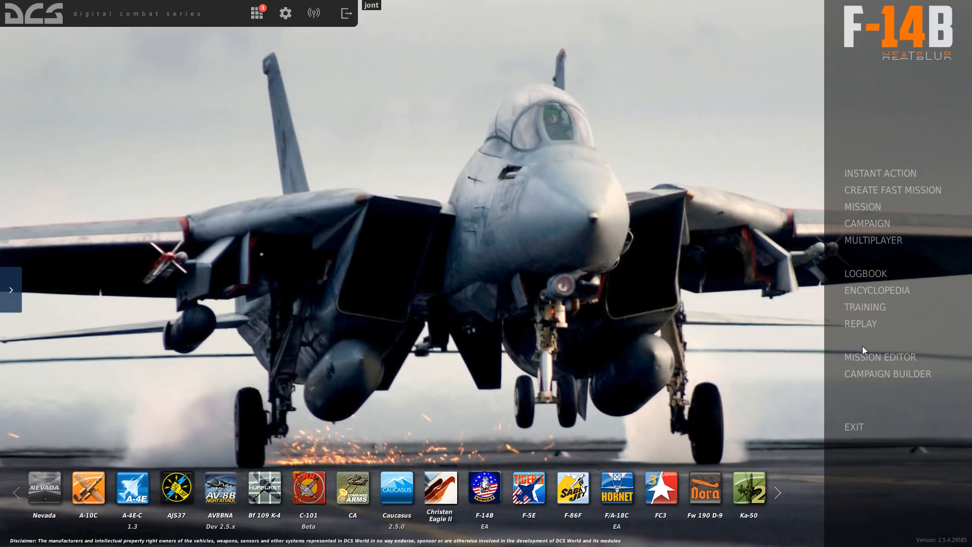
# Step: Launch the Mission Editor and load the mission file GRM 19-4-8 Cold War Camp Day 8.miz, discarding the blank new mission
pyautogui.click(862, 358)
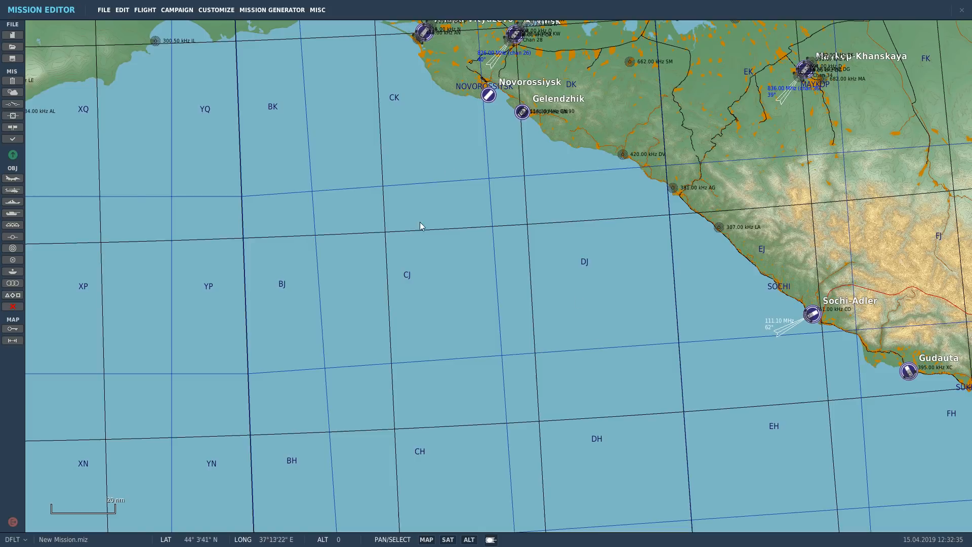
pyautogui.scroll(-5, 408, 220)
pyautogui.scroll(4, 585, 144)
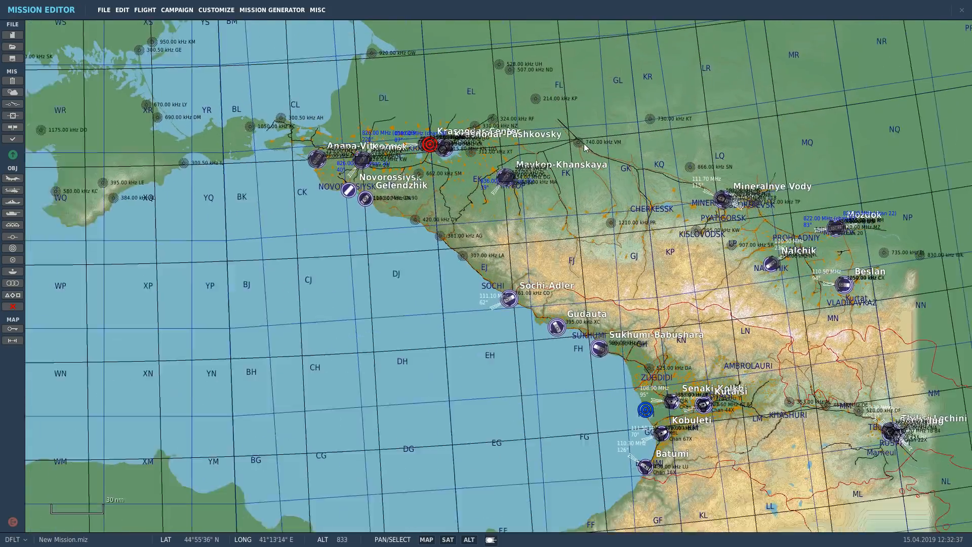
pyautogui.scroll(-1, 585, 144)
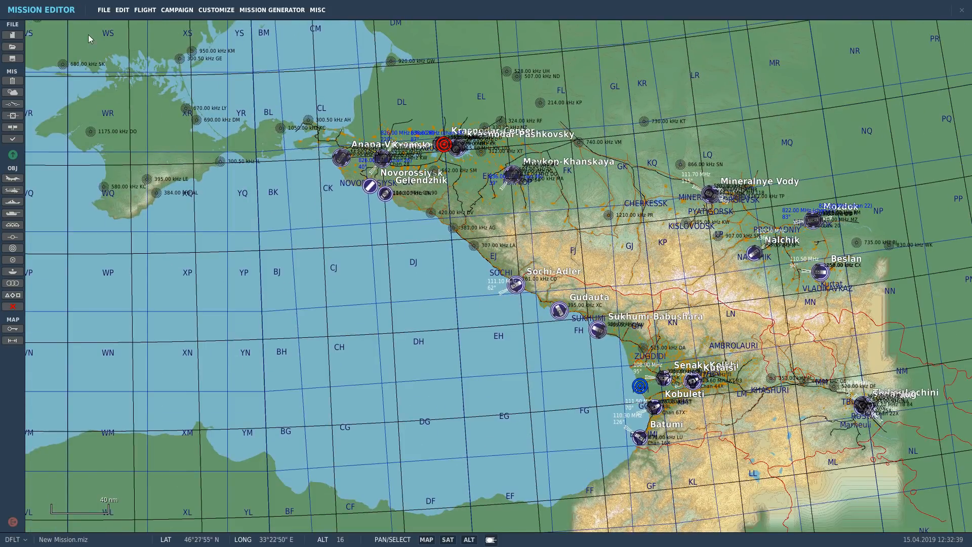
pyautogui.click(16, 46)
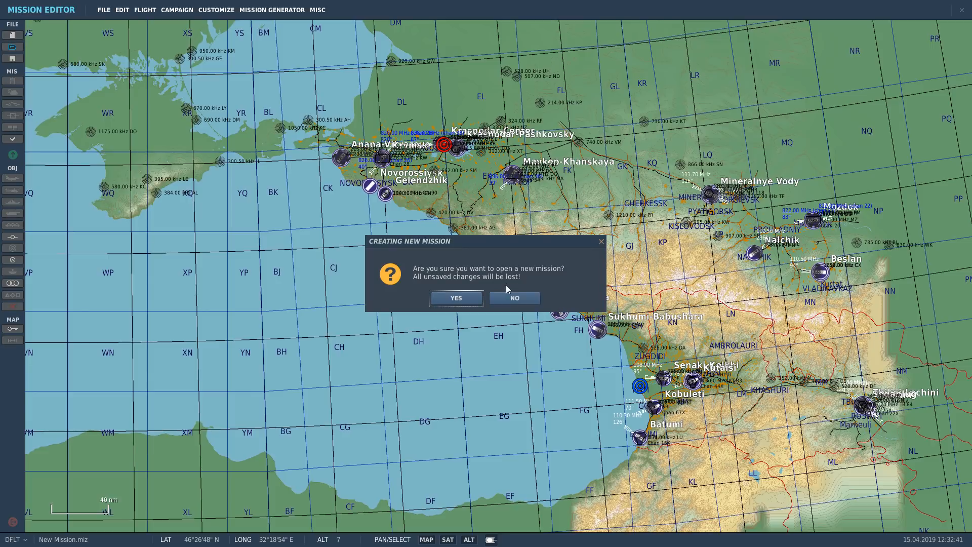
pyautogui.click(476, 297)
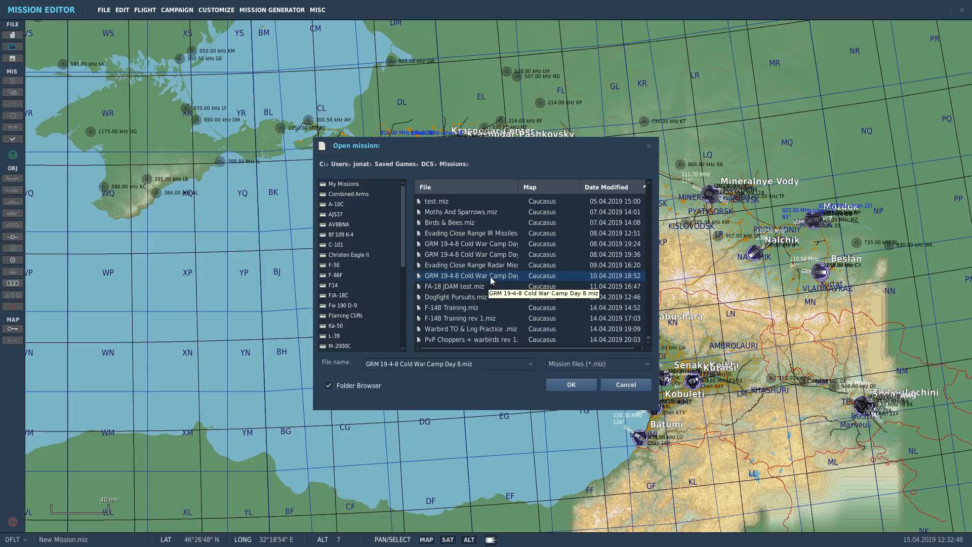
pyautogui.click(571, 385)
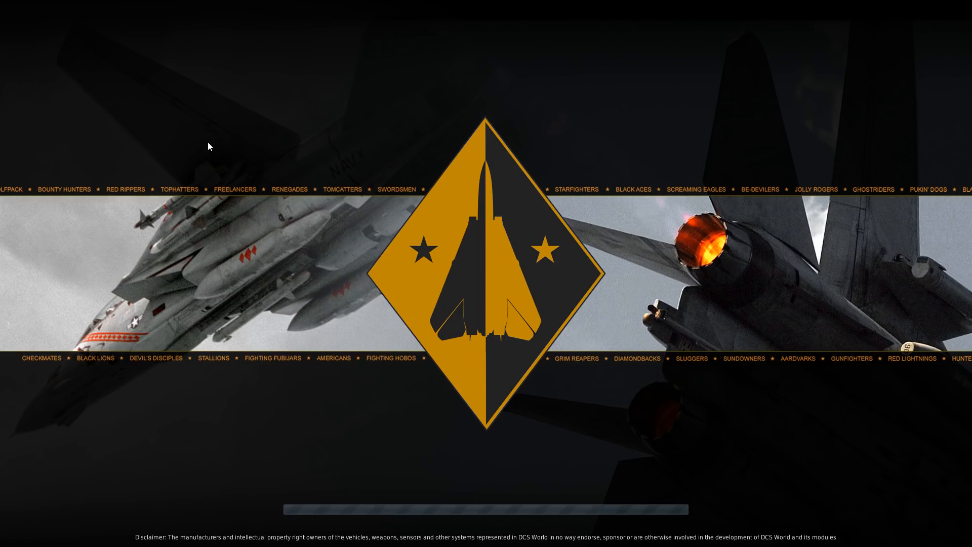
# Step: Save the mission under the new file name GRM 19-4-8 Cold War Camp Day 9.miz
pyautogui.click(104, 10)
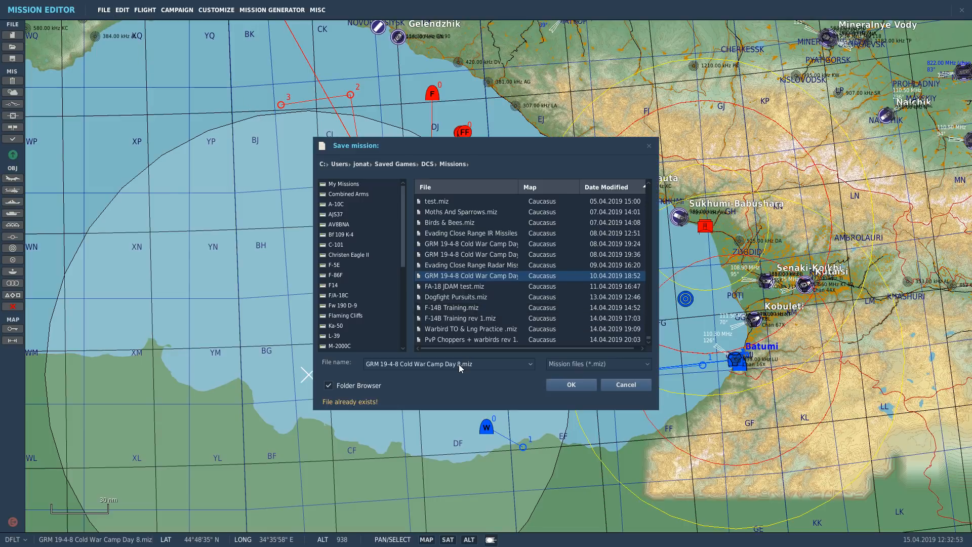
pyautogui.press('BackSpace')
pyautogui.write('9')
pyautogui.click(569, 387)
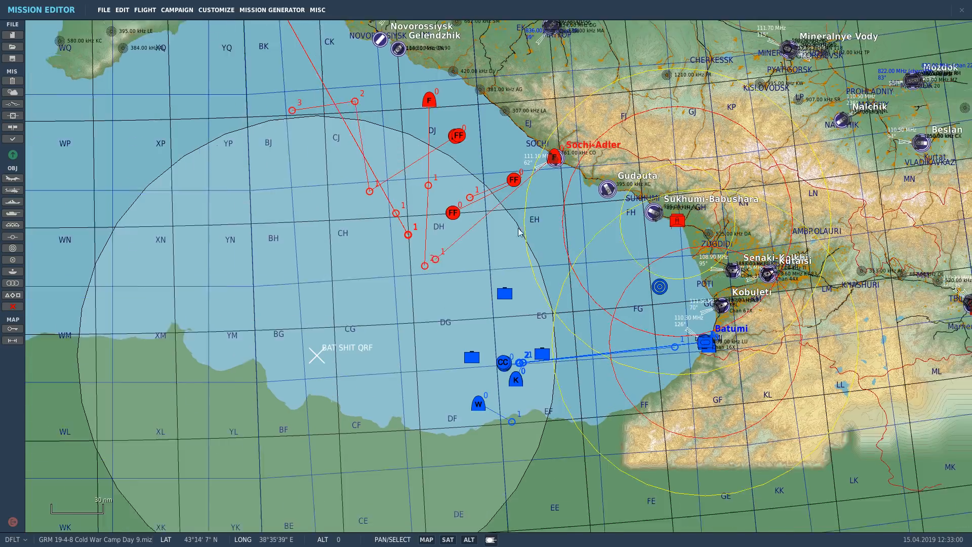
# Step: Measure the distance and bearing from Batumi across the Black Sea to the mountains on Crimea's southern coast
pyautogui.scroll(-3, 504, 302)
pyautogui.scroll(3, 519, 486)
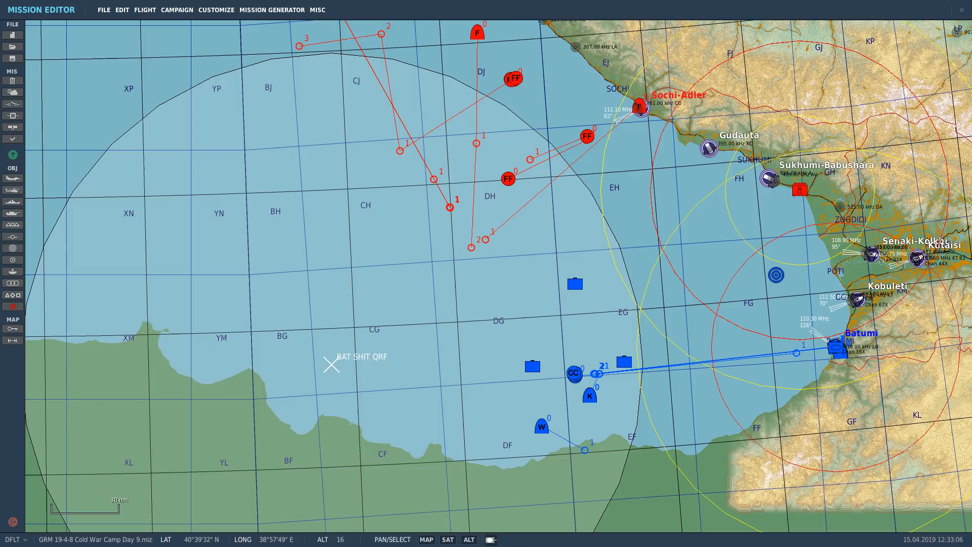
pyautogui.scroll(-2, 481, 324)
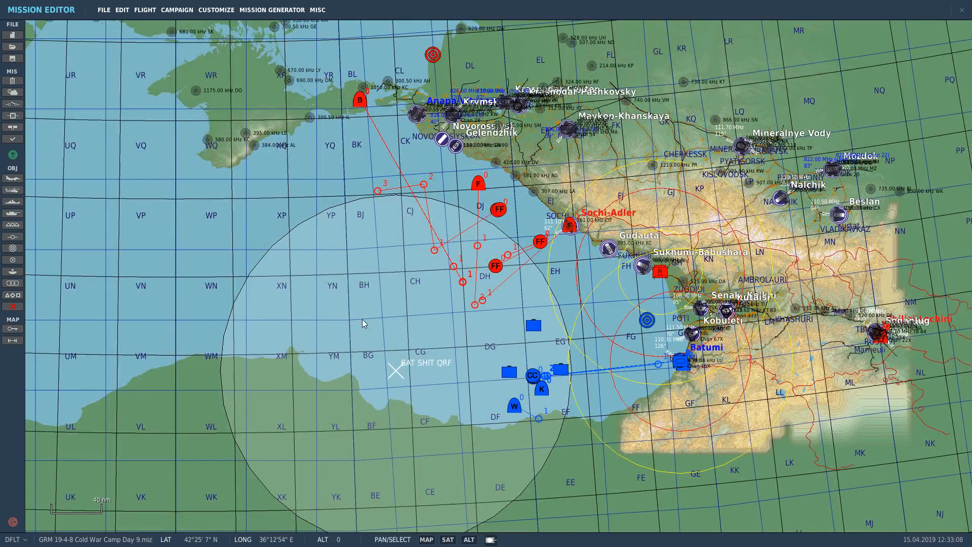
pyautogui.scroll(1, 572, 312)
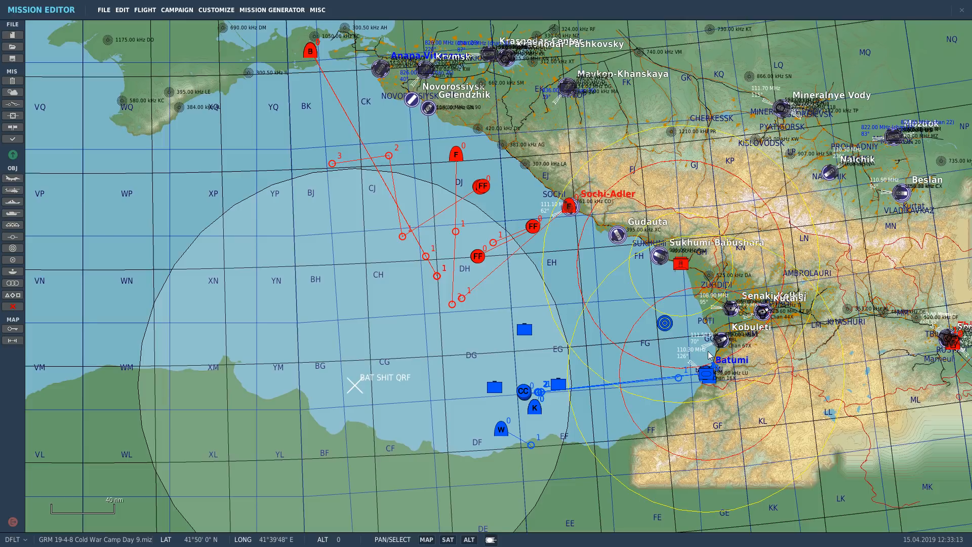
pyautogui.scroll(-2, 691, 349)
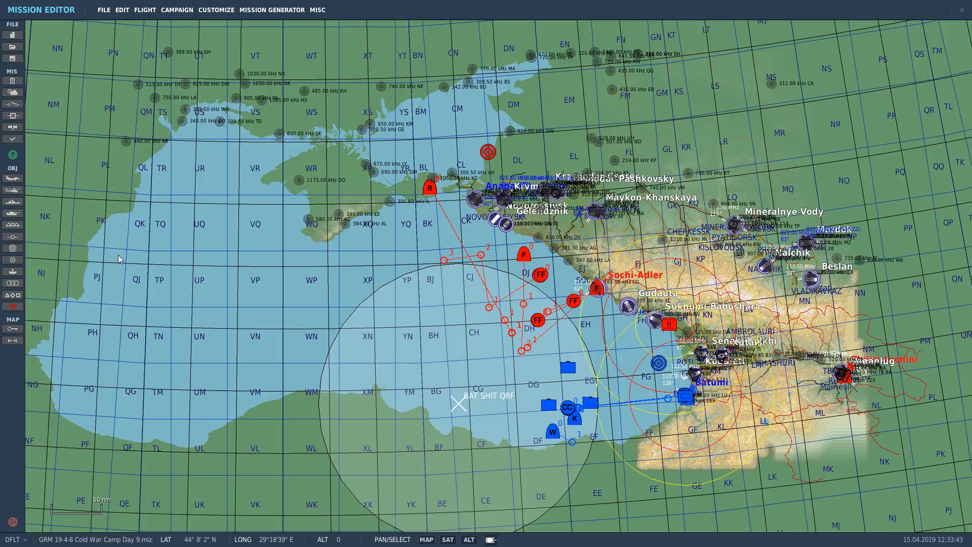
pyautogui.click(12, 341)
pyautogui.moveTo(668, 399); pyautogui.dragTo(342, 218)
pyautogui.scroll(10, 341, 237)
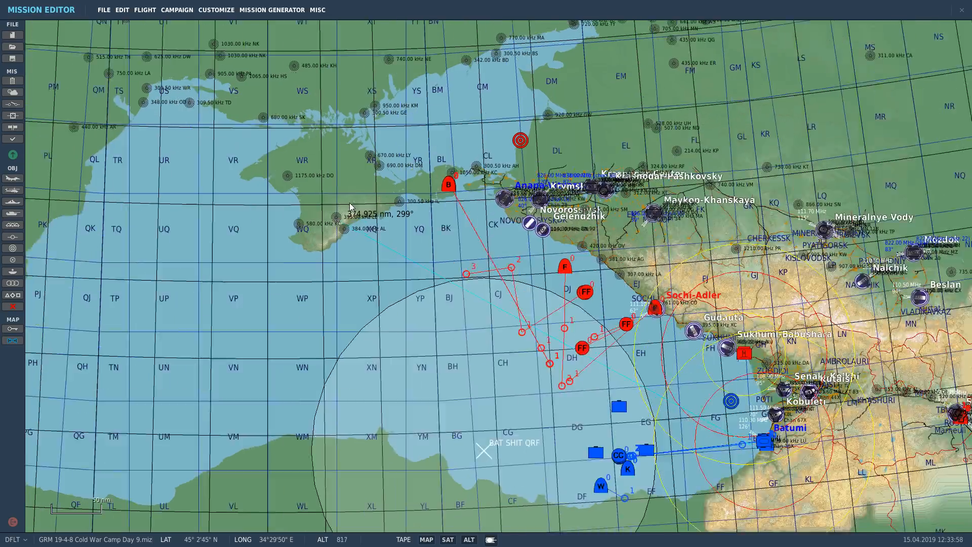
pyautogui.scroll(1, 344, 254)
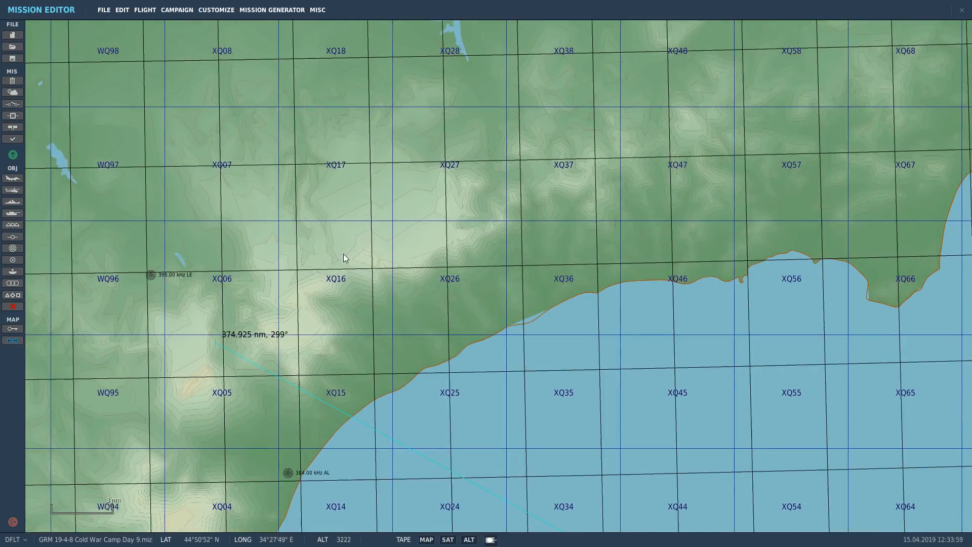
pyautogui.scroll(-1, 343, 253)
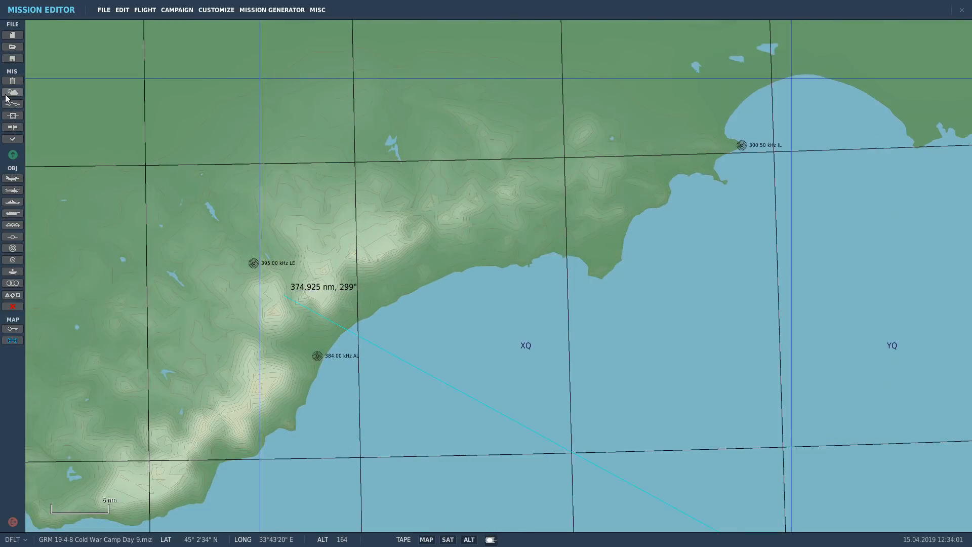
# Step: Review the mission's time and weather settings, and look over southern Crimea's terrain in relation to the existing groups
pyautogui.click(8, 93)
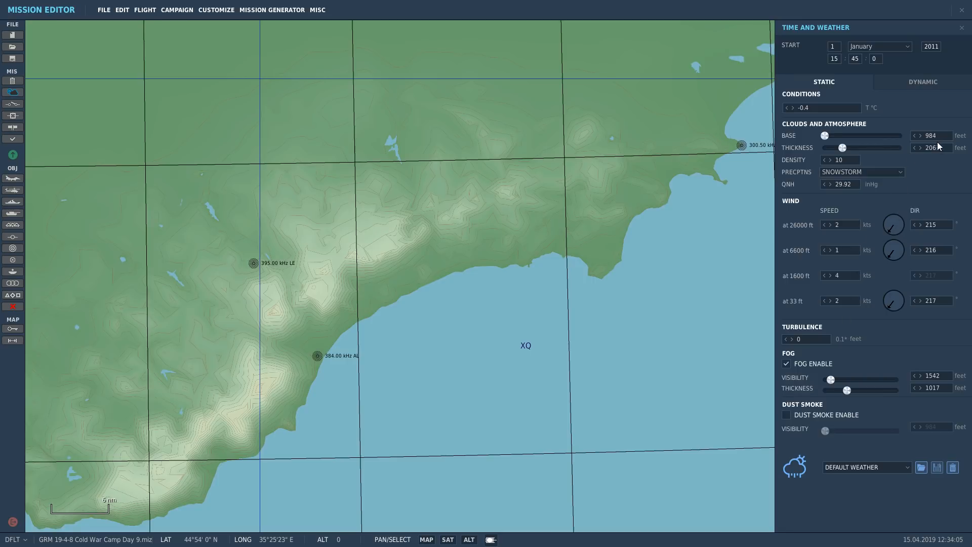
pyautogui.click(961, 27)
pyautogui.scroll(-1, 796, 162)
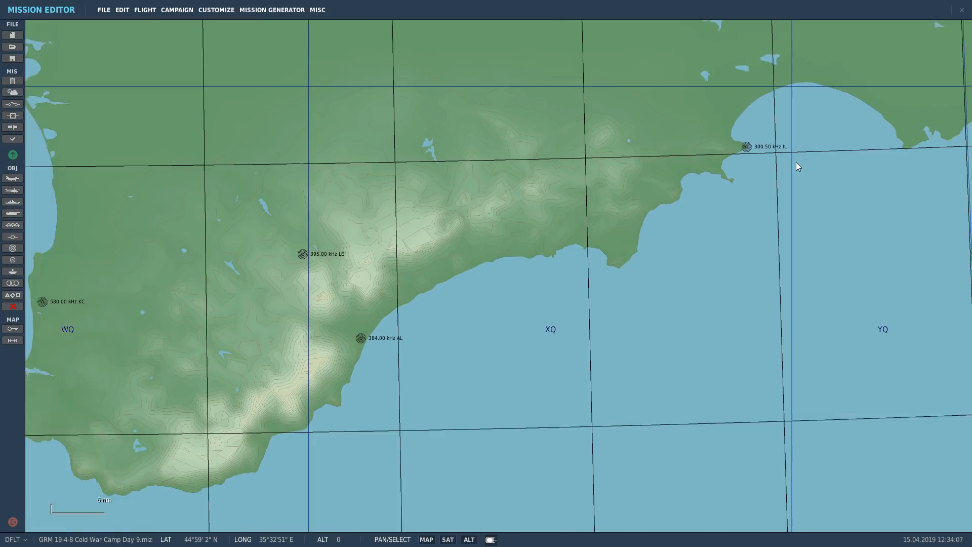
pyautogui.scroll(1, 487, 327)
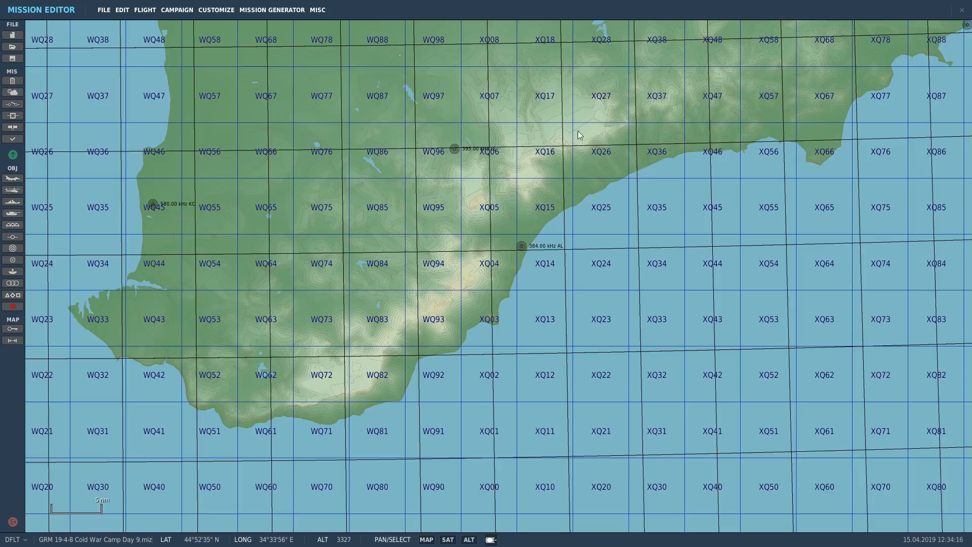
pyautogui.scroll(-3, 495, 171)
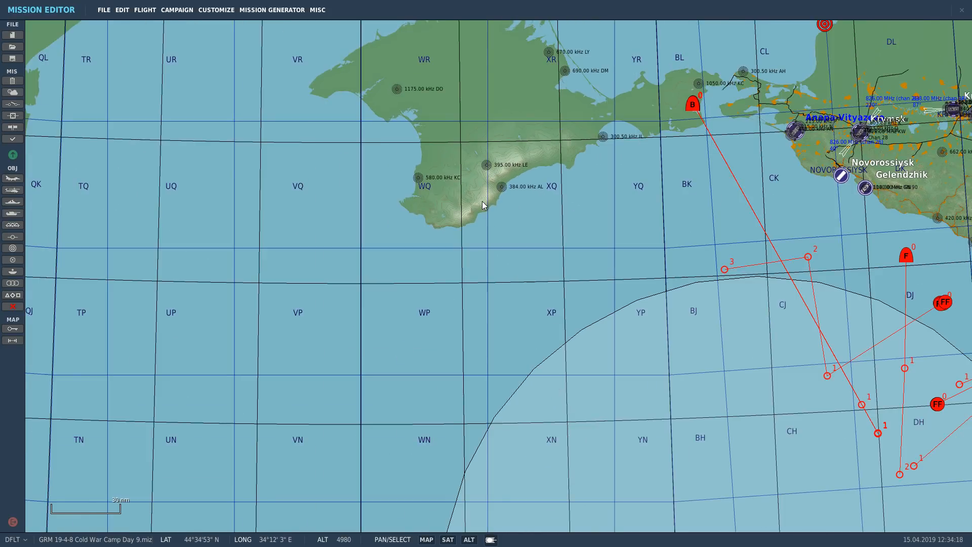
pyautogui.scroll(-1, 457, 140)
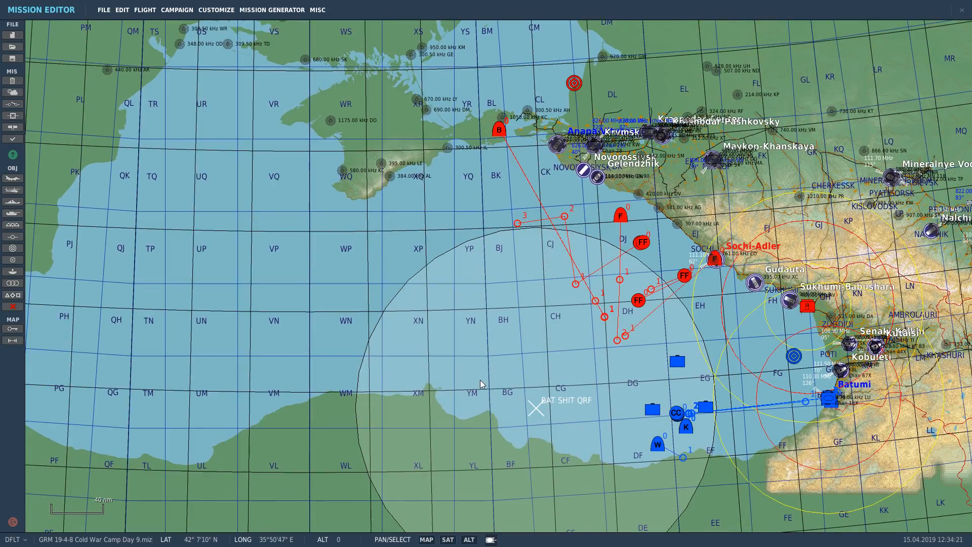
pyautogui.click(388, 192)
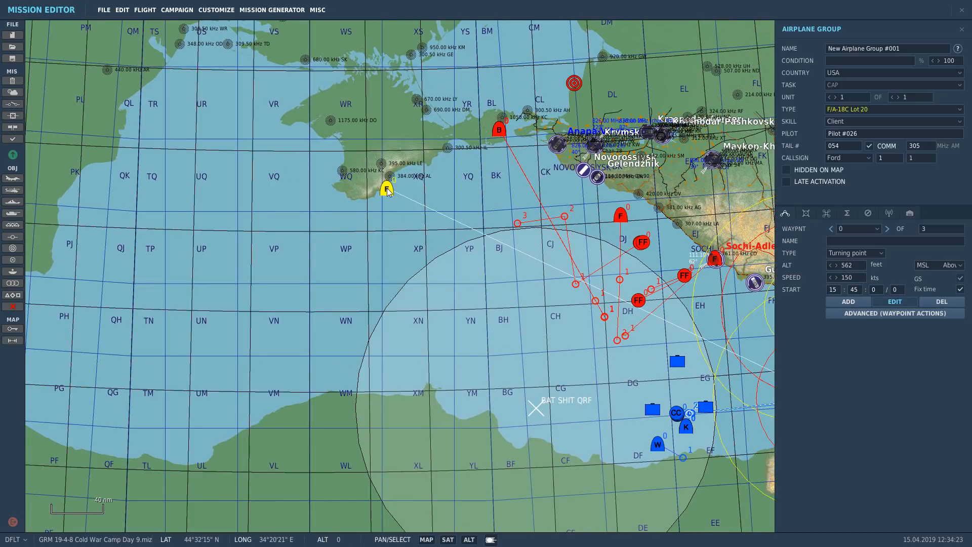
pyautogui.scroll(-1, 351, 212)
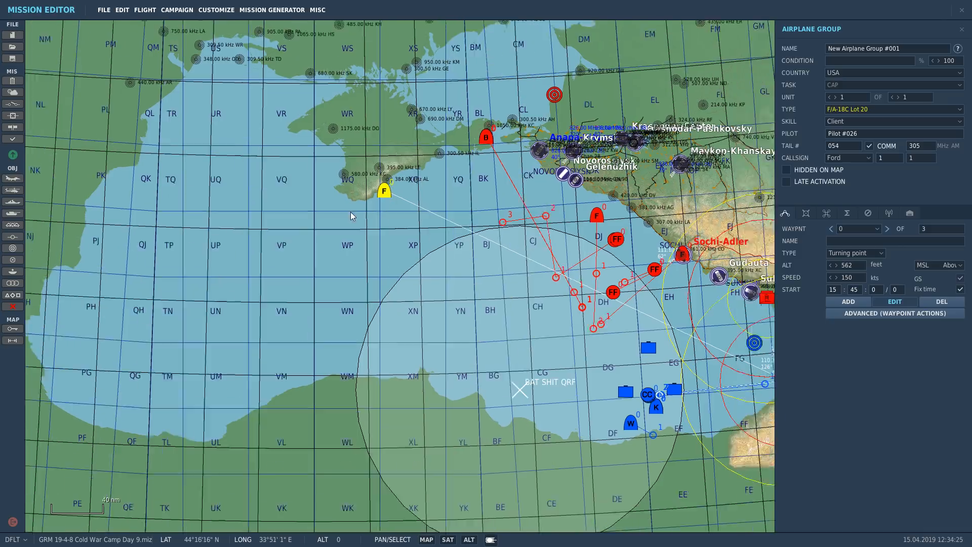
pyautogui.scroll(-1, 351, 212)
pyautogui.click(314, 257)
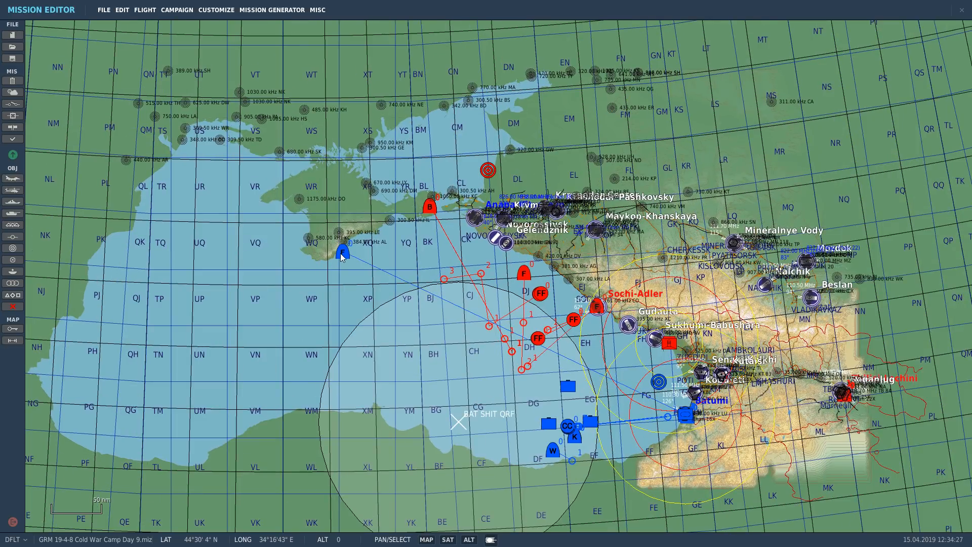
pyautogui.moveTo(342, 257); pyautogui.dragTo(709, 424)
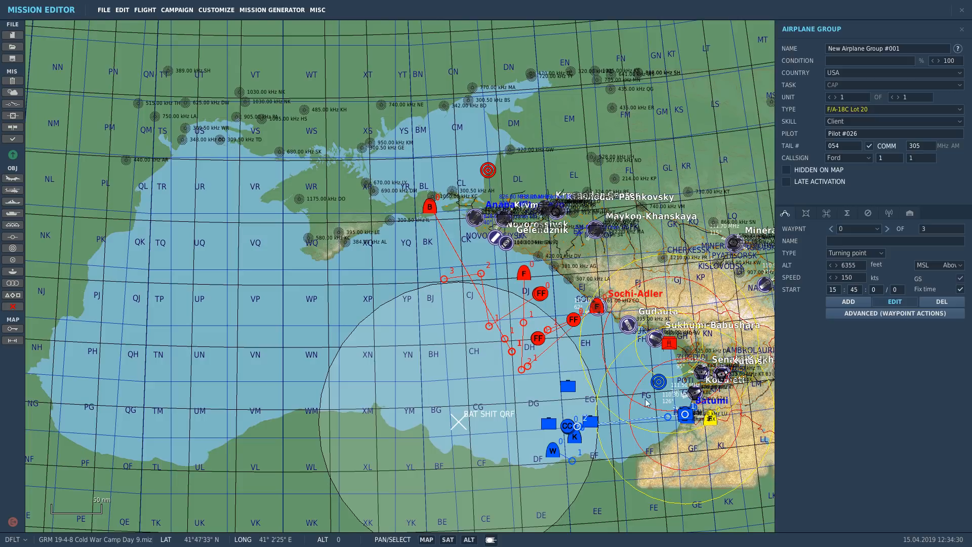
# Step: Measure the distances to southern Crimea from Batumi and from the Turkish coast directly south of it
pyautogui.click(646, 403)
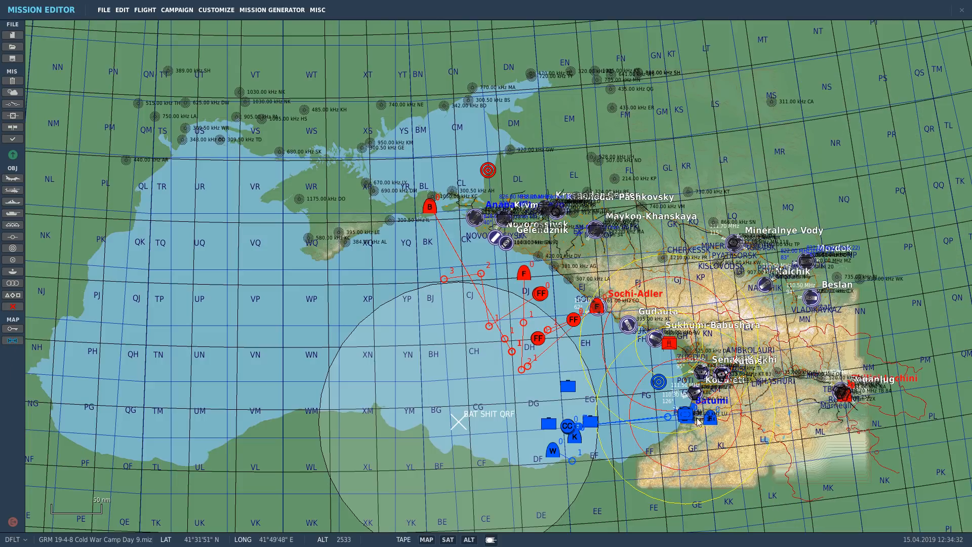
pyautogui.moveTo(698, 422); pyautogui.dragTo(354, 233, button='right')
pyautogui.moveTo(355, 233); pyautogui.dragTo(354, 233, button='right')
pyautogui.moveTo(689, 417)
pyautogui.mouseDown()
pyautogui.moveTo(653, 431)
pyautogui.moveTo(345, 455)
pyautogui.moveTo(338, 245)
pyautogui.mouseUp()
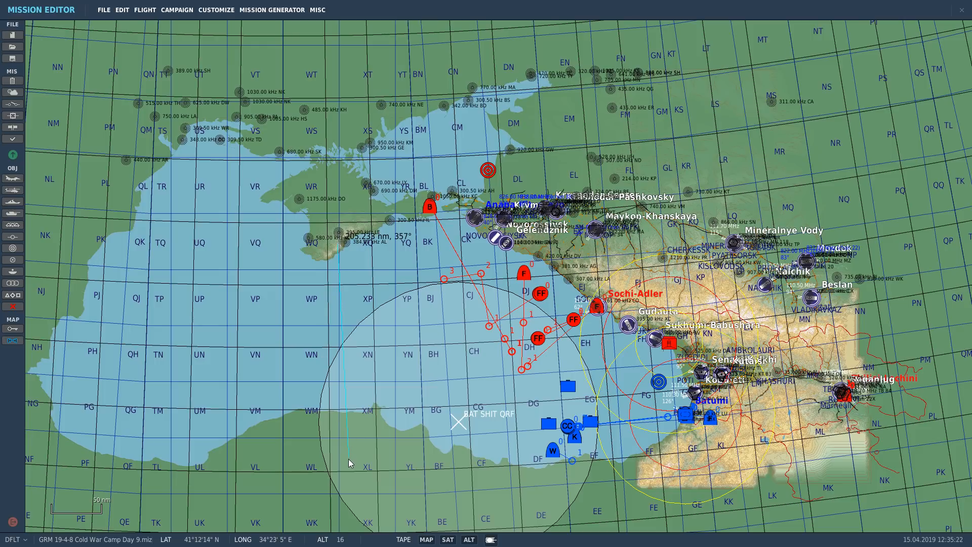
pyautogui.moveTo(349, 459)
pyautogui.mouseDown()
pyautogui.moveTo(616, 403)
pyautogui.moveTo(694, 418)
pyautogui.moveTo(351, 462)
pyautogui.moveTo(345, 239)
pyautogui.mouseUp()
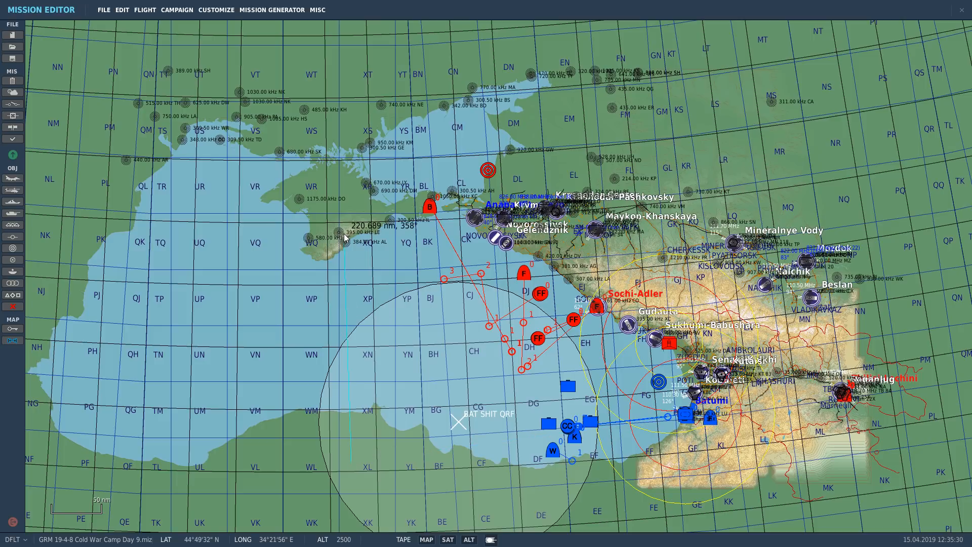
pyautogui.click(13, 341)
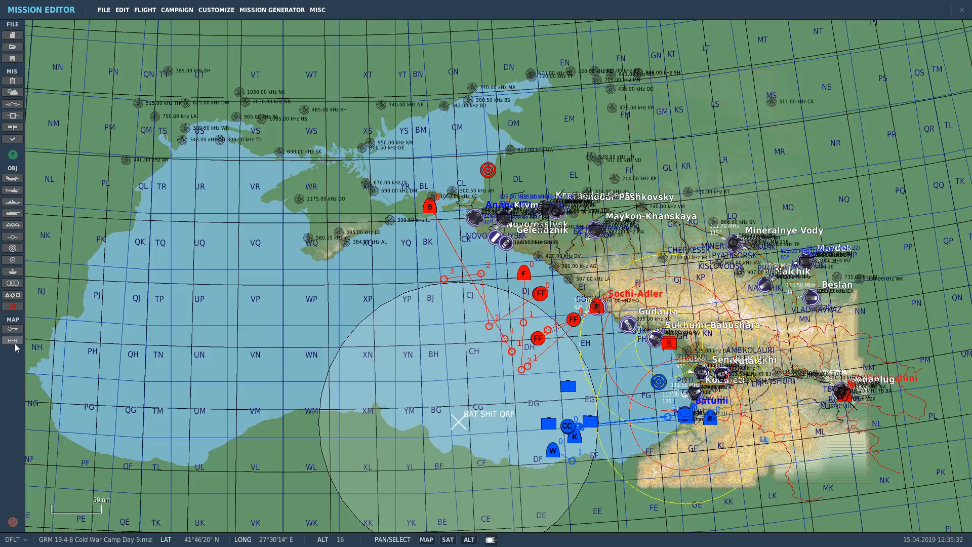
# Step: Place five separate USA armor vehicle groups of type APC AAV-7 on the high ground along Crimea's southern mountain range
pyautogui.scroll(3, 254, 257)
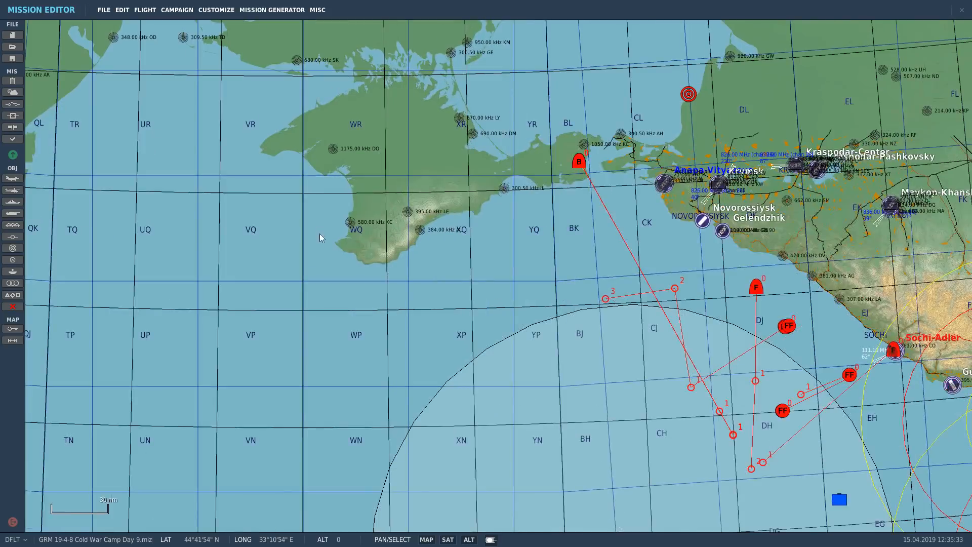
pyautogui.scroll(6, 416, 242)
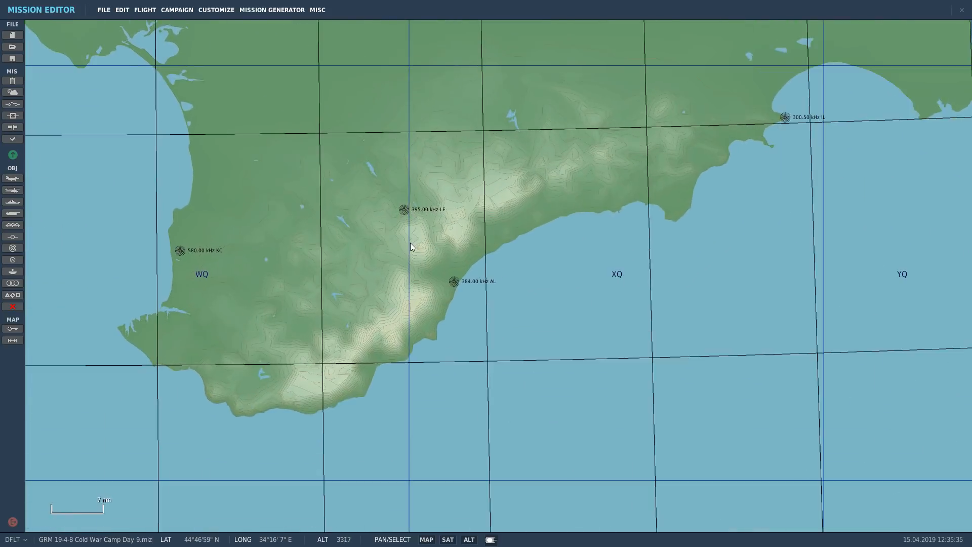
pyautogui.scroll(1, 411, 268)
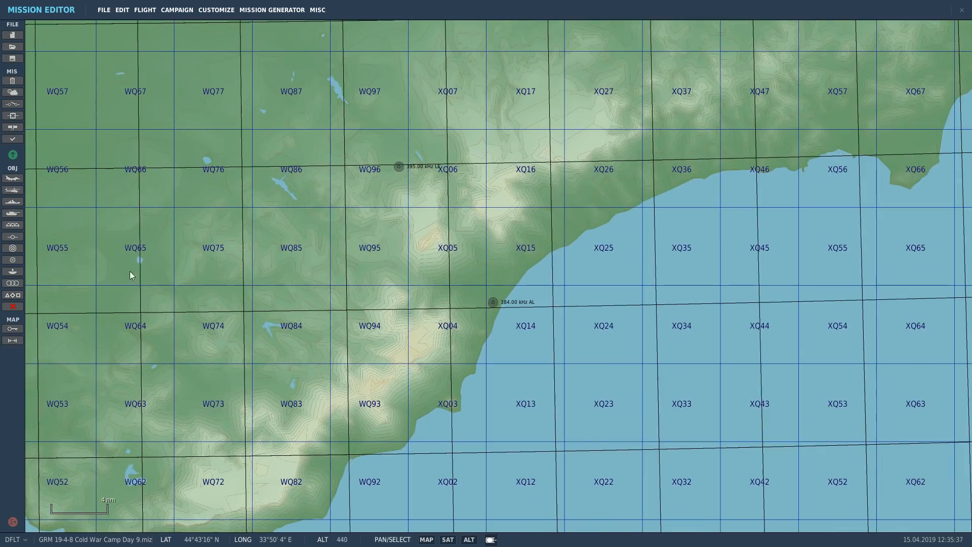
pyautogui.scroll(-2, 50, 208)
pyautogui.click(13, 213)
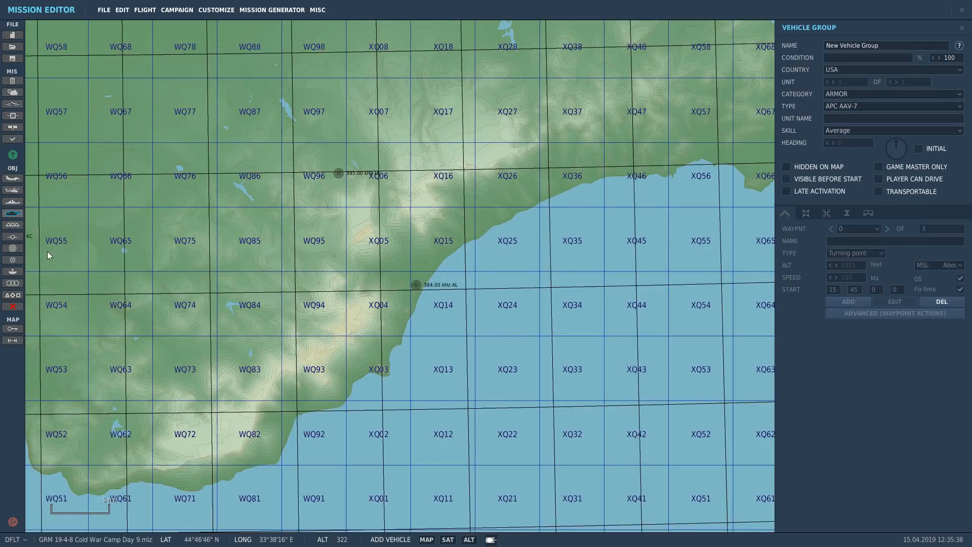
pyautogui.click(227, 435)
pyautogui.click(13, 213)
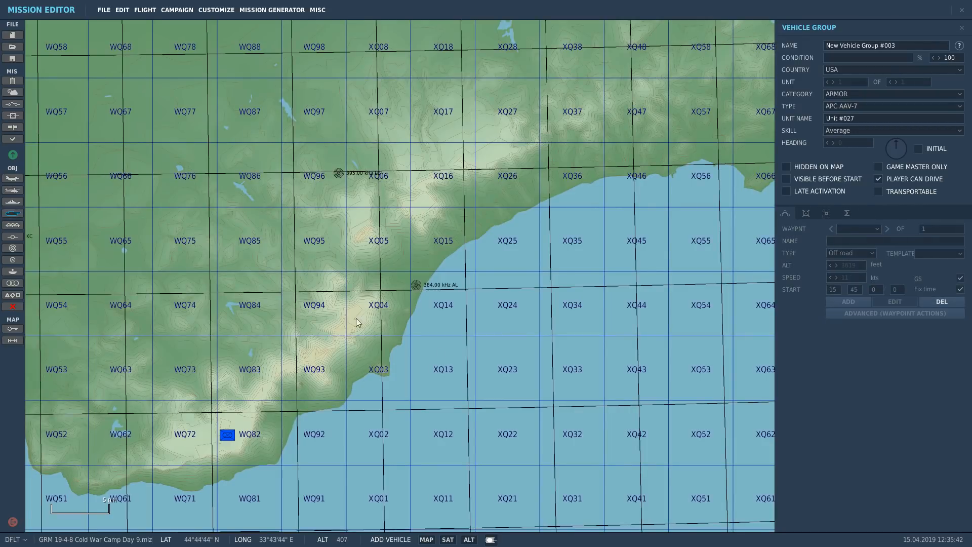
pyautogui.click(345, 331)
pyautogui.click(12, 213)
pyautogui.click(315, 355)
pyautogui.click(13, 213)
pyautogui.click(369, 235)
pyautogui.click(13, 214)
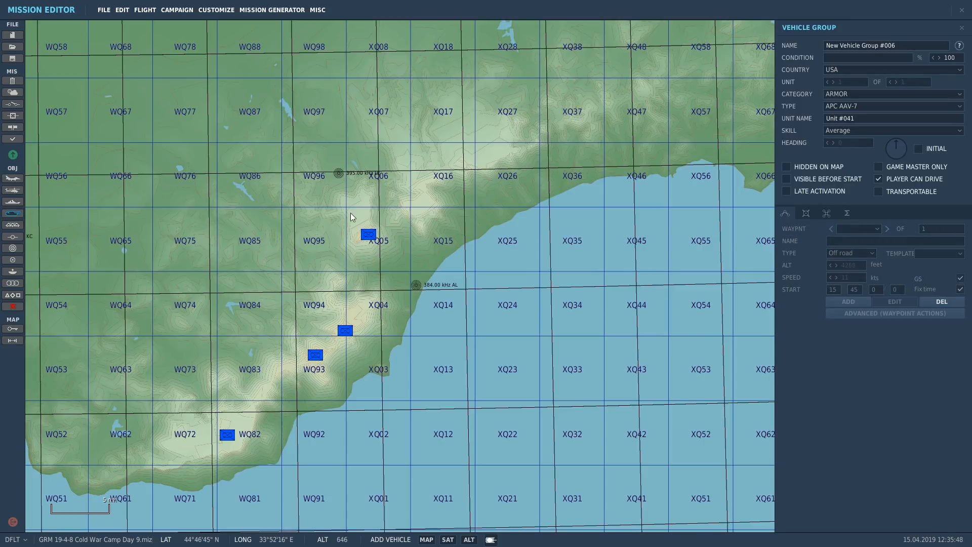
pyautogui.click(424, 205)
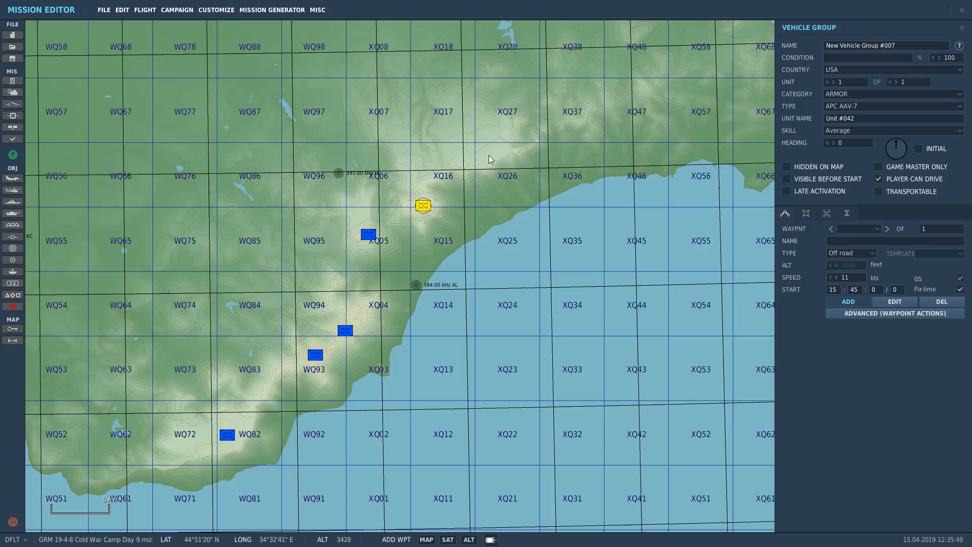
# Step: Place another USA armor group of type APC AAV-7 on the high ground near grid XQ26, northeast of the existing five
pyautogui.click(12, 214)
pyautogui.scroll(6, 486, 162)
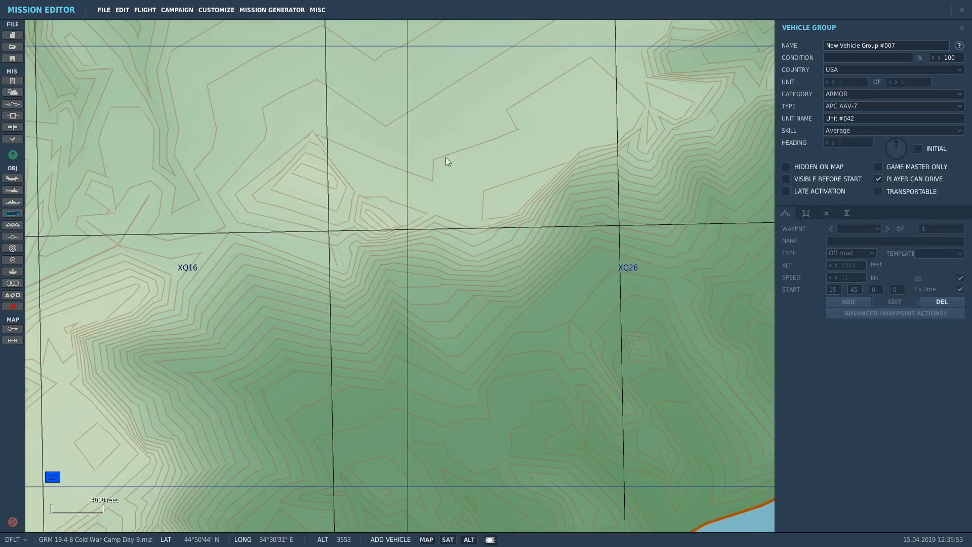
pyautogui.click(512, 185)
pyautogui.scroll(-6, 537, 210)
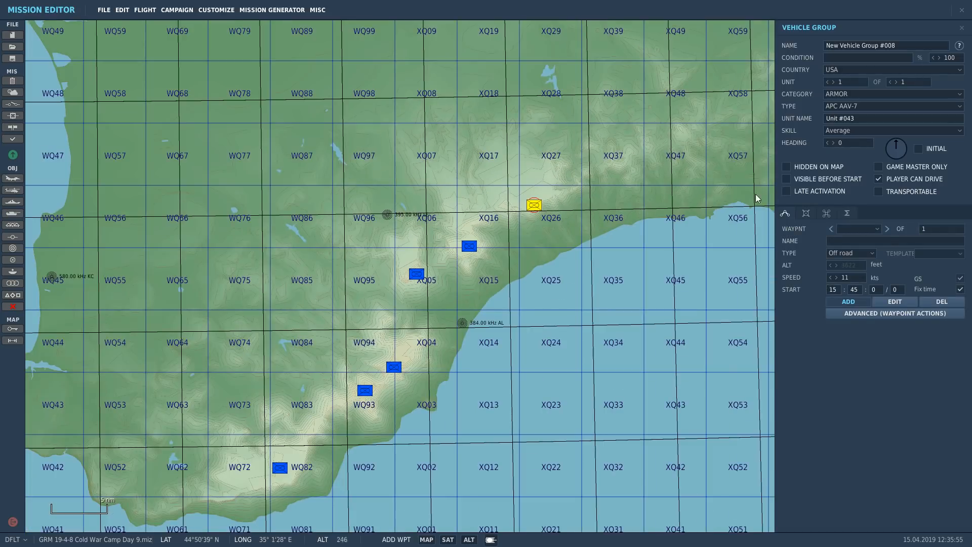
# Step: Save the mission, launch it from the briefing and join as a spectator
pyautogui.click(12, 60)
pyautogui.click(12, 155)
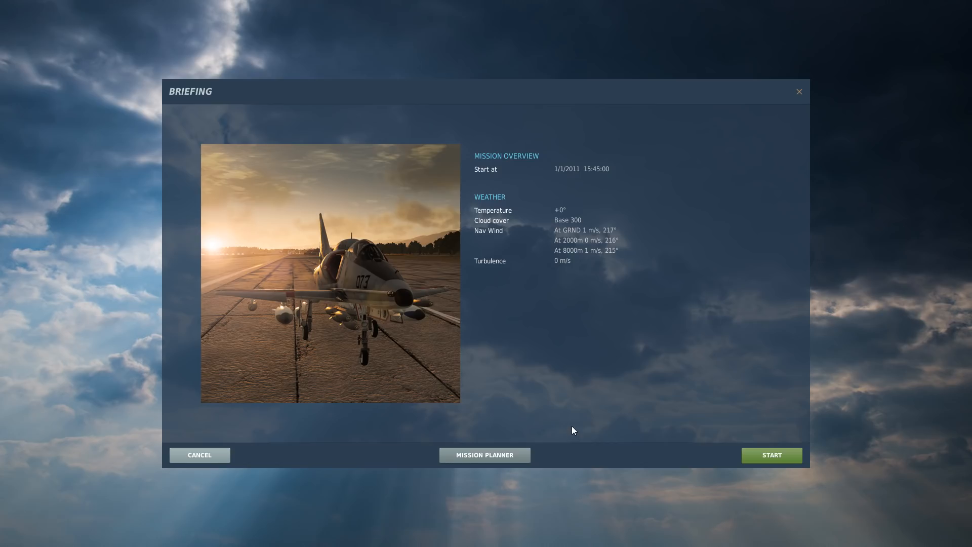
pyautogui.click(795, 458)
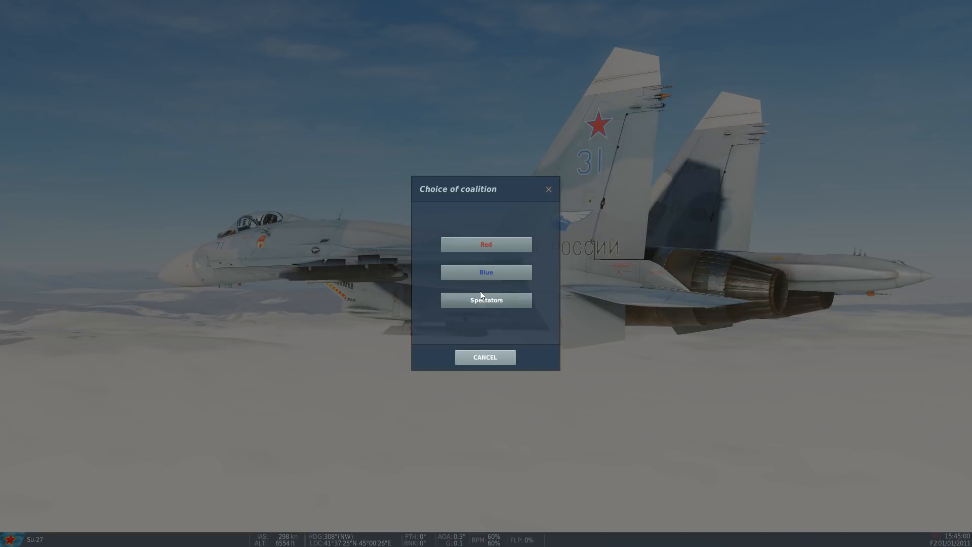
pyautogui.click(480, 293)
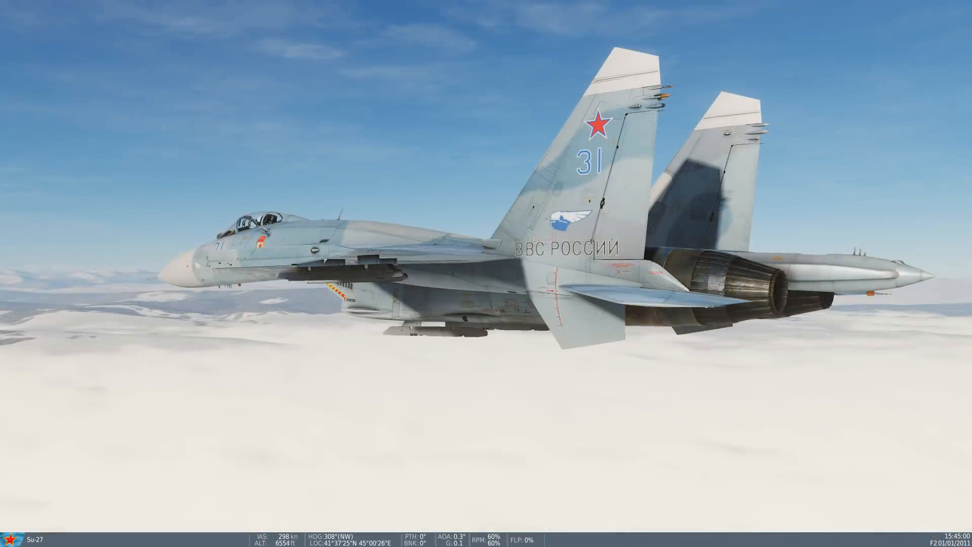
# Step: Inspect the AAV-7 in grid WQ93 and the surrounding mountain ridge and cloud layer in the 3D view
pyautogui.press('F10')
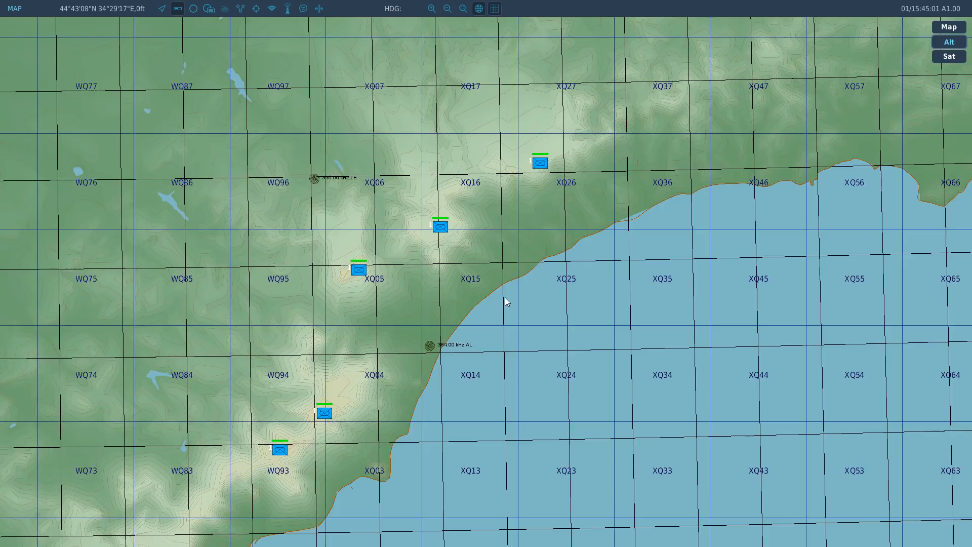
pyautogui.click(281, 450)
pyautogui.press('F7')
pyautogui.scroll(-15, 486, 274)
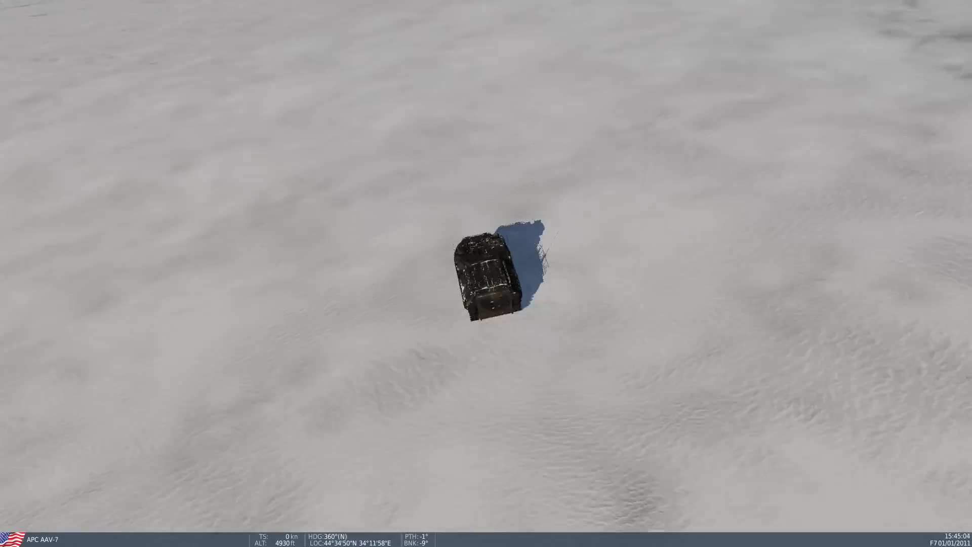
pyautogui.scroll(-3, 487, 273)
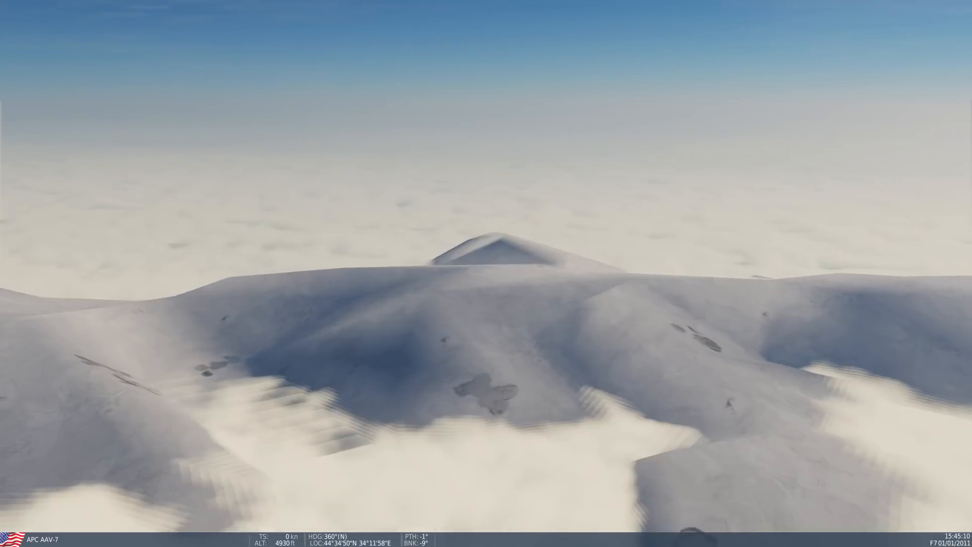
pyautogui.press('F11')
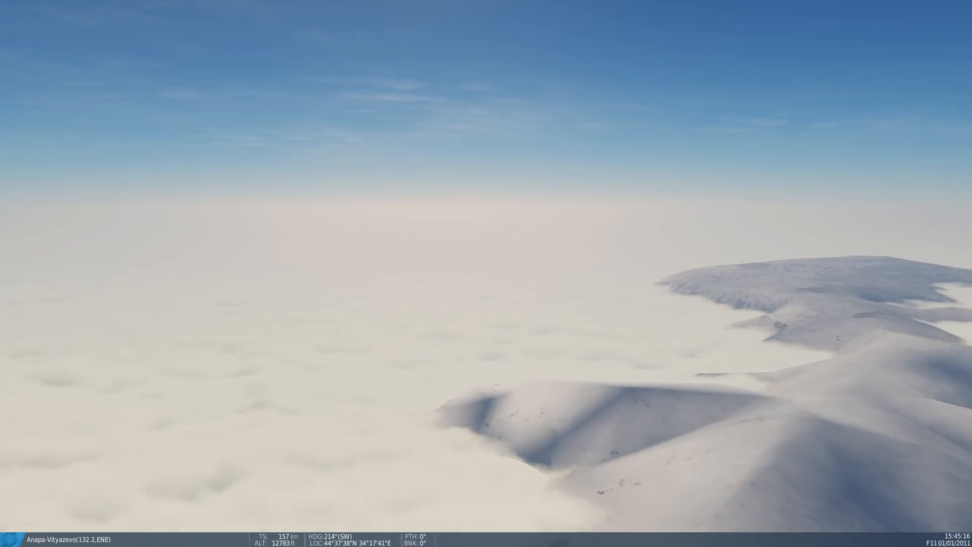
pyautogui.press('F7')
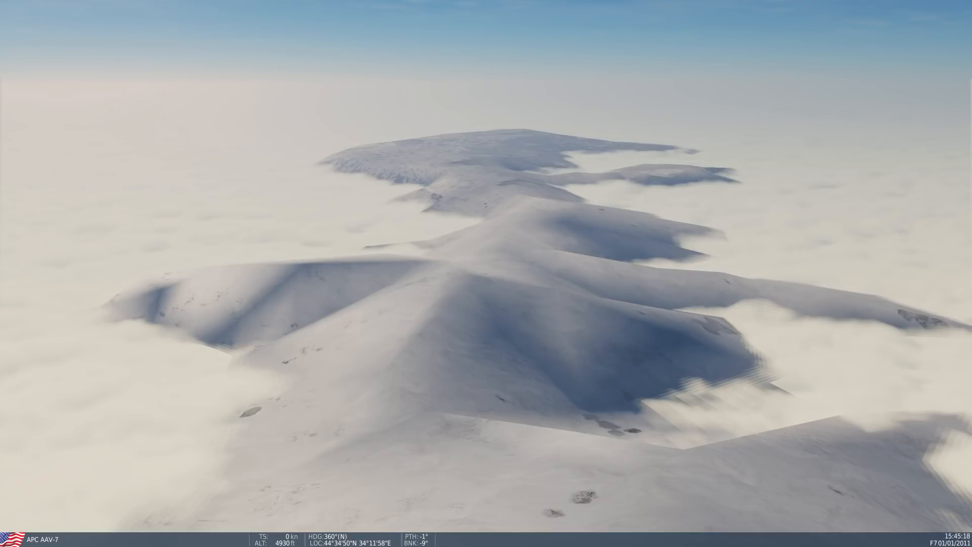
# Step: Locate the southernmost AAV-7 on the plateau near grid WQ82 and inspect the terrain around it in 3D
pyautogui.press('F10')
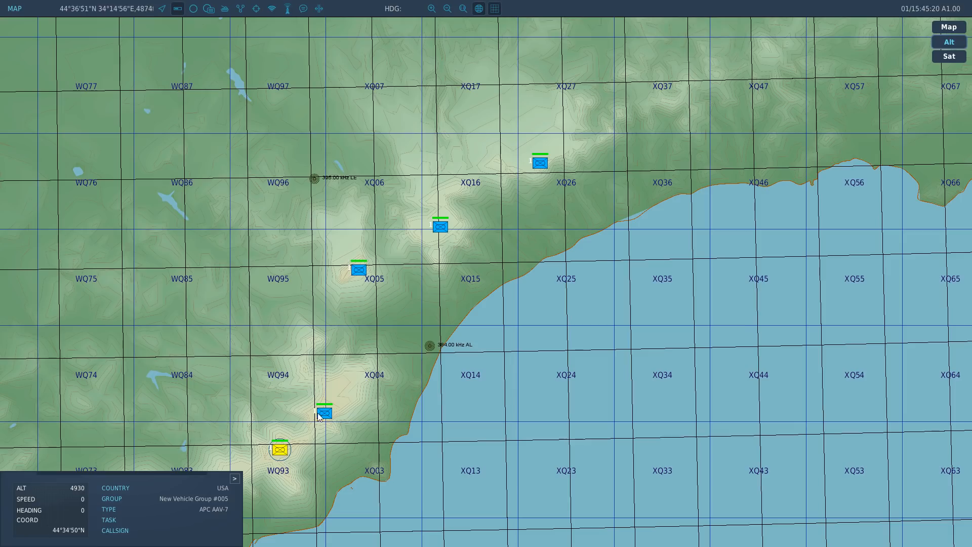
pyautogui.scroll(-2, 324, 404)
pyautogui.scroll(-2, 582, 310)
pyautogui.scroll(2, 311, 390)
pyautogui.scroll(4, 311, 390)
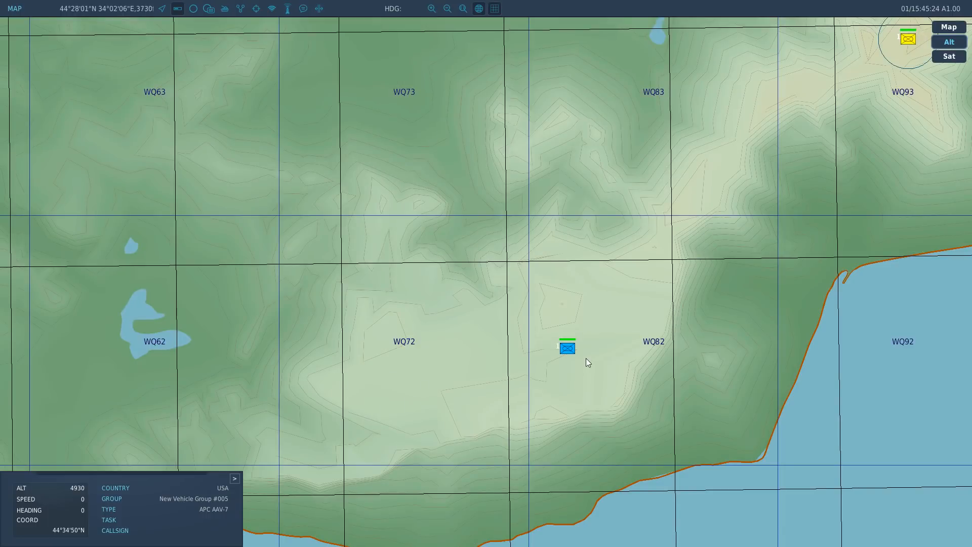
pyautogui.click(569, 348)
pyautogui.press('F7')
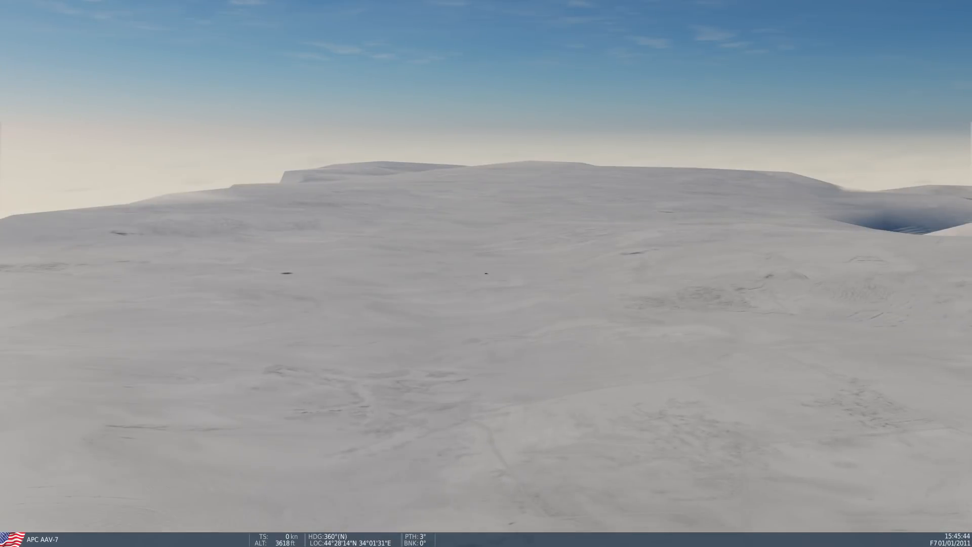
pyautogui.press('F10')
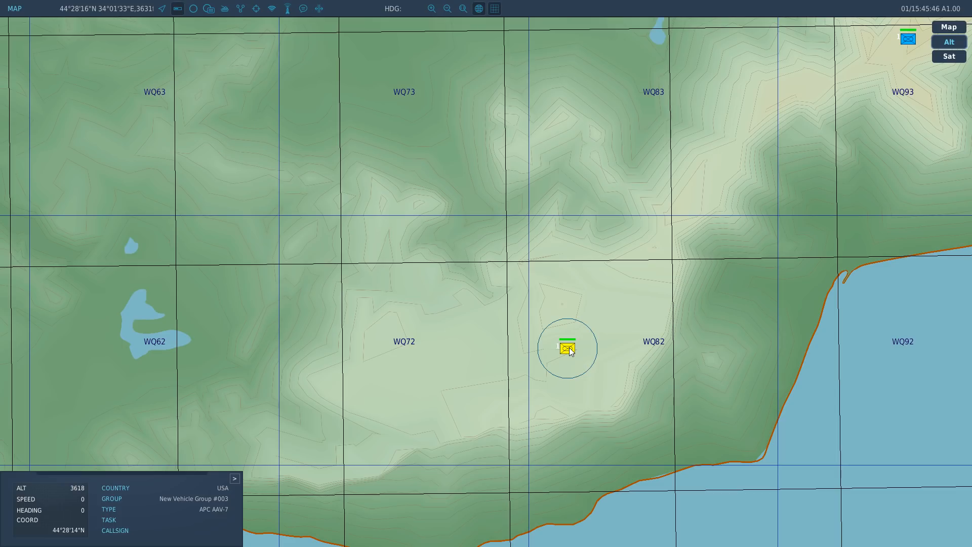
pyautogui.scroll(-4, 586, 322)
pyautogui.scroll(2, 547, 309)
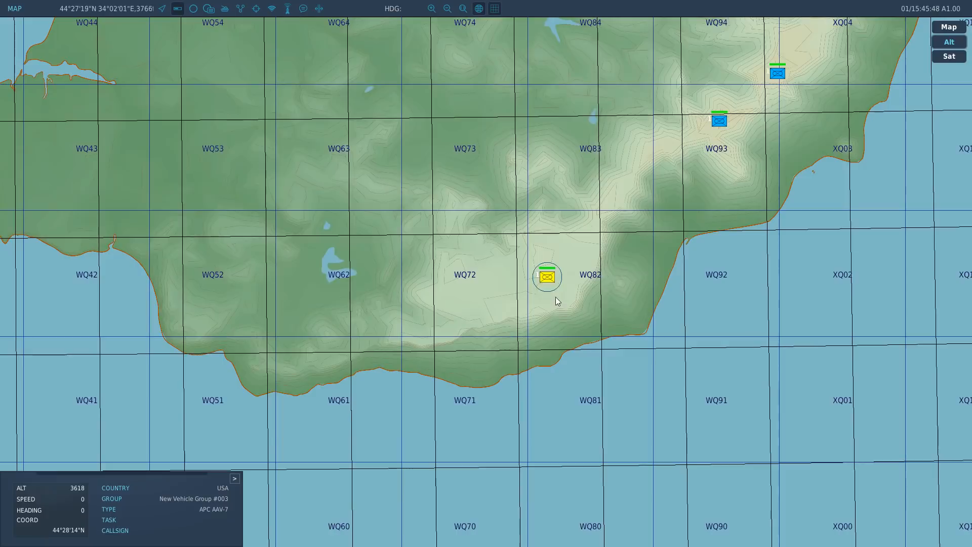
pyautogui.press('F7')
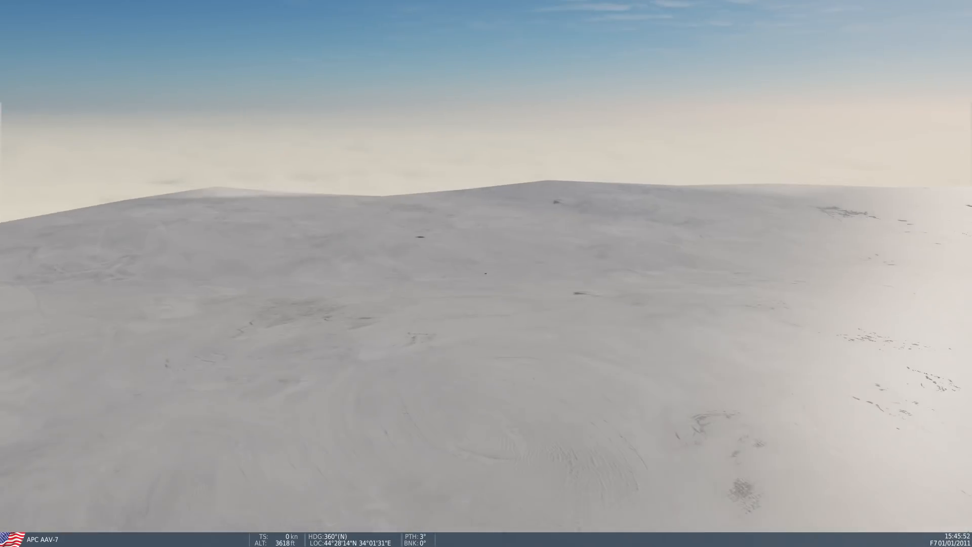
# Step: Quit the running mission and return from the debriefing to the mission editor
pyautogui.press('Escape')
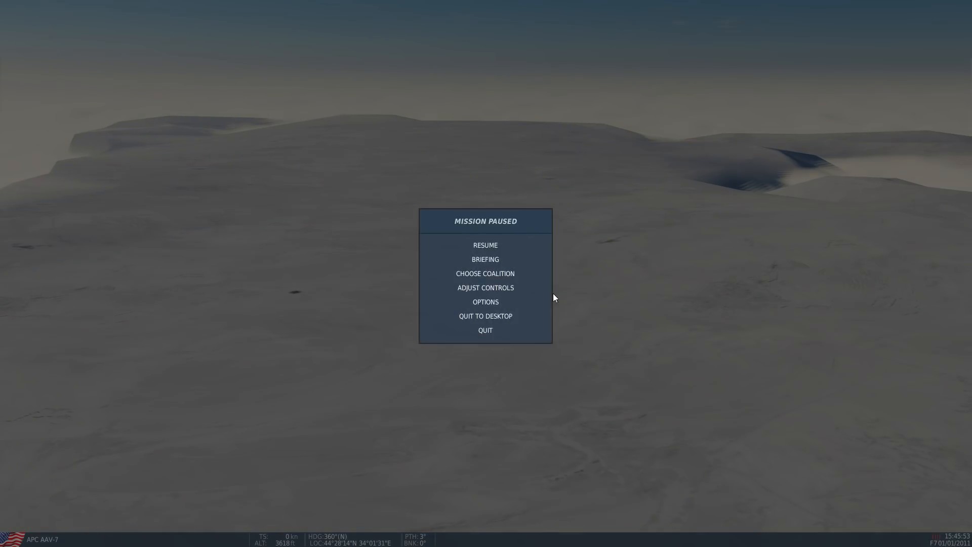
pyautogui.press('Escape')
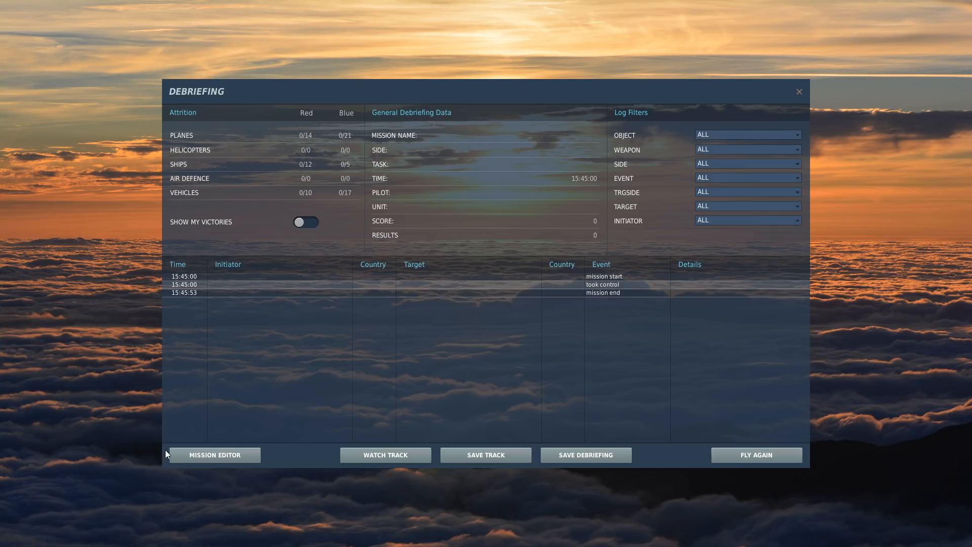
pyautogui.click(173, 455)
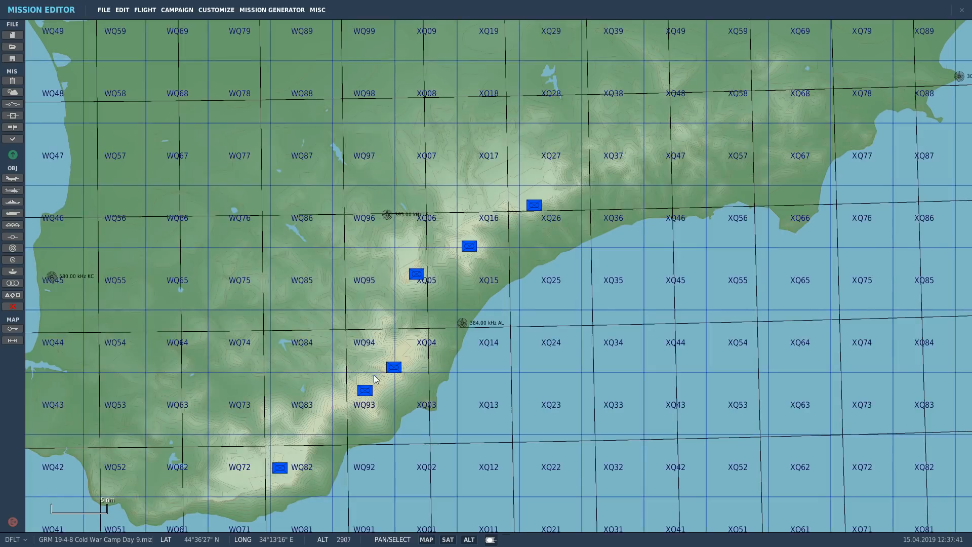
# Step: Delete the five AAV-7 groups along the mountain range, keeping only the southernmost one near grid WQ82
pyautogui.click(364, 392)
pyautogui.press('Delete')
pyautogui.click(395, 369)
pyautogui.press('Delete')
pyautogui.click(417, 274)
pyautogui.press('Delete')
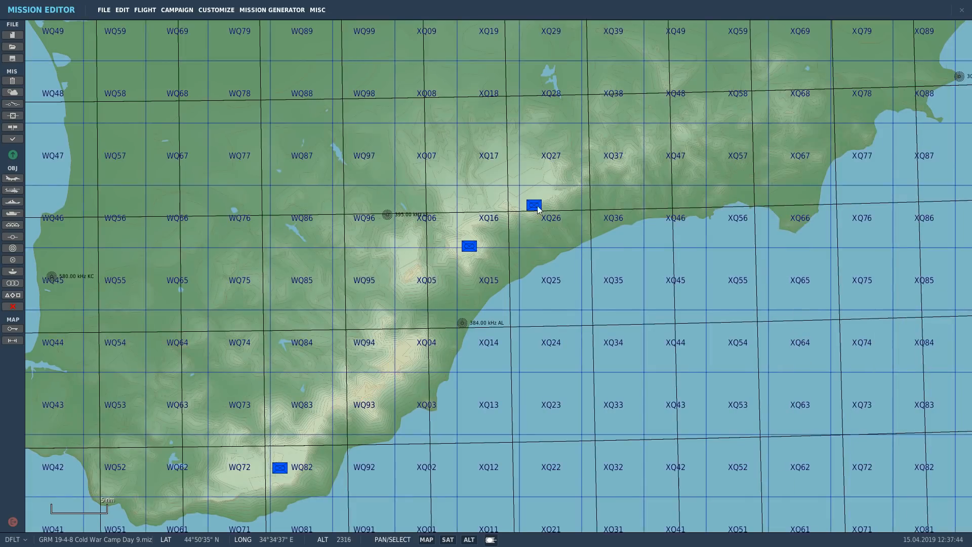
pyautogui.click(534, 205)
pyautogui.press('Delete')
pyautogui.click(470, 247)
pyautogui.press('Delete')
# Step: Examine the contours and elevation of the plateau around the remaining vehicle group and its location relative to the rest of the theatre
pyautogui.scroll(-3, 470, 248)
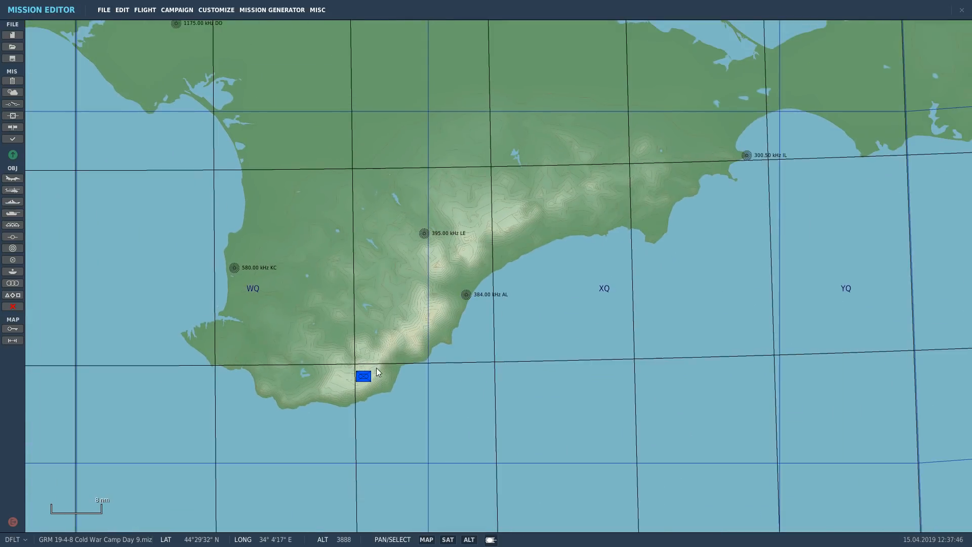
pyautogui.scroll(2, 341, 435)
pyautogui.scroll(5, 372, 287)
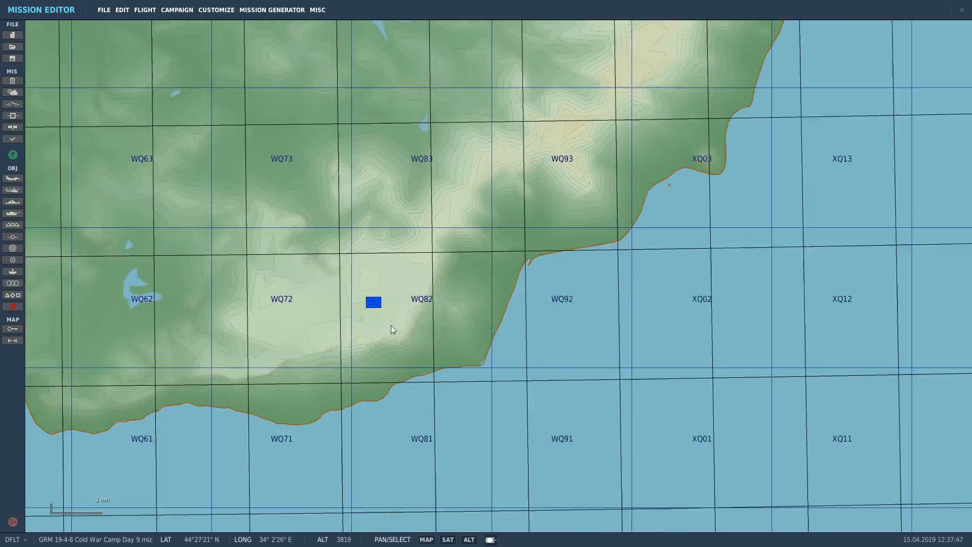
pyautogui.scroll(5, 311, 272)
pyautogui.scroll(3, 369, 288)
pyautogui.scroll(2, 539, 302)
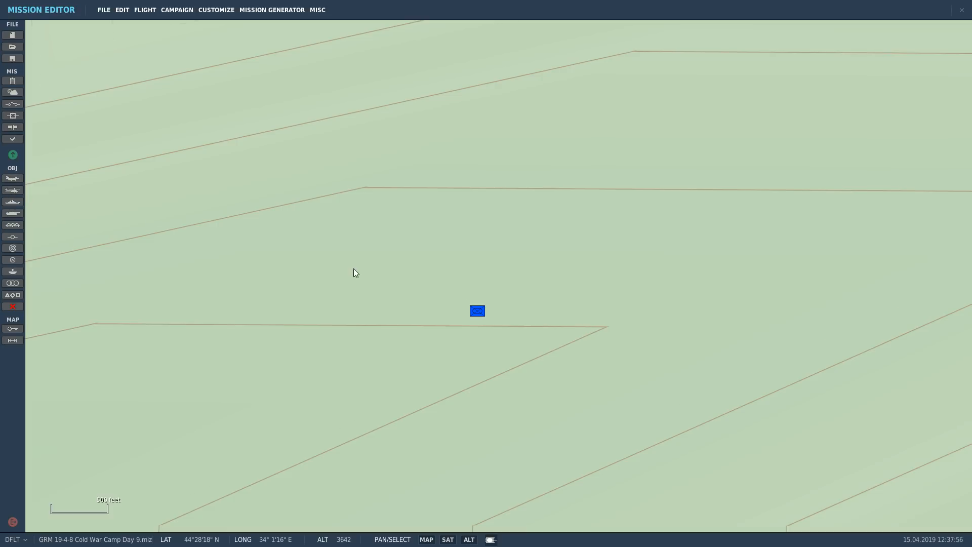
pyautogui.scroll(-15, 354, 272)
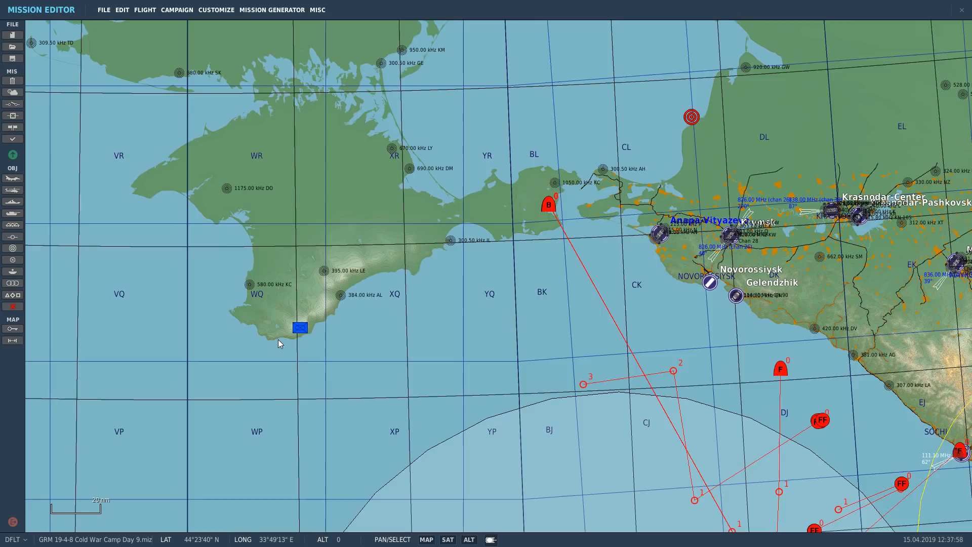
pyautogui.scroll(-5, 278, 340)
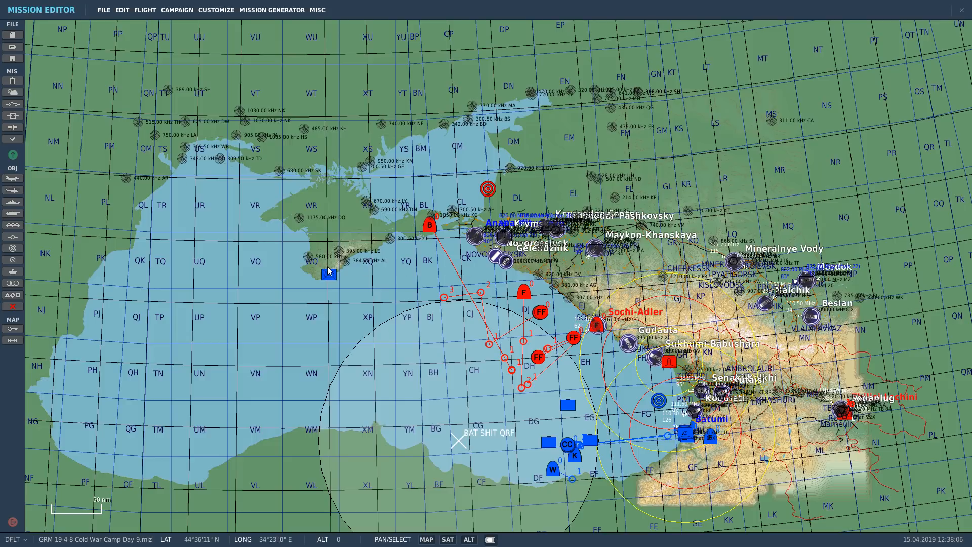
pyautogui.scroll(5, 321, 273)
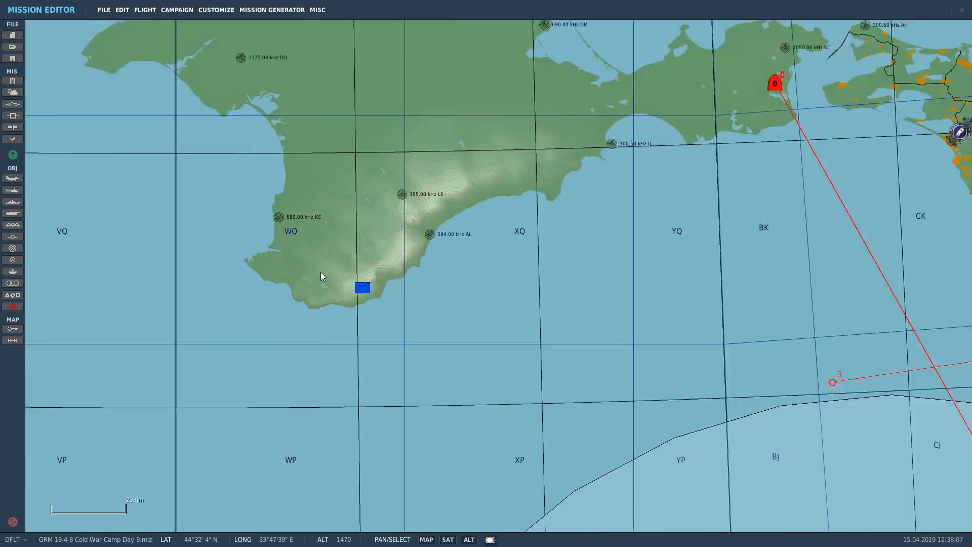
pyautogui.scroll(8, 321, 273)
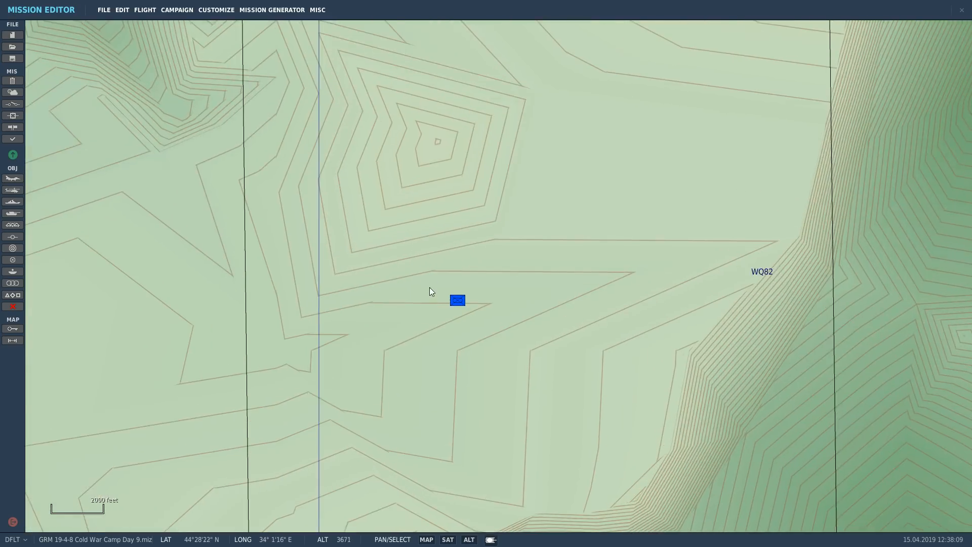
pyautogui.scroll(2, 429, 287)
pyautogui.scroll(-2, 514, 284)
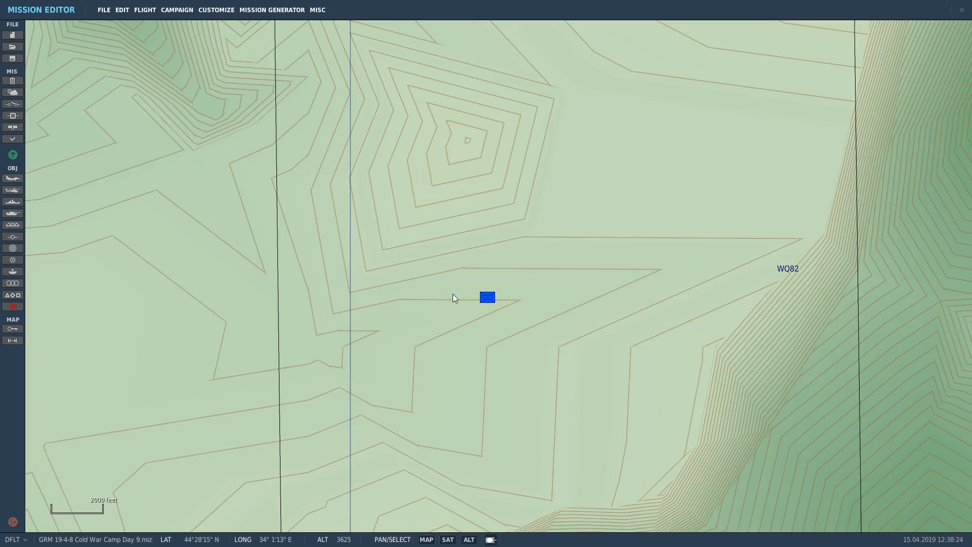
pyautogui.scroll(-10, 481, 285)
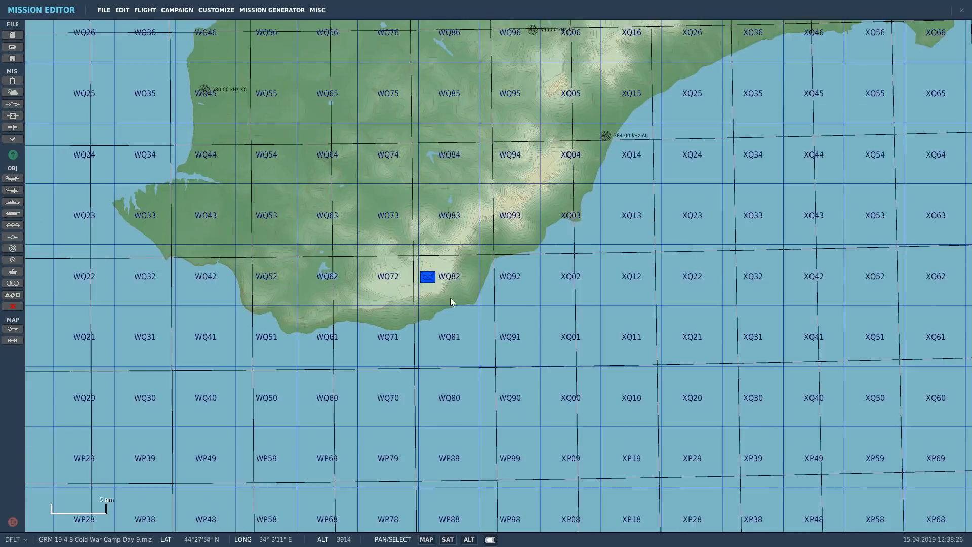
pyautogui.scroll(-2, 453, 311)
pyautogui.scroll(3, 408, 284)
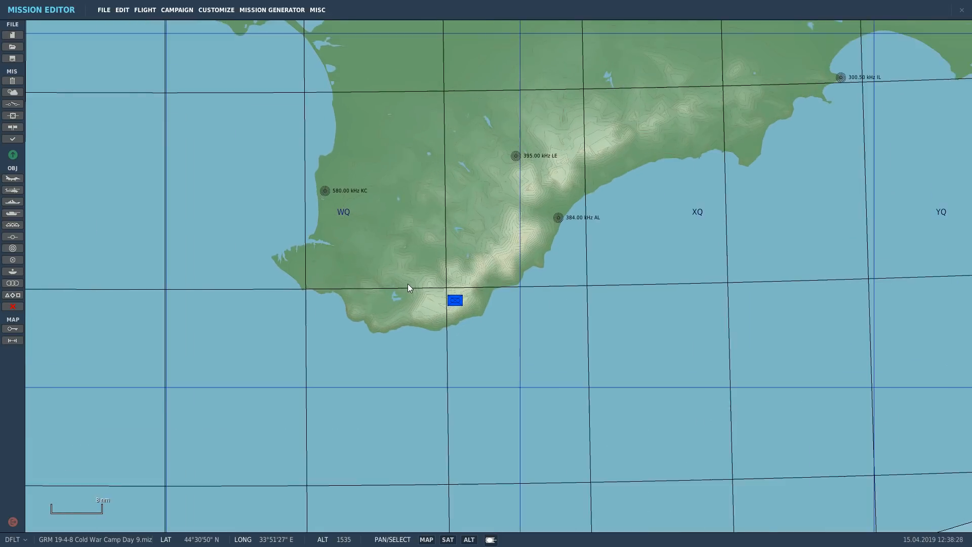
pyautogui.scroll(8, 465, 303)
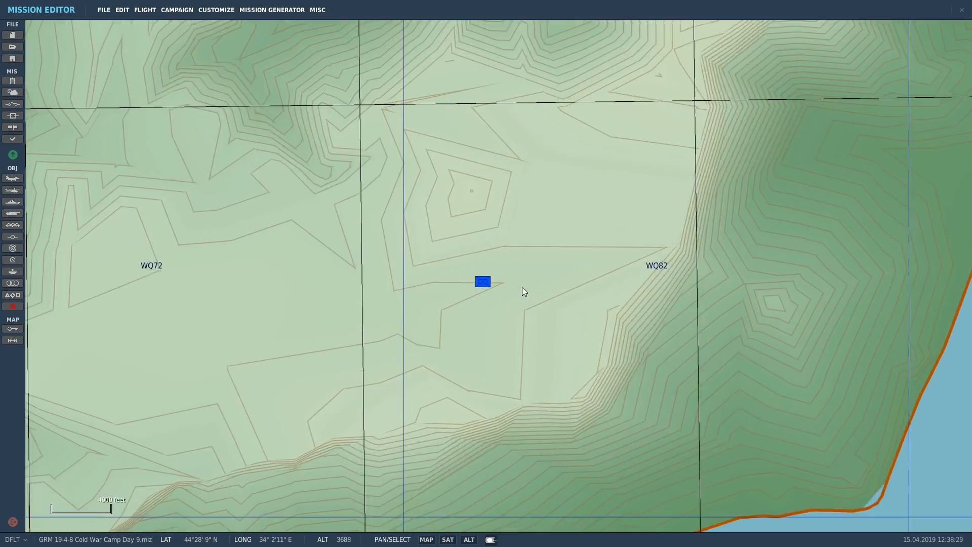
pyautogui.scroll(-3, 495, 289)
pyautogui.scroll(4, 461, 288)
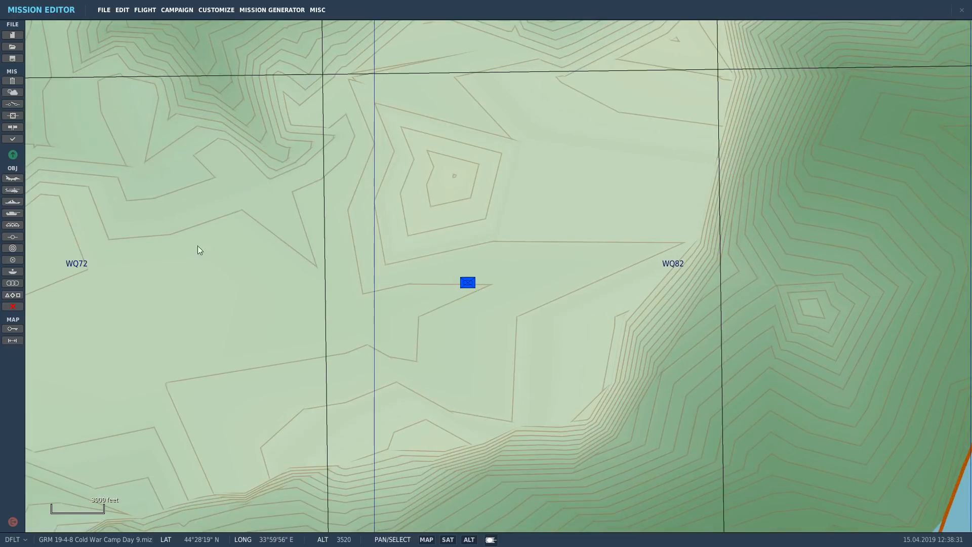
# Step: Move the remaining AAV-7 group a short distance west across the plateau, just east of the WQ72/WQ82 grid boundary
pyautogui.scroll(2, 283, 280)
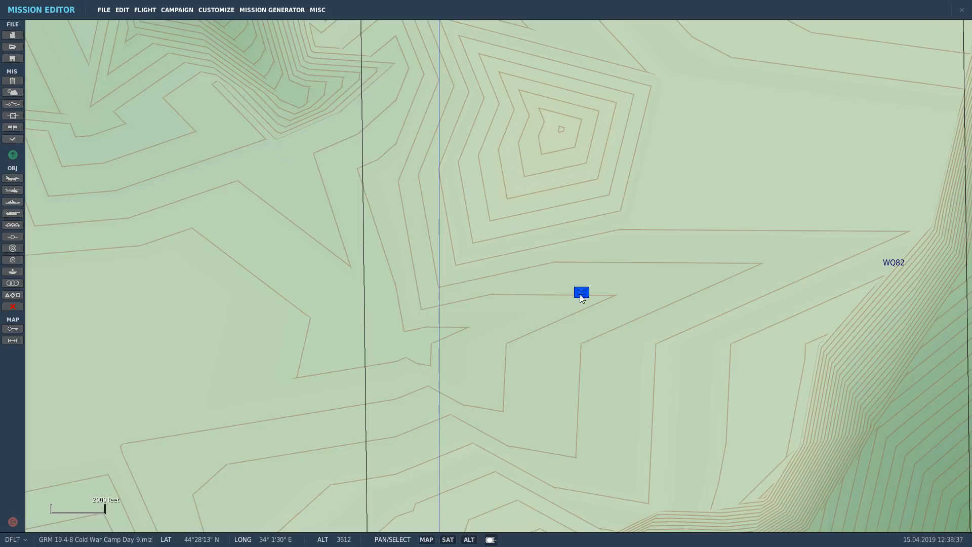
pyautogui.click(581, 294)
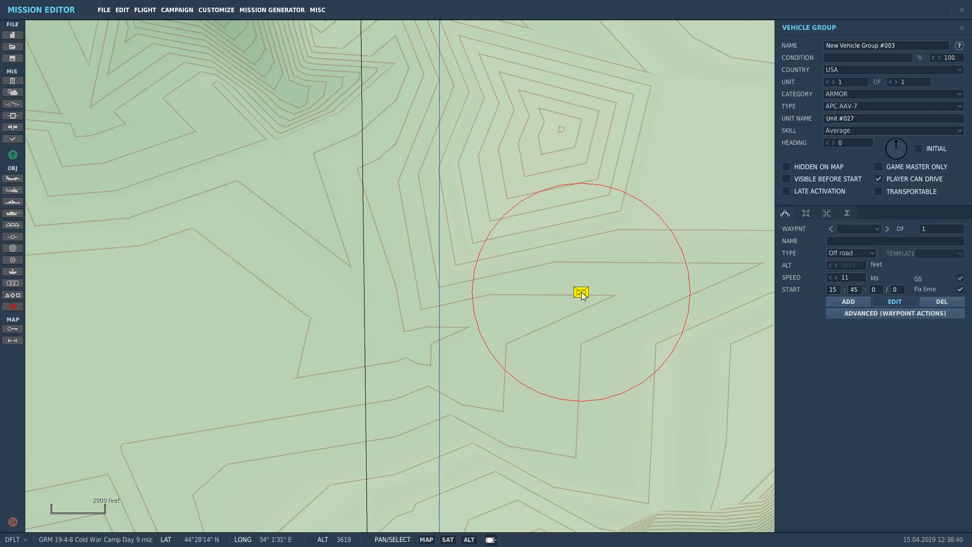
pyautogui.moveTo(581, 294); pyautogui.dragTo(536, 294)
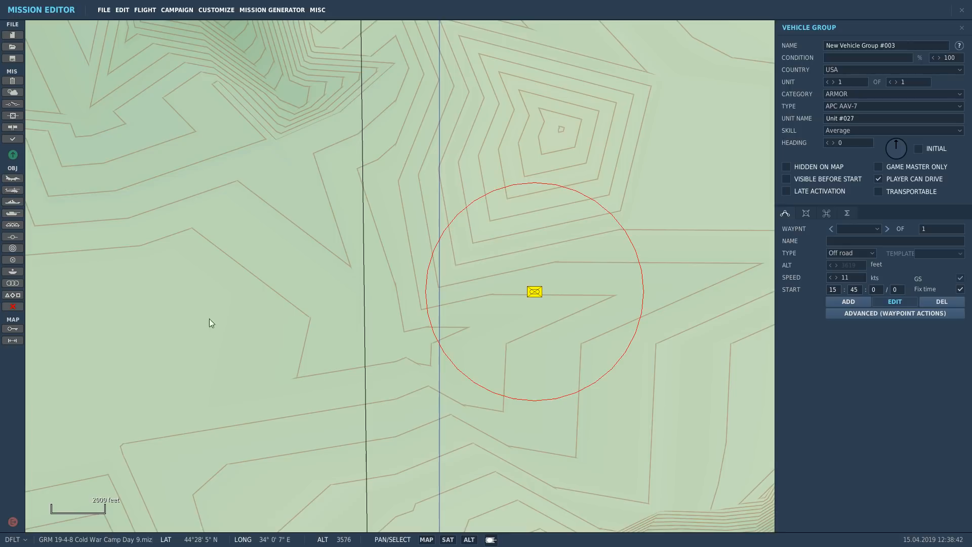
pyautogui.click(13, 214)
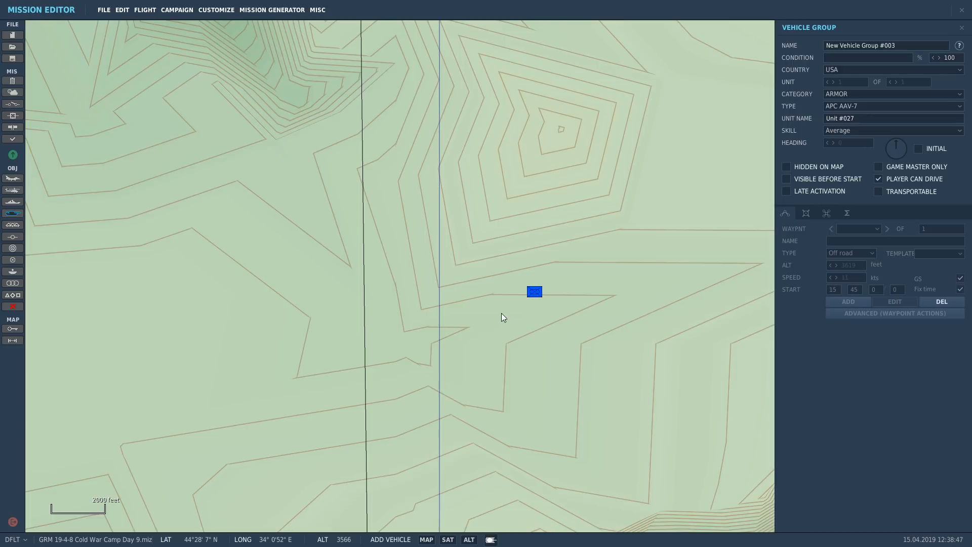
pyautogui.scroll(-3, 517, 309)
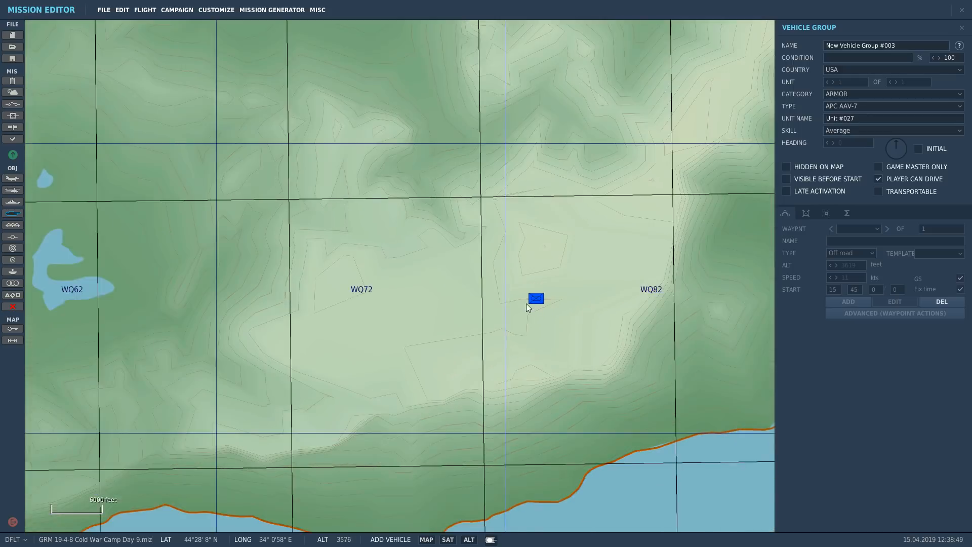
pyautogui.scroll(3, 521, 306)
pyautogui.click(505, 308)
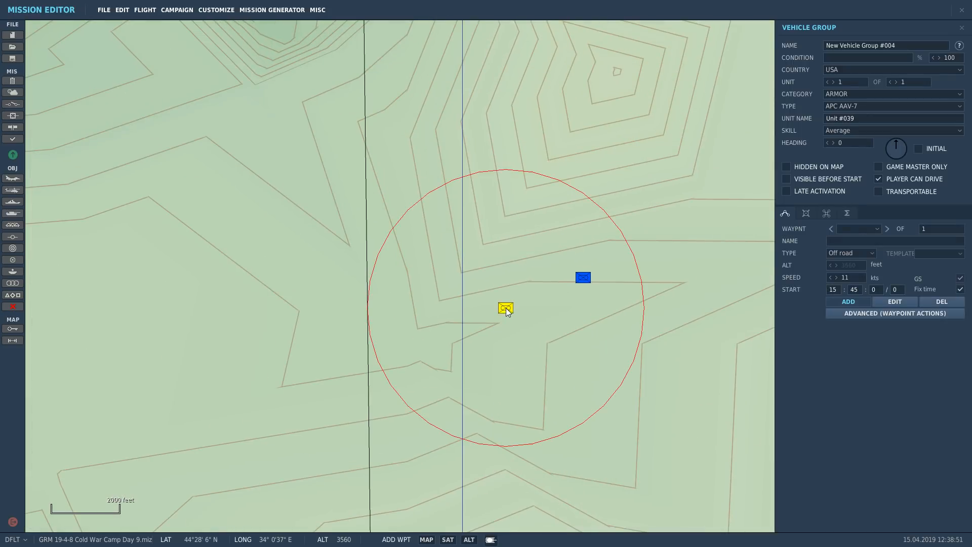
pyautogui.click(855, 96)
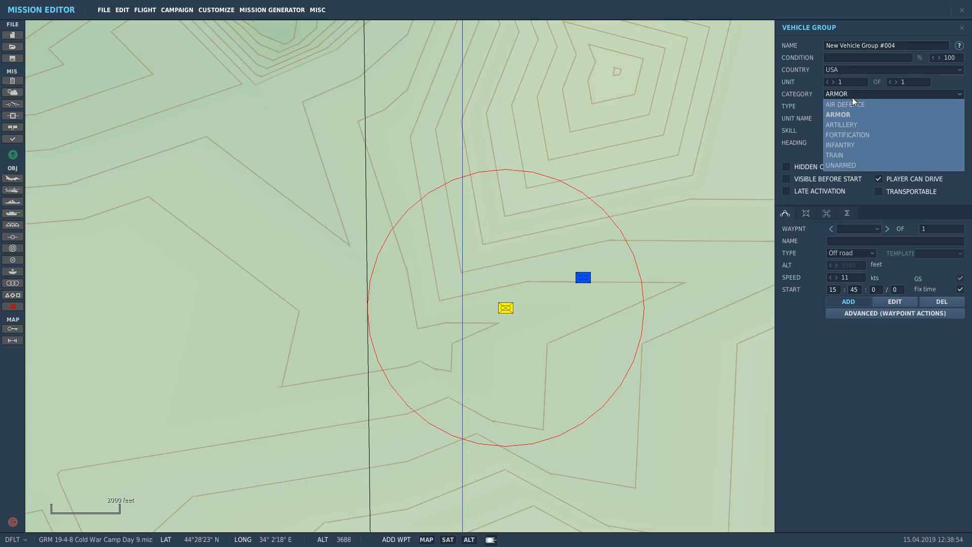
pyautogui.click(854, 100)
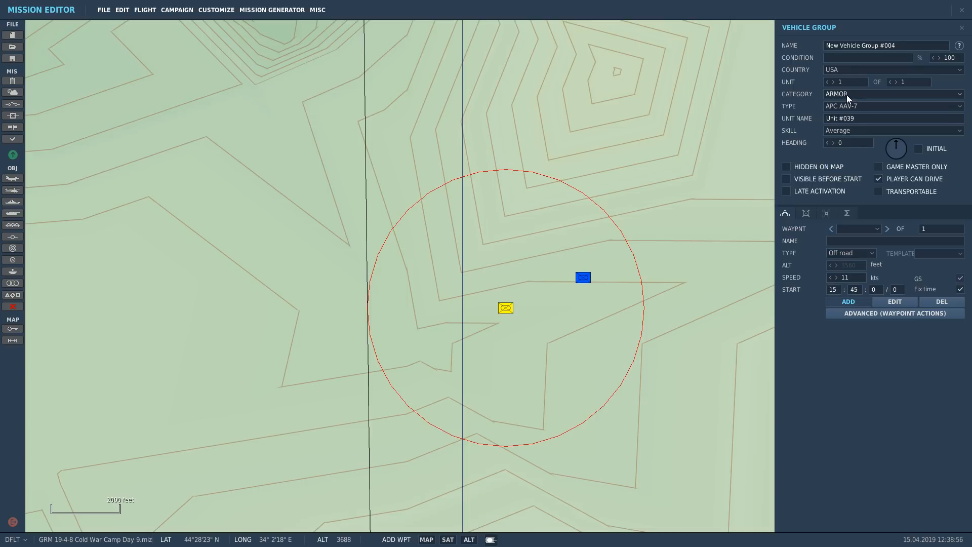
pyautogui.press('Delete')
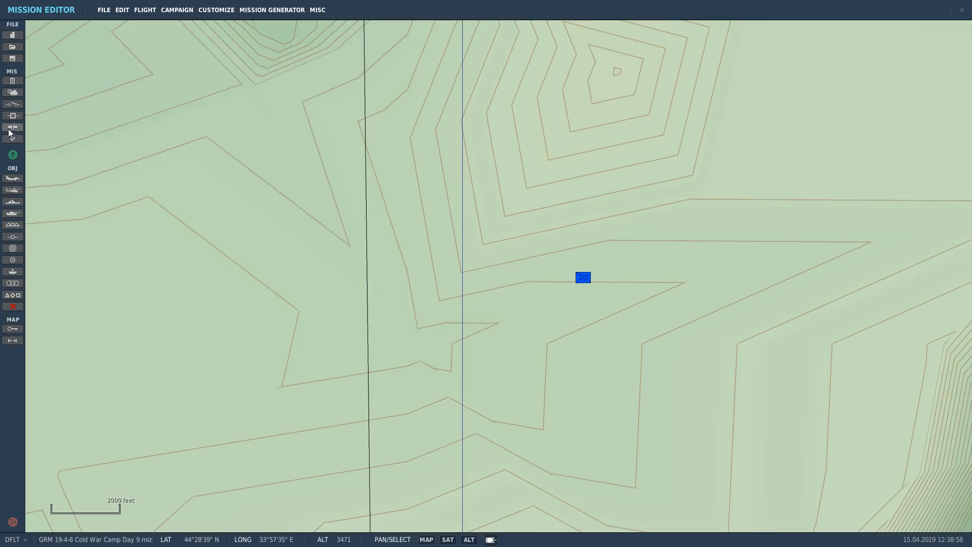
# Step: Start a new USA static object and set its category to Structures
pyautogui.click(14, 223)
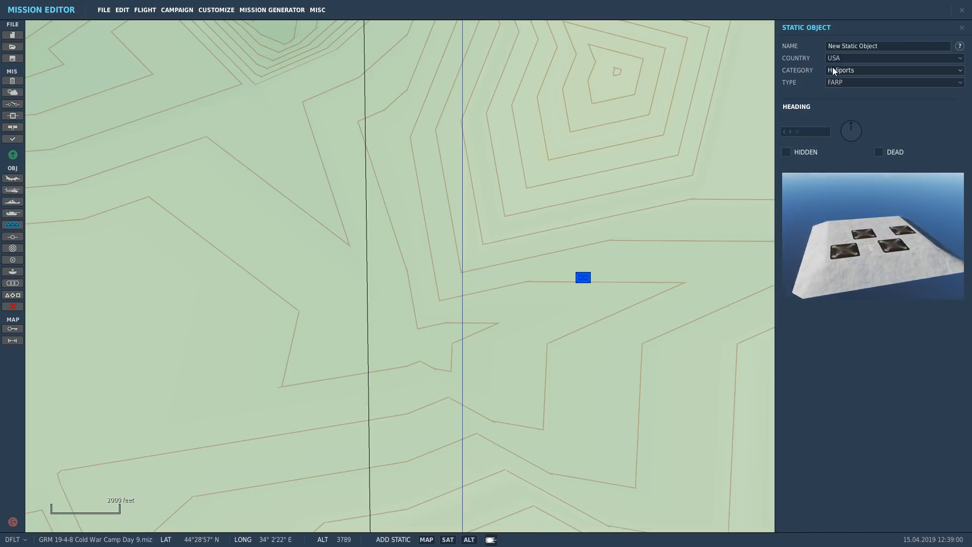
pyautogui.click(834, 70)
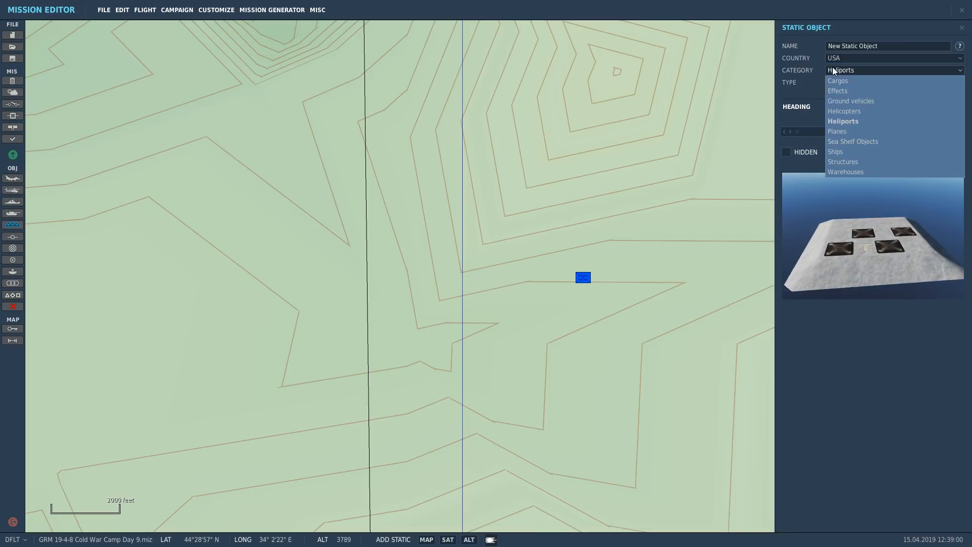
pyautogui.click(844, 162)
# Step: Browse the available structure types for a suitable building and preview the Pump station
pyautogui.click(844, 84)
pyautogui.scroll(-3, 845, 114)
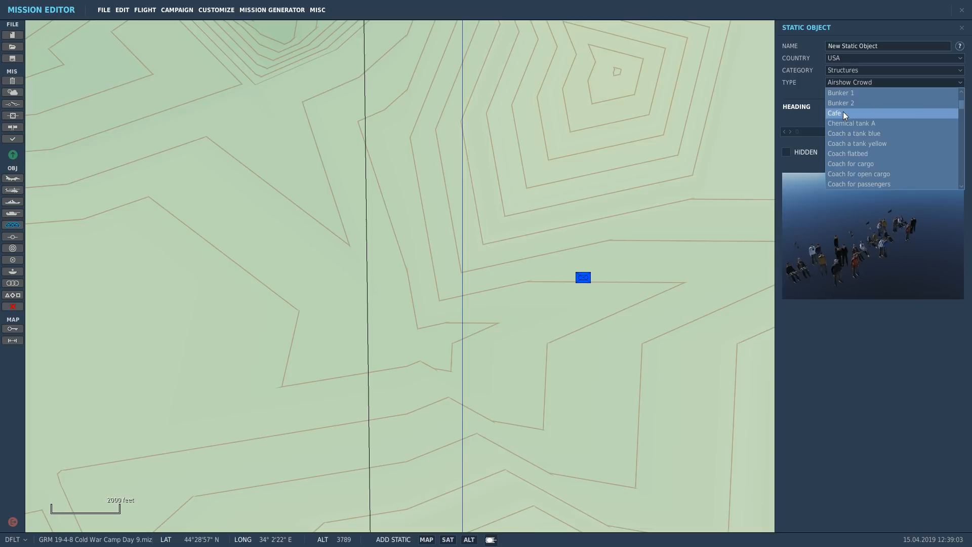
pyautogui.scroll(-3, 851, 122)
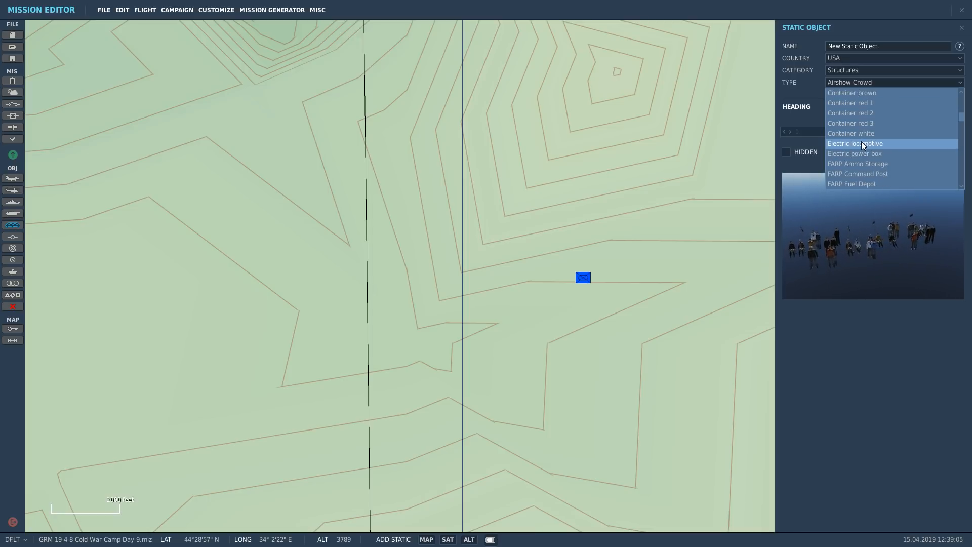
pyautogui.scroll(-10, 861, 137)
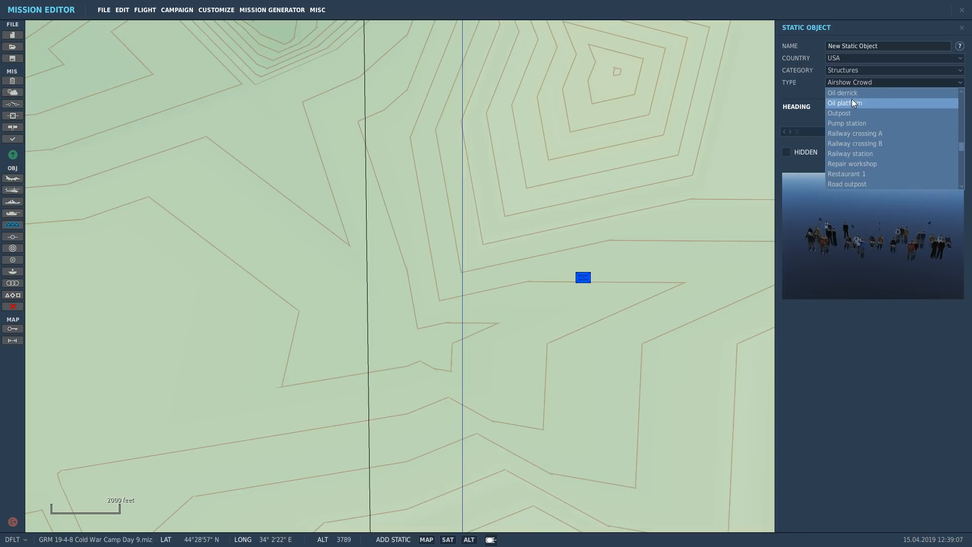
pyautogui.click(854, 83)
pyautogui.click(839, 84)
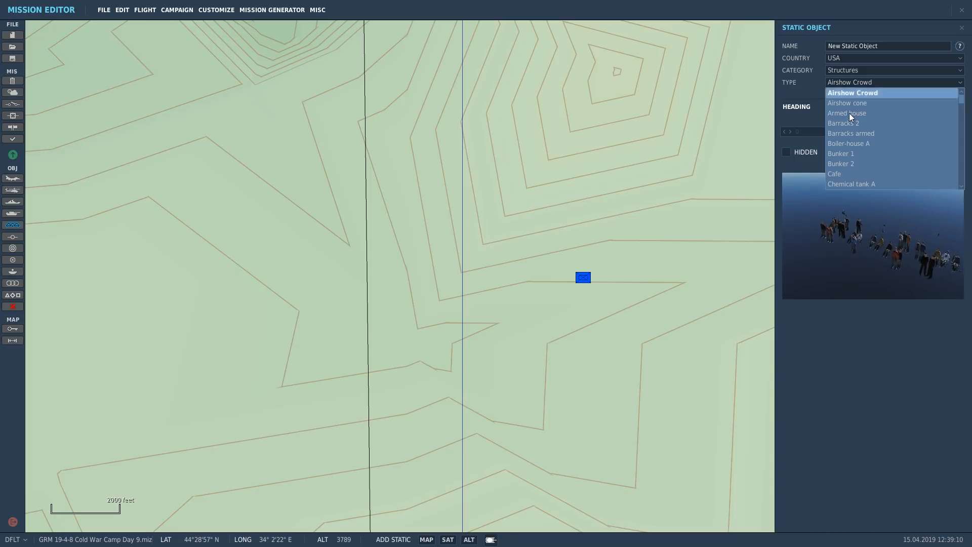
pyautogui.scroll(-3, 856, 119)
pyautogui.scroll(3, 861, 124)
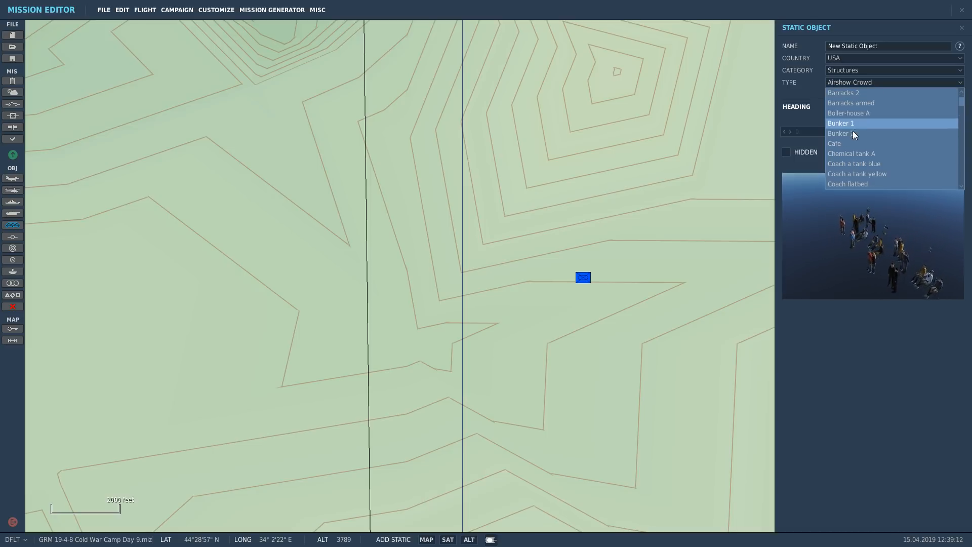
pyautogui.scroll(-20, 851, 151)
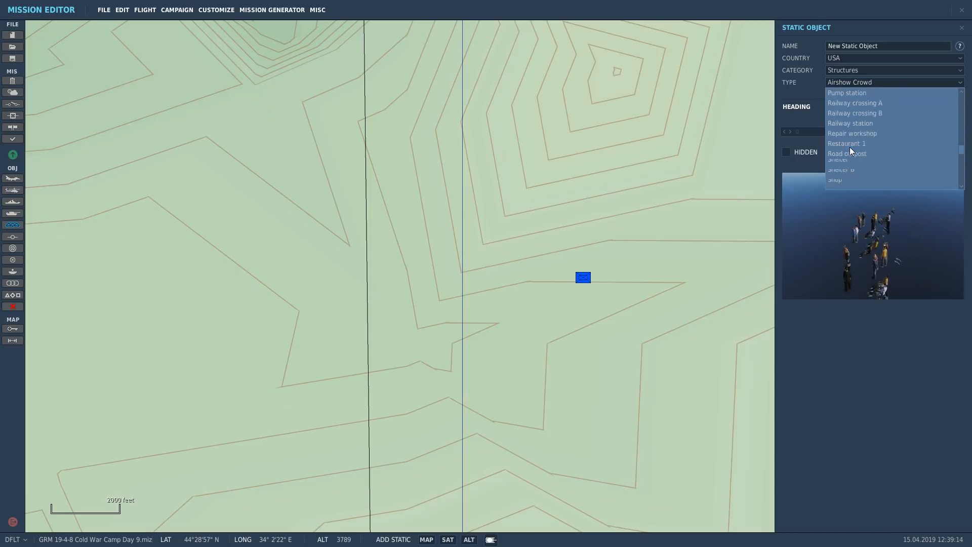
pyautogui.scroll(4, 852, 151)
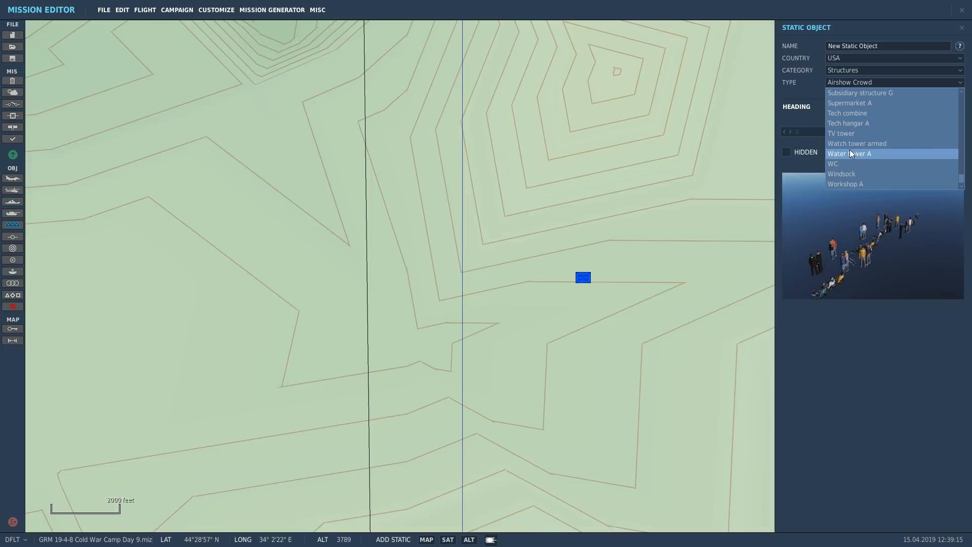
pyautogui.scroll(12, 852, 154)
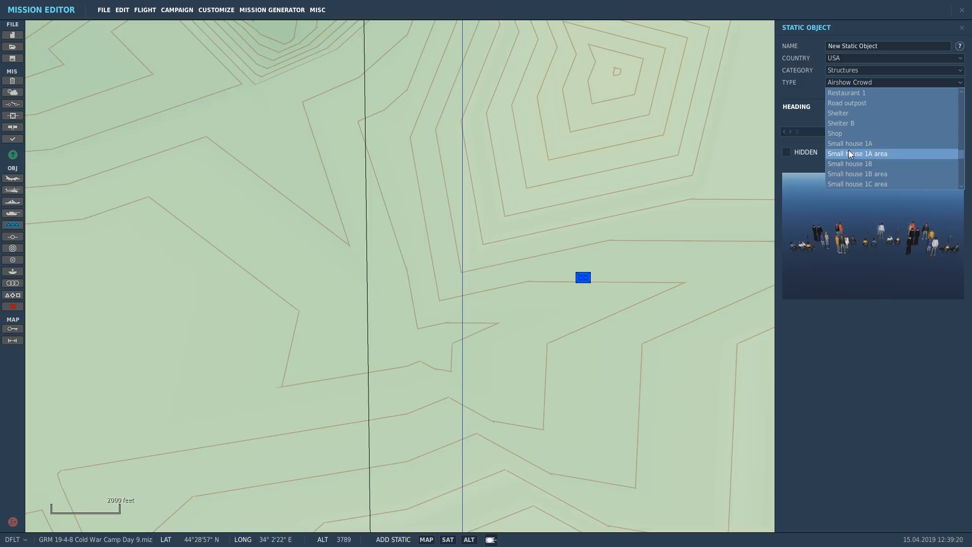
pyautogui.scroll(6, 851, 154)
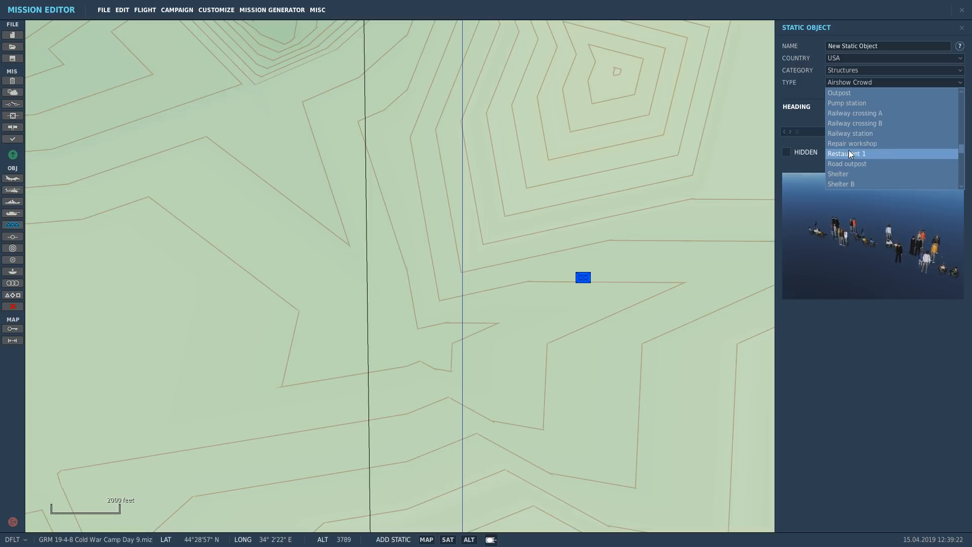
pyautogui.click(854, 103)
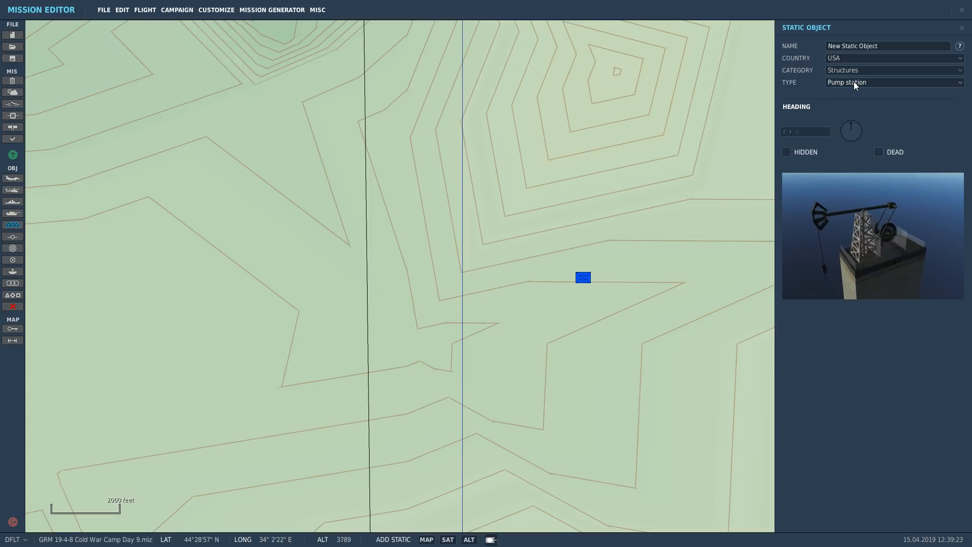
# Step: Look through the earlier entries of the structure types and preview Chemical tank A
pyautogui.click(855, 84)
pyautogui.scroll(6, 854, 156)
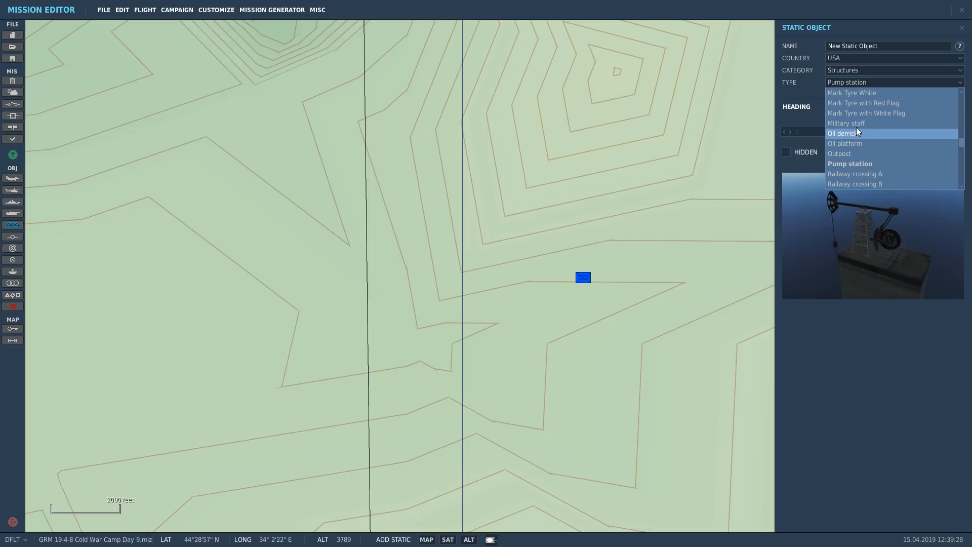
pyautogui.scroll(13, 858, 130)
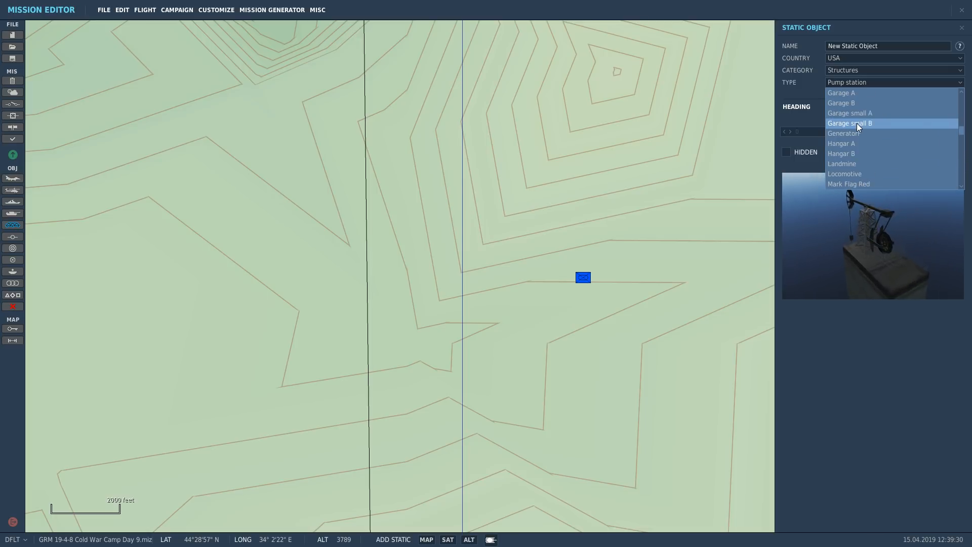
pyautogui.scroll(6, 858, 127)
pyautogui.scroll(6, 855, 128)
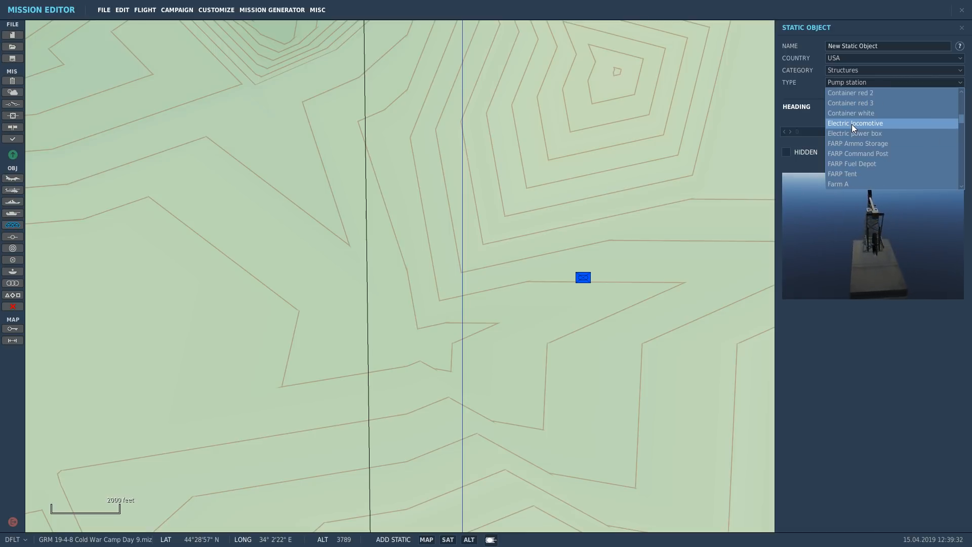
pyautogui.scroll(6, 850, 130)
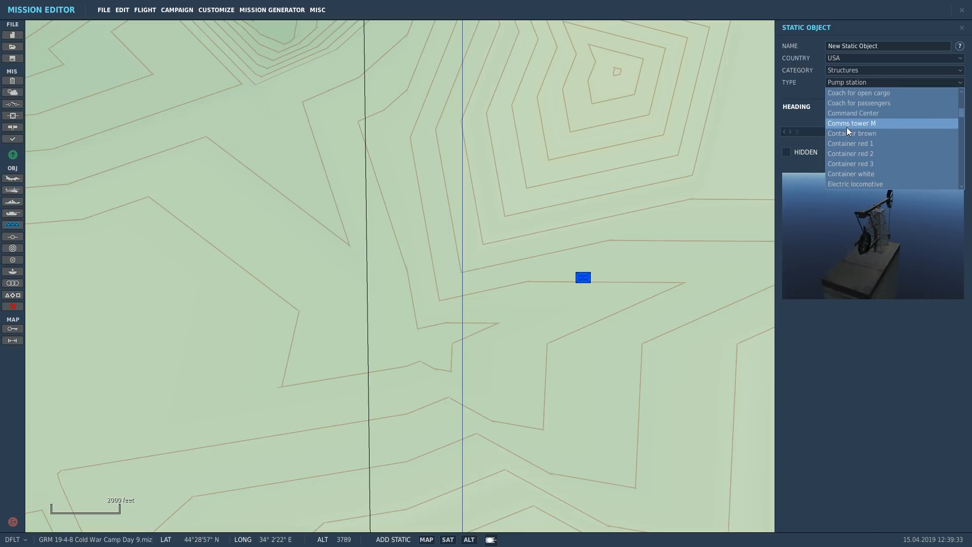
pyautogui.scroll(8, 850, 130)
pyautogui.click(851, 134)
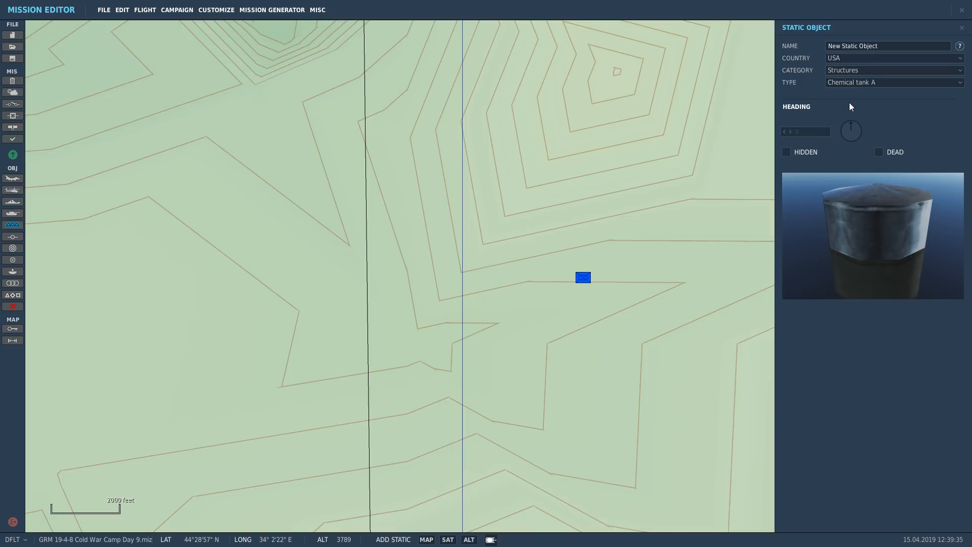
# Step: Set the structure type to Tech combine and place it on the plateau just southwest of the AAV-7 group
pyautogui.click(851, 83)
pyautogui.scroll(5, 851, 112)
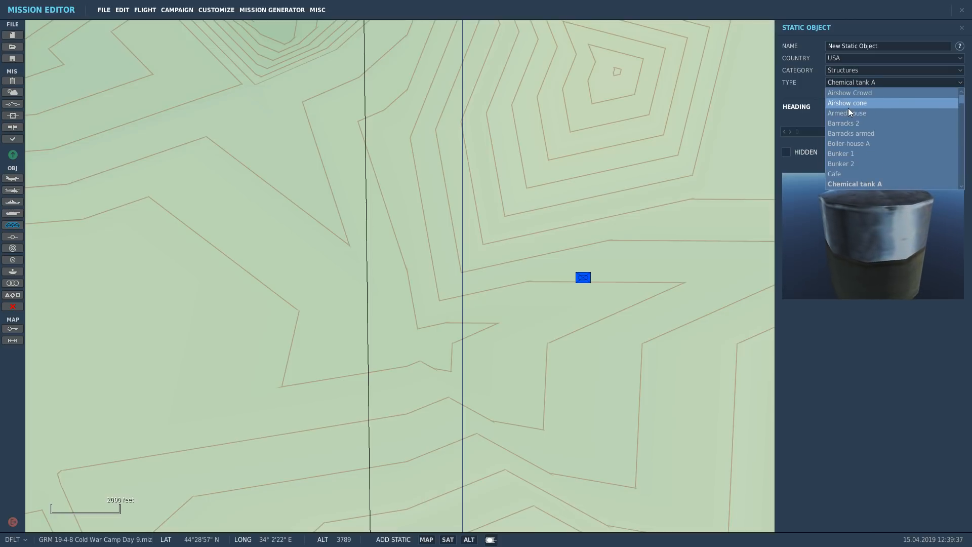
pyautogui.scroll(-12, 851, 112)
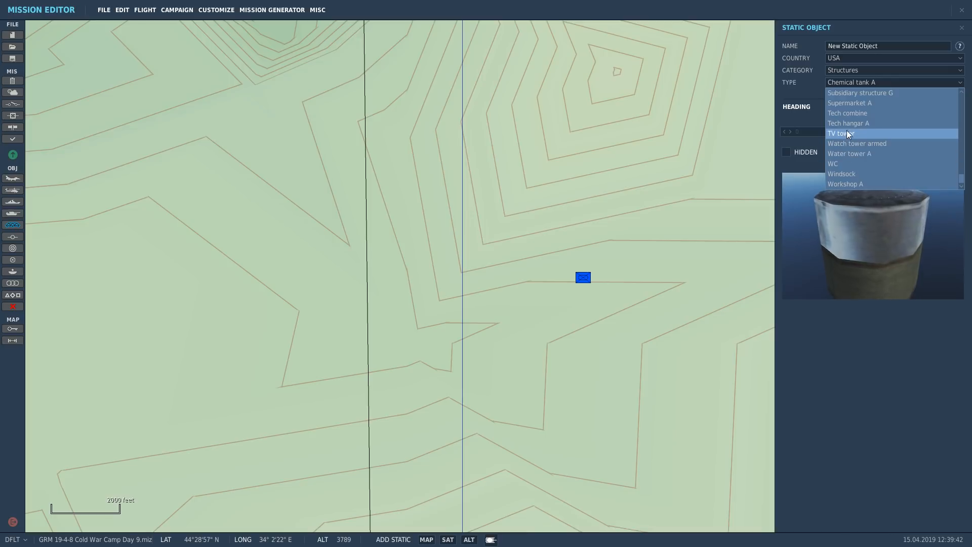
pyautogui.click(850, 114)
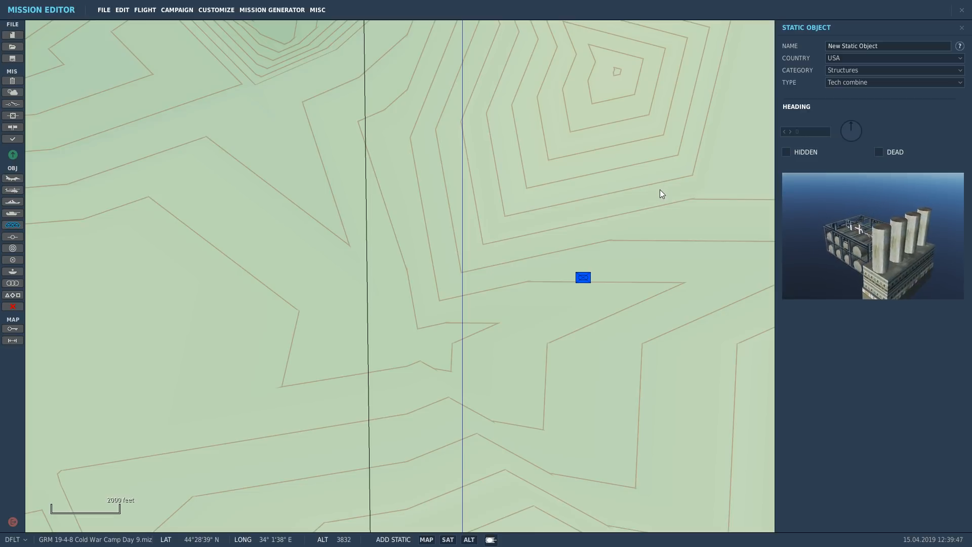
pyautogui.scroll(-1, 661, 194)
pyautogui.scroll(1, 562, 256)
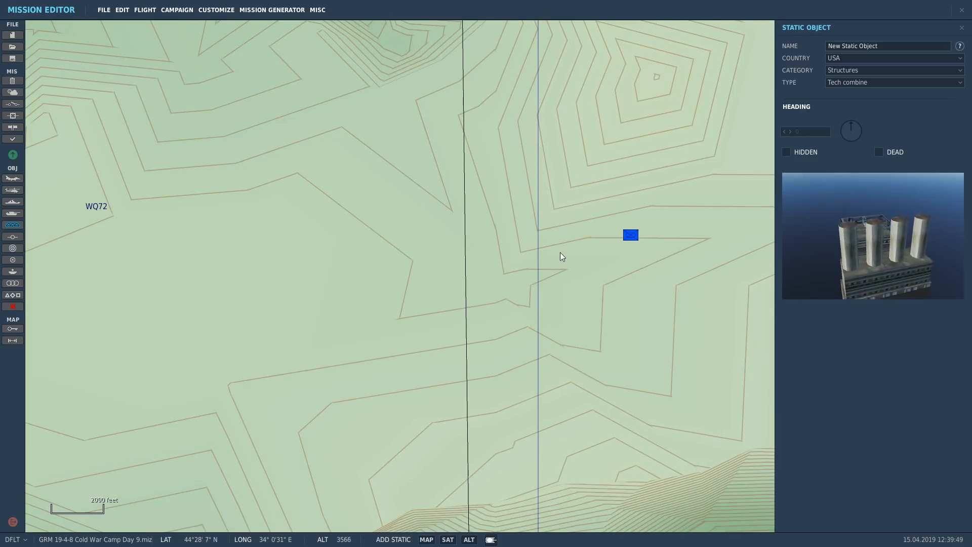
pyautogui.click(576, 246)
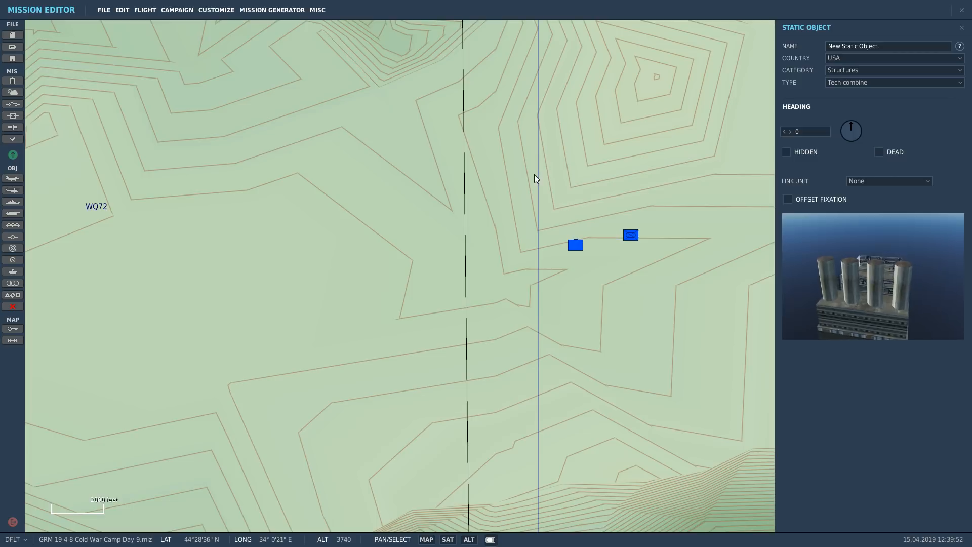
# Step: Change the placed Tech combine's country to USAF Aggressors and close its properties
pyautogui.scroll(1, 580, 217)
pyautogui.scroll(2, 579, 216)
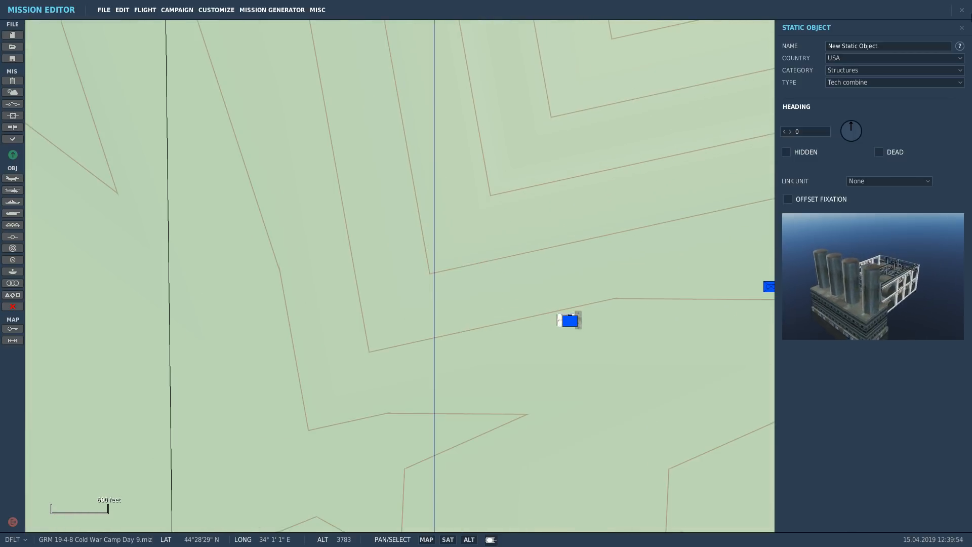
pyautogui.click(962, 28)
pyautogui.click(571, 323)
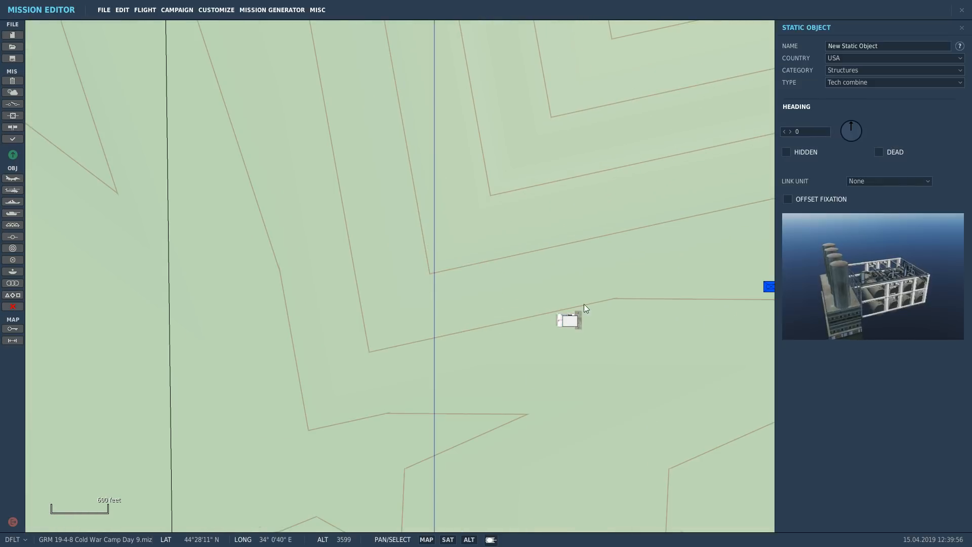
pyautogui.click(837, 59)
pyautogui.scroll(-5, 842, 152)
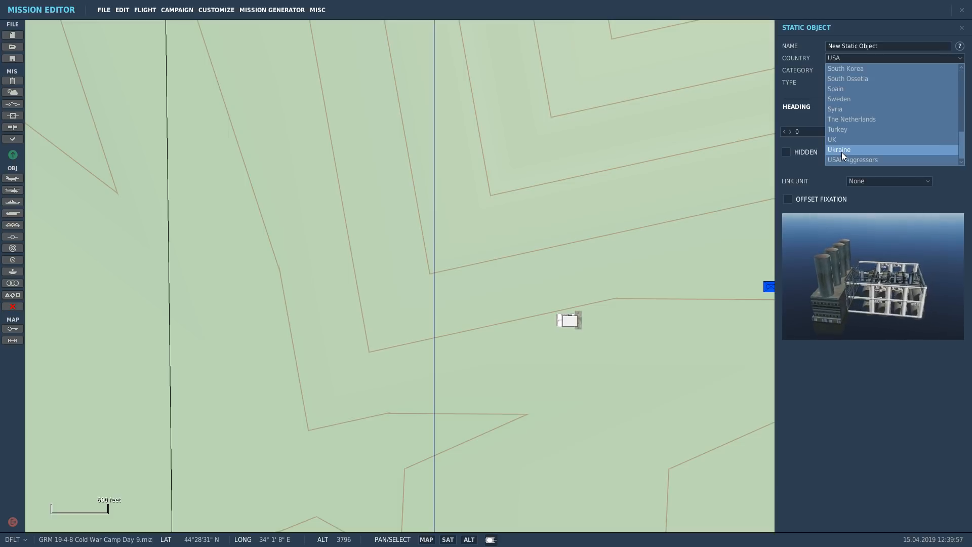
pyautogui.click(844, 161)
pyautogui.click(962, 28)
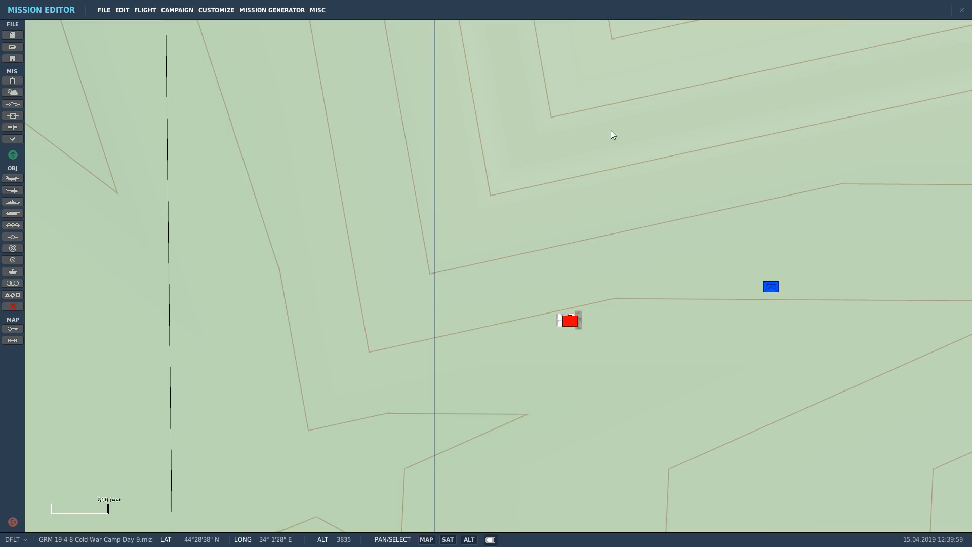
pyautogui.click(13, 93)
pyautogui.click(13, 93)
pyautogui.click(13, 139)
pyautogui.click(13, 138)
# Step: Nudge the Tech combine slightly southeast and place a copy of it about 360 feet to the south
pyautogui.click(570, 320)
pyautogui.scroll(5, 605, 354)
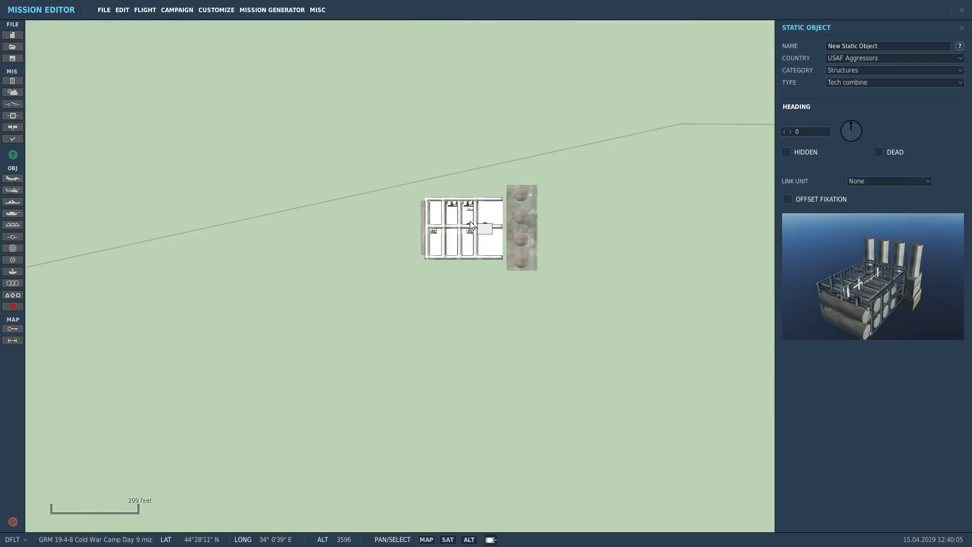
pyautogui.click(482, 228)
pyautogui.moveTo(484, 228); pyautogui.dragTo(495, 242)
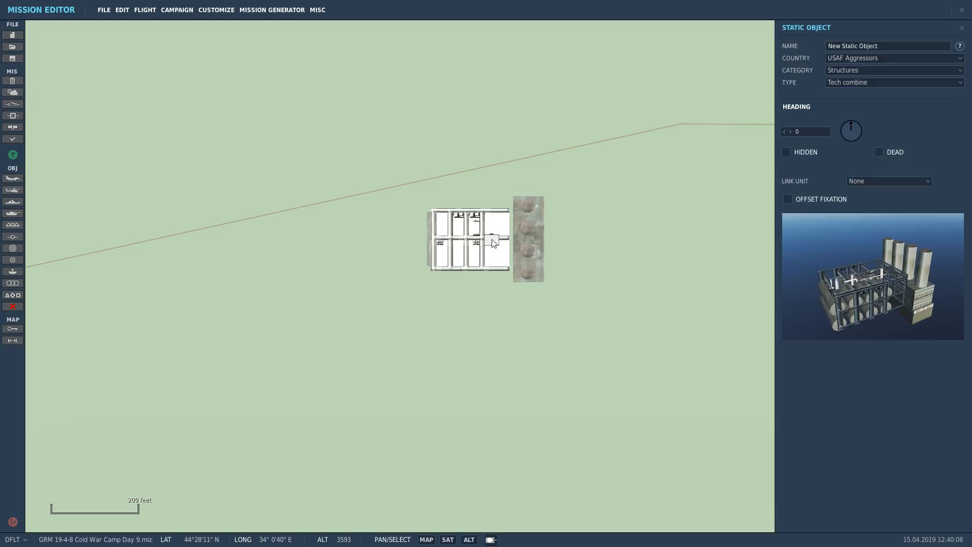
pyautogui.click(514, 394)
pyautogui.scroll(-2, 505, 458)
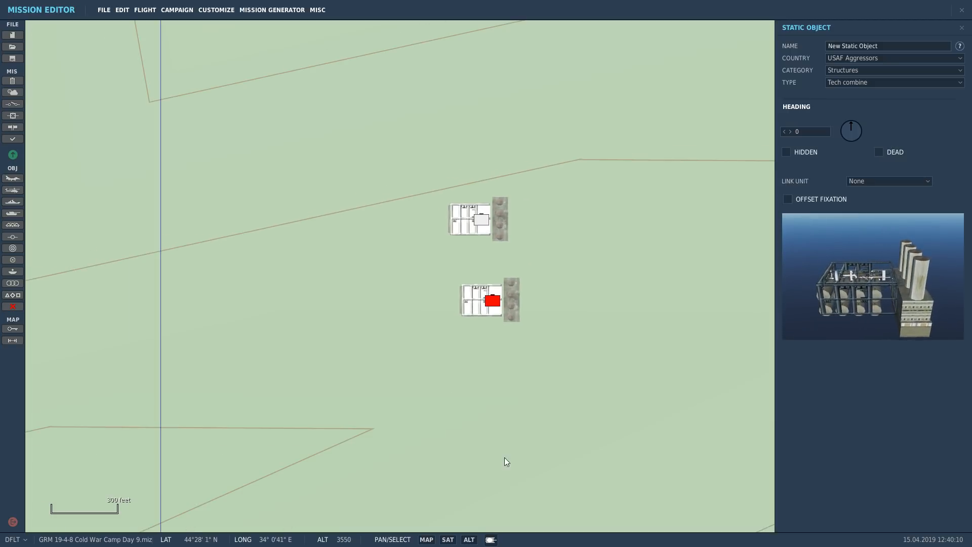
# Step: Place two more Tech combine copies to the south and align all four in an evenly spaced north-south column
pyautogui.click(491, 377)
pyautogui.click(491, 441)
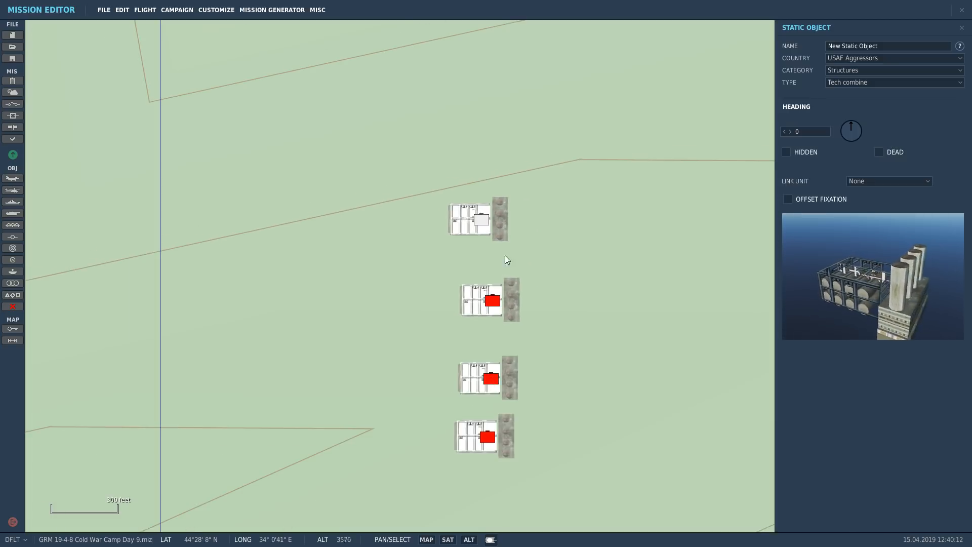
pyautogui.moveTo(493, 300); pyautogui.dragTo(482, 273)
pyautogui.moveTo(498, 378); pyautogui.dragTo(484, 329)
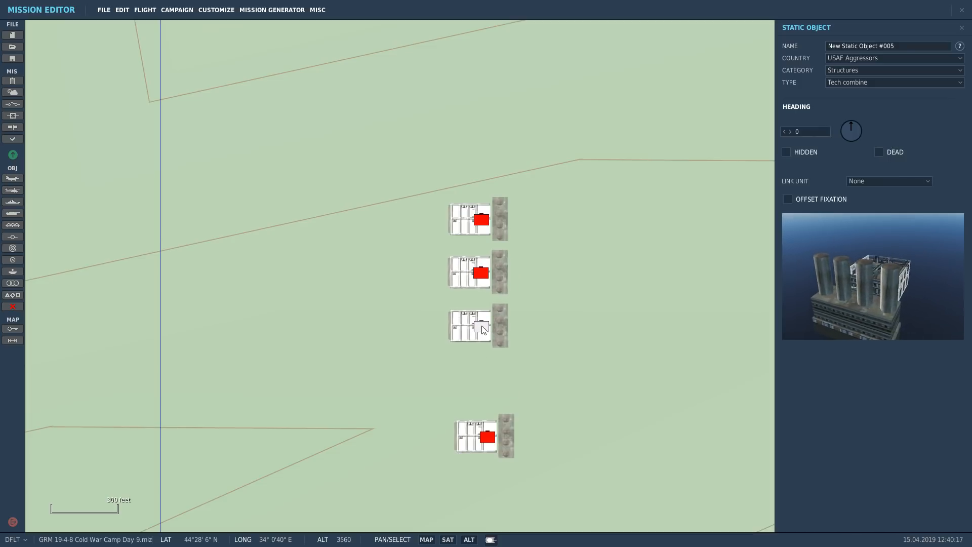
pyautogui.moveTo(487, 437); pyautogui.dragTo(484, 384)
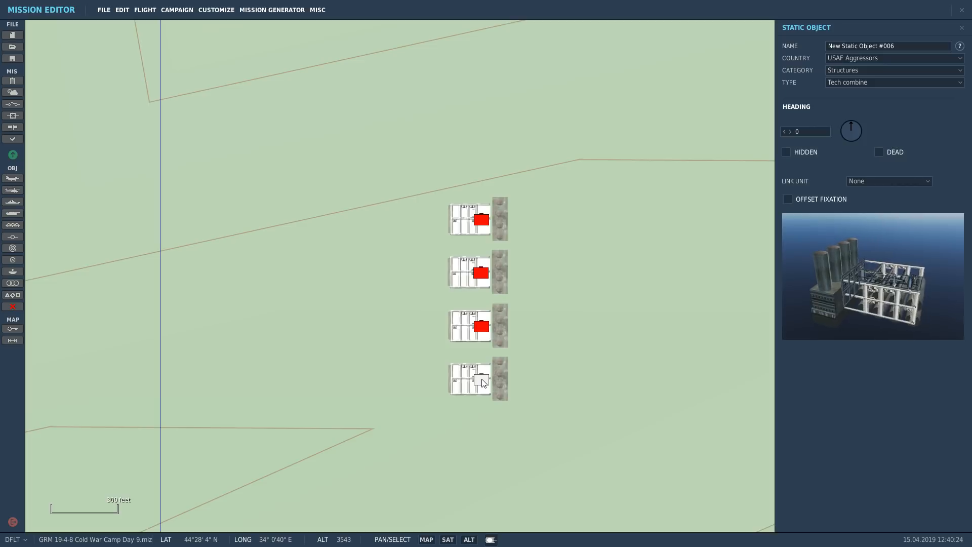
# Step: Move the AAV-7 group about 1,150 feet west, closer to the Tech combine column
pyautogui.scroll(-4, 290, 352)
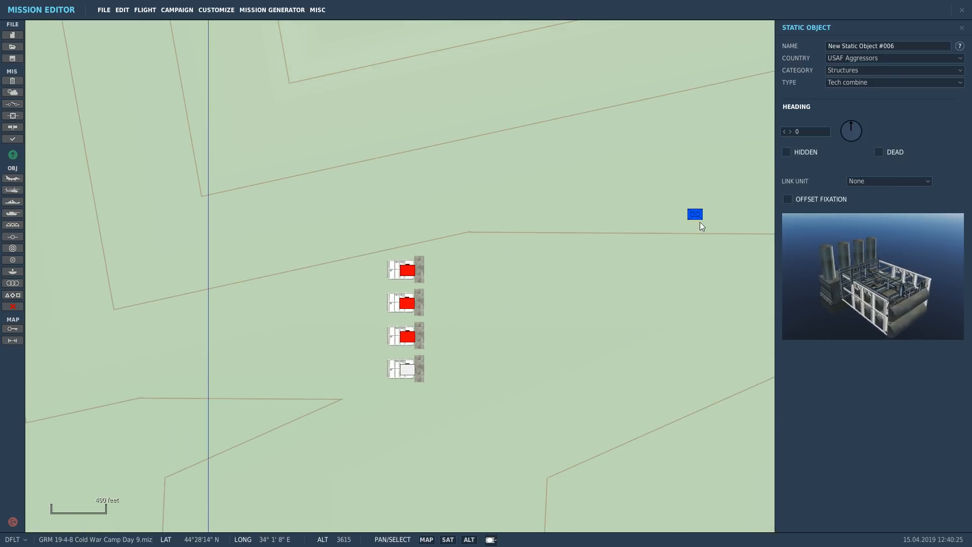
pyautogui.moveTo(697, 216); pyautogui.dragTo(329, 254)
pyautogui.scroll(4, 505, 326)
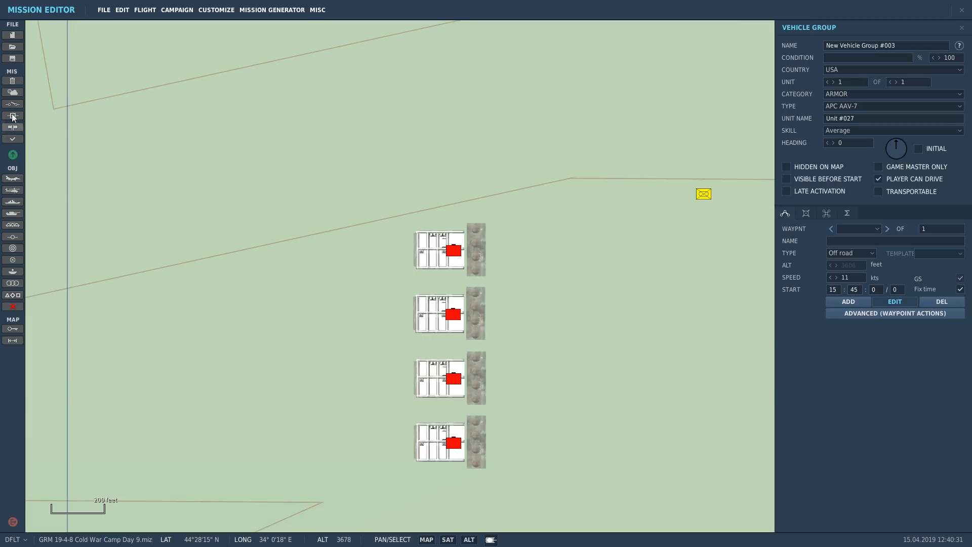
# Step: Add a static object of category Warehouses, type Tank, and position it just east of the northernmost Tech combine
pyautogui.click(13, 224)
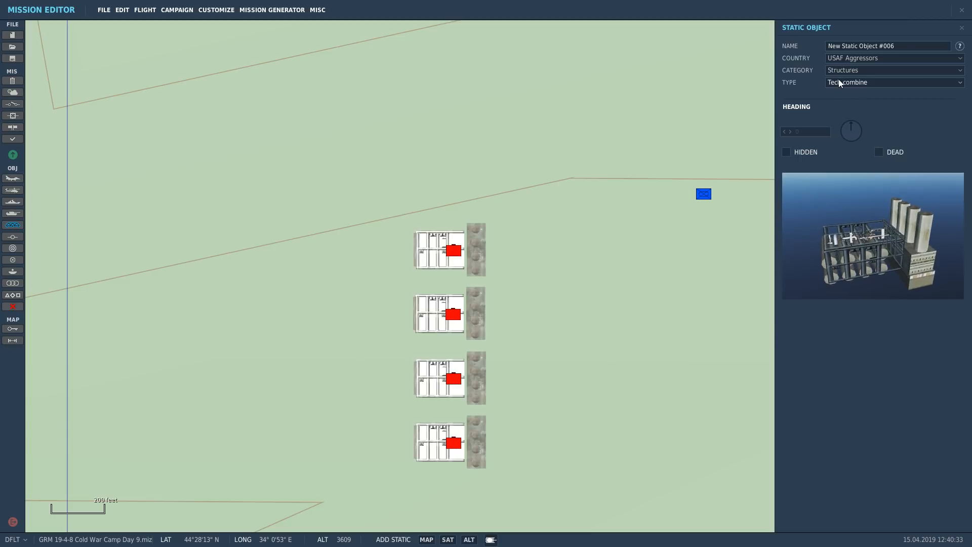
pyautogui.click(851, 69)
pyautogui.click(861, 174)
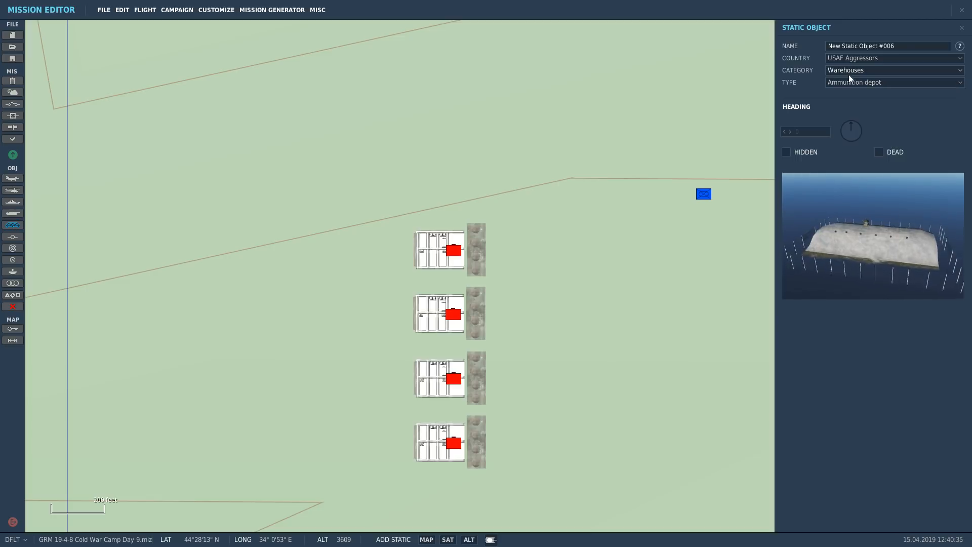
pyautogui.click(851, 82)
pyautogui.click(845, 126)
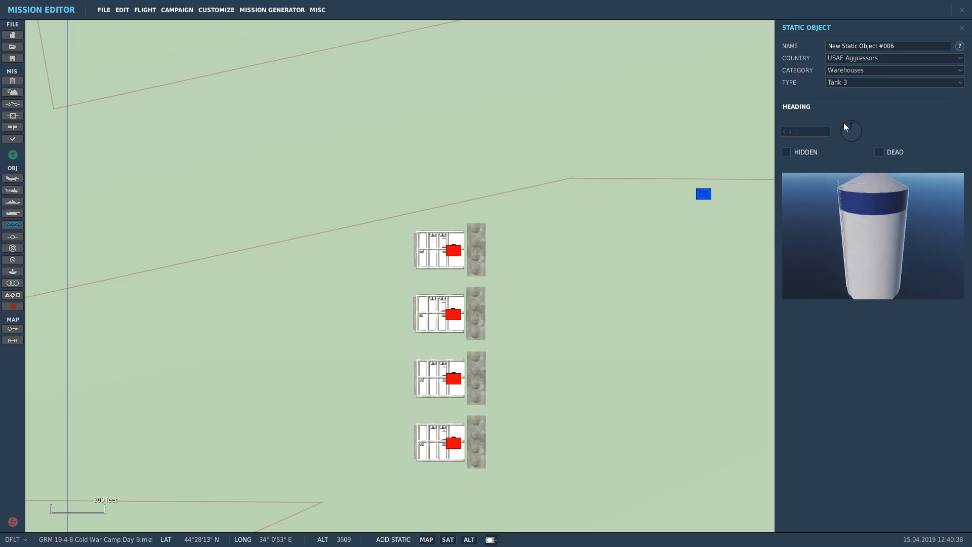
pyautogui.click(843, 82)
pyautogui.click(846, 103)
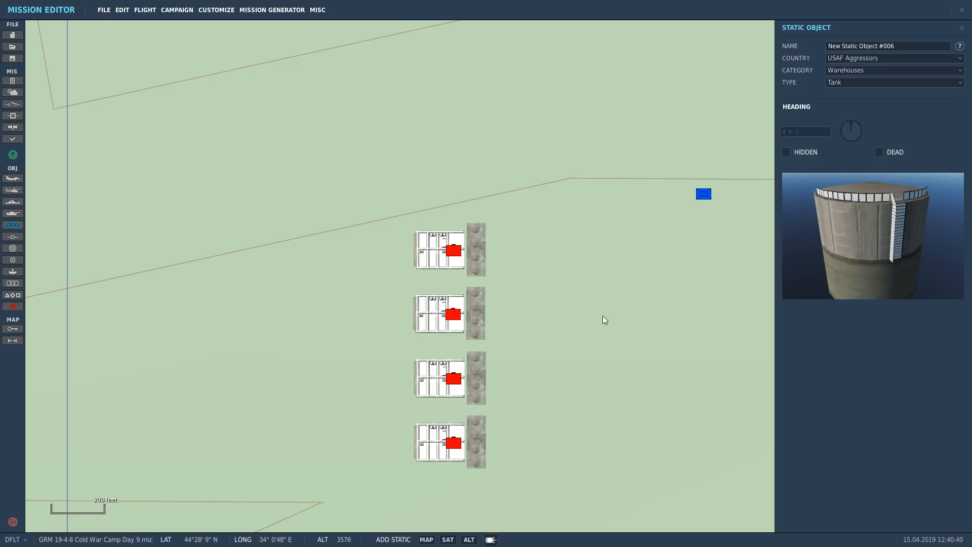
pyautogui.scroll(1, 602, 320)
pyautogui.click(519, 233)
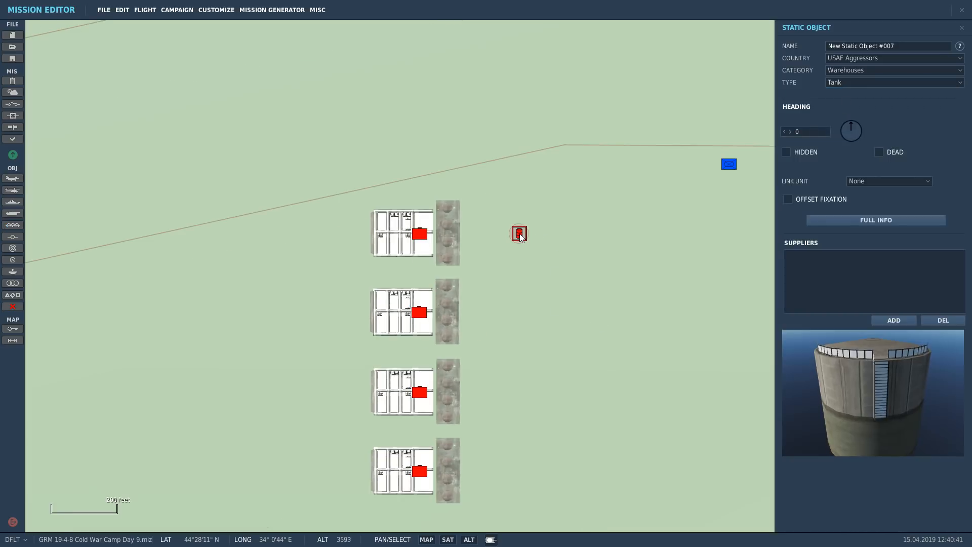
pyautogui.click(962, 29)
pyautogui.moveTo(520, 236); pyautogui.dragTo(499, 224)
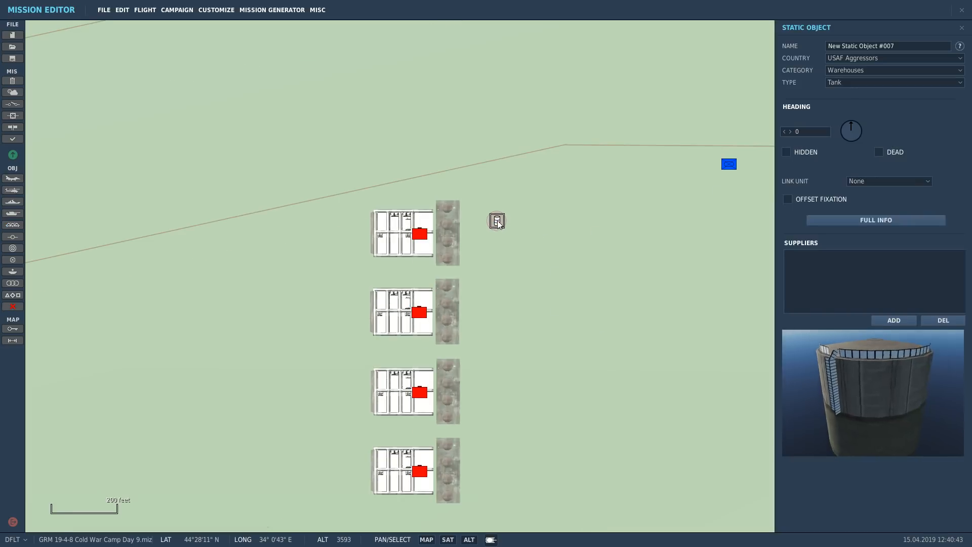
# Step: Place a copy of the Tank just south of the first one and line the two up
pyautogui.scroll(2, 497, 234)
pyautogui.click(492, 278)
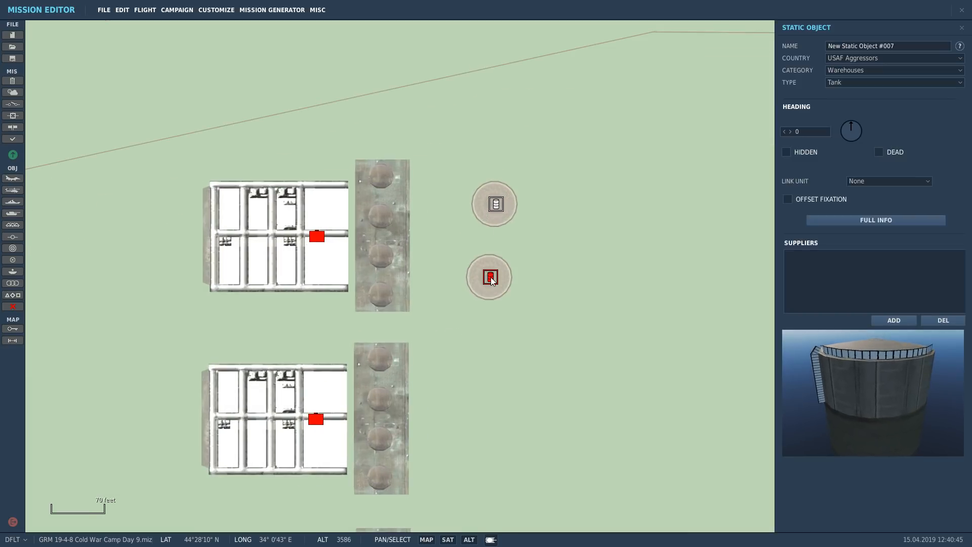
pyautogui.moveTo(491, 281); pyautogui.dragTo(498, 267)
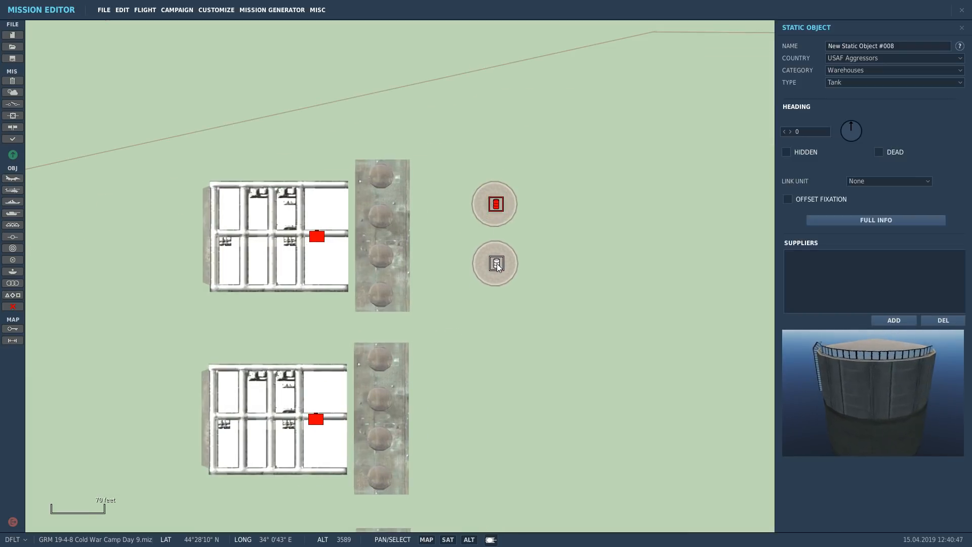
# Step: Paste more Tank copies to complete a grid of two columns and five rows east of the two northern Tech combines
pyautogui.hotkey('ctrl', 'v')
pyautogui.moveTo(494, 304); pyautogui.dragTo(498, 332)
pyautogui.hotkey('ctrl', 'v')
pyautogui.moveTo(530, 276); pyautogui.dragTo(561, 205)
pyautogui.hotkey('ctrl', 'v')
pyautogui.moveTo(558, 259); pyautogui.dragTo(510, 374)
pyautogui.hotkey('ctrl', 'v')
pyautogui.scroll(-1, 547, 324)
pyautogui.hotkey('ctrl', 'v')
pyautogui.hotkey('ctrl', 'v')
pyautogui.hotkey('ctrl', 'v')
pyautogui.moveTo(558, 325); pyautogui.dragTo(565, 372)
pyautogui.hotkey('ctrl', 'v')
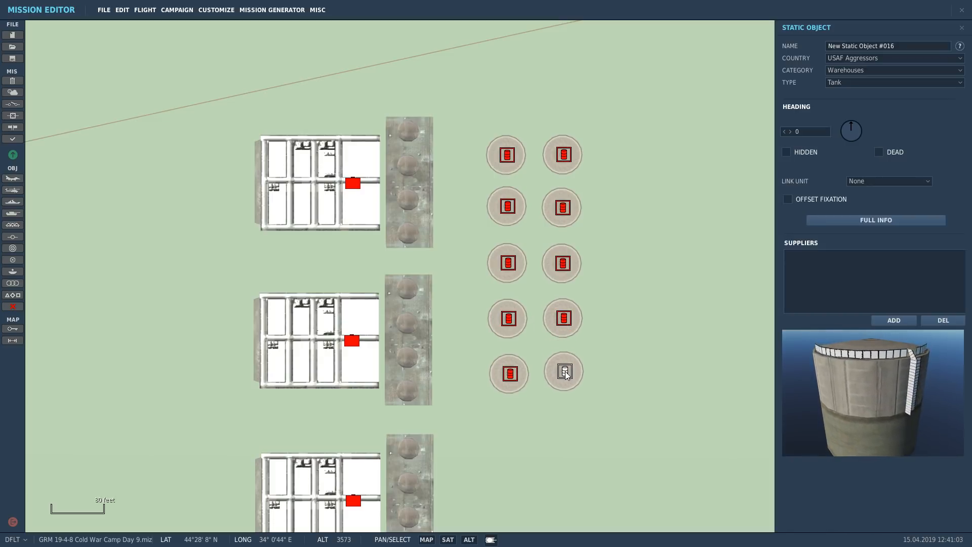
# Step: Paste six Tank copies as a grid of two columns and three rows east of the southernmost Tech combine
pyautogui.scroll(-2, 506, 243)
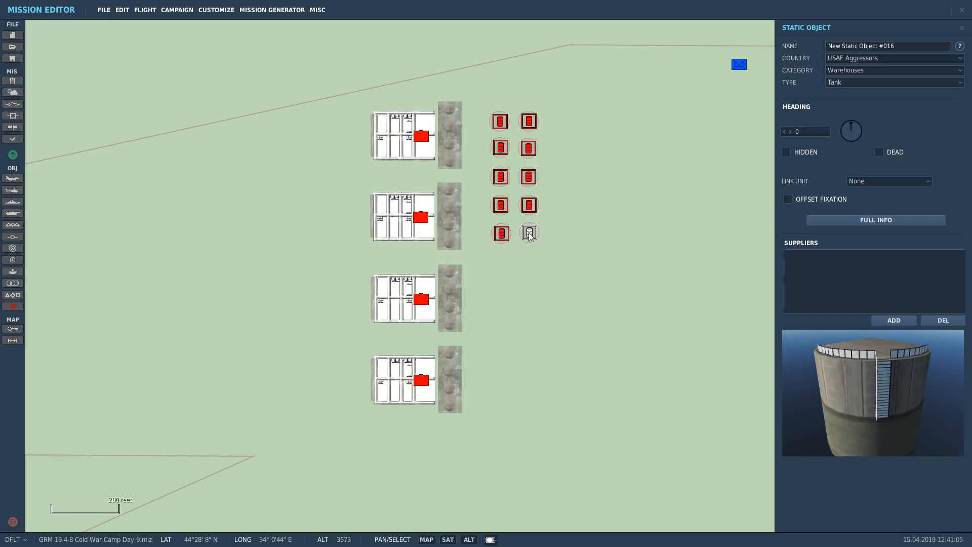
pyautogui.scroll(1, 439, 323)
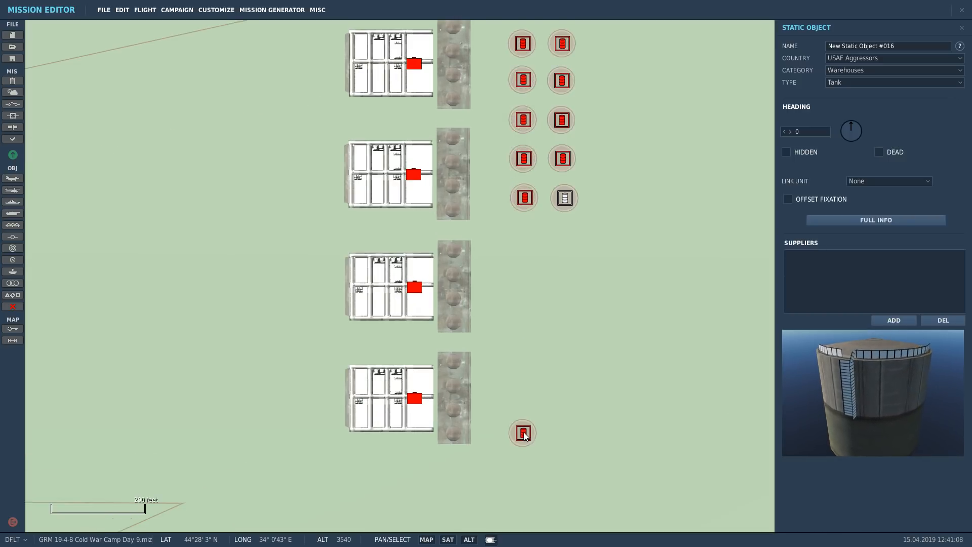
pyautogui.moveTo(523, 432); pyautogui.dragTo(567, 383)
pyautogui.hotkey('ctrl', 'v')
pyautogui.hotkey('ctrl', 'v')
pyautogui.hotkey('ctrl', 'v')
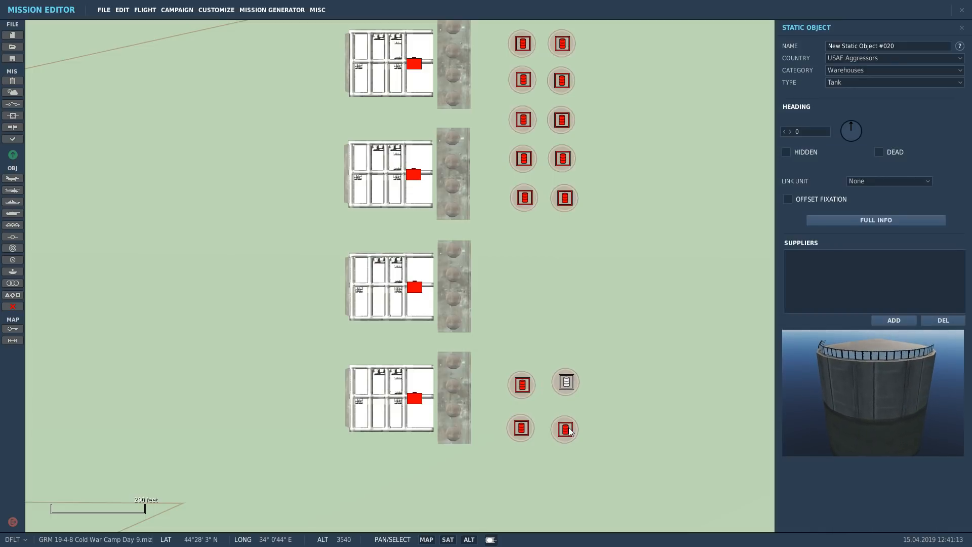
pyautogui.moveTo(570, 431); pyautogui.dragTo(569, 428)
pyautogui.moveTo(566, 386); pyautogui.dragTo(567, 390)
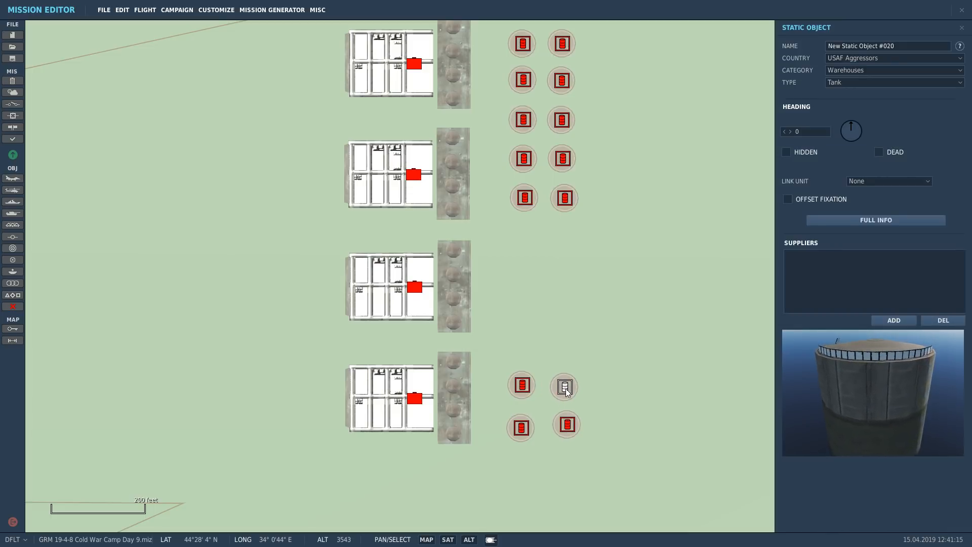
pyautogui.moveTo(569, 427); pyautogui.dragTo(566, 429)
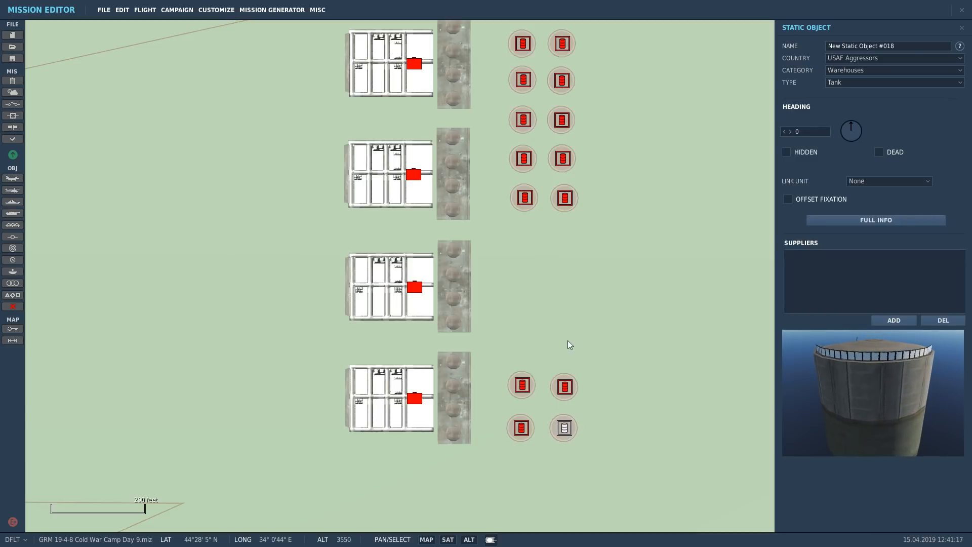
pyautogui.moveTo(525, 339); pyautogui.dragTo(525, 338)
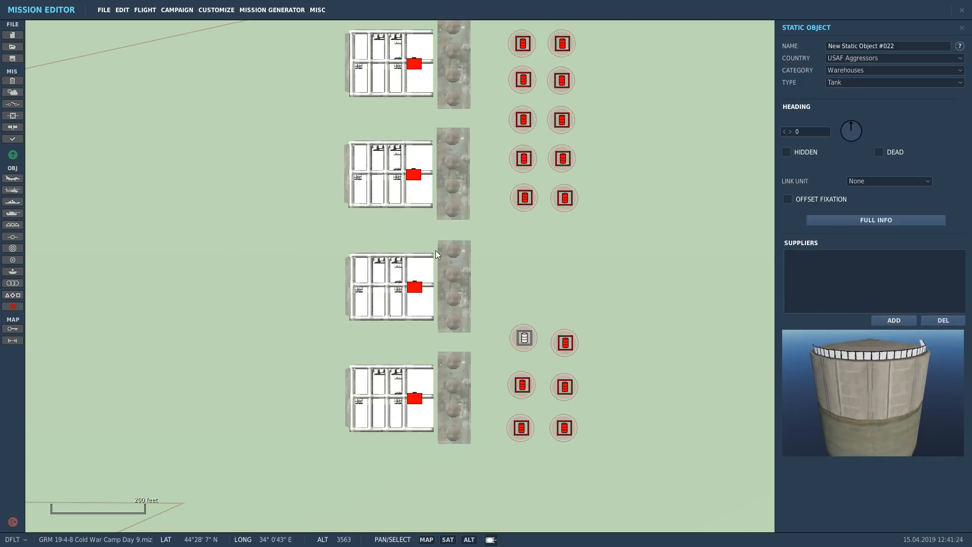
# Step: Place a new vehicle group east of the Tanks and set its country to USAF Aggressors
pyautogui.click(13, 214)
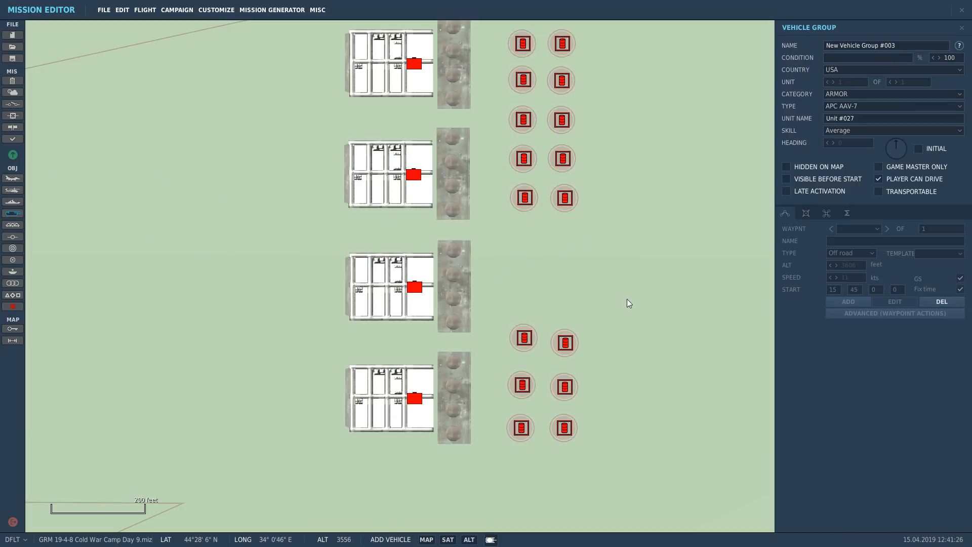
pyautogui.click(619, 267)
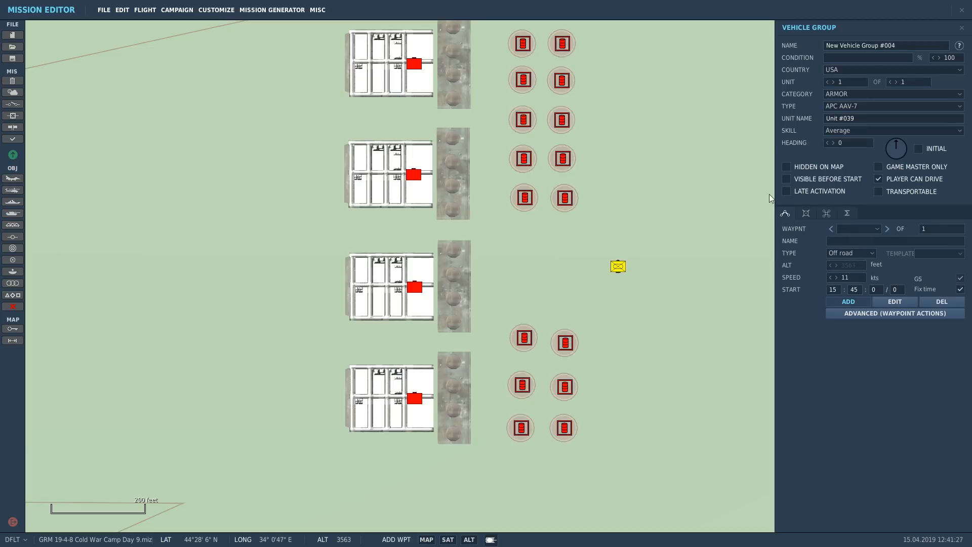
pyautogui.click(839, 95)
pyautogui.click(840, 71)
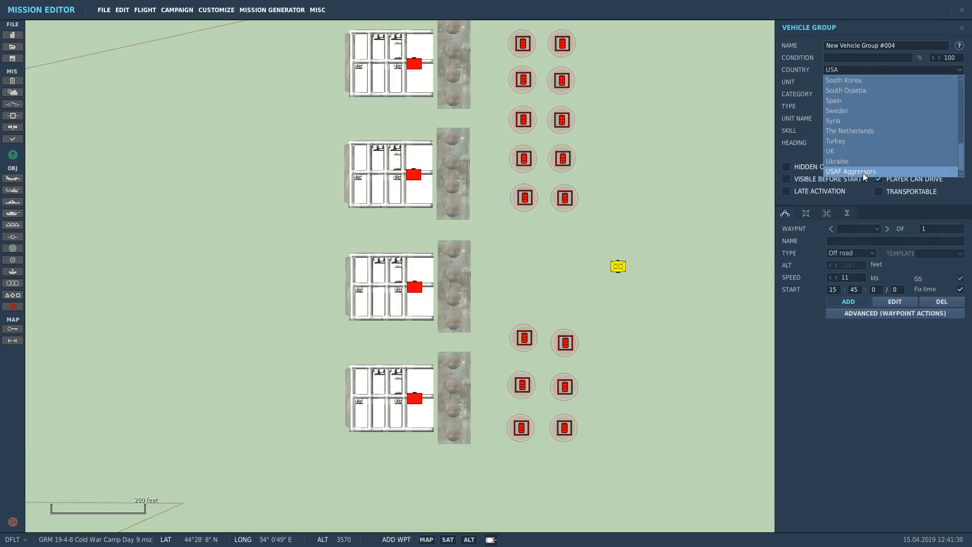
pyautogui.click(863, 173)
# Step: Set the vehicle group to category UNARMED, type Fuel Truck ATMZ-5, with 3 units, and close its properties
pyautogui.click(846, 99)
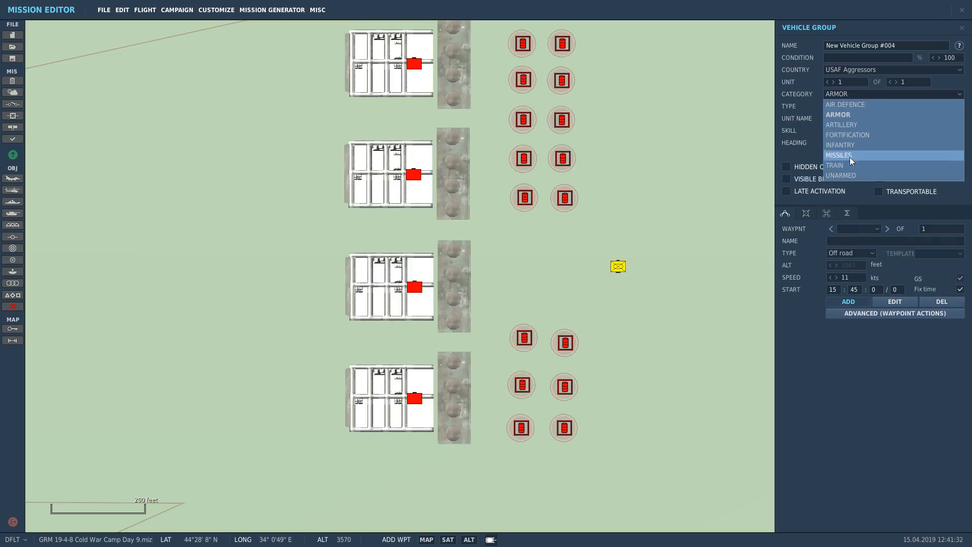
pyautogui.click(846, 175)
pyautogui.click(849, 107)
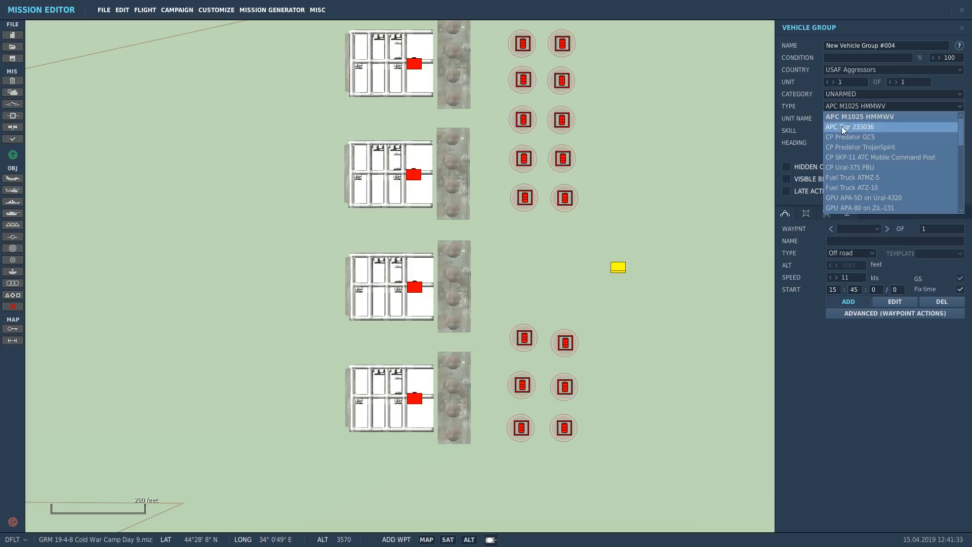
pyautogui.click(836, 178)
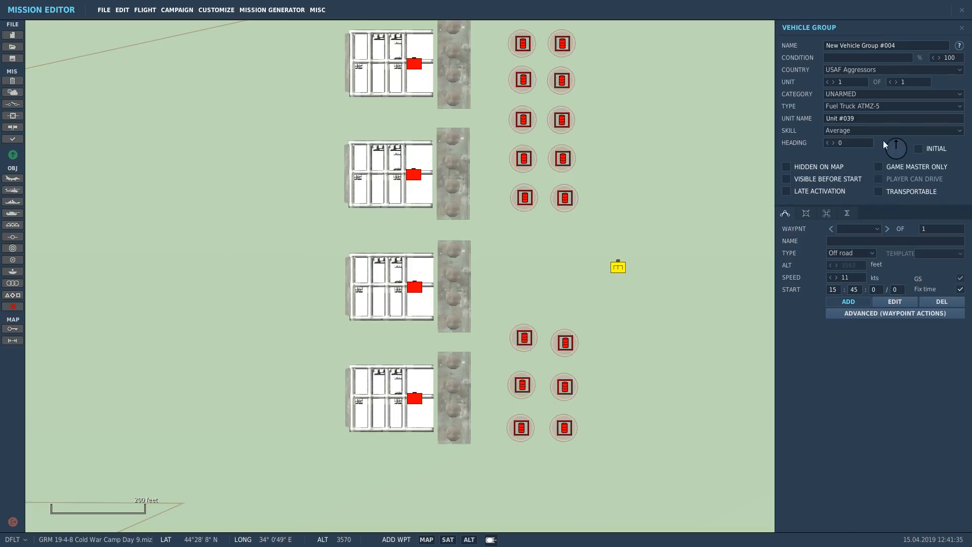
pyautogui.doubleClick(897, 82)
pyautogui.click(962, 28)
# Step: Line up the three fuel trucks side by side and move the group into the gap between the two Tank grids
pyautogui.scroll(3, 706, 284)
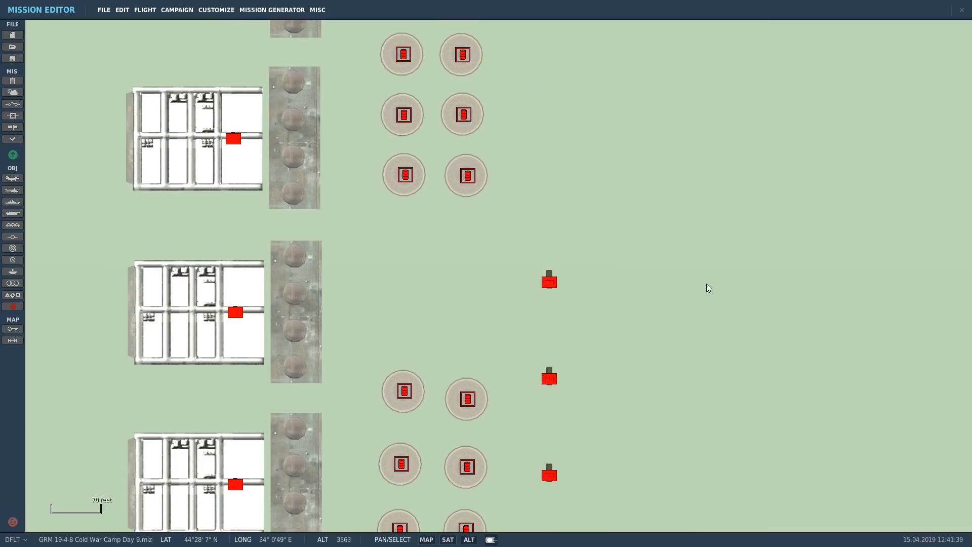
pyautogui.moveTo(552, 378); pyautogui.dragTo(571, 284)
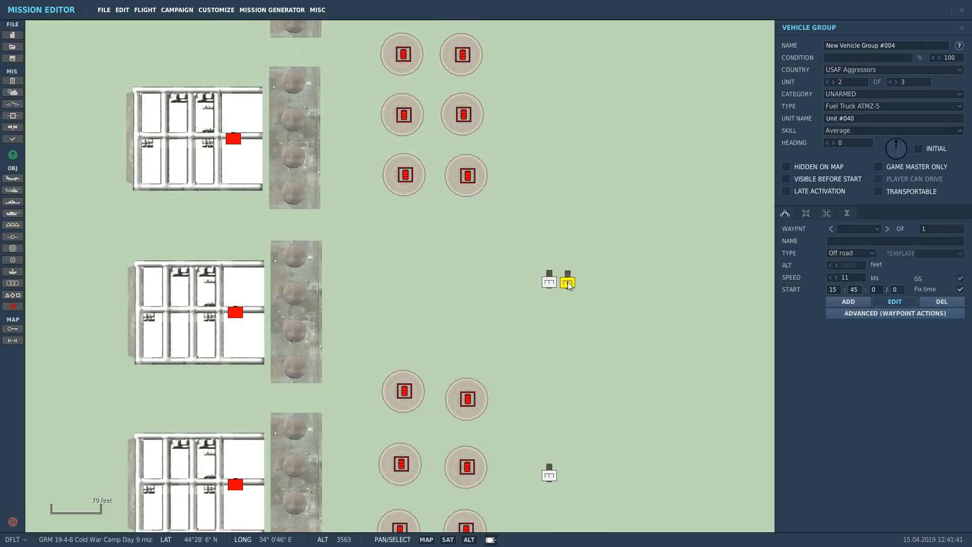
pyautogui.moveTo(550, 476); pyautogui.dragTo(589, 286)
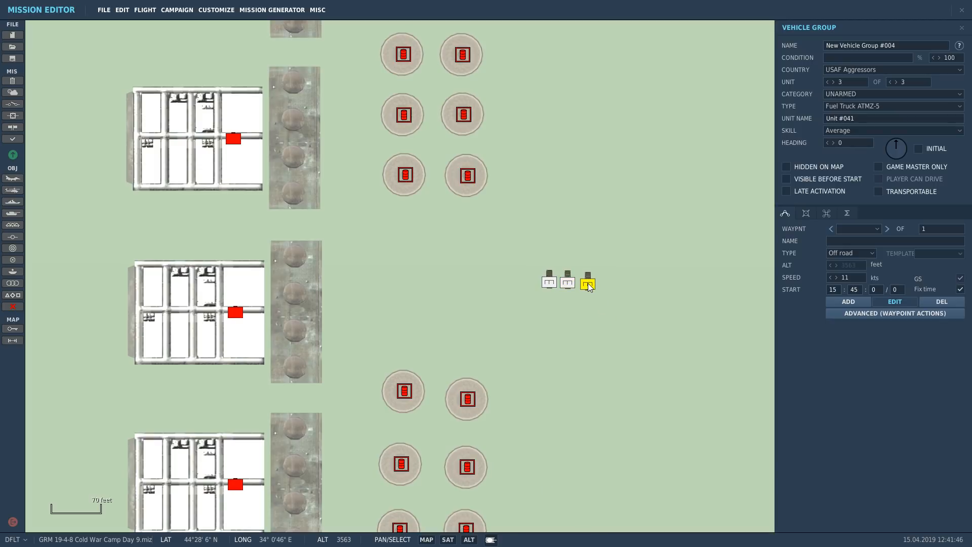
pyautogui.click(962, 28)
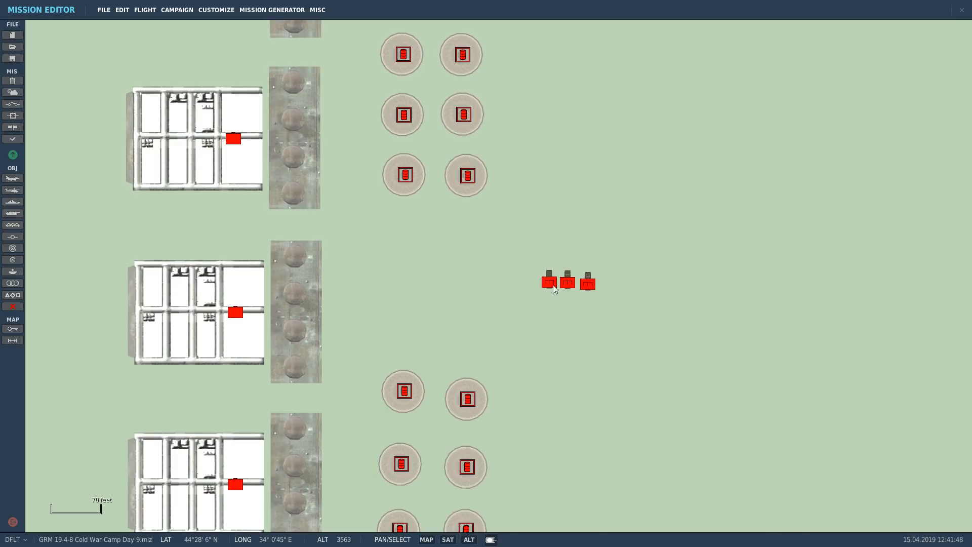
pyautogui.moveTo(556, 289); pyautogui.dragTo(393, 247)
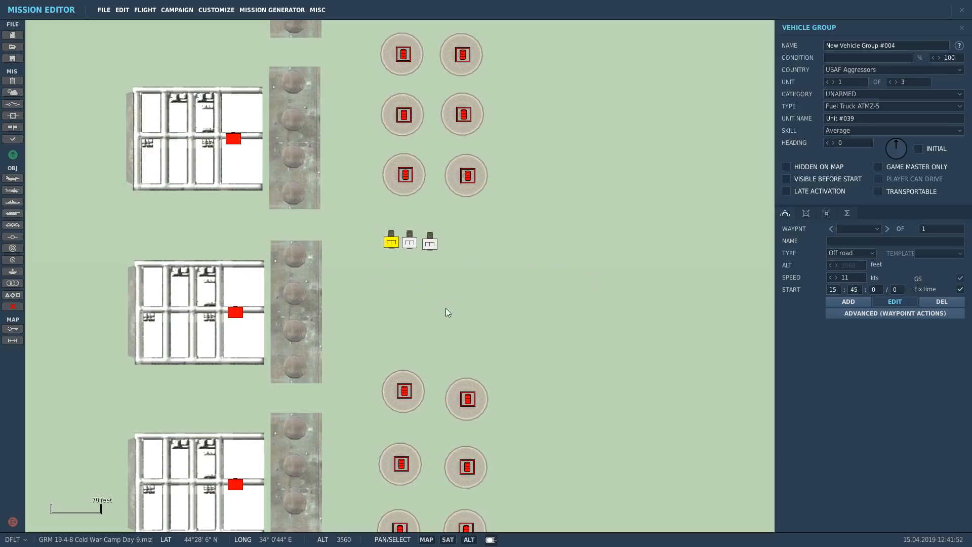
# Step: Paste fuel truck group copies just north of the southern Tank grid and in the three gaps between the Tech combines
pyautogui.hotkey('ctrl', 'v')
pyautogui.scroll(-1, 400, 351)
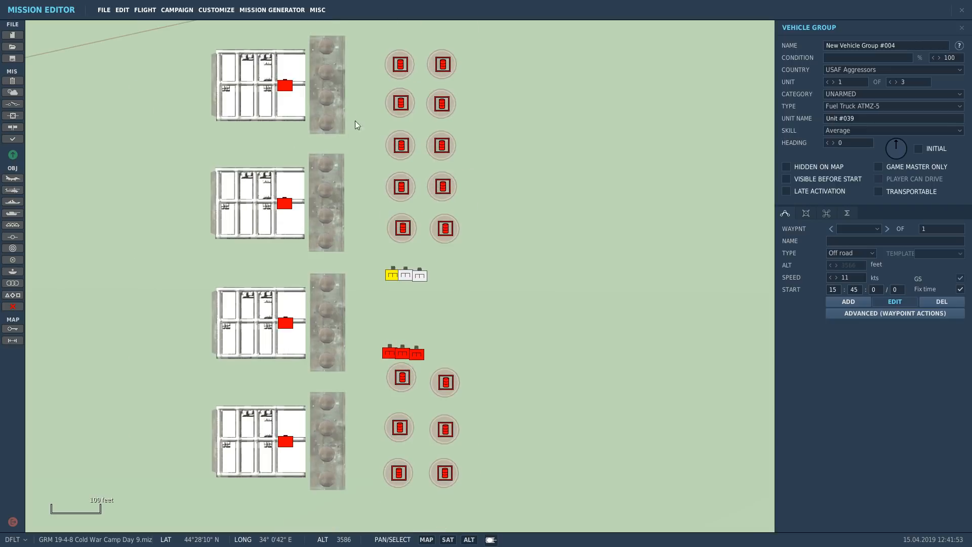
pyautogui.hotkey('ctrl', 'v')
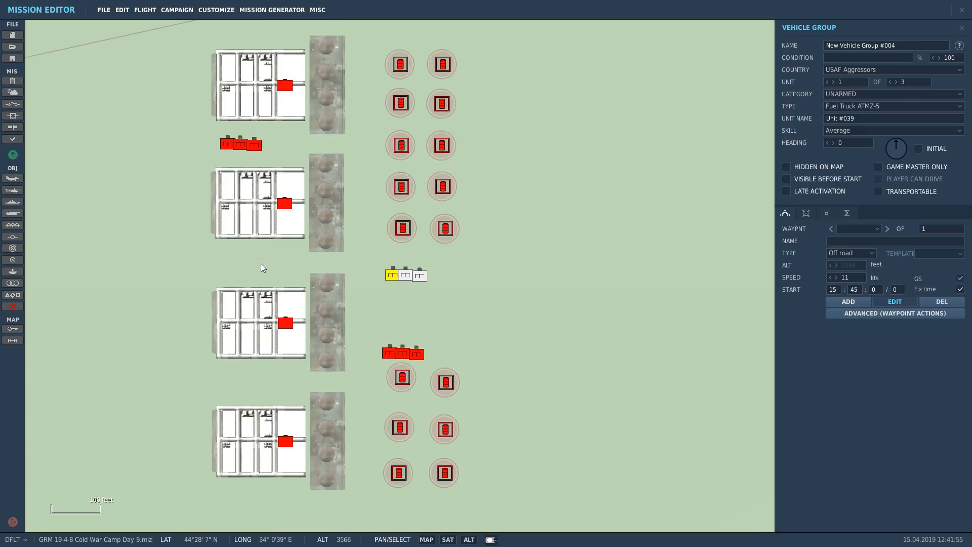
pyautogui.hotkey('ctrl', 'v')
pyautogui.hotkey('ctrl', 'v')
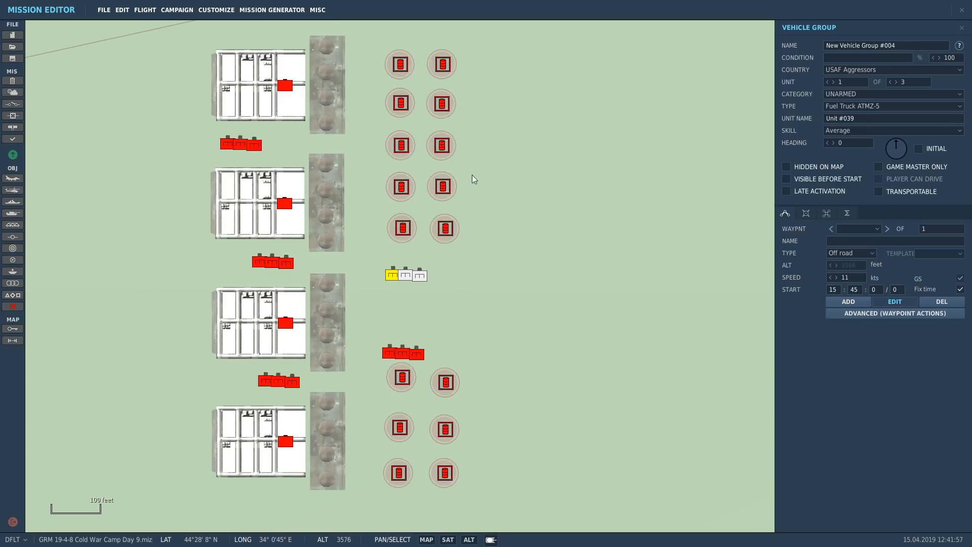
# Step: Paste three fuel truck group copies east of the northern Tank grid and two east of the southern Tank grid
pyautogui.hotkey('ctrl', 'v')
pyautogui.hotkey('ctrl', 'v')
pyautogui.hotkey('ctrl', 'v')
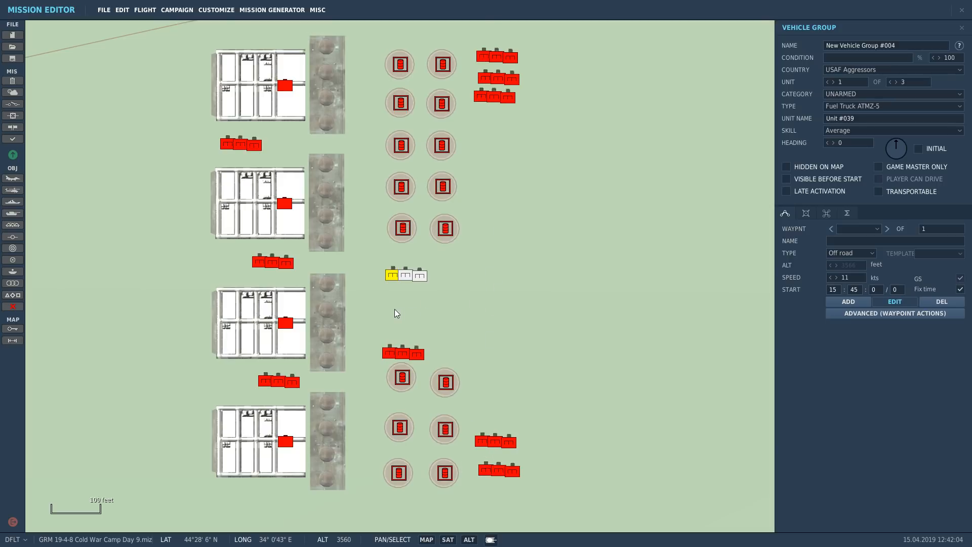
# Step: Paste fuel truck group copies between the Tank grids and east of their facing inner ends, and close the group properties
pyautogui.hotkey('ctrl', 'v')
pyautogui.scroll(-4, 542, 360)
pyautogui.scroll(3, 524, 349)
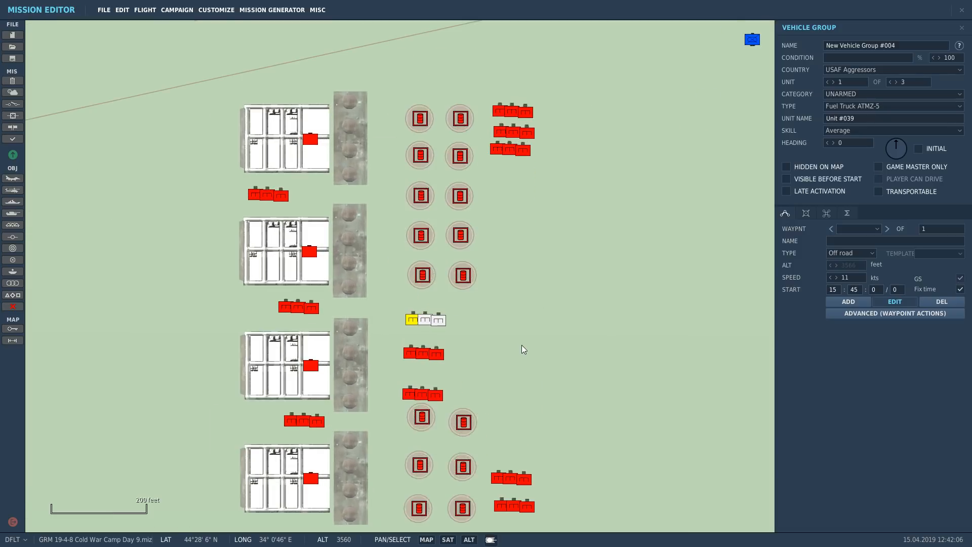
pyautogui.hotkey('ctrl', 'v')
pyautogui.hotkey('ctrl', 'v')
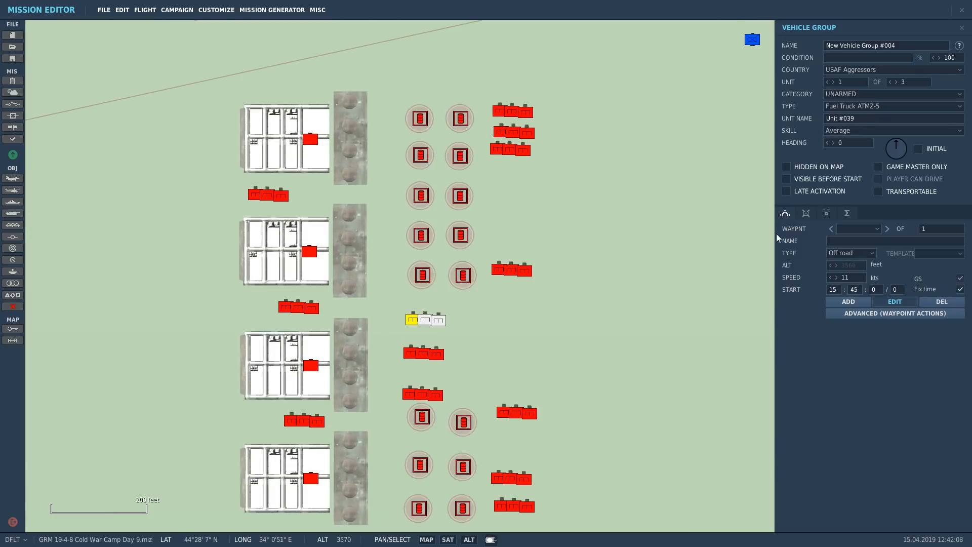
pyautogui.click(962, 28)
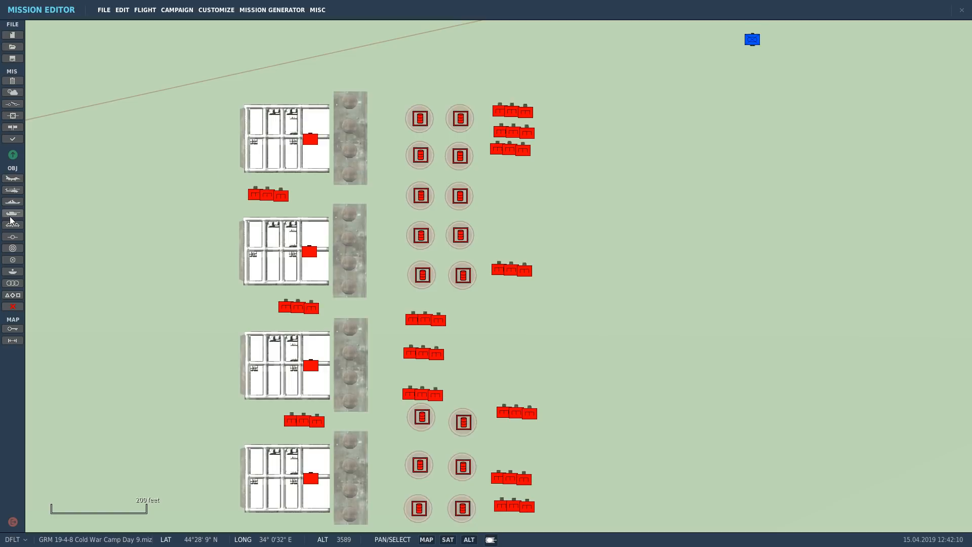
# Step: Place a new vehicle group east of the complex with category AIR DEFENCE and type AAA ZU-23 Closed
pyautogui.click(13, 214)
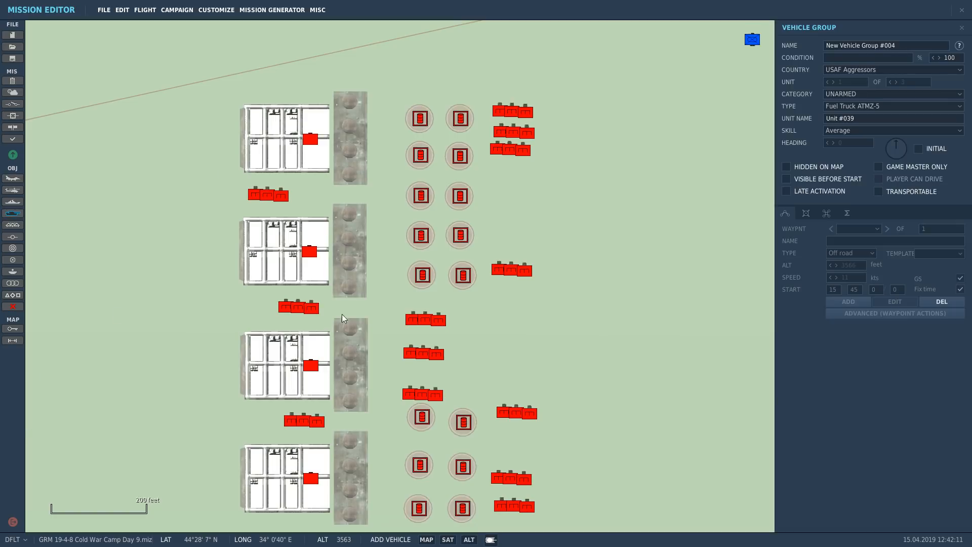
pyautogui.scroll(-4, 345, 313)
pyautogui.scroll(1, 201, 343)
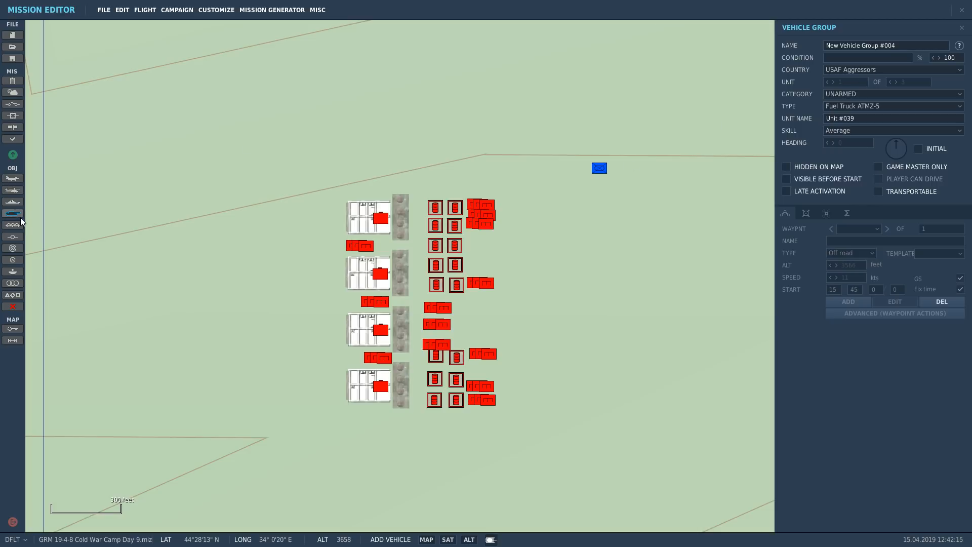
pyautogui.click(677, 288)
pyautogui.click(840, 96)
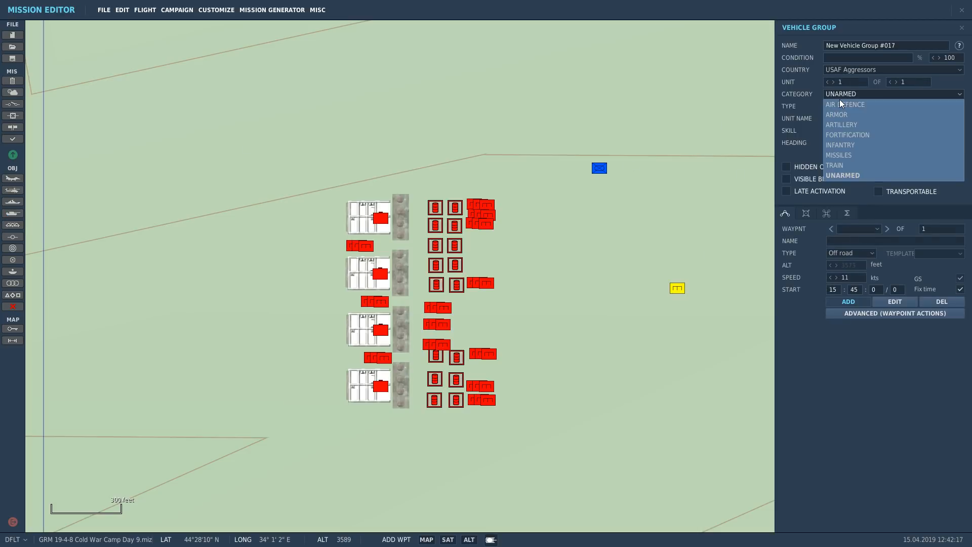
pyautogui.click(845, 105)
pyautogui.click(859, 106)
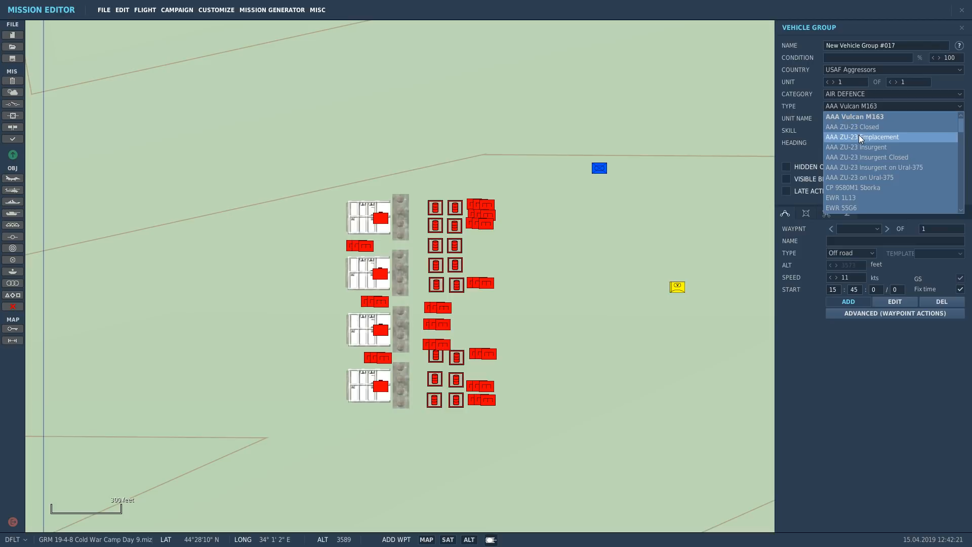
pyautogui.click(861, 127)
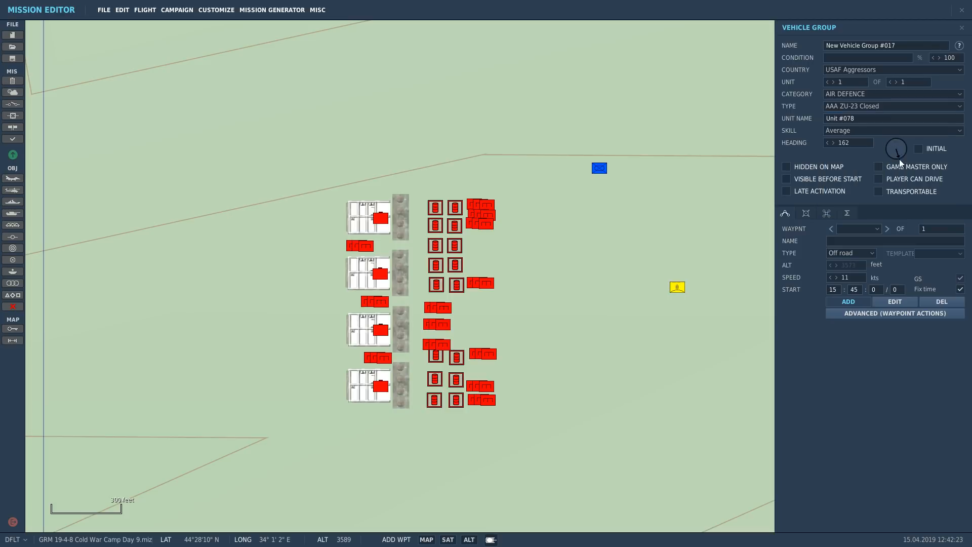
# Step: Increase the air defence group to 6 units and close its properties
pyautogui.click(896, 82)
pyautogui.click(897, 82)
pyautogui.click(897, 82)
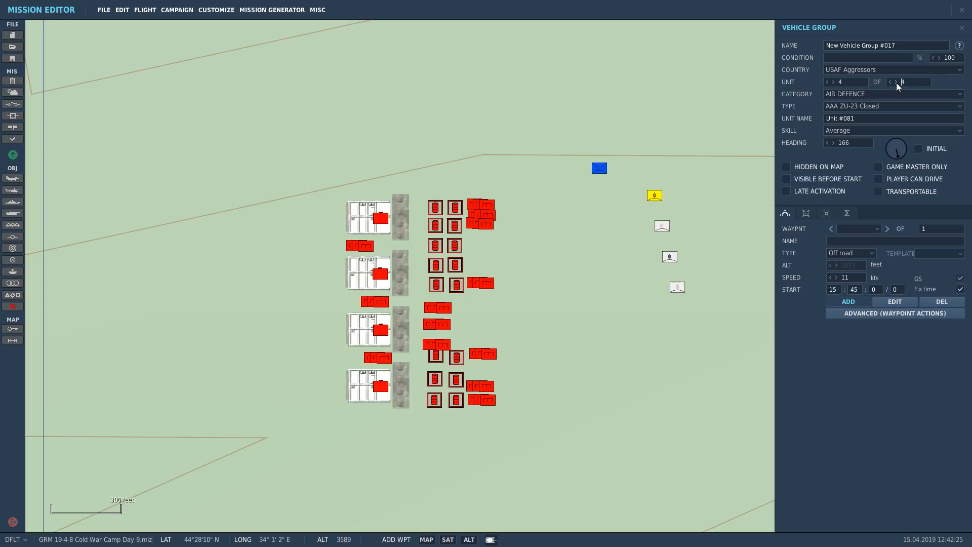
pyautogui.click(896, 82)
pyautogui.click(896, 82)
pyautogui.click(964, 30)
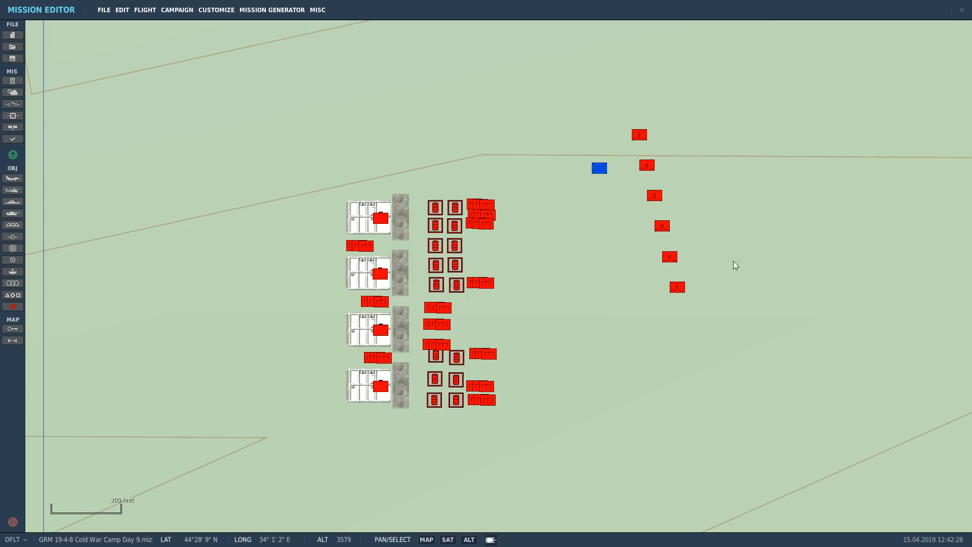
# Step: Spread the six ZU-23 units around the complex, one at each corner and one midway along the east and west sides
pyautogui.moveTo(671, 291); pyautogui.dragTo(333, 196)
pyautogui.moveTo(506, 133); pyautogui.dragTo(521, 428)
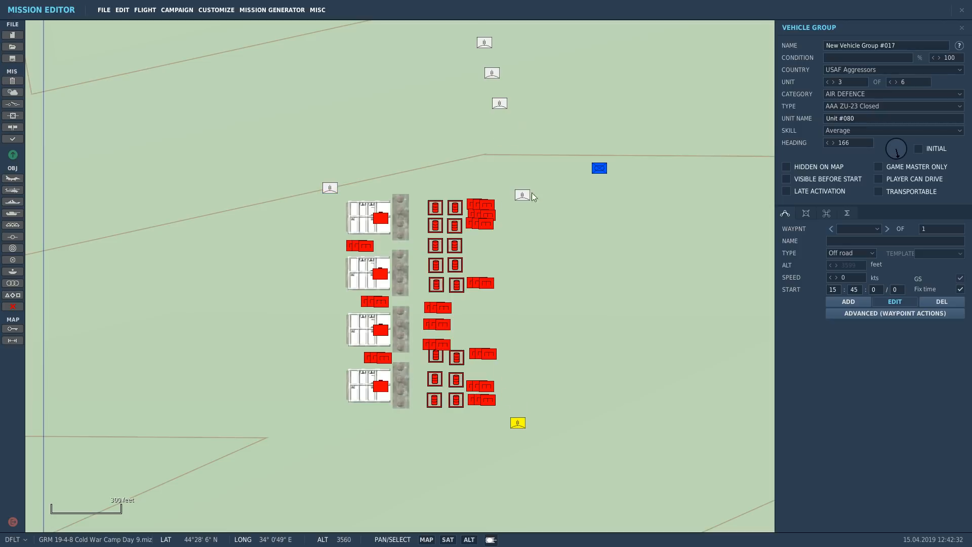
pyautogui.moveTo(500, 104); pyautogui.dragTo(325, 431)
pyautogui.scroll(-1, 326, 431)
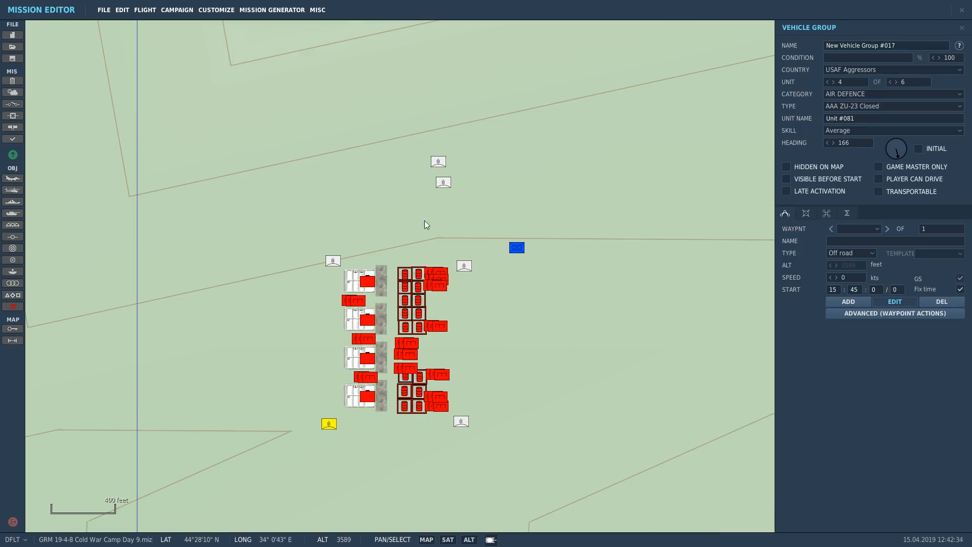
pyautogui.moveTo(443, 183); pyautogui.dragTo(474, 336)
pyautogui.moveTo(438, 162); pyautogui.dragTo(319, 349)
# Step: Delete the blue APC AAV-7 group northeast of the complex and save the mission
pyautogui.click(519, 249)
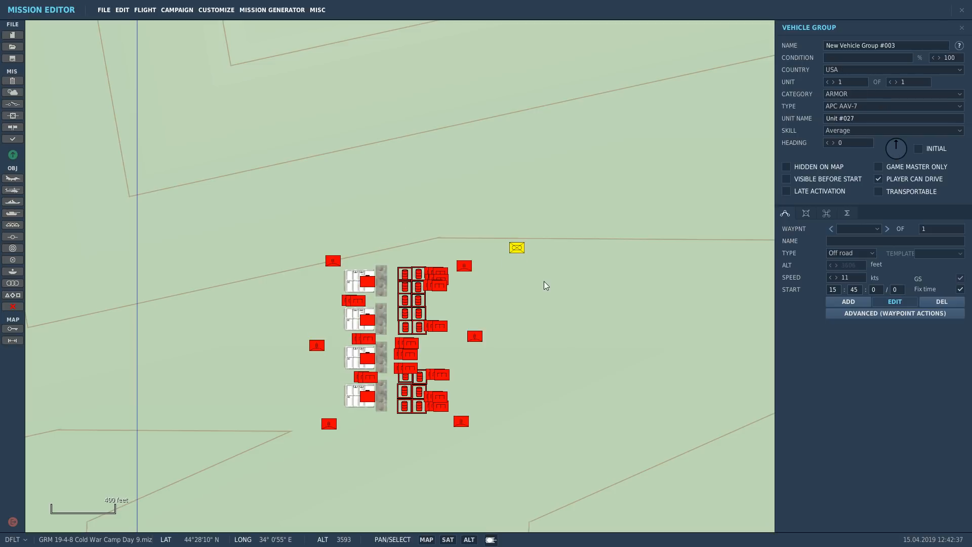
pyautogui.press('Delete')
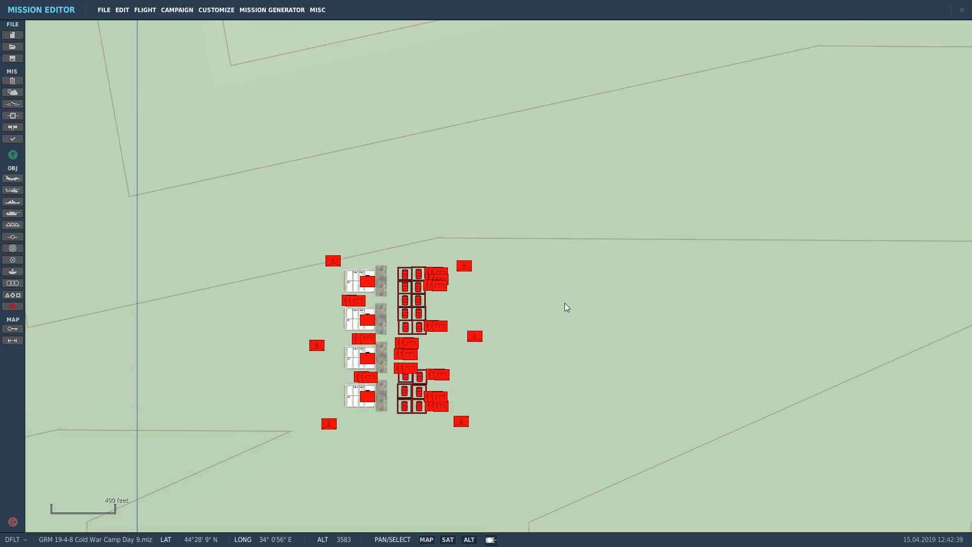
pyautogui.click(18, 61)
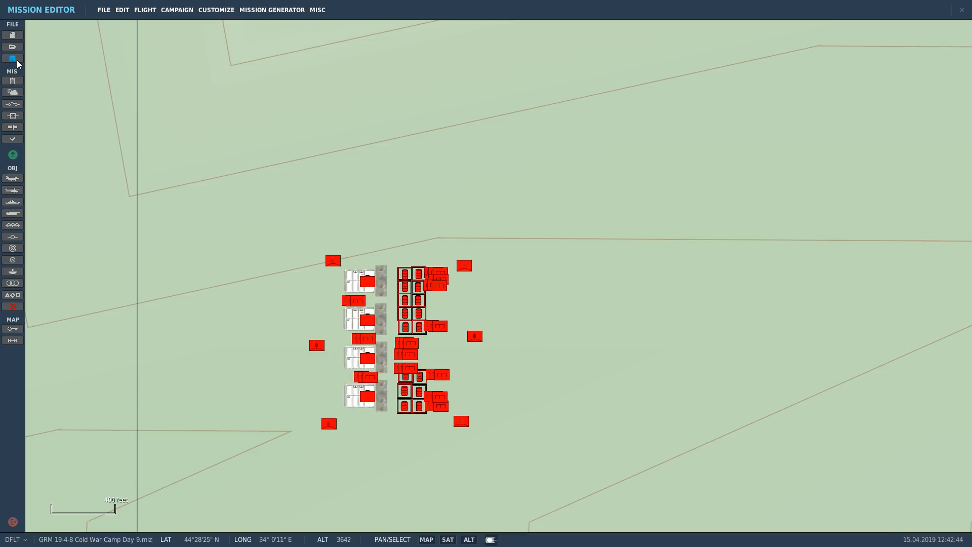
# Step: Launch the mission from the editor, start it from the briefing and join as Spectators
pyautogui.click(15, 157)
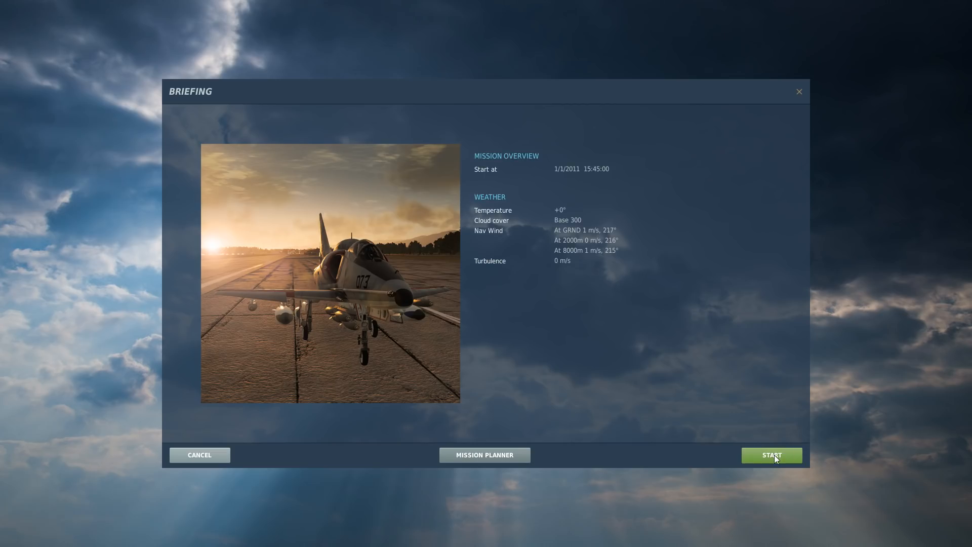
pyautogui.click(770, 455)
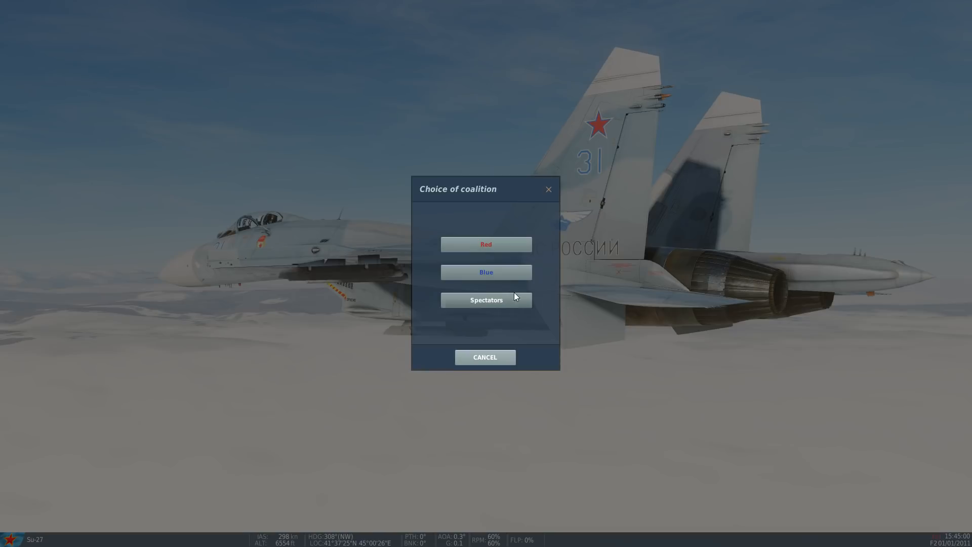
pyautogui.click(484, 299)
# Step: View a fuel truck between the Tank grids up close, and survey the whole complex with the free camera
pyautogui.press('F10')
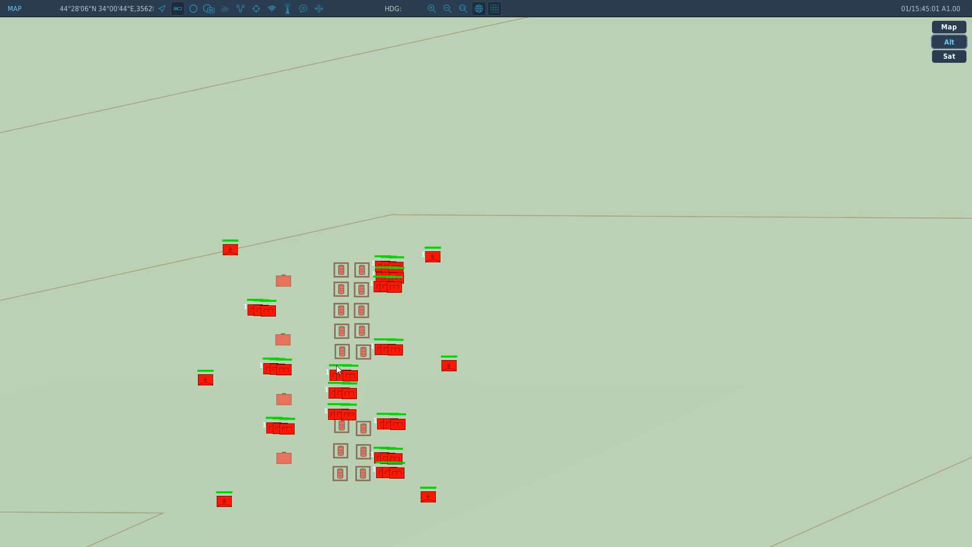
pyautogui.click(348, 377)
pyautogui.press('F7')
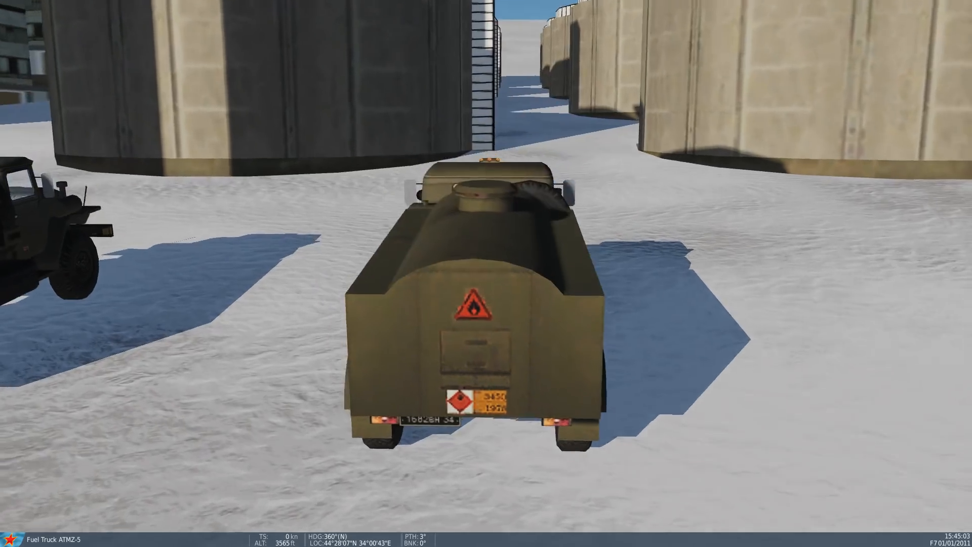
pyautogui.hotkey('ctrl', 'y')
pyautogui.scroll(-3, 487, 273)
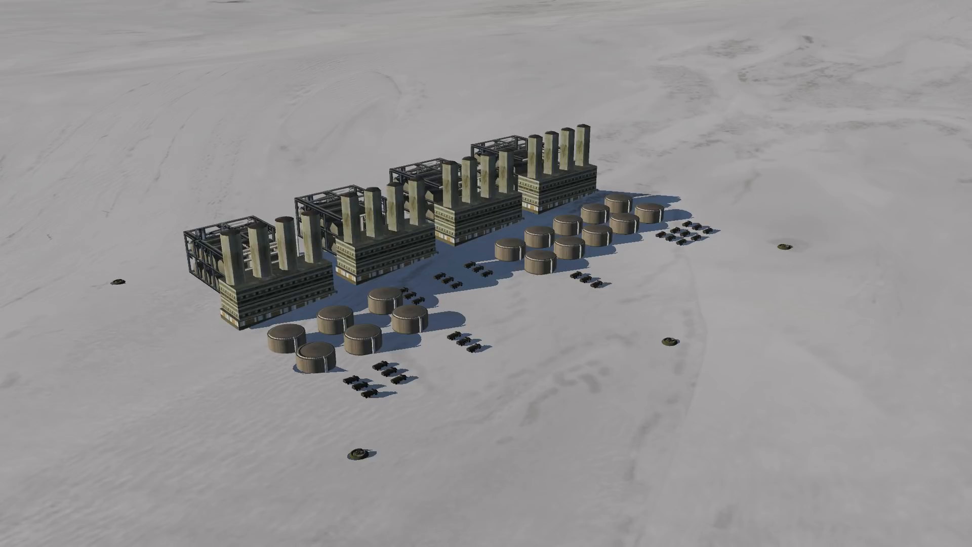
# Step: Quit the running mission and return from the debriefing to the mission editor
pyautogui.press('Escape')
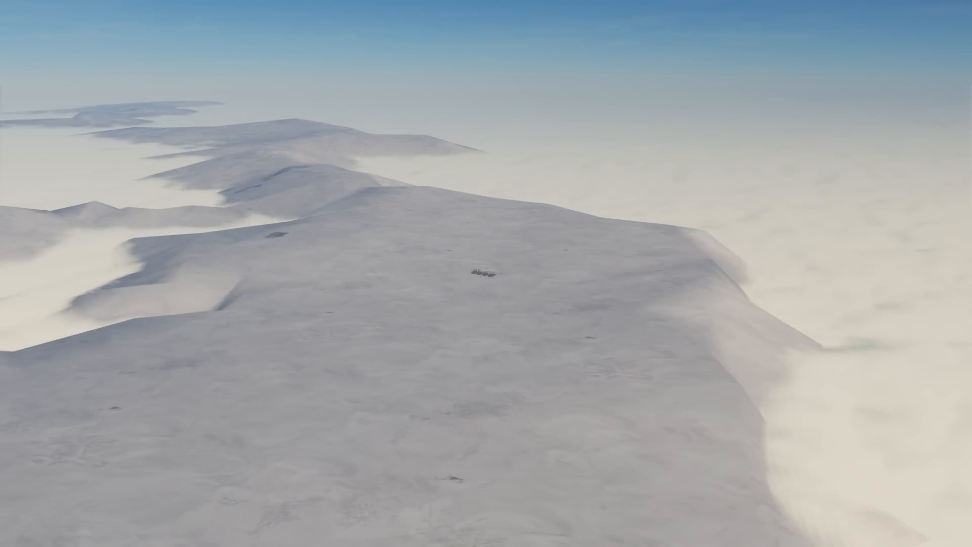
pyautogui.press('Escape')
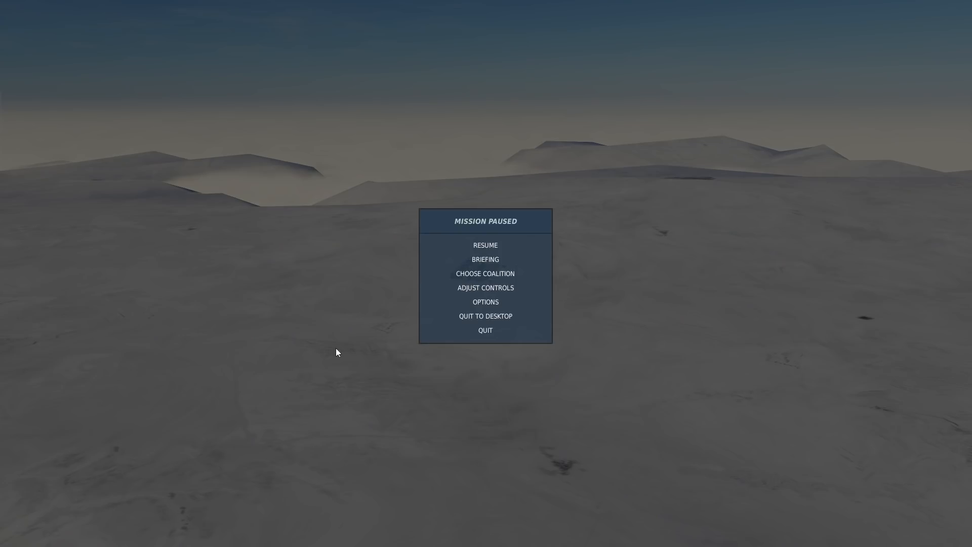
pyautogui.press('Escape')
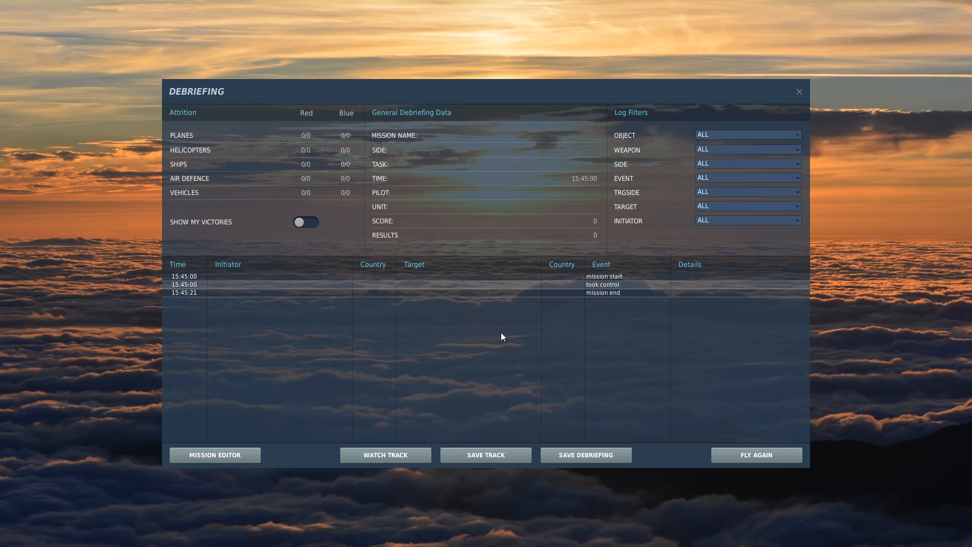
pyautogui.click(214, 454)
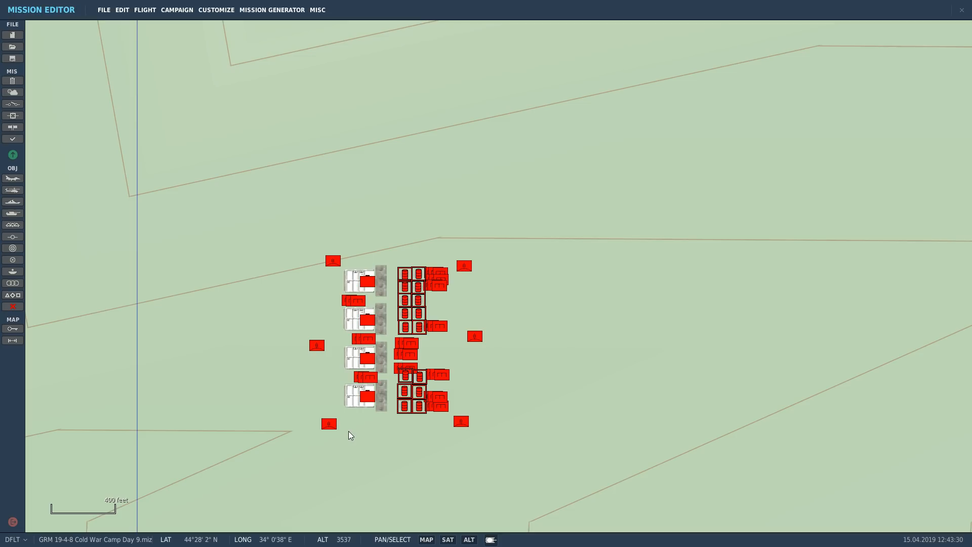
# Step: Delete the stacked red bomber groups at Crimea's eastern end, including the Tu-22M3 anti-ship strike group
pyautogui.scroll(-15, 400, 200)
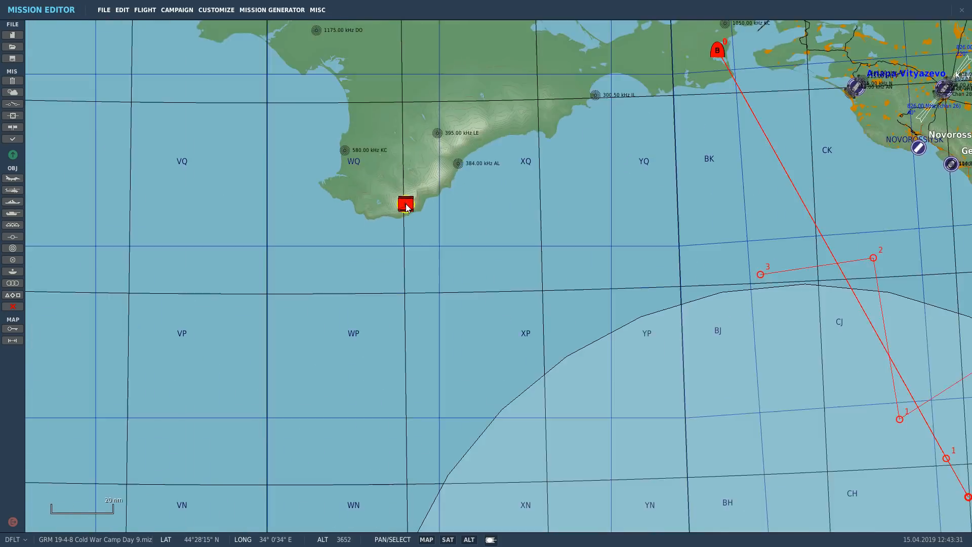
pyautogui.scroll(2, 502, 380)
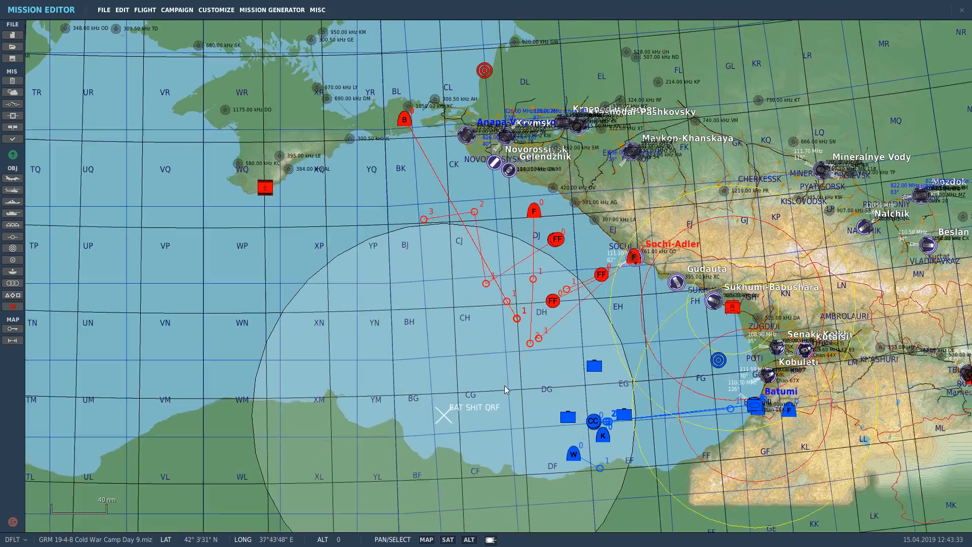
pyautogui.click(404, 120)
pyautogui.hotkey('ctrl', 'v')
pyautogui.press('Delete')
pyautogui.click(405, 122)
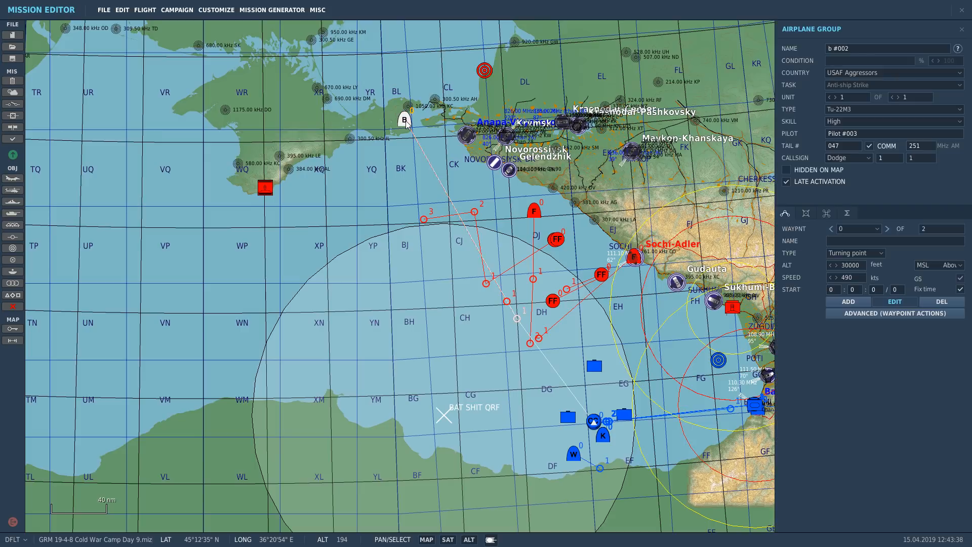
pyautogui.press('Delete')
pyautogui.click(406, 121)
pyautogui.press('Delete')
pyautogui.click(406, 122)
pyautogui.press('Delete')
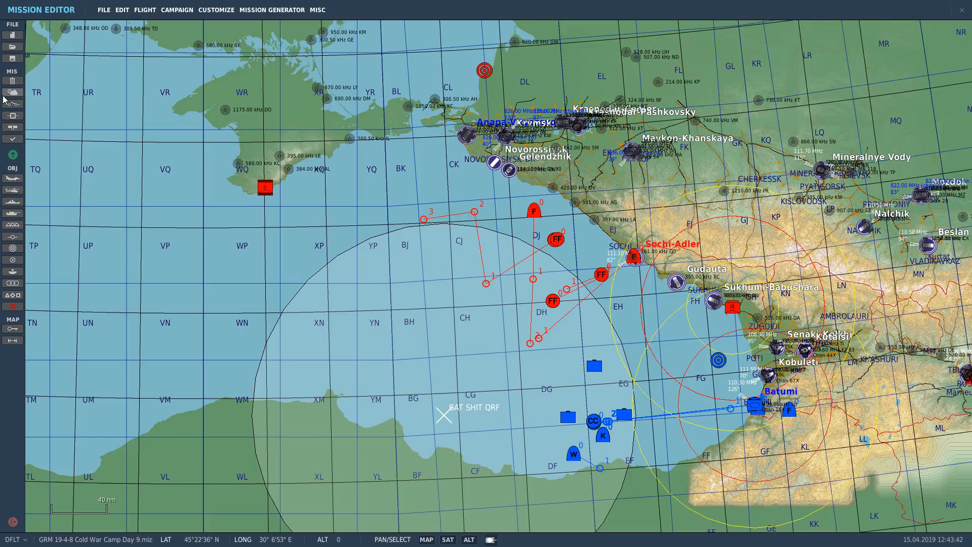
pyautogui.click(16, 106)
pyautogui.click(16, 106)
# Step: Measure the distance from Batumi to the Turkish coast area due south of the Crimea target
pyautogui.scroll(-1, 484, 299)
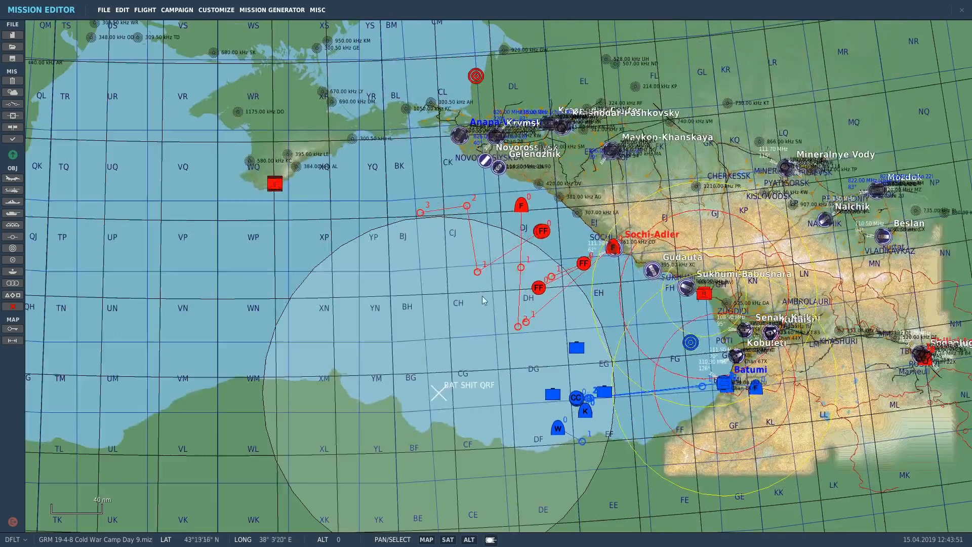
pyautogui.click(12, 340)
pyautogui.moveTo(734, 388); pyautogui.dragTo(278, 455)
# Step: Move waypoint 1 of the BUICK KC-135MPRS tanker far west to northern Turkey, south of the Crimea target
pyautogui.scroll(8, 595, 421)
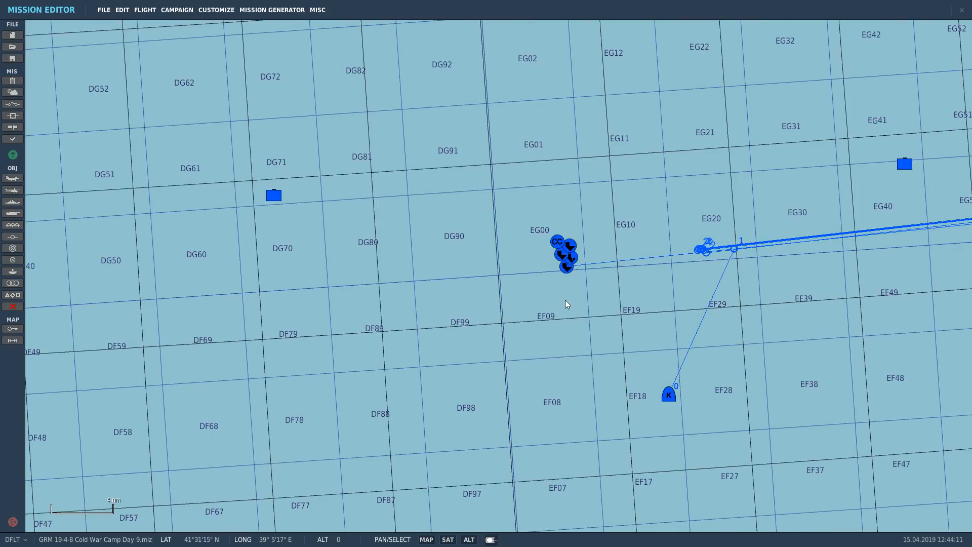
pyautogui.scroll(-2, 403, 425)
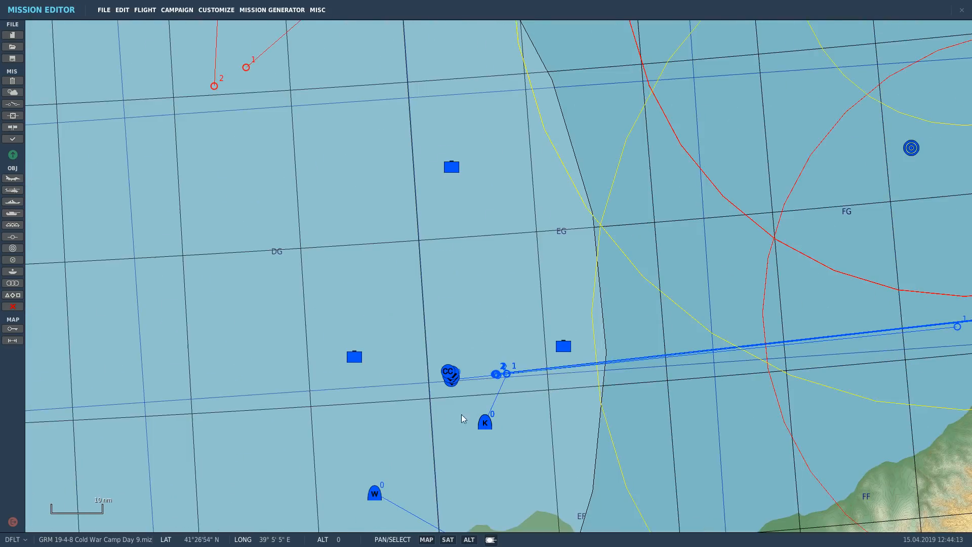
pyautogui.scroll(3, 490, 425)
pyautogui.scroll(2, 489, 424)
pyautogui.click(478, 428)
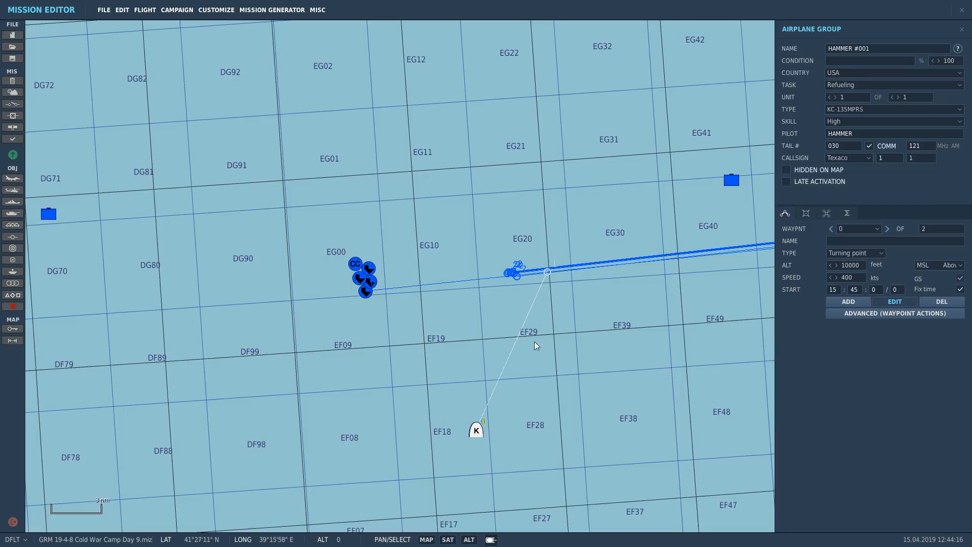
pyautogui.click(548, 274)
pyautogui.scroll(-8, 552, 283)
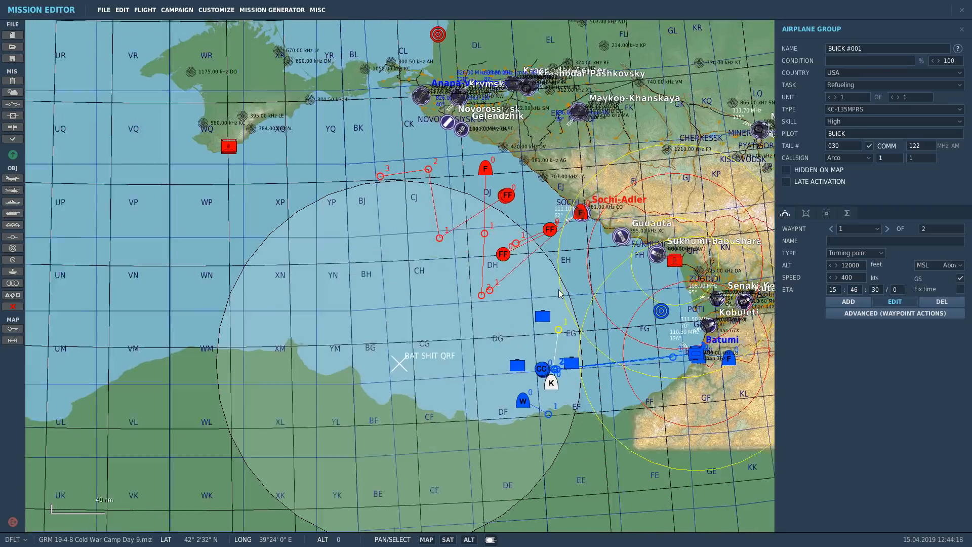
pyautogui.scroll(-3, 559, 290)
pyautogui.moveTo(559, 290); pyautogui.dragTo(304, 459)
pyautogui.scroll(1, 369, 449)
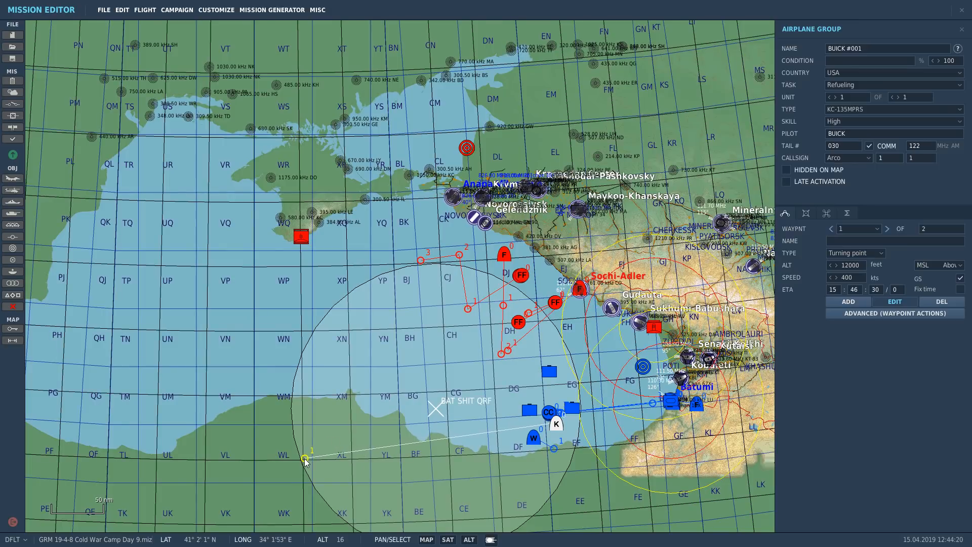
pyautogui.scroll(8, 563, 421)
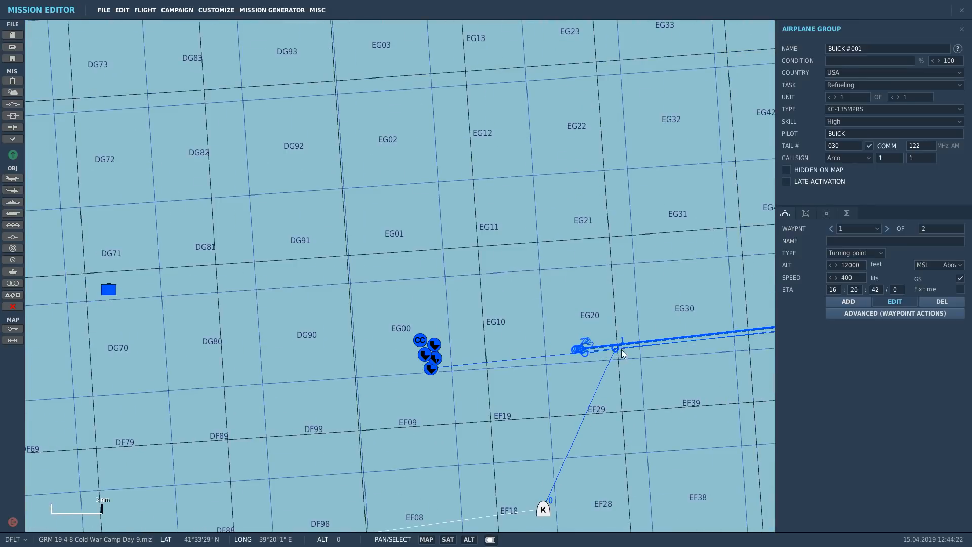
# Step: Move waypoint 1 of the SABRE and DAGGER KC-135MPRS tankers west to northern Turkey, beside BUICK's waypoint 1
pyautogui.moveTo(615, 348); pyautogui.dragTo(78, 433)
pyautogui.scroll(-6, 689, 314)
pyautogui.scroll(-2, 351, 388)
pyautogui.scroll(5, 633, 324)
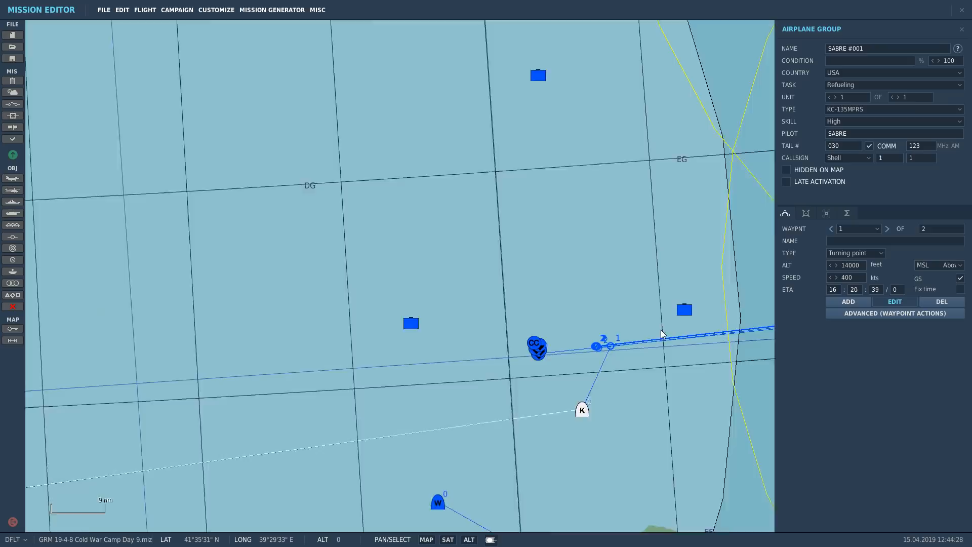
pyautogui.click(582, 349)
pyautogui.scroll(-6, 651, 289)
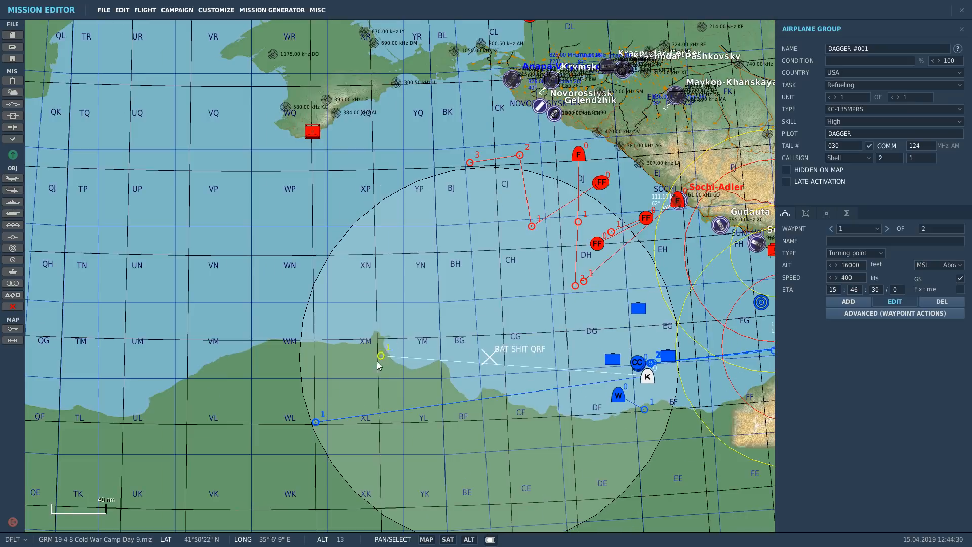
pyautogui.moveTo(378, 363); pyautogui.dragTo(316, 423)
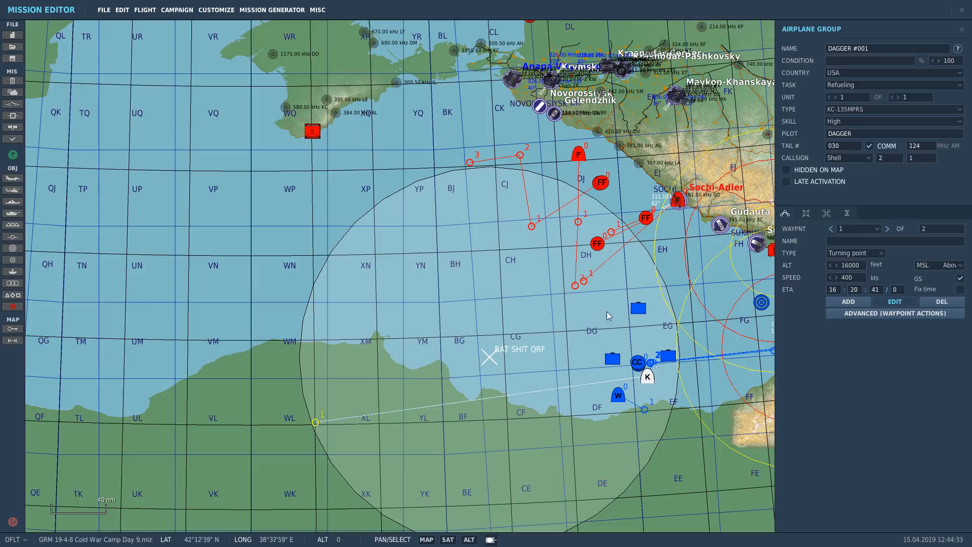
# Step: Move waypoint 1 of the HAMMER KC-135MPRS tanker to the other tankers' waypoint in northern Turkey
pyautogui.scroll(6, 659, 373)
pyautogui.click(643, 305)
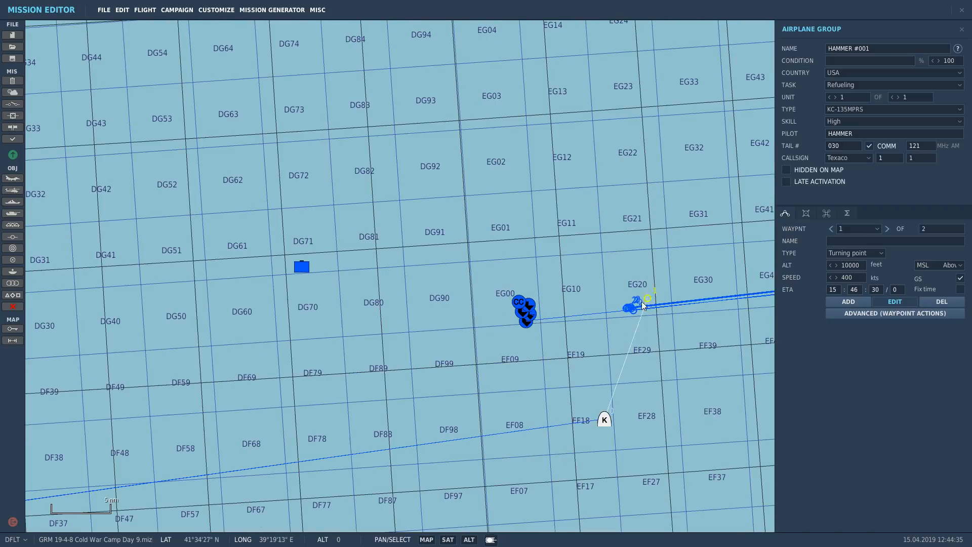
pyautogui.scroll(-7, 633, 390)
pyautogui.moveTo(635, 381); pyautogui.dragTo(334, 434)
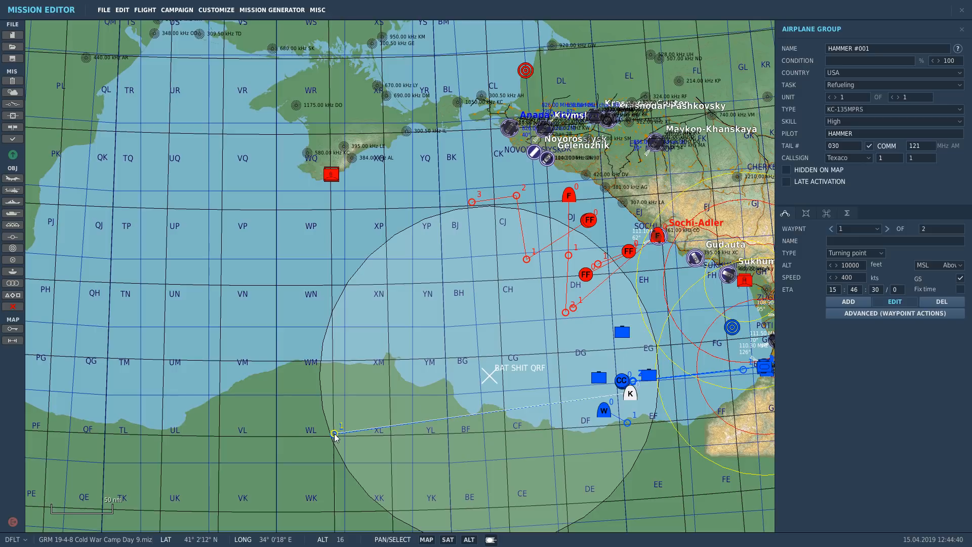
# Step: Move the start points of the BUICK, SABRE, DAGGER and HAMMER tankers east, just off the coast at Batumi
pyautogui.scroll(-1, 335, 435)
pyautogui.scroll(4, 697, 408)
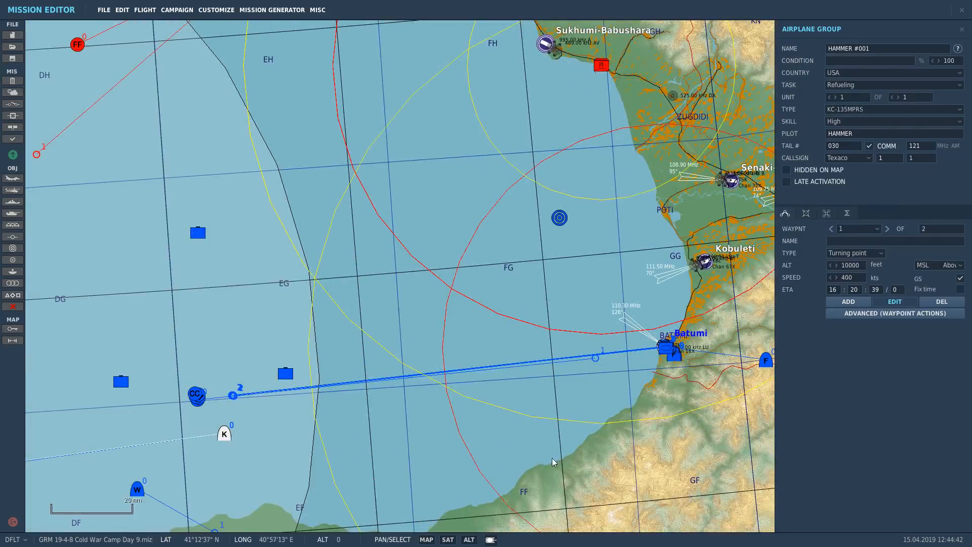
pyautogui.moveTo(224, 434); pyautogui.dragTo(598, 372)
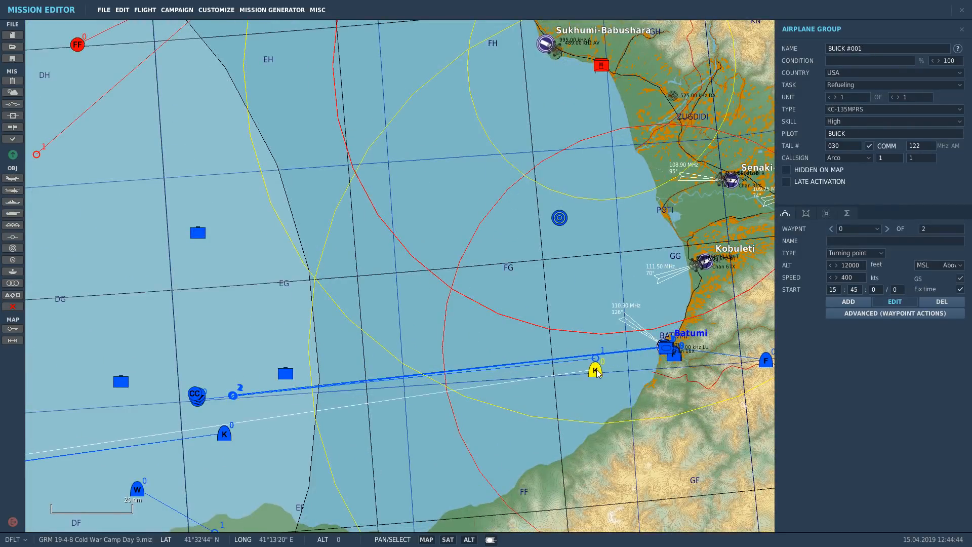
pyautogui.moveTo(226, 435); pyautogui.dragTo(600, 372)
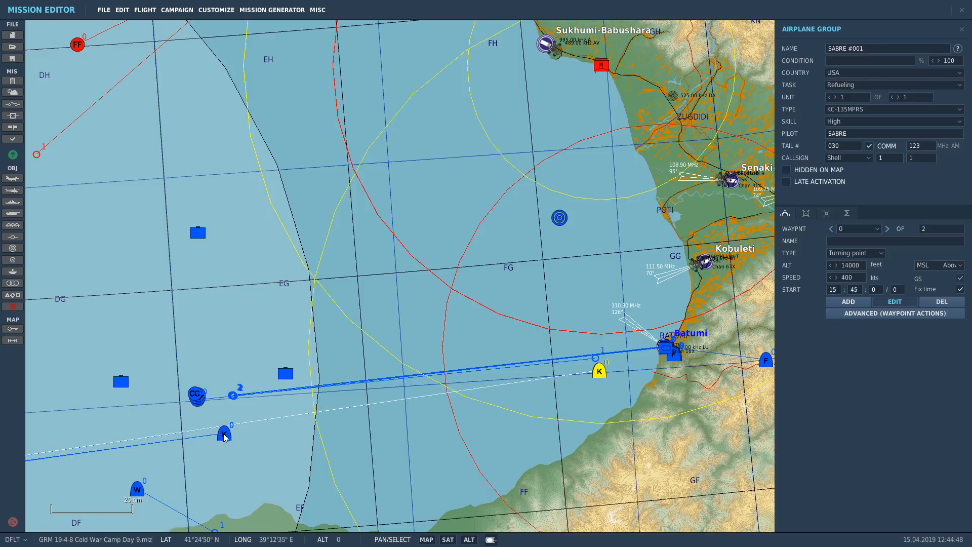
pyautogui.moveTo(224, 435); pyautogui.dragTo(601, 371)
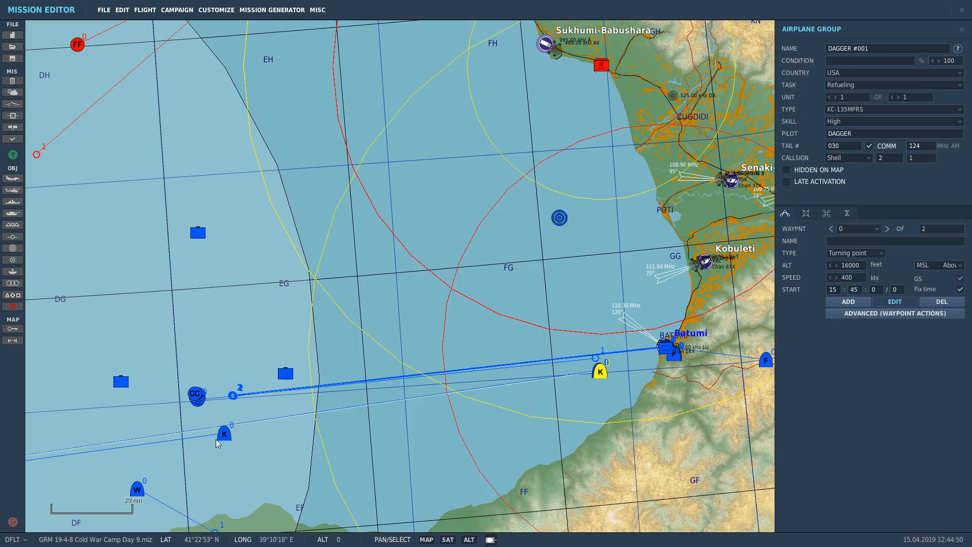
pyautogui.moveTo(225, 434); pyautogui.dragTo(601, 374)
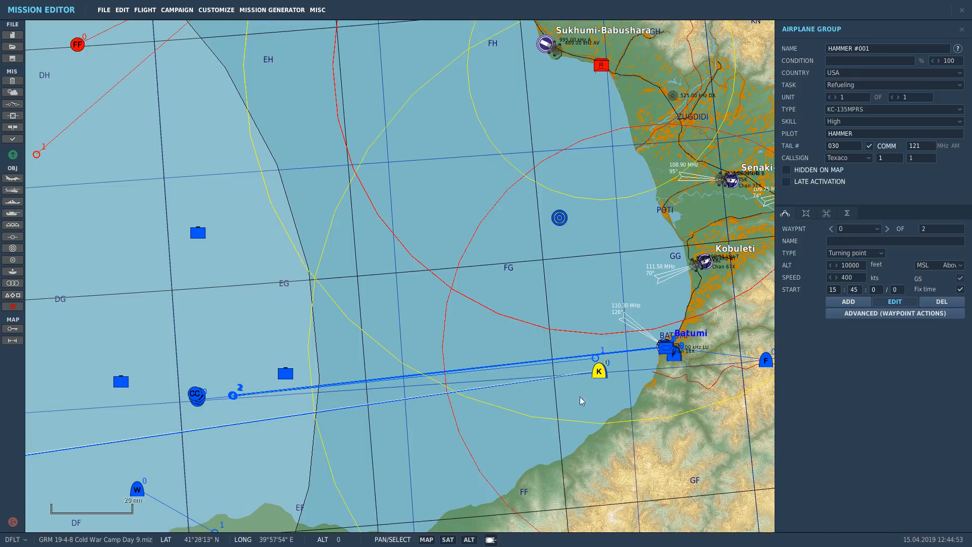
# Step: Move waypoint 2 of the HAMMER F-14B group west to the tankers' waypoint in northern Turkey
pyautogui.scroll(-3, 327, 443)
pyautogui.scroll(3, 502, 407)
pyautogui.scroll(3, 501, 407)
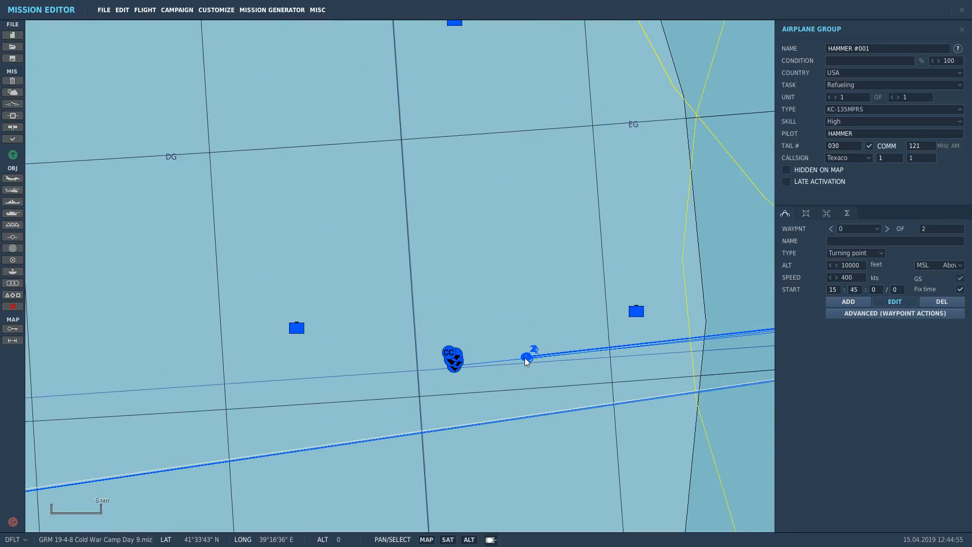
pyautogui.click(612, 345)
pyautogui.scroll(-4, 612, 345)
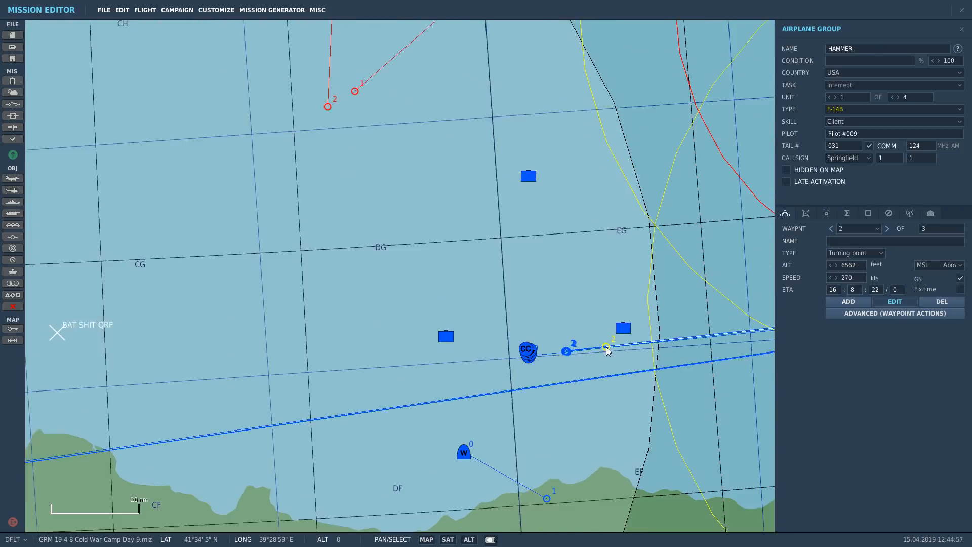
pyautogui.scroll(-2, 486, 466)
pyautogui.moveTo(604, 347); pyautogui.dragTo(304, 452)
pyautogui.scroll(1, 371, 469)
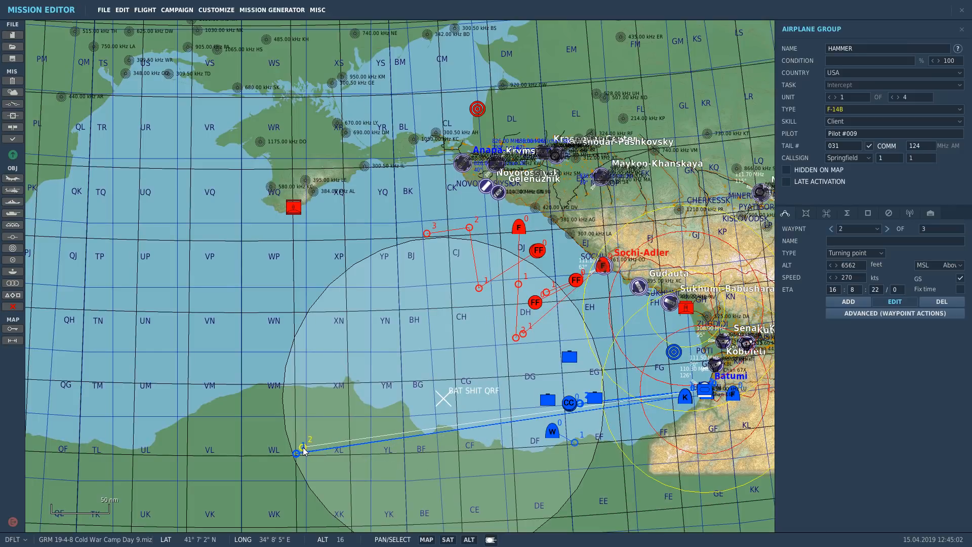
# Step: Move waypoint 2 of the BUICK F-14B, the F/A-18C groups and the other stacked Batumi flights to the tankers' waypoint in northern Turkey
pyautogui.moveTo(580, 405); pyautogui.dragTo(303, 448)
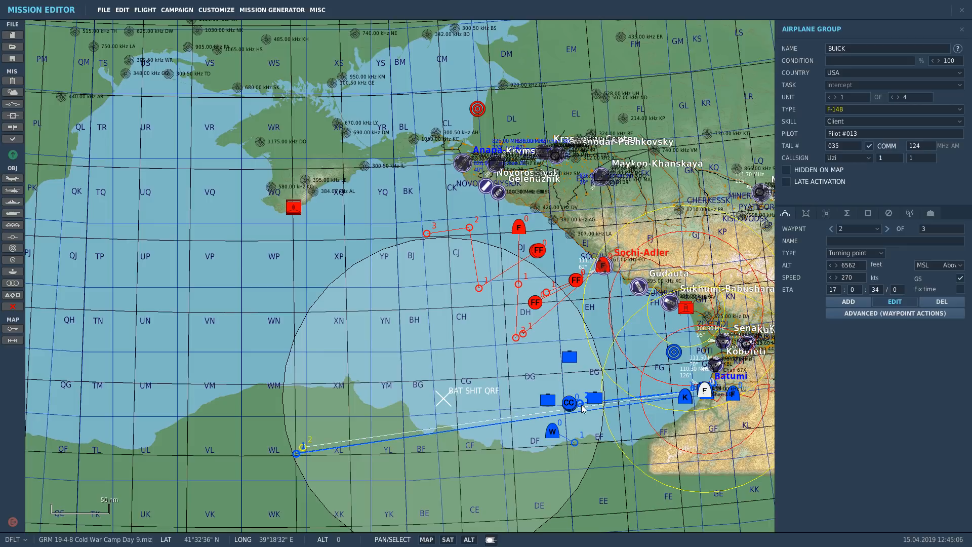
pyautogui.moveTo(582, 409); pyautogui.dragTo(303, 450)
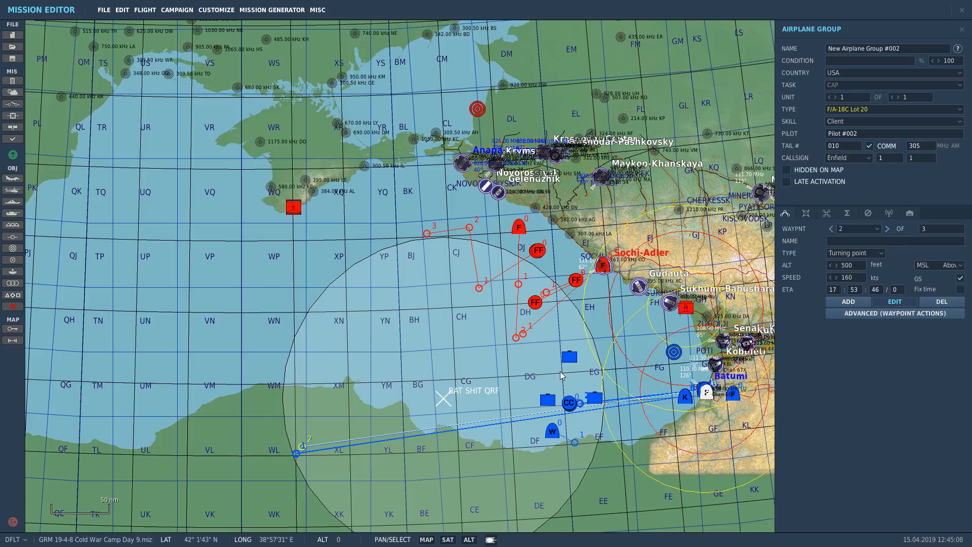
pyautogui.moveTo(583, 409); pyautogui.dragTo(302, 451)
pyautogui.moveTo(581, 409); pyautogui.dragTo(306, 452)
pyautogui.moveTo(583, 404); pyautogui.dragTo(304, 447)
pyautogui.moveTo(582, 406); pyautogui.dragTo(303, 447)
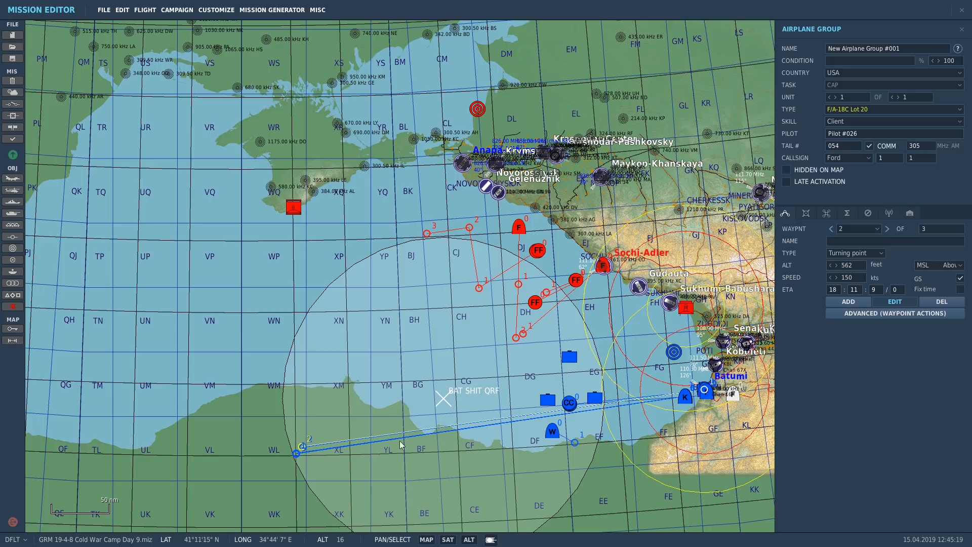
# Step: Shift the carrier group's waypoint 1 slightly west off Batumi and move the tankers' start points north onto the fighter routes
pyautogui.click(614, 434)
pyautogui.scroll(10, 671, 409)
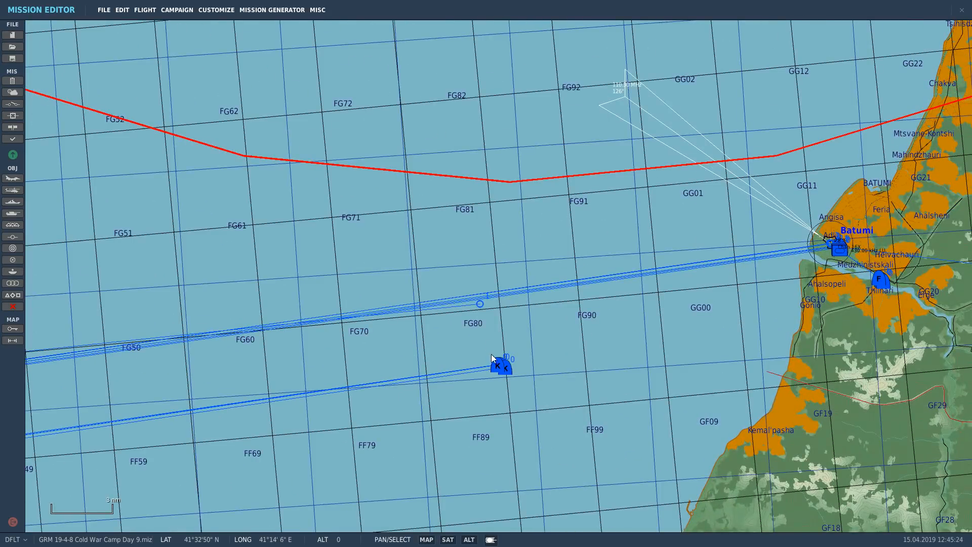
pyautogui.moveTo(480, 304); pyautogui.dragTo(421, 286)
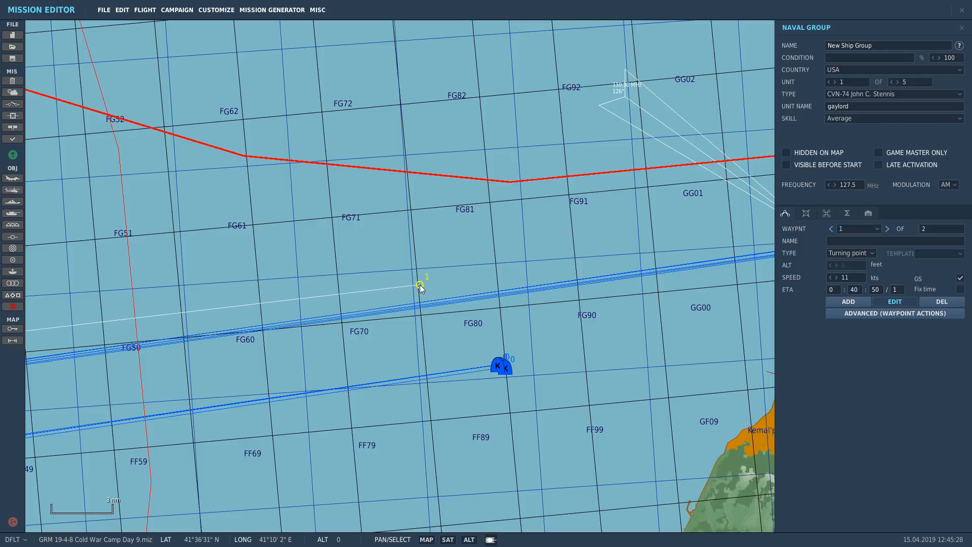
pyautogui.moveTo(500, 373); pyautogui.dragTo(501, 297)
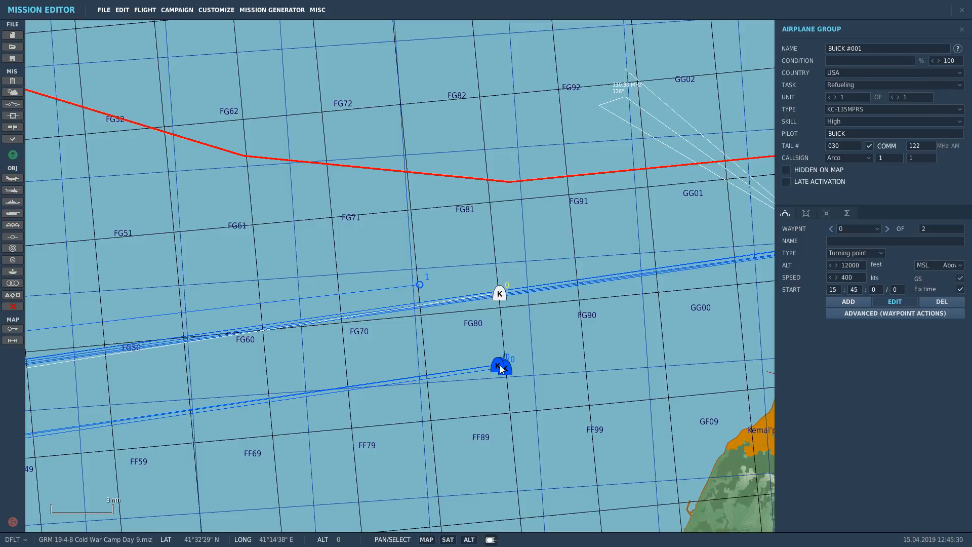
pyautogui.moveTo(500, 365); pyautogui.dragTo(503, 293)
# Step: Move the BAT SHIT QRF trigger zone east, to just southwest of the blue carrier group
pyautogui.scroll(-5, 507, 284)
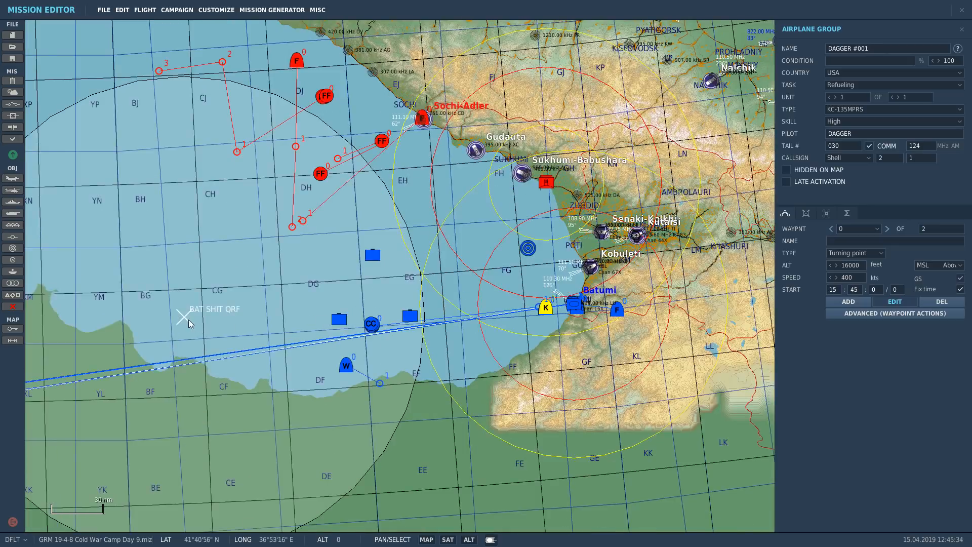
pyautogui.moveTo(188, 320); pyautogui.dragTo(317, 327)
pyautogui.scroll(1, 586, 302)
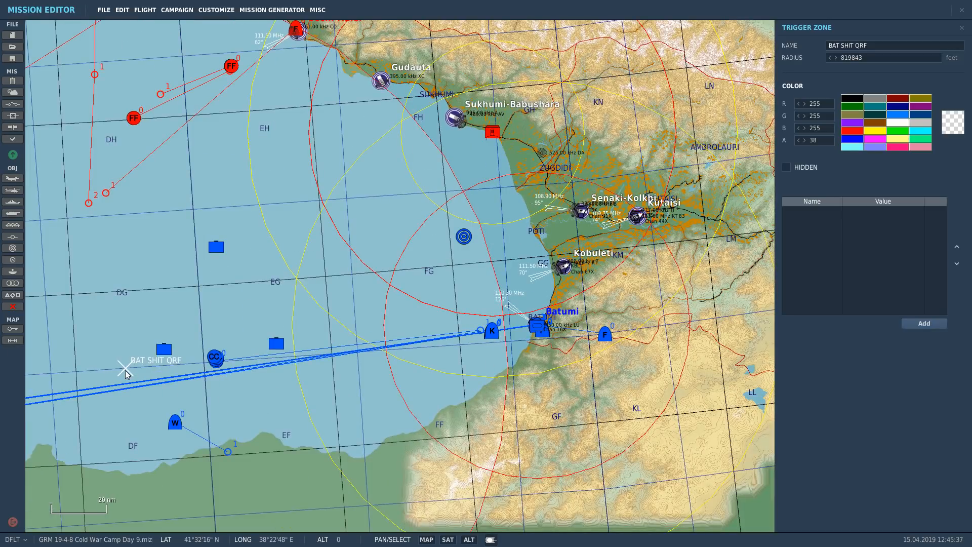
# Step: Gather the start points of the HAMMER, SABRE and DAGGER tankers tightly around BUICK's start point off Batumi
pyautogui.scroll(3, 475, 337)
pyautogui.scroll(5, 419, 303)
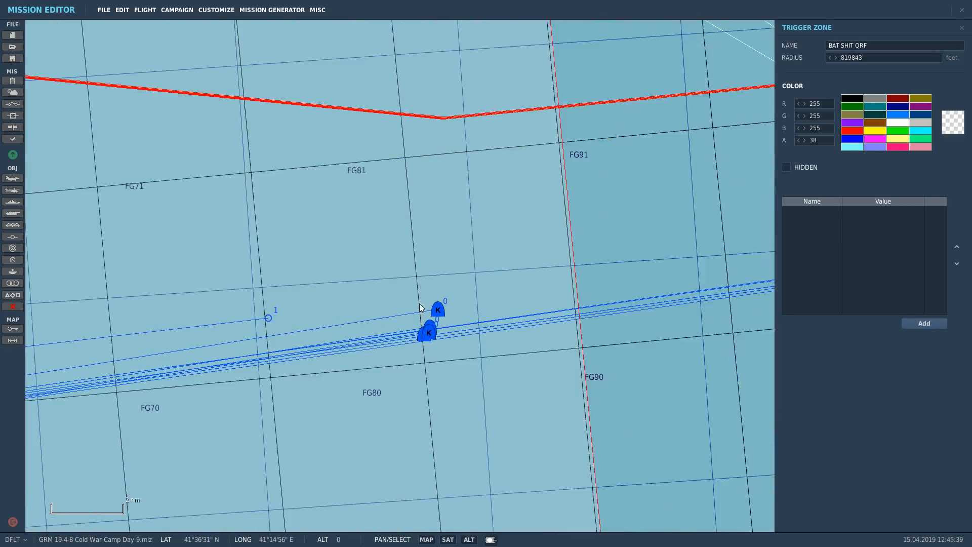
pyautogui.click(419, 353)
pyautogui.moveTo(418, 353); pyautogui.dragTo(431, 360)
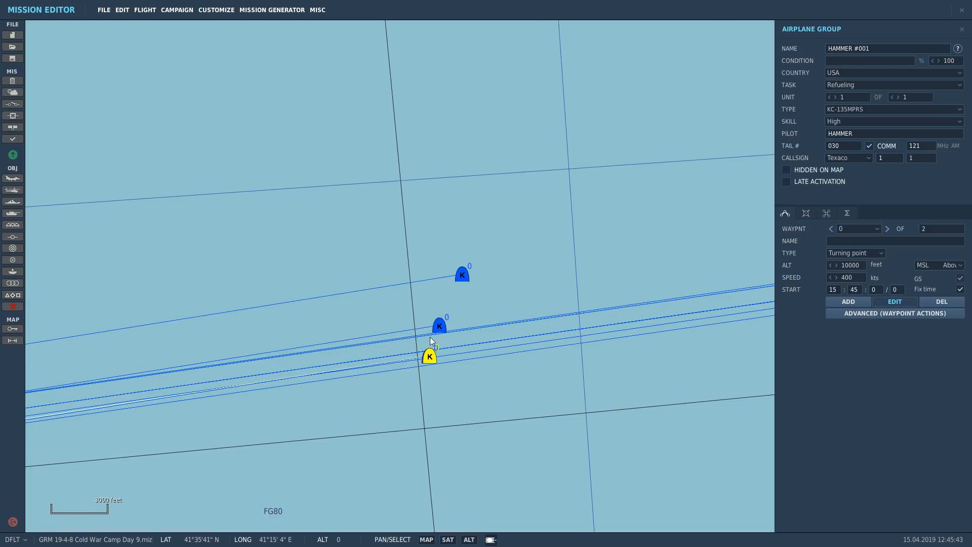
pyautogui.scroll(3, 431, 335)
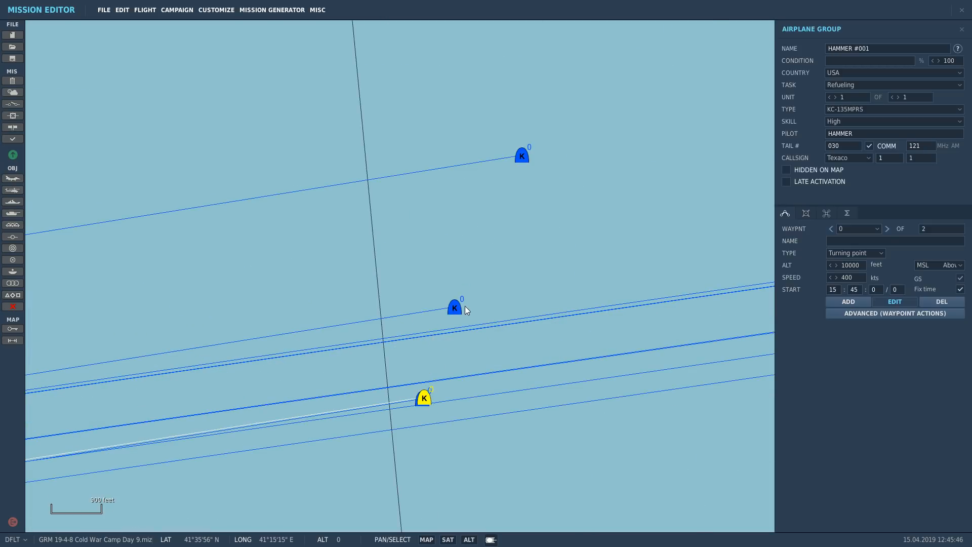
pyautogui.moveTo(459, 307); pyautogui.dragTo(431, 397)
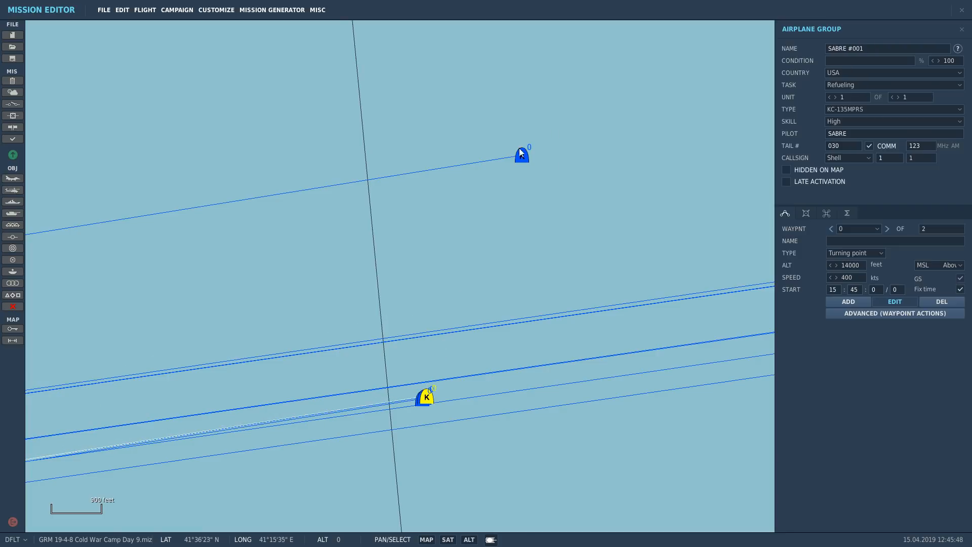
pyautogui.moveTo(520, 149); pyautogui.dragTo(429, 400)
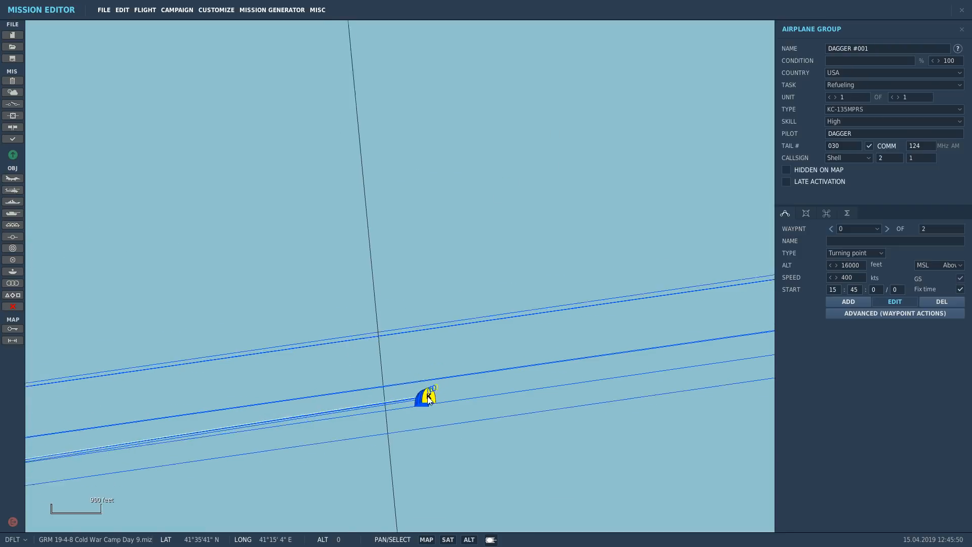
# Step: Arrange the tanker formation so that HAMMER's start point leads, ahead of BUICK, SABRE and DAGGER
pyautogui.scroll(6, 429, 400)
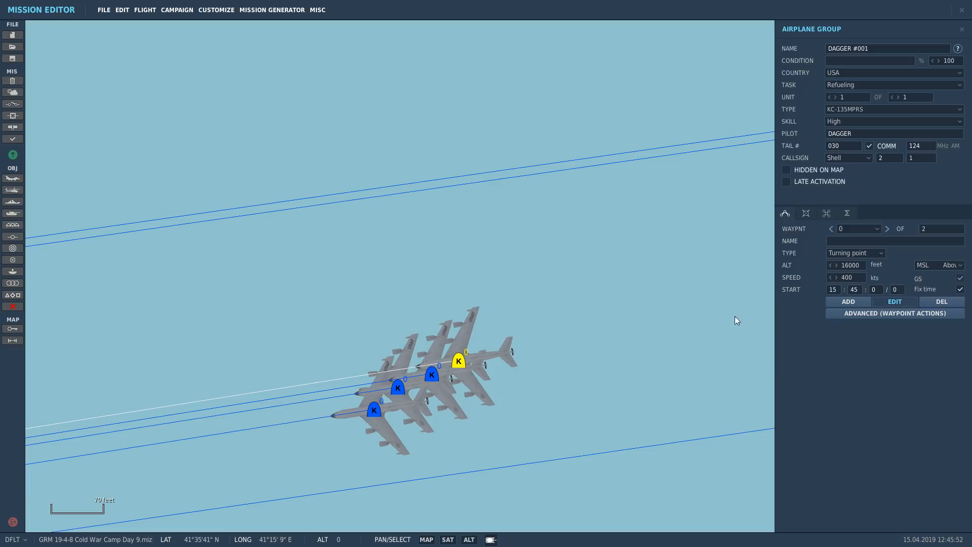
pyautogui.click(434, 377)
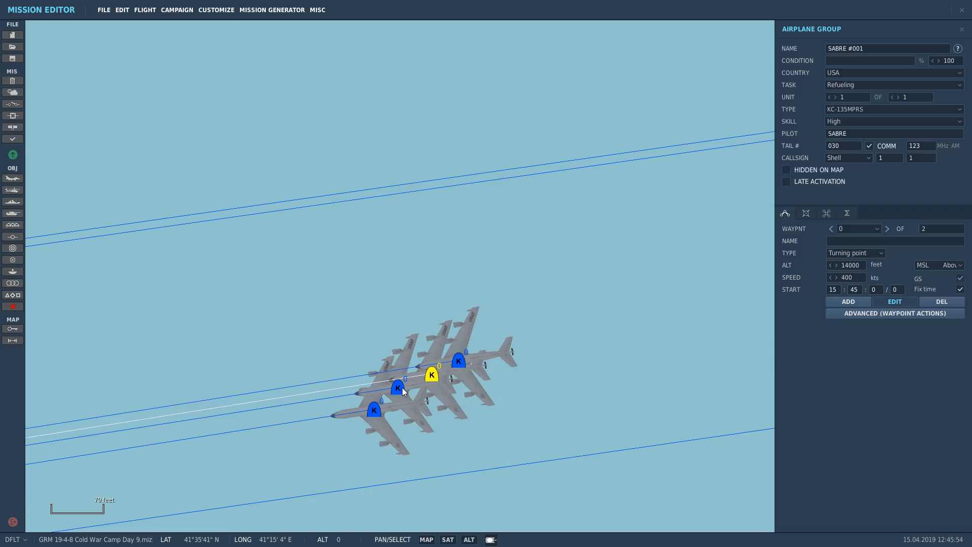
pyautogui.click(403, 390)
pyautogui.click(376, 411)
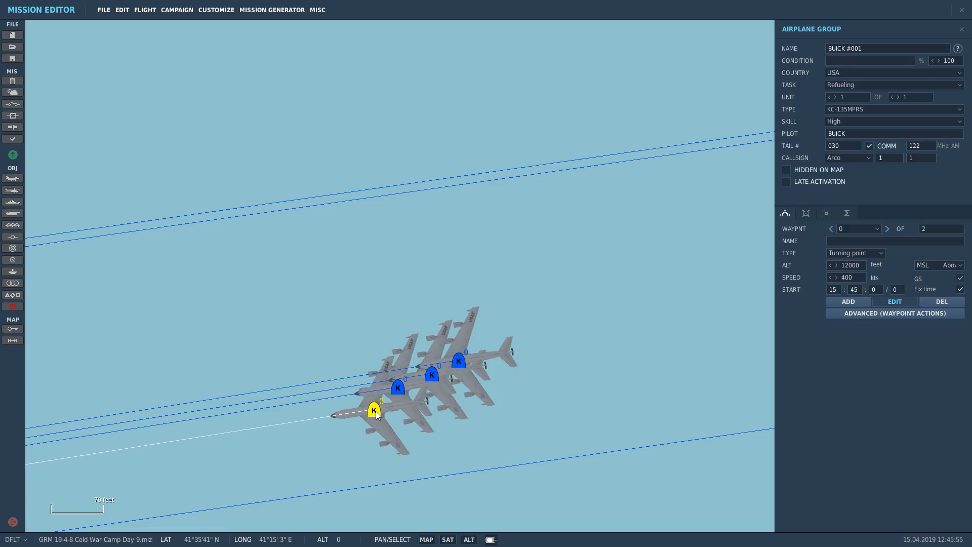
pyautogui.moveTo(398, 388); pyautogui.dragTo(369, 409)
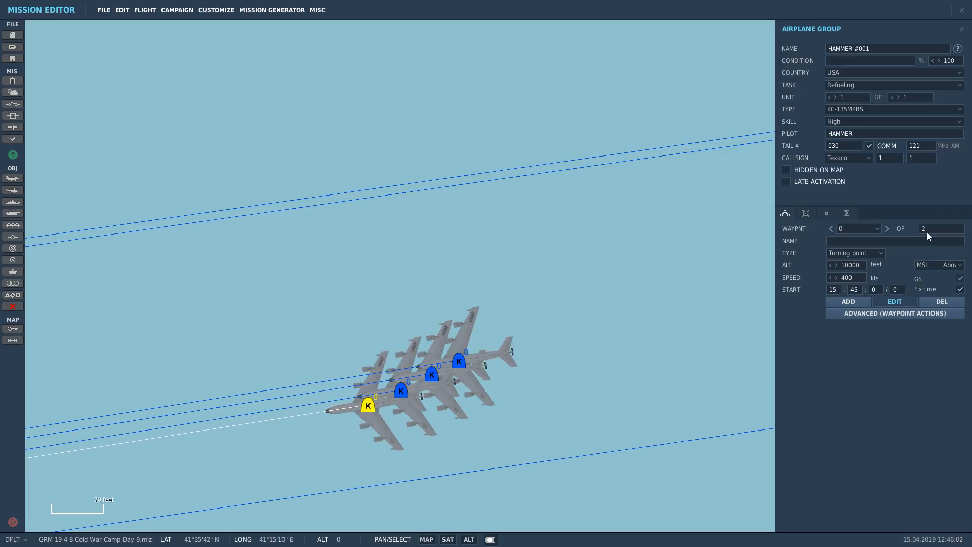
# Step: Set the start altitudes of the BUICK, SABRE and DAGGER tankers to 22000, 24000 and 26000 feet respectively
pyautogui.click(405, 394)
pyautogui.moveTo(841, 269); pyautogui.dragTo(847, 268)
pyautogui.write('22')
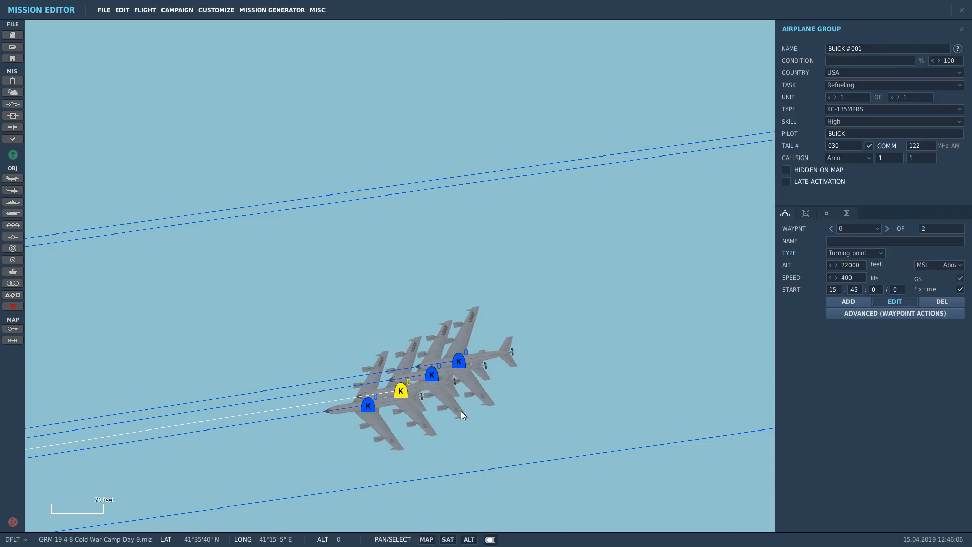
pyautogui.click(441, 379)
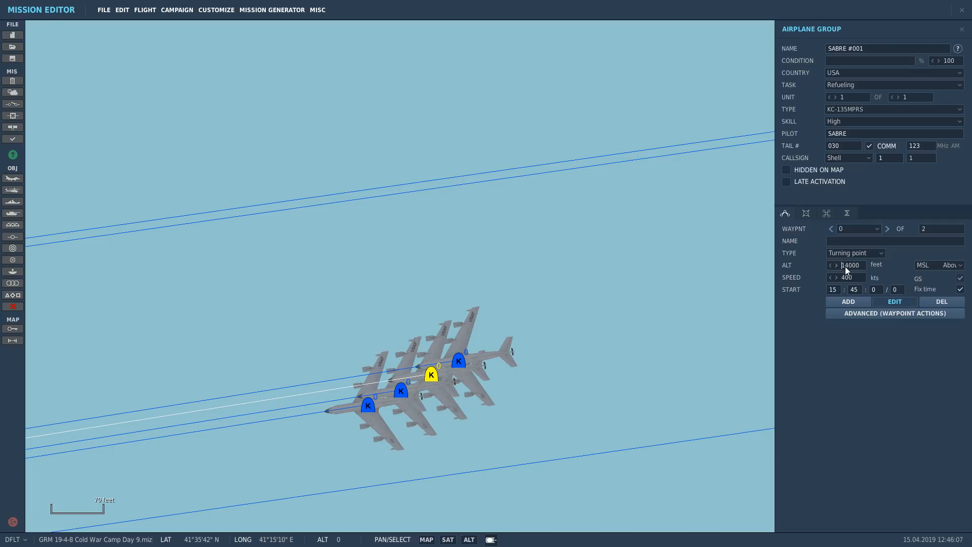
pyautogui.moveTo(846, 267); pyautogui.dragTo(843, 268)
pyautogui.write('2')
pyautogui.click(461, 365)
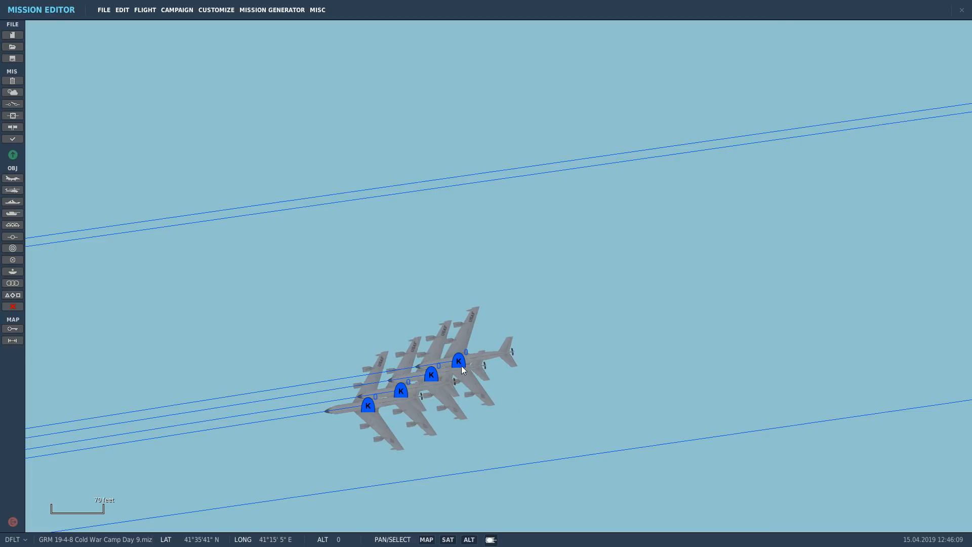
pyautogui.click(461, 365)
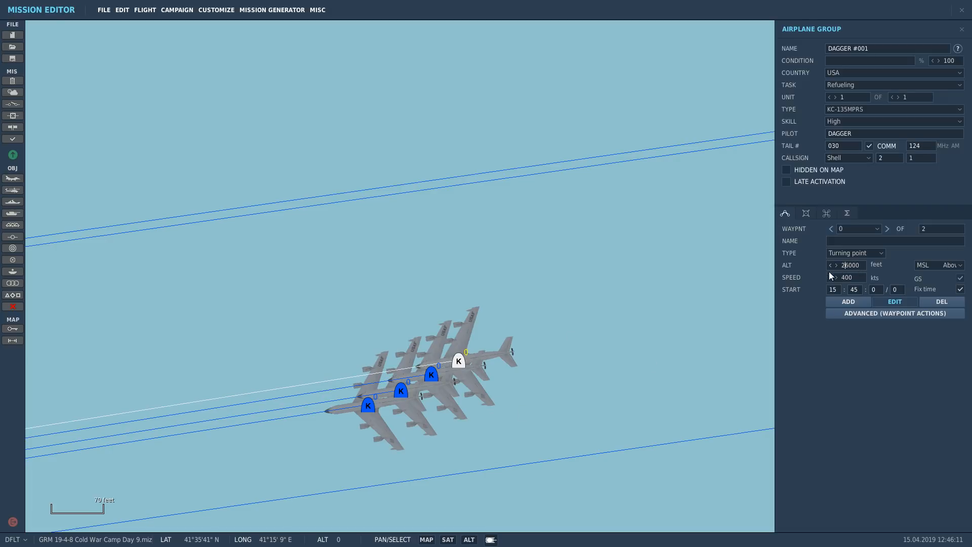
pyautogui.click(433, 375)
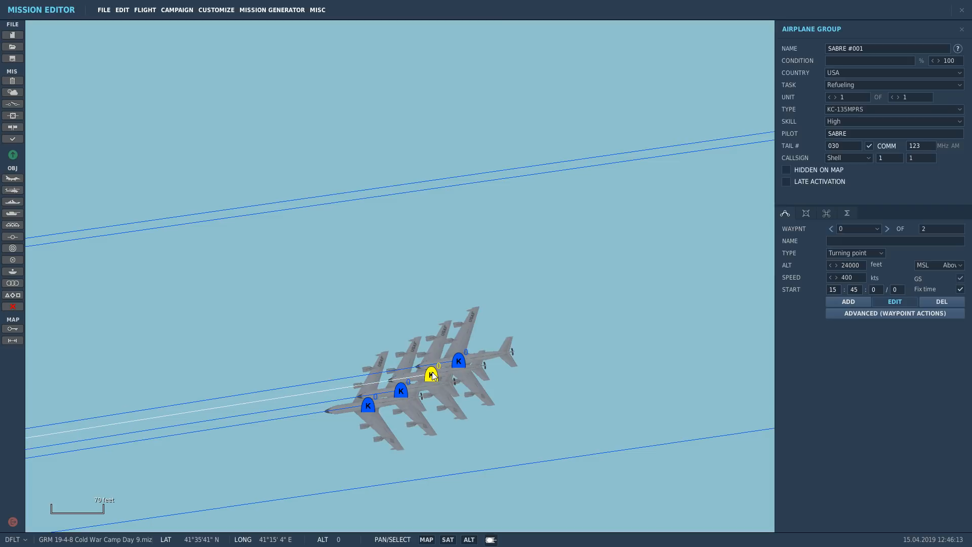
# Step: Set the start speed of the DAGGER, SABRE, BUICK and HAMMER tankers to 500 knots
pyautogui.click(403, 393)
pyautogui.click(371, 408)
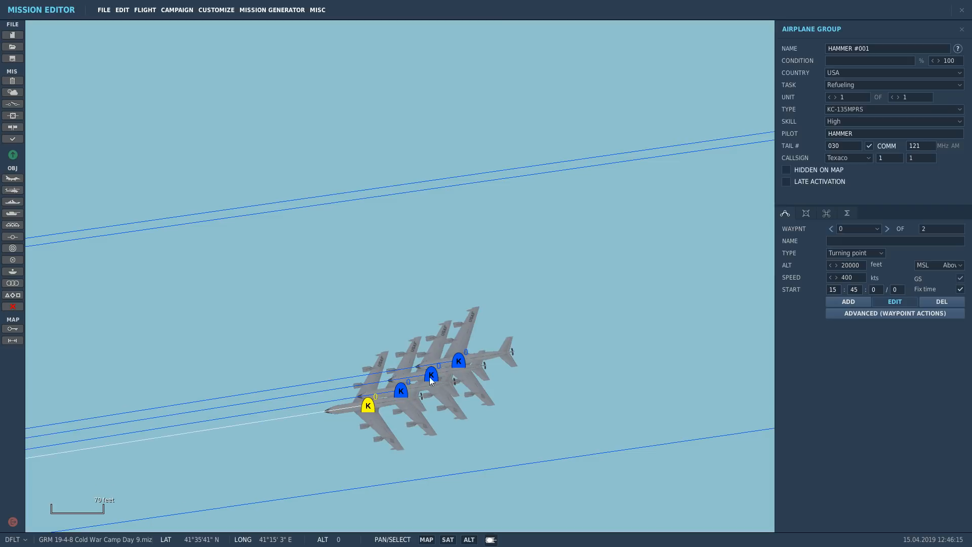
pyautogui.click(459, 361)
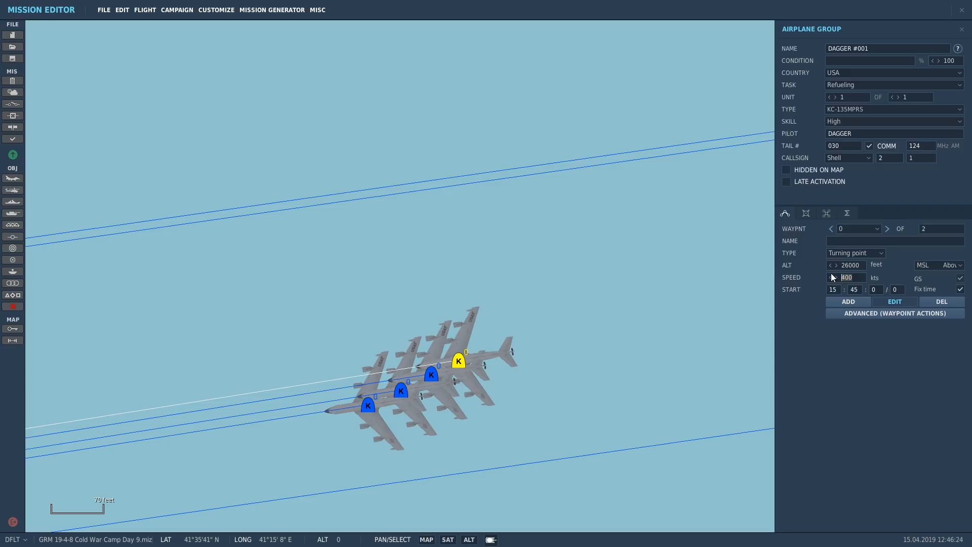
pyautogui.write('500')
pyautogui.click(437, 376)
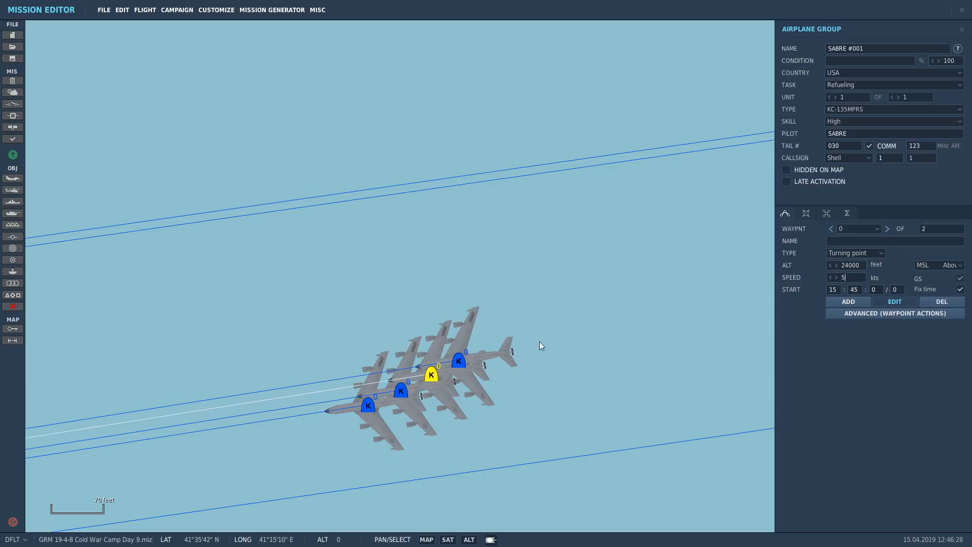
pyautogui.click(399, 393)
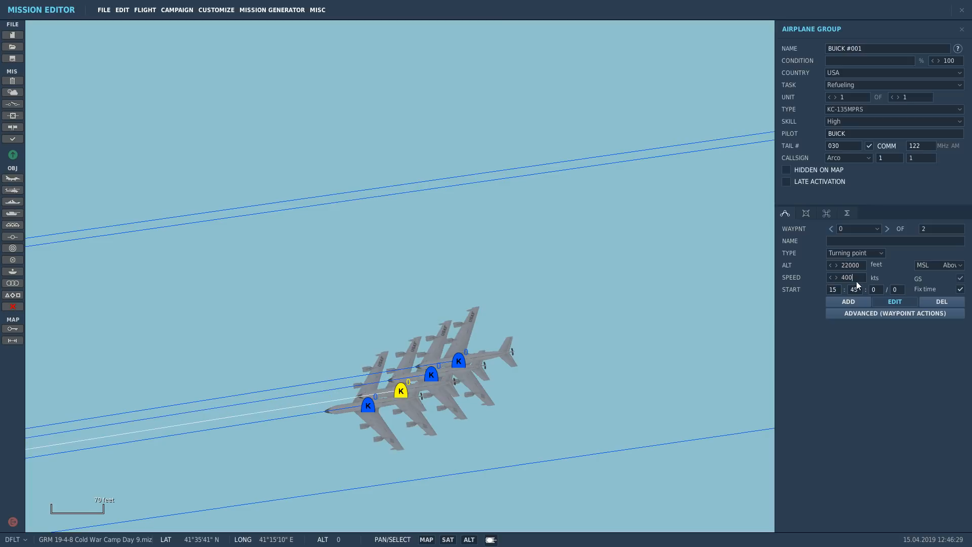
pyautogui.moveTo(856, 281); pyautogui.dragTo(705, 302)
pyautogui.write('5')
pyautogui.click(368, 406)
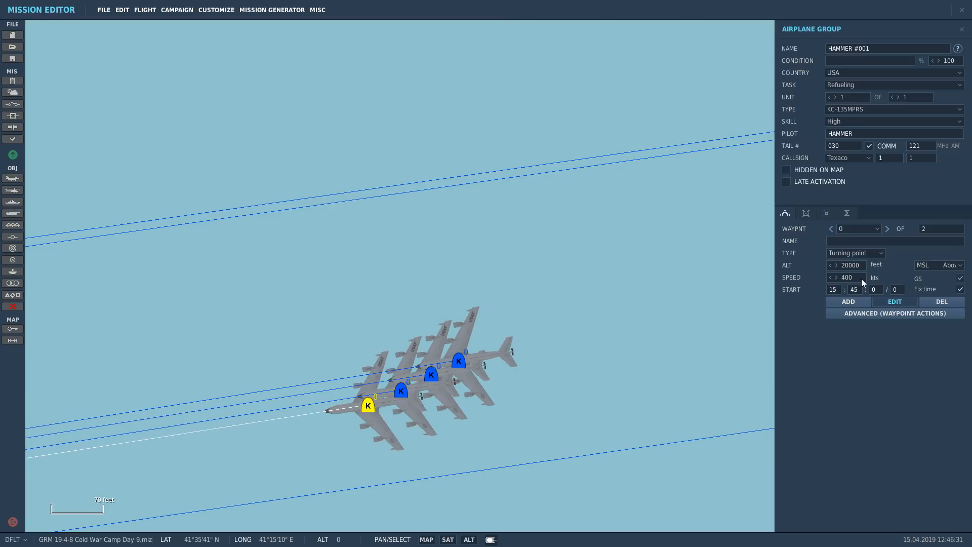
# Step: Set the speed at waypoint 1 of the DAGGER, SABRE, BUICK and HAMMER tankers to 500 knots
pyautogui.click(459, 363)
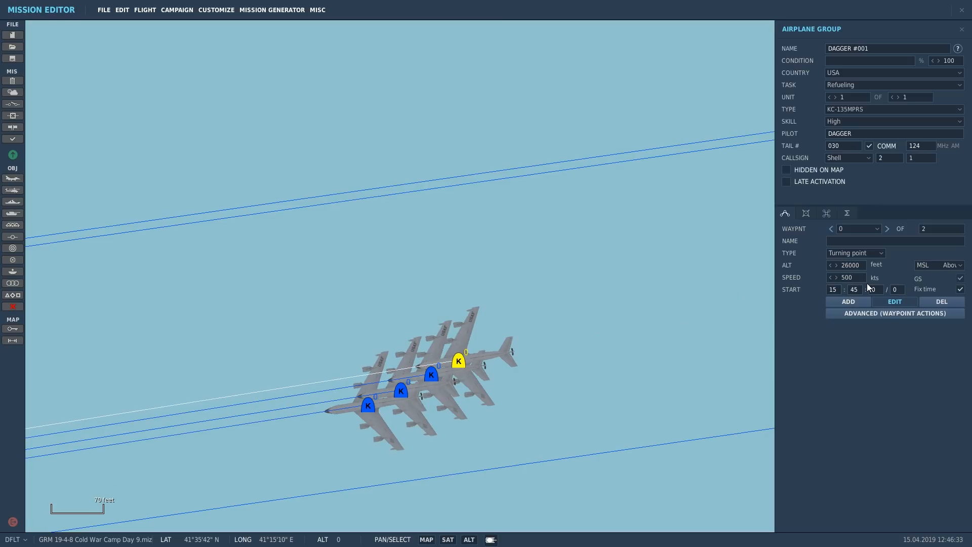
pyautogui.click(888, 229)
pyautogui.click(431, 378)
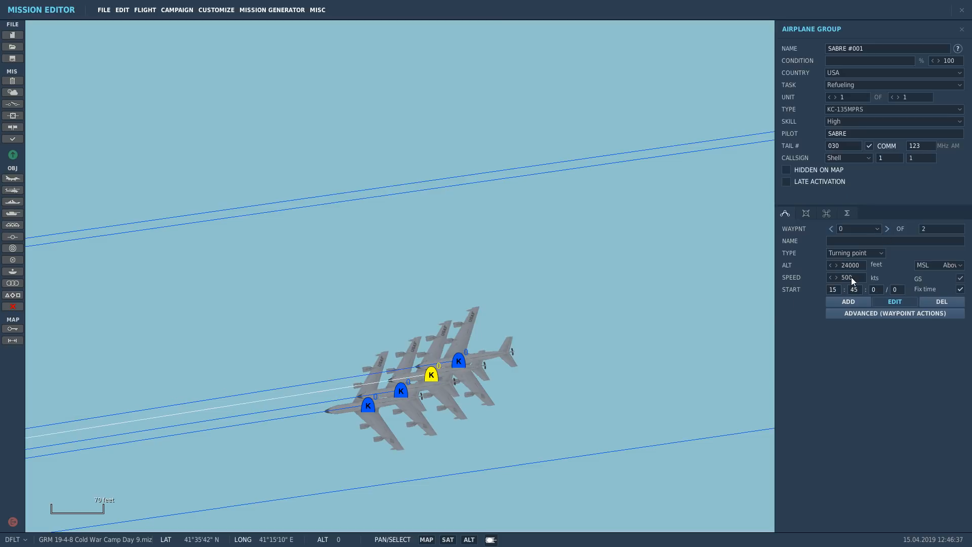
pyautogui.click(852, 277)
pyautogui.press('BackSpace')
pyautogui.press('BackSpace')
pyautogui.click(888, 229)
pyautogui.click(402, 390)
pyautogui.click(887, 229)
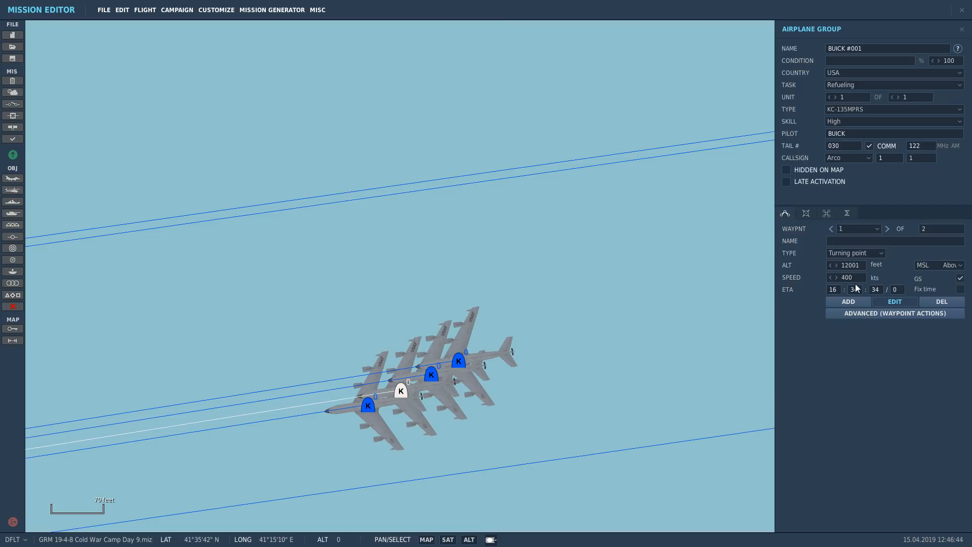
pyautogui.click(368, 407)
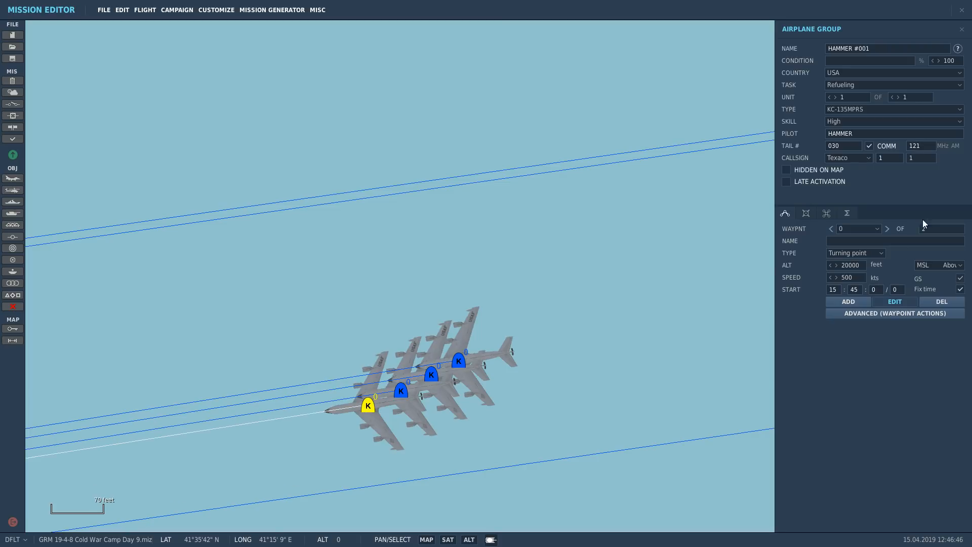
pyautogui.click(887, 229)
pyautogui.click(858, 278)
pyautogui.click(628, 368)
# Step: Compare the settings of HAMMER's start point with those of its waypoint 1
pyautogui.click(369, 407)
pyautogui.click(888, 229)
pyautogui.click(832, 229)
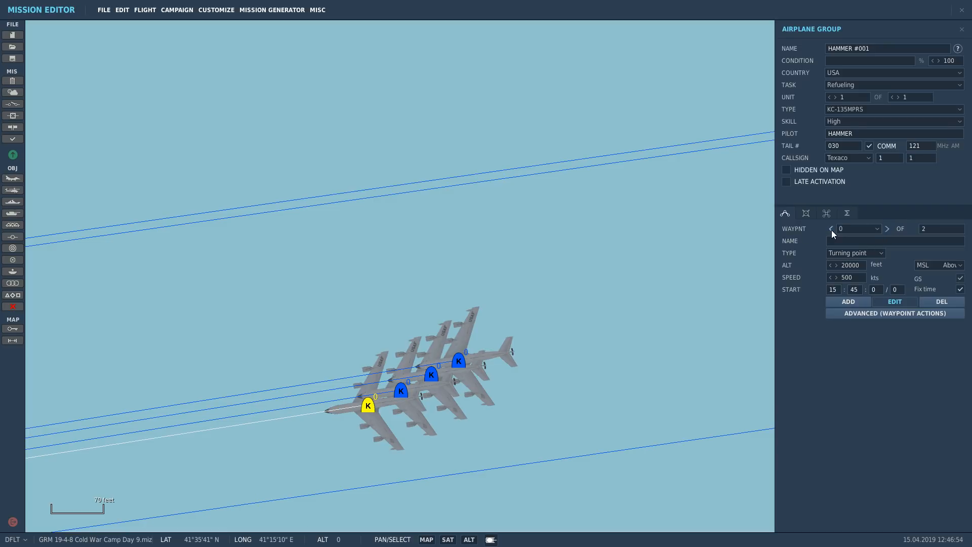
pyautogui.click(888, 229)
pyautogui.click(831, 229)
pyautogui.click(891, 227)
pyautogui.click(832, 230)
# Step: Measure the tanker track between the start points off Batumi and the westernmost waypoint in both directions
pyautogui.scroll(-10, 595, 331)
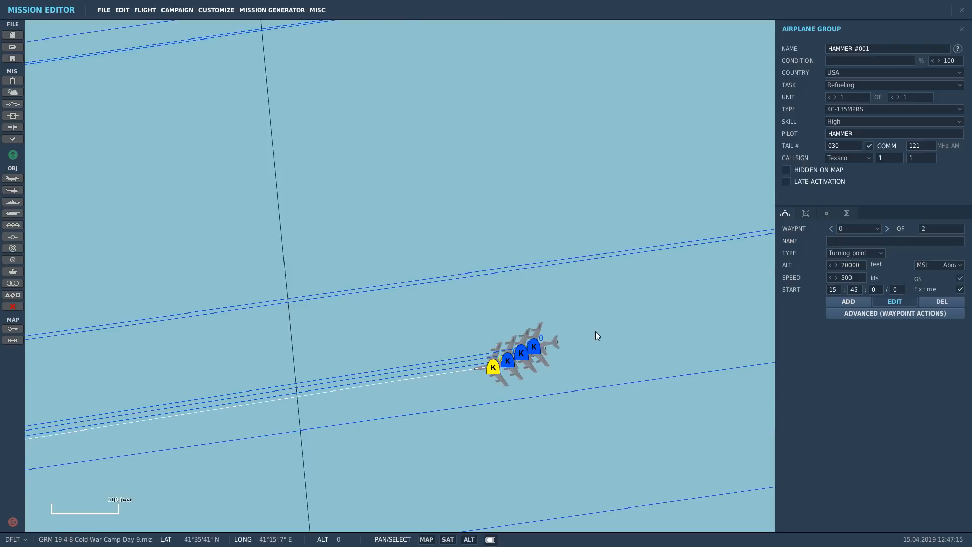
pyautogui.scroll(-10, 634, 322)
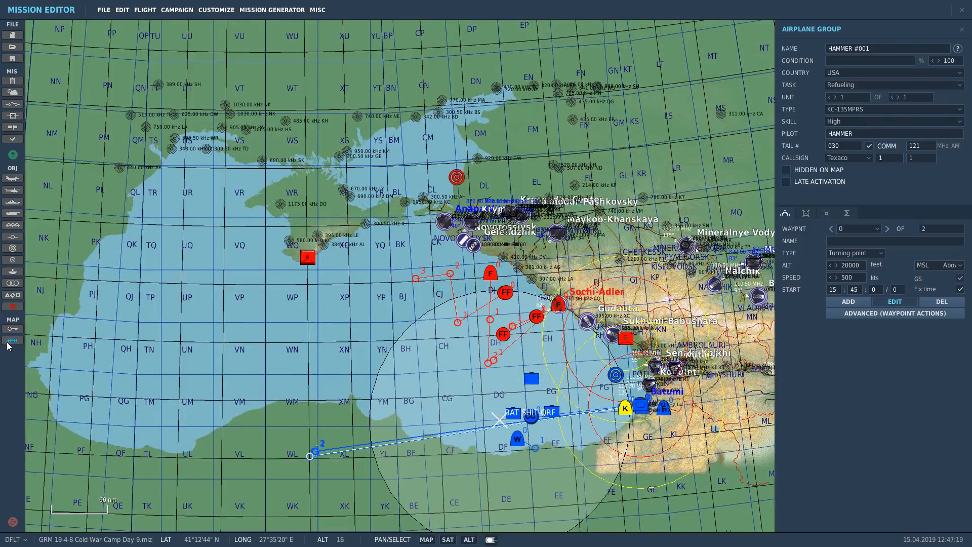
pyautogui.click(9, 342)
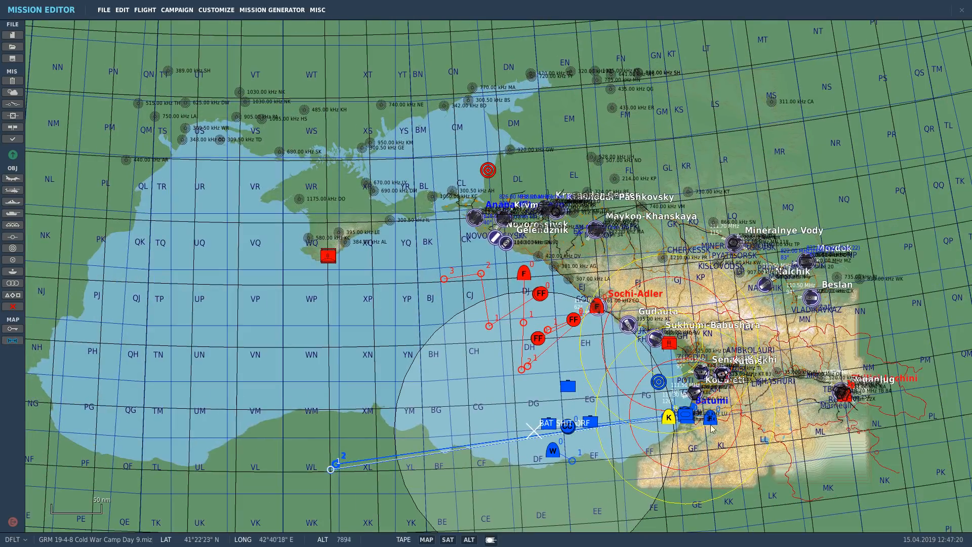
pyautogui.moveTo(673, 426); pyautogui.dragTo(336, 476)
pyautogui.moveTo(337, 475); pyautogui.dragTo(679, 423)
pyautogui.click(7, 342)
# Step: Check the internal fuel load of the HAMMER tanker
pyautogui.scroll(15, 674, 423)
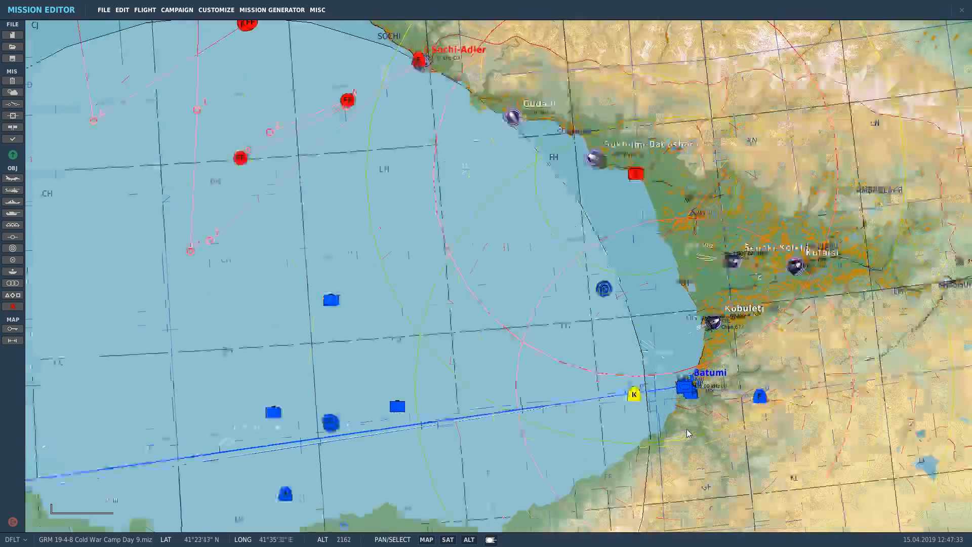
pyautogui.scroll(2, 474, 202)
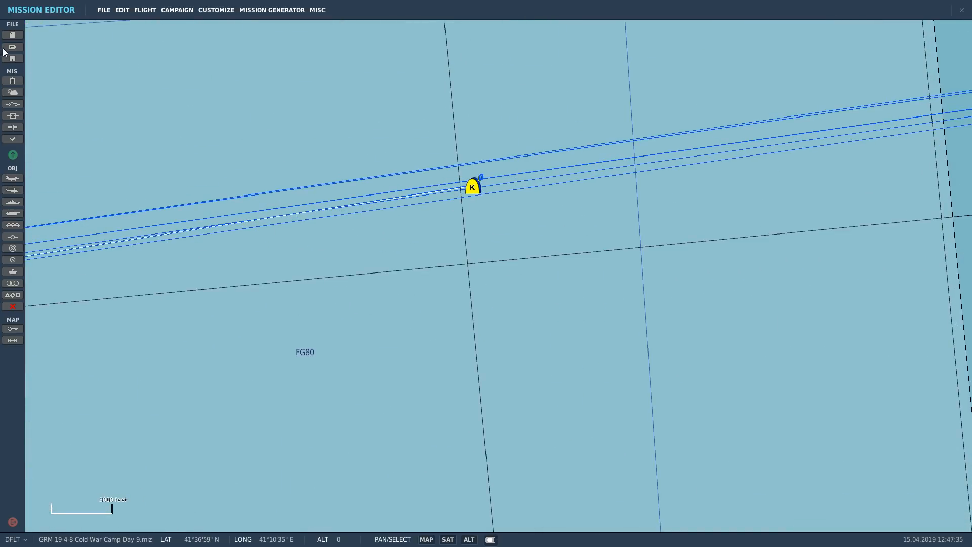
pyautogui.click(470, 183)
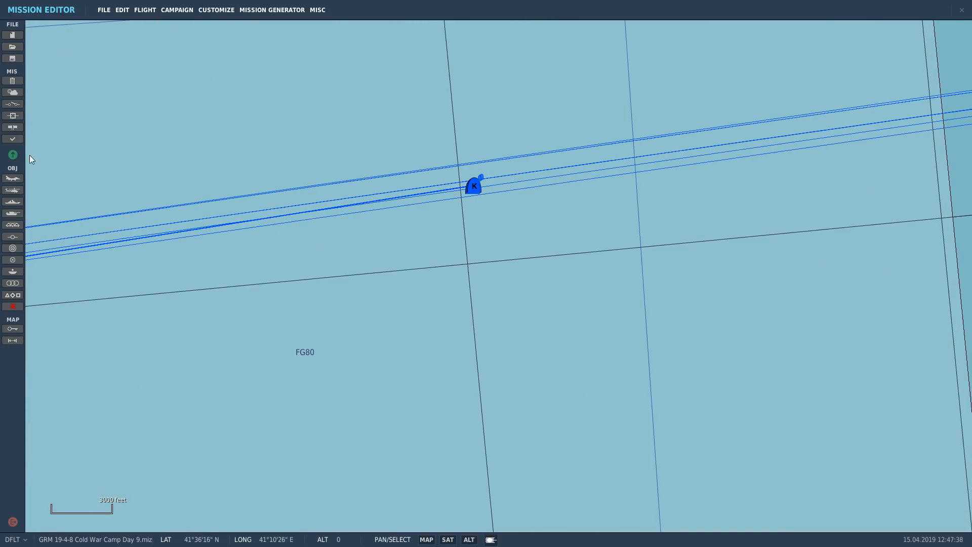
pyautogui.click(475, 186)
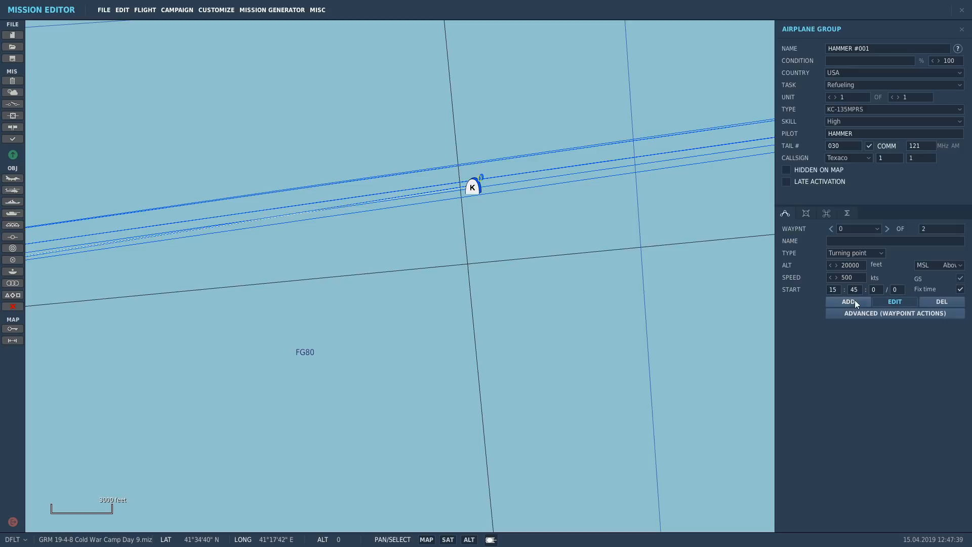
pyautogui.click(816, 213)
pyautogui.click(768, 30)
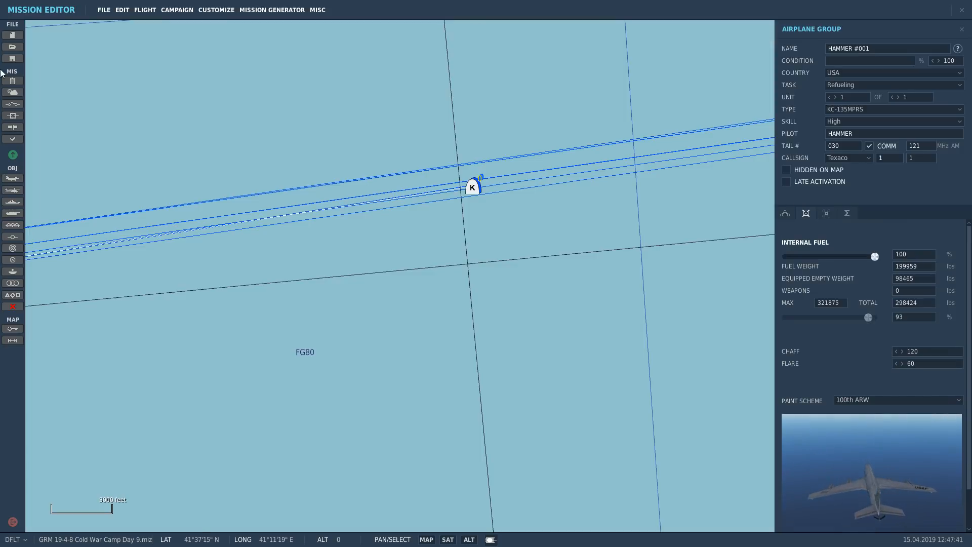
# Step: Run the mission as a spectator and locate the HAMMER tanker on the in-flight map
pyautogui.click(12, 155)
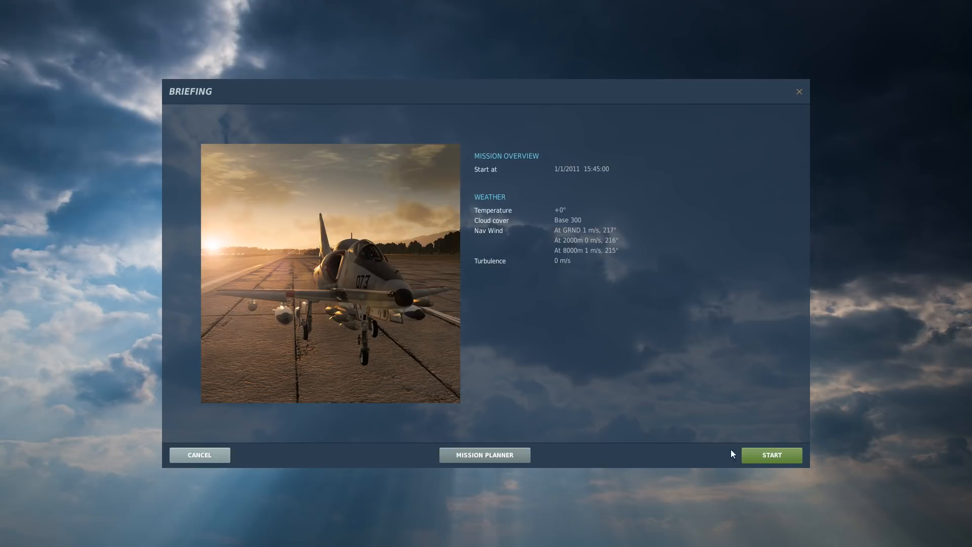
pyautogui.click(770, 455)
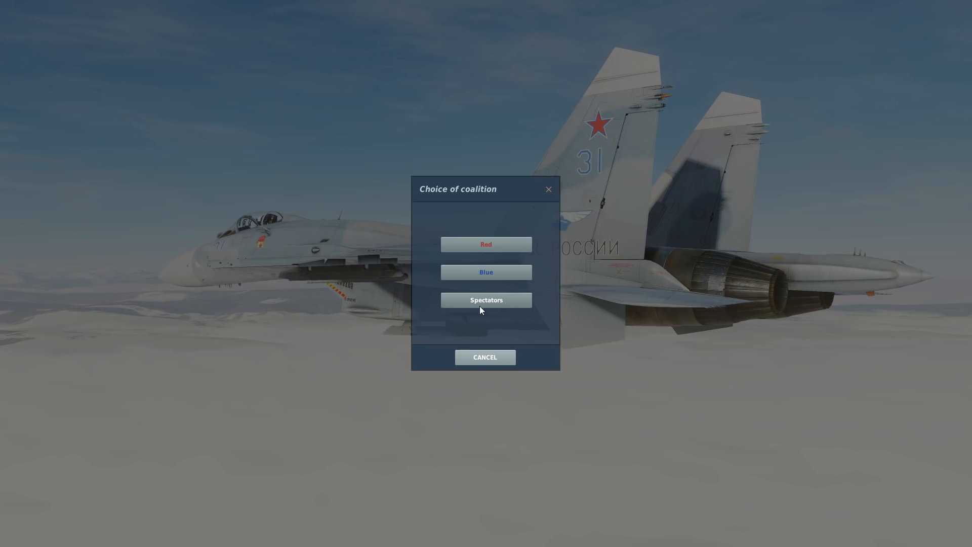
pyautogui.click(479, 306)
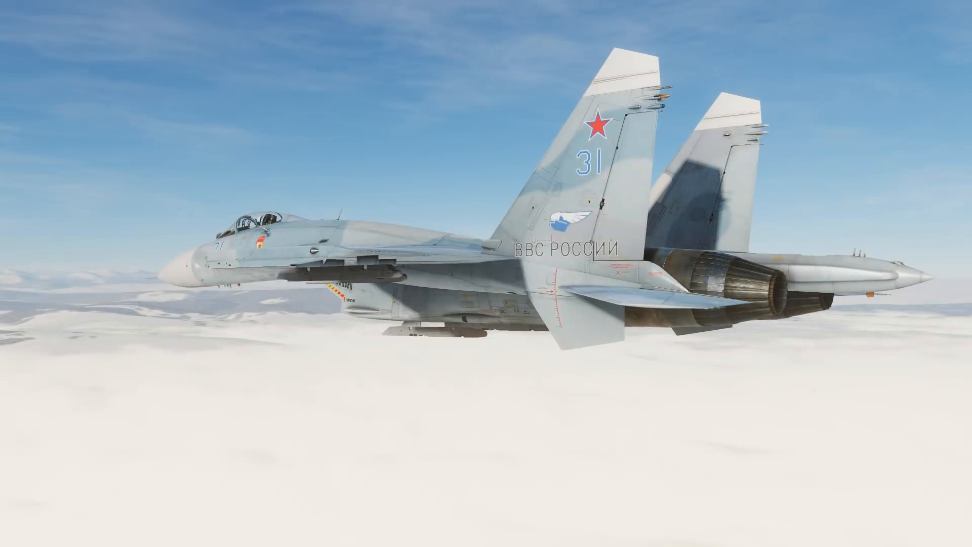
pyautogui.press('F10')
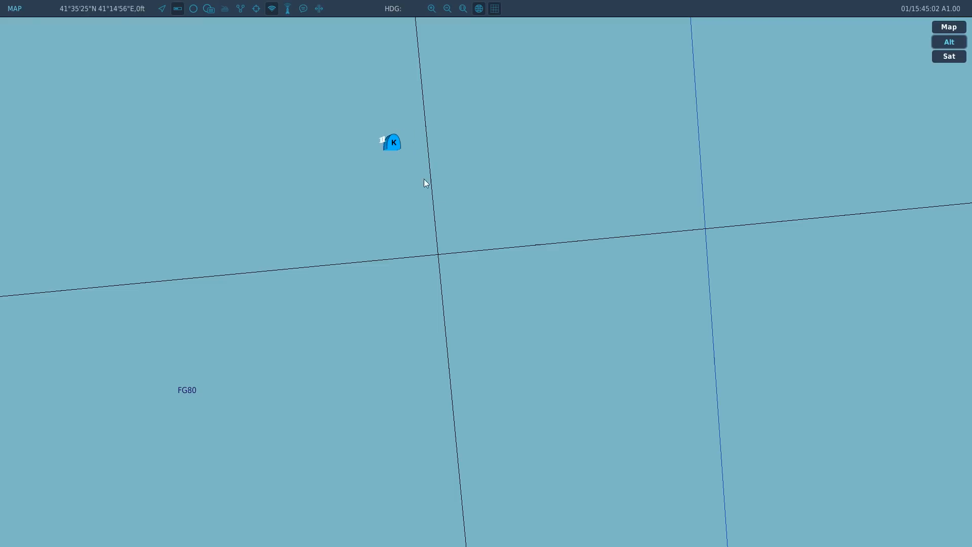
pyautogui.click(372, 144)
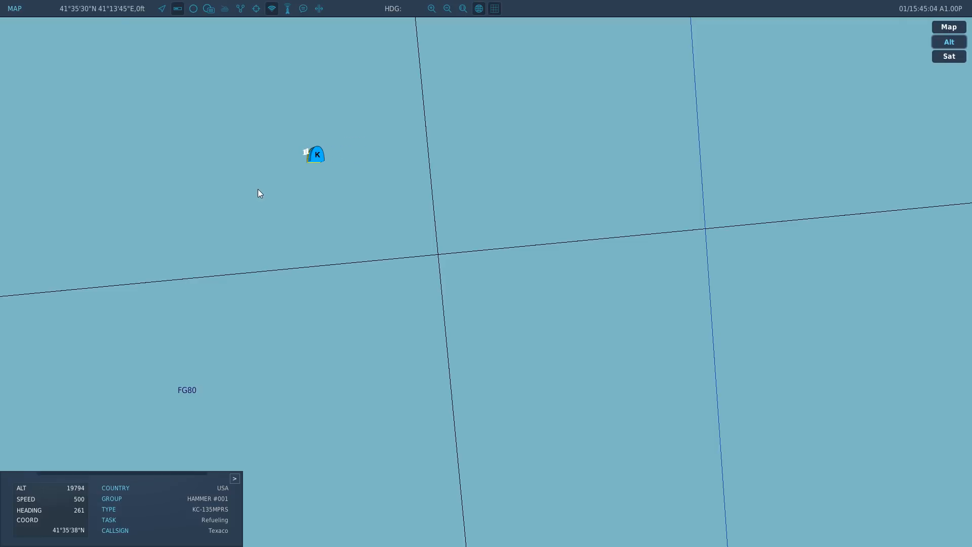
pyautogui.scroll(5, 246, 189)
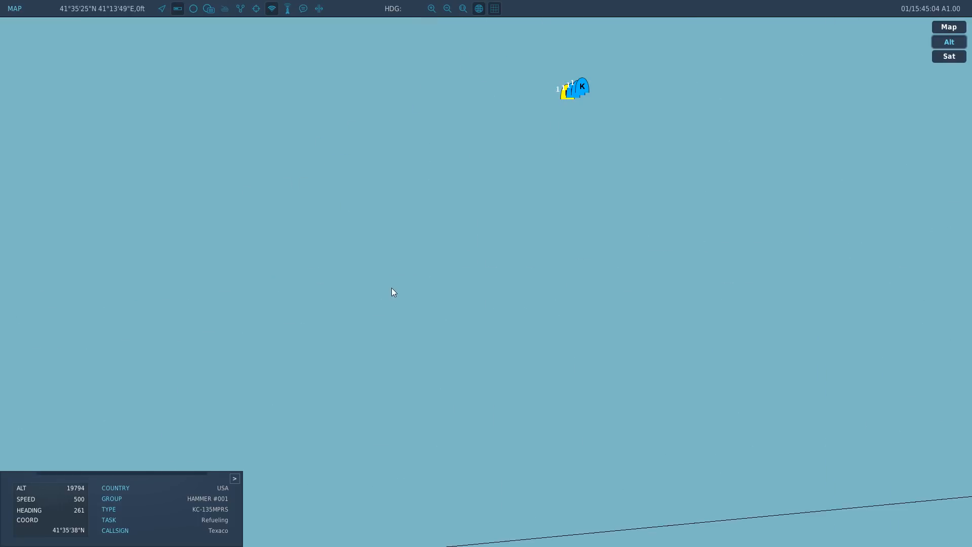
# Step: Watch the tanker formation in the external view with the status bar shown and time accelerated, checking altitude and speed
pyautogui.press('F2')
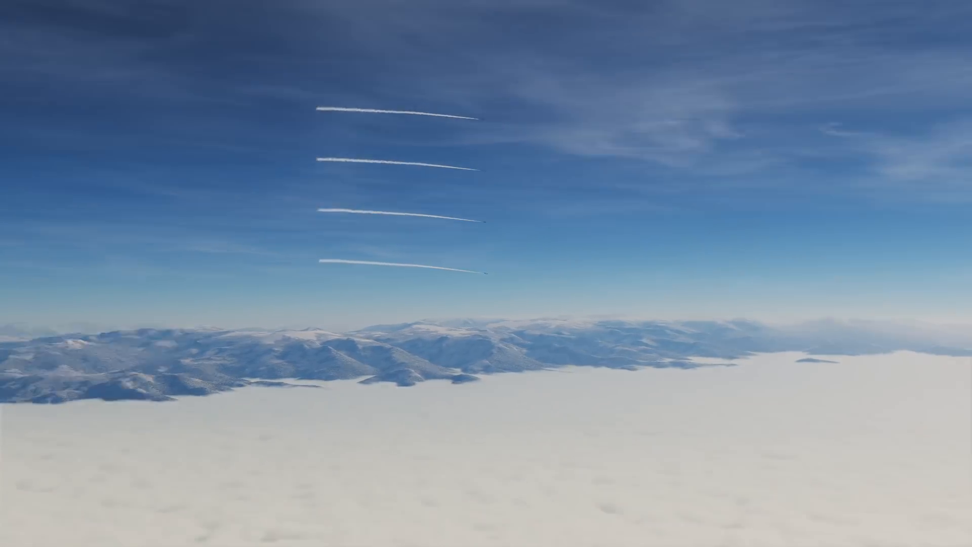
pyautogui.hotkey('ctrl', 'y')
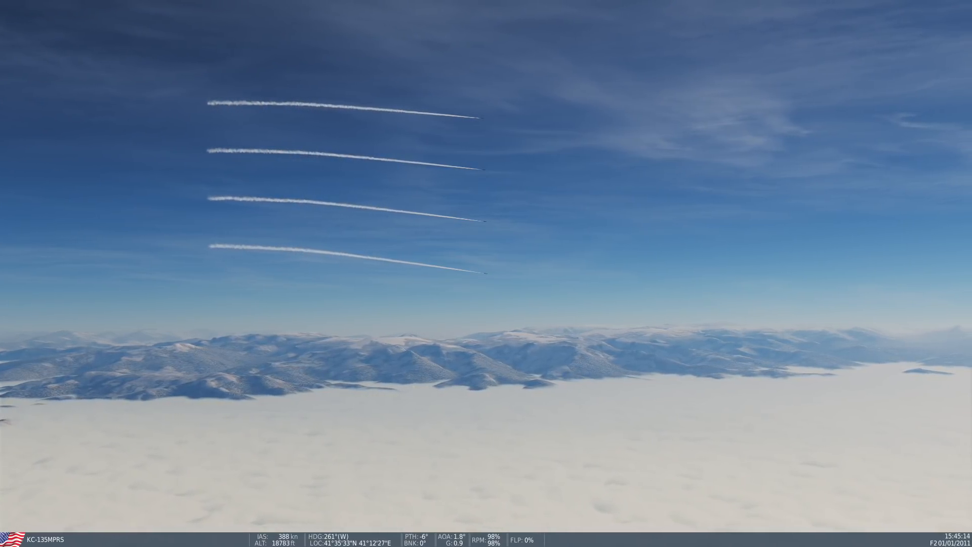
pyautogui.scroll(5, 486, 273)
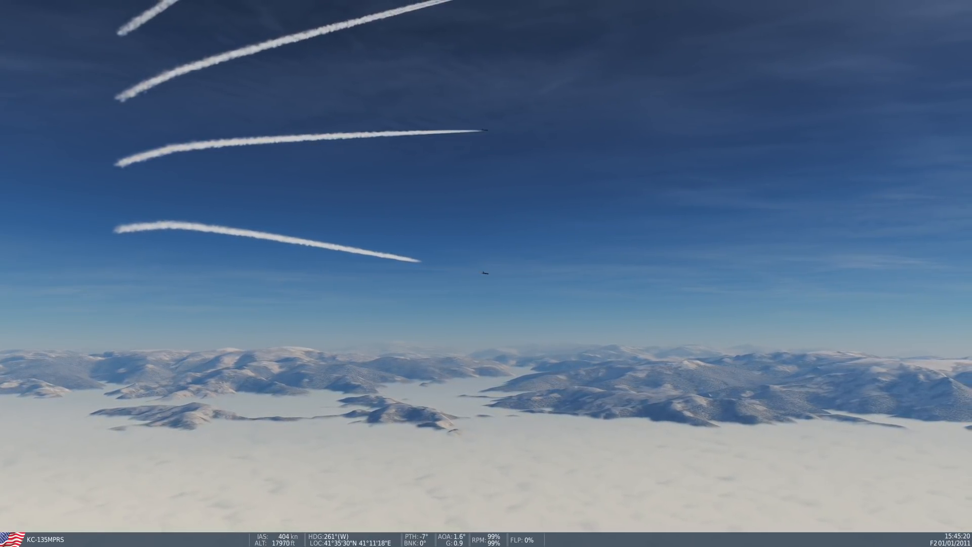
pyautogui.scroll(-5, 486, 273)
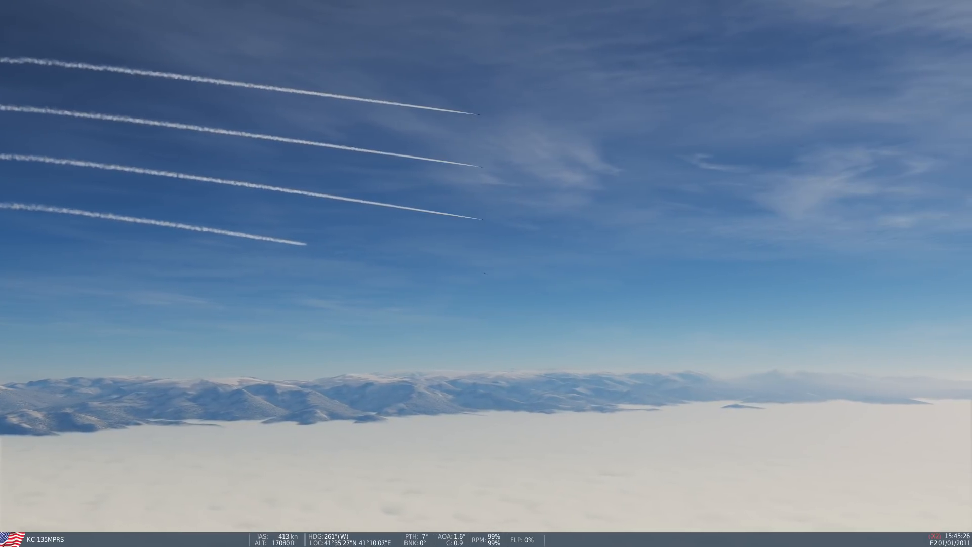
pyautogui.hotkey('ctrl', 'z')
pyautogui.hotkey('ctrl', 'z')
pyautogui.hotkey('ctrl', 'z')
pyautogui.hotkey('ctrl', 'z')
pyautogui.hotkey('ctrl', 'z')
pyautogui.hotkey('ctrl', 'z')
pyautogui.hotkey('ctrl', 'z')
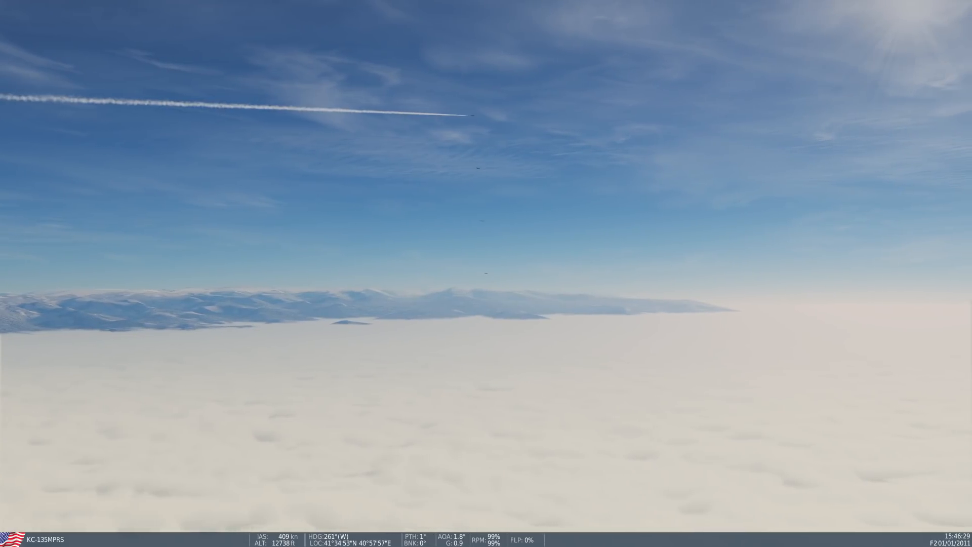
pyautogui.hotkey('ctrl', 'z')
pyautogui.hotkey('ctrl', 'z')
pyautogui.hotkey('ctrl', 'z')
pyautogui.hotkey('ctrl', 'z')
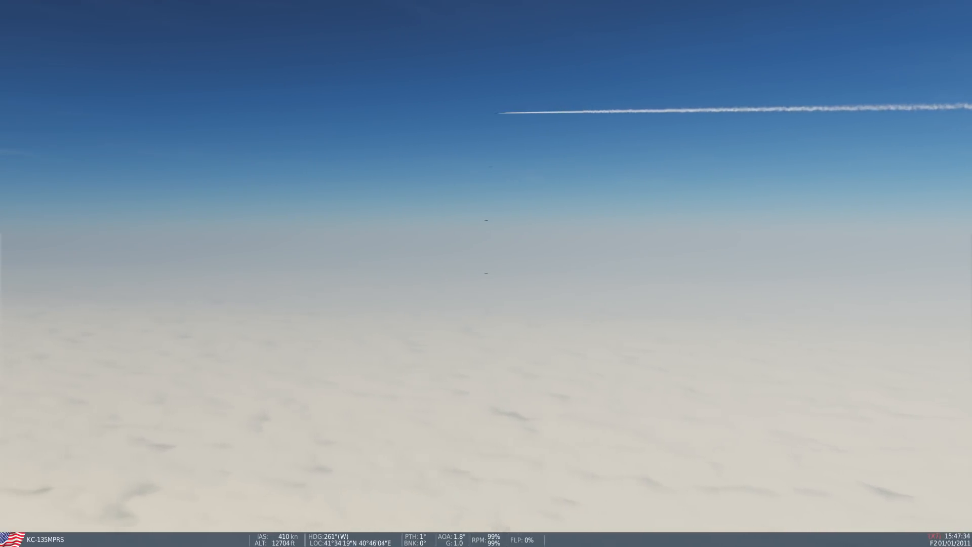
# Step: End the test run and return to the mission editor
pyautogui.press('Escape')
pyautogui.press('Escape')
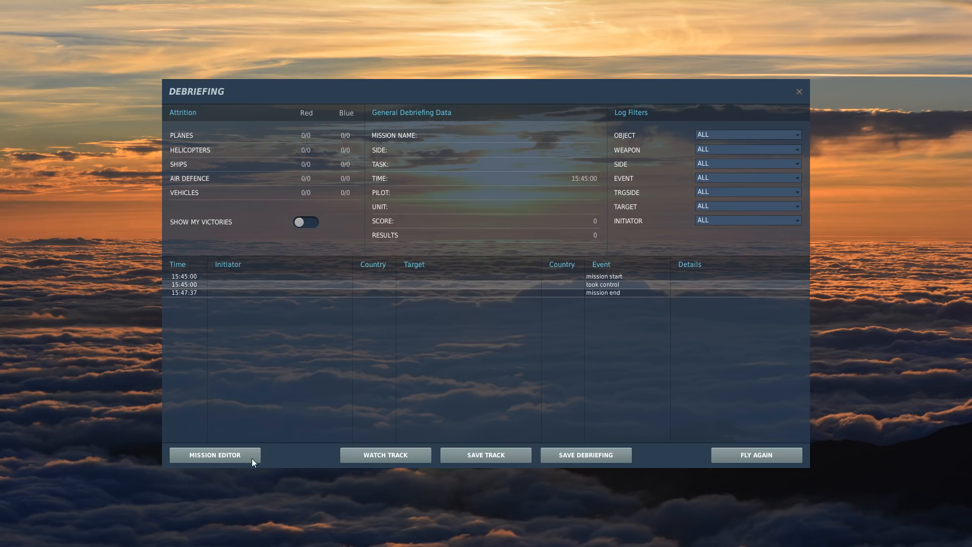
pyautogui.click(251, 458)
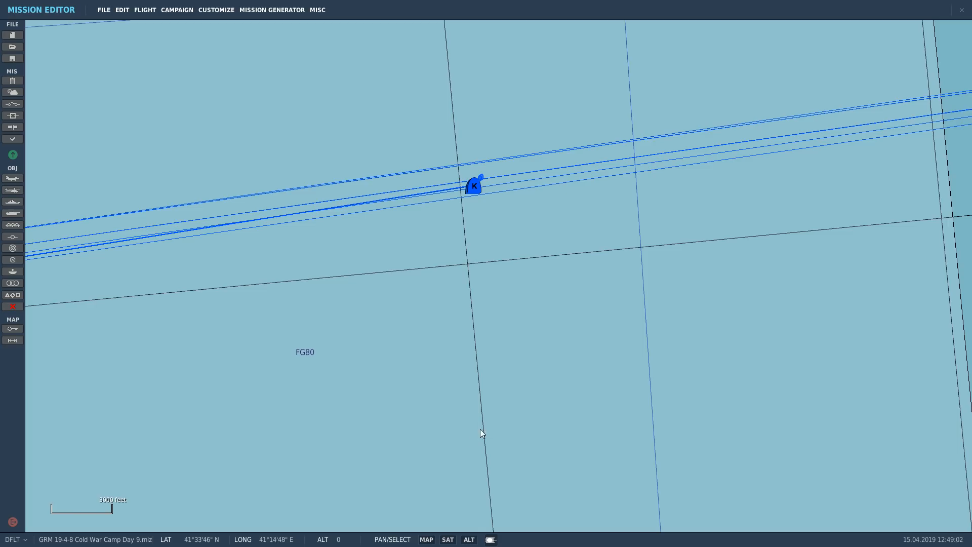
# Step: Check the waypoint altitude and speed settings of the HAMMER, BUICK, SABRE and DAGGER tankers
pyautogui.scroll(10, 494, 174)
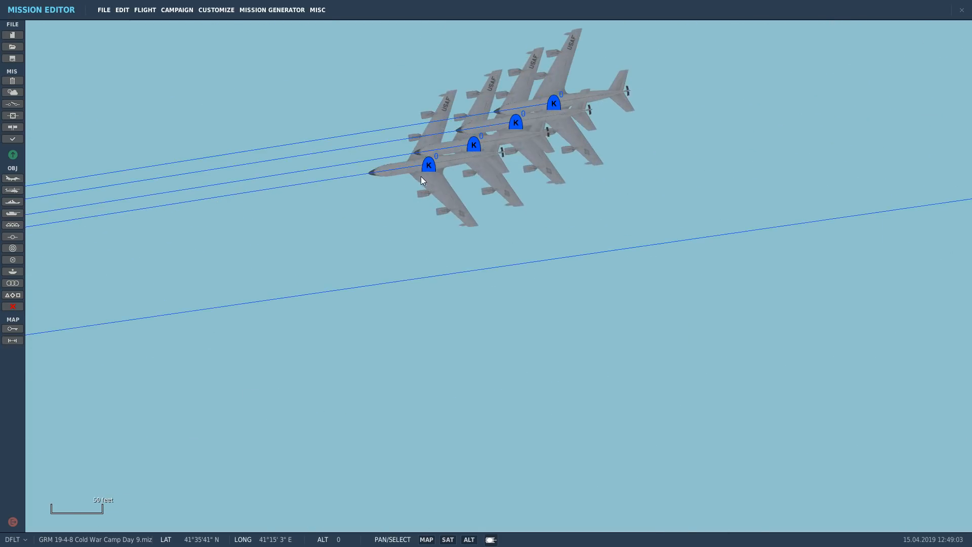
pyautogui.click(428, 167)
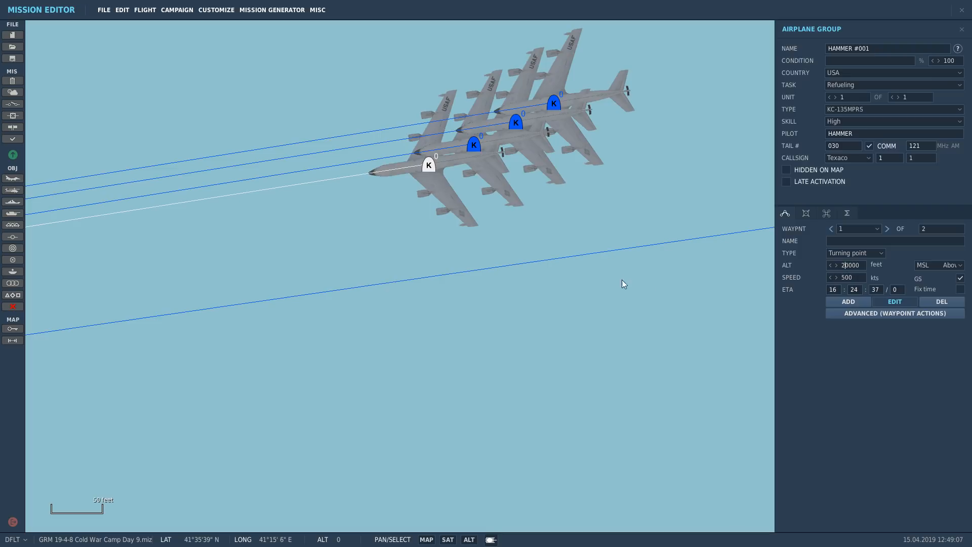
pyautogui.click(466, 253)
pyautogui.click(475, 146)
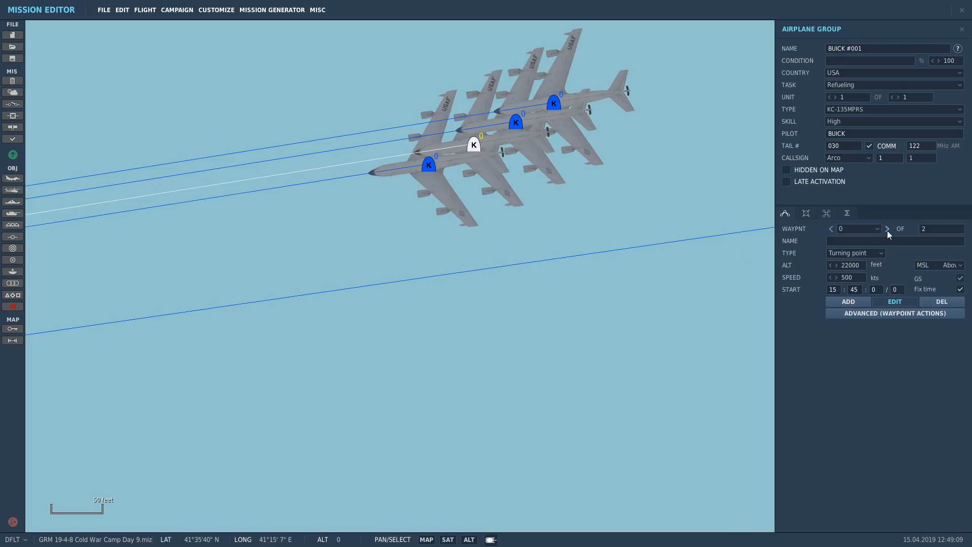
pyautogui.click(479, 213)
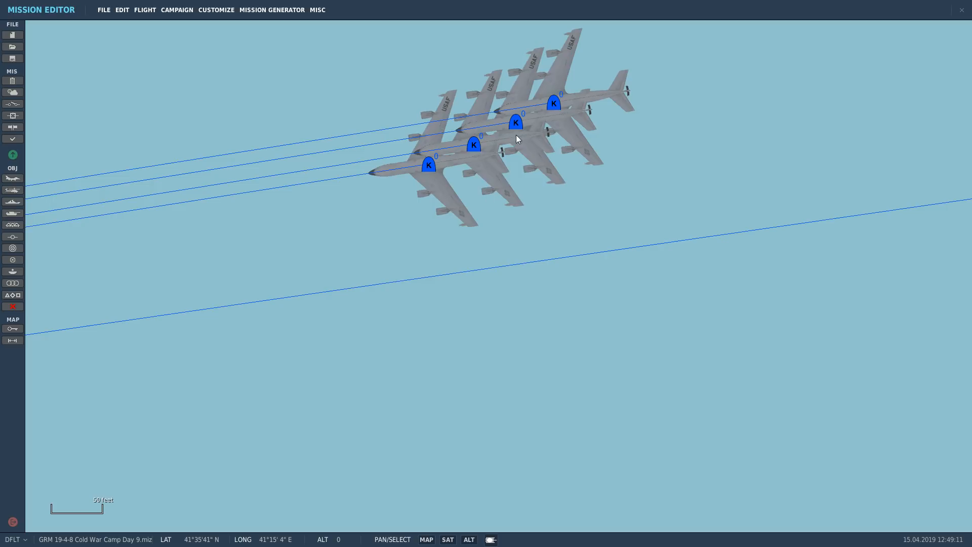
pyautogui.click(517, 123)
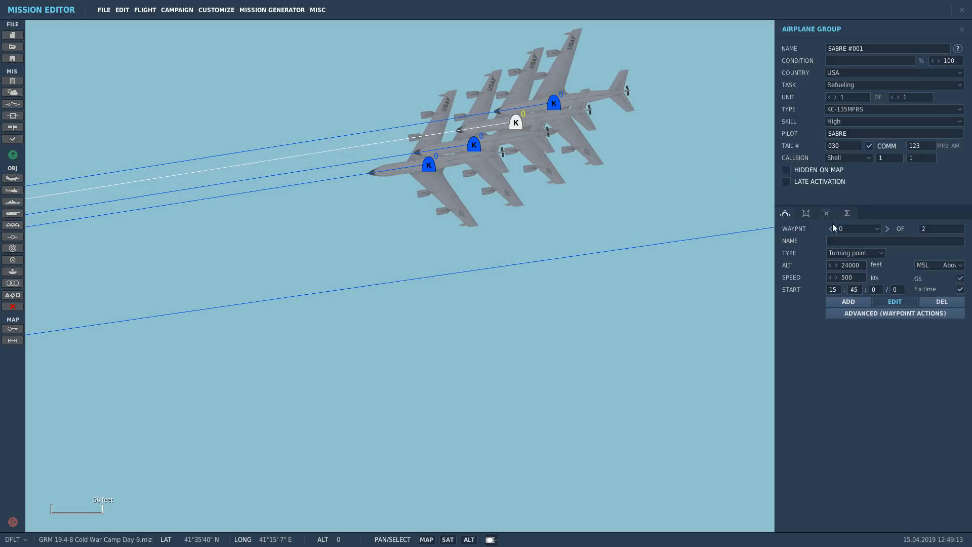
pyautogui.click(887, 229)
pyautogui.click(550, 127)
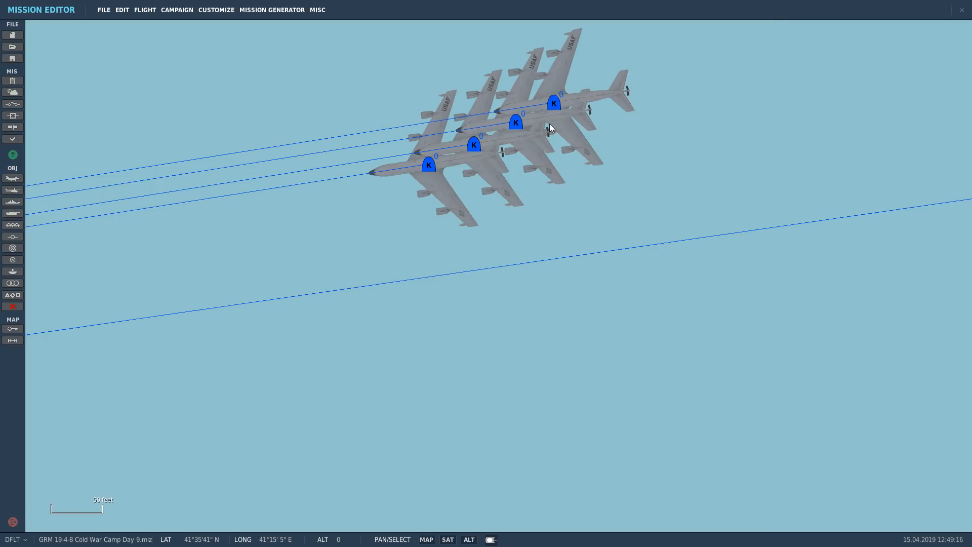
pyautogui.click(556, 103)
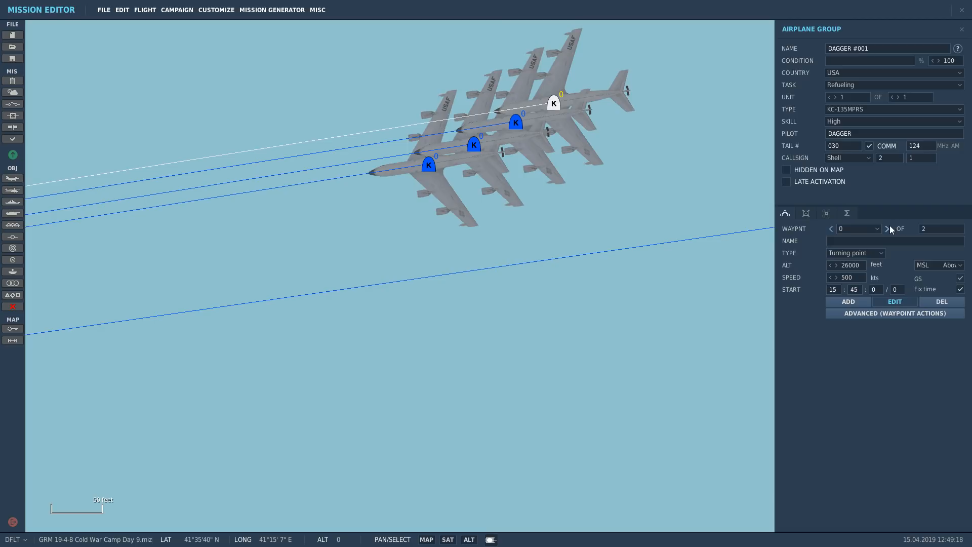
pyautogui.click(565, 218)
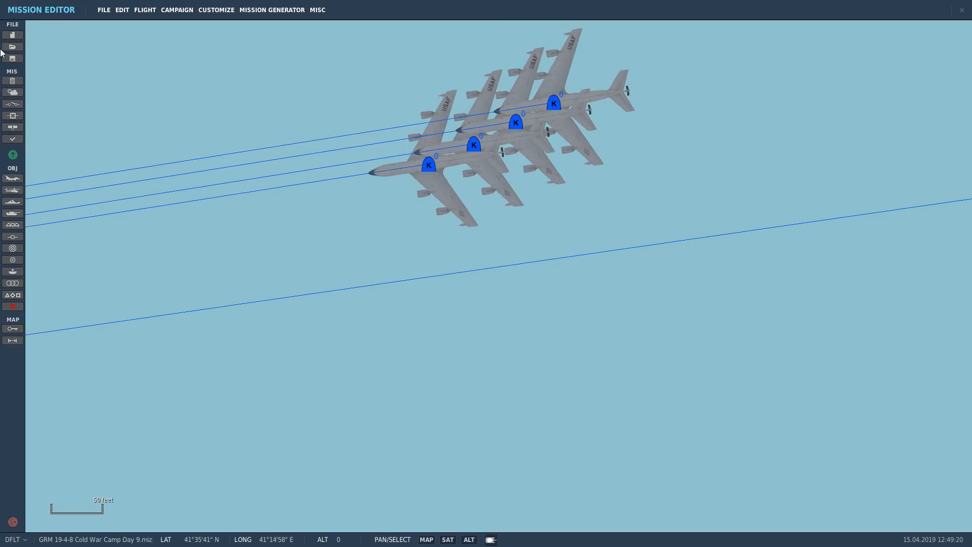
# Step: Run the mission as a spectator and bring up the HAMMER tanker in the external view
pyautogui.click(13, 155)
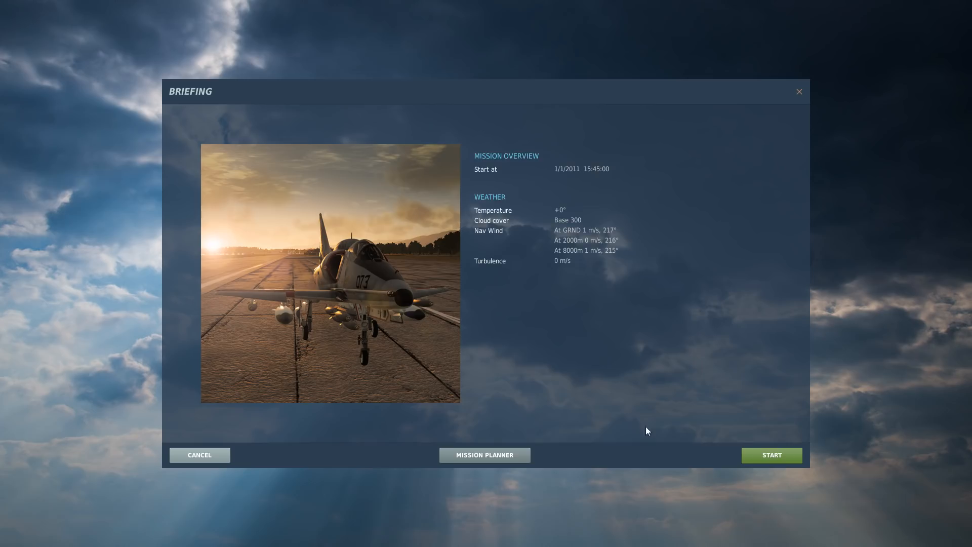
pyautogui.click(764, 451)
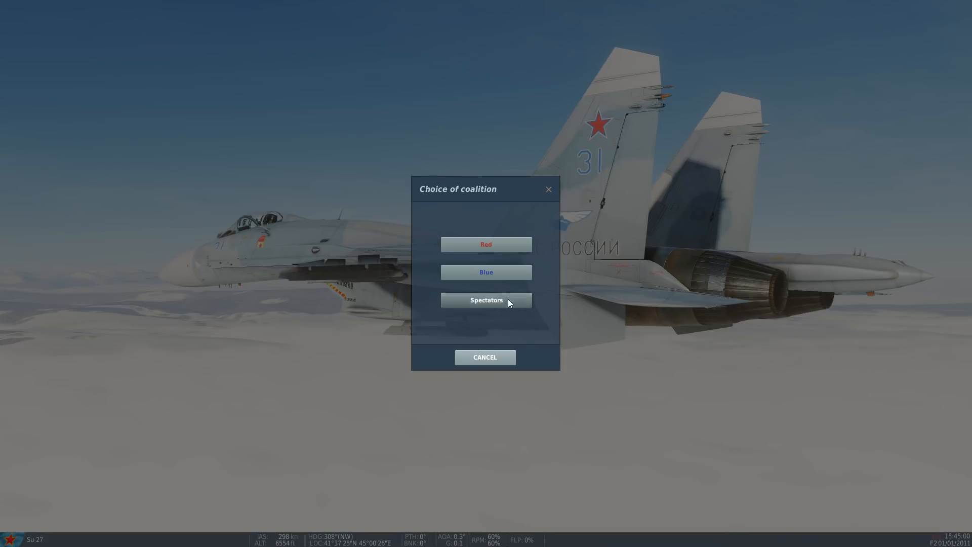
pyautogui.click(509, 301)
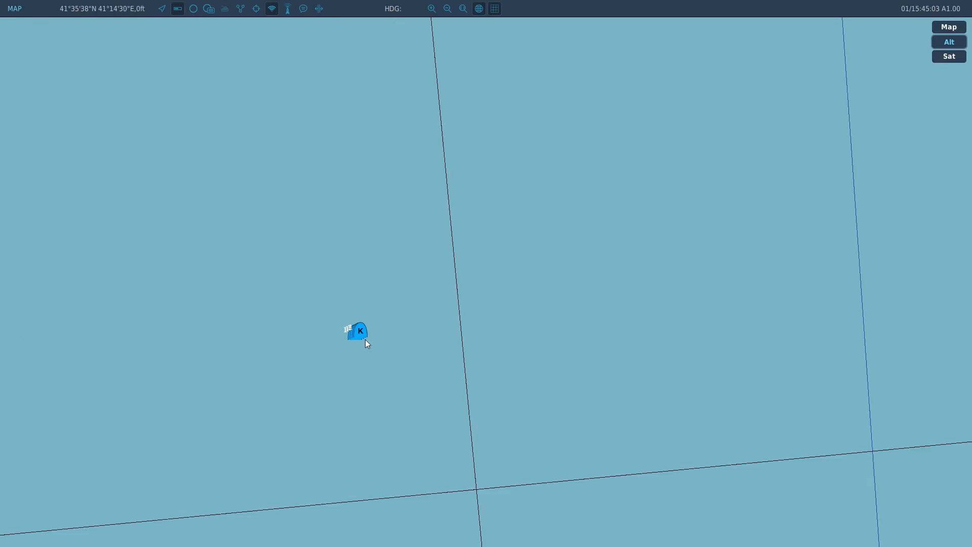
pyautogui.click(351, 335)
pyautogui.press('F2')
pyautogui.scroll(-10, 486, 273)
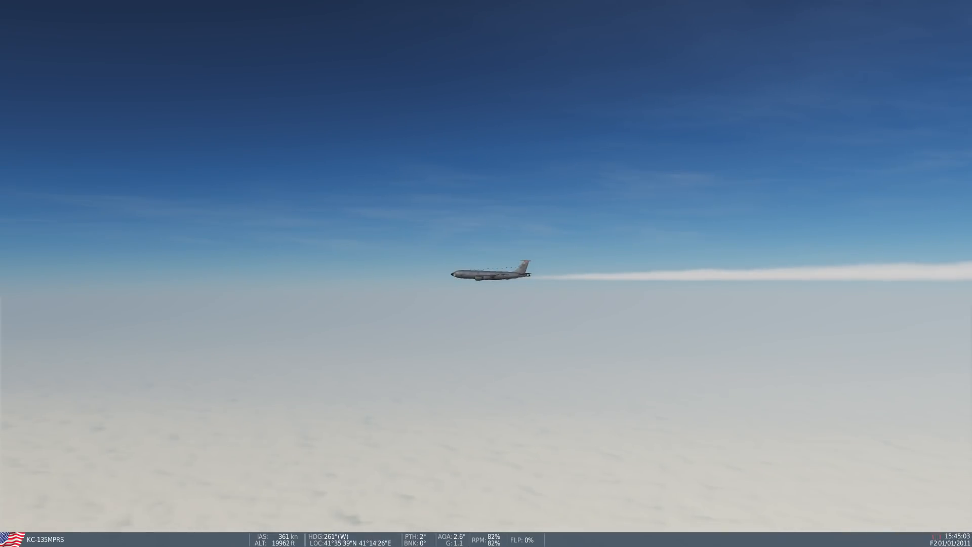
# Step: Watch the tanker's altitude and speed with time accelerated, and restore normal time
pyautogui.press('Pause')
pyautogui.hotkey('ctrl', 'z')
pyautogui.hotkey('ctrl', 'z')
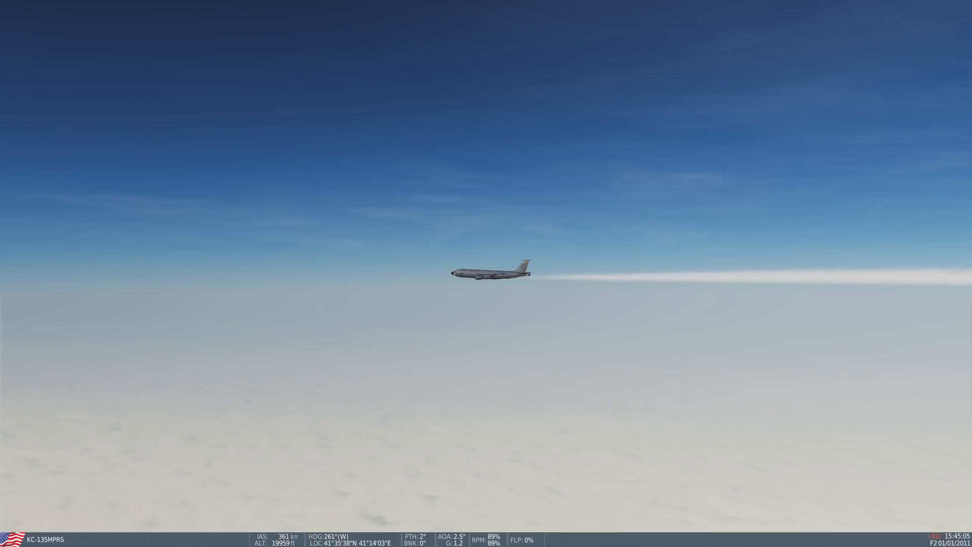
pyautogui.hotkey('ctrl', 'z')
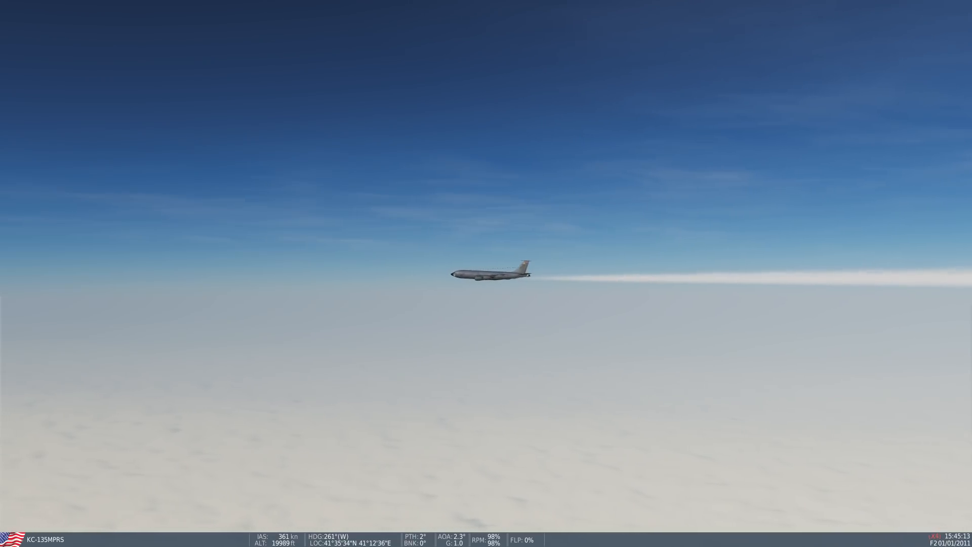
pyautogui.hotkey('shift', 'z')
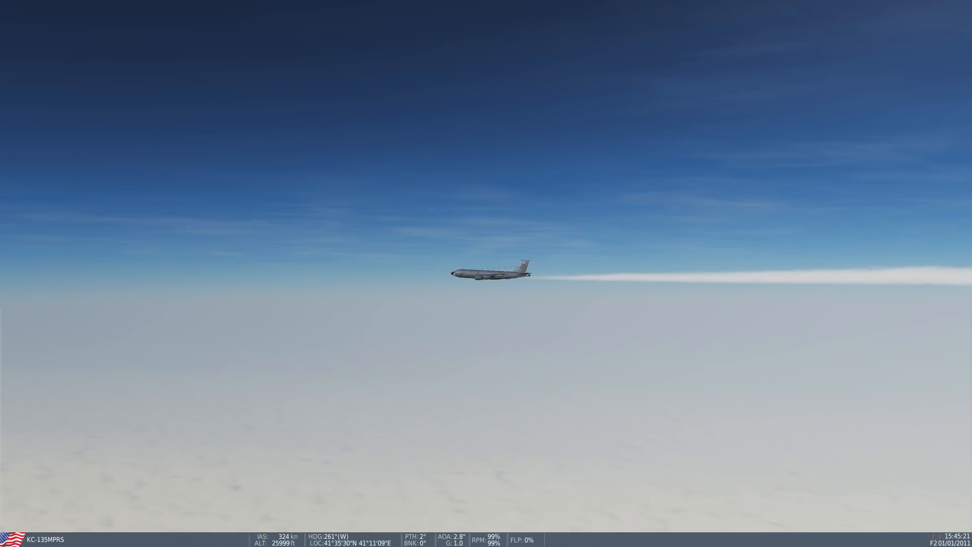
# Step: Cycle through the tankers in the external view and compare their altitude, indicated airspeed and vertical spacing
pyautogui.press('F2')
pyautogui.press('F2')
pyautogui.press('F2')
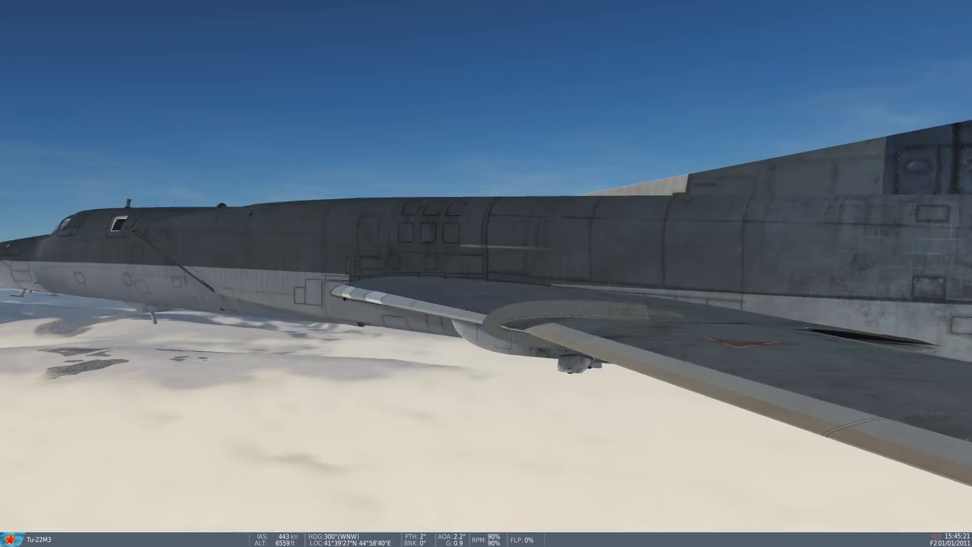
pyautogui.press('F2')
pyautogui.press('F2')
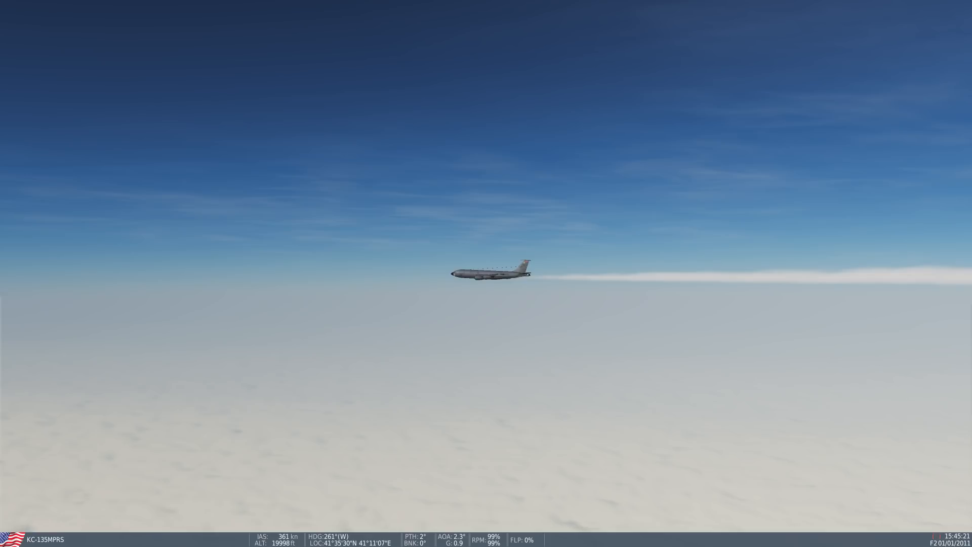
pyautogui.press('F2')
pyautogui.press('F2')
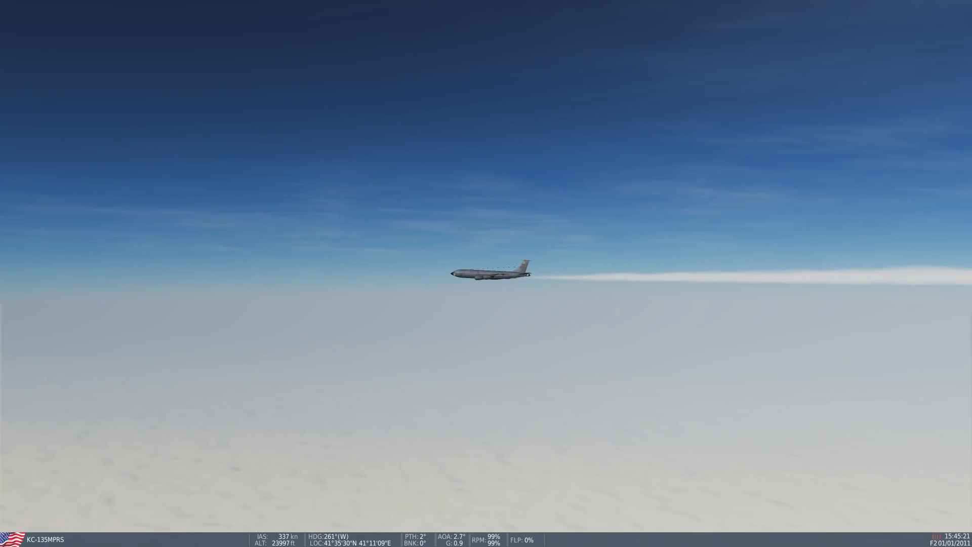
pyautogui.press('F2')
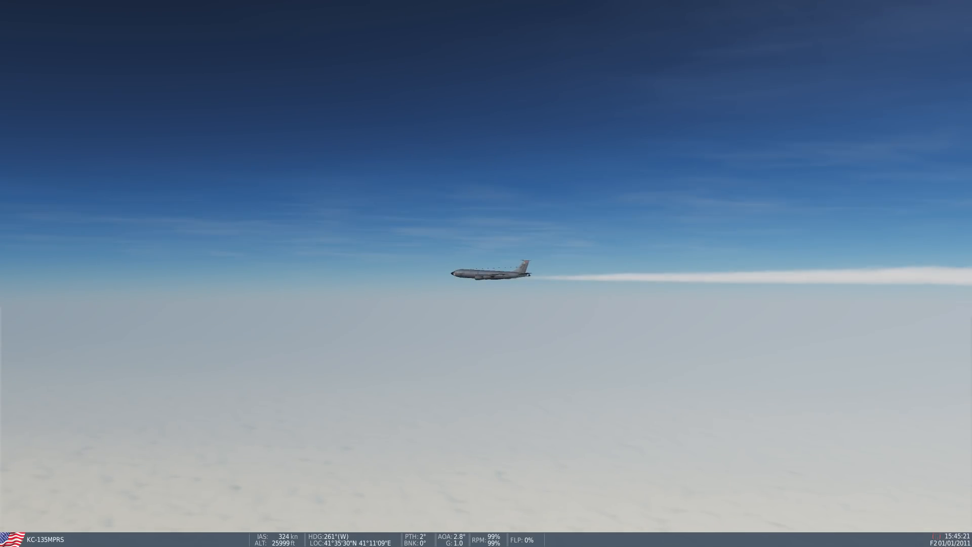
pyautogui.scroll(3, 486, 274)
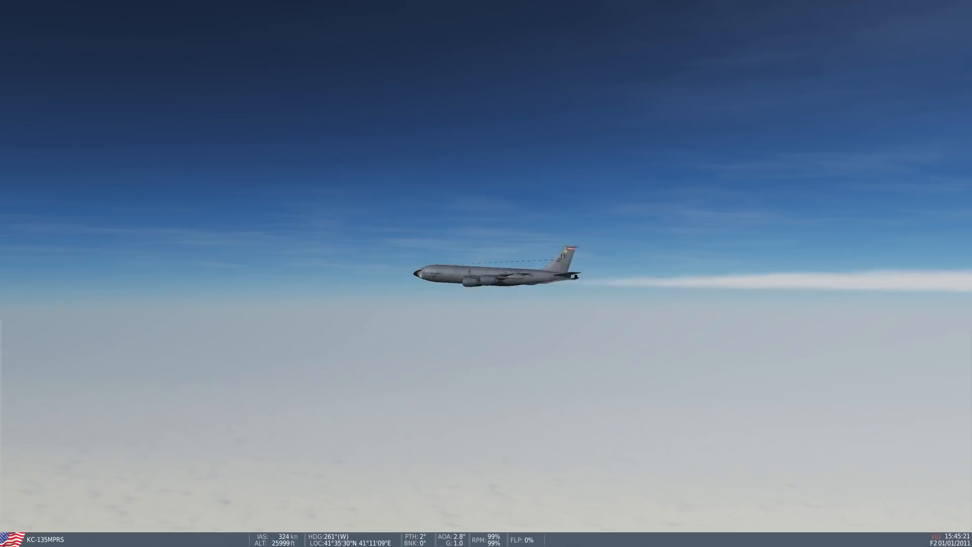
pyautogui.scroll(-12, 486, 274)
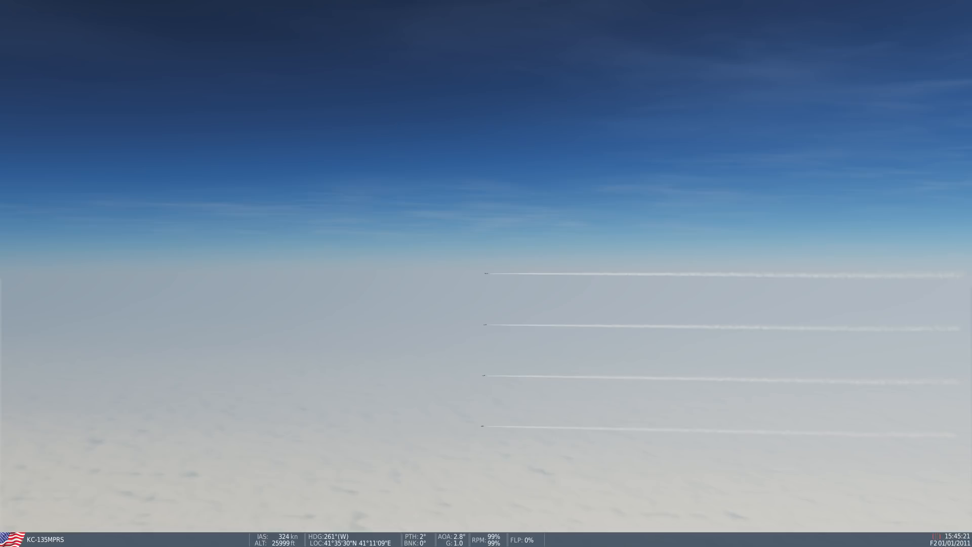
# Step: Compare the altitude and speed data of the tankers on the in-flight map, finishing with HAMMER
pyautogui.press('F10')
pyautogui.scroll(-4, 435, 363)
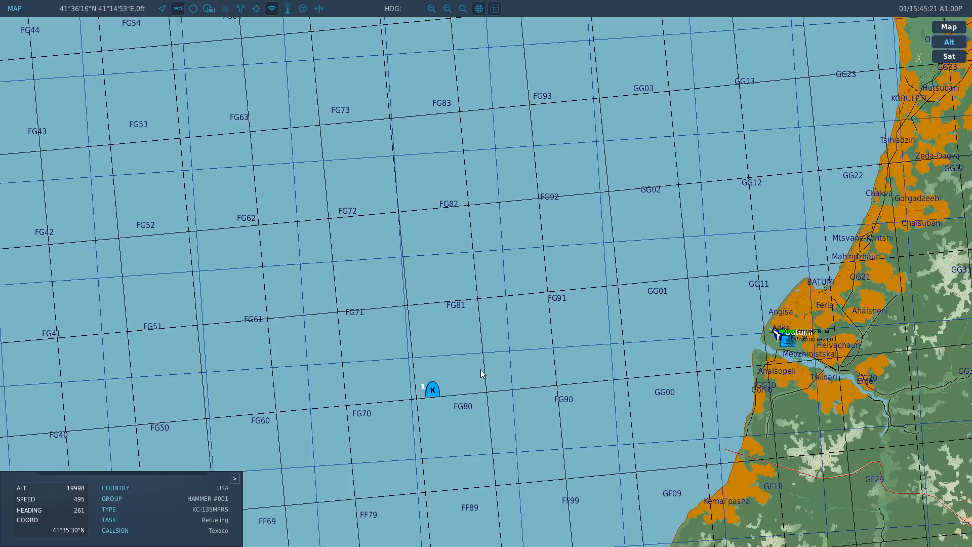
pyautogui.scroll(3, 456, 385)
pyautogui.scroll(5, 430, 397)
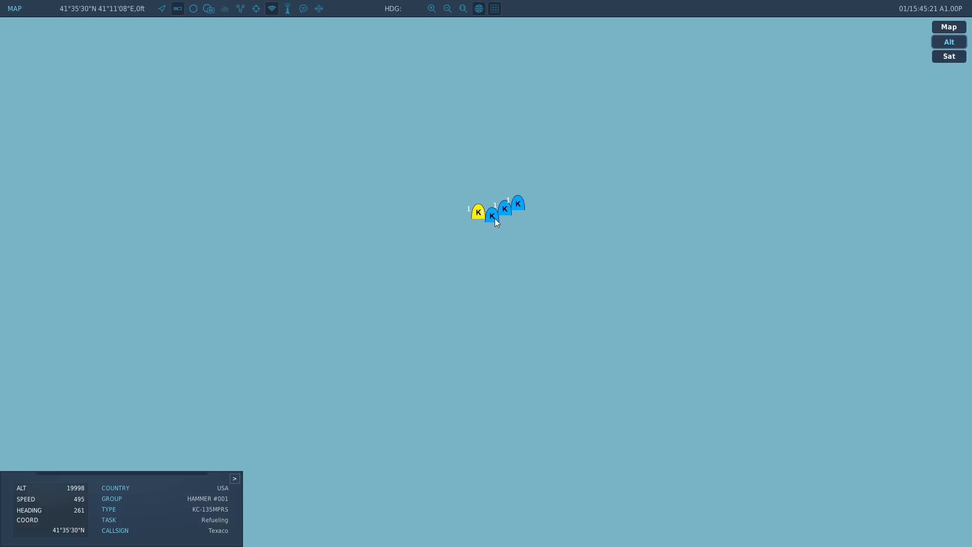
pyautogui.click(494, 218)
pyautogui.click(505, 212)
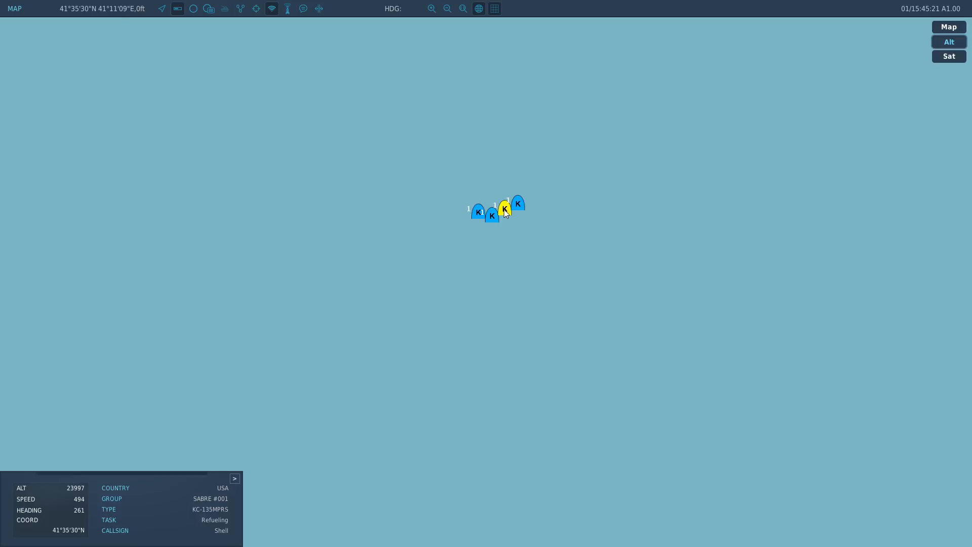
pyautogui.click(504, 213)
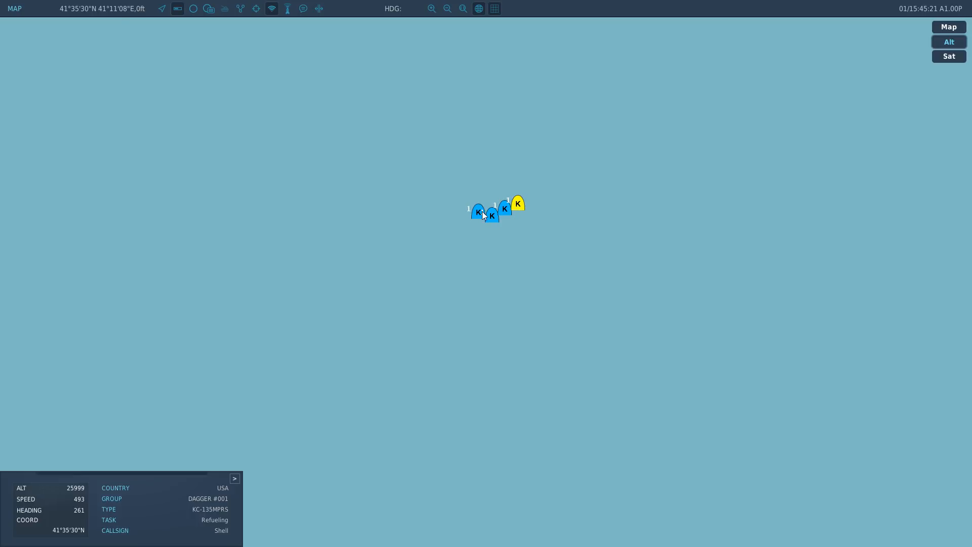
pyautogui.click(481, 212)
pyautogui.press('Pause')
pyautogui.press('Pause')
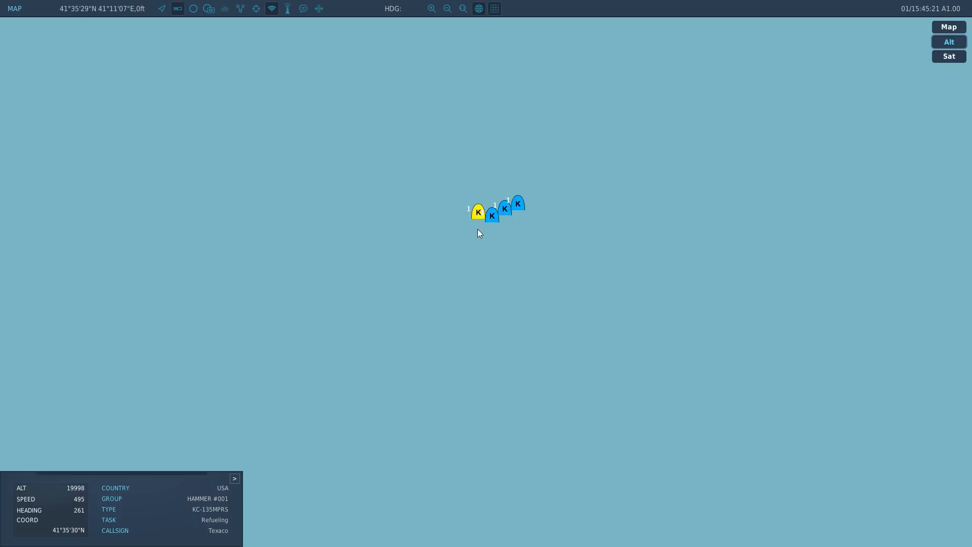
# Step: Quit the test mission and return to the mission editor
pyautogui.press('Escape')
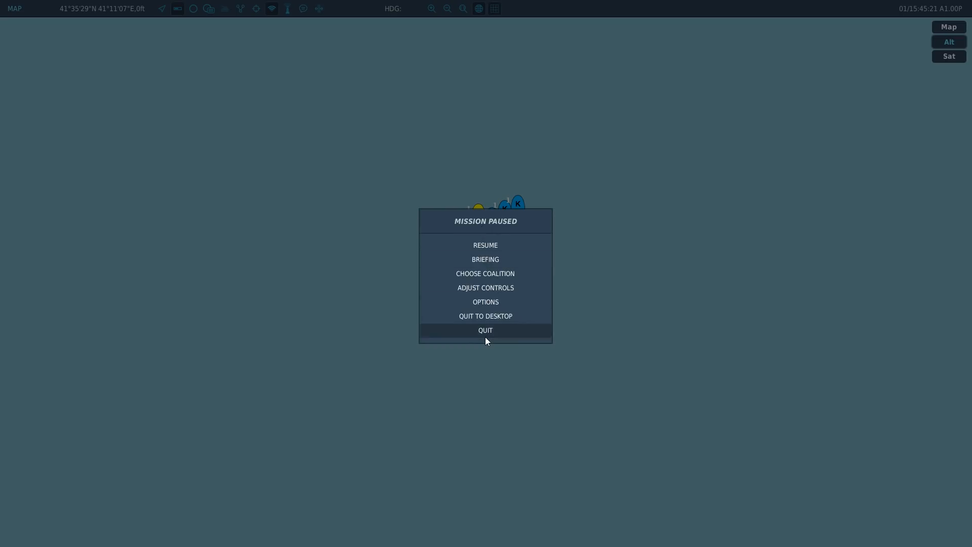
pyautogui.click(485, 331)
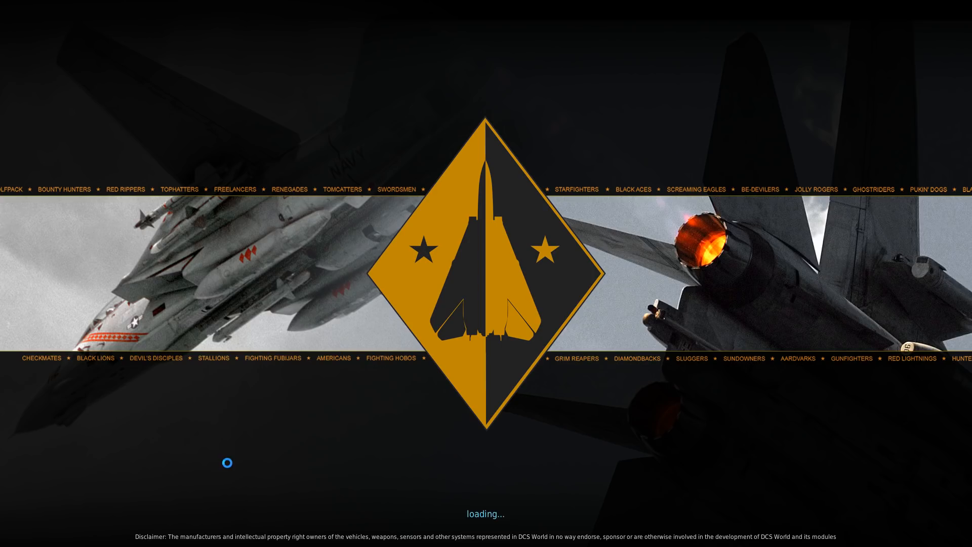
pyautogui.scroll(-3, 487, 296)
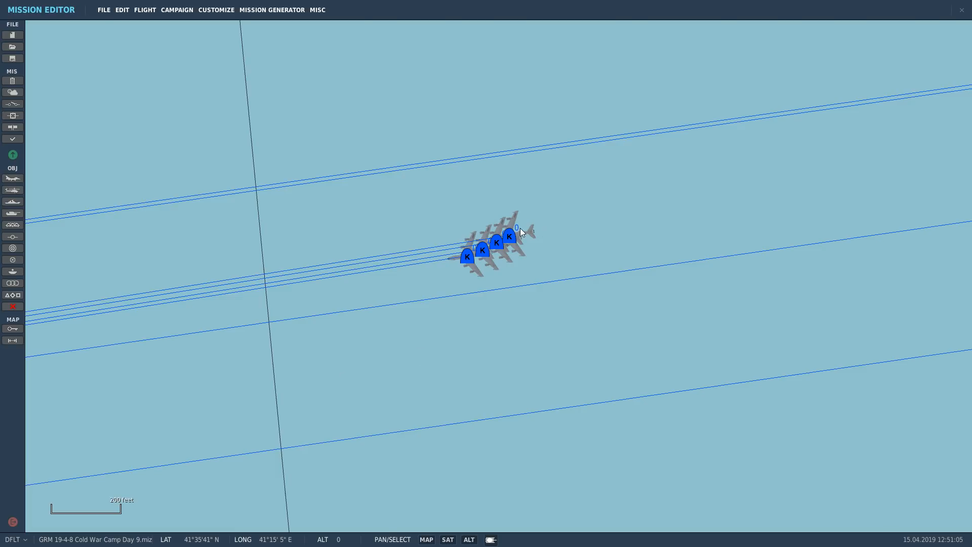
# Step: Review the HAMMER tanker's settings at waypoints 0 and 1 and its full route on the regional map
pyautogui.scroll(3, 521, 228)
pyautogui.scroll(3, 411, 279)
pyautogui.click(377, 303)
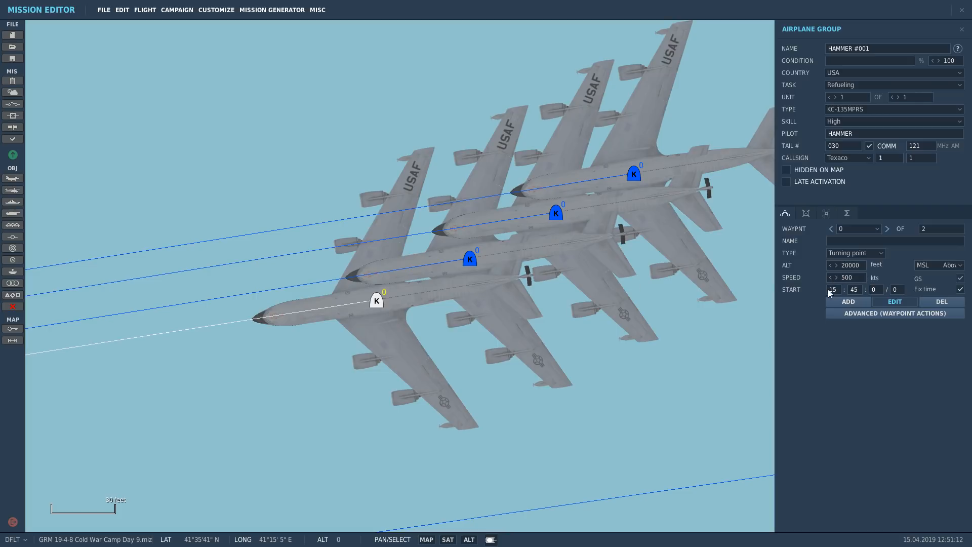
pyautogui.click(887, 229)
pyautogui.click(832, 228)
pyautogui.click(887, 229)
pyautogui.click(832, 229)
pyautogui.scroll(-10, 643, 250)
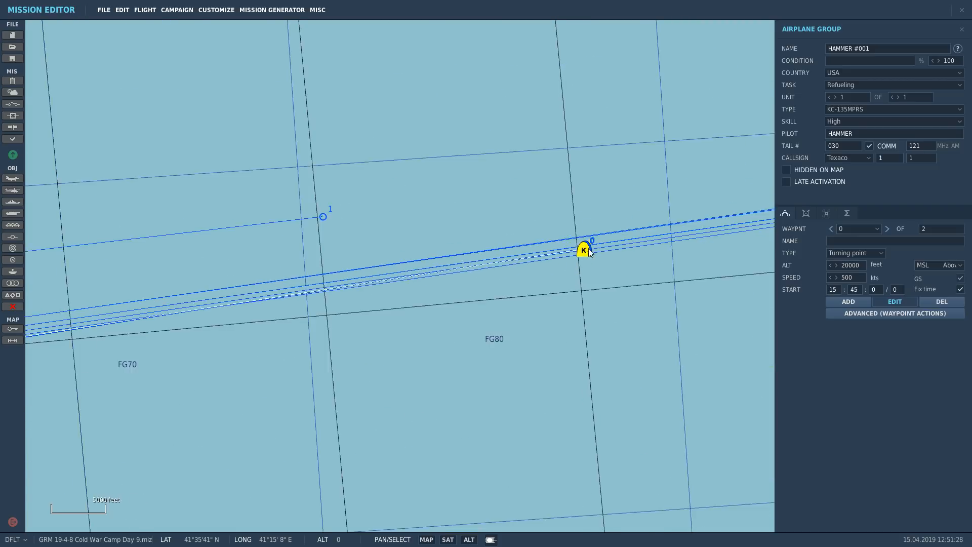
pyautogui.scroll(-8, 588, 251)
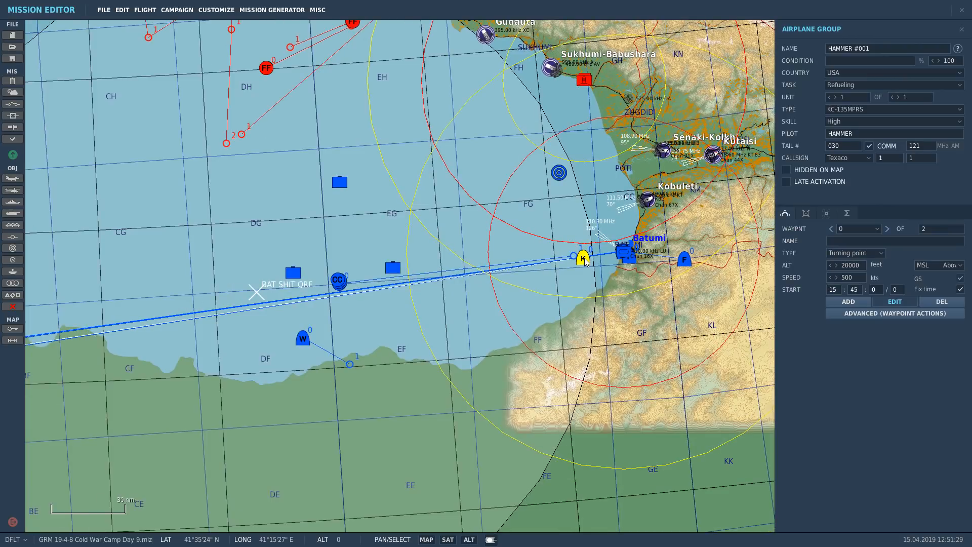
pyautogui.scroll(-1, 585, 260)
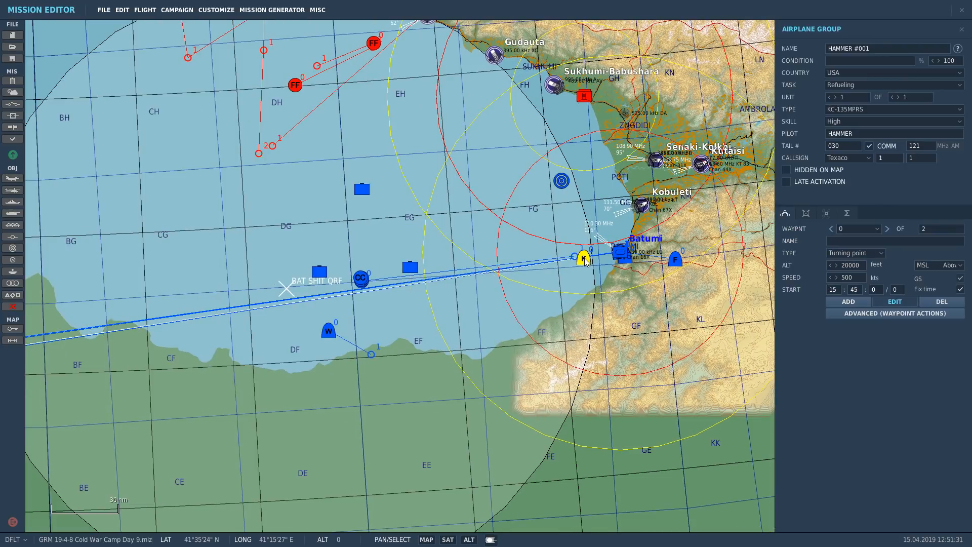
pyautogui.scroll(-2, 606, 289)
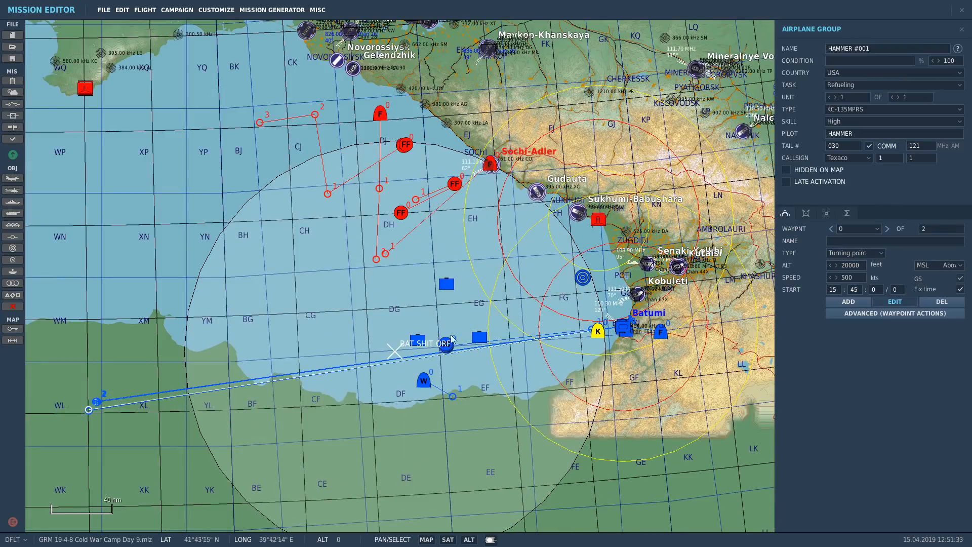
pyautogui.scroll(-1, 451, 338)
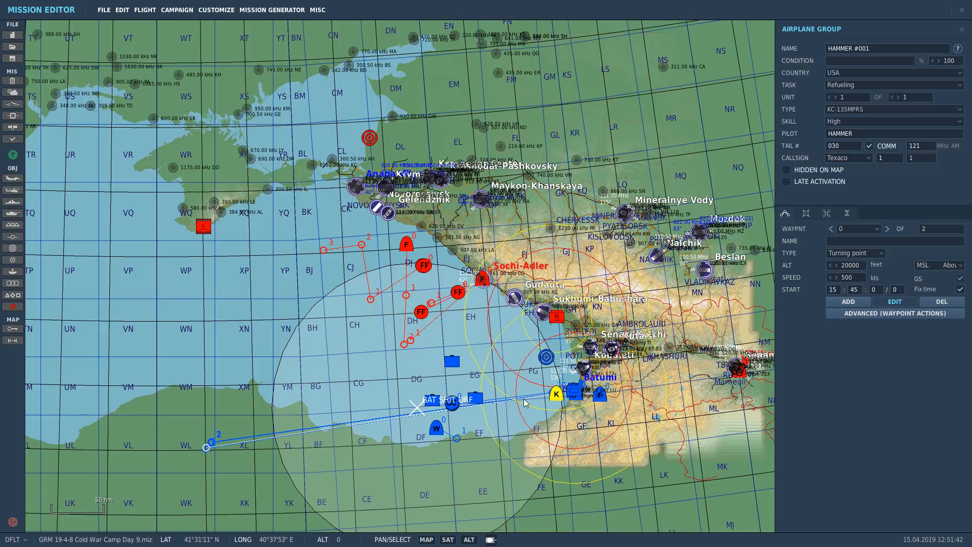
# Step: Measure the distance and bearing from the tankers' starting point to Batumi with the map tape
pyautogui.scroll(1, 531, 402)
pyautogui.scroll(14, 557, 403)
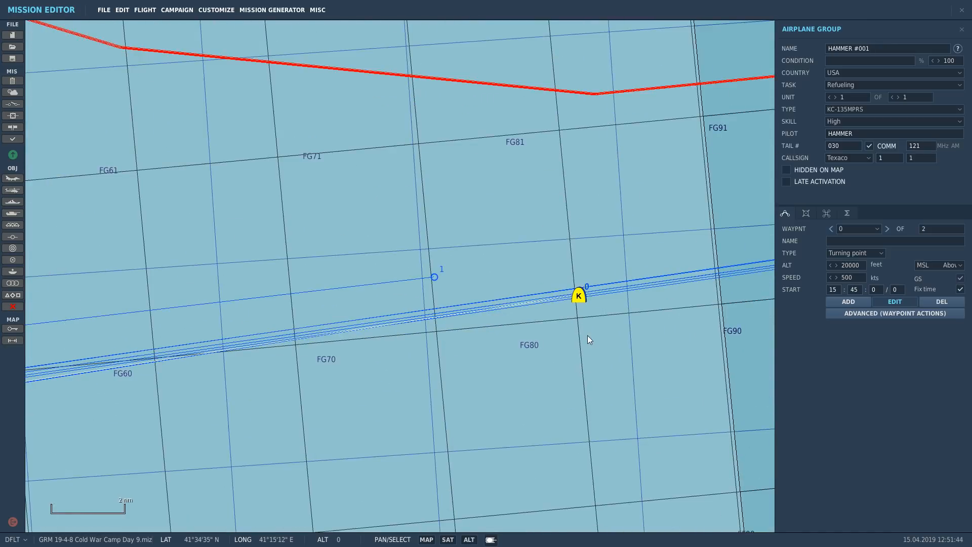
pyautogui.scroll(-6, 440, 332)
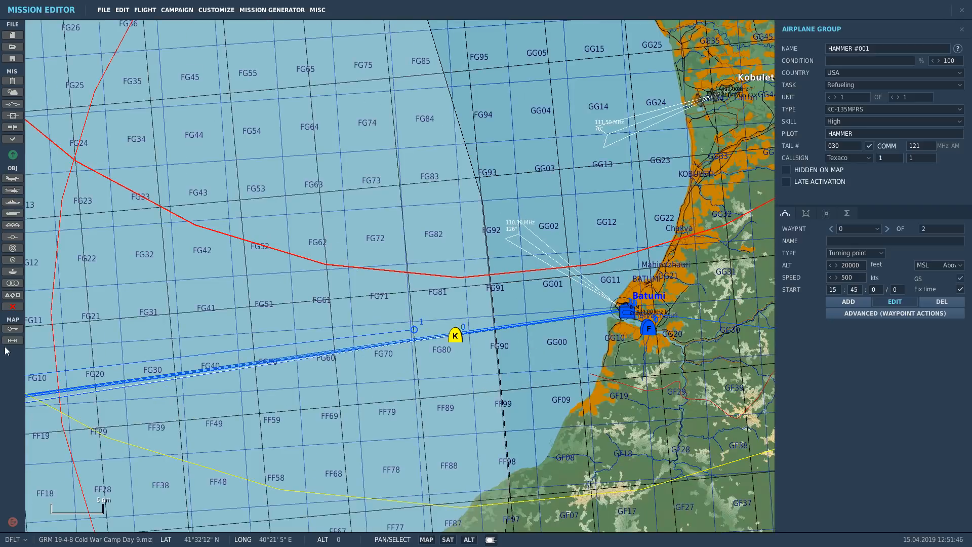
pyautogui.click(11, 341)
pyautogui.moveTo(476, 334); pyautogui.dragTo(633, 304)
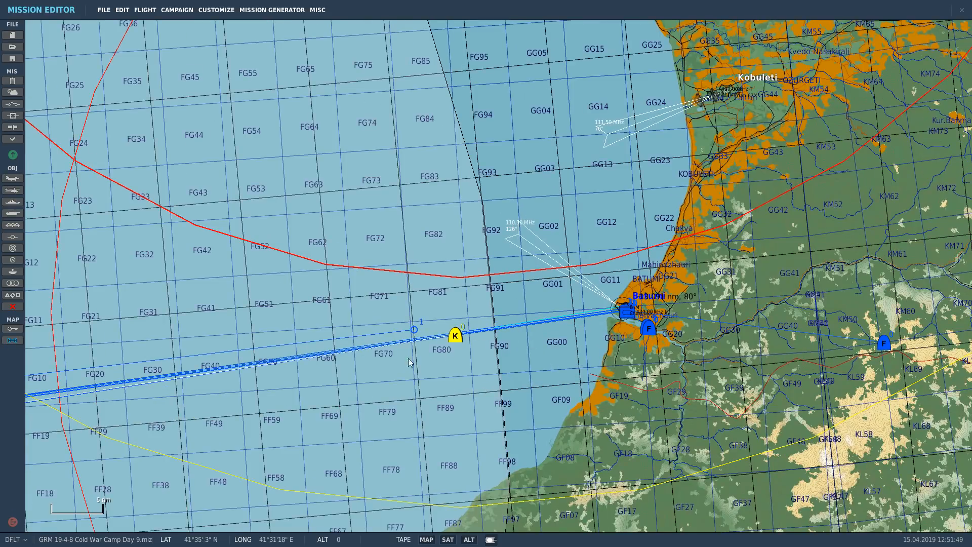
pyautogui.click(12, 341)
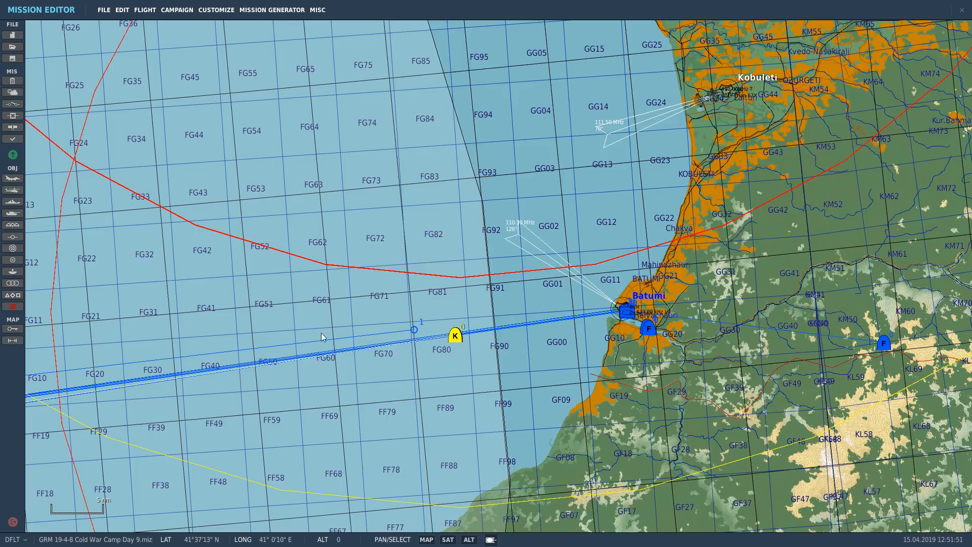
# Step: Set the HAMMER tanker's speed at waypoint 0 to 530 kts
pyautogui.scroll(1, 108, 354)
pyautogui.scroll(10, 557, 304)
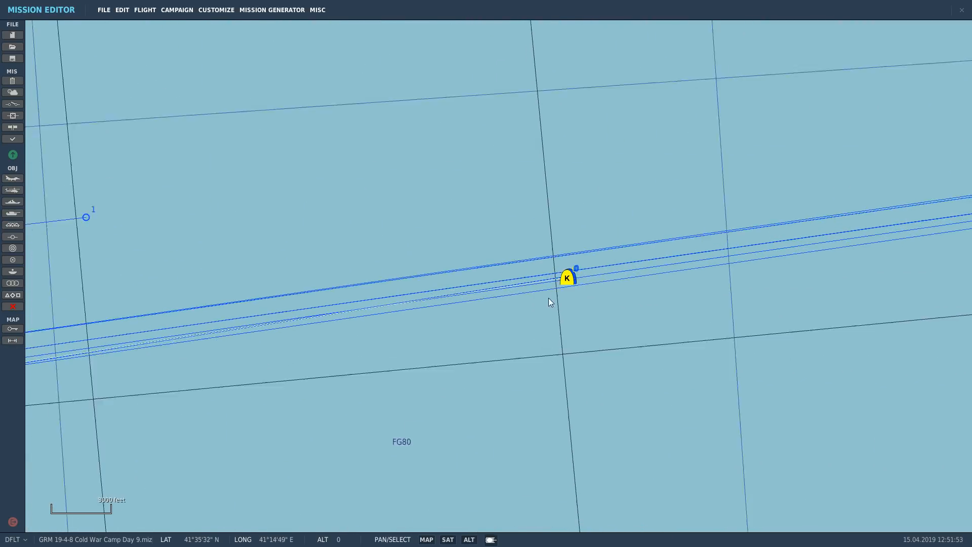
pyautogui.scroll(15, 564, 283)
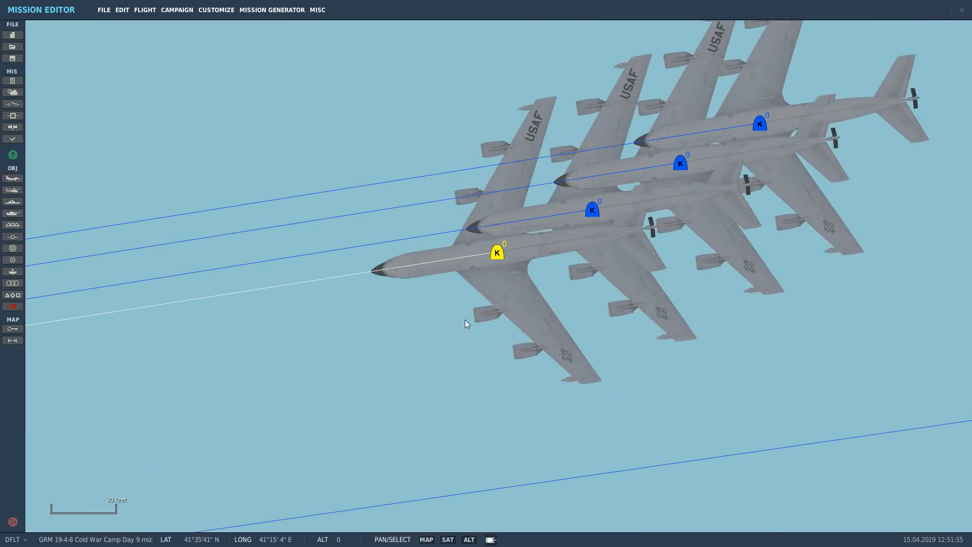
pyautogui.click(466, 292)
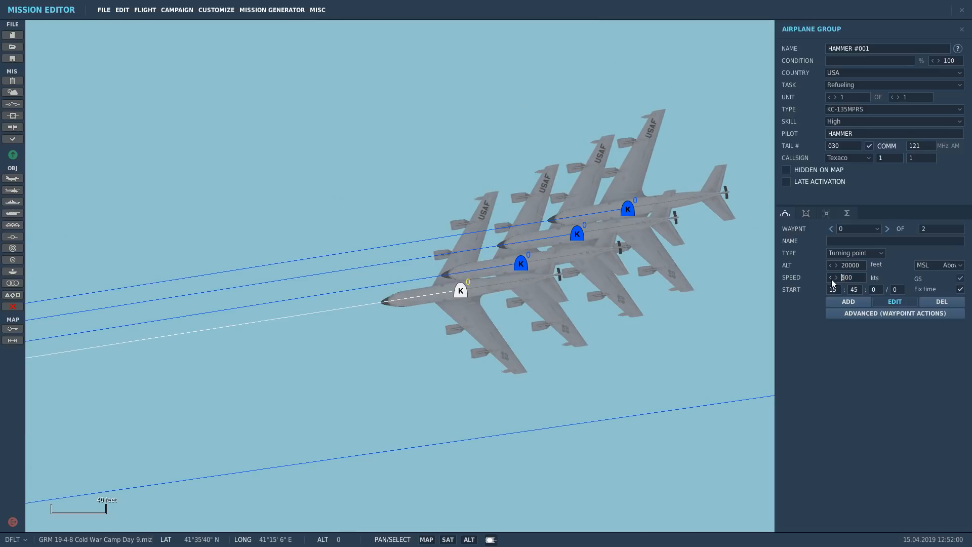
pyautogui.click(442, 327)
pyautogui.click(475, 291)
pyautogui.write('520')
pyautogui.write('5')
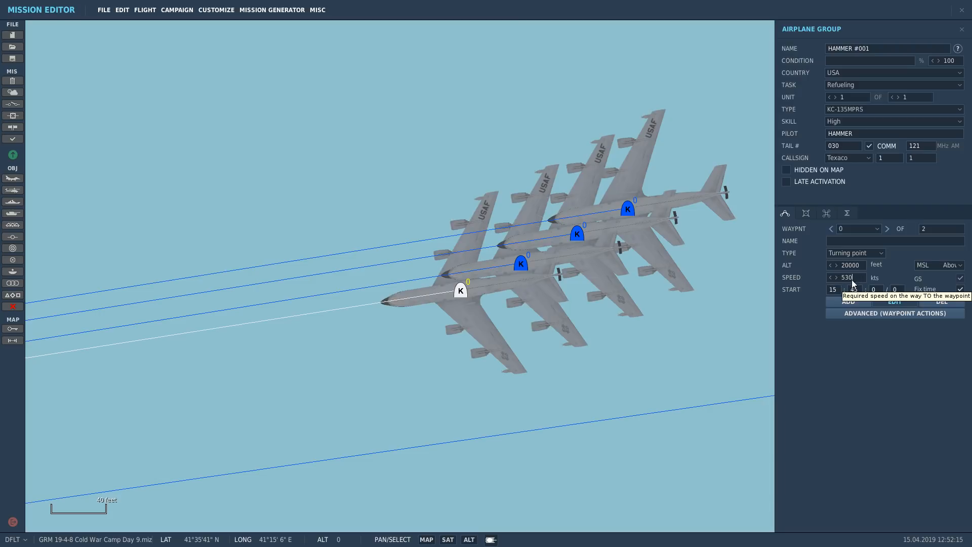
# Step: Set the waypoint 0 speed of the BUICK, SABRE and DAGGER tankers to 530 kts
pyautogui.doubleClick(854, 278)
pyautogui.click(518, 269)
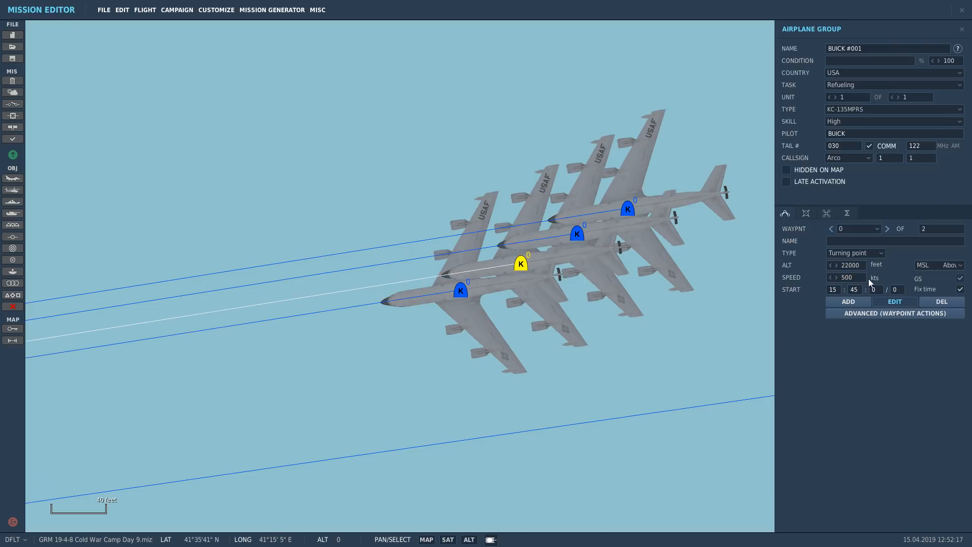
pyautogui.click(578, 234)
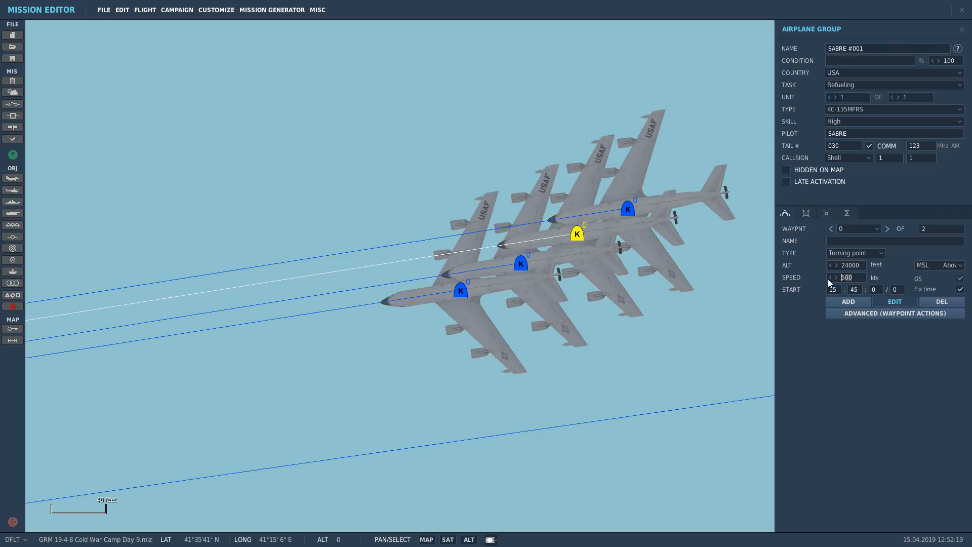
pyautogui.moveTo(829, 279); pyautogui.dragTo(819, 278)
pyautogui.write('530')
pyautogui.click(628, 210)
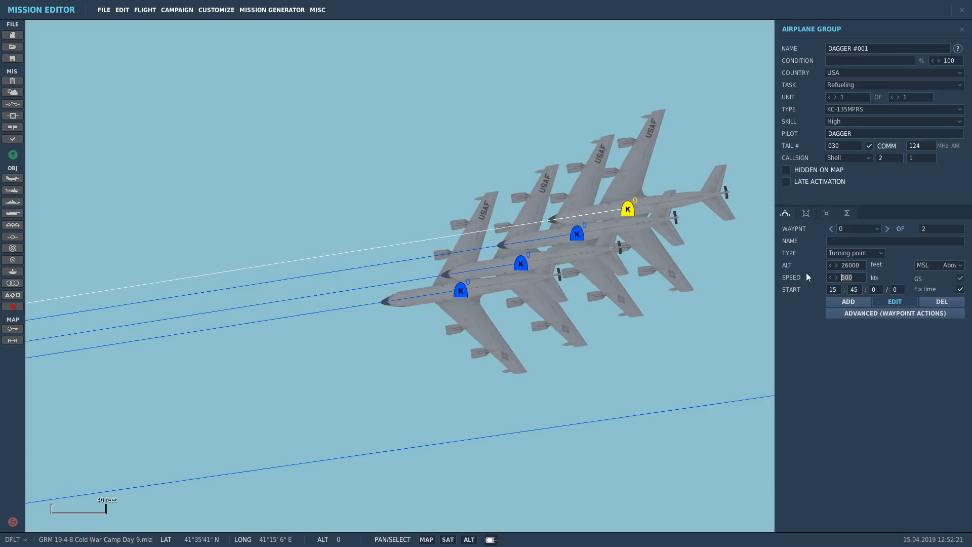
pyautogui.write('530')
pyautogui.click(656, 226)
# Step: Set the waypoint 1 speed of the DAGGER, SABRE, BUICK and HAMMER tankers to 530 kts
pyautogui.click(629, 210)
pyautogui.click(887, 229)
pyautogui.click(581, 233)
pyautogui.click(887, 229)
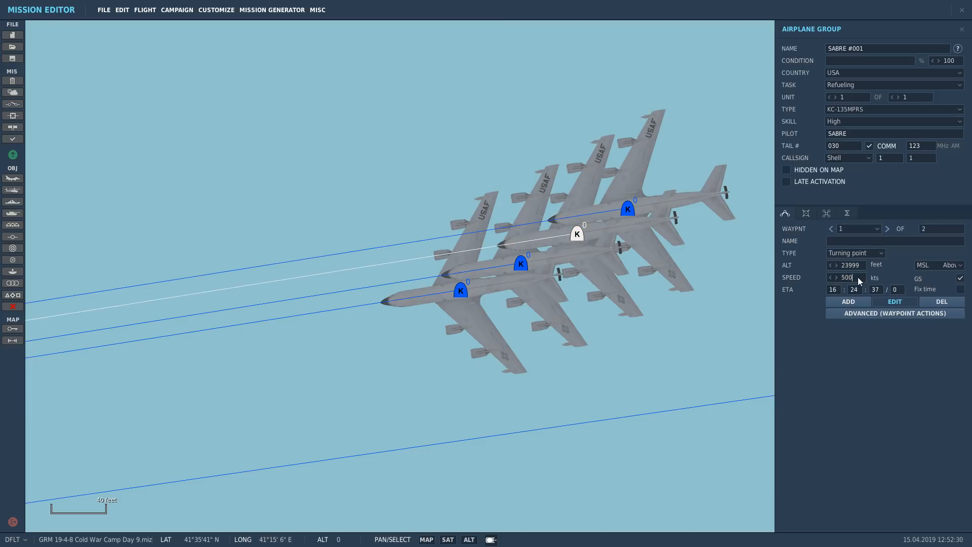
pyautogui.click(517, 274)
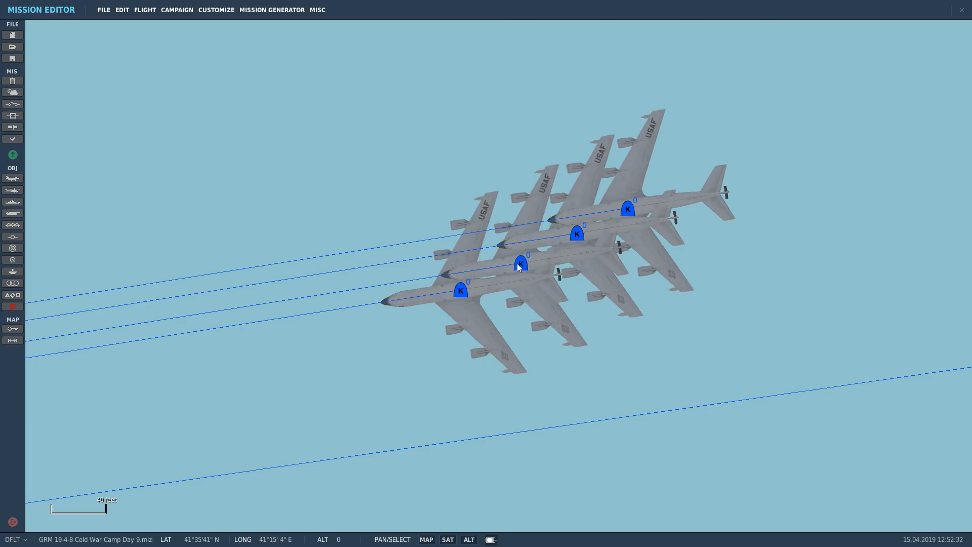
pyautogui.click(519, 267)
pyautogui.click(887, 229)
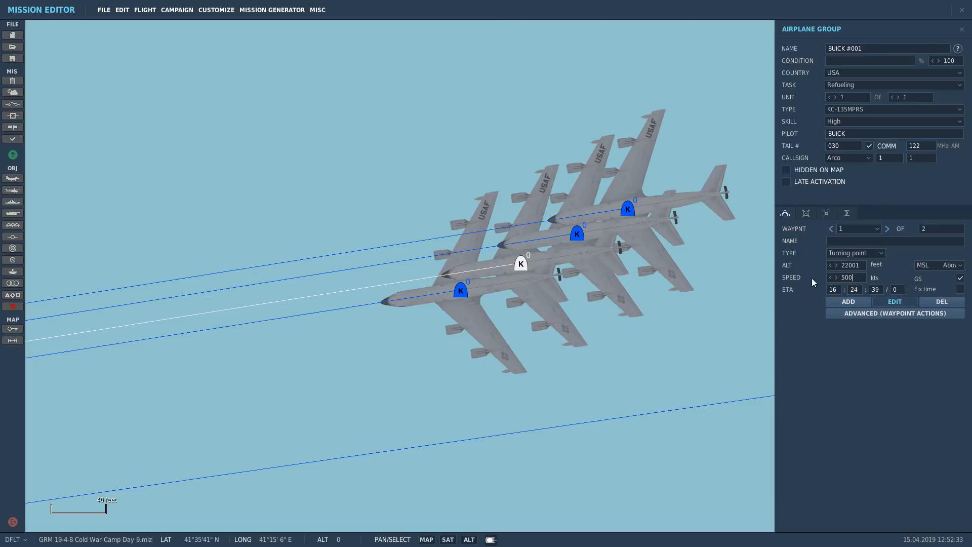
pyautogui.click(461, 291)
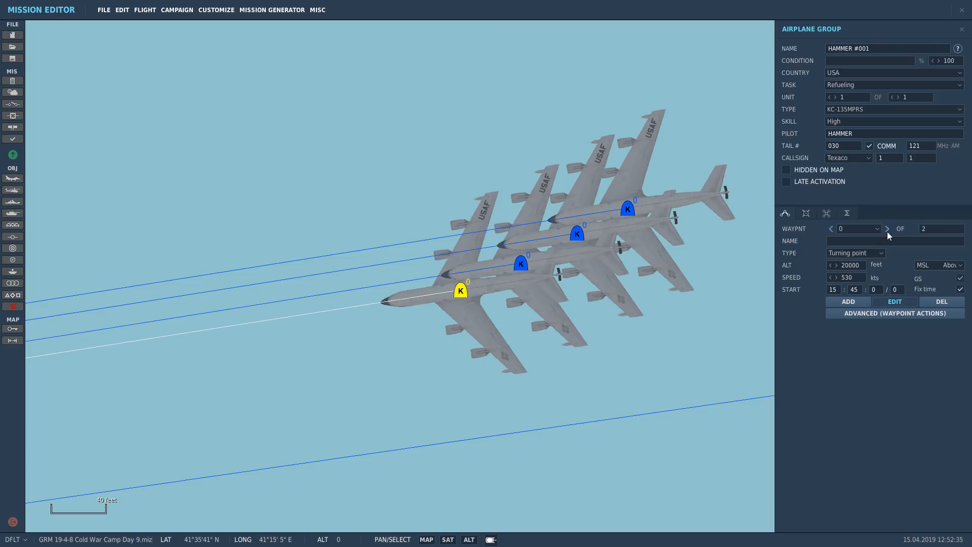
pyautogui.click(887, 230)
pyautogui.click(460, 302)
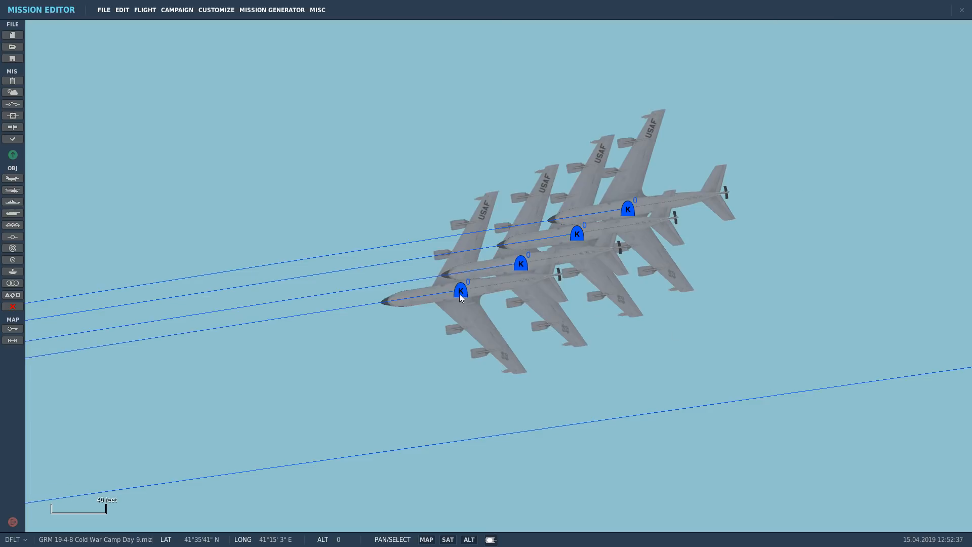
# Step: Check HAMMER's advanced waypoint 0 actions and change the speed of its circular Orbit task at waypoint 1
pyautogui.click(461, 293)
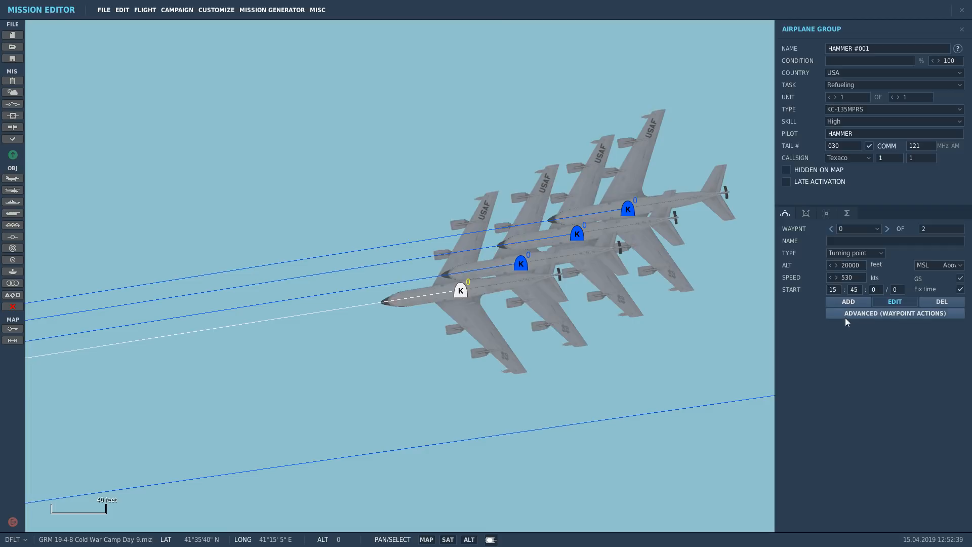
pyautogui.click(846, 317)
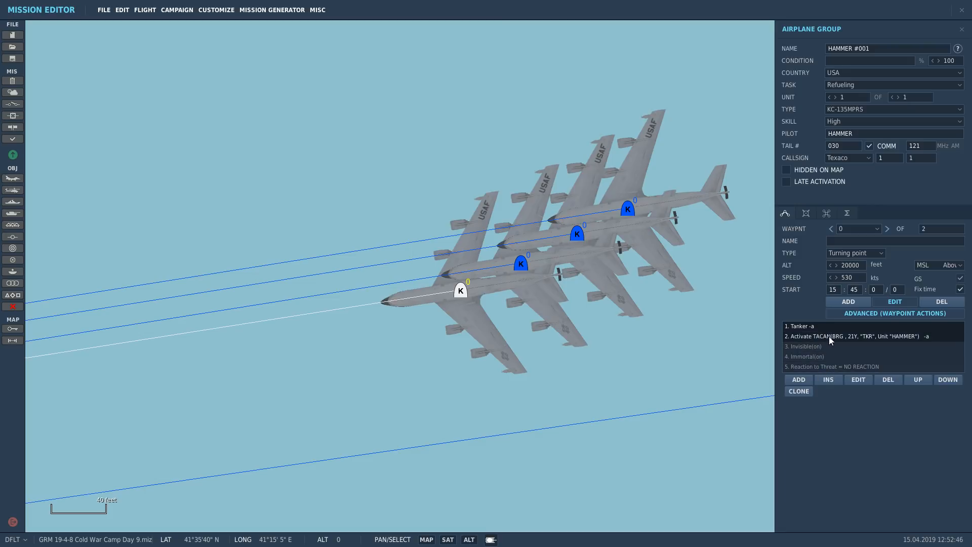
pyautogui.click(887, 228)
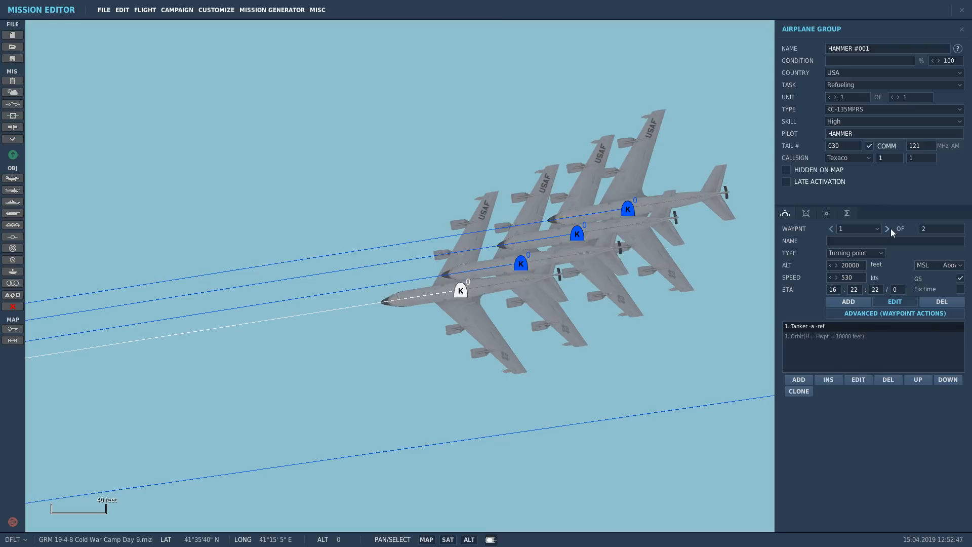
pyautogui.doubleClick(840, 336)
pyautogui.moveTo(674, 281); pyautogui.dragTo(625, 275)
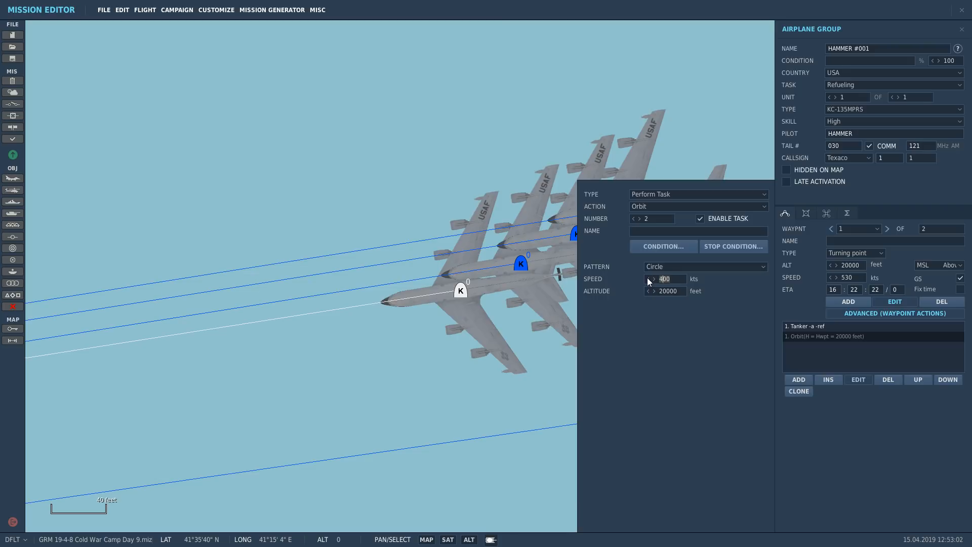
pyautogui.click(520, 313)
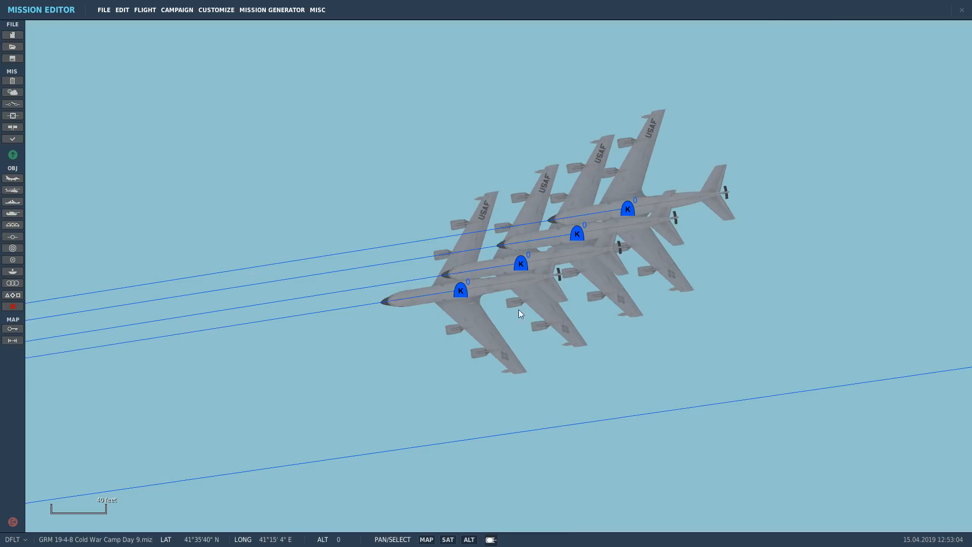
# Step: Set the speed of BUICK's Orbit task at waypoint 1 to 530 kts
pyautogui.click(520, 265)
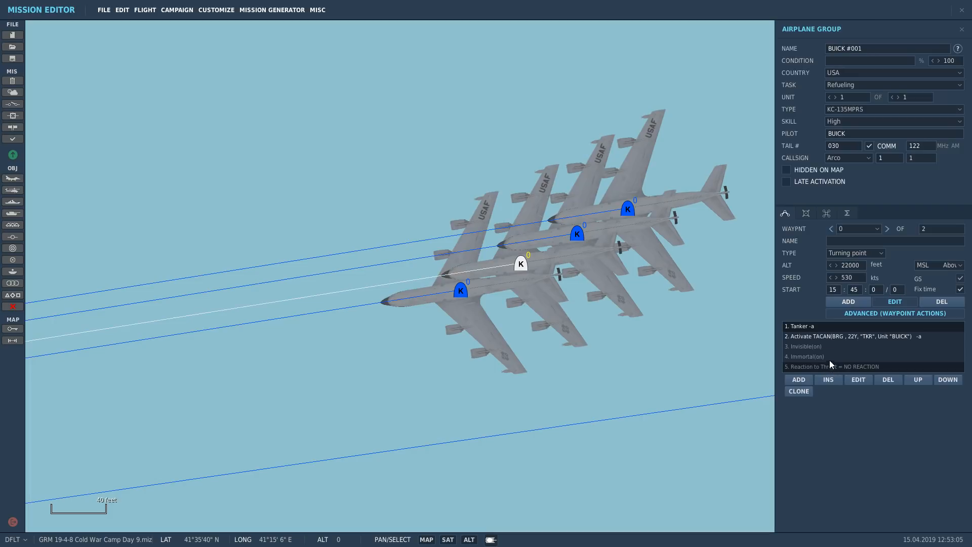
pyautogui.click(887, 229)
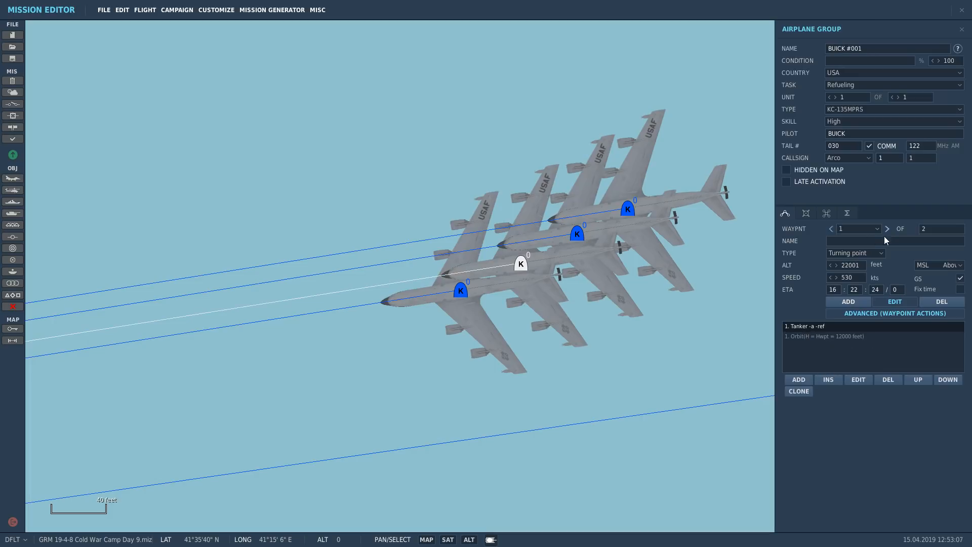
pyautogui.click(807, 326)
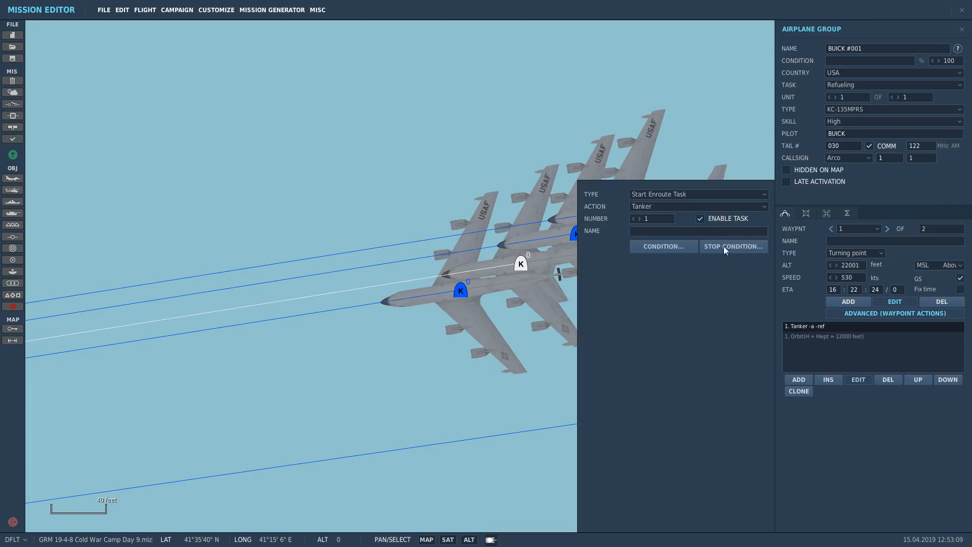
pyautogui.click(804, 336)
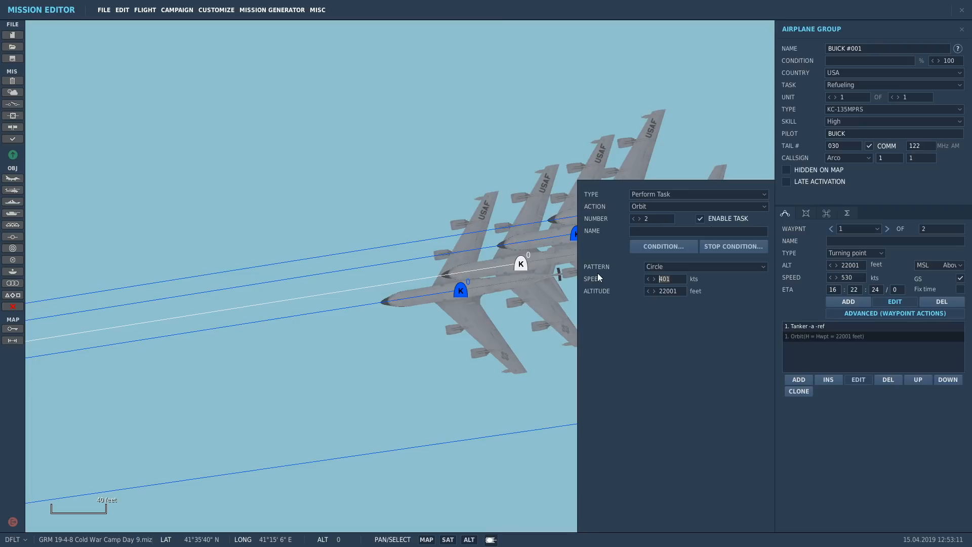
pyautogui.write('530')
pyautogui.click(536, 281)
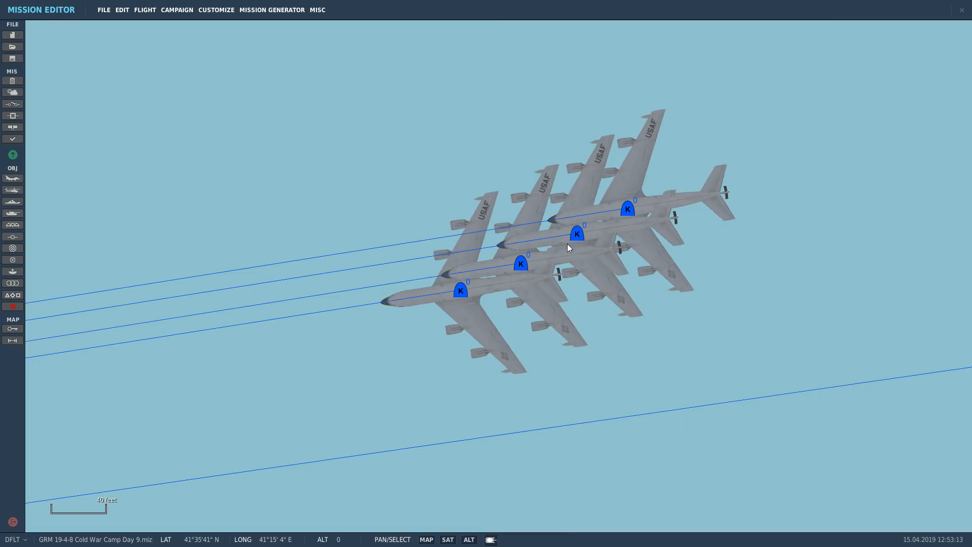
# Step: Set the speed of SABRE's Orbit task at waypoint 1 to 530 kts
pyautogui.click(577, 235)
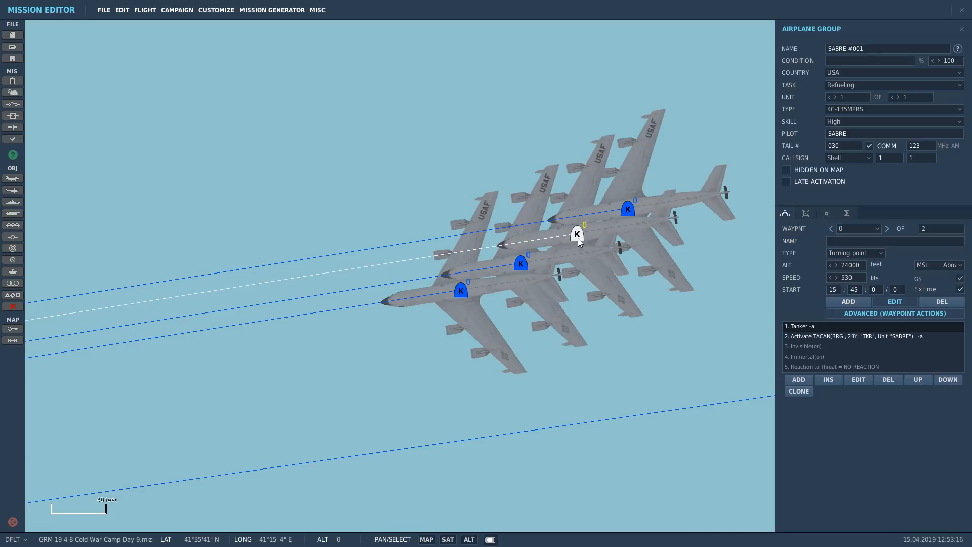
pyautogui.click(888, 229)
pyautogui.click(804, 338)
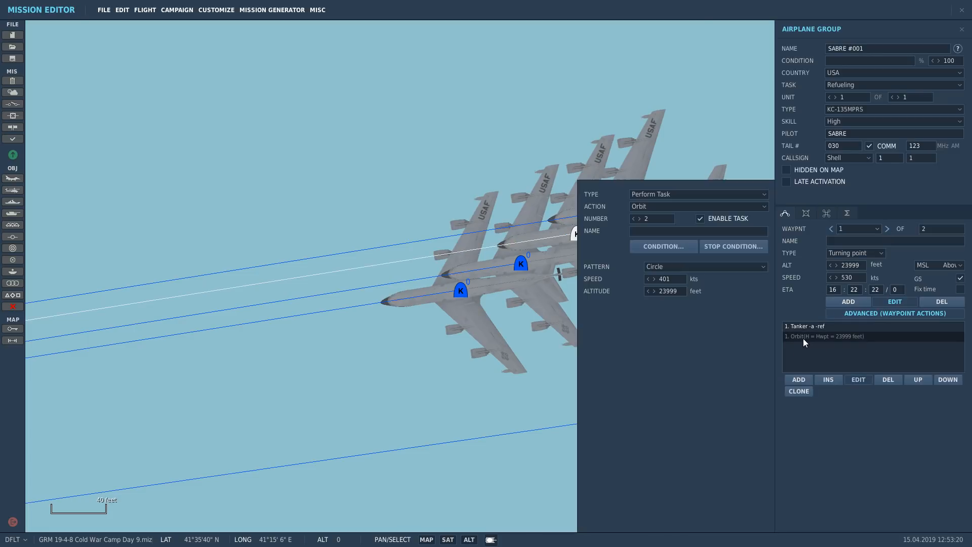
pyautogui.write('530')
pyautogui.press('Escape')
# Step: Edit the speed of DAGGER's circular Orbit task at waypoint 1
pyautogui.click(621, 213)
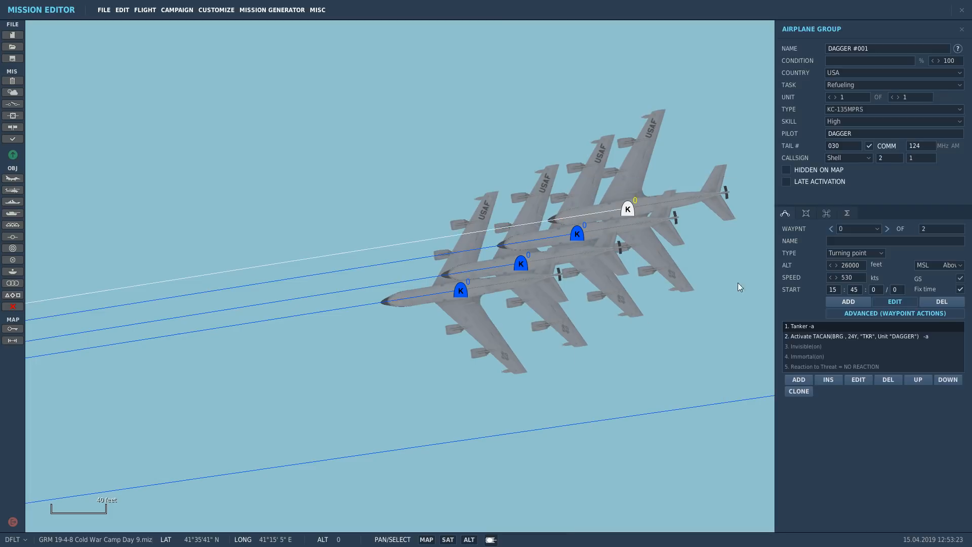
pyautogui.click(886, 231)
pyautogui.click(826, 339)
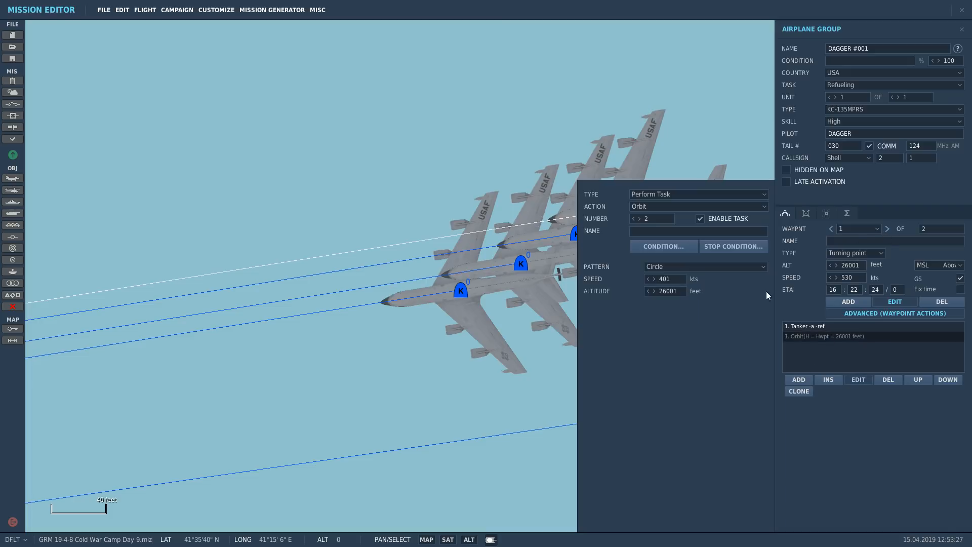
pyautogui.click(457, 348)
# Step: Move HAMMER's waypoint 2 into grid WL84, just east of the tankers' waypoint 1 markers
pyautogui.click(521, 264)
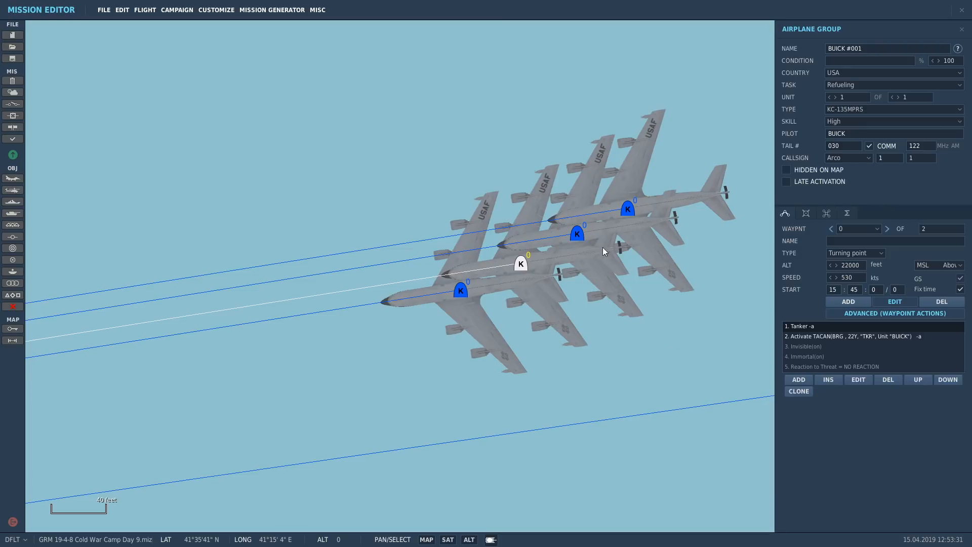
pyautogui.click(603, 274)
pyautogui.scroll(-15, 659, 355)
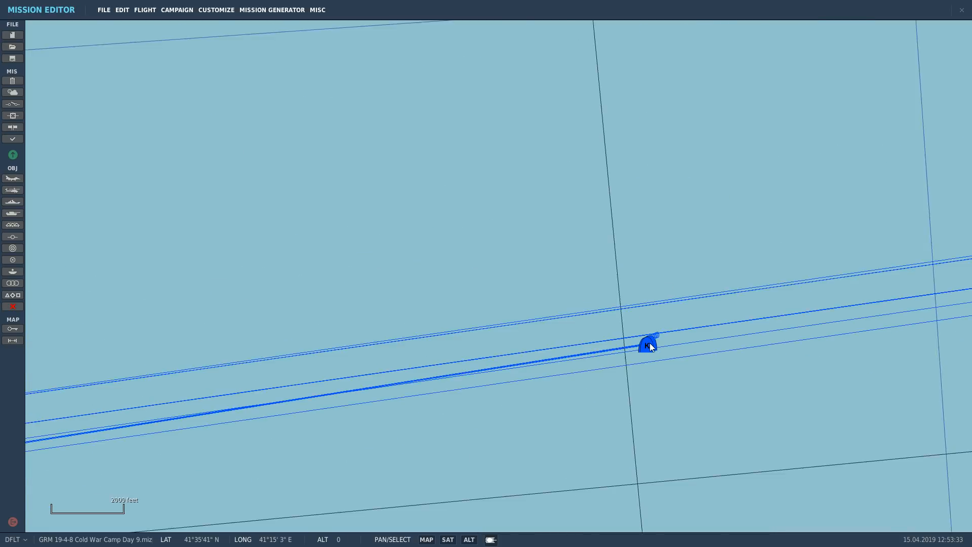
pyautogui.scroll(-6, 665, 357)
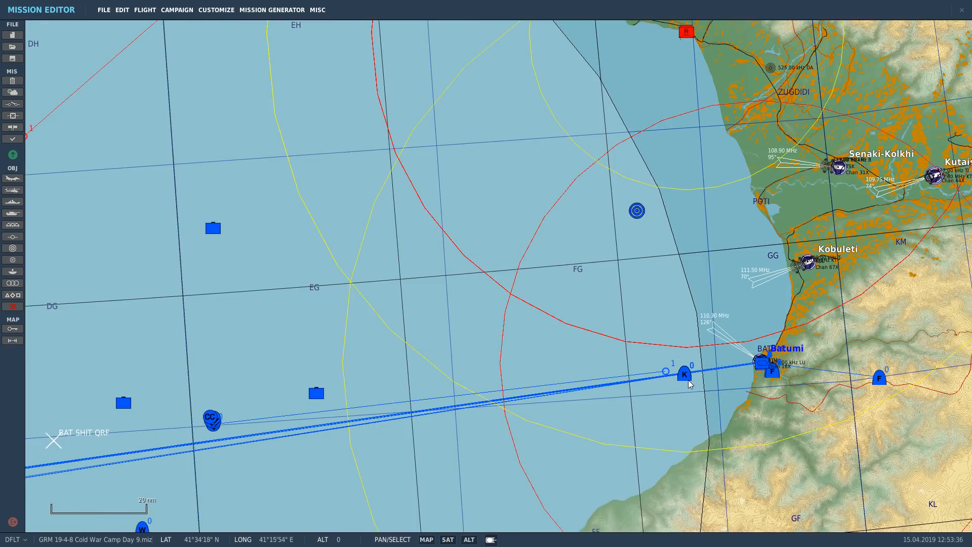
pyautogui.scroll(-6, 692, 385)
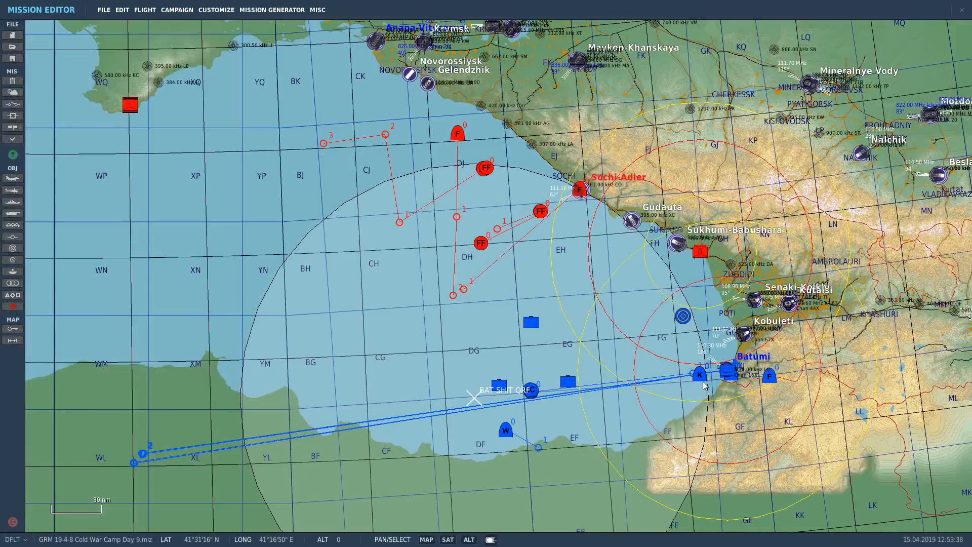
pyautogui.scroll(10, 47, 482)
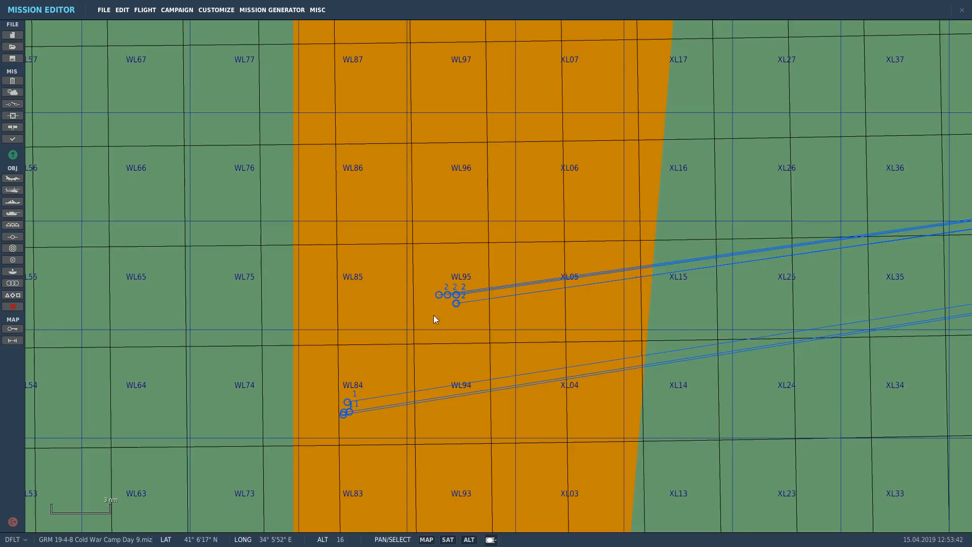
pyautogui.moveTo(457, 305); pyautogui.dragTo(372, 404)
pyautogui.scroll(8, 348, 422)
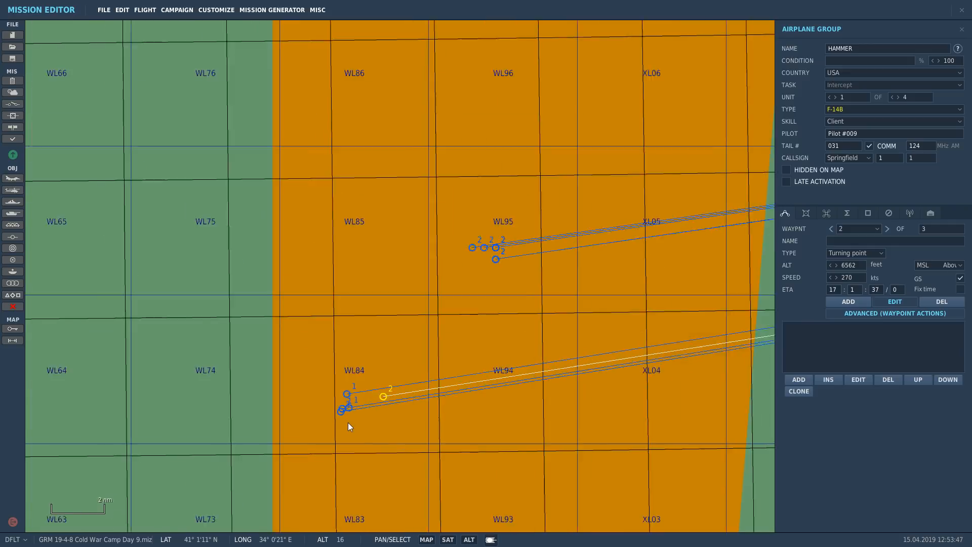
# Step: Stack the other tankers' waypoint 1 markers on BUICK's waypoint 1 in grid WL84
pyautogui.scroll(1, 332, 395)
pyautogui.click(326, 370)
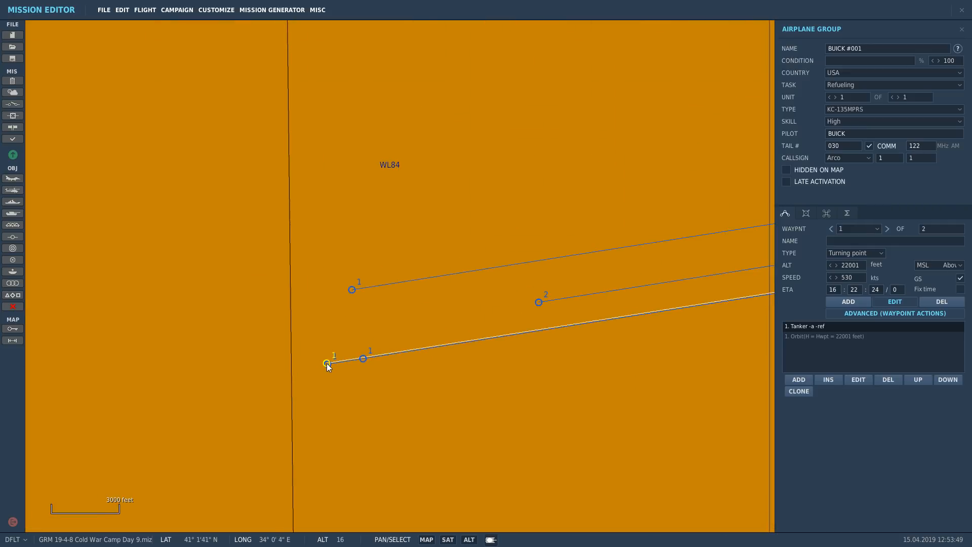
pyautogui.scroll(2, 327, 366)
pyautogui.moveTo(328, 359); pyautogui.dragTo(330, 363)
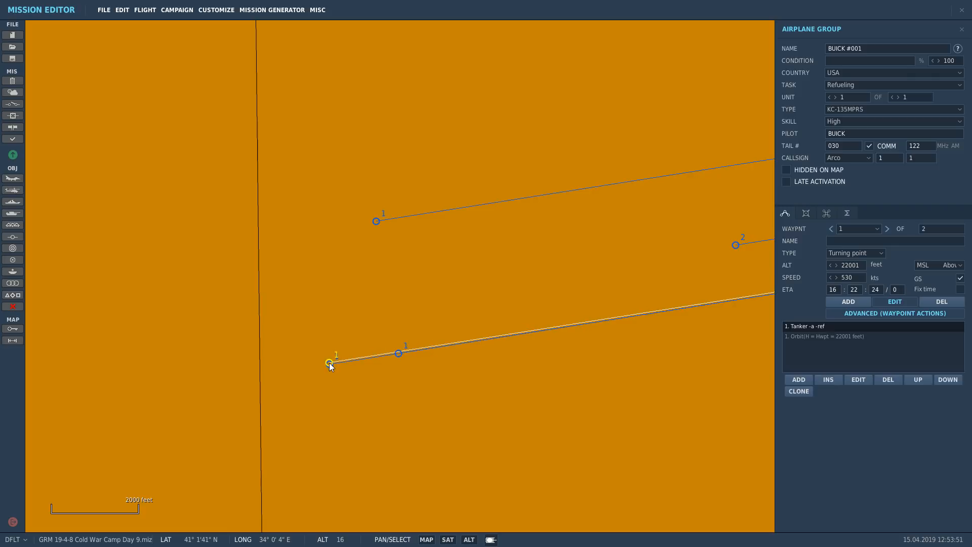
pyautogui.moveTo(377, 223); pyautogui.dragTo(330, 363)
pyautogui.click(330, 363)
pyautogui.click(327, 376)
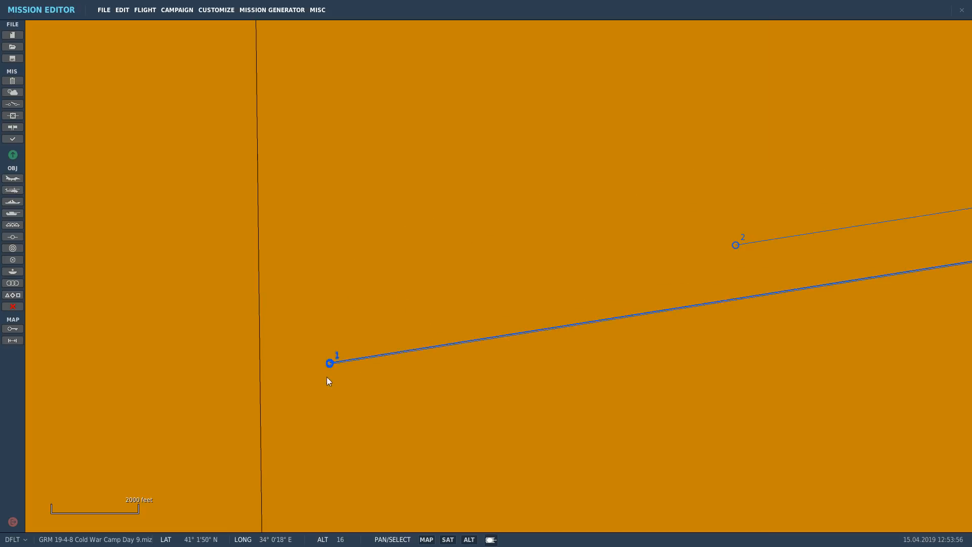
# Step: Move waypoint 2 of New Airplane Groups #006, #011, #002 and #001 onto HAMMER's waypoint 2 in grid WL84
pyautogui.scroll(-6, 335, 371)
pyautogui.scroll(3, 375, 349)
pyautogui.click(524, 195)
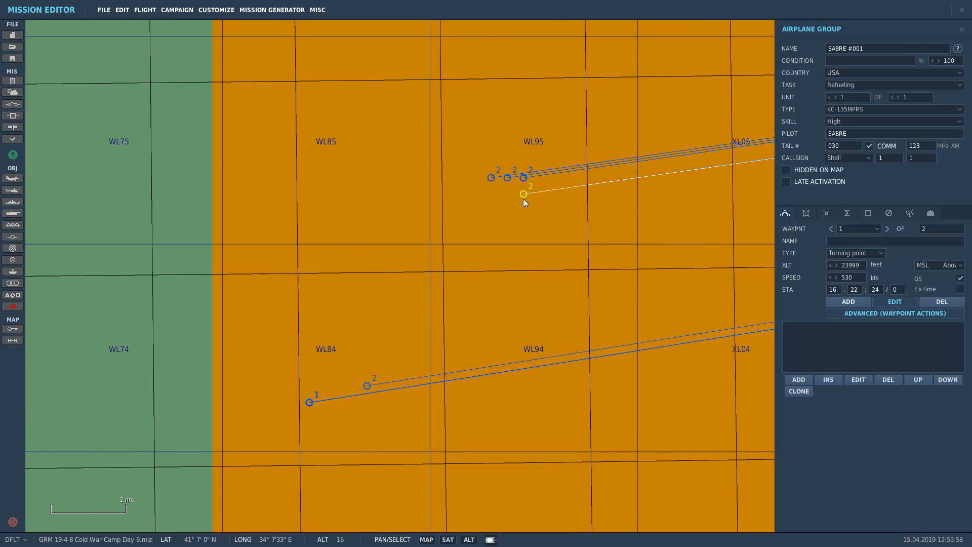
pyautogui.click(368, 386)
pyautogui.moveTo(524, 194); pyautogui.dragTo(368, 387)
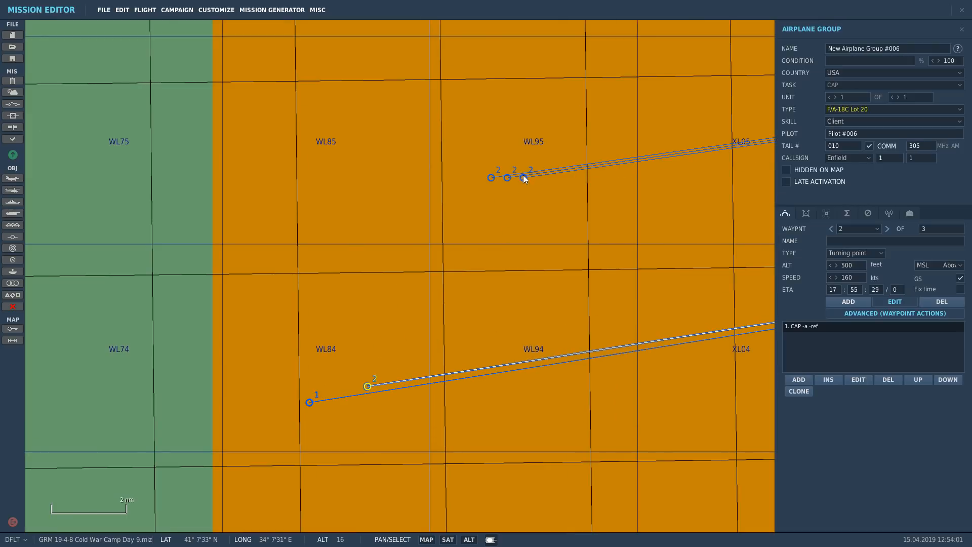
pyautogui.moveTo(524, 177); pyautogui.dragTo(368, 388)
pyautogui.moveTo(523, 177); pyautogui.dragTo(368, 386)
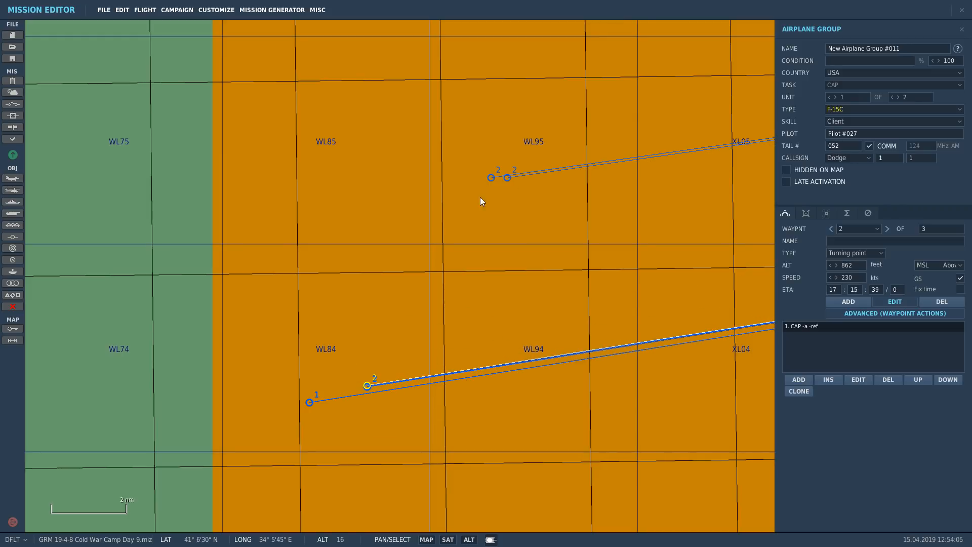
pyautogui.moveTo(508, 178); pyautogui.dragTo(368, 387)
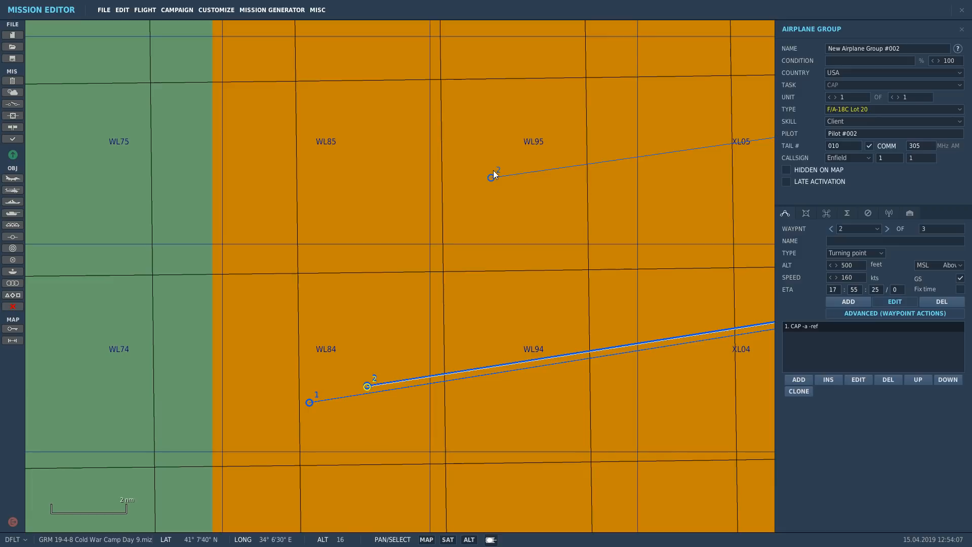
pyautogui.moveTo(492, 178); pyautogui.dragTo(367, 387)
# Step: Add waypoint 3 to New Airplane Group #001 over the red fuel complex in southern Crimea
pyautogui.click(858, 301)
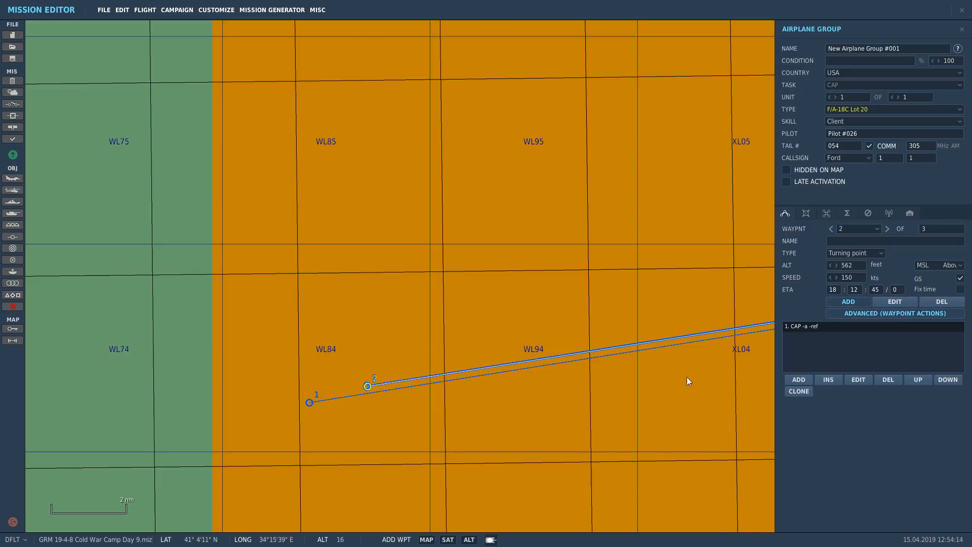
pyautogui.scroll(-10, 565, 399)
pyautogui.scroll(15, 311, 230)
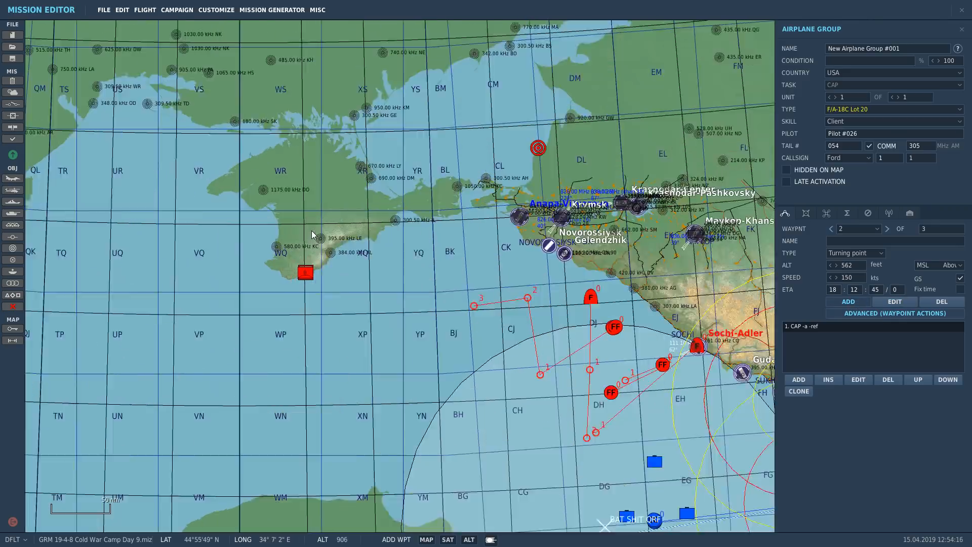
pyautogui.scroll(3, 412, 355)
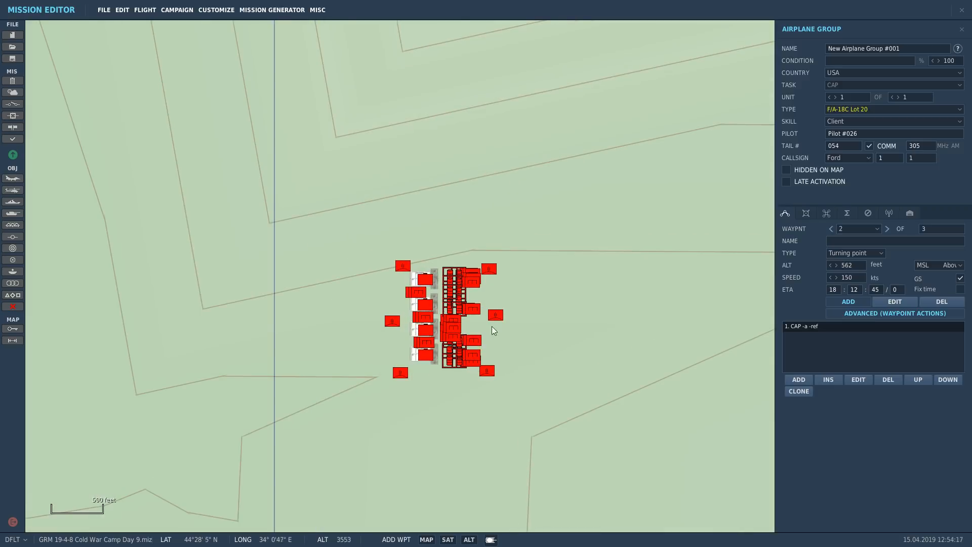
pyautogui.click(475, 329)
# Step: Locate the other fighter groups' waypoint 2 markers clustered in grid WL84
pyautogui.scroll(-10, 501, 205)
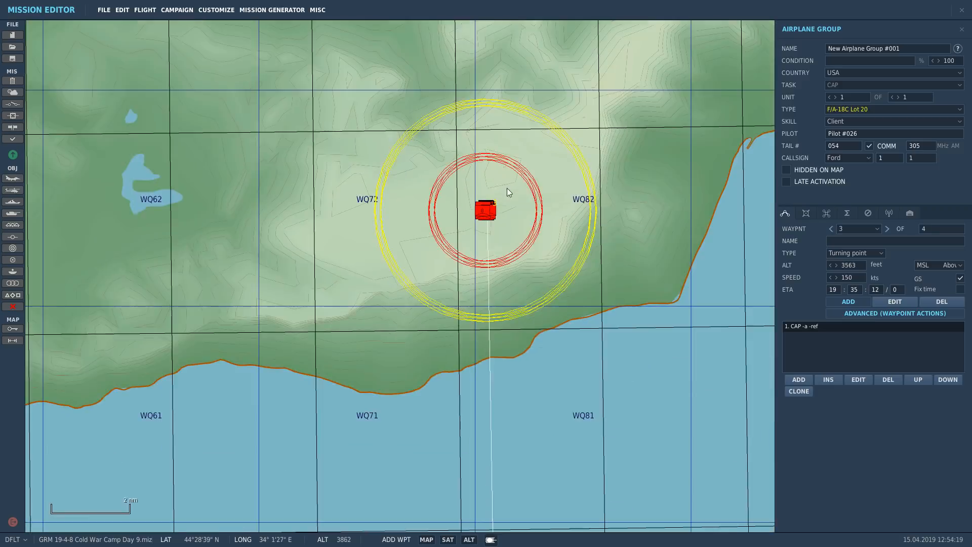
pyautogui.scroll(-5, 512, 192)
pyautogui.scroll(15, 575, 489)
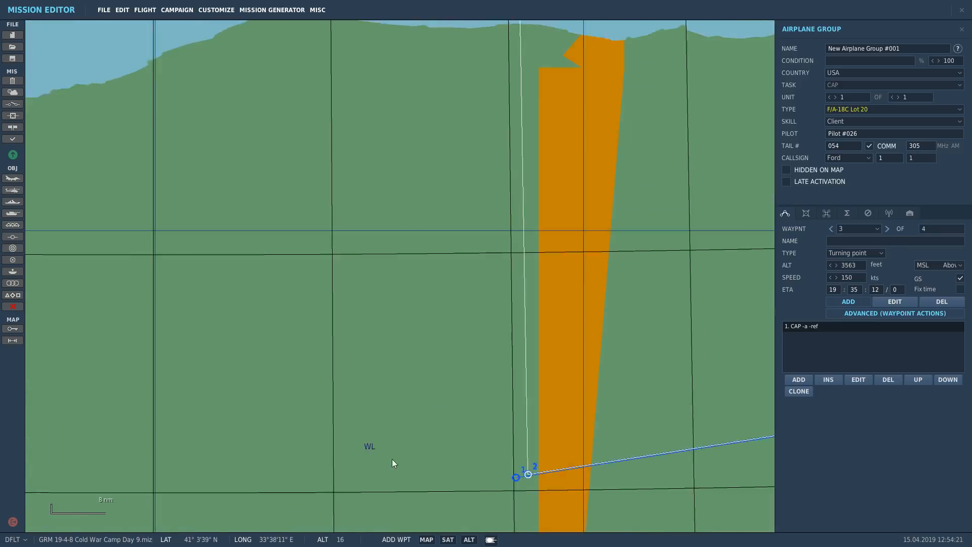
pyautogui.scroll(10, 575, 489)
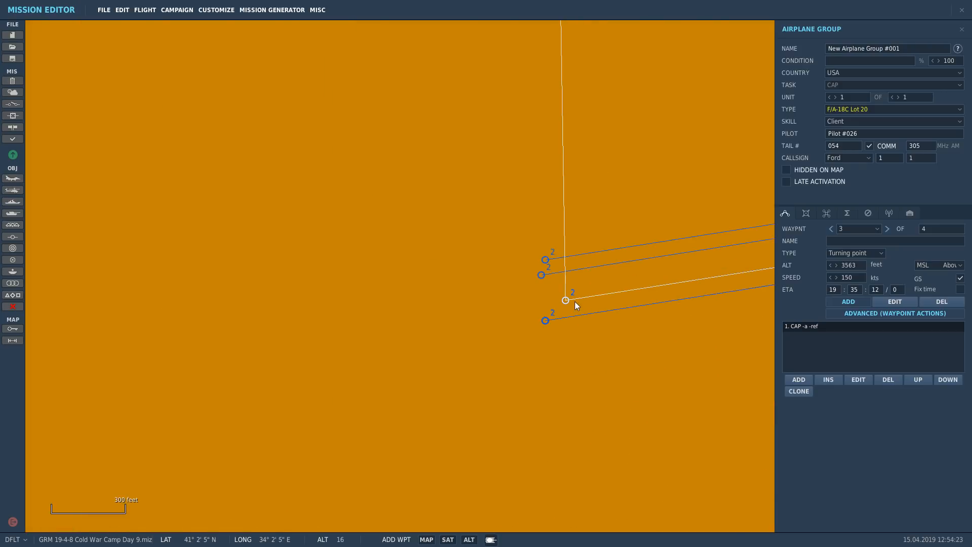
pyautogui.scroll(-2, 470, 308)
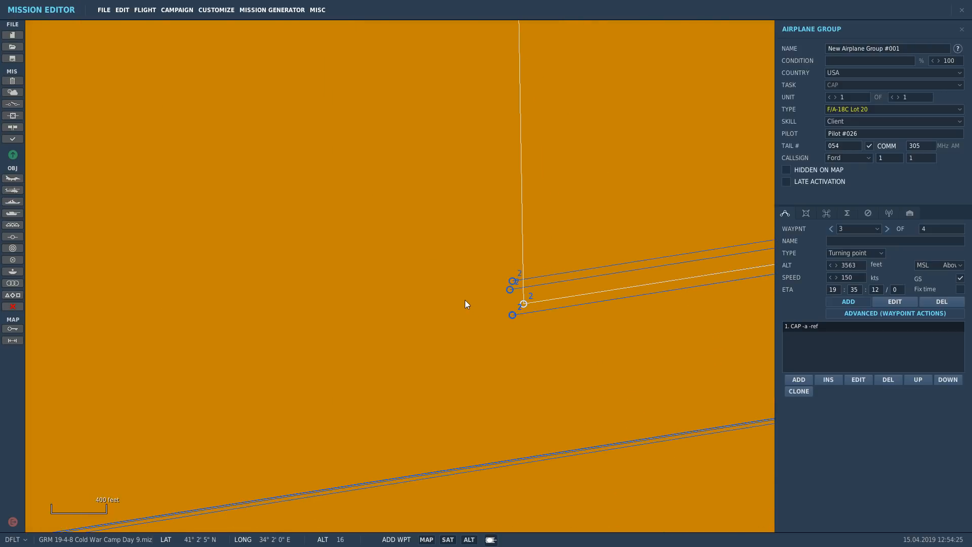
pyautogui.scroll(-12, 465, 300)
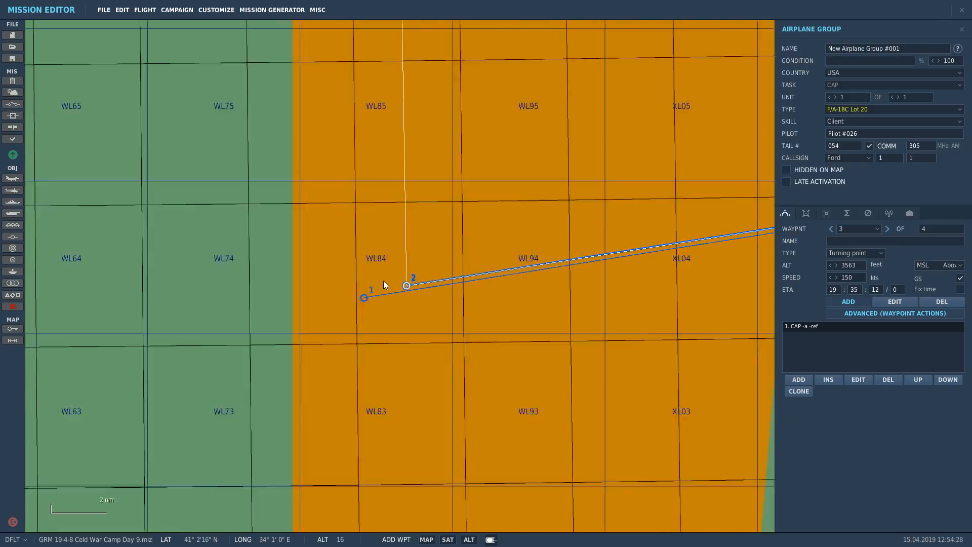
# Step: Move the start point of the F/A-18C New Airplane Group #001 from the inland mountains to just southeast of Batumi
pyautogui.scroll(-6, 385, 284)
pyautogui.scroll(6, 452, 233)
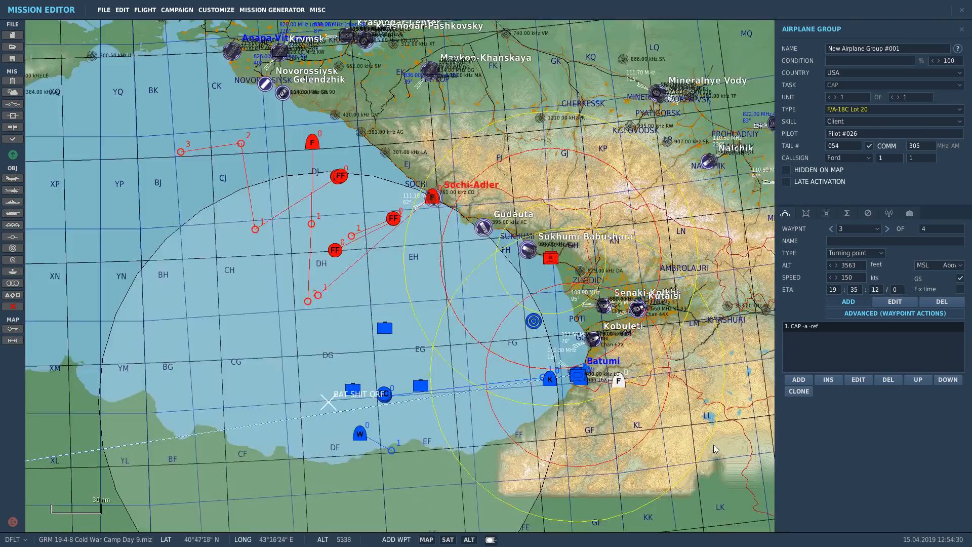
pyautogui.scroll(4, 612, 309)
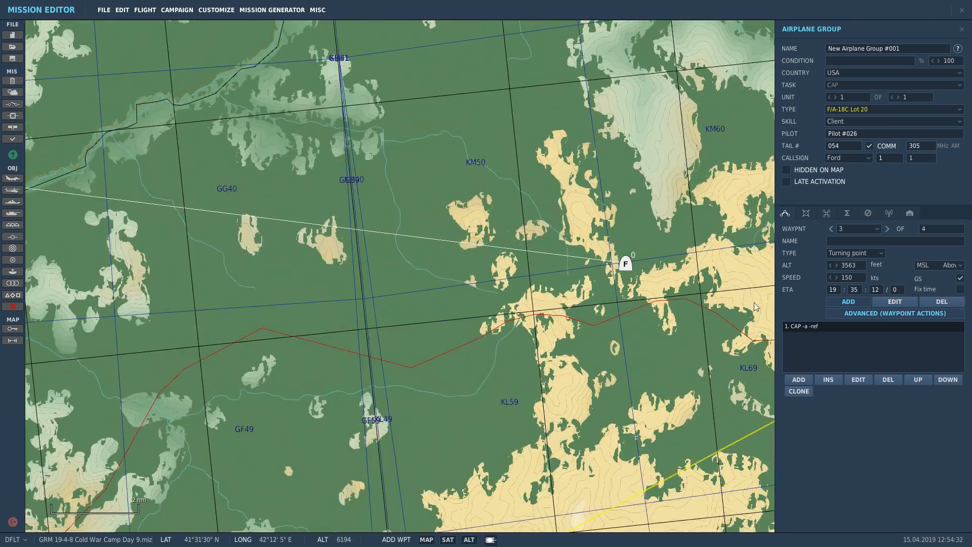
pyautogui.scroll(-2, 710, 297)
pyautogui.scroll(-1, 709, 297)
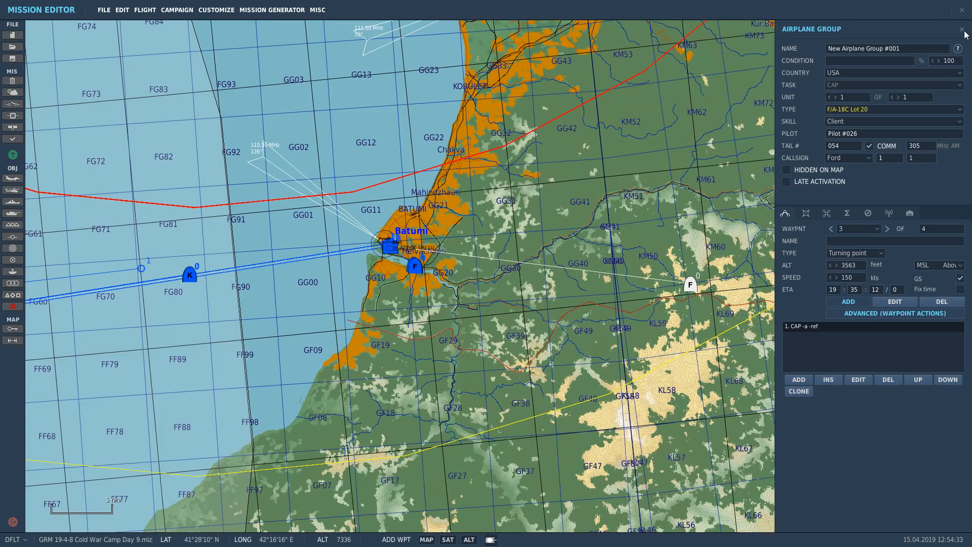
pyautogui.click(673, 288)
pyautogui.moveTo(689, 287); pyautogui.dragTo(426, 257)
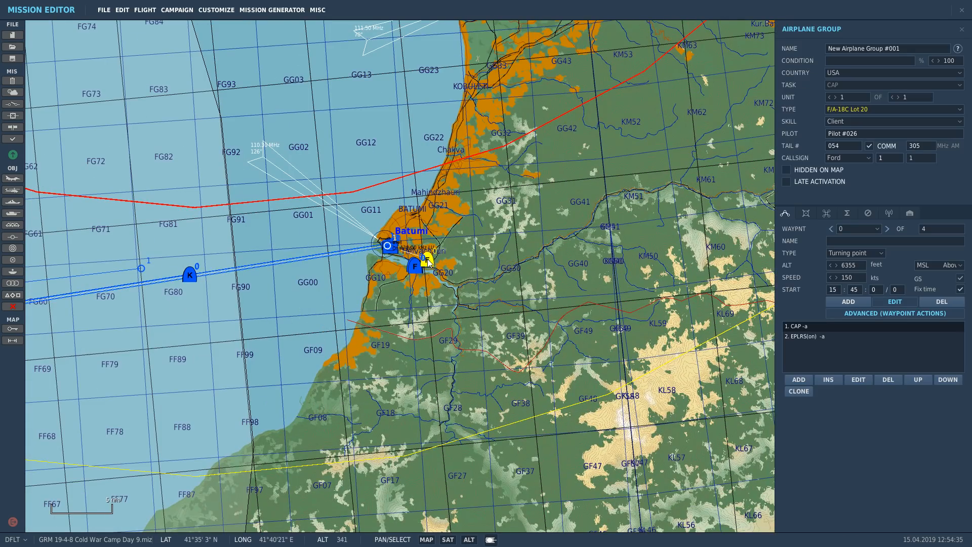
# Step: Examine the parked F-14B flights BUICK and SABRE and the Patriot vehicle group at Batumi airfield
pyautogui.scroll(3, 390, 245)
pyautogui.scroll(6, 321, 219)
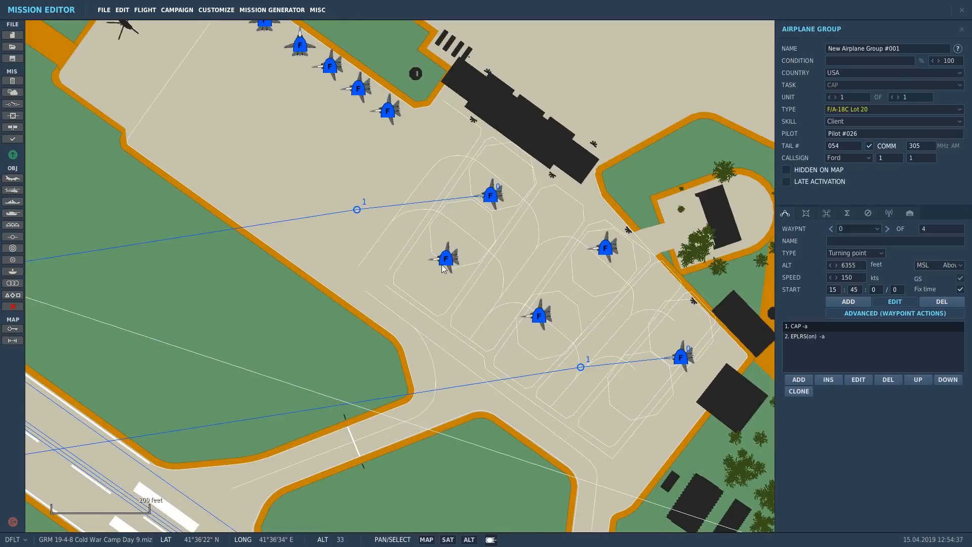
pyautogui.click(446, 259)
pyautogui.click(387, 111)
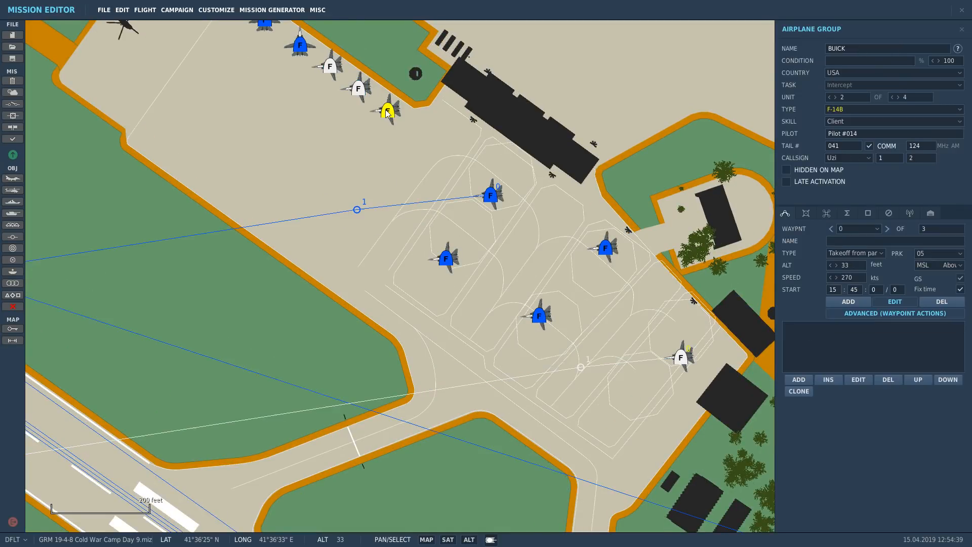
pyautogui.scroll(-2, 310, 64)
pyautogui.click(303, 53)
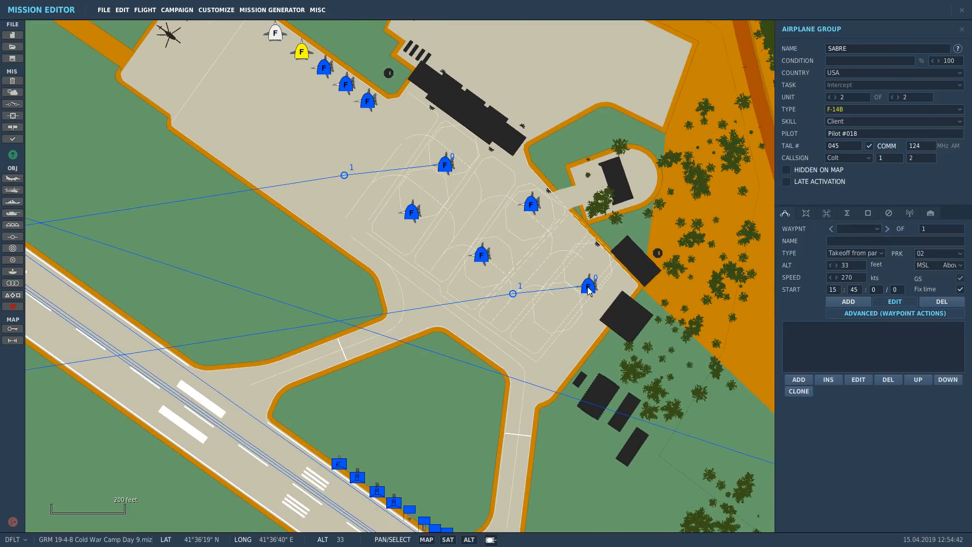
pyautogui.click(589, 288)
pyautogui.scroll(-2, 348, 215)
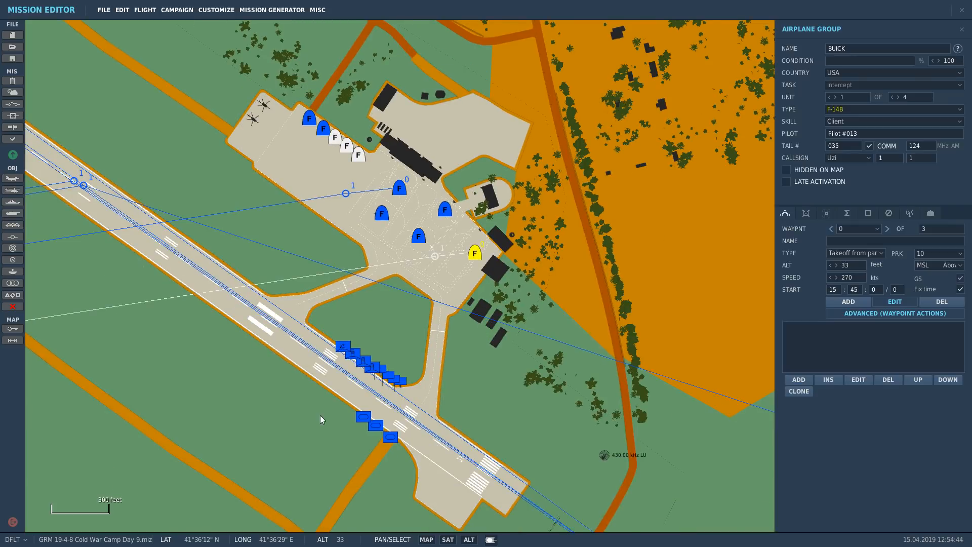
pyautogui.scroll(3, 320, 415)
pyautogui.scroll(2, 366, 366)
pyautogui.click(610, 308)
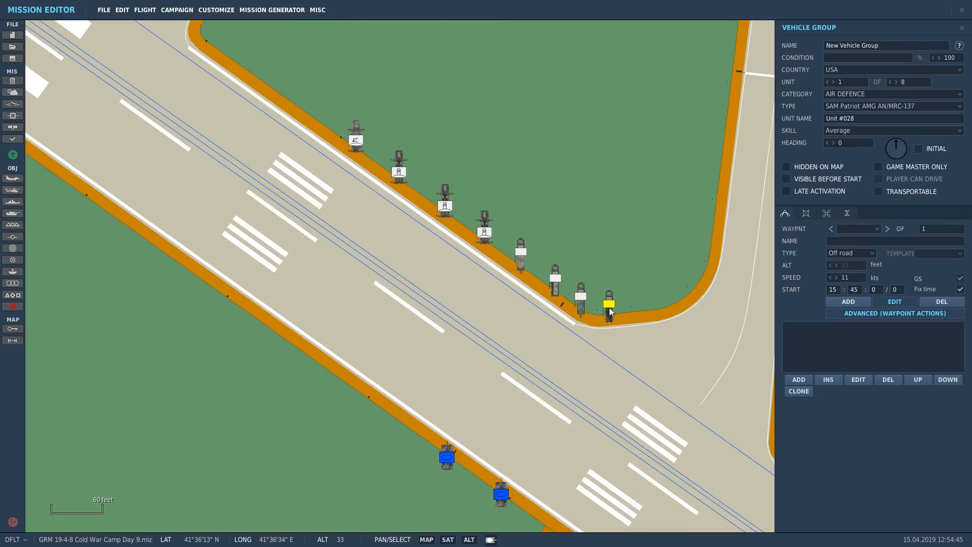
pyautogui.scroll(-1, 472, 466)
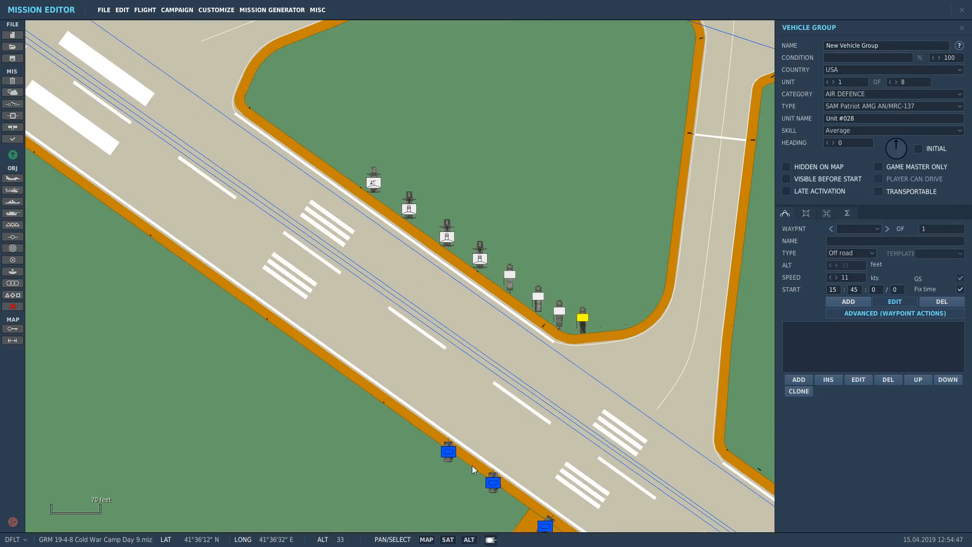
# Step: Shift the M1A2 Abrams tanks of New Vehicle Group #002 off the runway edge onto the grass southwest of it
pyautogui.click(448, 453)
pyautogui.scroll(-1, 453, 451)
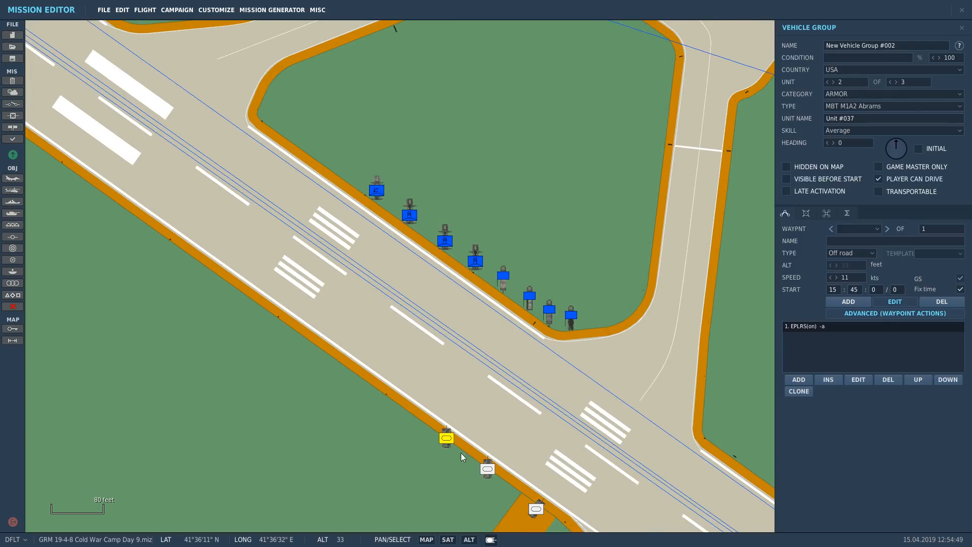
pyautogui.click(484, 472)
pyautogui.click(439, 452)
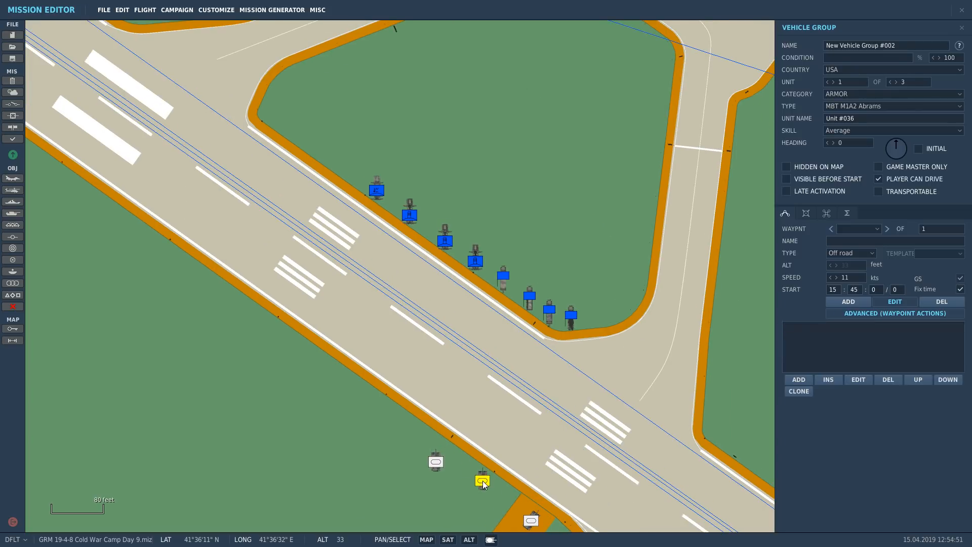
pyautogui.click(533, 455)
# Step: Move New Airplane Group #001's start point to the southeast end of the line of fighter groups over the river
pyautogui.scroll(-15, 218, 319)
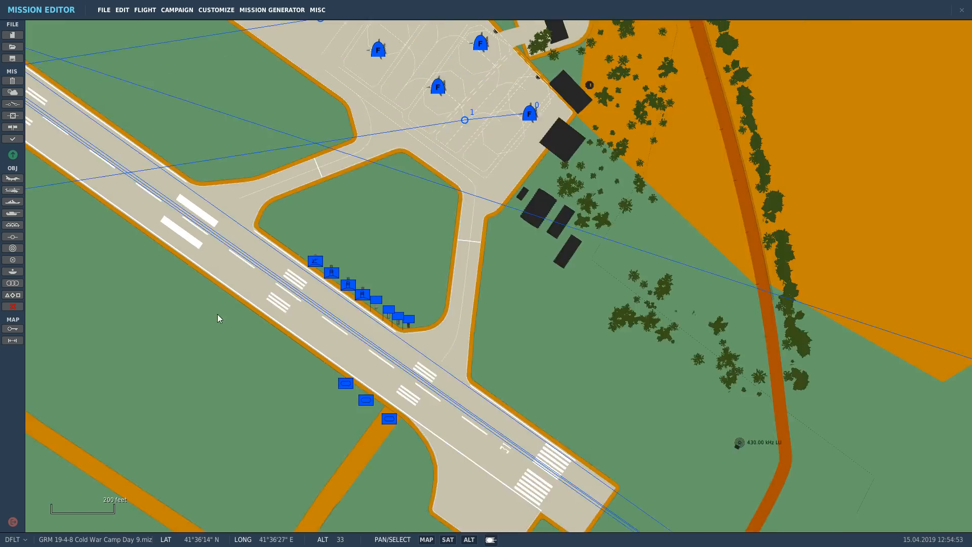
pyautogui.scroll(9, 476, 412)
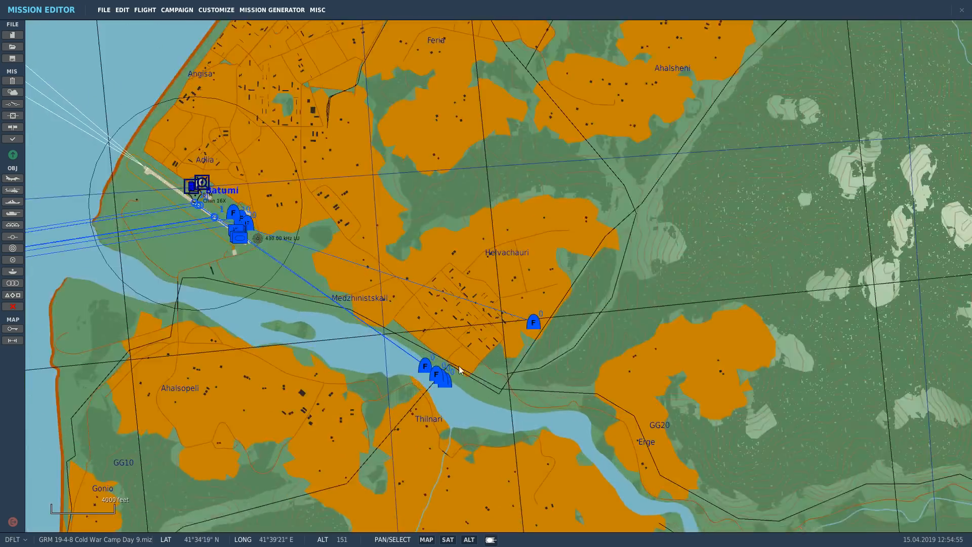
pyautogui.click(449, 395)
pyautogui.moveTo(449, 394); pyautogui.dragTo(425, 399)
pyautogui.scroll(5, 397, 391)
pyautogui.scroll(2, 397, 391)
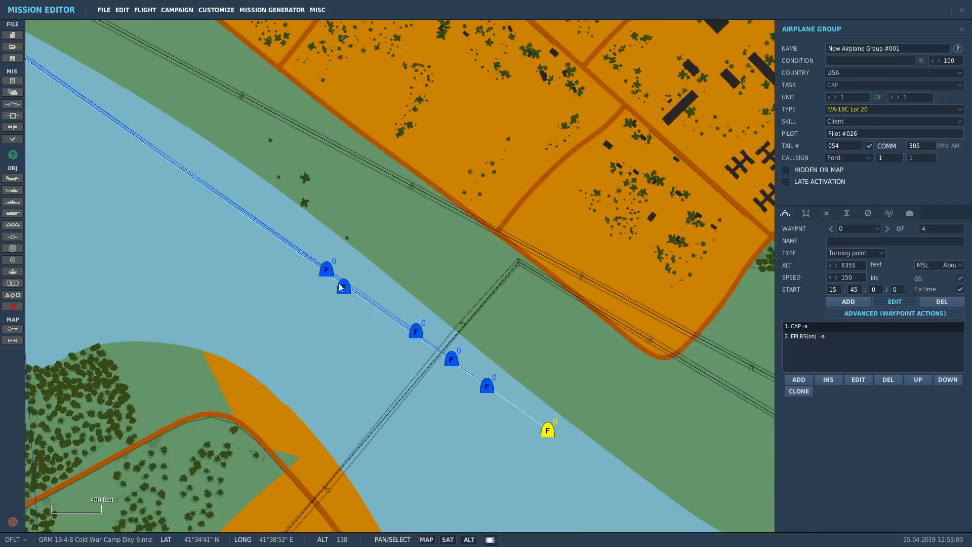
# Step: Increase New Airplane Group #001 to four aircraft and return to its first unit
pyautogui.click(327, 269)
pyautogui.click(548, 431)
pyautogui.scroll(-3, 142, 404)
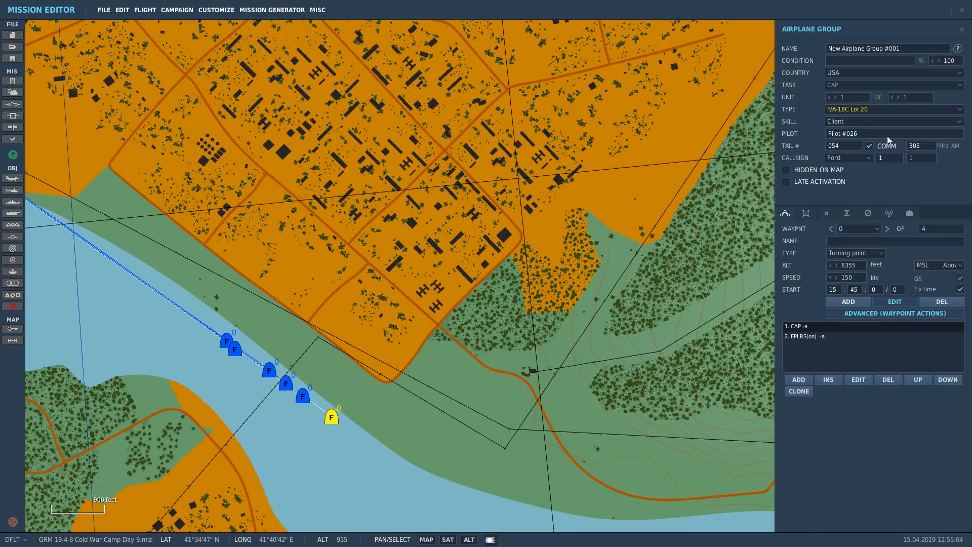
pyautogui.click(898, 97)
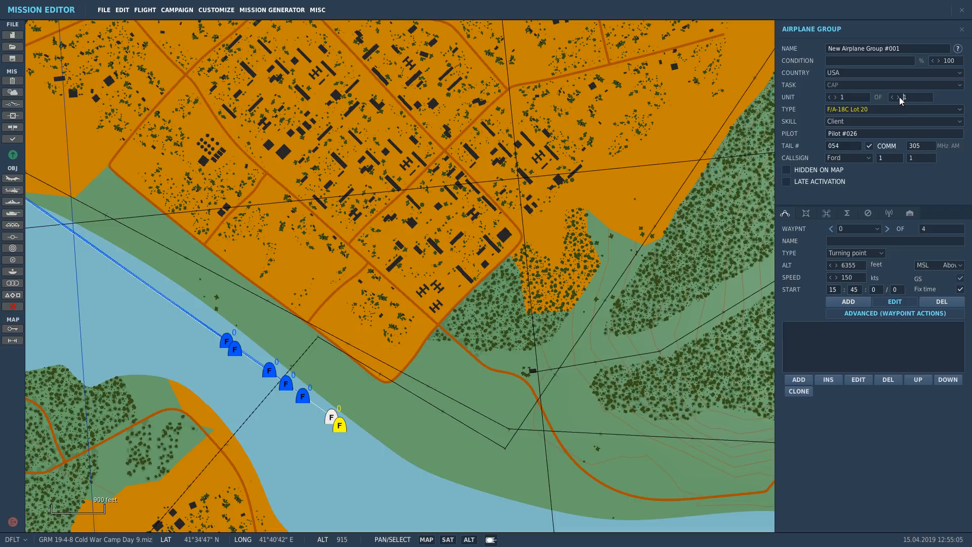
pyautogui.click(898, 97)
pyautogui.click(898, 97)
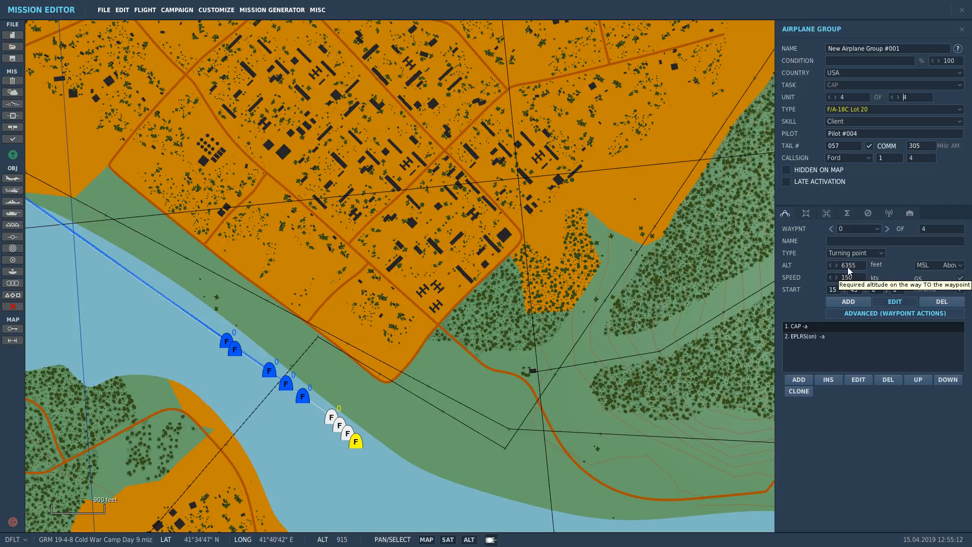
pyautogui.tripleClick(830, 98)
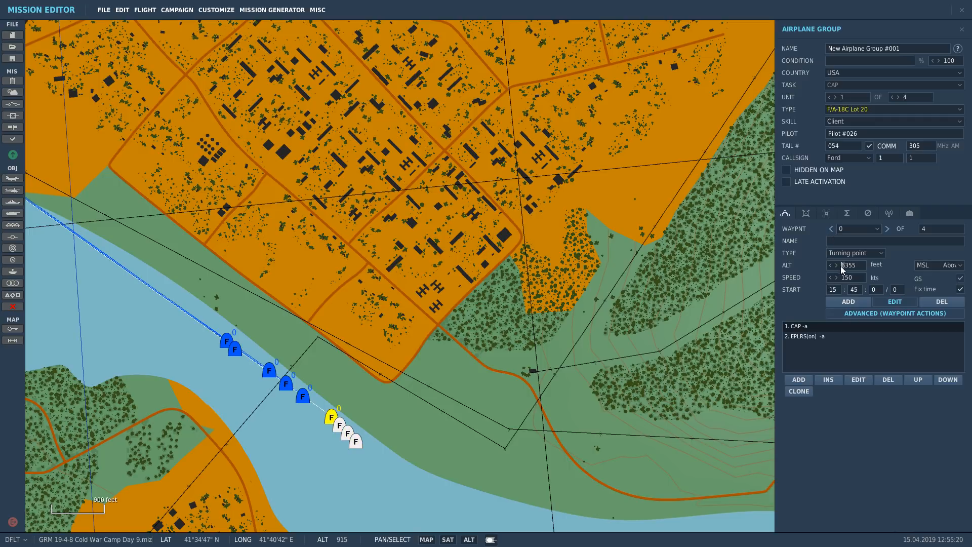
# Step: Check the start waypoint settings of New Airplane Group #006 in the line over the river
pyautogui.click(315, 417)
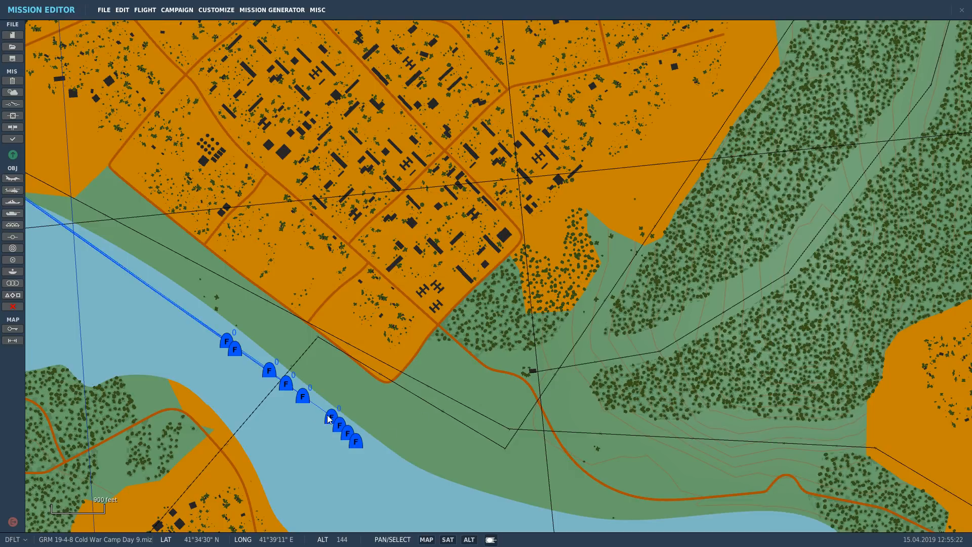
pyautogui.click(328, 416)
pyautogui.click(458, 353)
pyautogui.scroll(2, 37, 367)
pyautogui.scroll(-4, 570, 368)
pyautogui.scroll(5, 617, 400)
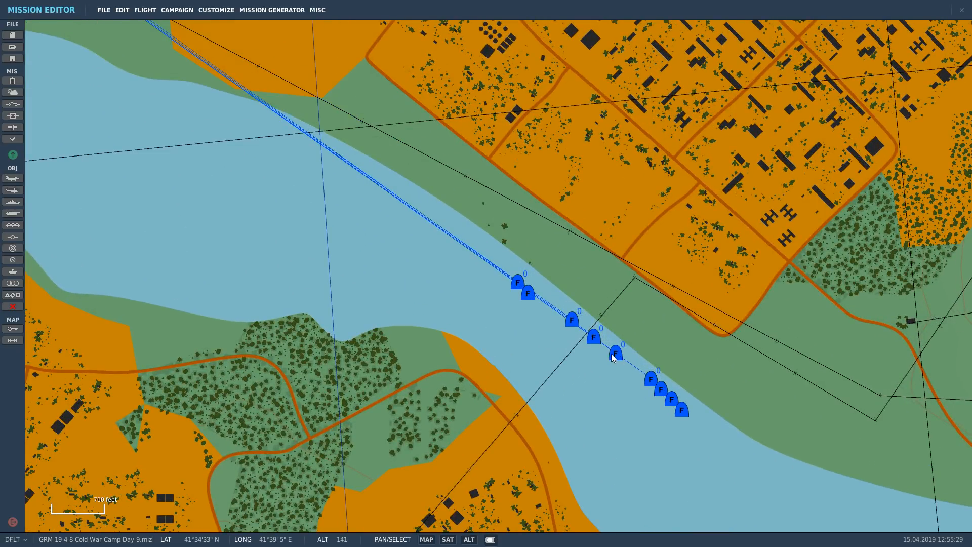
pyautogui.click(615, 355)
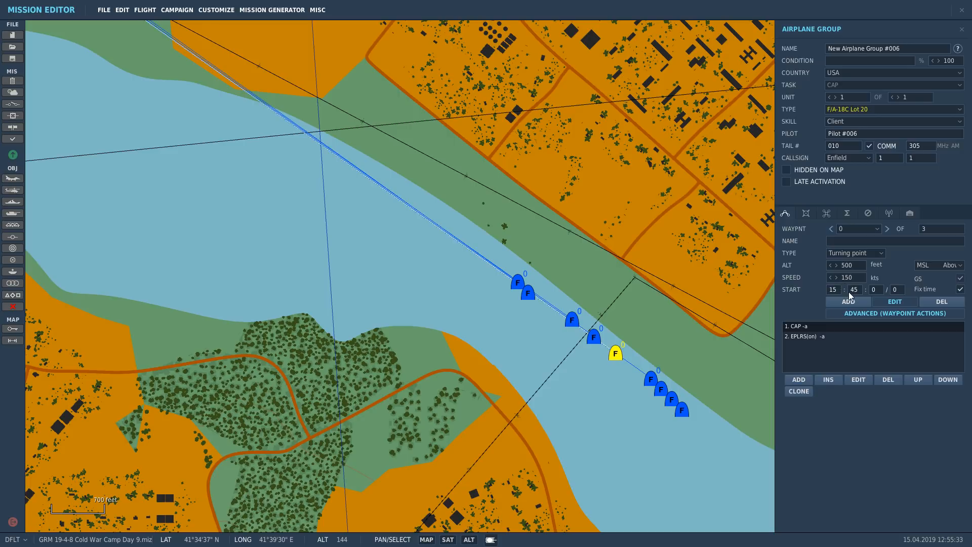
# Step: Delete New Airplane Group #005 and the two fighter groups northwest of it over the river
pyautogui.click(595, 337)
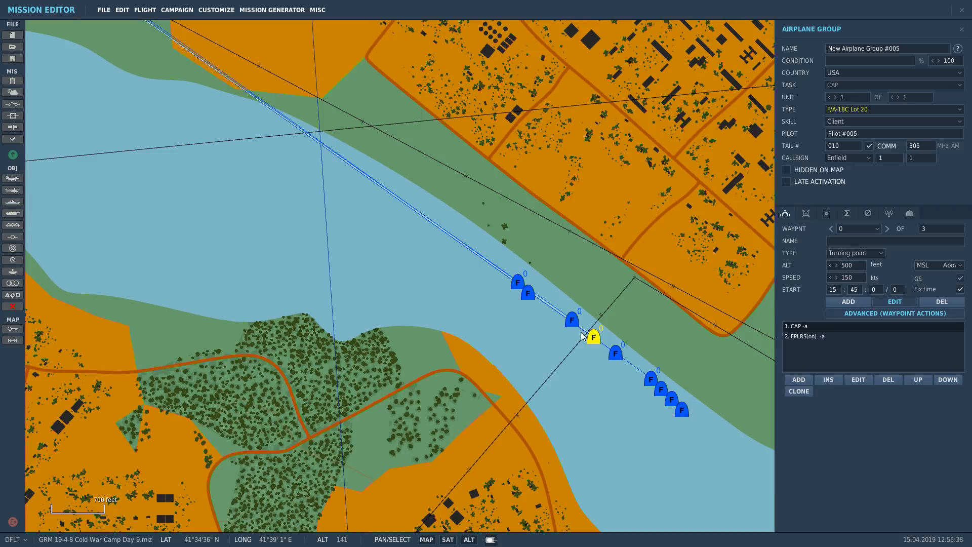
pyautogui.press('Delete')
pyautogui.click(571, 320)
pyautogui.press('Delete')
pyautogui.click(527, 293)
pyautogui.press('Delete')
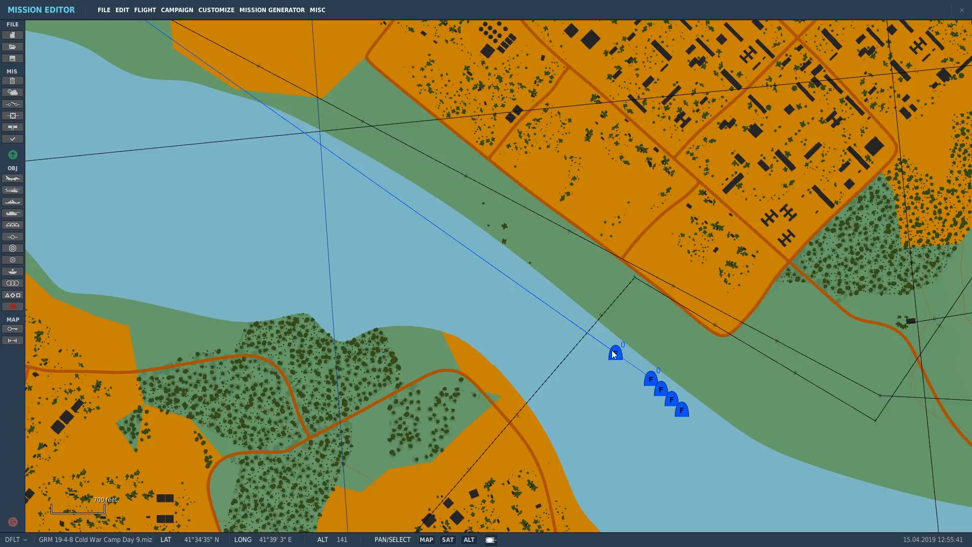
# Step: Set the start altitude of the four-ship New Airplane Group #001 to 500 feet
pyautogui.click(617, 355)
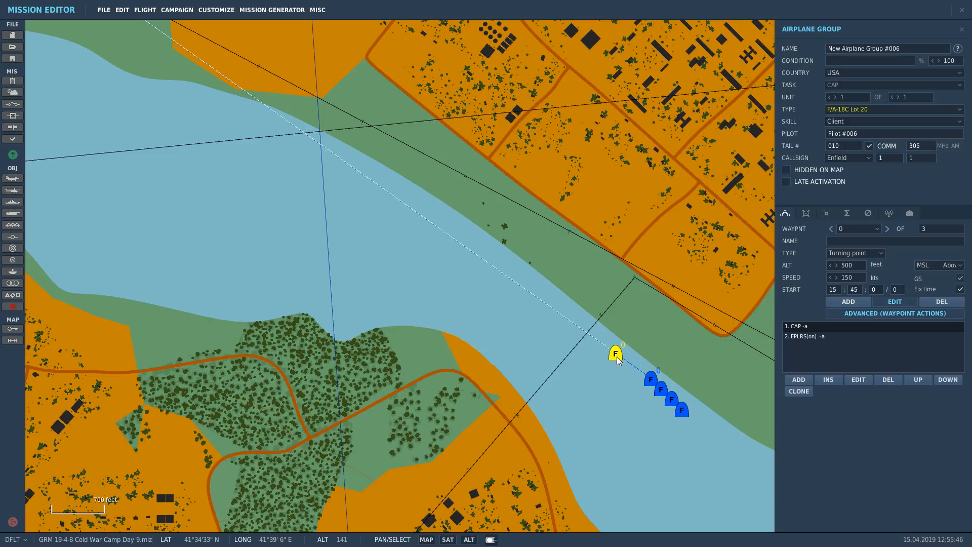
pyautogui.click(651, 379)
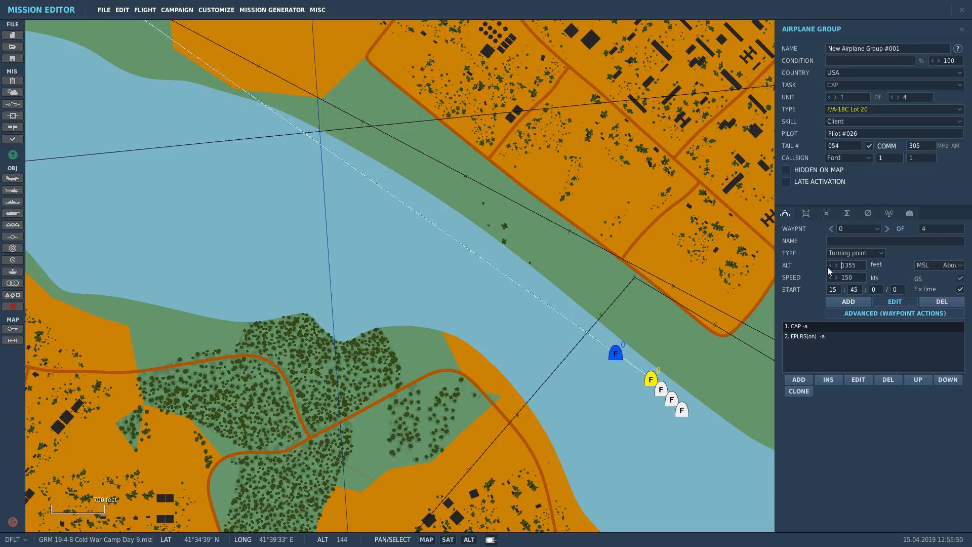
pyautogui.moveTo(857, 265); pyautogui.dragTo(808, 264)
pyautogui.write('500')
pyautogui.click(853, 280)
pyautogui.click(642, 278)
# Step: Set the start speed of New Airplane Group #006 to 160 knots
pyautogui.click(616, 355)
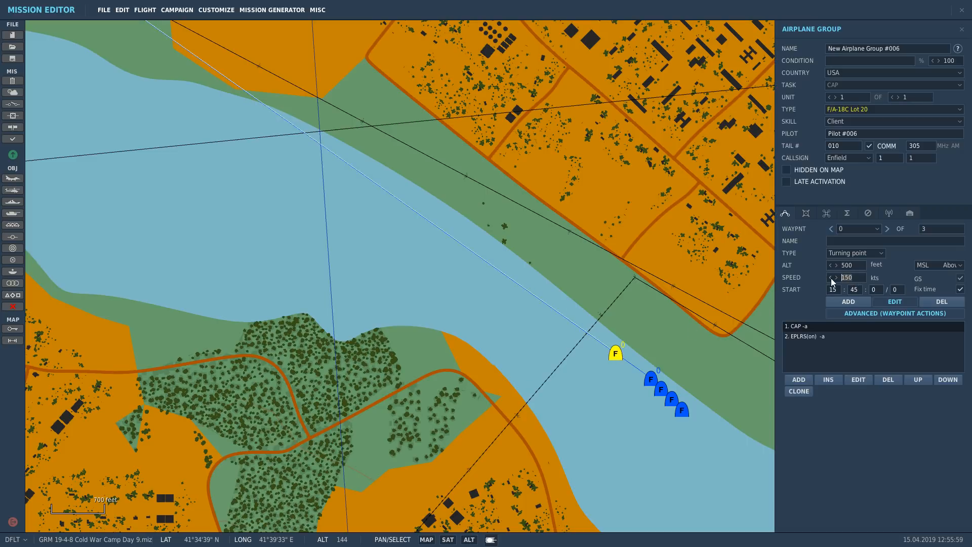
pyautogui.write('160')
pyautogui.click(691, 329)
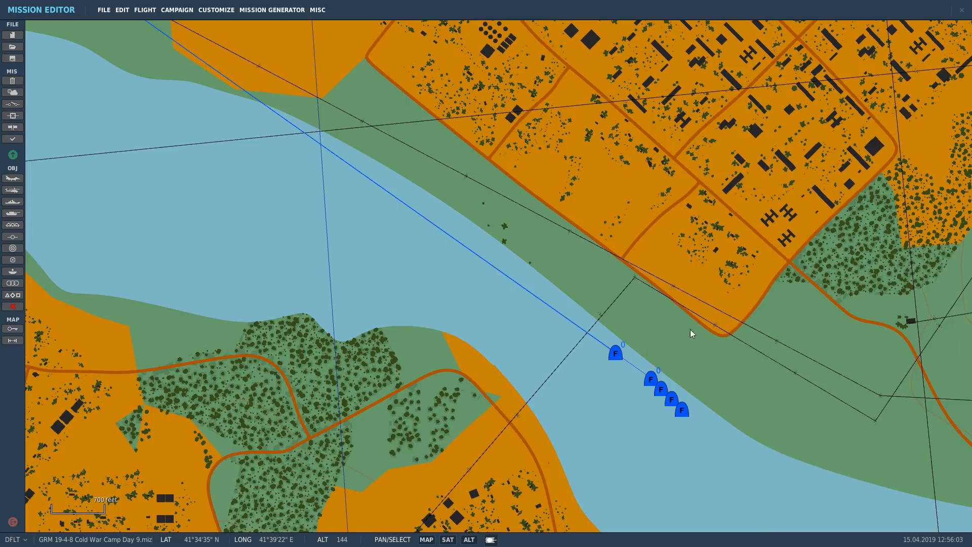
# Step: Add a turning-point waypoint after New Airplane Group #006's start point, just east of the red storage compound on the northwestern peninsula
pyautogui.click(616, 353)
pyautogui.click(832, 305)
pyautogui.scroll(-10, 664, 318)
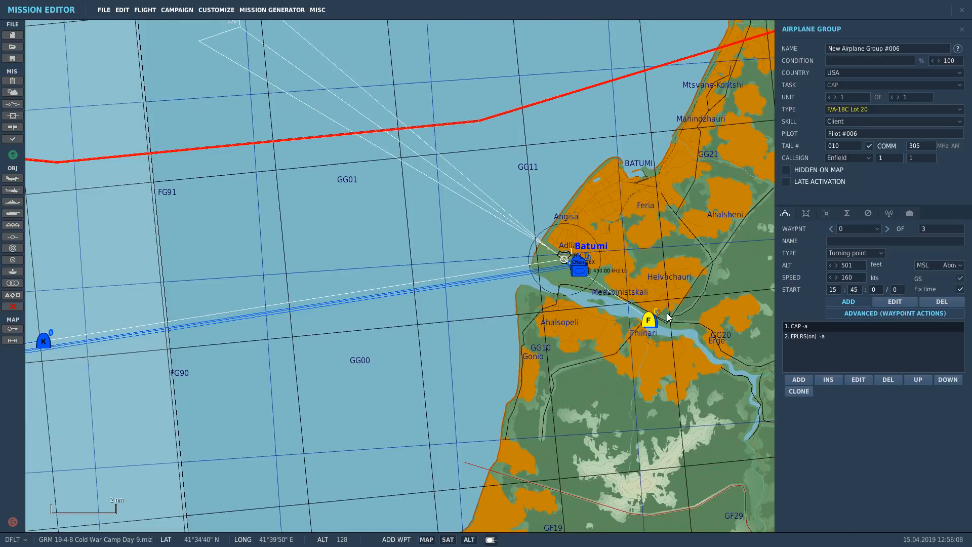
pyautogui.scroll(-10, 723, 293)
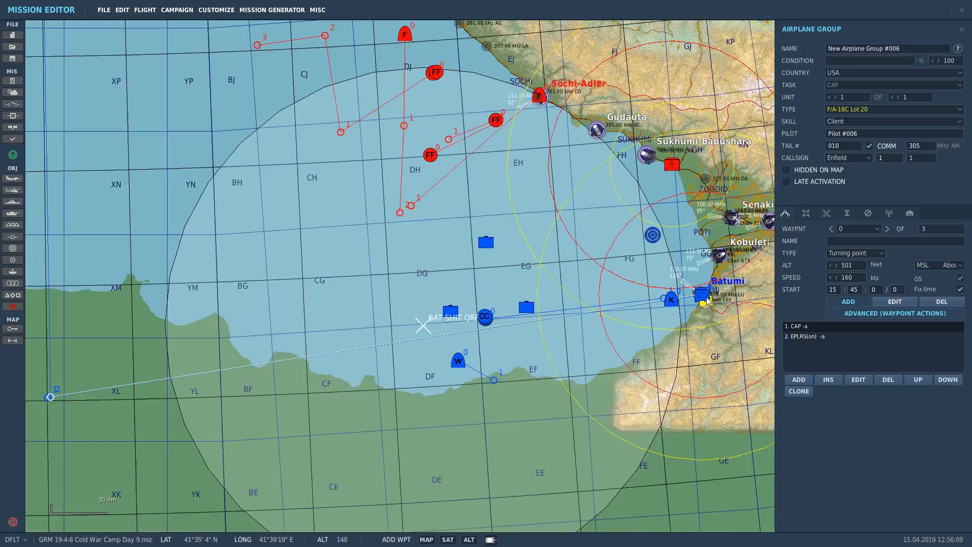
pyautogui.scroll(14, 51, 385)
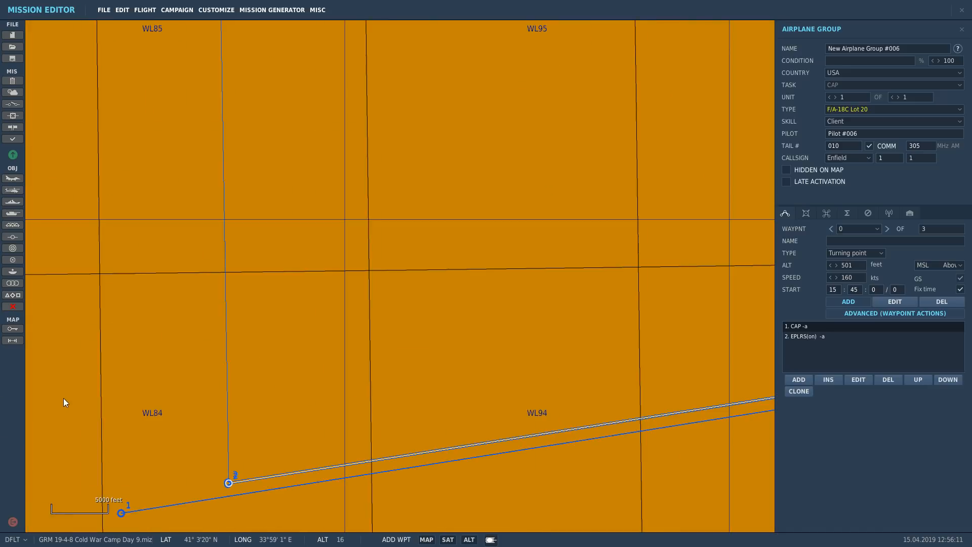
pyautogui.scroll(-12, 243, 486)
pyautogui.scroll(-8, 259, 463)
pyautogui.scroll(10, 208, 308)
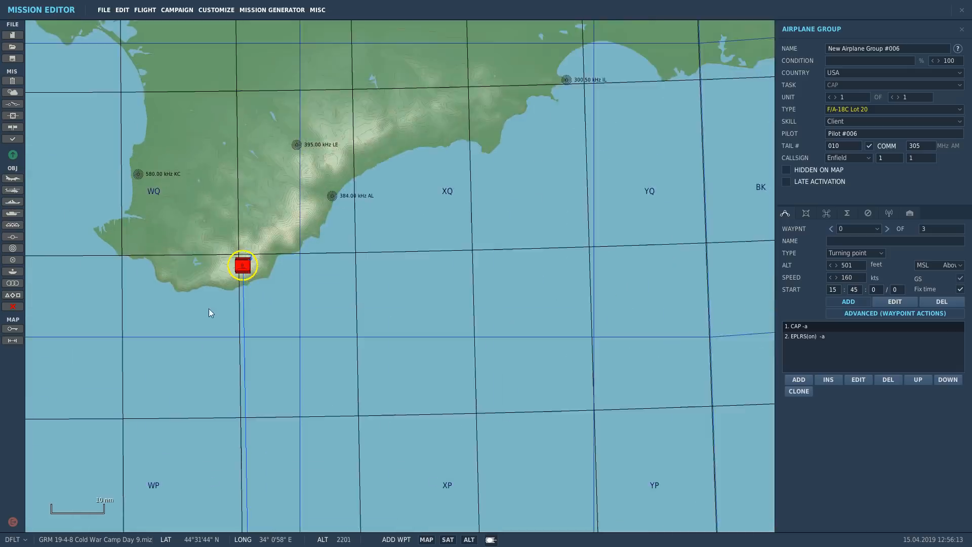
pyautogui.scroll(6, 262, 206)
pyautogui.scroll(8, 286, 211)
pyautogui.click(304, 319)
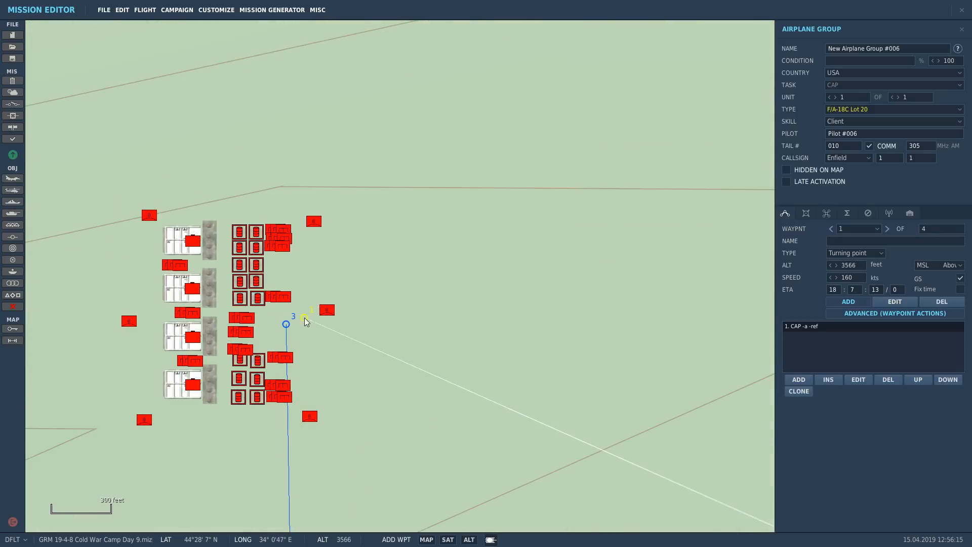
pyautogui.scroll(-3, 180, 377)
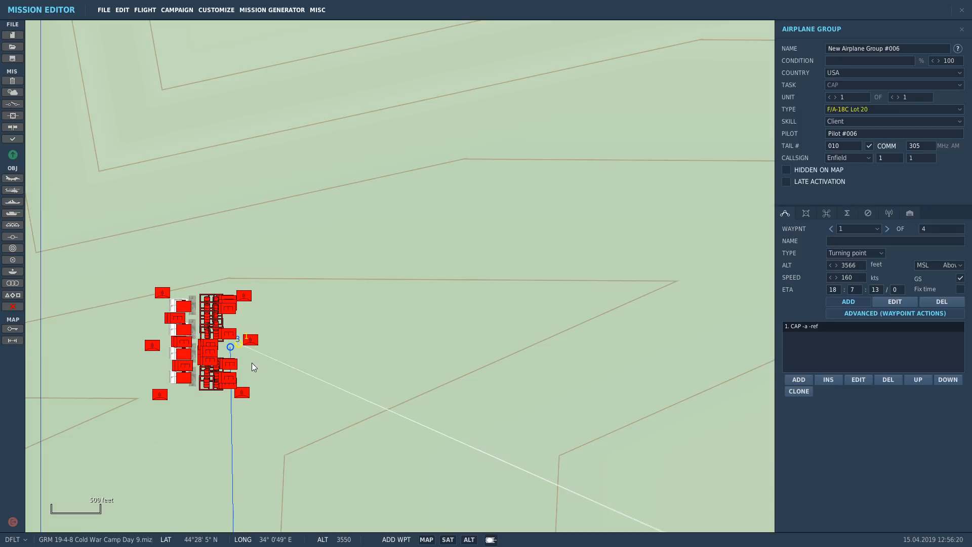
pyautogui.scroll(3, 251, 363)
pyautogui.scroll(2, 235, 353)
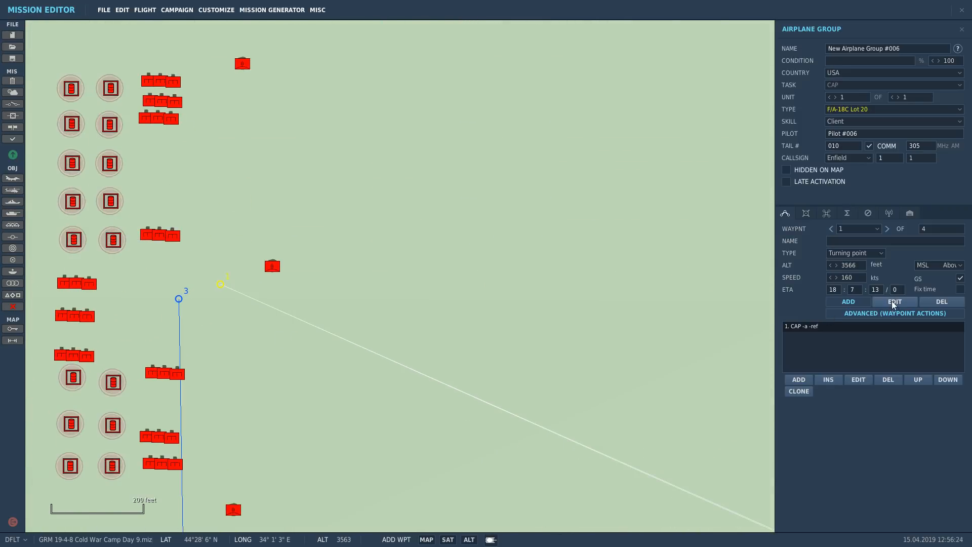
# Step: Delete New Airplane Group #006's misplaced waypoint and add a turning point after waypoint 2, just east of the red storage compound
pyautogui.click(931, 303)
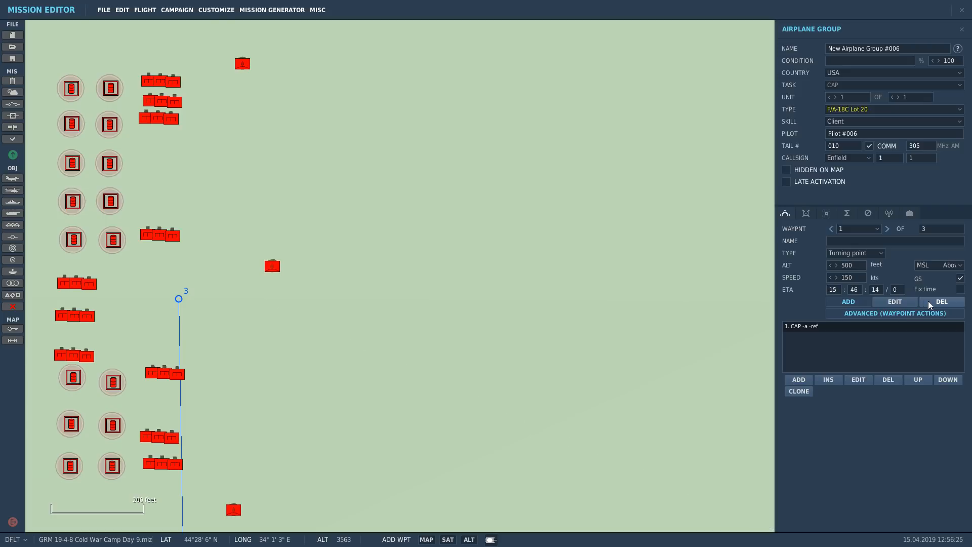
pyautogui.scroll(-5, 300, 304)
pyautogui.scroll(-2, 309, 306)
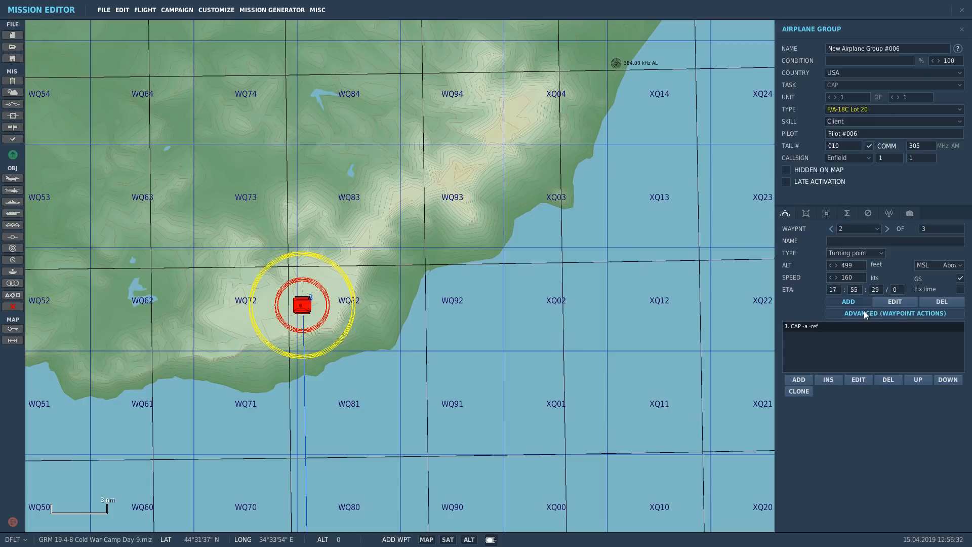
pyautogui.scroll(8, 303, 329)
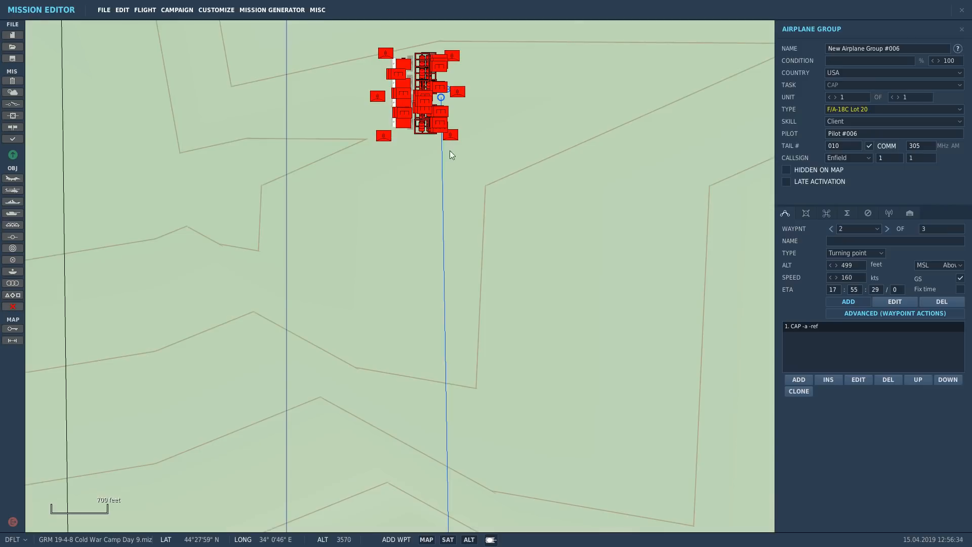
pyautogui.click(458, 110)
# Step: Enlarge New Airplane Group #006 to four aircraft and move it slightly south over the river southeast of Batumi
pyautogui.scroll(-10, 462, 157)
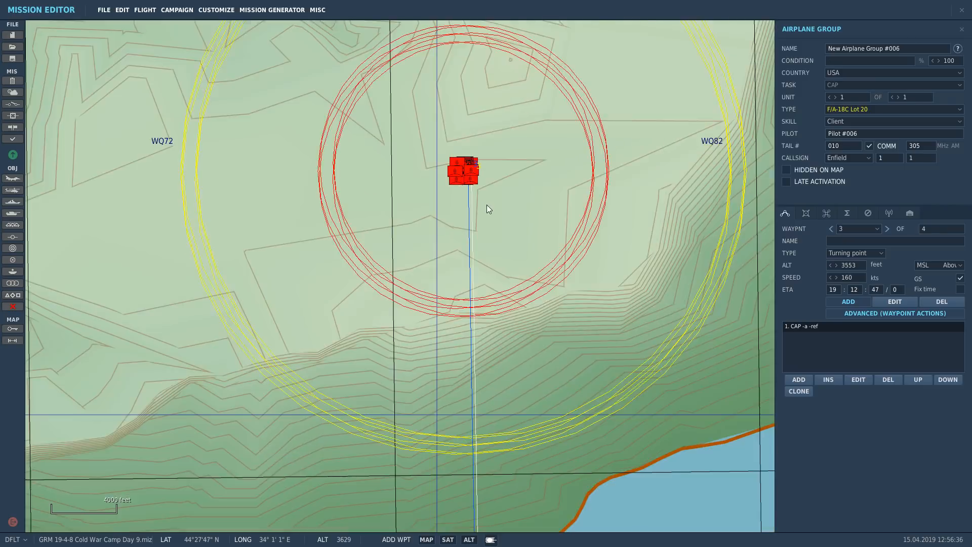
pyautogui.scroll(-5, 506, 198)
pyautogui.scroll(10, 758, 319)
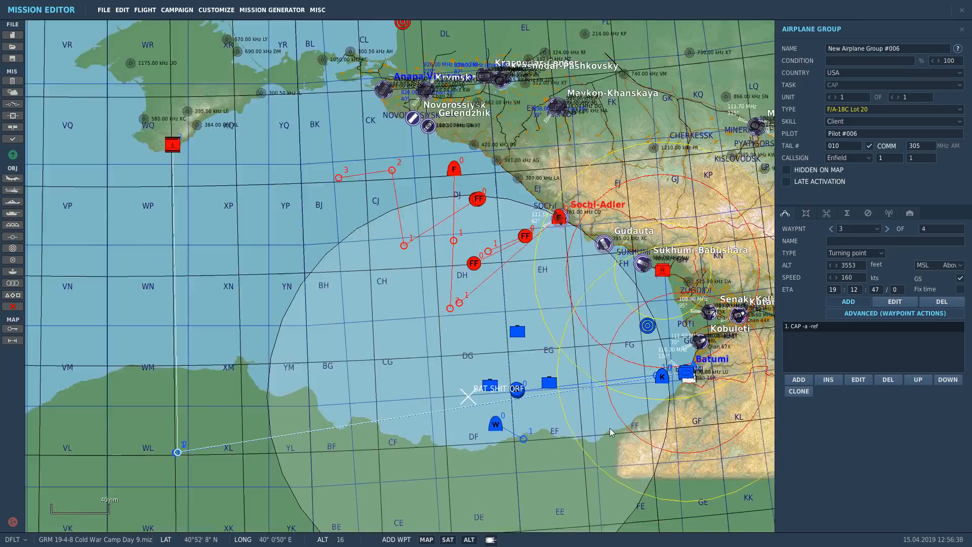
pyautogui.scroll(10, 758, 319)
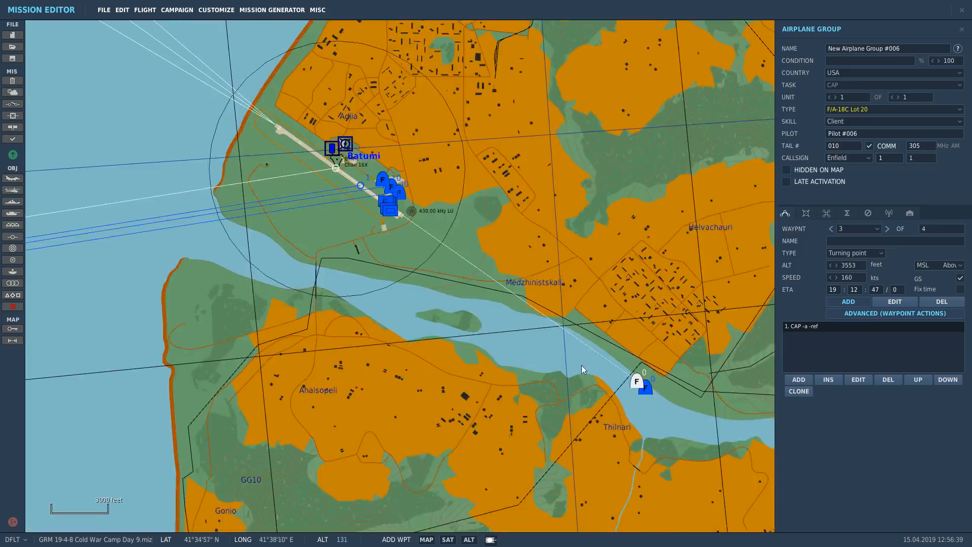
pyautogui.scroll(-3, 628, 375)
pyautogui.scroll(2, 692, 353)
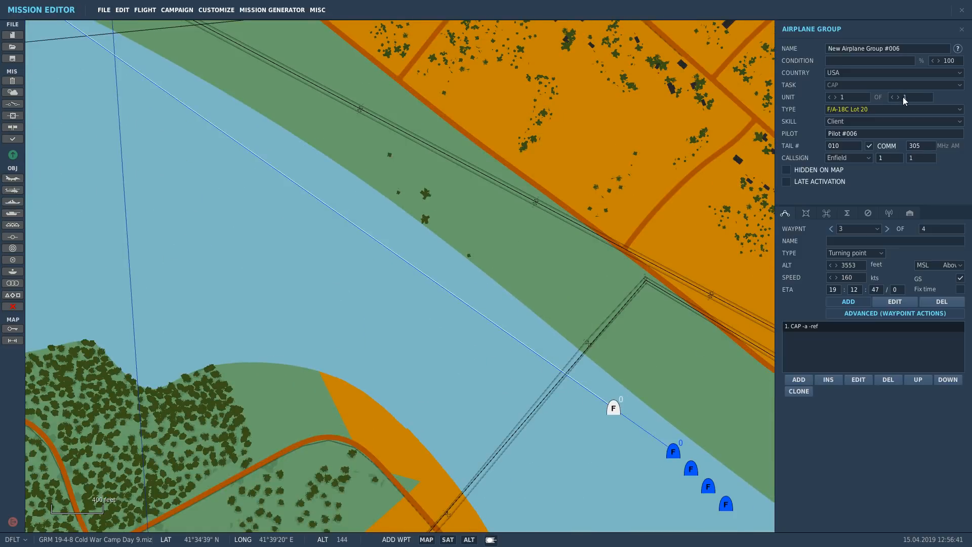
pyautogui.click(898, 97)
pyautogui.click(899, 98)
pyautogui.click(898, 97)
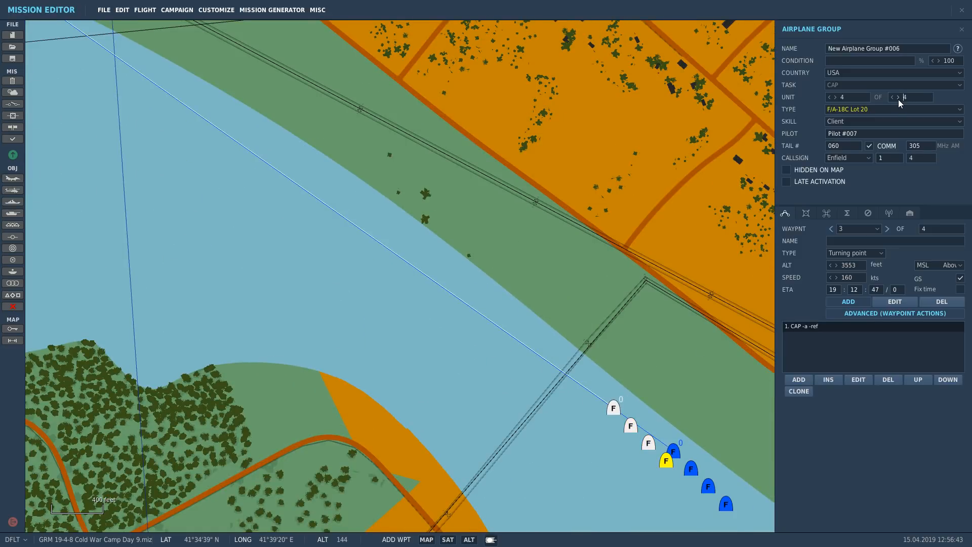
pyautogui.click(962, 29)
pyautogui.moveTo(613, 410); pyautogui.dragTo(611, 428)
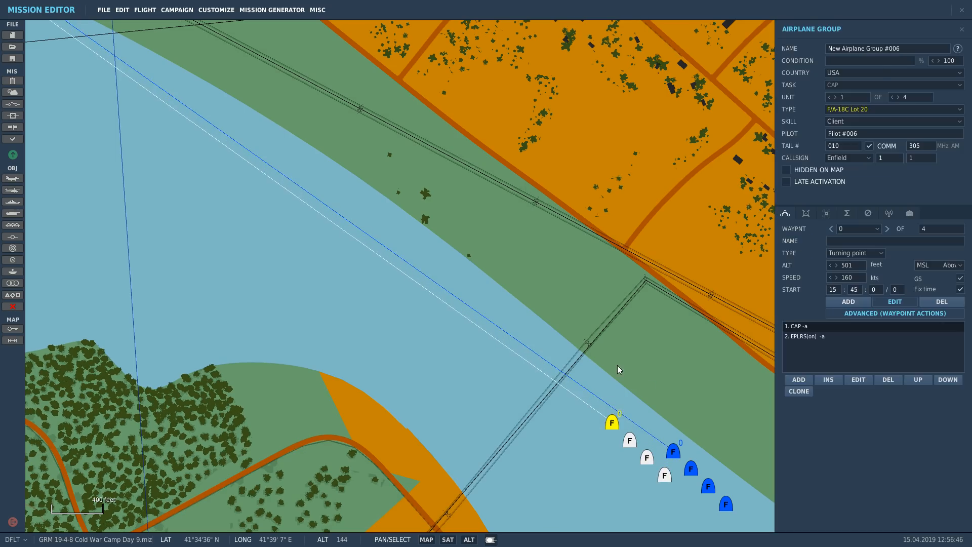
pyautogui.click(618, 366)
# Step: Add a turning-point waypoint after waypoint 2 of the F-14B group HAMMER, at the east side of the red compound
pyautogui.scroll(-1, 625, 373)
pyautogui.scroll(-4, 625, 372)
pyautogui.scroll(7, 496, 267)
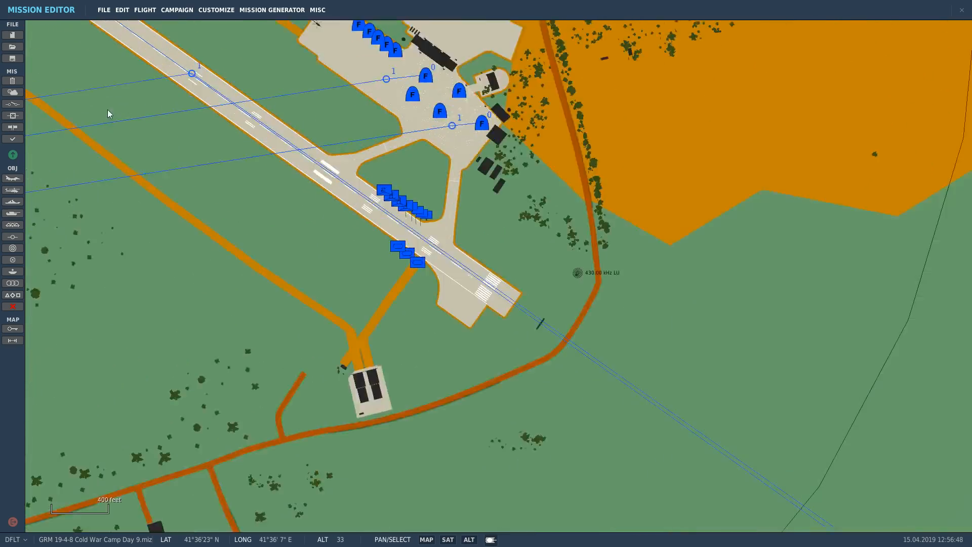
pyautogui.scroll(-2, 372, 320)
pyautogui.scroll(3, 480, 224)
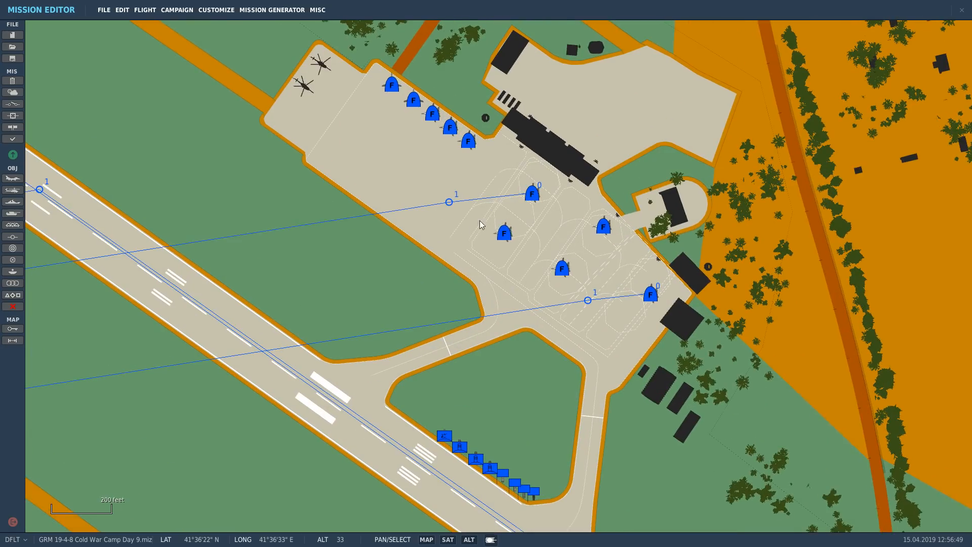
pyautogui.click(508, 234)
pyautogui.scroll(-3, 648, 222)
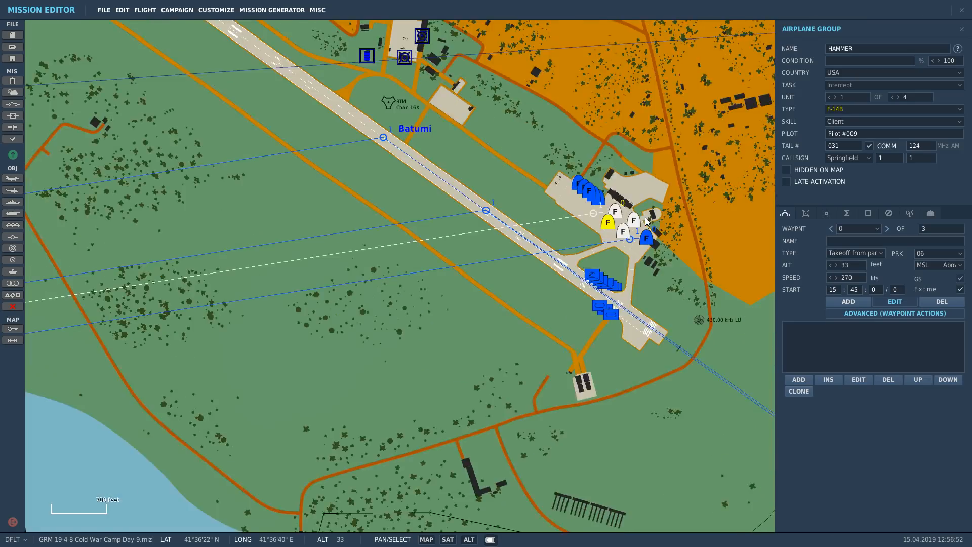
pyautogui.scroll(-12, 647, 222)
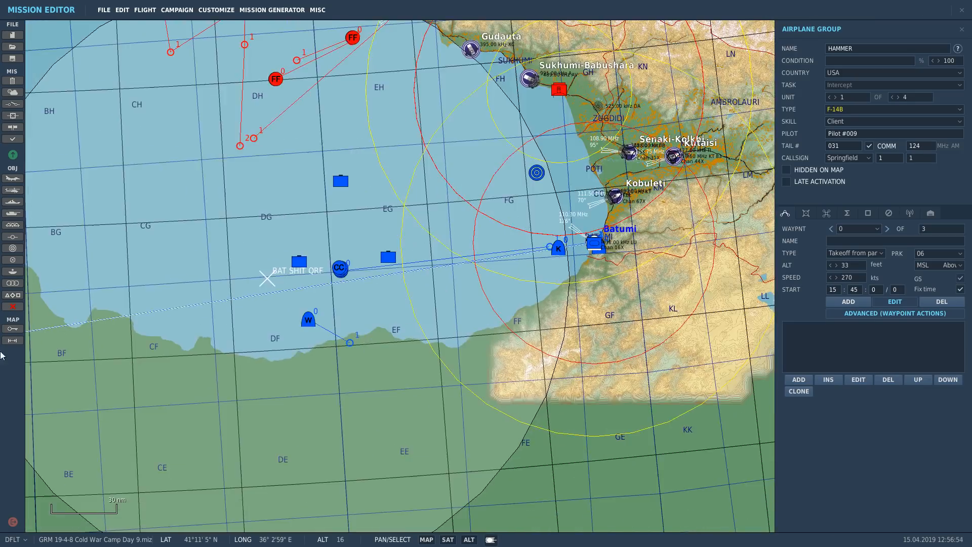
pyautogui.scroll(-3, 405, 309)
pyautogui.scroll(12, 70, 417)
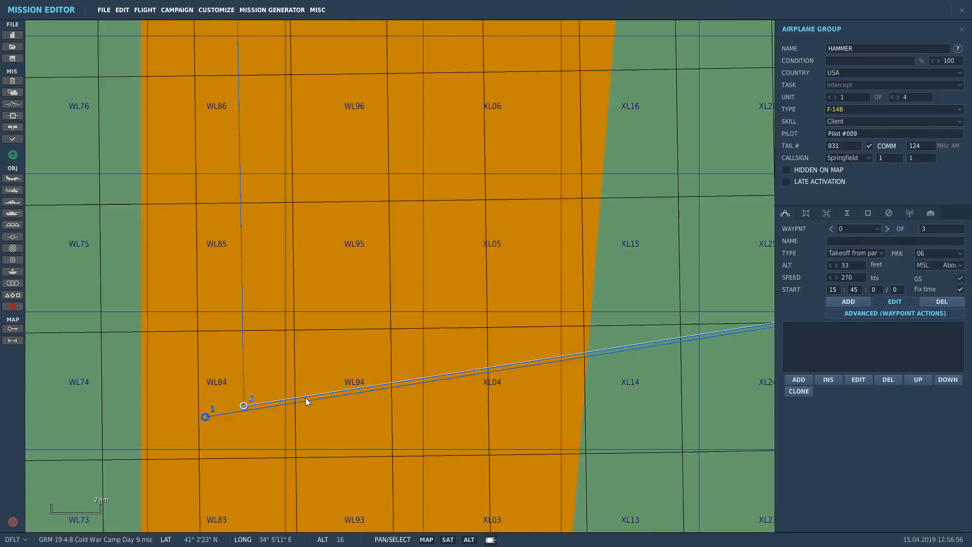
pyautogui.scroll(4, 224, 412)
pyautogui.scroll(-1, 224, 411)
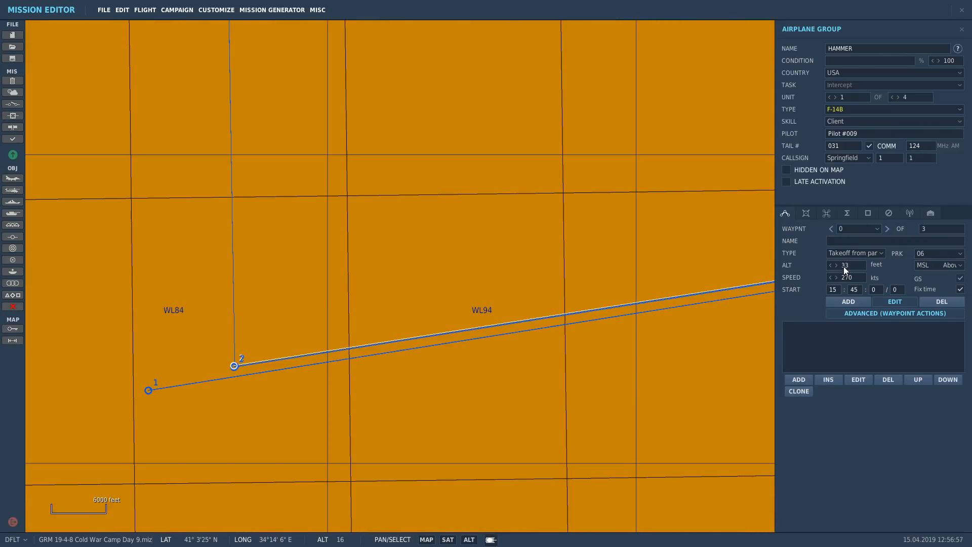
pyautogui.click(887, 228)
pyautogui.click(887, 228)
pyautogui.click(849, 301)
pyautogui.scroll(-4, 462, 399)
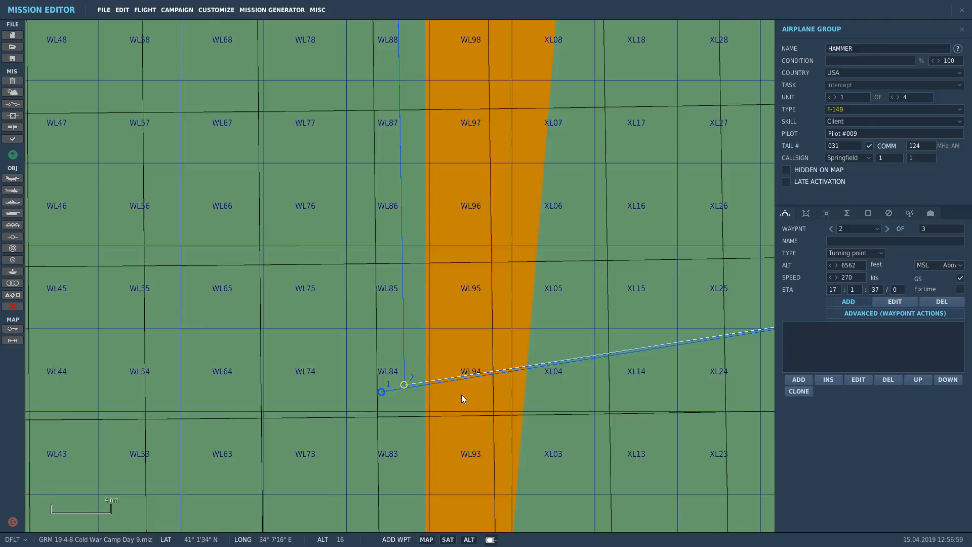
pyautogui.scroll(-6, 458, 390)
pyautogui.scroll(8, 316, 255)
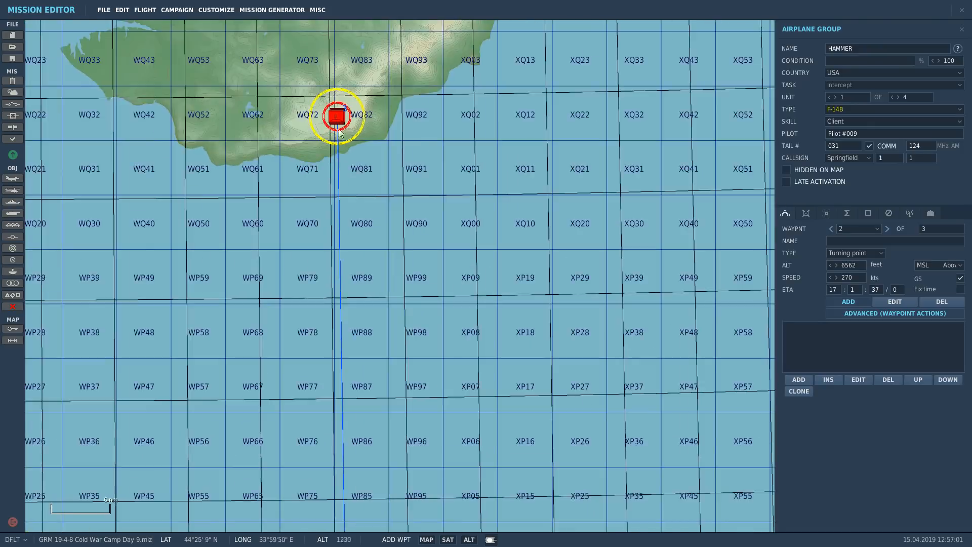
pyautogui.scroll(10, 339, 133)
pyautogui.click(168, 255)
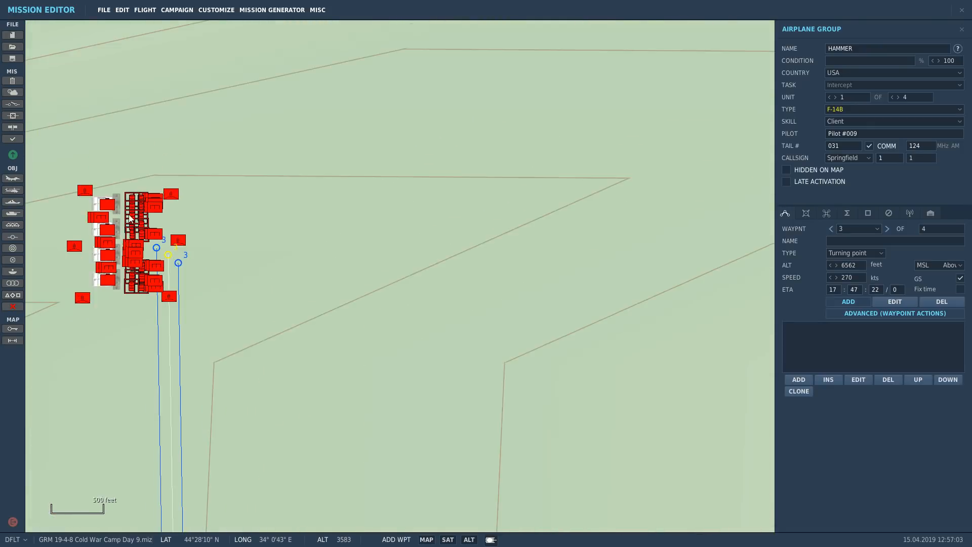
# Step: Add a turning-point waypoint after waypoint 2 of the F-14B group BUICK, at the red compound on the northwestern peninsula
pyautogui.scroll(-12, 130, 218)
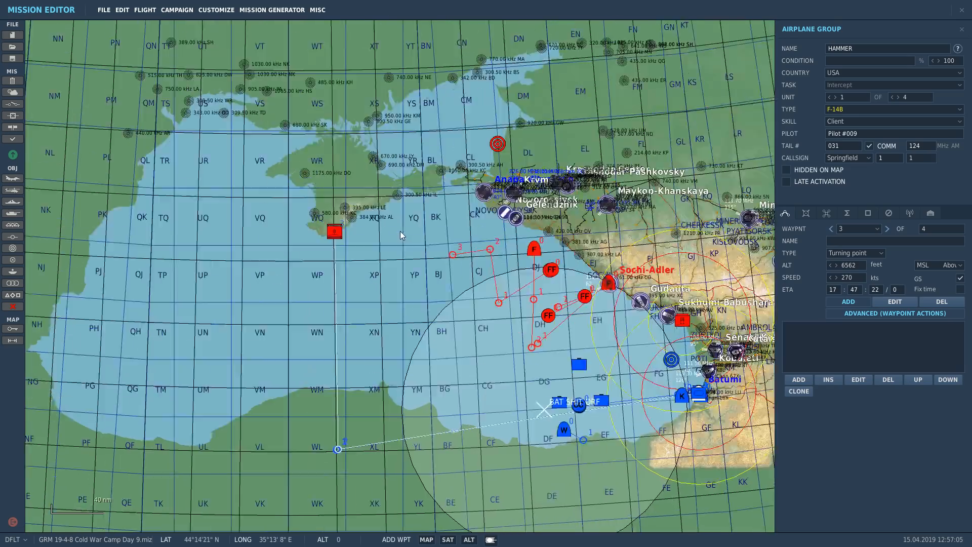
pyautogui.scroll(12, 699, 390)
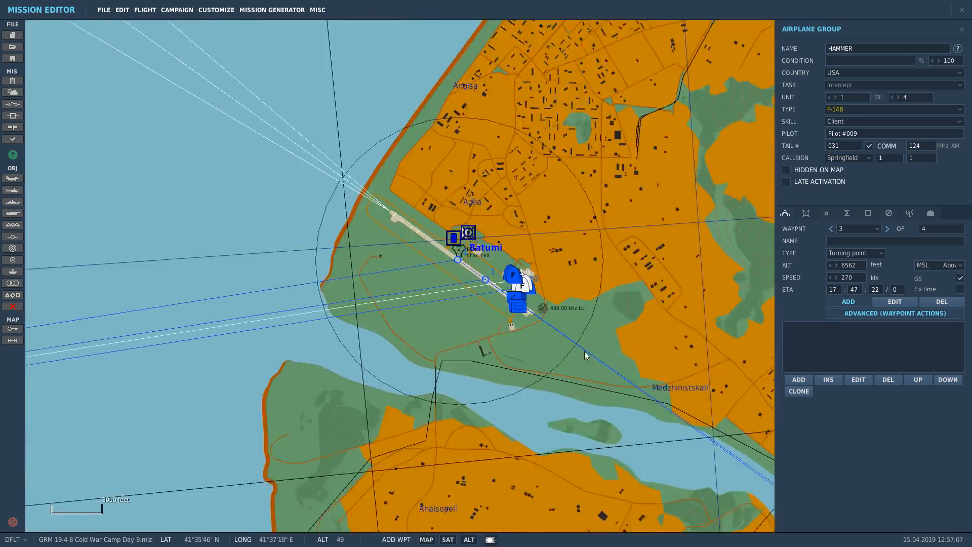
pyautogui.scroll(8, 482, 256)
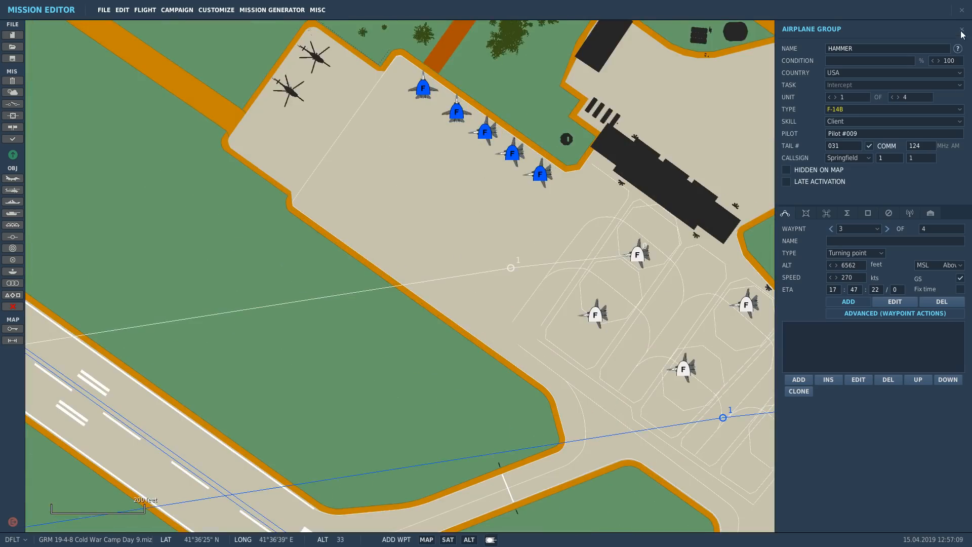
pyautogui.click(963, 31)
pyautogui.click(511, 137)
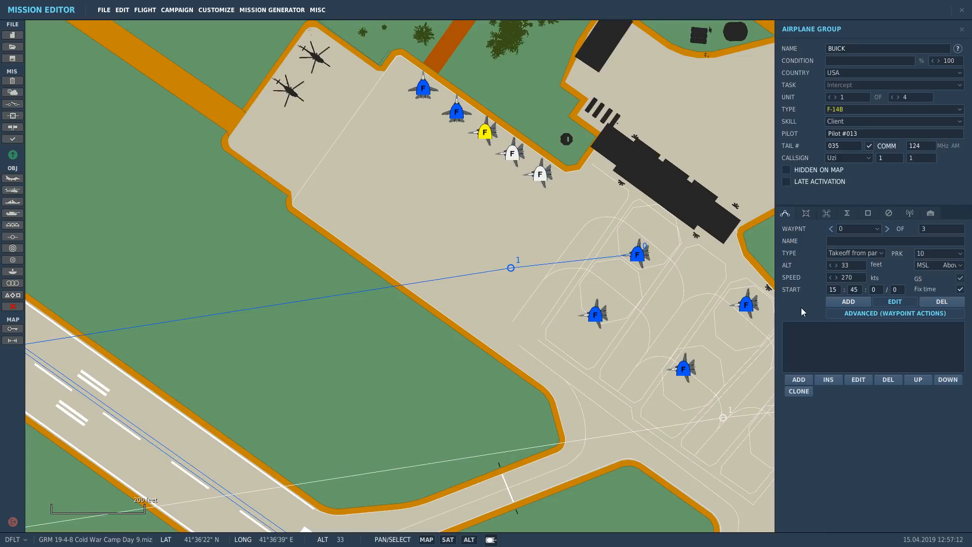
pyautogui.scroll(-2, 499, 324)
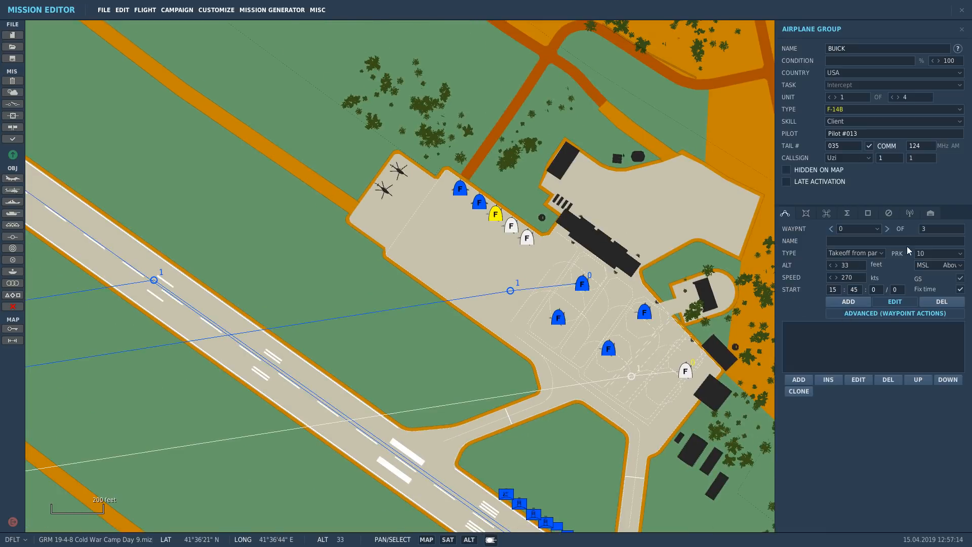
pyautogui.click(887, 229)
pyautogui.click(888, 229)
pyautogui.scroll(-6, 654, 307)
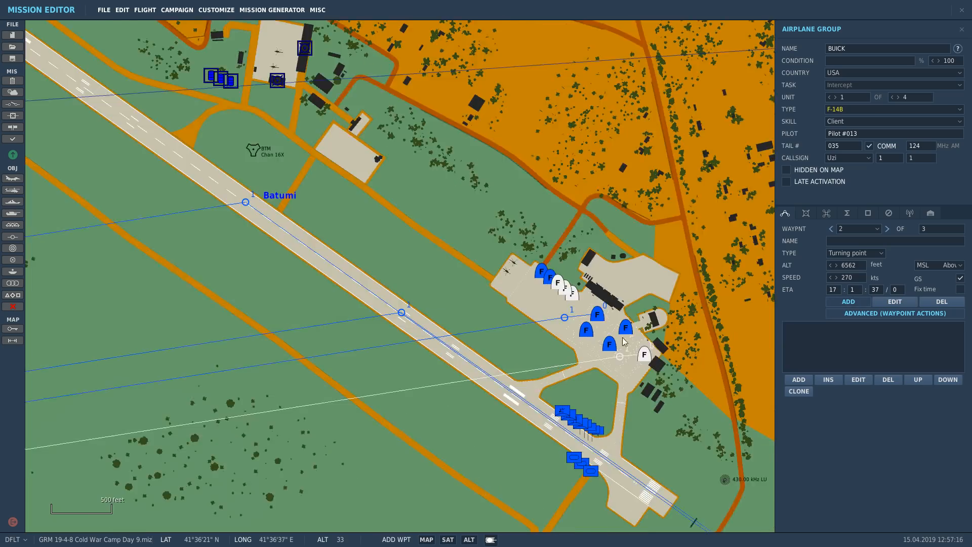
pyautogui.scroll(-8, 655, 302)
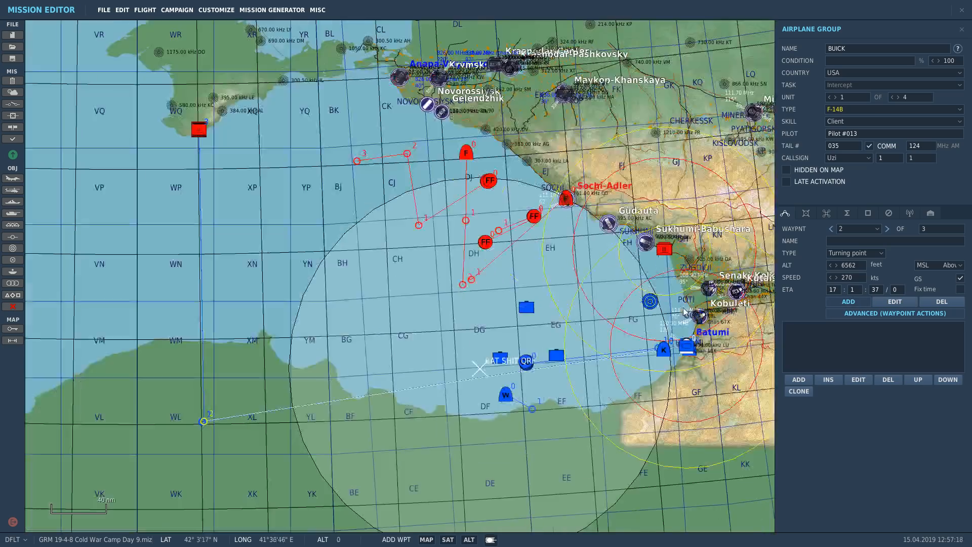
pyautogui.scroll(2, 174, 96)
pyautogui.scroll(10, 354, 330)
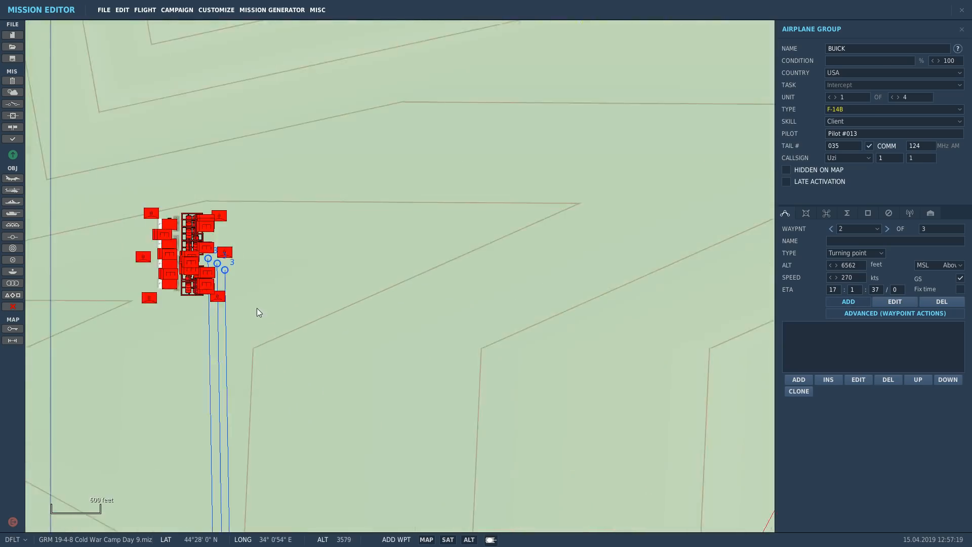
pyautogui.click(183, 200)
# Step: Remove the second aircraft of the F-14B group SABRE on the Batumi apron and add it back for a two-ship
pyautogui.scroll(-12, 217, 251)
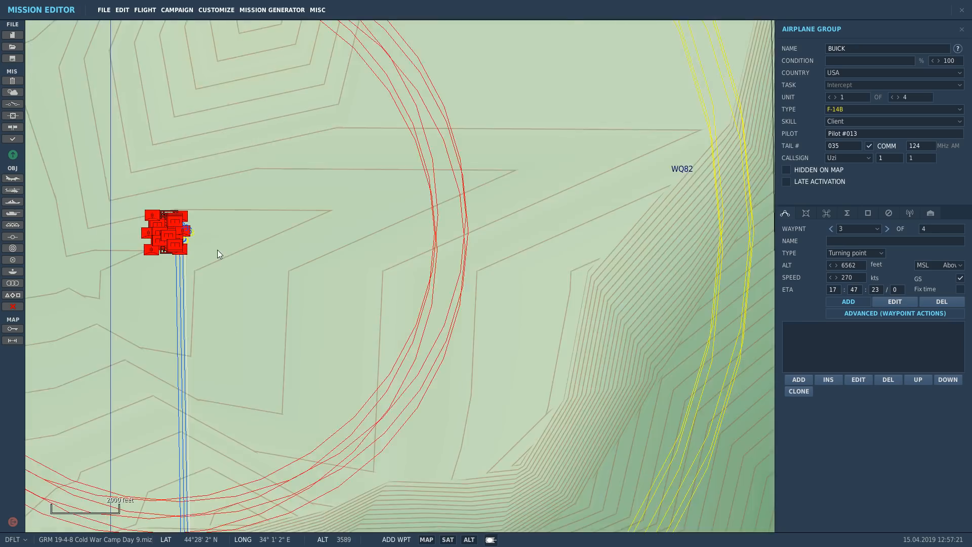
pyautogui.scroll(-6, 223, 267)
pyautogui.scroll(5, 405, 400)
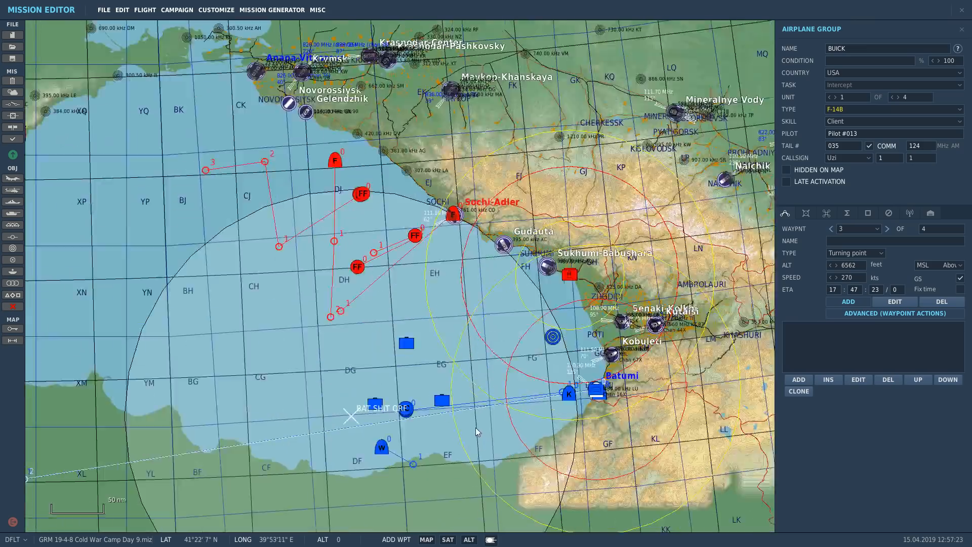
pyautogui.scroll(-3, 689, 342)
pyautogui.scroll(3, 744, 314)
pyautogui.scroll(8, 519, 202)
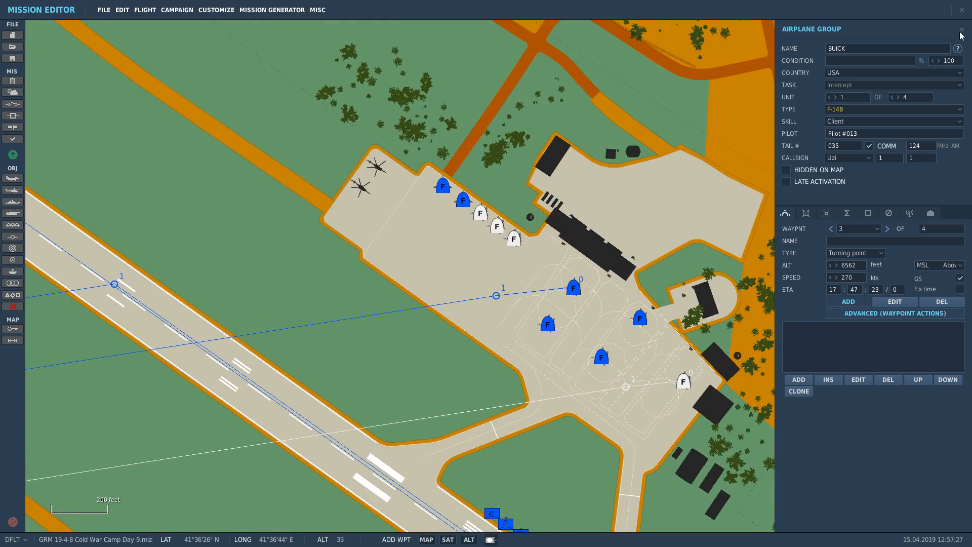
pyautogui.click(961, 33)
pyautogui.click(463, 200)
pyautogui.scroll(-2, 689, 302)
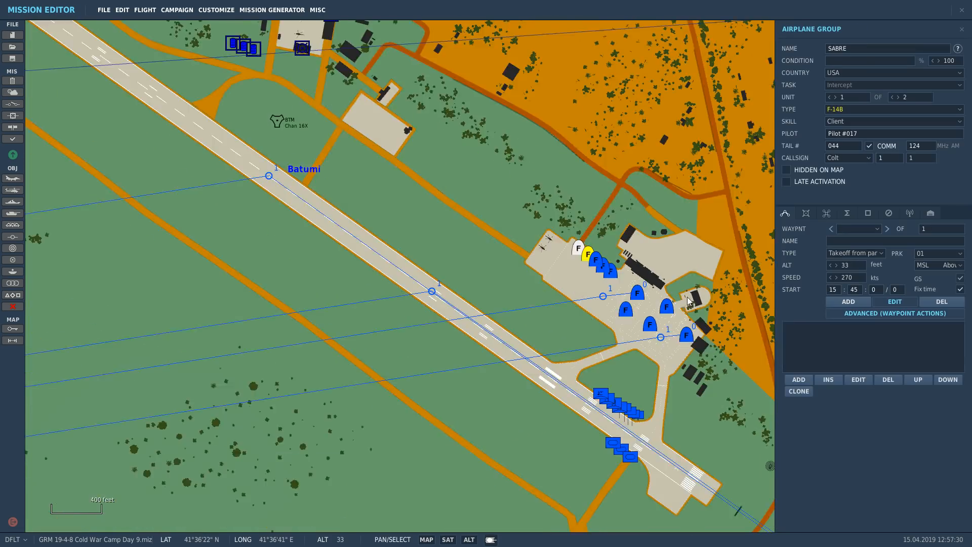
pyautogui.scroll(-5, 689, 302)
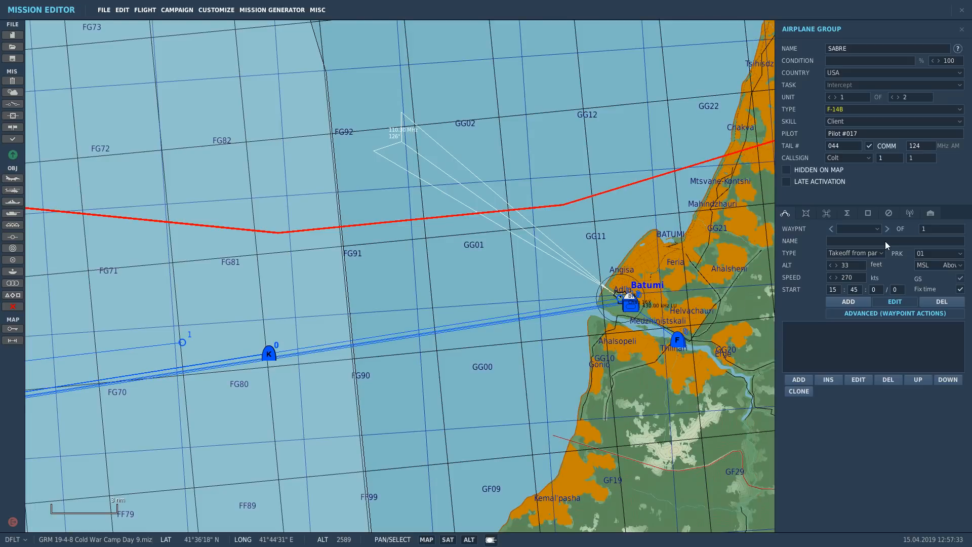
pyautogui.scroll(5, 659, 304)
pyautogui.scroll(3, 495, 272)
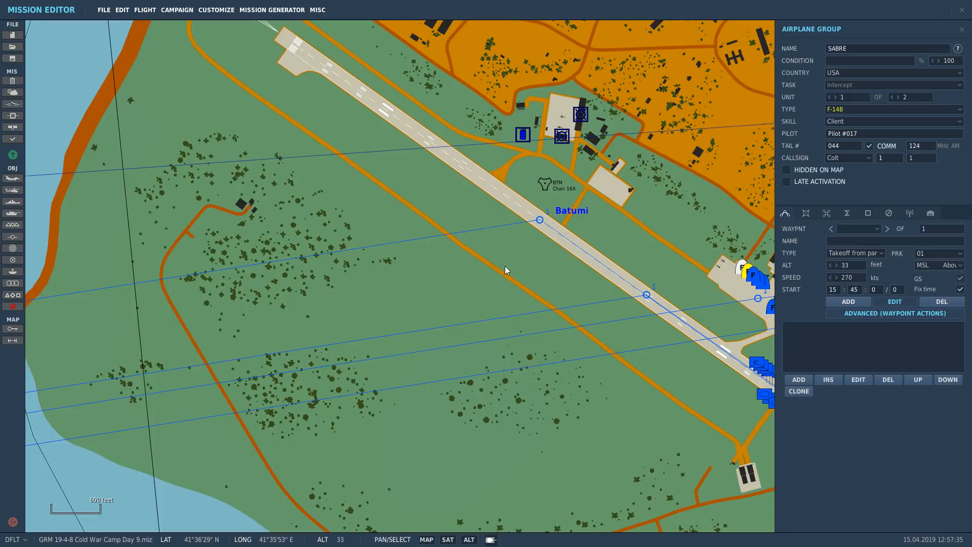
pyautogui.scroll(-2, 649, 273)
pyautogui.scroll(4, 648, 269)
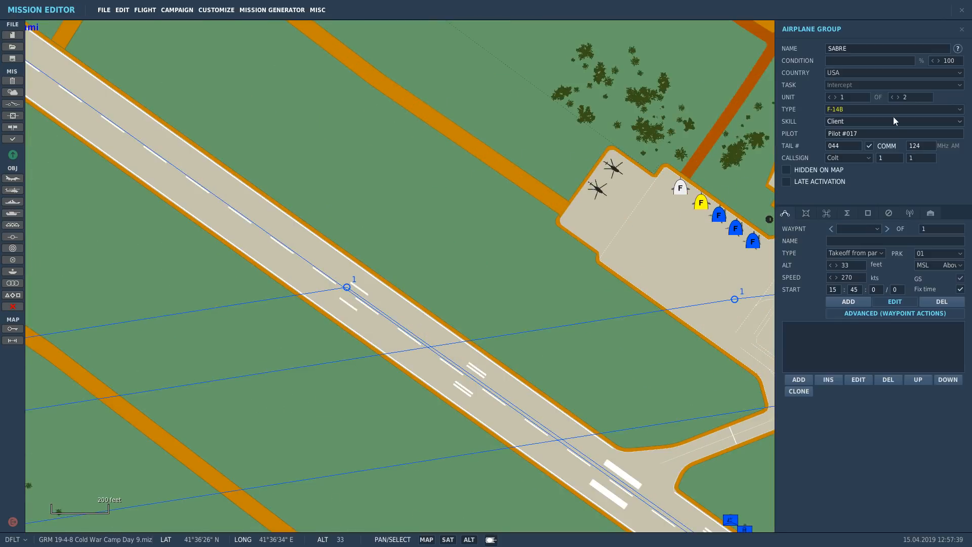
pyautogui.click(895, 96)
pyautogui.click(900, 98)
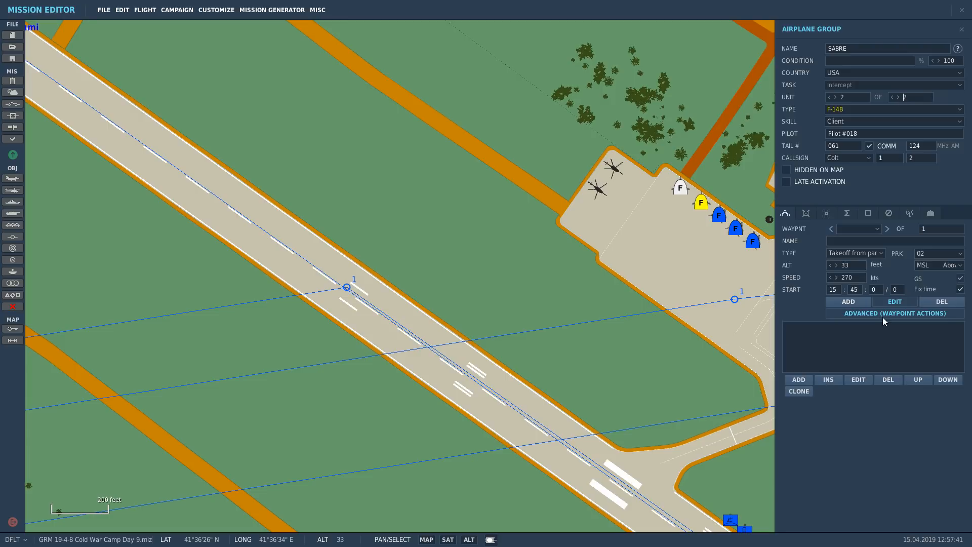
# Step: Add a turning-point waypoint to the F-14B group SABRE on the Batumi apron, just south of its lead aircraft
pyautogui.click(859, 301)
pyautogui.scroll(-3, 624, 348)
pyautogui.scroll(1, 624, 347)
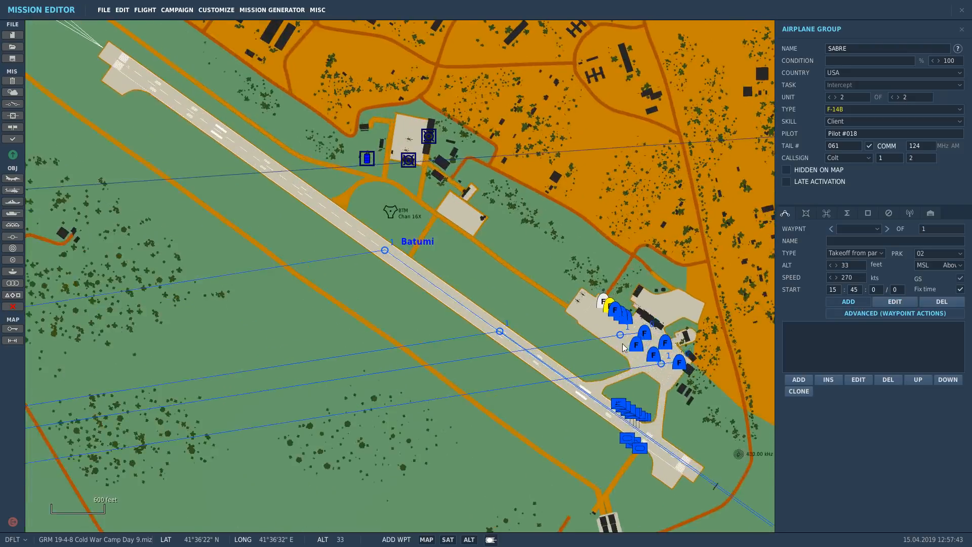
pyautogui.scroll(1, 623, 345)
pyautogui.click(568, 267)
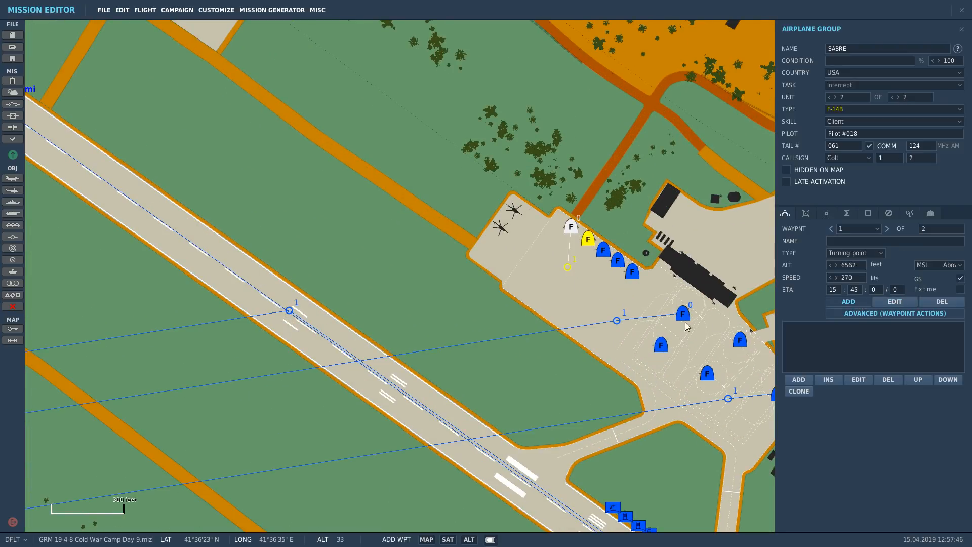
# Step: Add SABRE's second turning-point waypoint at the shared route corner in grid square WL84
pyautogui.scroll(-5, 618, 311)
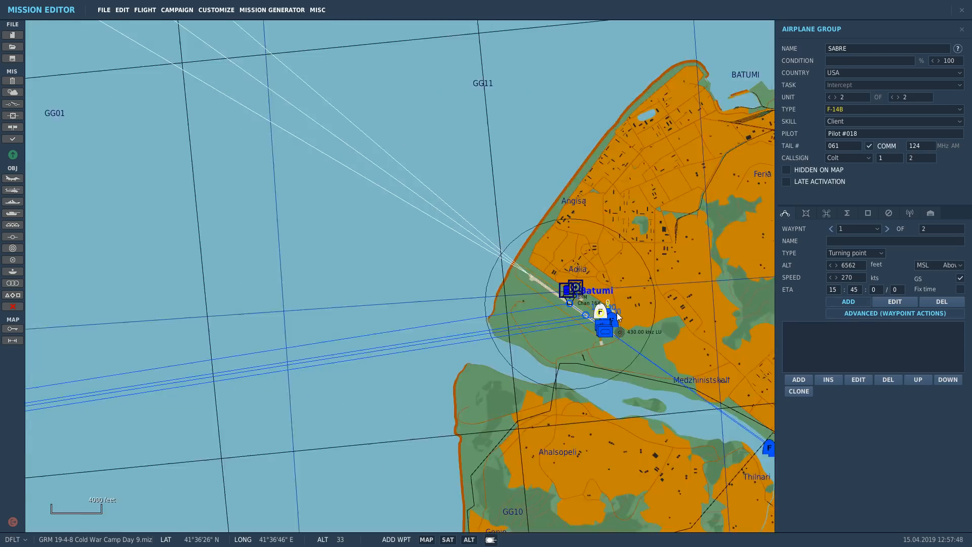
pyautogui.scroll(-4, 618, 311)
pyautogui.scroll(2, 724, 348)
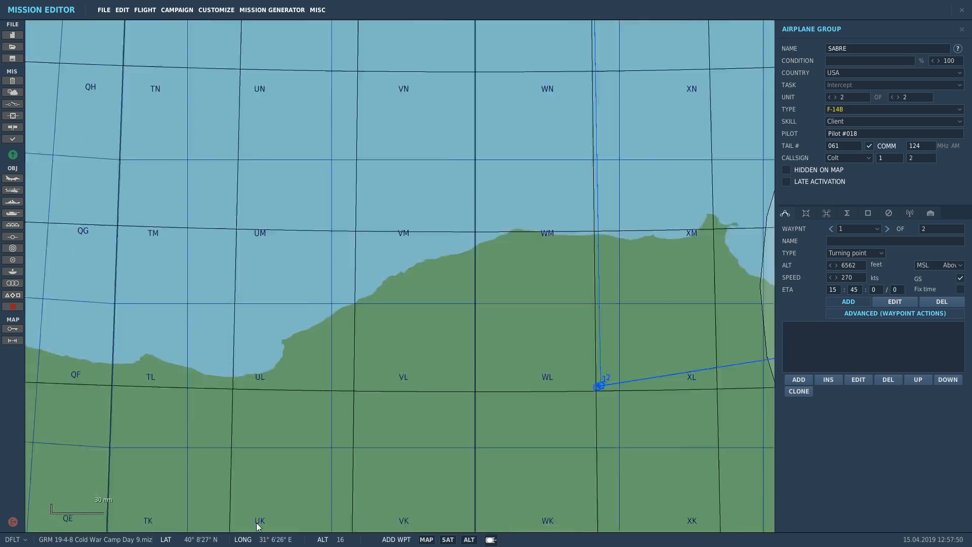
pyautogui.scroll(3, 724, 344)
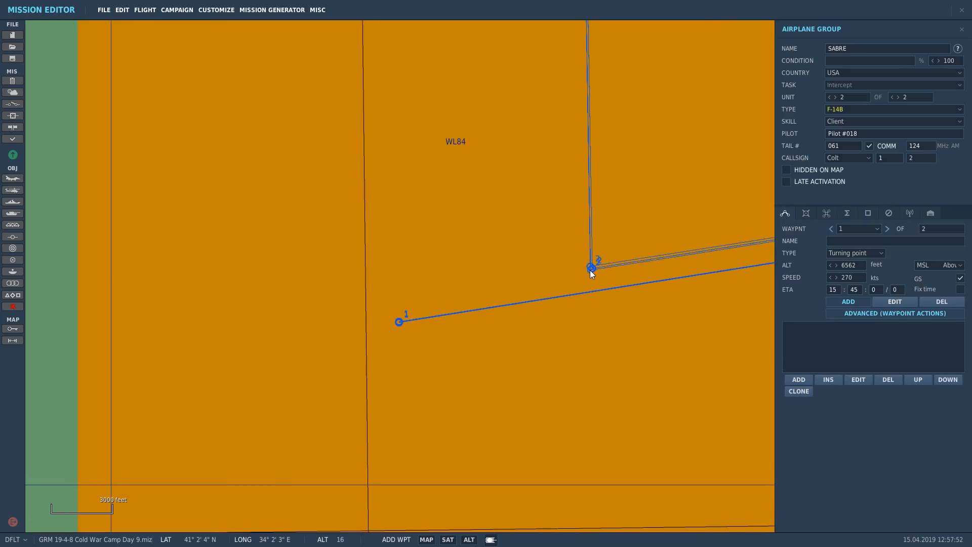
pyautogui.click(591, 269)
# Step: Add SABRE's third turning-point waypoint at the southeast side of the red compound on the northwestern peninsula
pyautogui.scroll(-6, 520, 439)
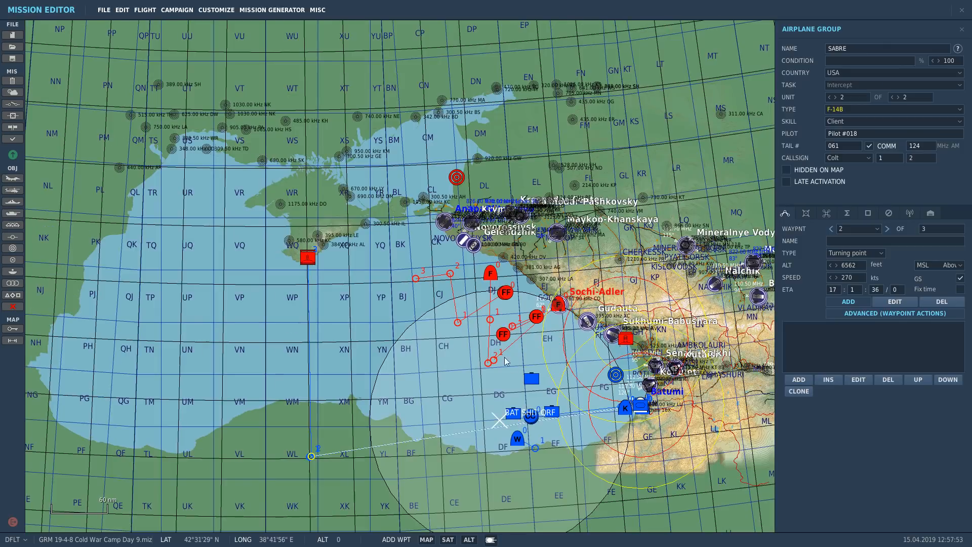
pyautogui.scroll(8, 309, 255)
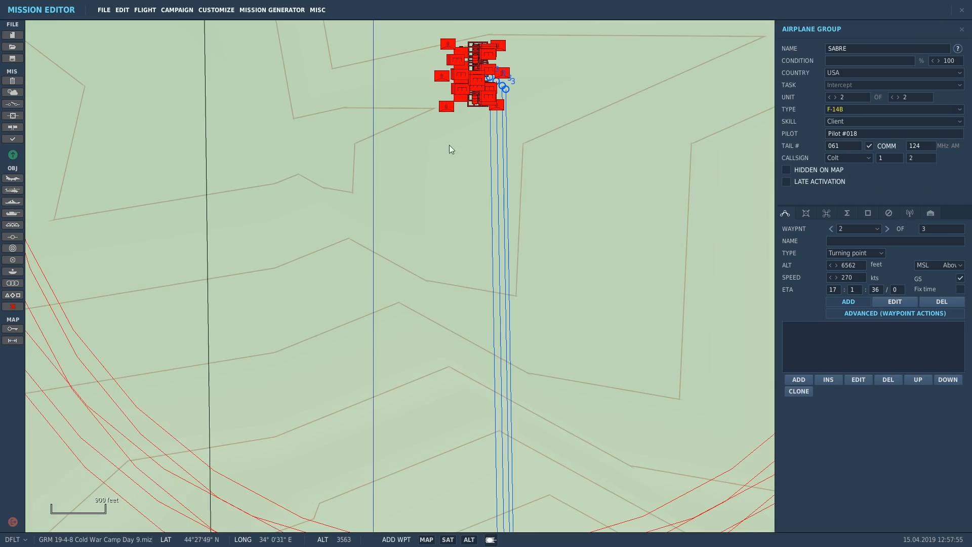
pyautogui.click(515, 93)
pyautogui.scroll(-5, 237, 326)
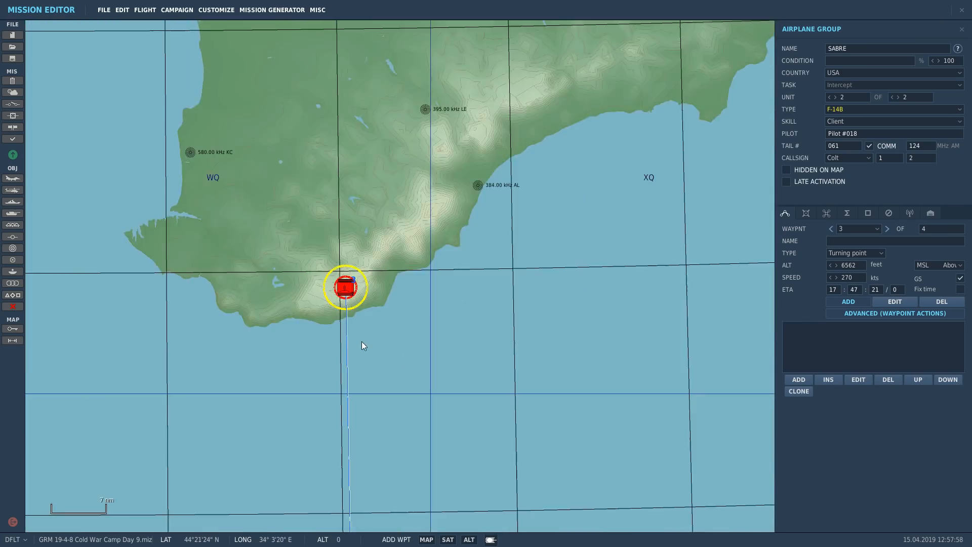
# Step: Place a new airplane group over the river southeast of Batumi, northwest of the airborne groups, and set its country to Russia
pyautogui.scroll(-5, 335, 345)
pyautogui.scroll(1, 572, 427)
pyautogui.moveTo(573, 427); pyautogui.dragTo(261, 298, button='right')
pyautogui.scroll(3, 436, 307)
pyautogui.scroll(6, 436, 307)
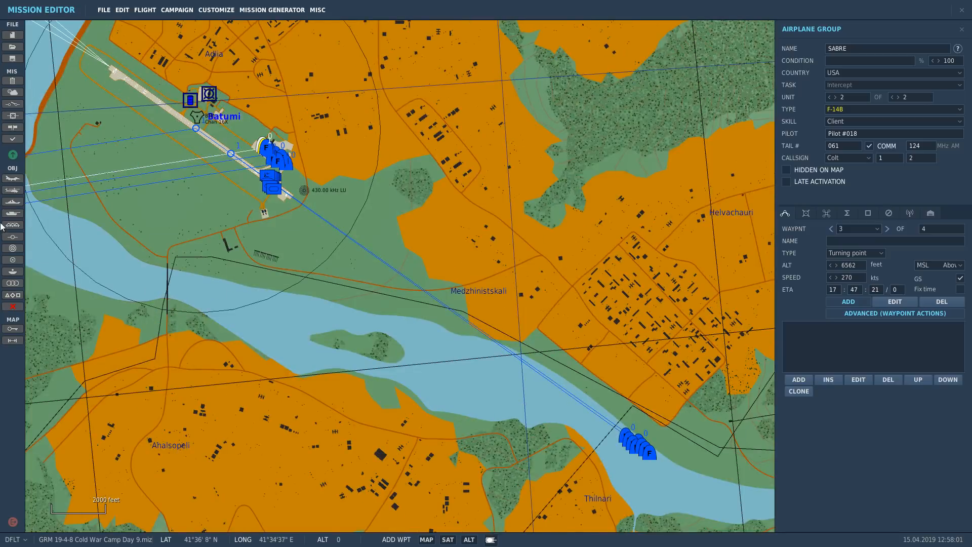
pyautogui.click(13, 180)
pyautogui.click(586, 408)
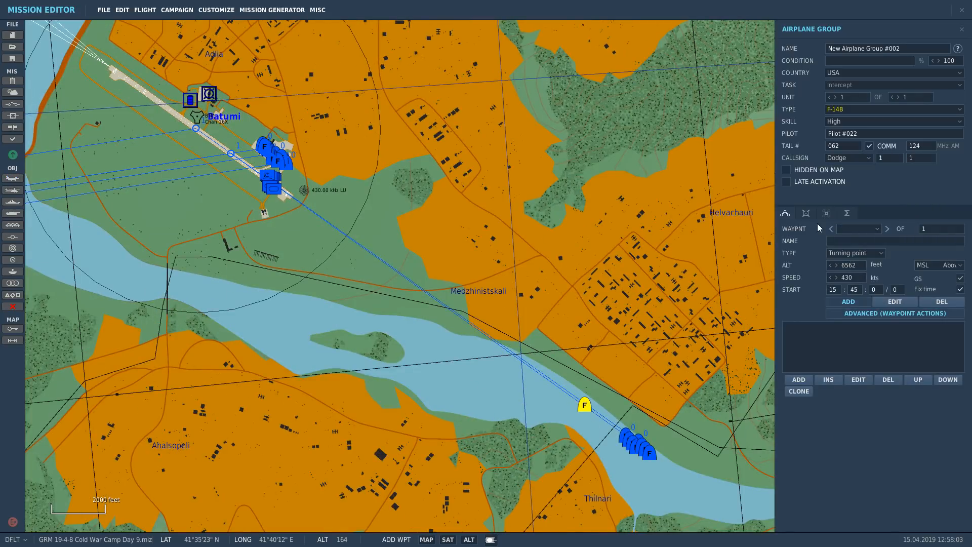
pyautogui.click(838, 112)
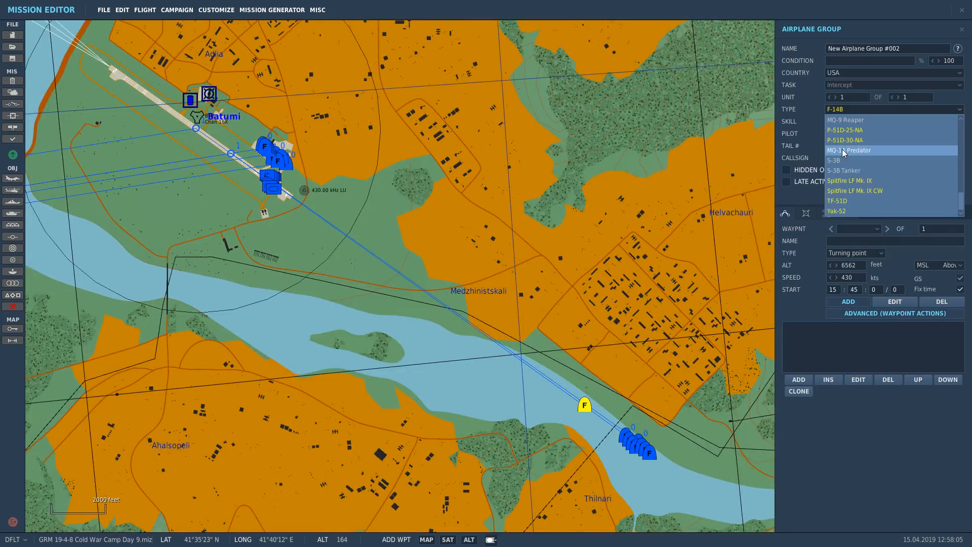
pyautogui.click(847, 73)
pyautogui.click(853, 118)
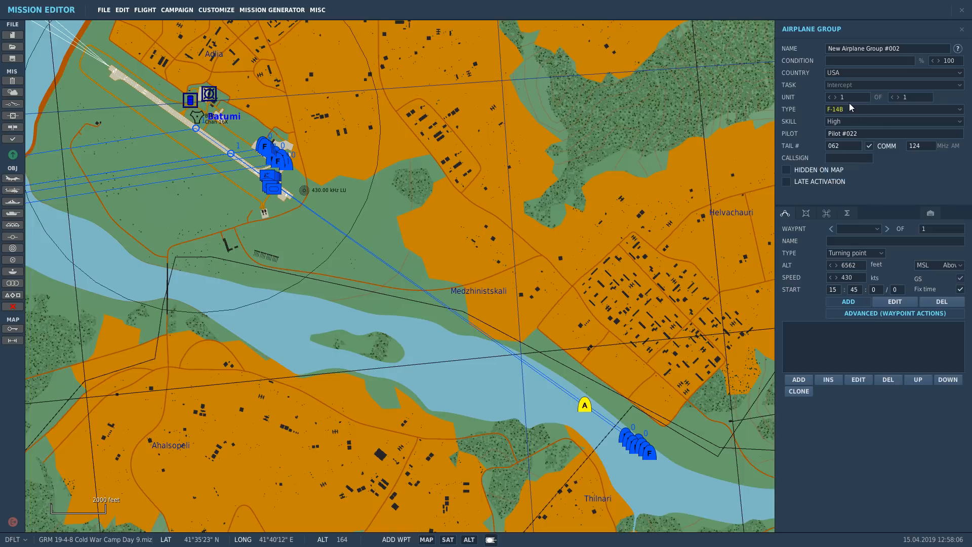
# Step: Set New Airplane Group #002's aircraft type to Su-33 and its skill to Client
pyautogui.click(849, 109)
pyautogui.scroll(-5, 846, 192)
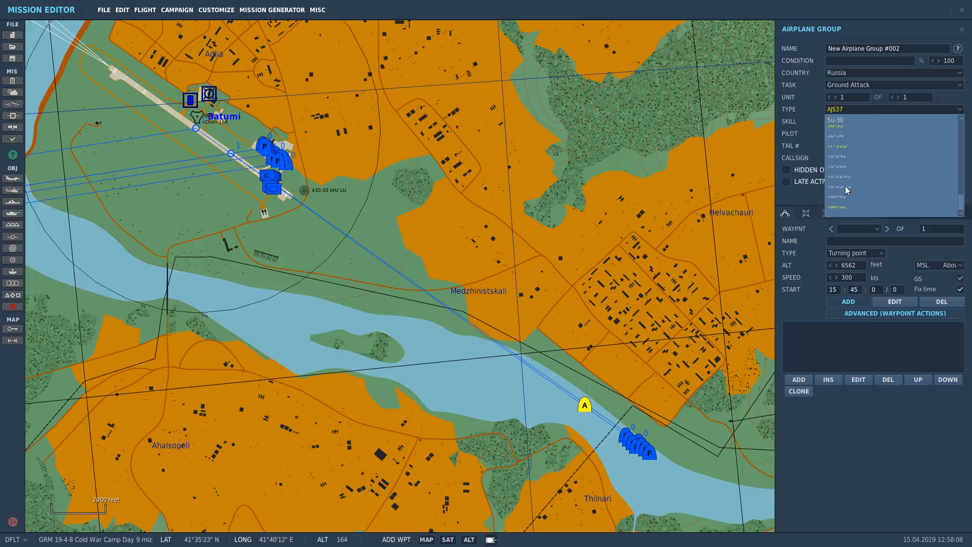
pyautogui.click(847, 131)
pyautogui.click(846, 124)
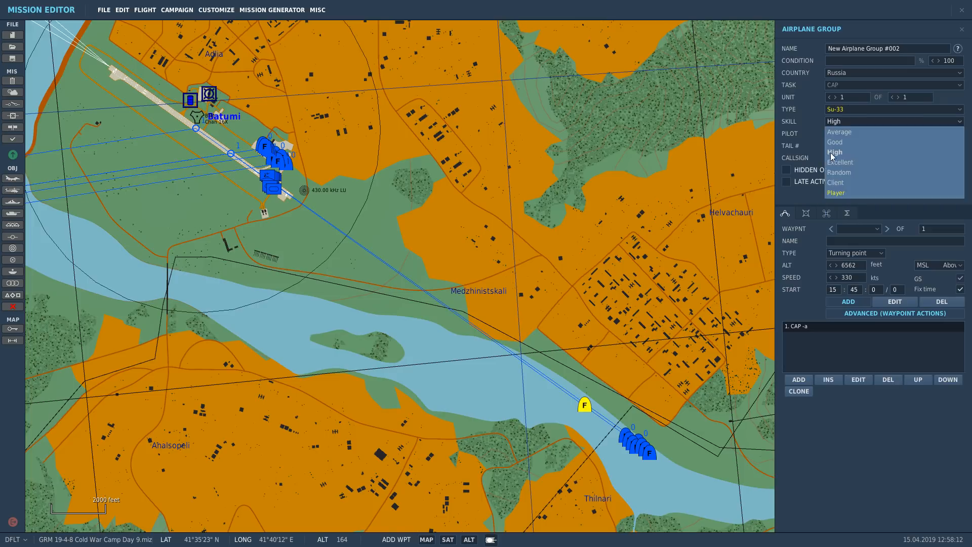
pyautogui.click(837, 183)
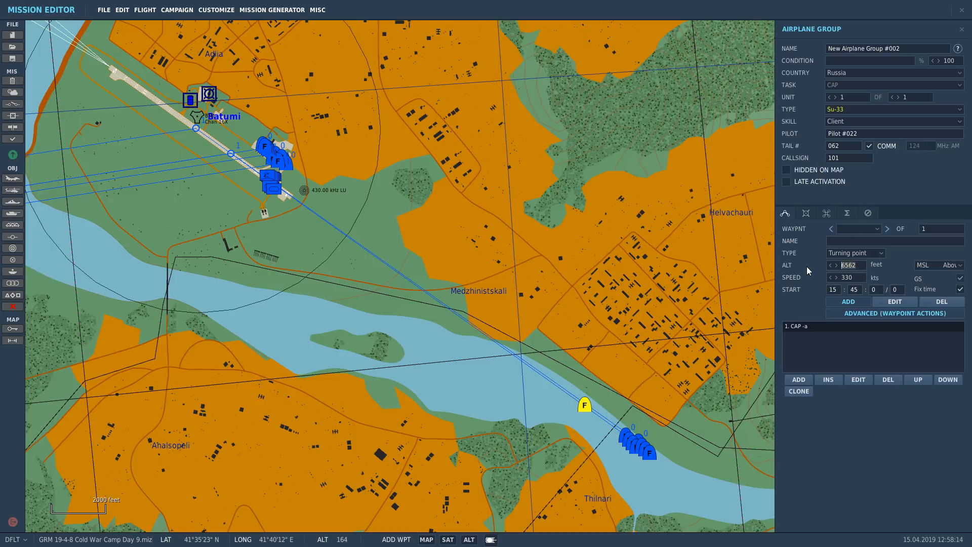
# Step: Set the Su-33 group's start to 500 feet and 150 kts, and add a turning-point waypoint at Batumi airfield
pyautogui.write('500')
pyautogui.press('Tab')
pyautogui.write('150')
pyautogui.scroll(-4, 738, 284)
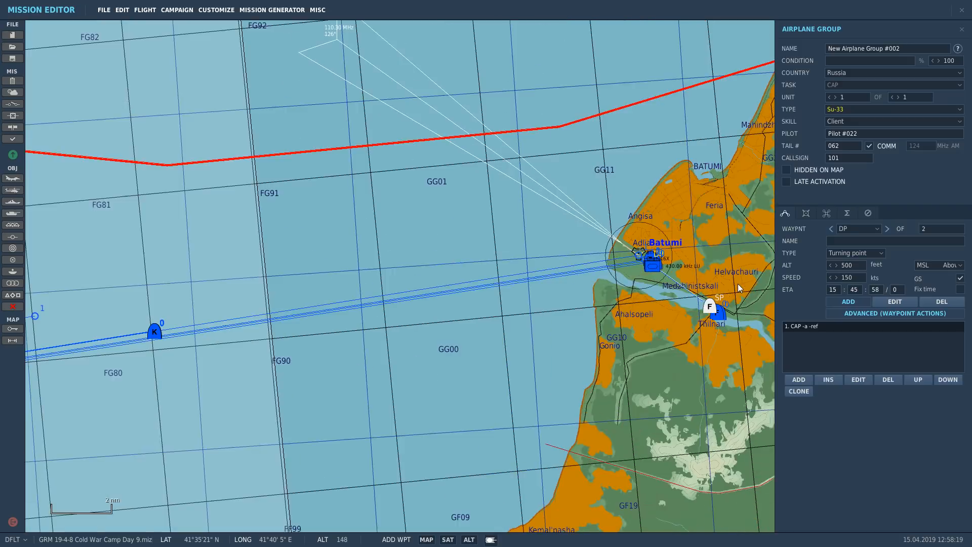
# Step: Enlarge the Su-33 group to four aircraft
pyautogui.scroll(-6, 738, 285)
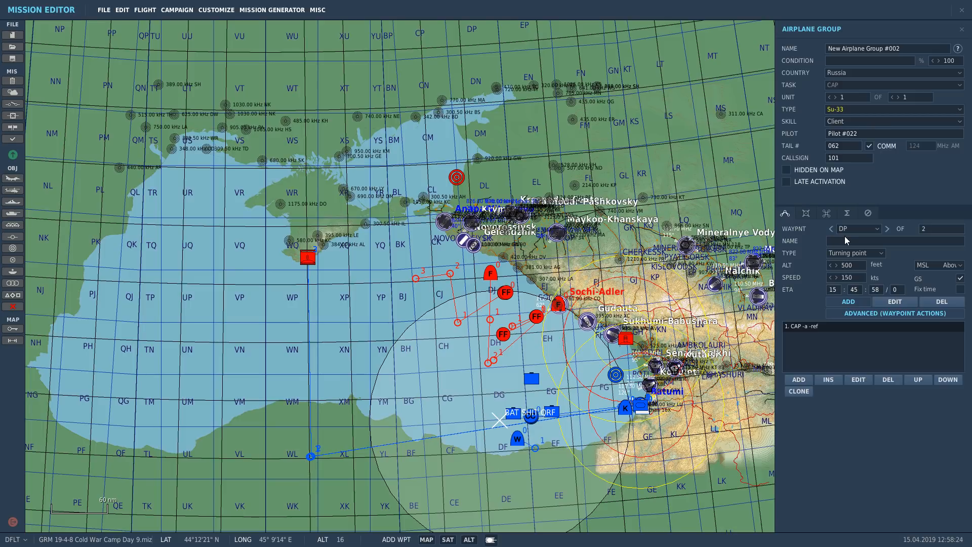
pyautogui.click(896, 98)
pyautogui.click(896, 98)
pyautogui.click(895, 98)
# Step: Add a turning-point waypoint for the Su-33 group at the shared route corner in grid square WL84
pyautogui.scroll(10, 322, 474)
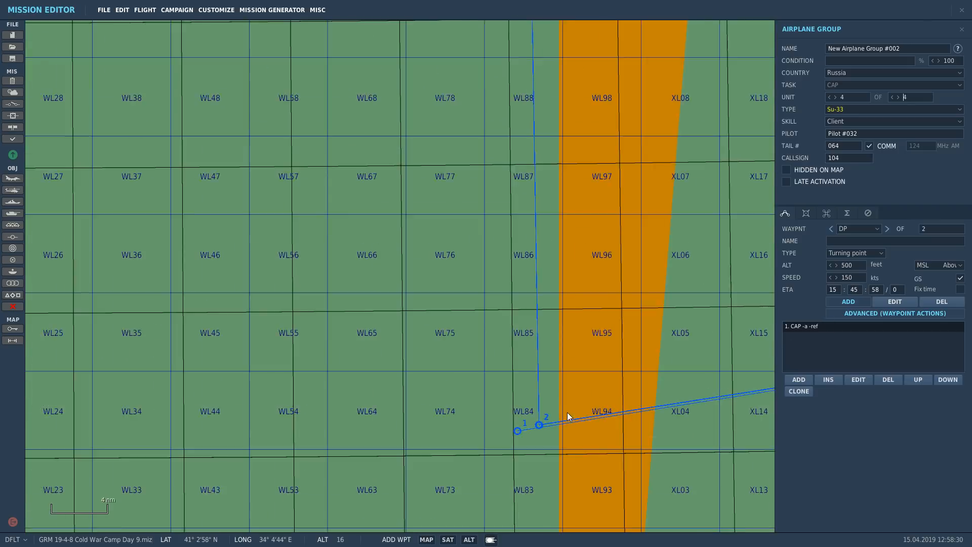
pyautogui.scroll(8, 547, 424)
pyautogui.click(525, 409)
pyautogui.scroll(-6, 467, 431)
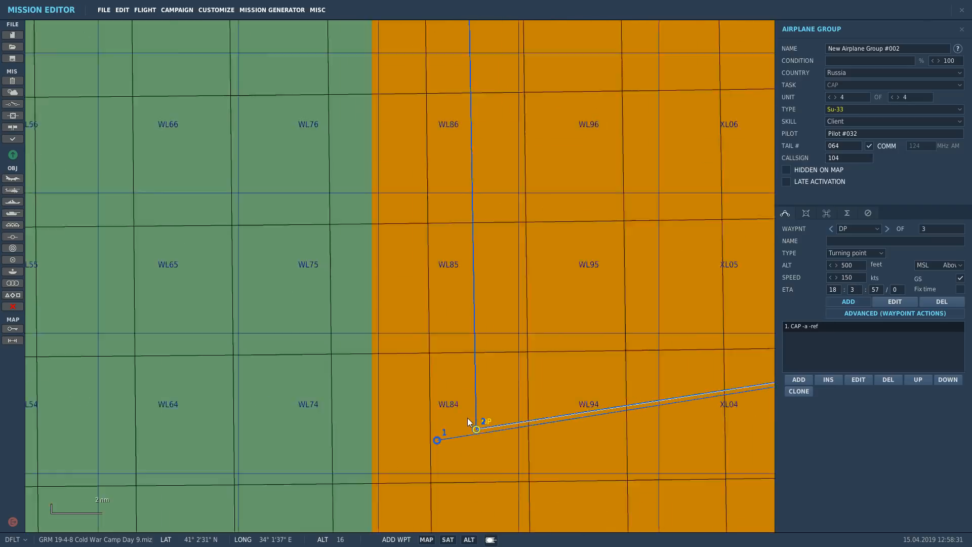
# Step: Add a final turning-point waypoint for the Su-33 group at the east side of the red compound on the northwestern peninsula
pyautogui.scroll(-8, 468, 420)
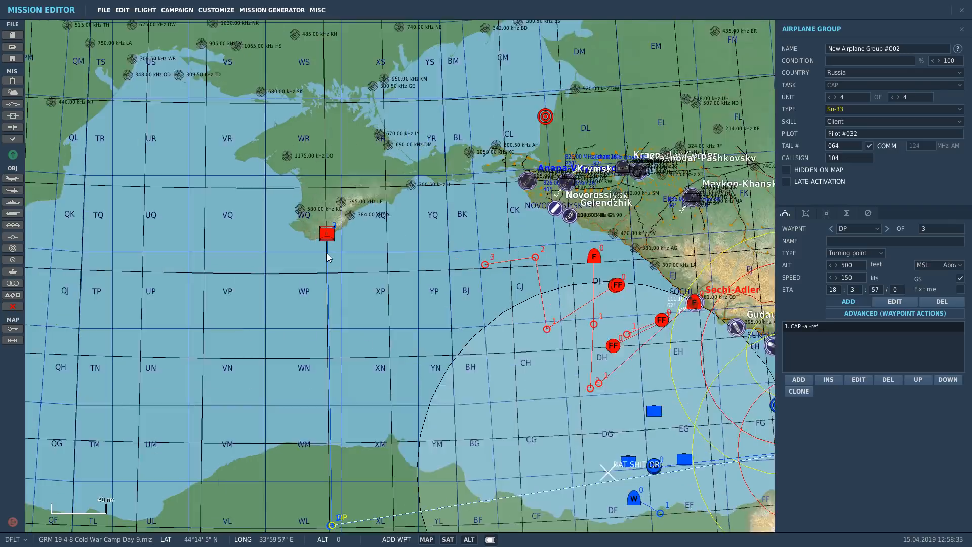
pyautogui.scroll(12, 326, 254)
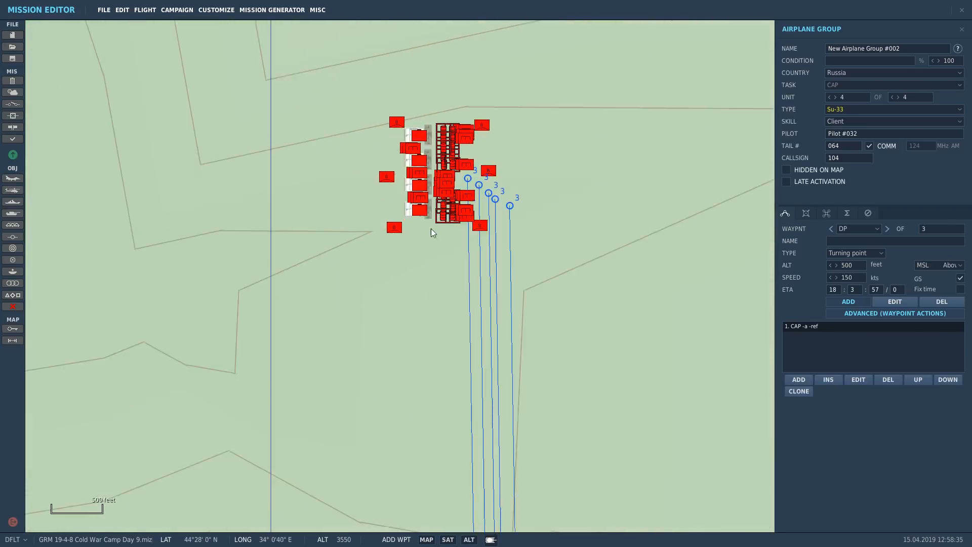
pyautogui.scroll(2, 431, 229)
pyautogui.click(609, 183)
pyautogui.scroll(-4, 401, 292)
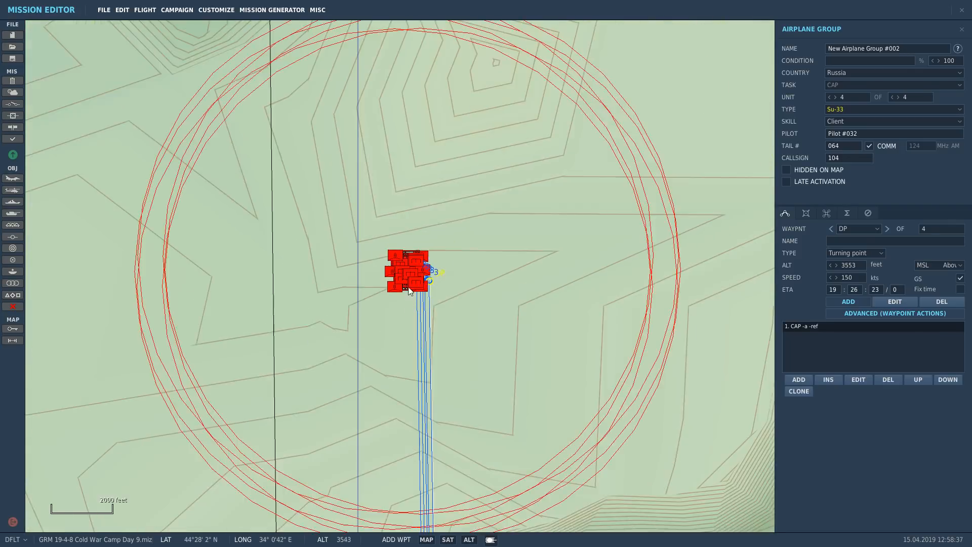
# Step: Move the Su-33 group southeast along the river, next to the other airborne groups
pyautogui.scroll(-10, 412, 289)
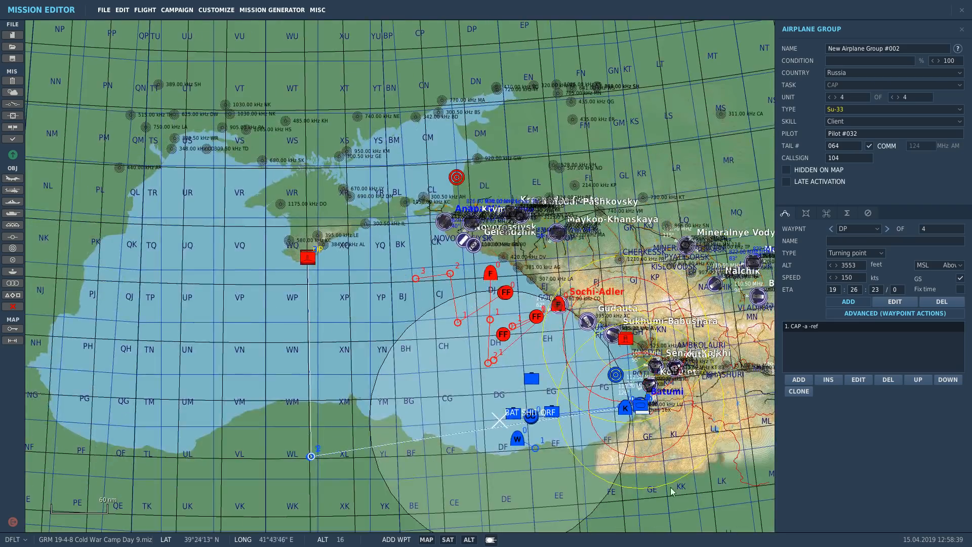
pyautogui.scroll(10, 582, 348)
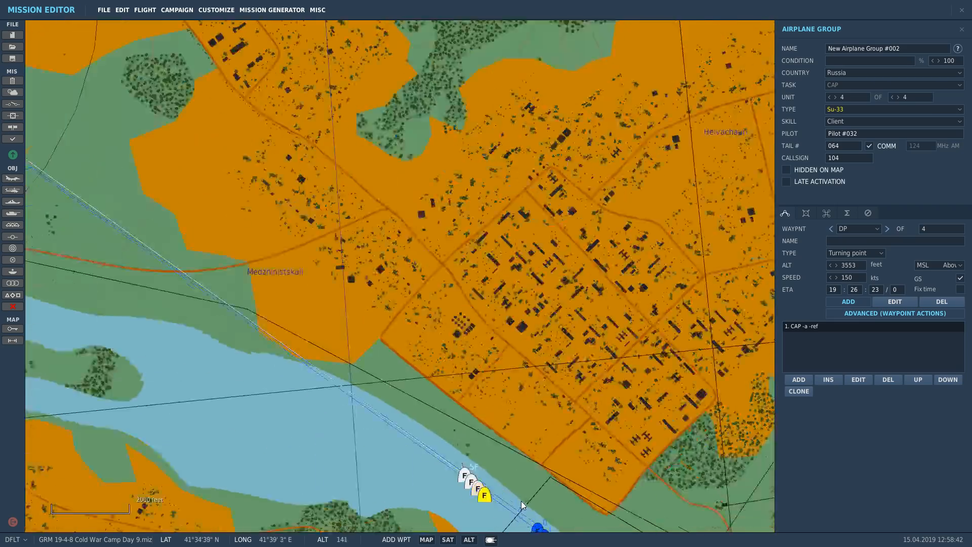
pyautogui.scroll(3, 522, 505)
pyautogui.scroll(2, 495, 284)
pyautogui.scroll(-2, 520, 333)
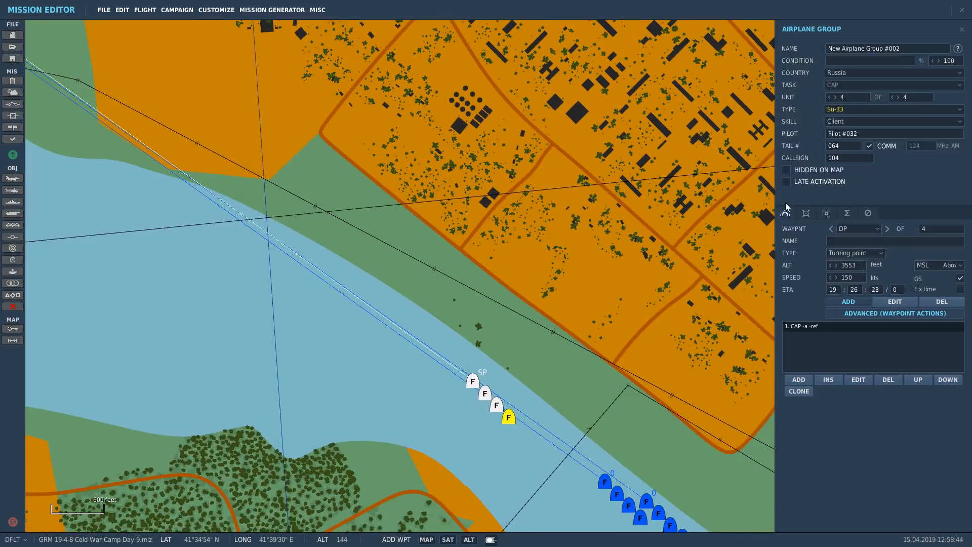
pyautogui.click(962, 31)
pyautogui.moveTo(475, 381); pyautogui.dragTo(576, 426)
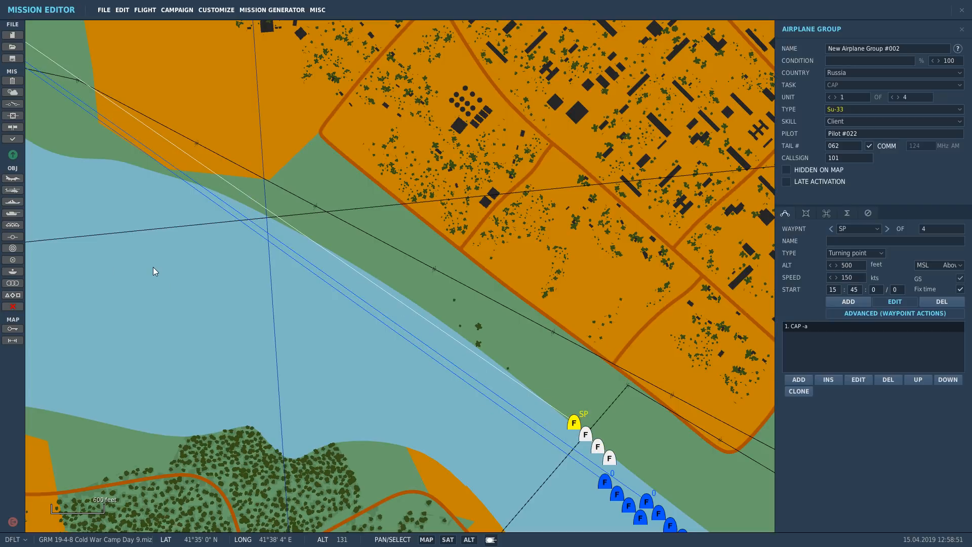
# Step: Place a new Russian M-2000C group with skill Client over the river, just west of the Su-33 group
pyautogui.click(13, 178)
pyautogui.click(507, 414)
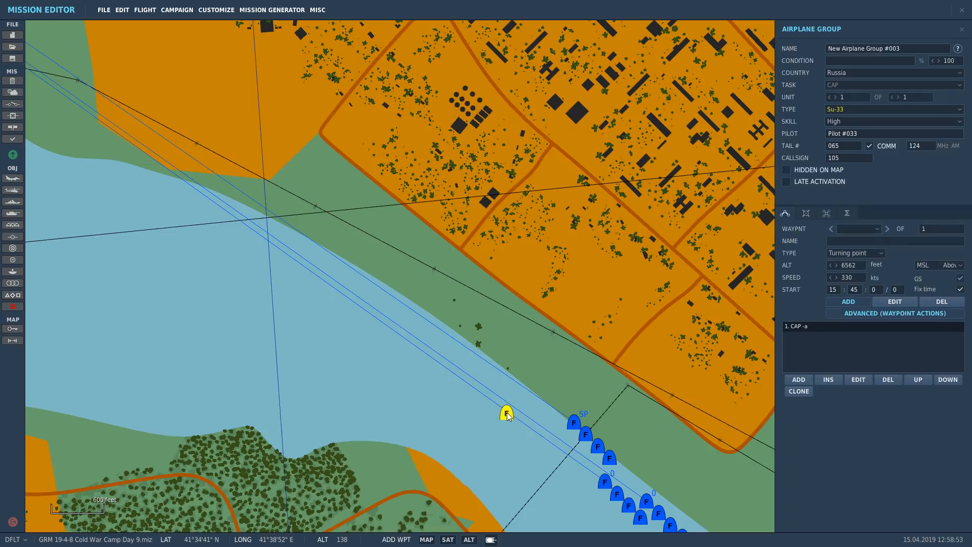
pyautogui.click(861, 116)
pyautogui.scroll(-5, 850, 151)
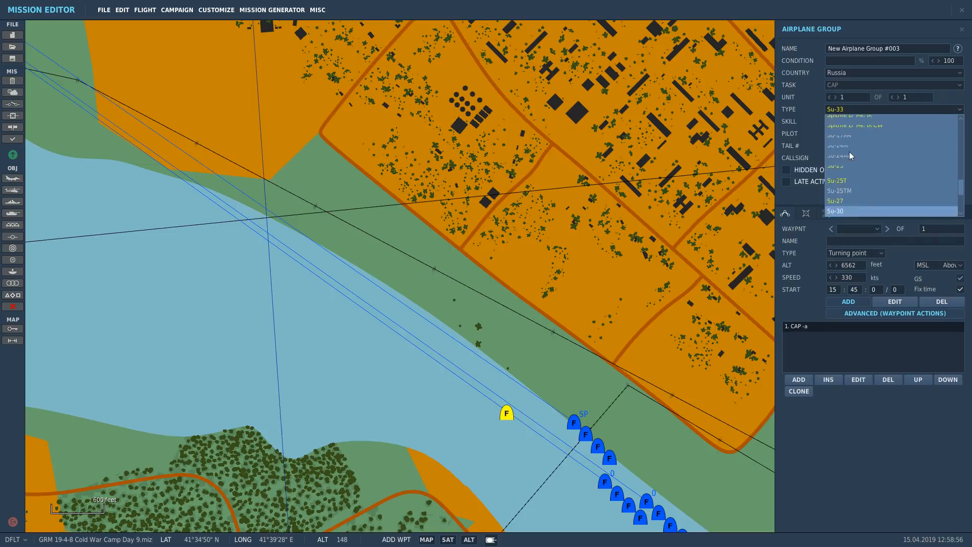
pyautogui.scroll(3, 847, 150)
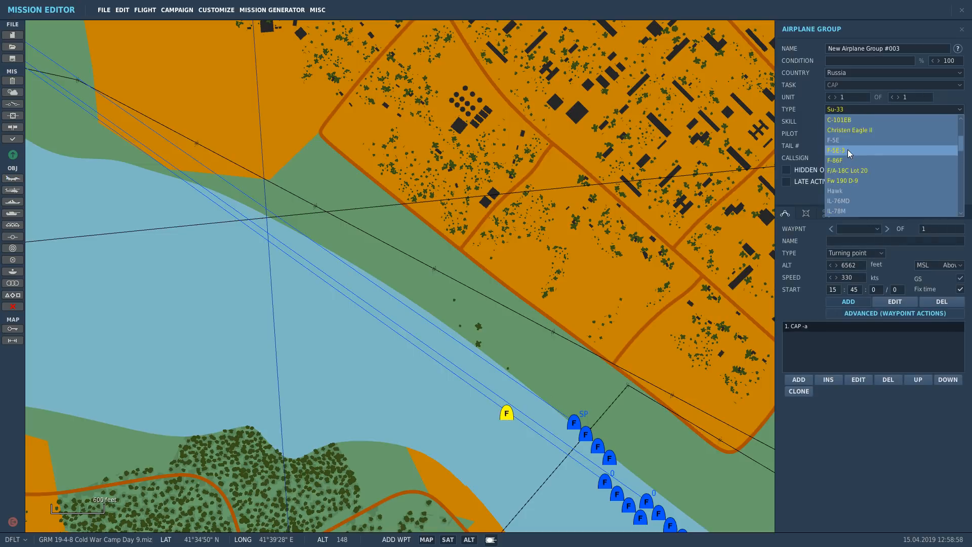
pyautogui.scroll(-15, 844, 133)
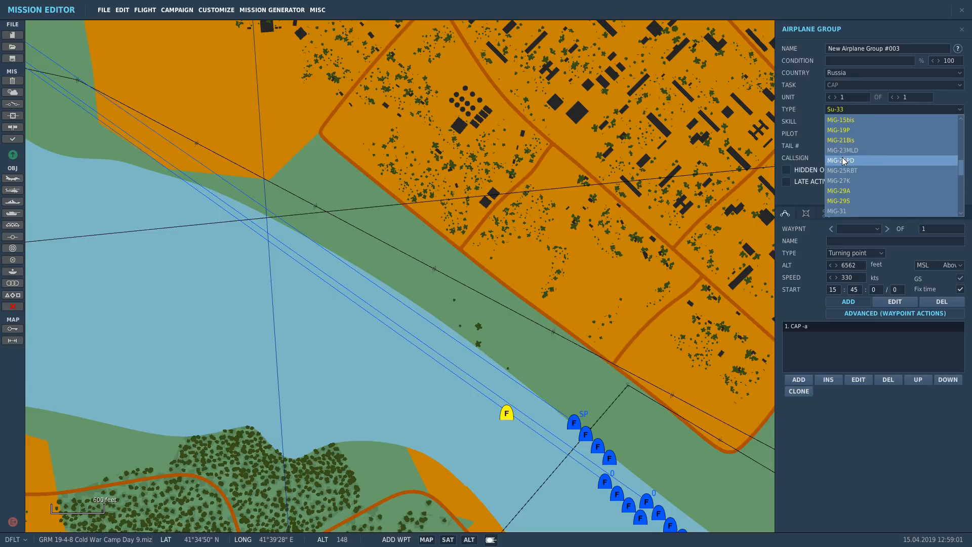
pyautogui.scroll(6, 843, 157)
pyautogui.click(841, 170)
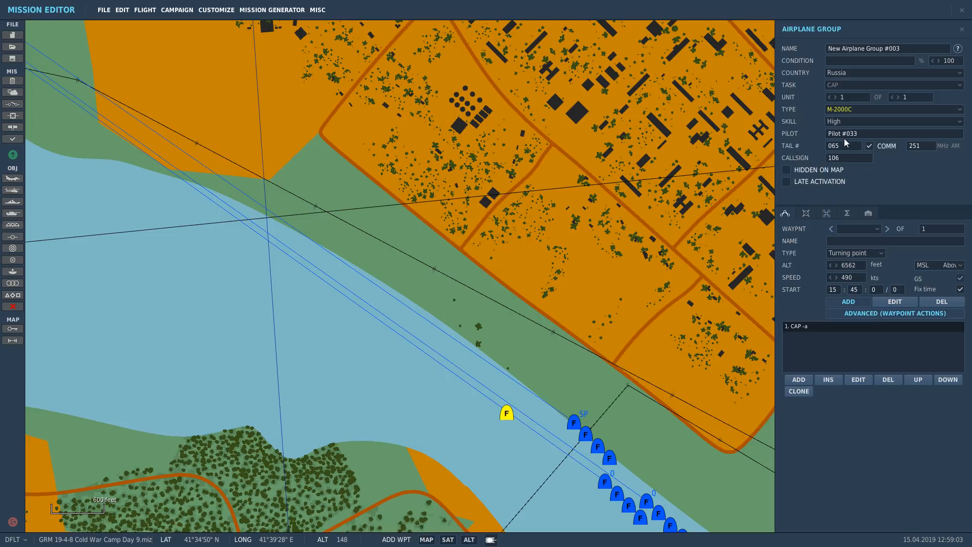
pyautogui.click(842, 124)
pyautogui.click(843, 180)
# Step: Set the M-2000C group's start to 500 feet and 160 kts, and add a turning-point waypoint at Batumi airfield
pyautogui.scroll(-3, 525, 356)
pyautogui.click(177, 89)
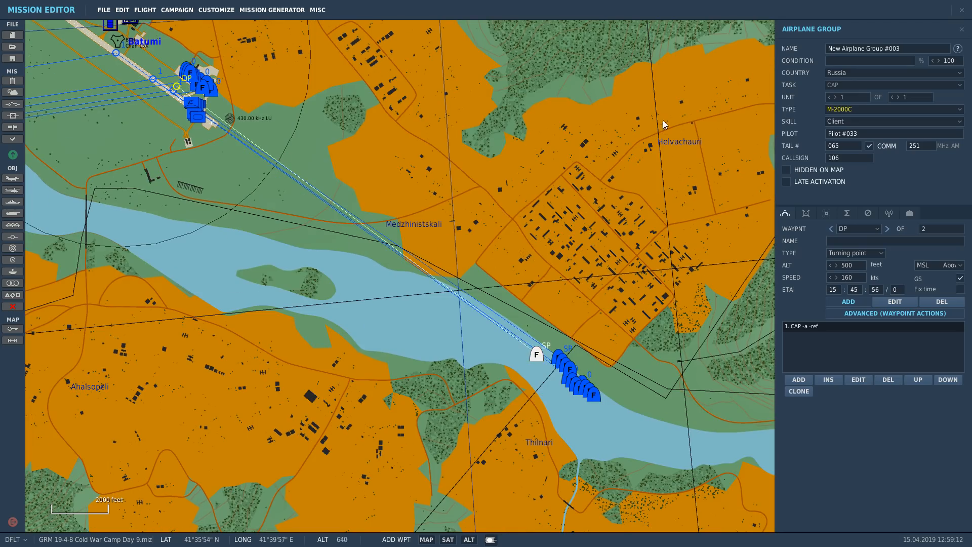
# Step: Add a turning-point waypoint for the M-2000C group at the shared route corner in grid square WL84
pyautogui.scroll(-10, 690, 161)
pyautogui.scroll(-3, 384, 469)
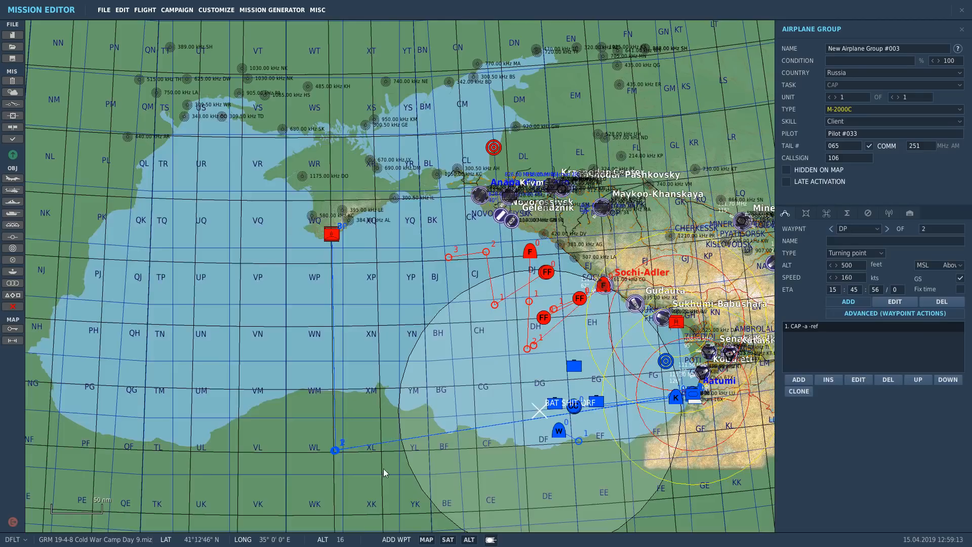
pyautogui.scroll(12, 221, 388)
pyautogui.click(187, 458)
# Step: Add the M-2000C group's final turning-point waypoint beside the enemy compound and set the group size to 4 units
pyautogui.scroll(-10, 296, 458)
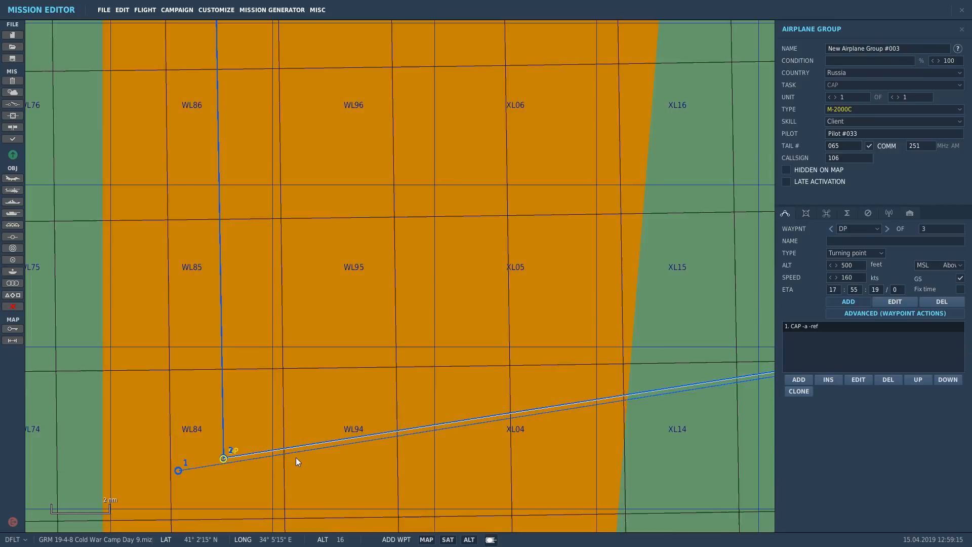
pyautogui.scroll(15, 216, 198)
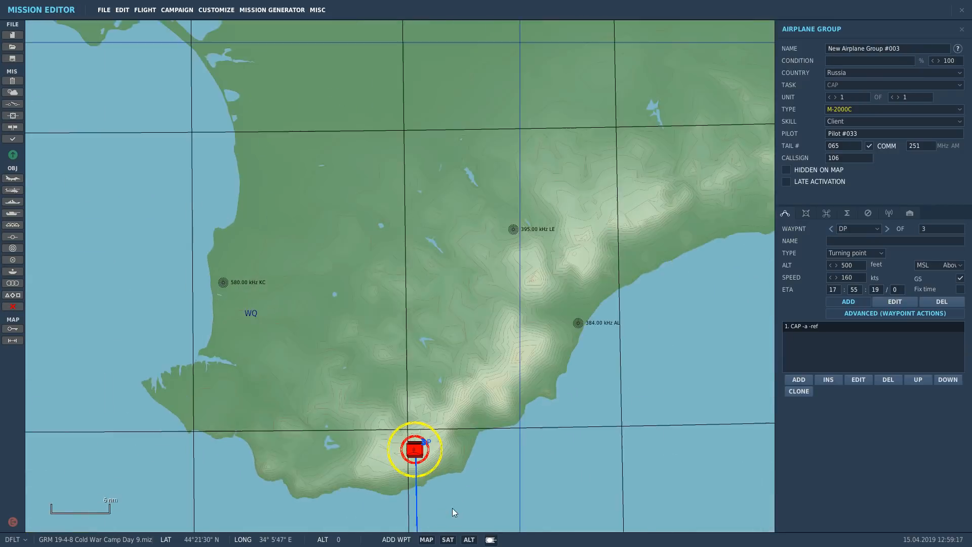
pyautogui.scroll(-1, 343, 400)
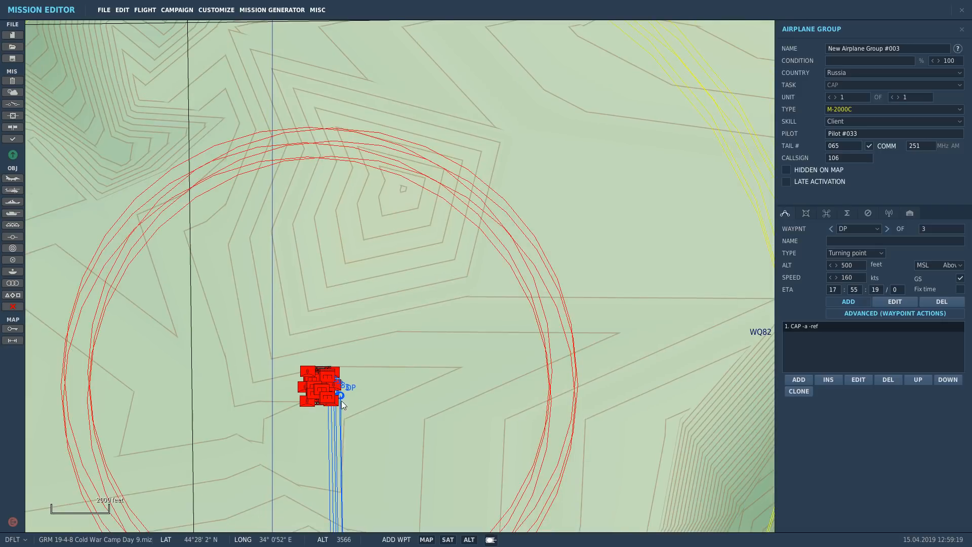
pyautogui.click(343, 398)
pyautogui.click(834, 232)
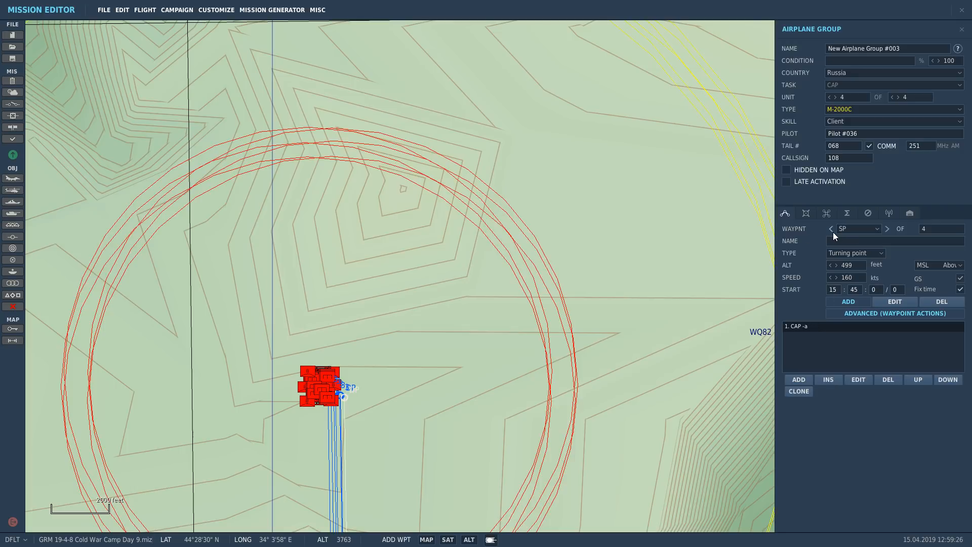
# Step: Check the M-2000C group's first waypoints and its route summary, and close the group's settings
pyautogui.click(888, 230)
pyautogui.click(832, 230)
pyautogui.click(845, 213)
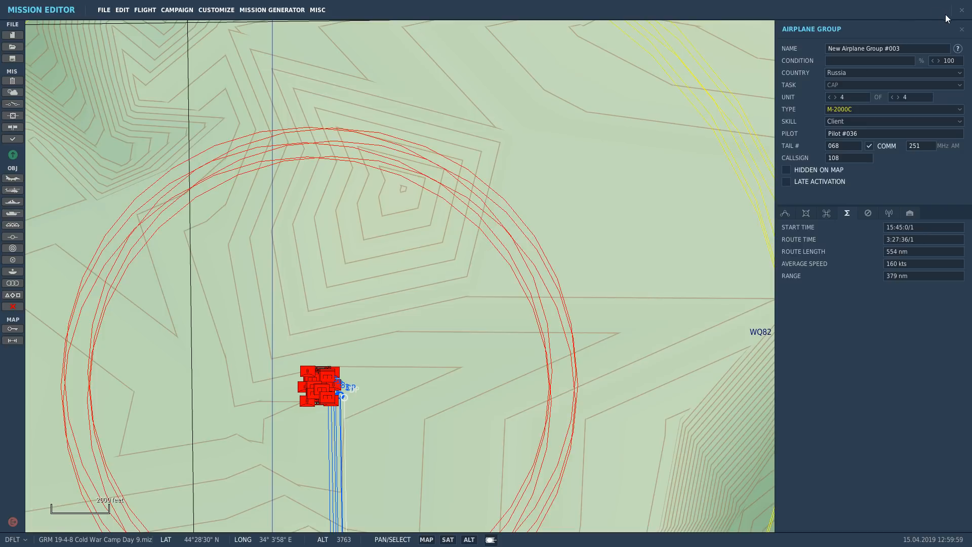
pyautogui.click(962, 33)
# Step: Move the E-2D AWACS group and its waypoint 1 from the sea to the area just south of the shared route corner
pyautogui.scroll(-10, 639, 153)
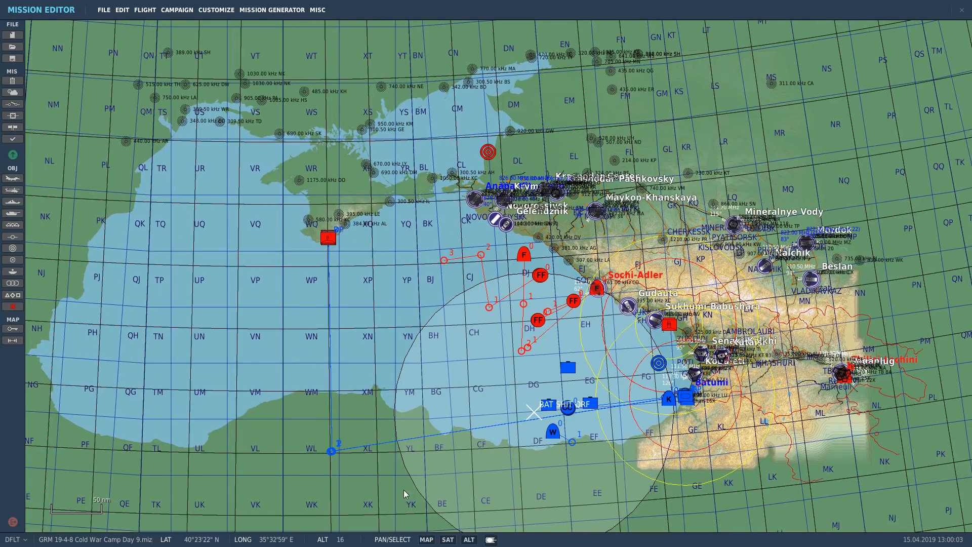
pyautogui.scroll(1, 545, 460)
pyautogui.scroll(1, 545, 460)
pyautogui.moveTo(620, 303); pyautogui.dragTo(494, 404)
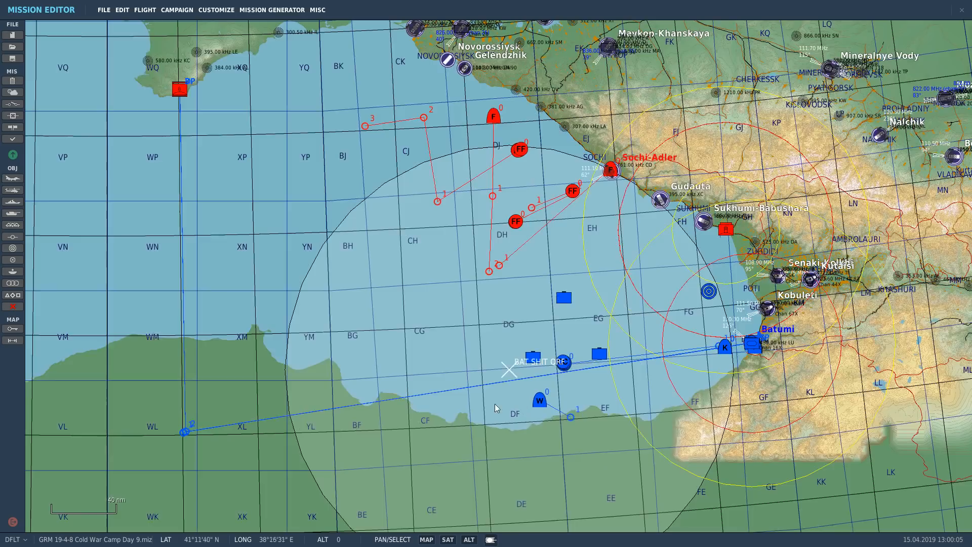
pyautogui.scroll(-1, 390, 271)
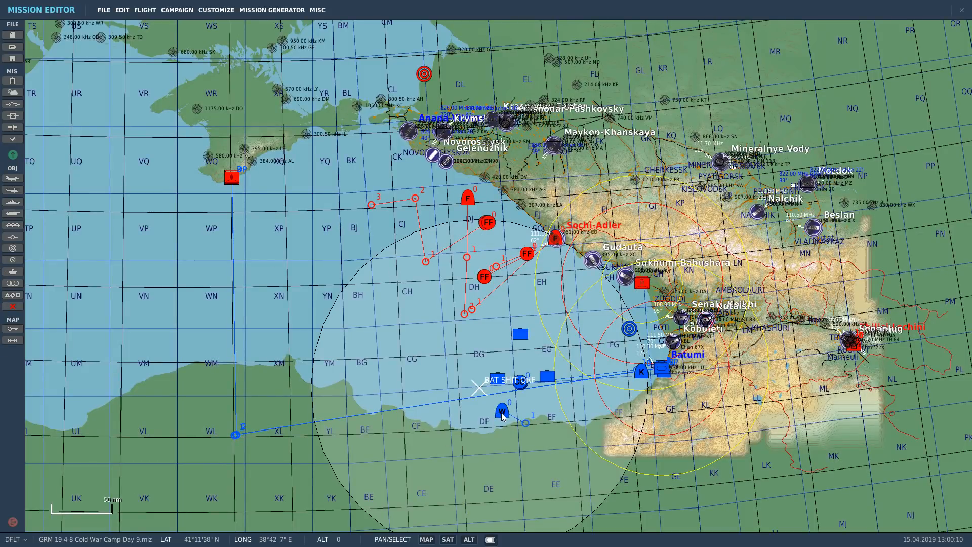
pyautogui.moveTo(502, 412); pyautogui.dragTo(223, 480)
pyautogui.moveTo(526, 423); pyautogui.dragTo(224, 486)
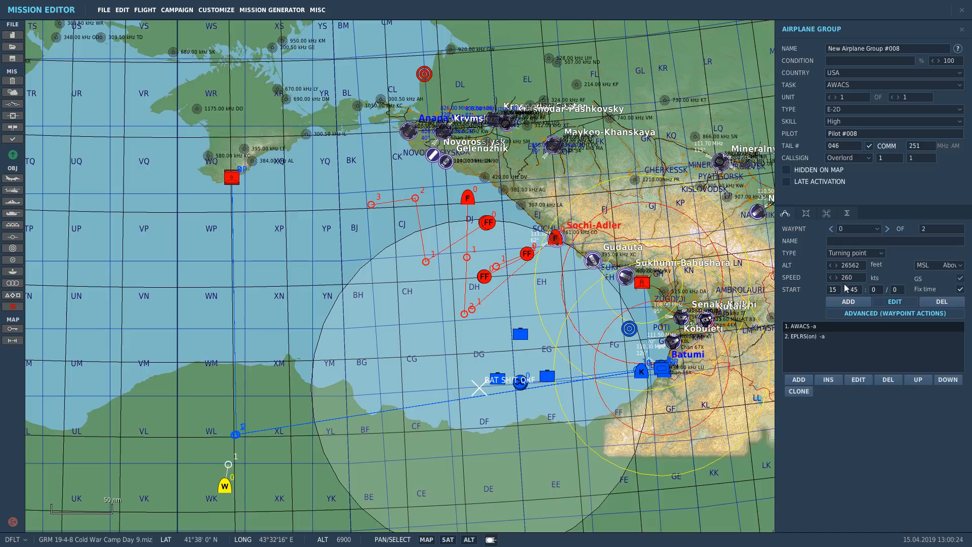
# Step: Add a Perform Command action set to Invisible to the E-2D AWACS group's start waypoint
pyautogui.click(796, 384)
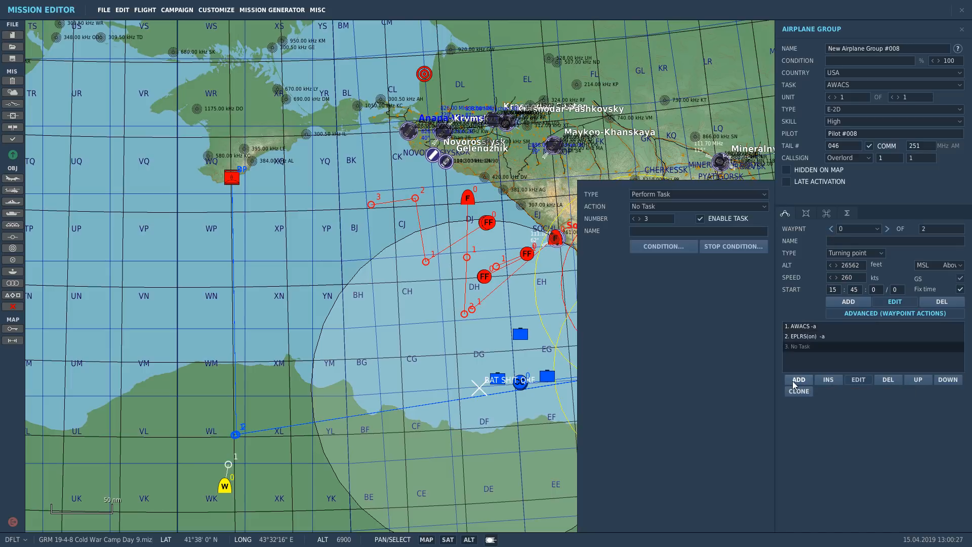
pyautogui.click(640, 196)
pyautogui.click(640, 196)
pyautogui.click(640, 197)
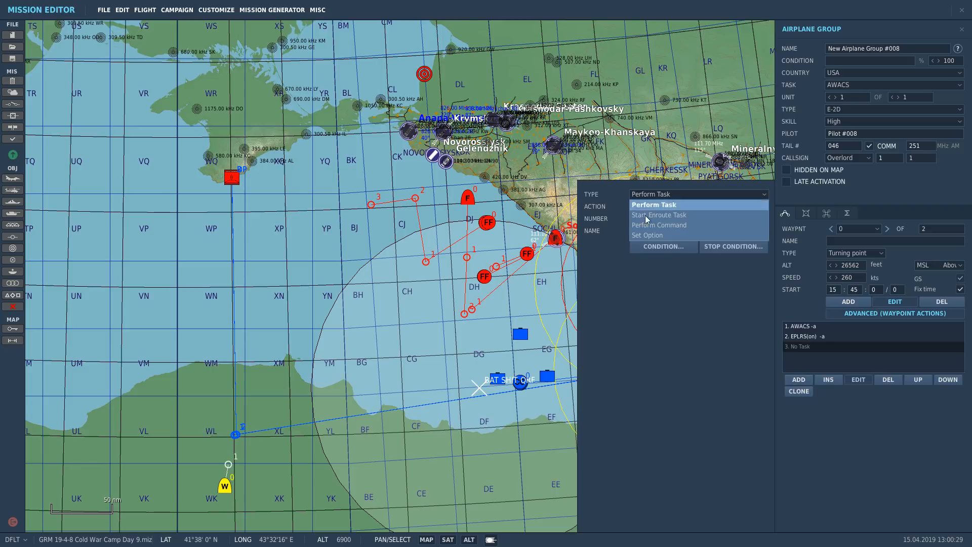
pyautogui.click(648, 225)
pyautogui.click(650, 206)
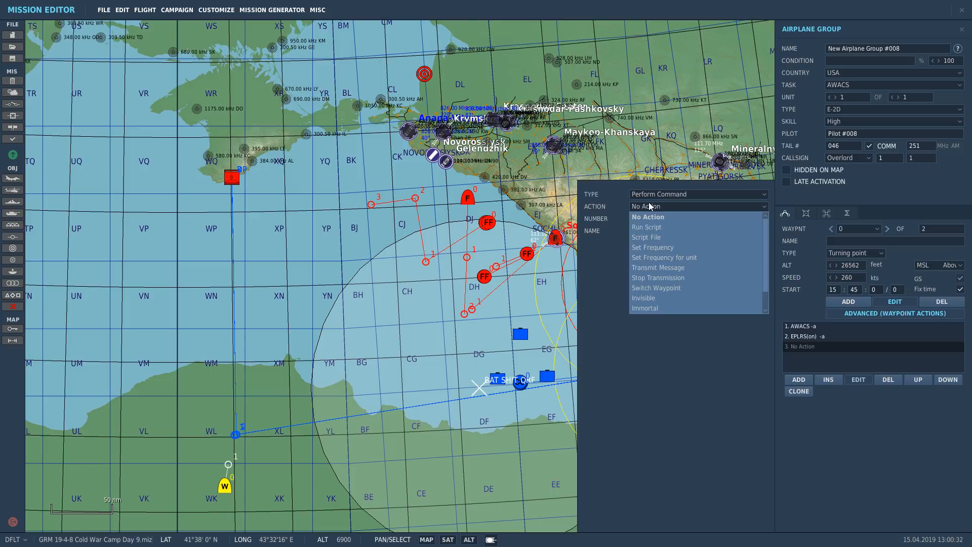
pyautogui.click(643, 298)
pyautogui.click(963, 29)
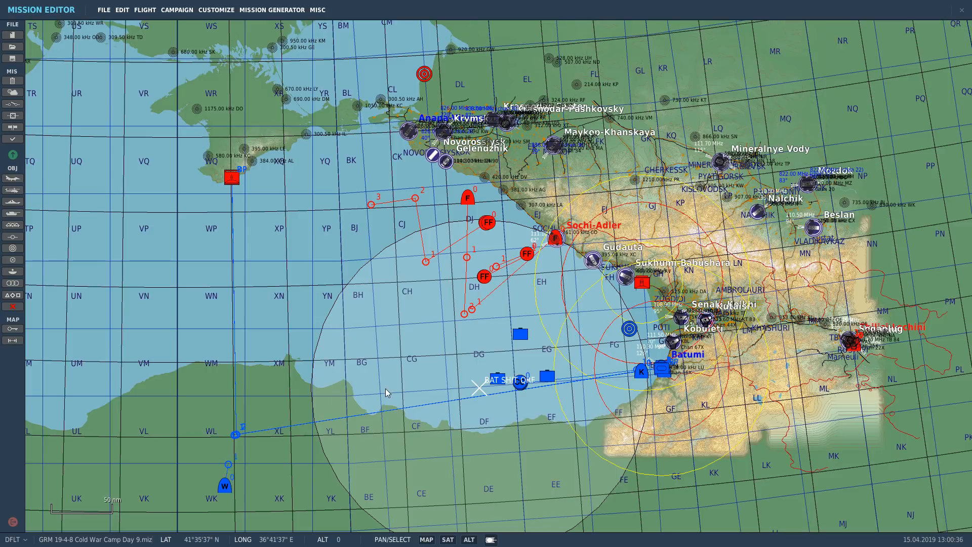
# Step: Shift the BAT SHIT QRF trigger zone slightly west so its eastern edge lies west of the tanker near Batumi
pyautogui.scroll(7, 598, 381)
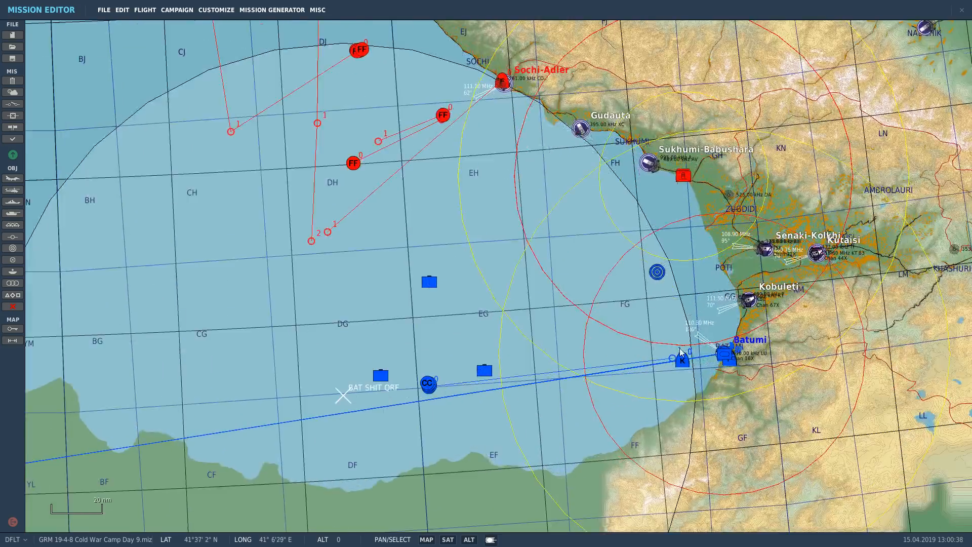
pyautogui.scroll(-4, 674, 340)
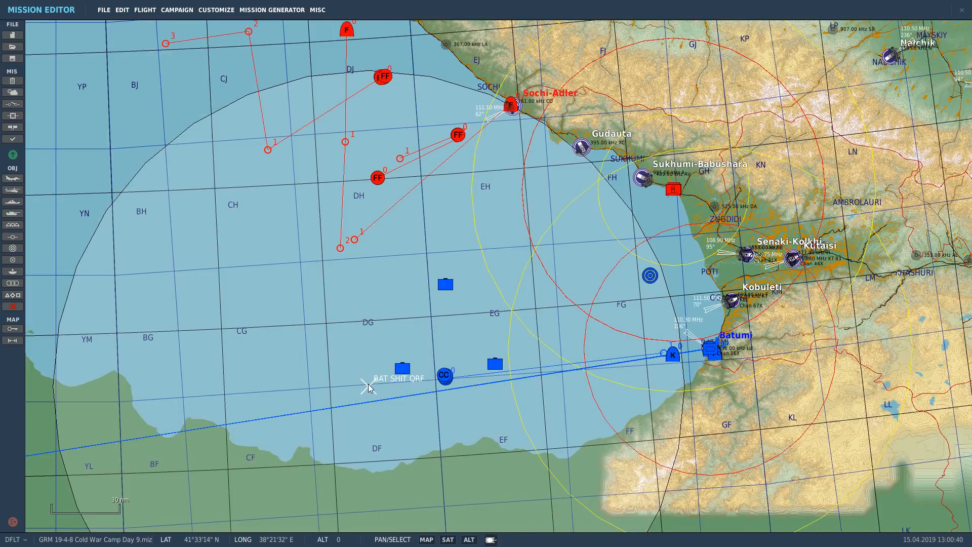
pyautogui.moveTo(369, 384); pyautogui.dragTo(368, 398)
pyautogui.scroll(12, 668, 378)
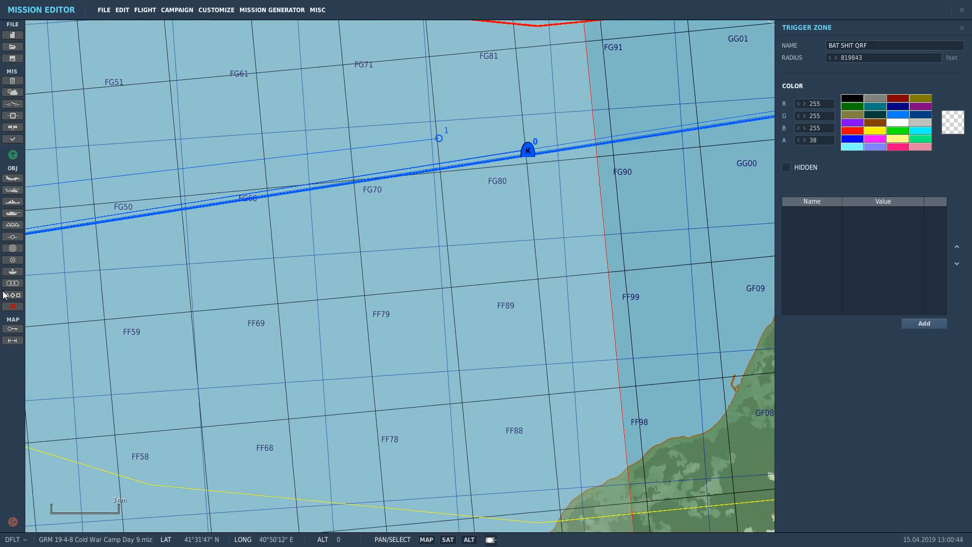
pyautogui.click(13, 341)
pyautogui.scroll(-5, 599, 227)
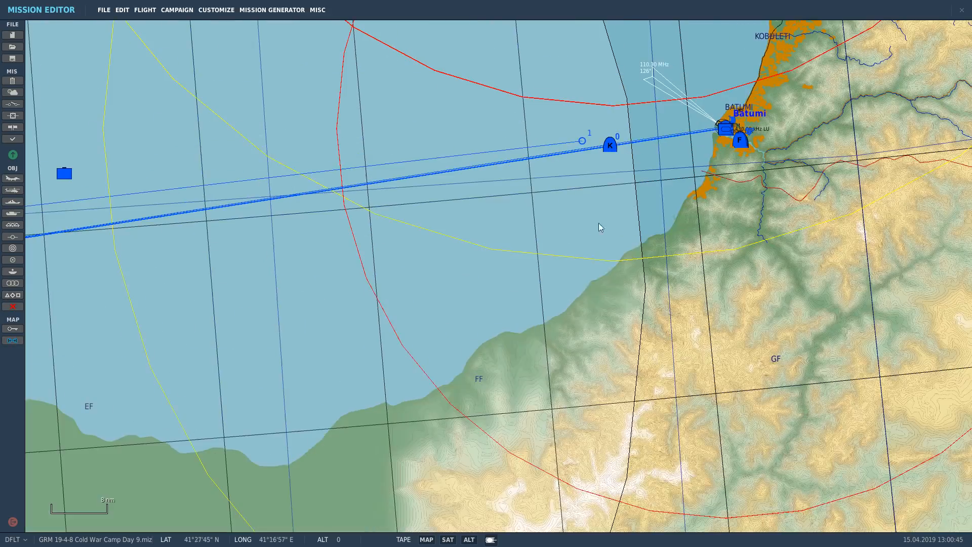
pyautogui.click(11, 343)
pyautogui.scroll(-5, 73, 242)
pyautogui.moveTo(234, 249); pyautogui.dragTo(220, 257)
pyautogui.scroll(10, 536, 258)
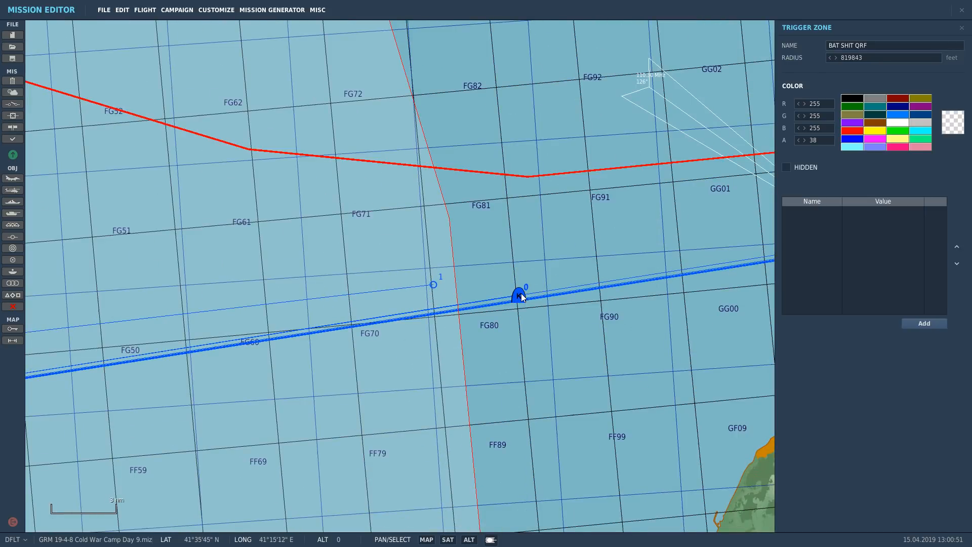
# Step: Change the aircraft type of the Tu-22M3 group at Vaziani to KC-135MPRS, matching the DAGGER tanker
pyautogui.click(520, 296)
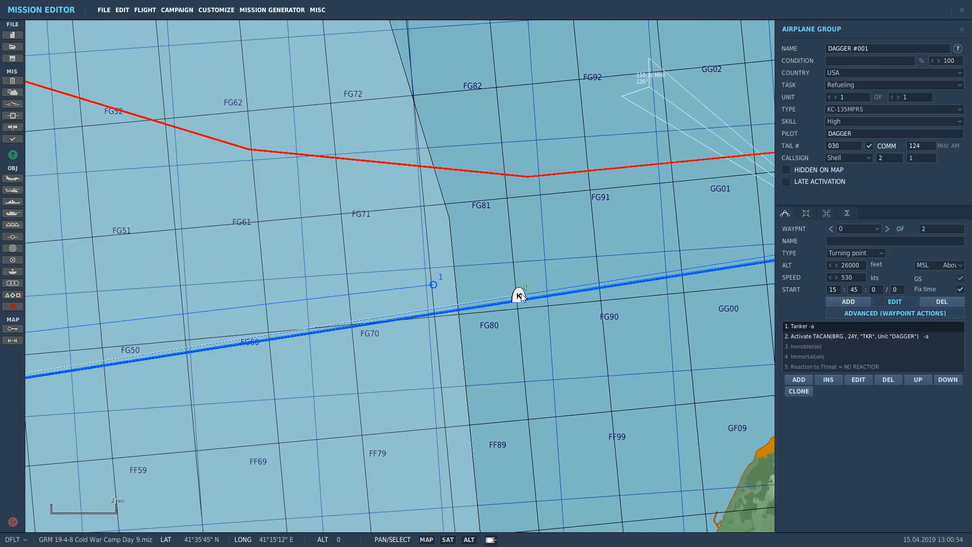
pyautogui.scroll(-8, 520, 295)
pyautogui.scroll(4, 716, 450)
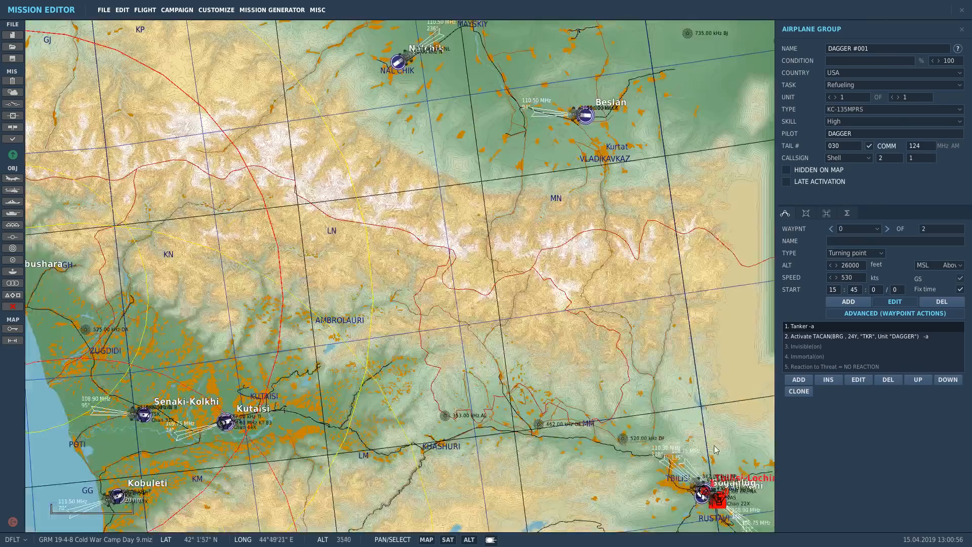
pyautogui.scroll(12, 724, 503)
pyautogui.click(342, 343)
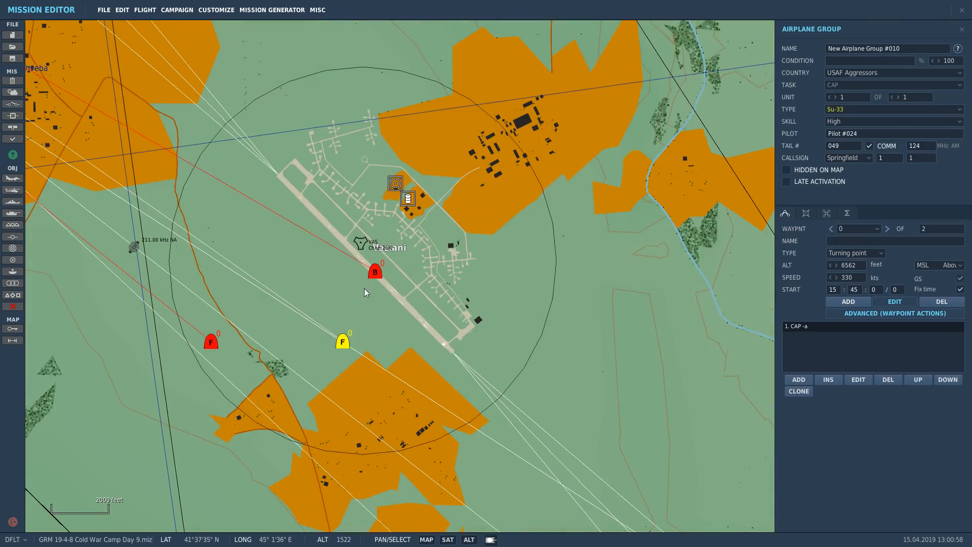
pyautogui.click(374, 273)
pyautogui.click(844, 109)
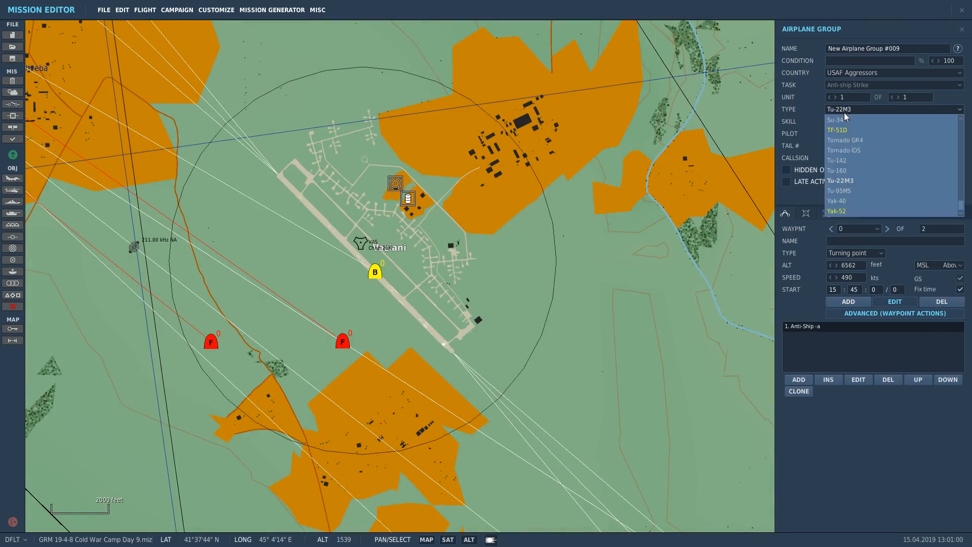
pyautogui.scroll(15, 844, 147)
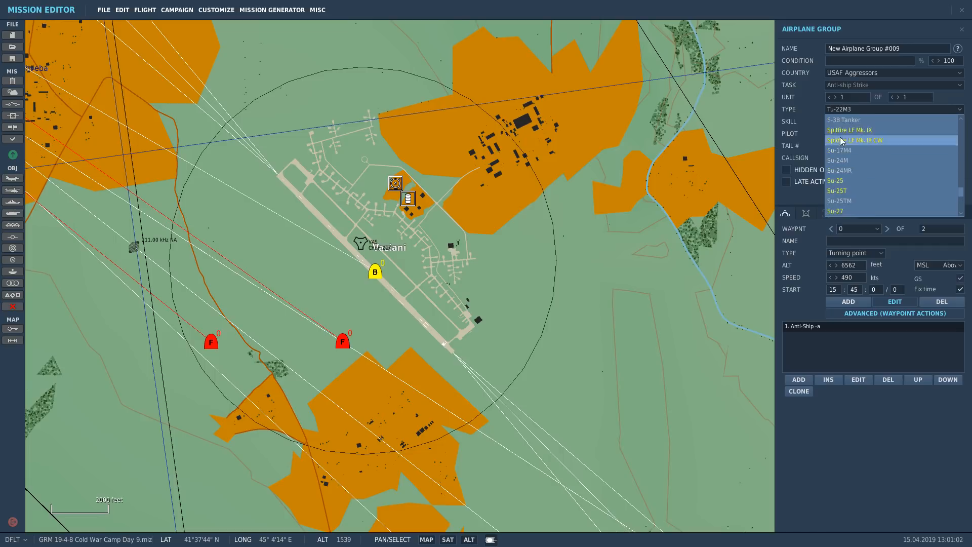
pyautogui.scroll(-12, 845, 150)
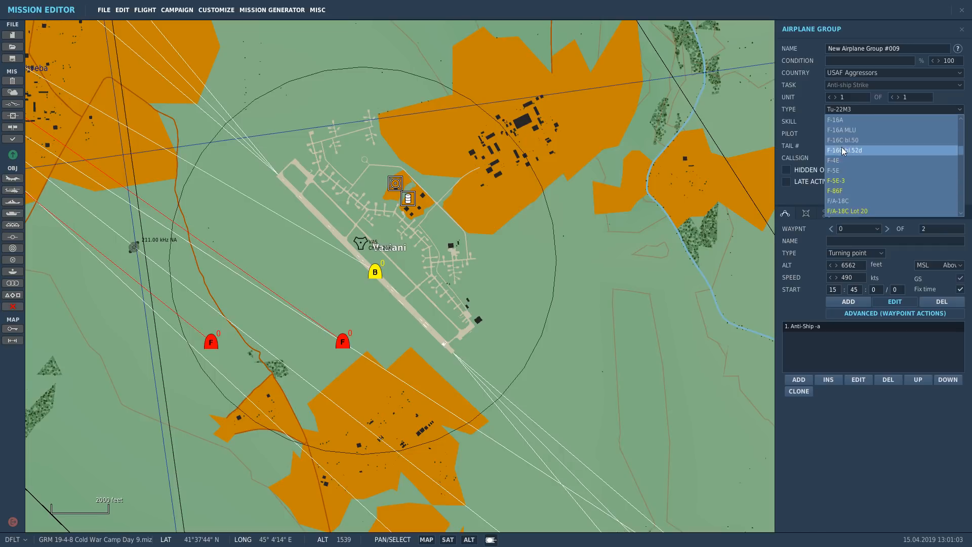
pyautogui.click(845, 140)
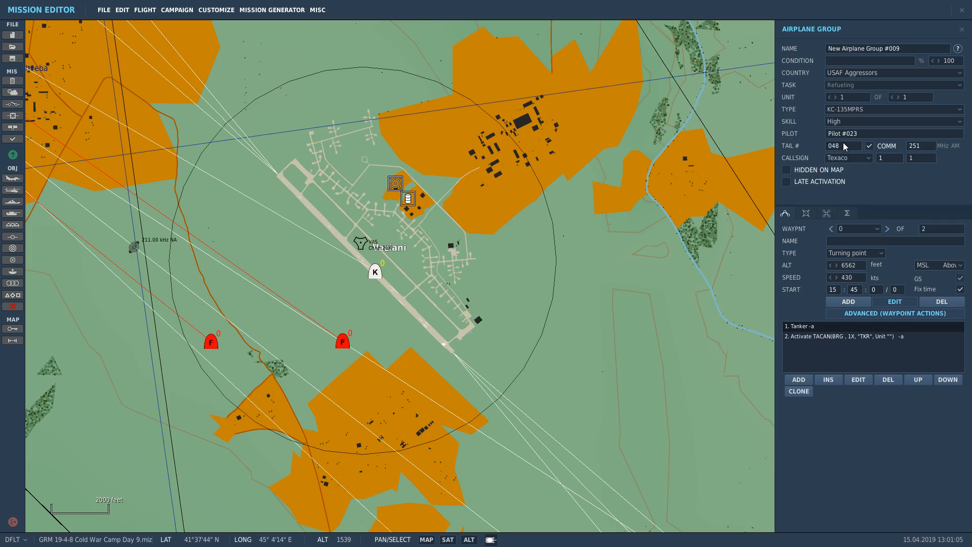
pyautogui.click(962, 30)
# Step: Delete the debug message action from the trigger that checks for HAMMER in the BAT SHIT QRF zone
pyautogui.scroll(-15, 734, 193)
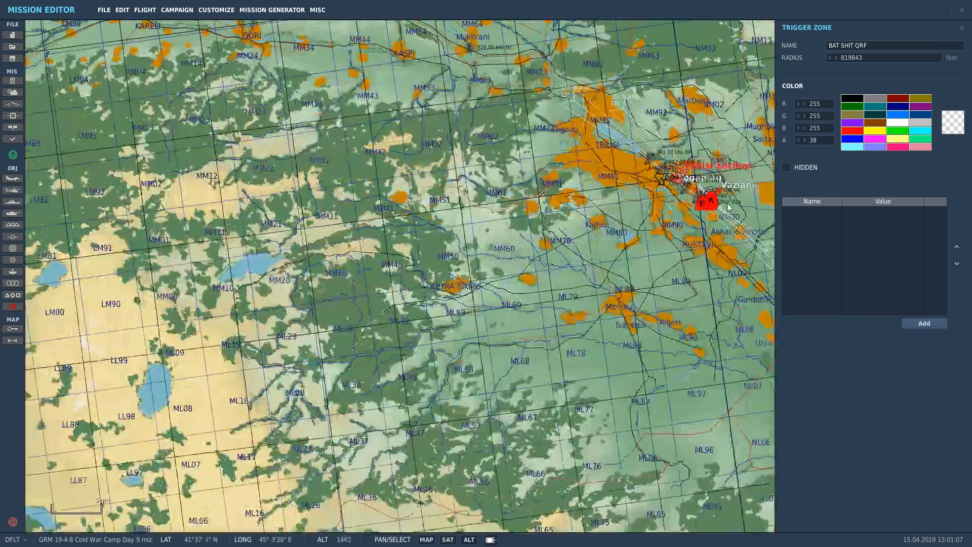
pyautogui.scroll(15, 507, 326)
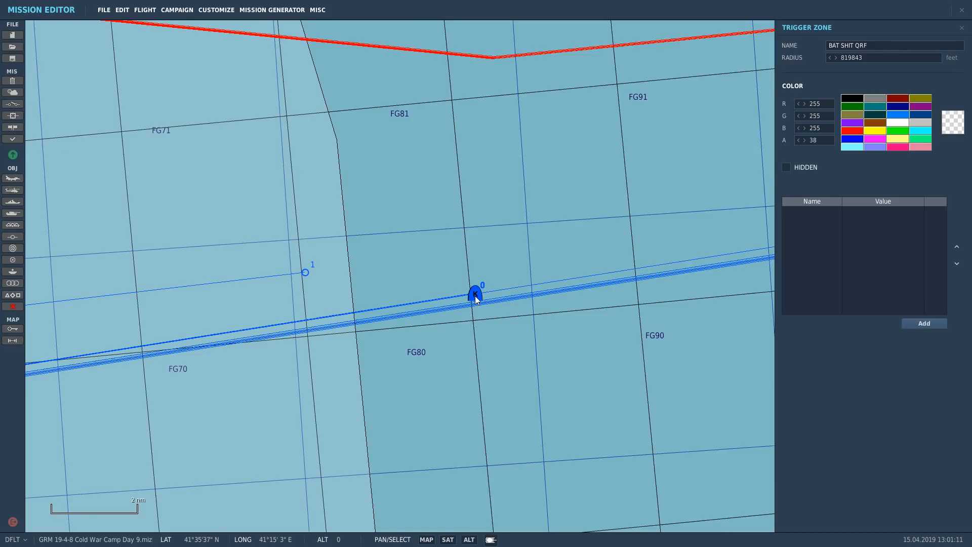
pyautogui.click(16, 105)
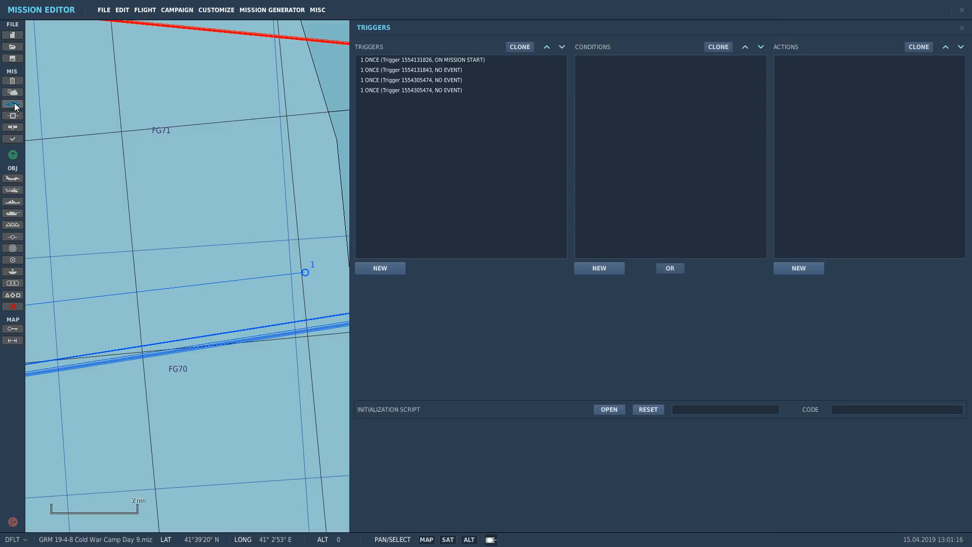
pyautogui.click(433, 60)
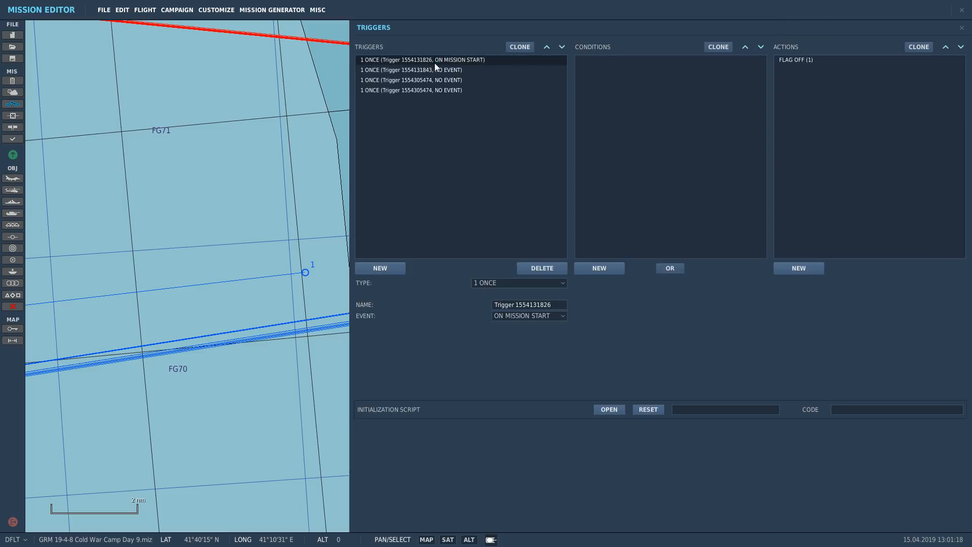
pyautogui.click(436, 70)
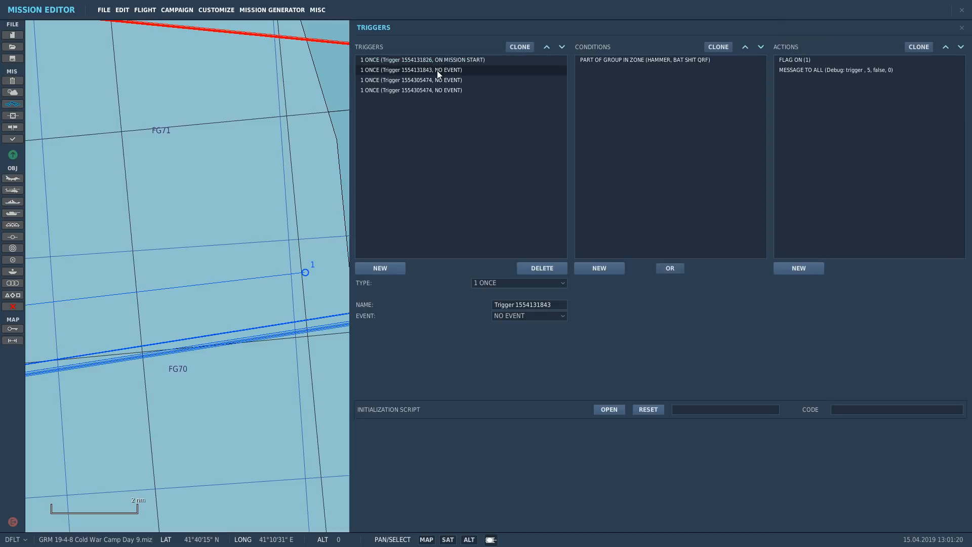
pyautogui.click(642, 59)
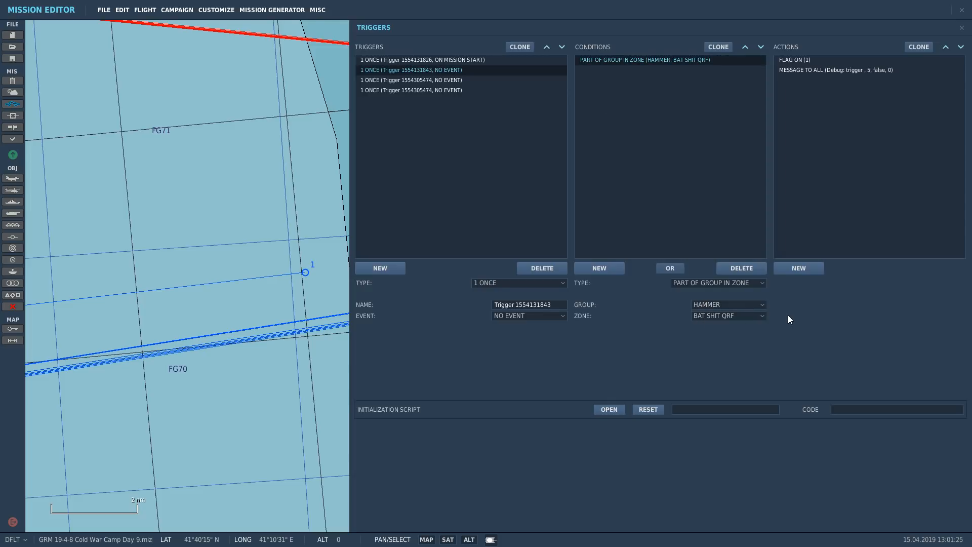
pyautogui.click(799, 71)
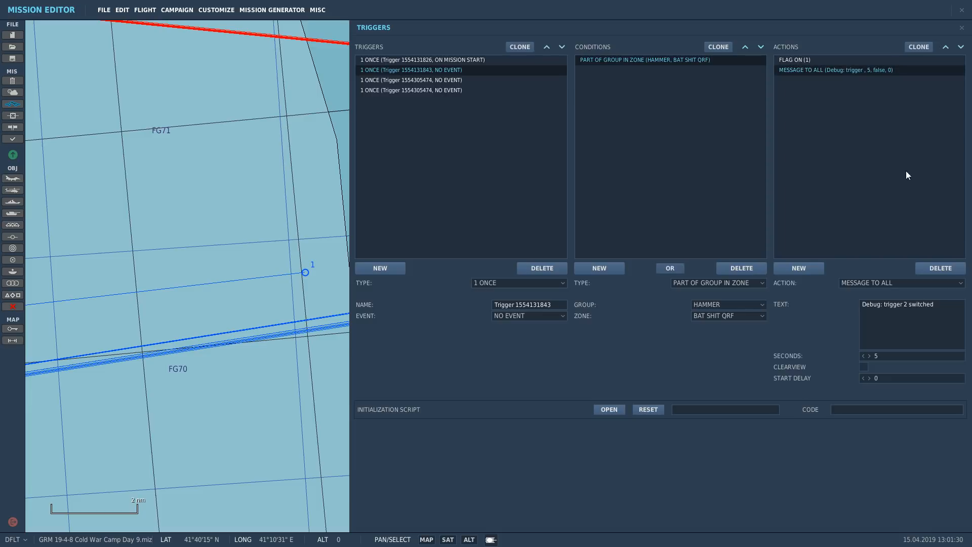
pyautogui.click(934, 270)
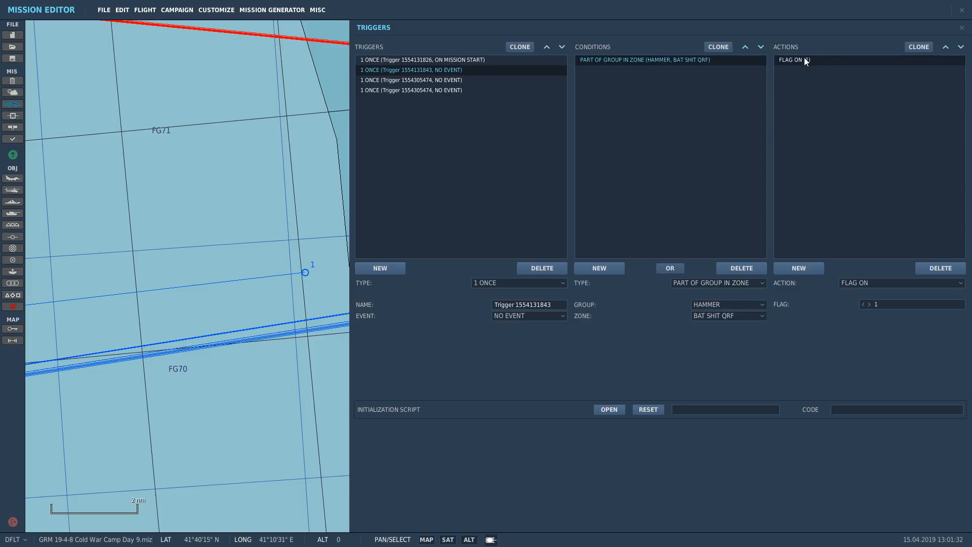
# Step: Set the Time Since Flag condition of the trigger that activates QRF to 1 second on flag 1
pyautogui.click(424, 80)
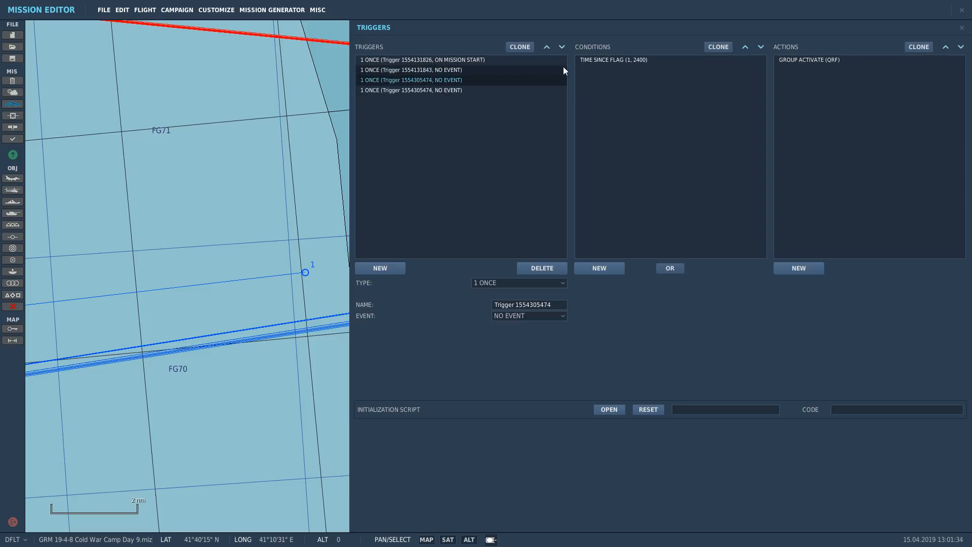
pyautogui.click(619, 60)
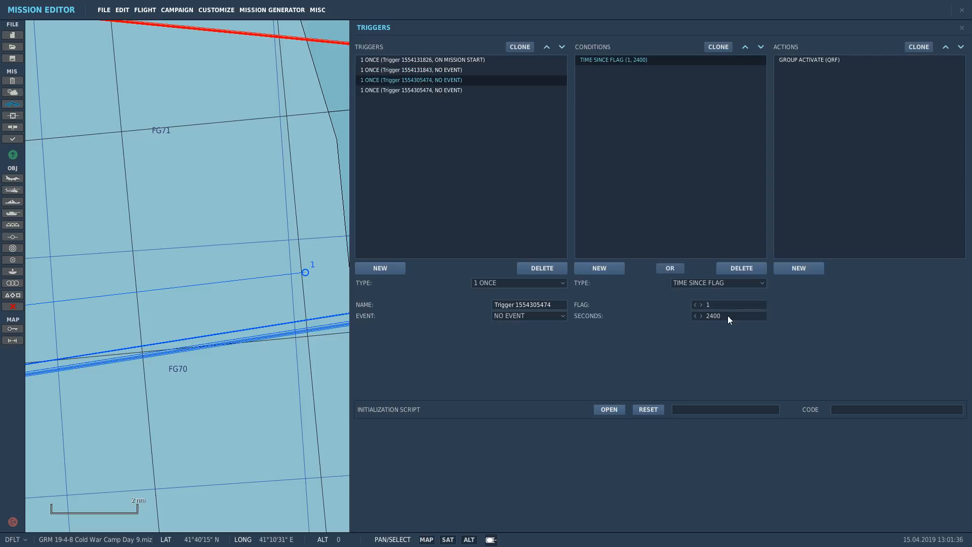
pyautogui.write('1')
pyautogui.click(732, 303)
# Step: Change this trigger's Group Activate action to HAMMER #001 and clone the action three times
pyautogui.click(813, 61)
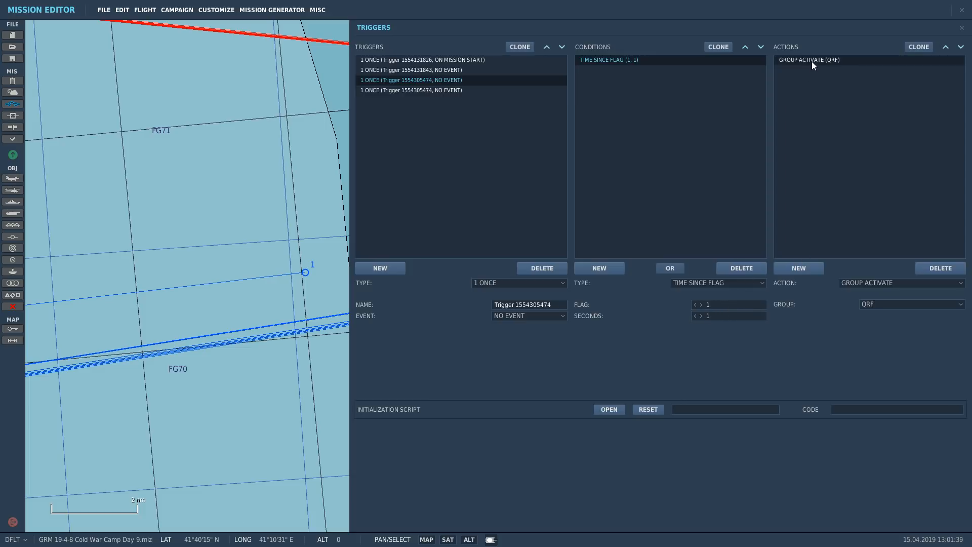
pyautogui.click(880, 304)
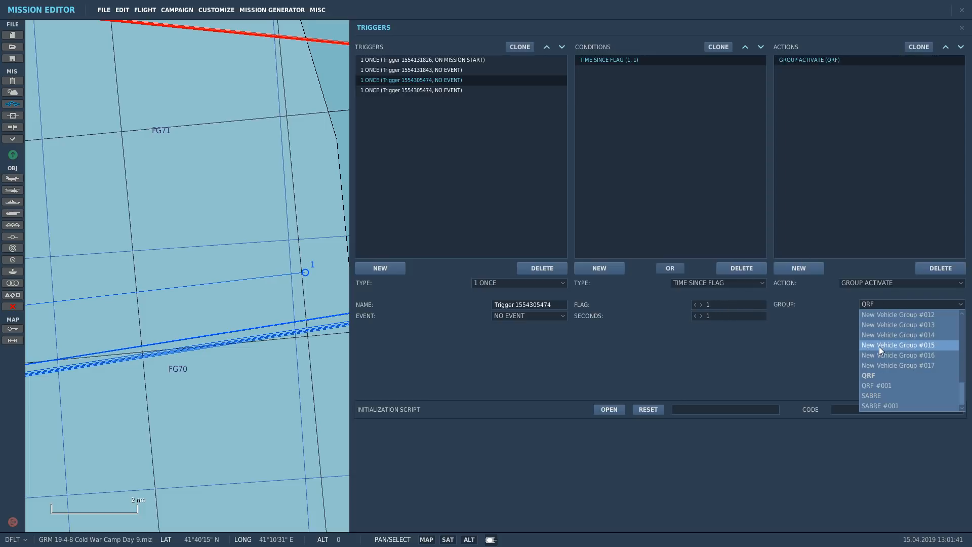
pyautogui.scroll(10, 880, 353)
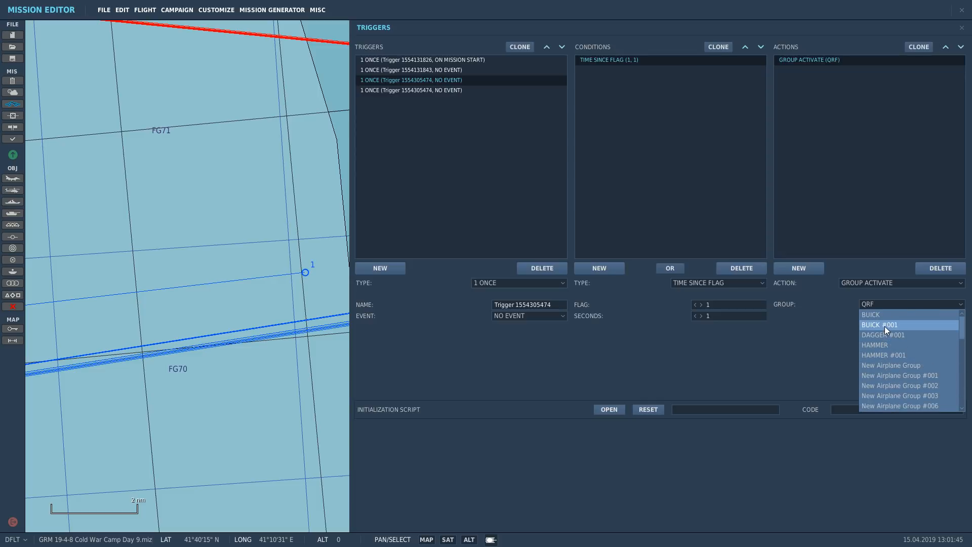
pyautogui.click(889, 356)
pyautogui.click(921, 47)
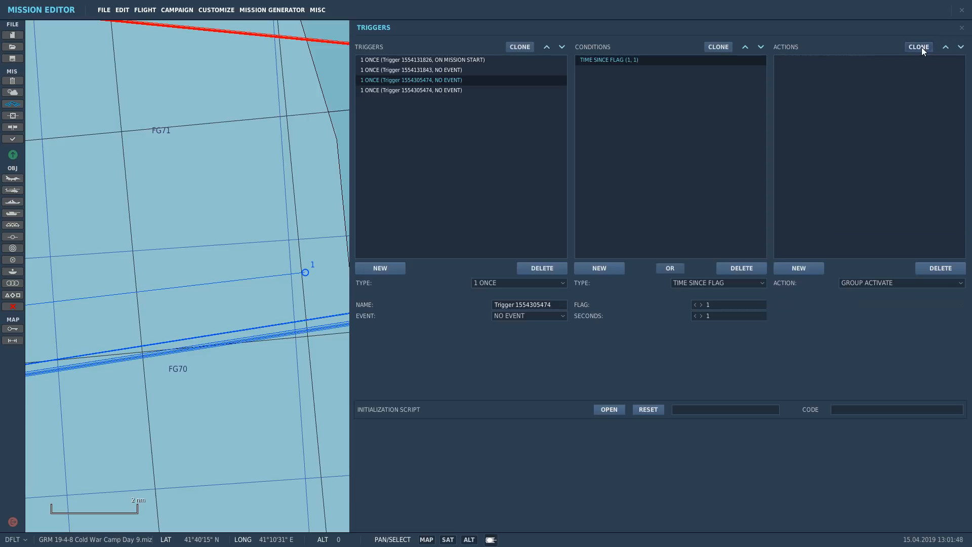
pyautogui.click(921, 47)
pyautogui.click(921, 48)
# Step: Set the second Group Activate action in the list to the BUICK #001 group
pyautogui.click(869, 79)
pyautogui.click(864, 70)
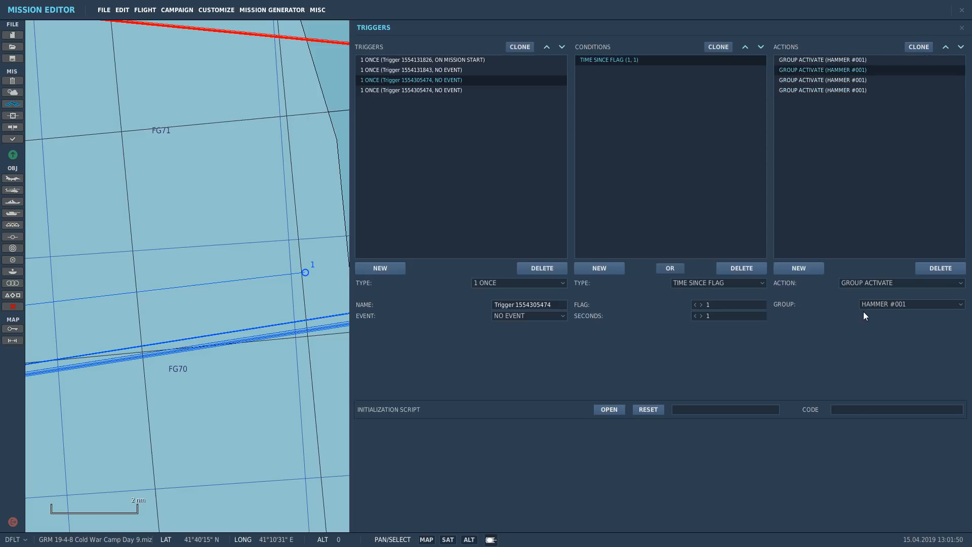
pyautogui.click(880, 304)
pyautogui.click(871, 326)
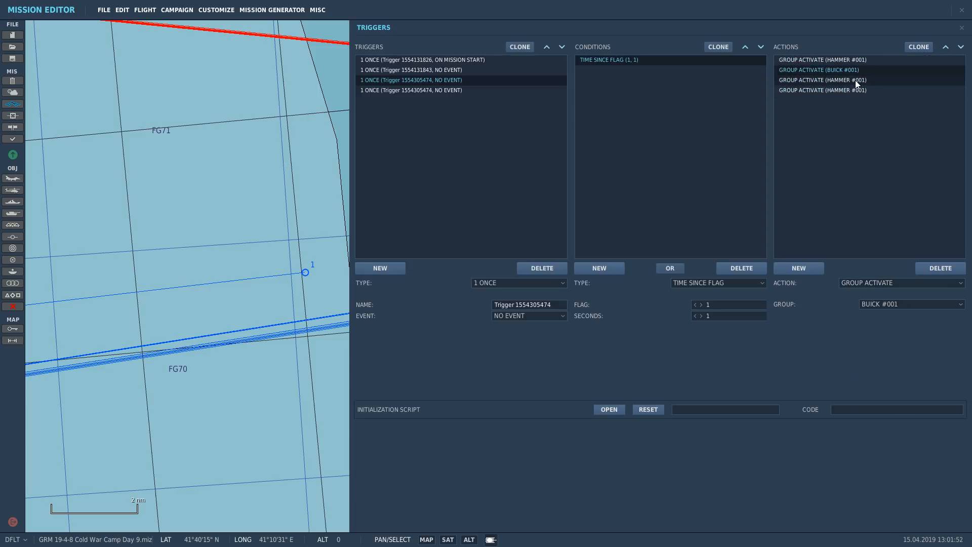
# Step: Assign the SABRE #001 group to the third Group Activate action
pyautogui.click(856, 80)
pyautogui.click(879, 304)
pyautogui.scroll(-2, 886, 362)
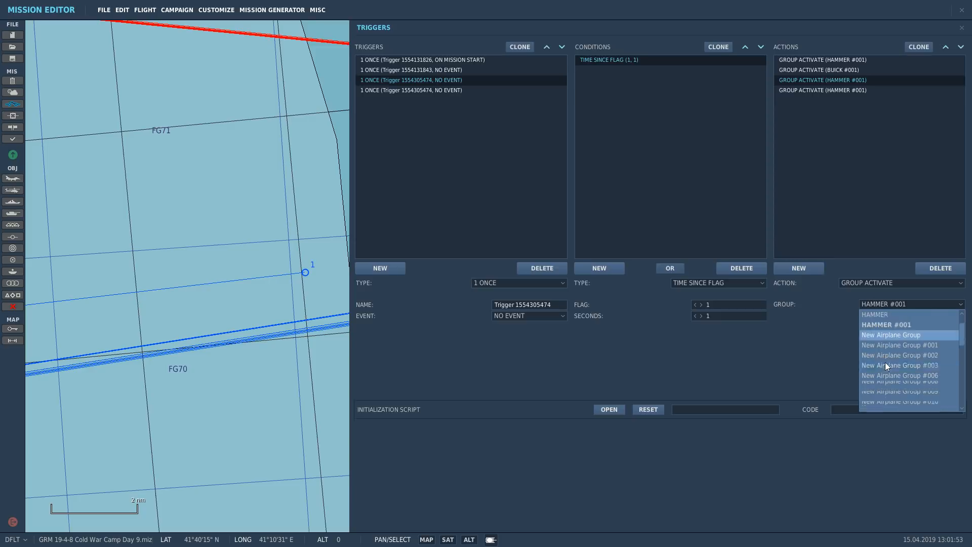
pyautogui.scroll(-3, 885, 365)
pyautogui.click(880, 409)
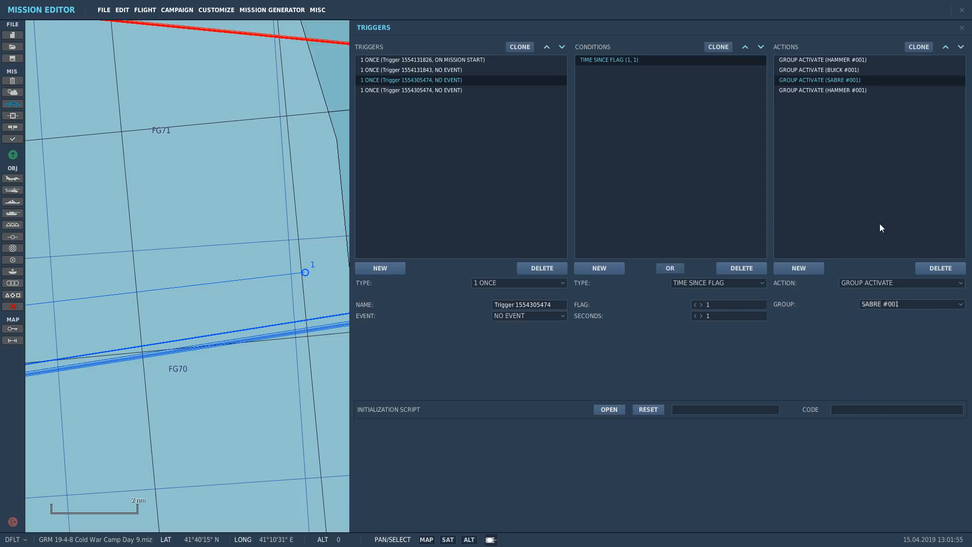
# Step: Point the fourth Group Activate action to DAGGER #001 and close the trigger settings
pyautogui.click(867, 91)
pyautogui.click(884, 304)
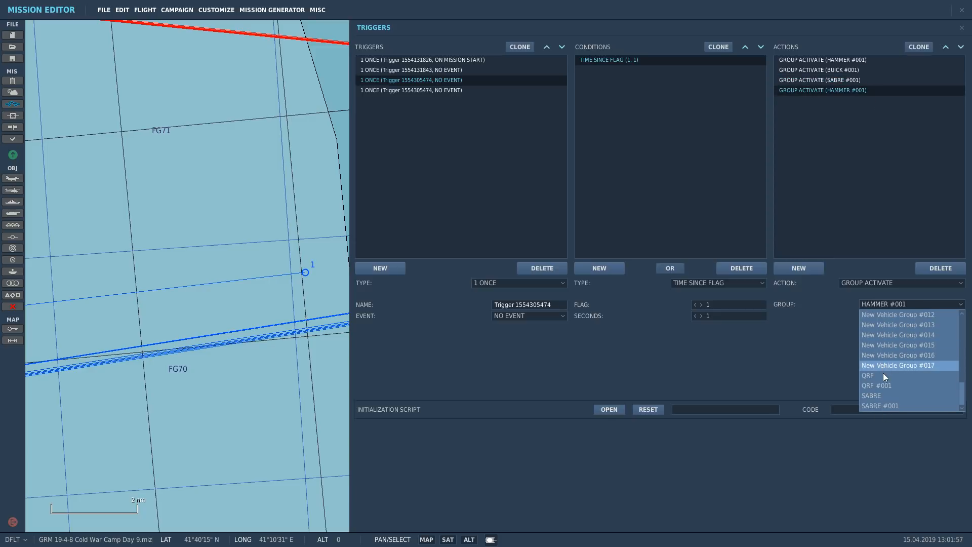
pyautogui.scroll(2, 884, 399)
pyautogui.scroll(5, 895, 366)
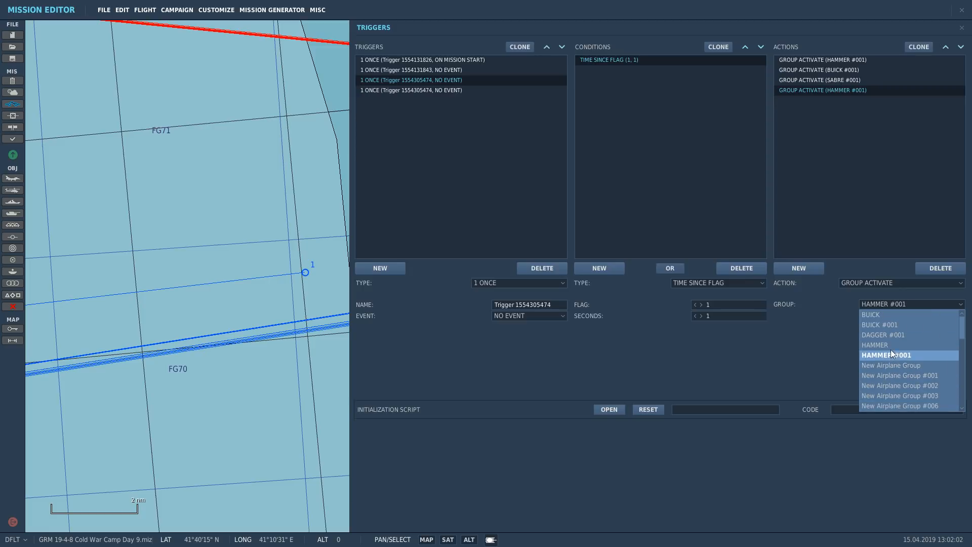
pyautogui.click(893, 339)
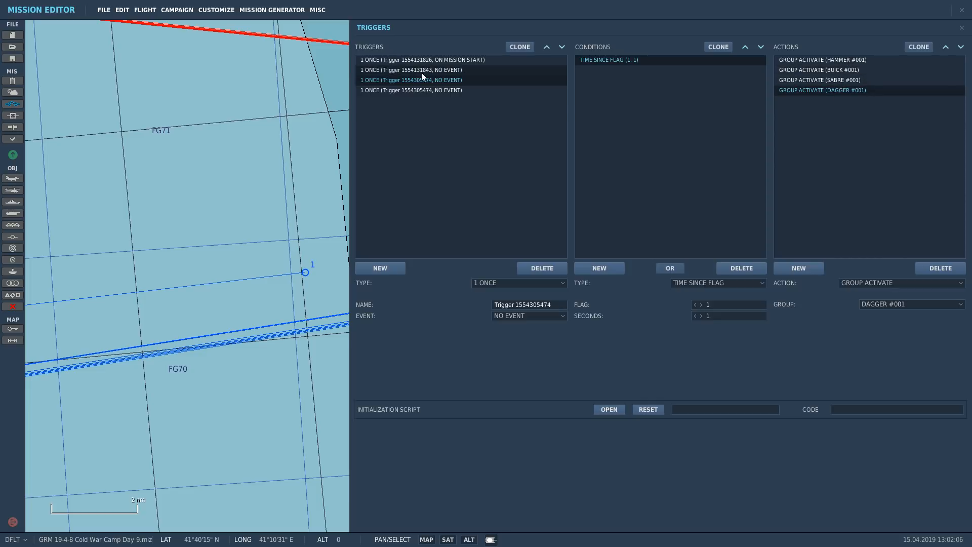
pyautogui.click(962, 29)
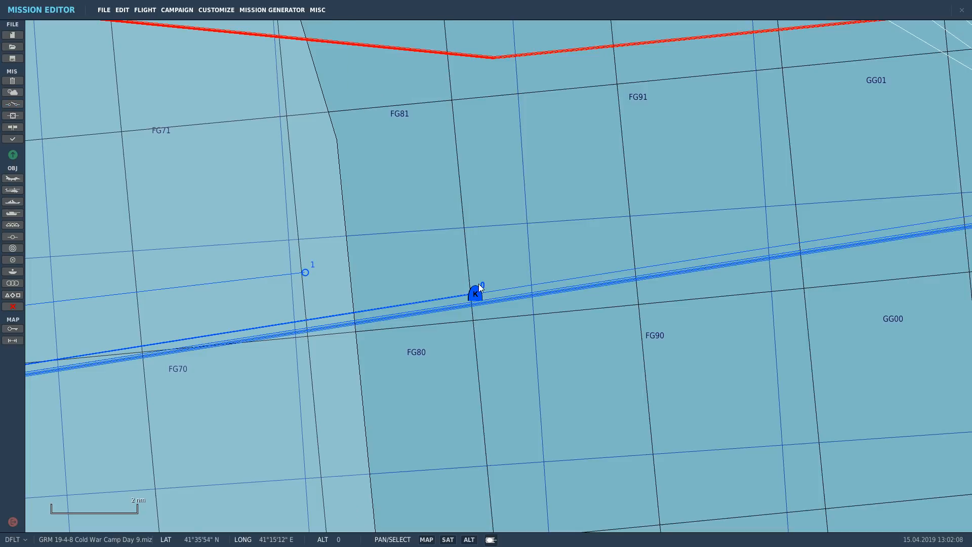
# Step: Inspect the settings of the KC-135MPRS tanker groups stacked just west of Batumi
pyautogui.click(478, 294)
pyautogui.scroll(10, 478, 295)
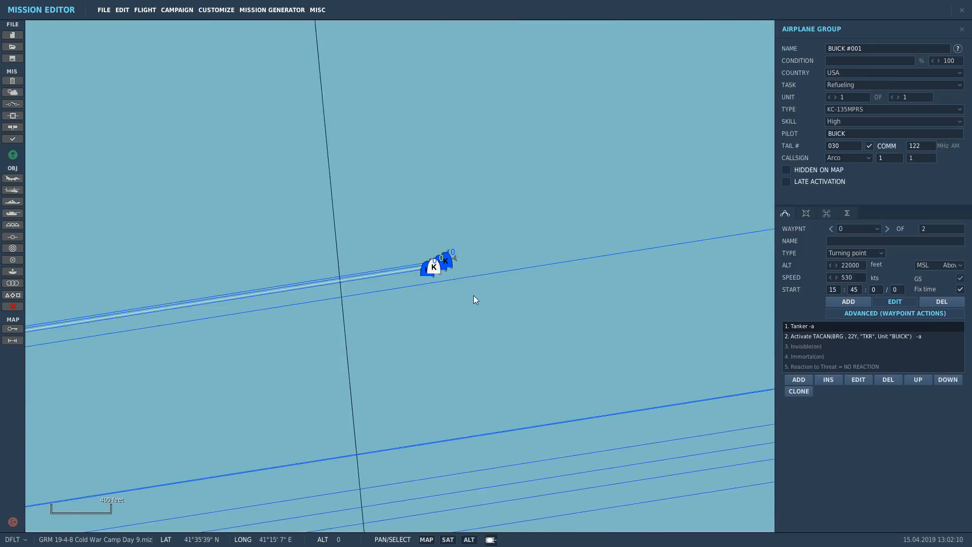
pyautogui.click(391, 241)
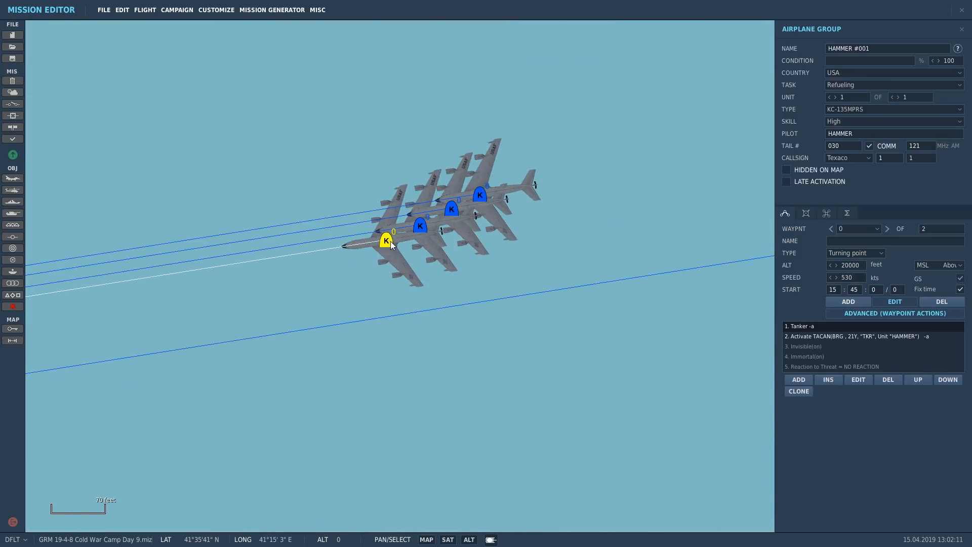
pyautogui.click(461, 205)
pyautogui.click(479, 197)
pyautogui.click(615, 142)
pyautogui.scroll(-3, 614, 143)
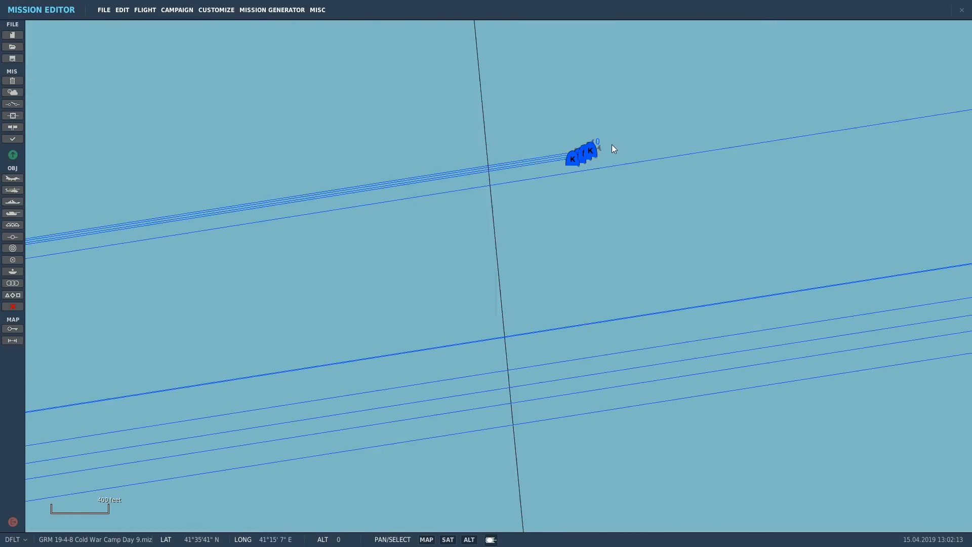
# Step: Measure the distance along the blue route from its western turning point to Batumi
pyautogui.scroll(-10, 625, 238)
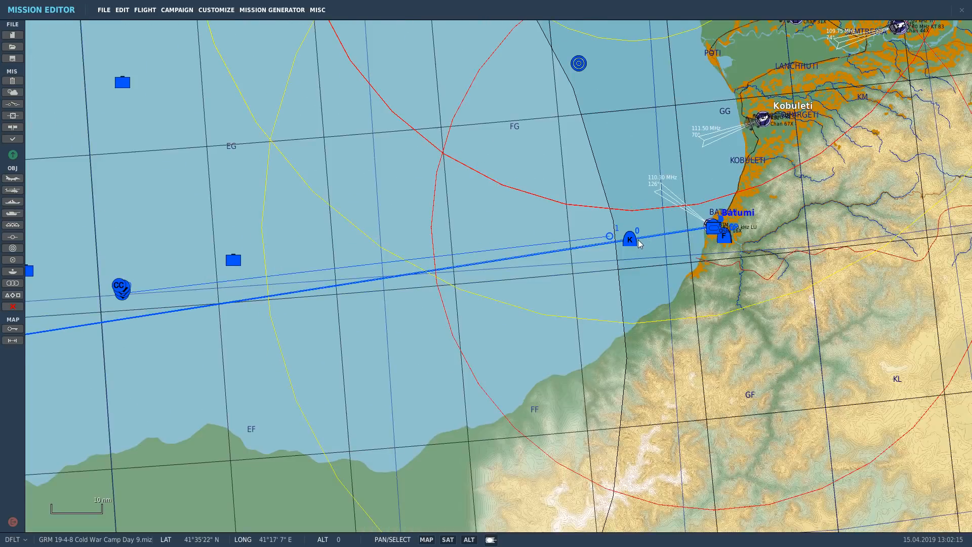
pyautogui.scroll(-5, 638, 239)
pyautogui.scroll(2, 342, 441)
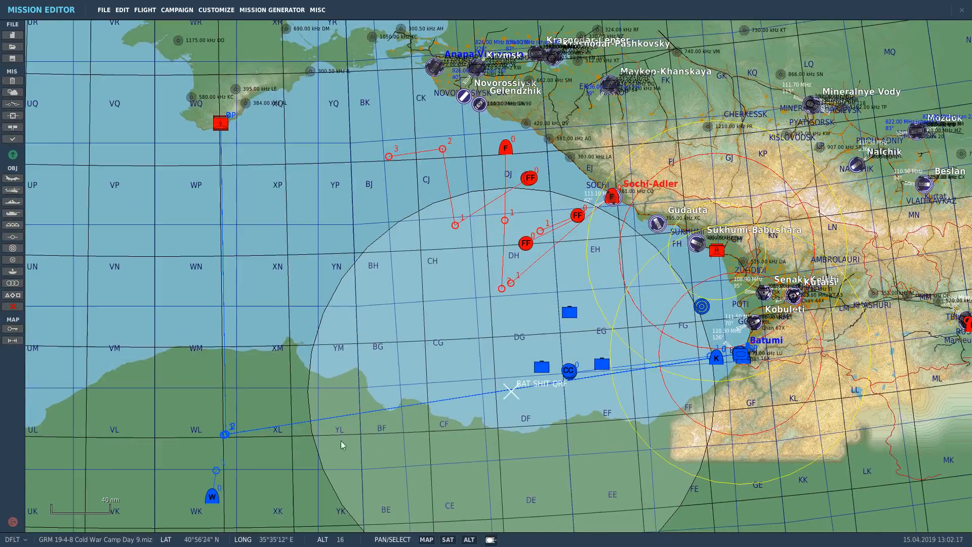
pyautogui.scroll(1, 342, 445)
pyautogui.scroll(2, 663, 344)
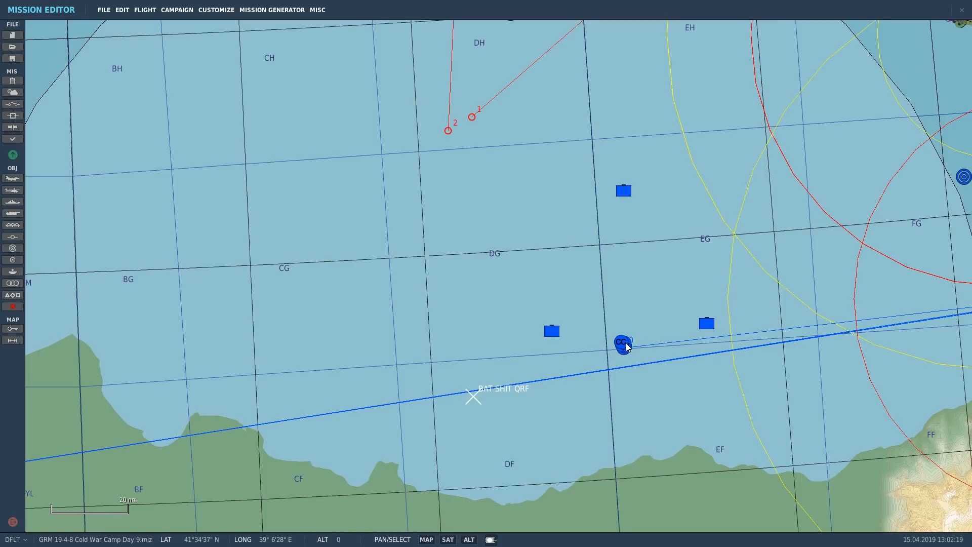
pyautogui.scroll(-2, 622, 347)
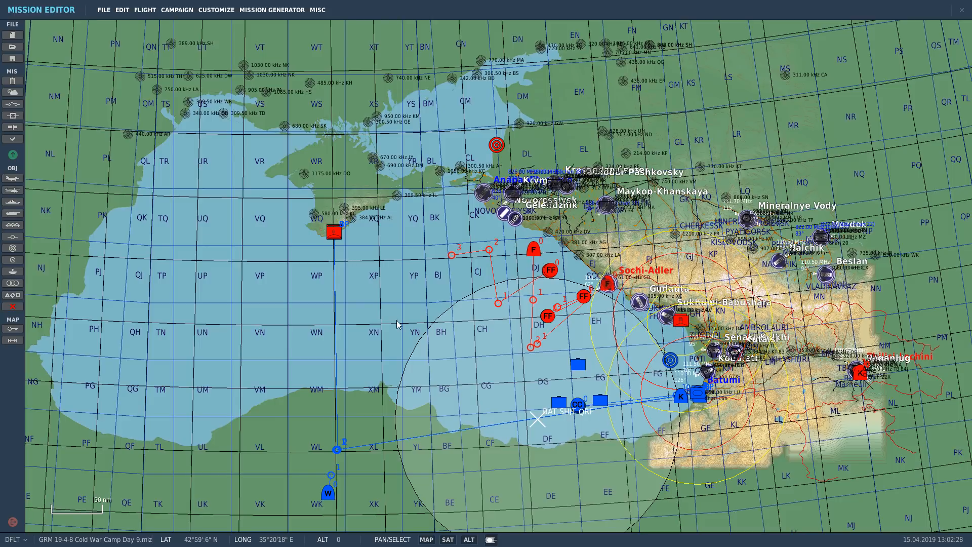
pyautogui.click(17, 340)
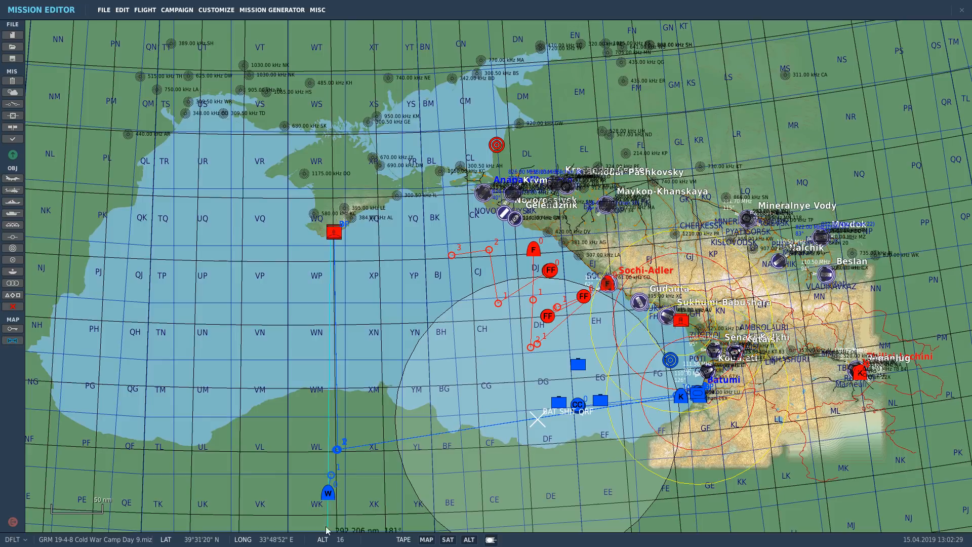
pyautogui.moveTo(289, 456); pyautogui.dragTo(704, 394)
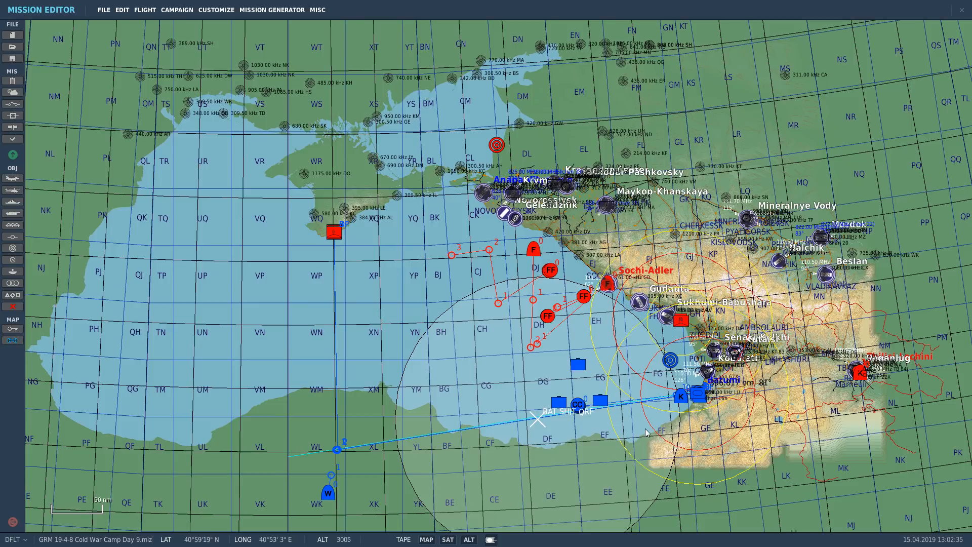
pyautogui.moveTo(337, 450); pyautogui.dragTo(702, 395)
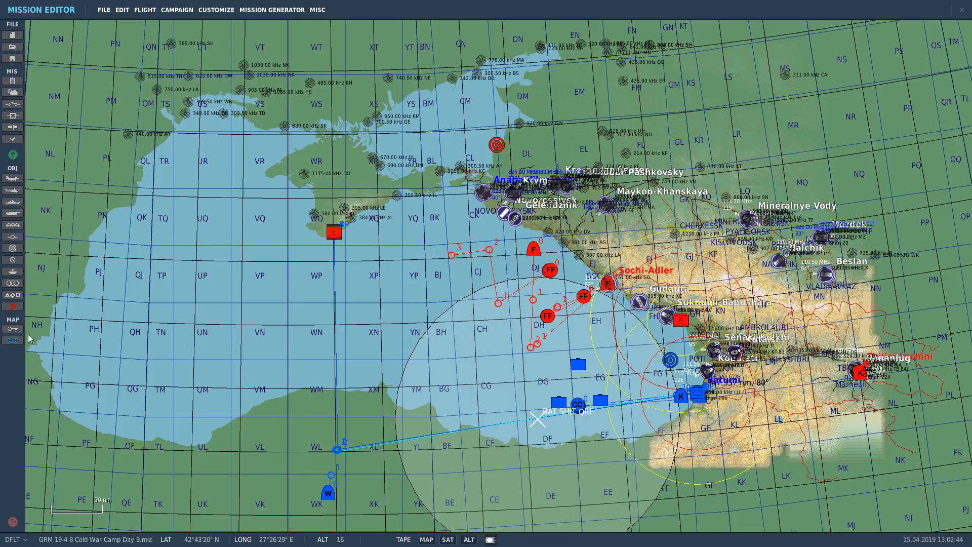
pyautogui.click(13, 341)
# Step: Move the northern red ship group southwest into the northwestern part of the BAT SHIT QRF zone and measure its distance from the blue routes
pyautogui.scroll(3, 637, 119)
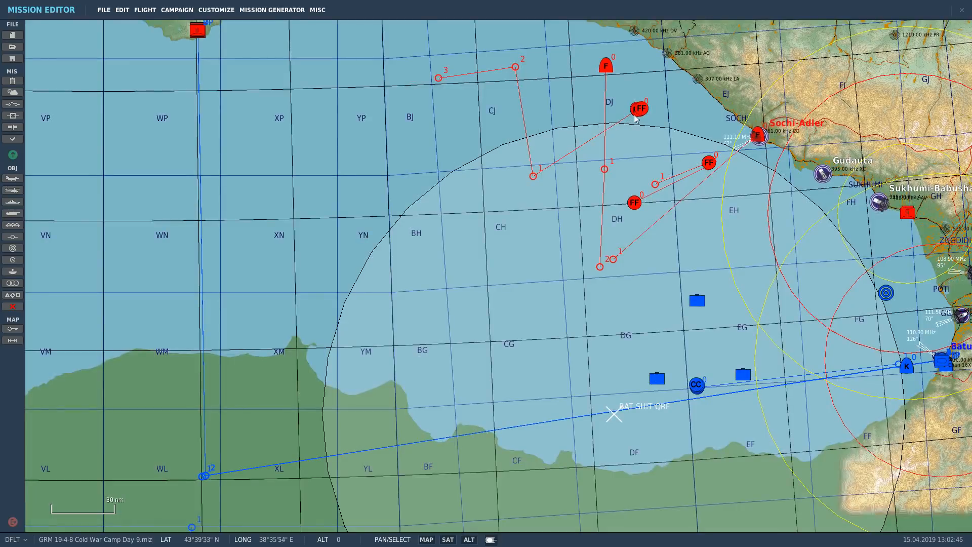
pyautogui.moveTo(640, 115); pyautogui.dragTo(490, 232)
pyautogui.click(13, 340)
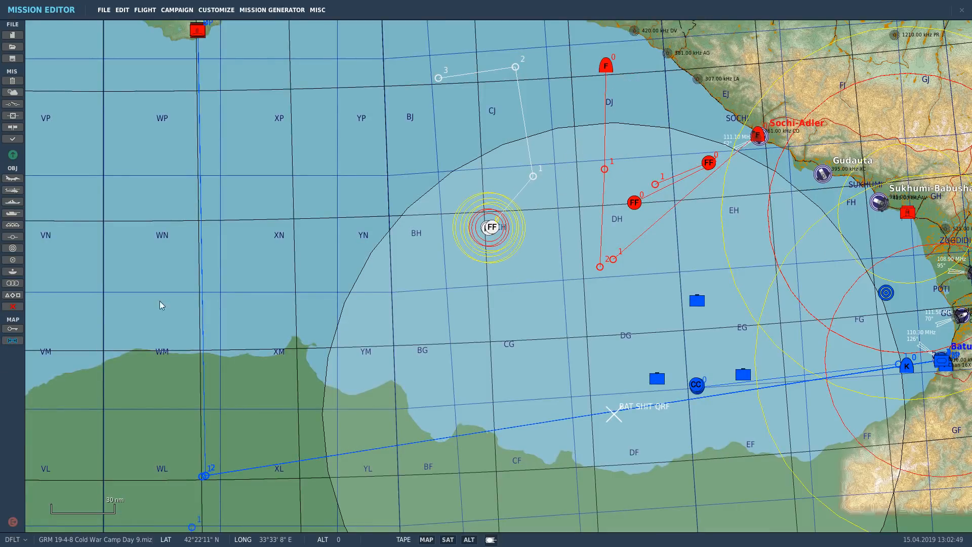
pyautogui.moveTo(213, 262); pyautogui.dragTo(489, 228)
pyautogui.moveTo(550, 411); pyautogui.dragTo(524, 234)
pyautogui.click(21, 342)
# Step: Move waypoint 1 of the Su-33 QRF group west, between the ship group's waypoints 1 and 2
pyautogui.click(608, 68)
pyautogui.scroll(-1, 335, 224)
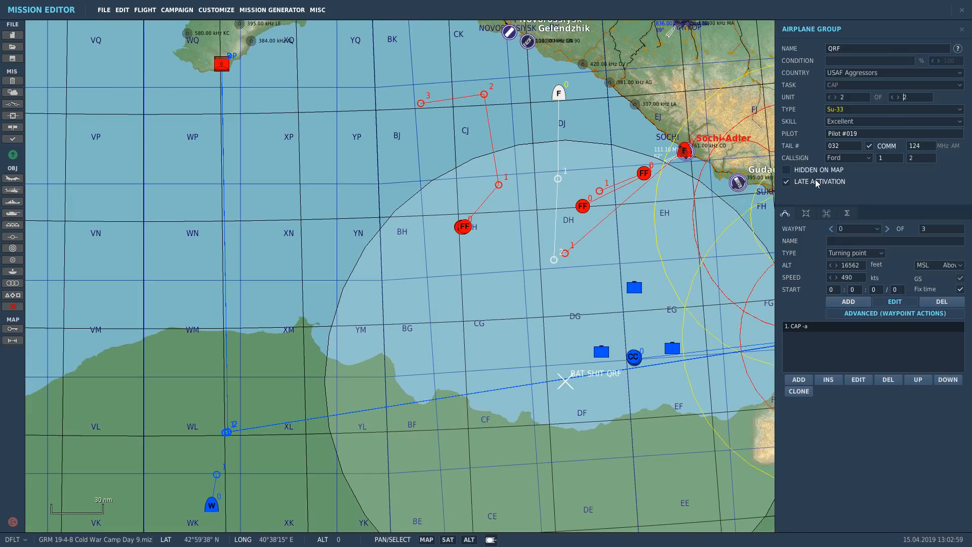
pyautogui.scroll(2, 509, 111)
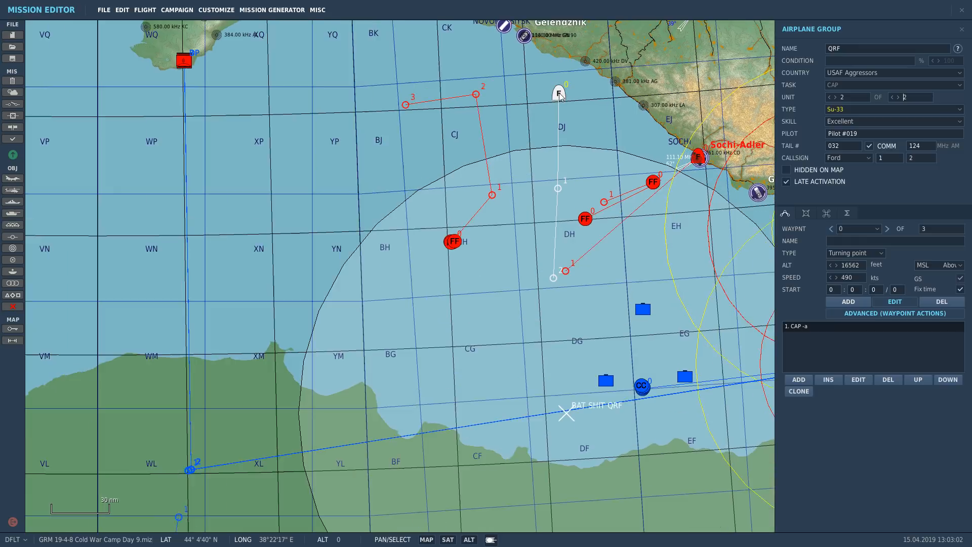
pyautogui.scroll(-1, 431, 420)
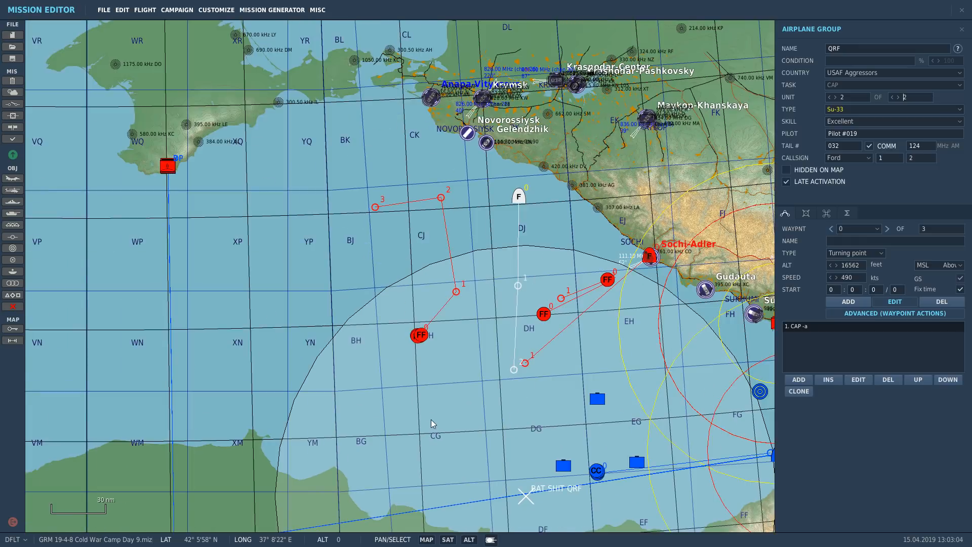
pyautogui.click(14, 344)
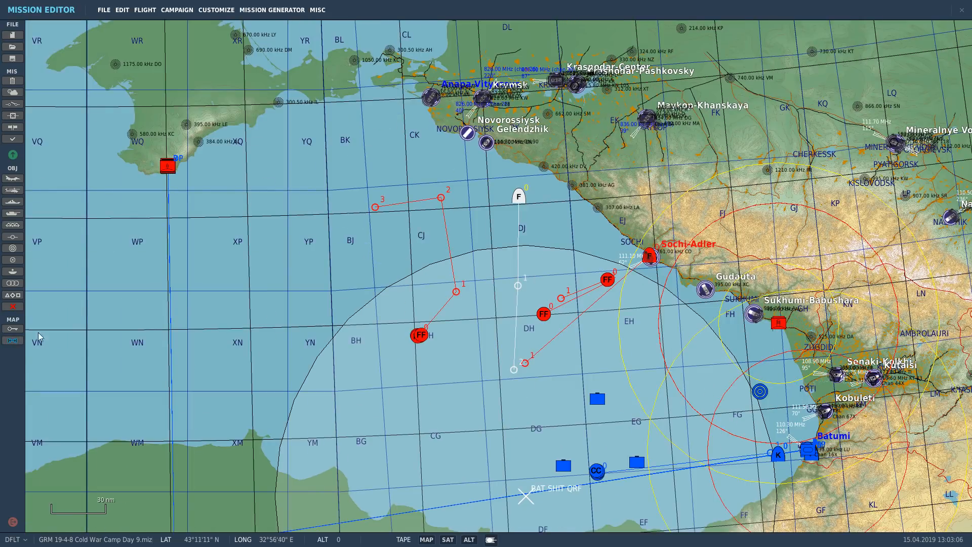
pyautogui.click(5, 339)
pyautogui.moveTo(520, 287); pyautogui.dragTo(413, 246)
# Step: Set the Su-33 QRF group's altitude to 26562 feet and delete the two waypoints after its start
pyautogui.click(522, 197)
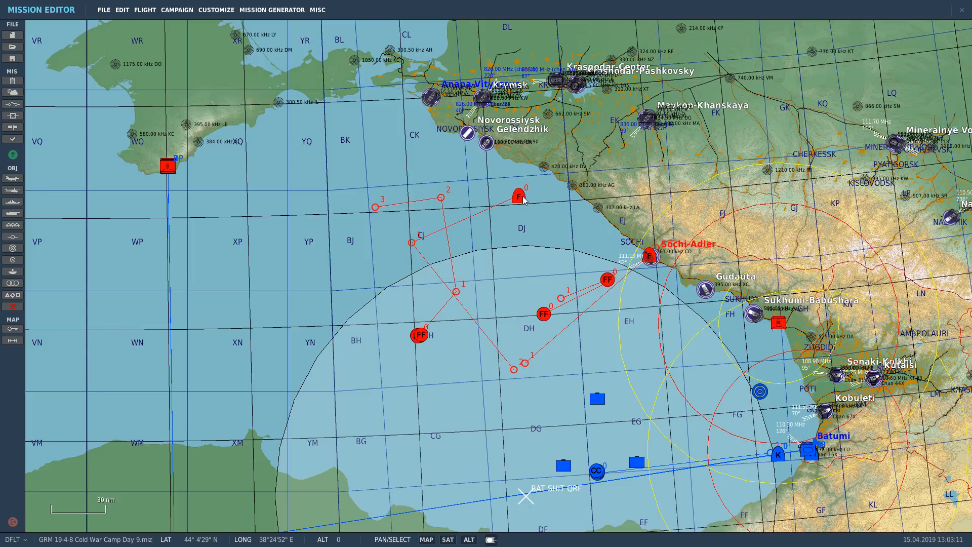
pyautogui.click(522, 197)
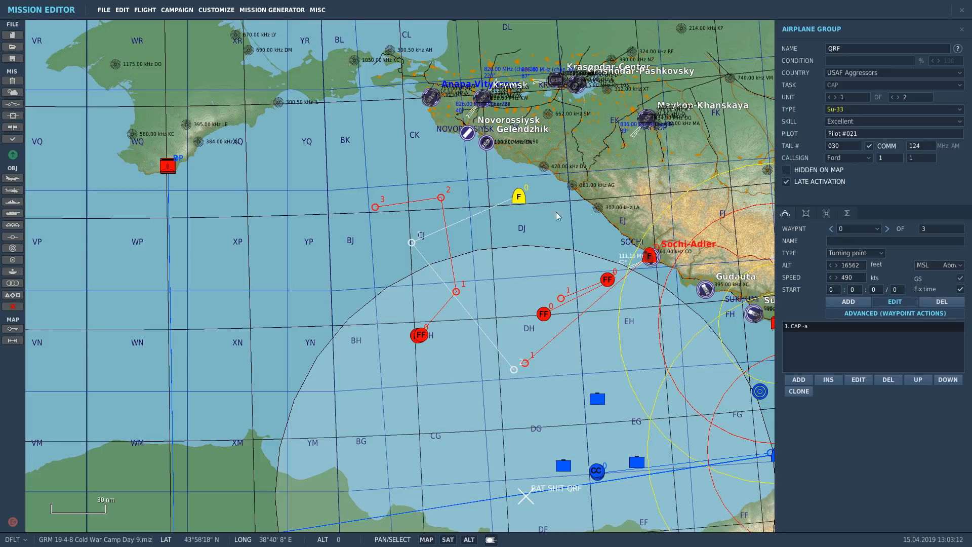
pyautogui.click(852, 265)
pyautogui.click(887, 229)
pyautogui.click(935, 299)
pyautogui.click(936, 302)
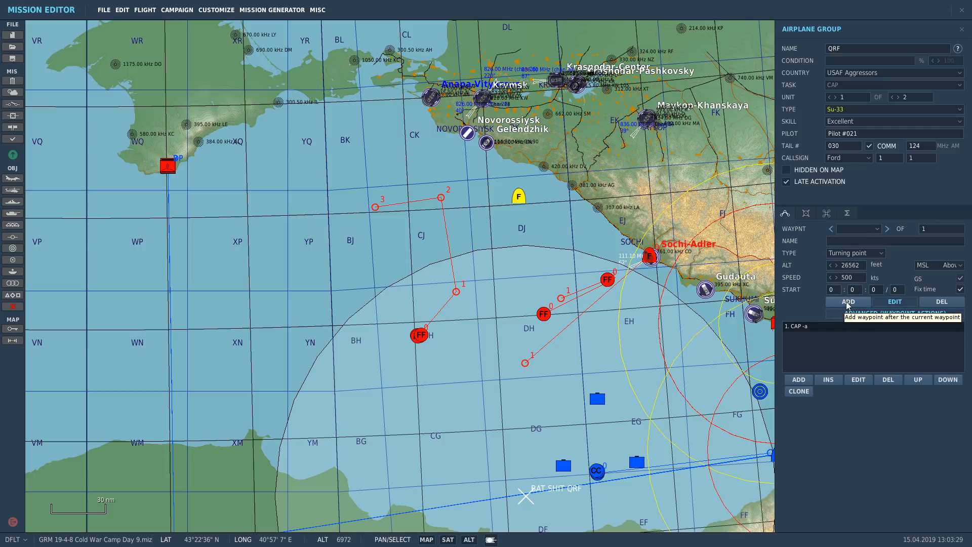
# Step: Add a waypoint to the Su-33 QRF group in grid BJ, west of its start point
pyautogui.click(529, 230)
pyautogui.click(521, 203)
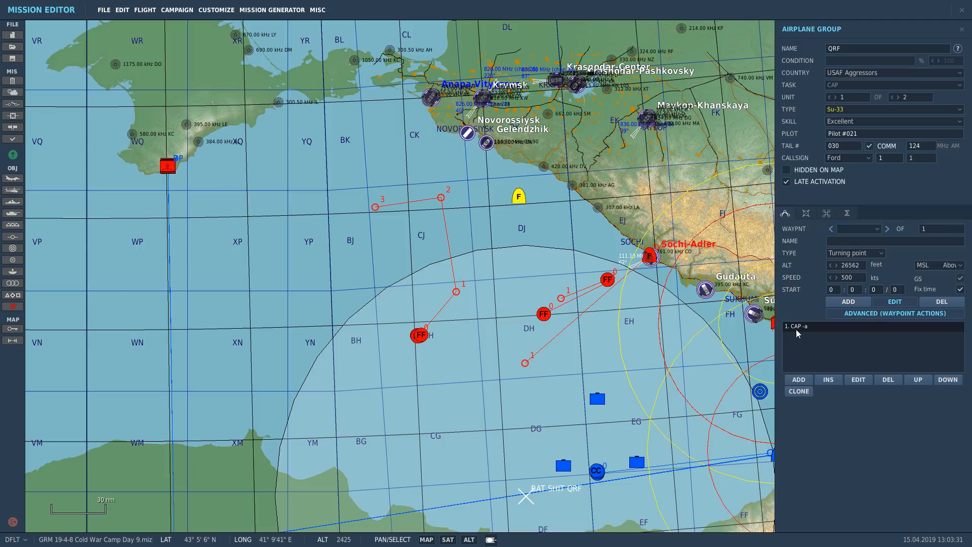
pyautogui.click(845, 302)
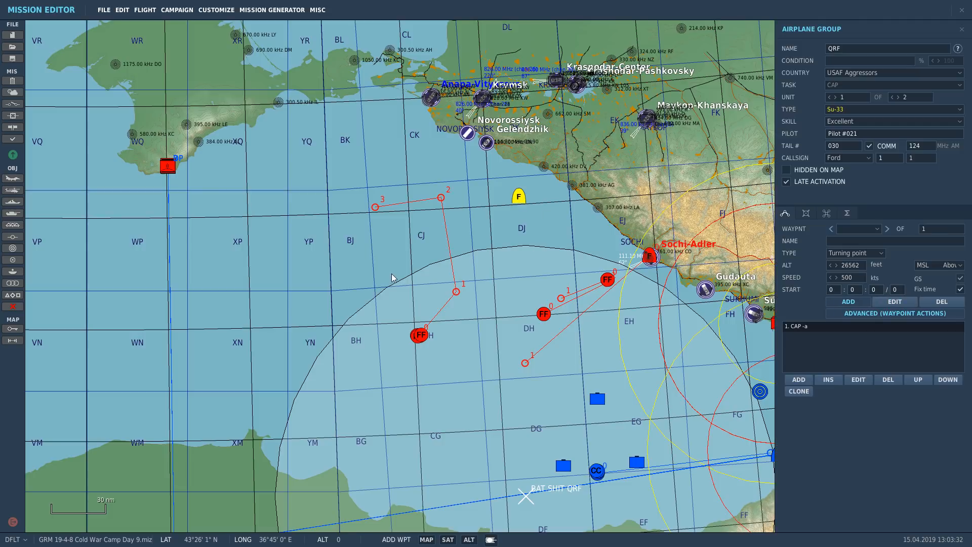
pyautogui.click(357, 241)
# Step: Give waypoint 1 of the Su-33 QRF group a circular Orbit task and move the waypoint slightly southeast
pyautogui.click(806, 381)
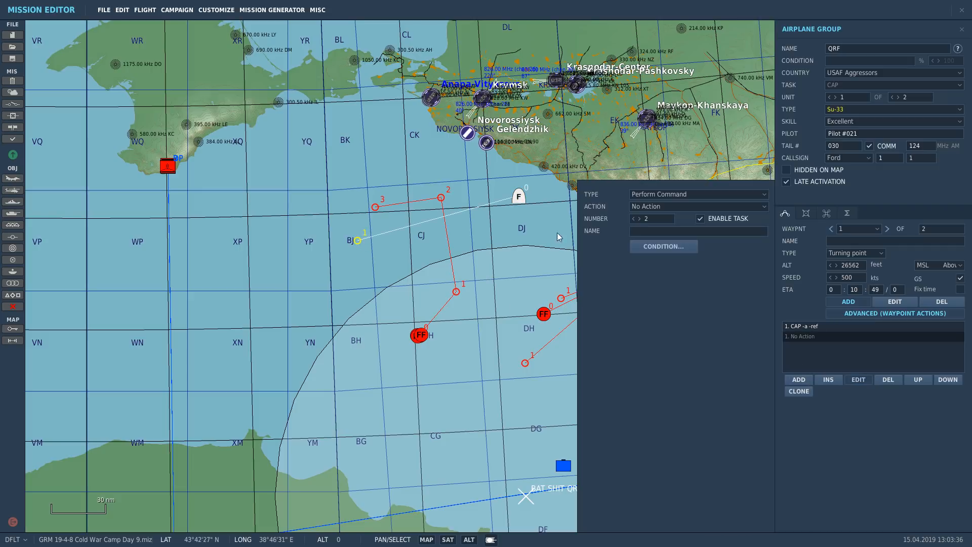
pyautogui.click(639, 207)
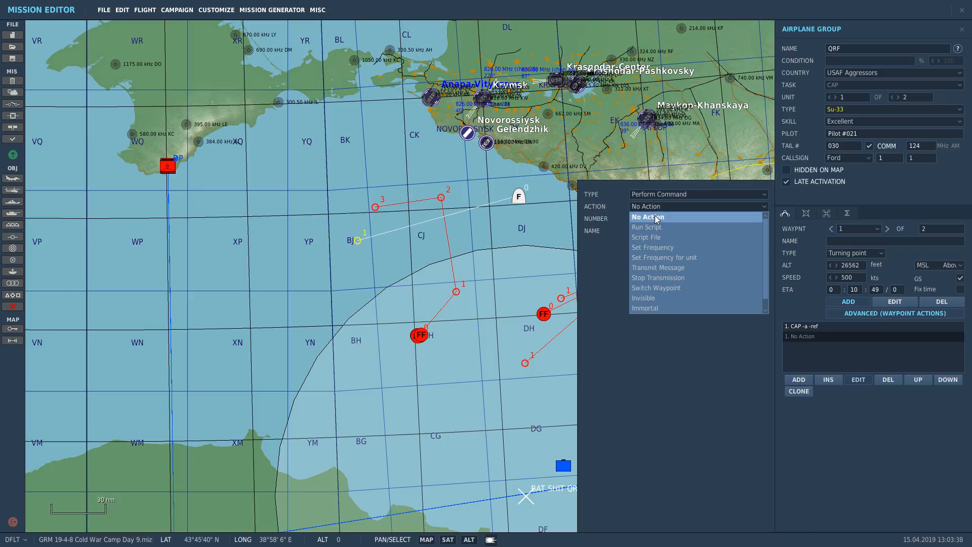
pyautogui.click(656, 195)
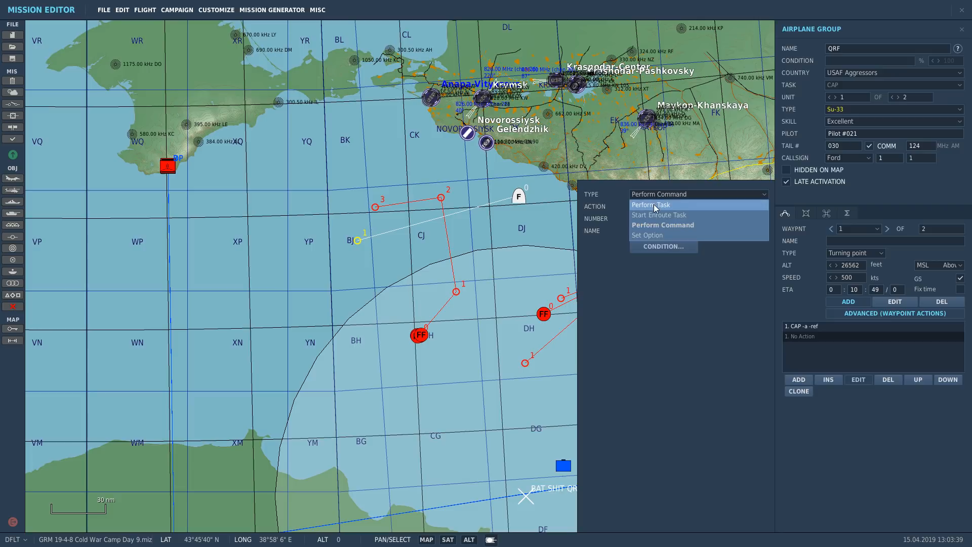
pyautogui.click(654, 205)
pyautogui.click(654, 206)
pyautogui.click(640, 228)
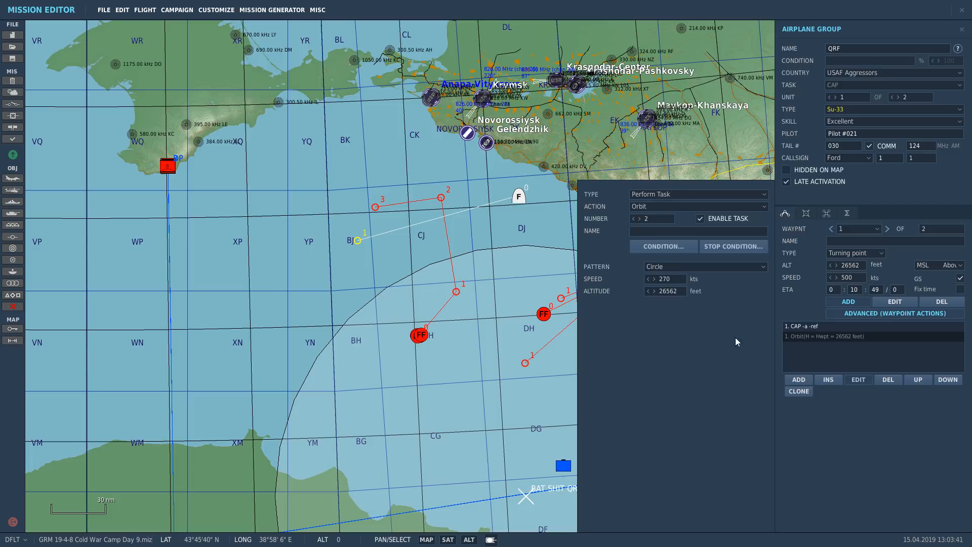
pyautogui.click(962, 30)
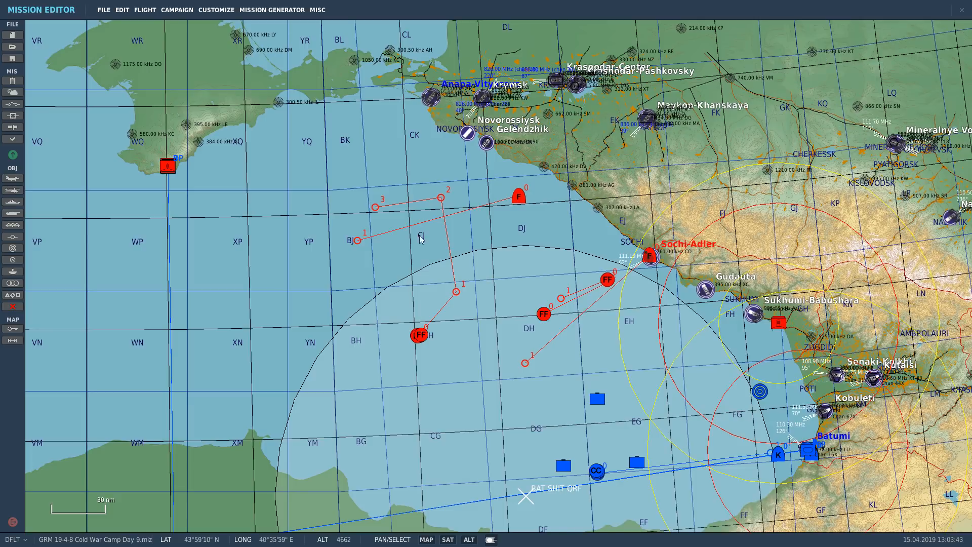
pyautogui.moveTo(357, 241); pyautogui.dragTo(383, 252)
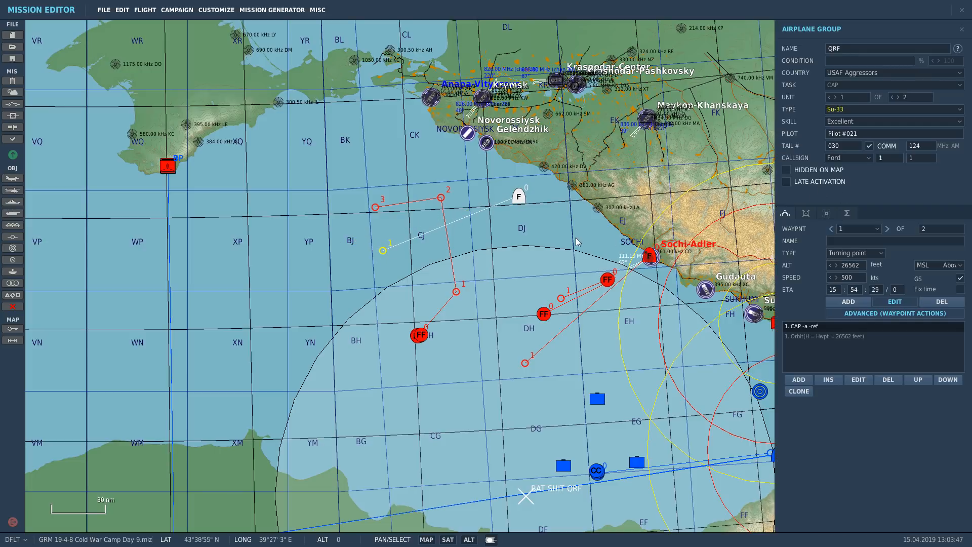
pyautogui.click(548, 245)
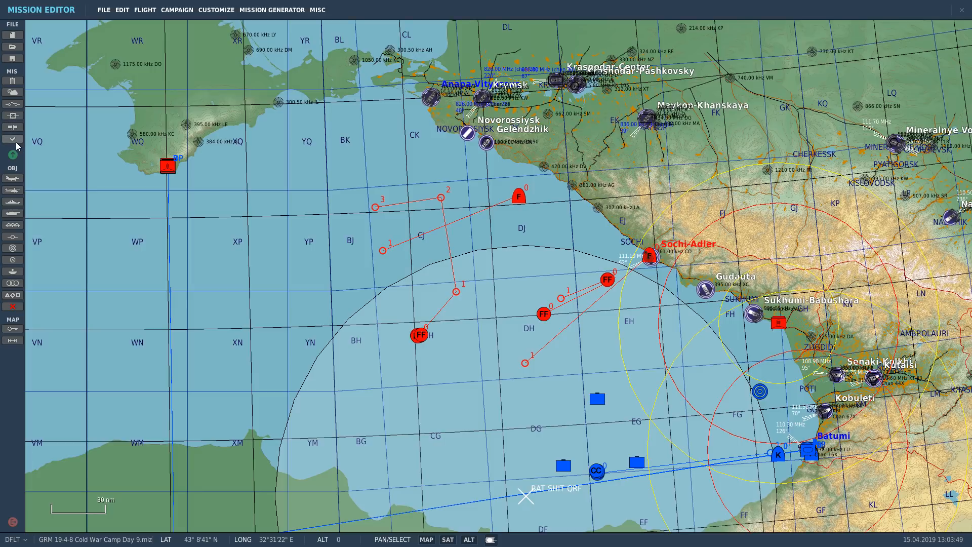
# Step: Review the conditions and group activation actions of the last two mission triggers
pyautogui.click(12, 104)
pyautogui.click(434, 93)
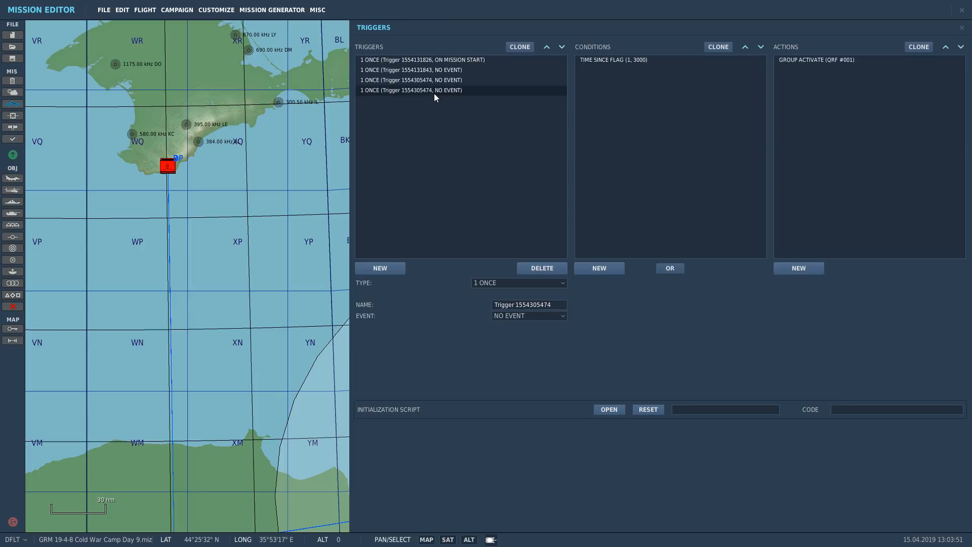
pyautogui.click(438, 82)
pyautogui.click(441, 91)
pyautogui.click(963, 29)
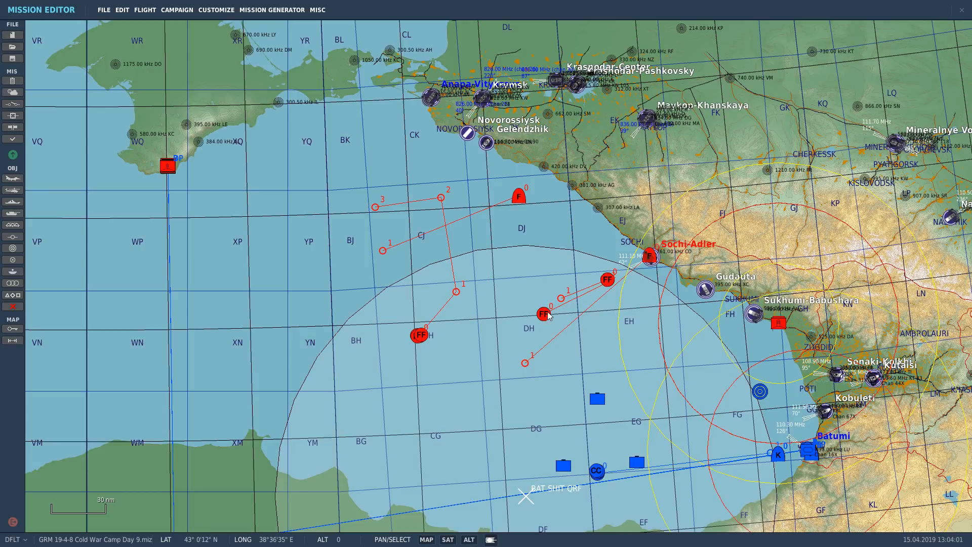
# Step: Delete the Su-27 QRF #001 group at Sochi-Adler
pyautogui.click(520, 202)
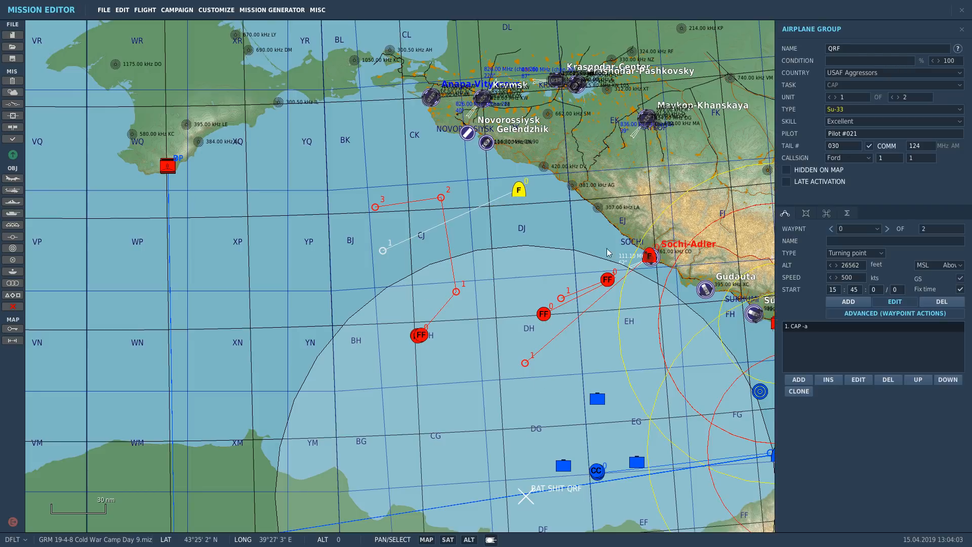
pyautogui.click(652, 257)
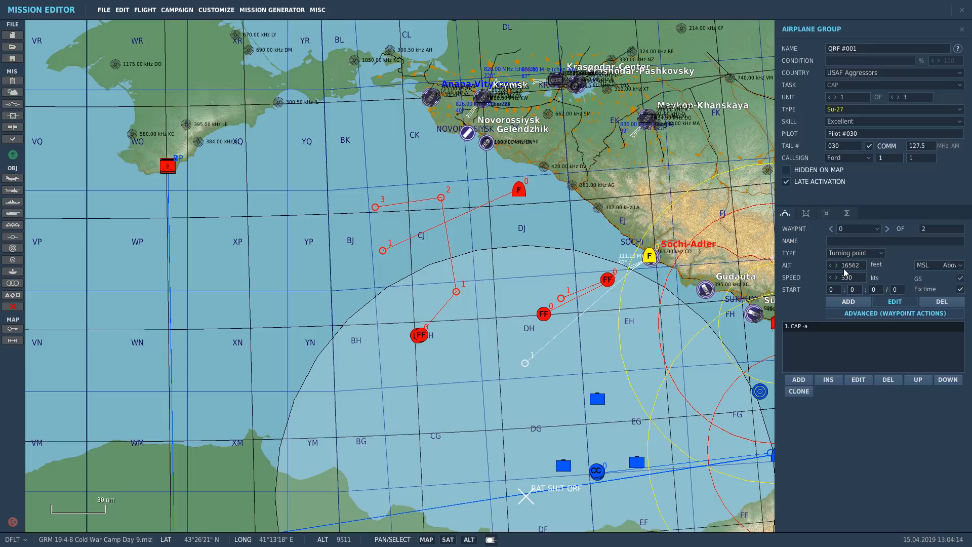
pyautogui.scroll(-1, 496, 320)
pyautogui.scroll(2, 689, 337)
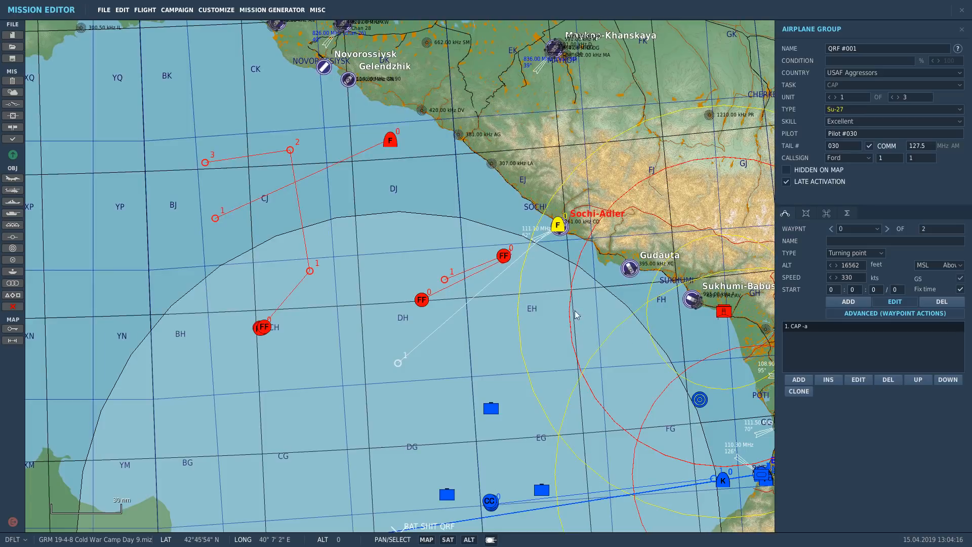
pyautogui.click(557, 243)
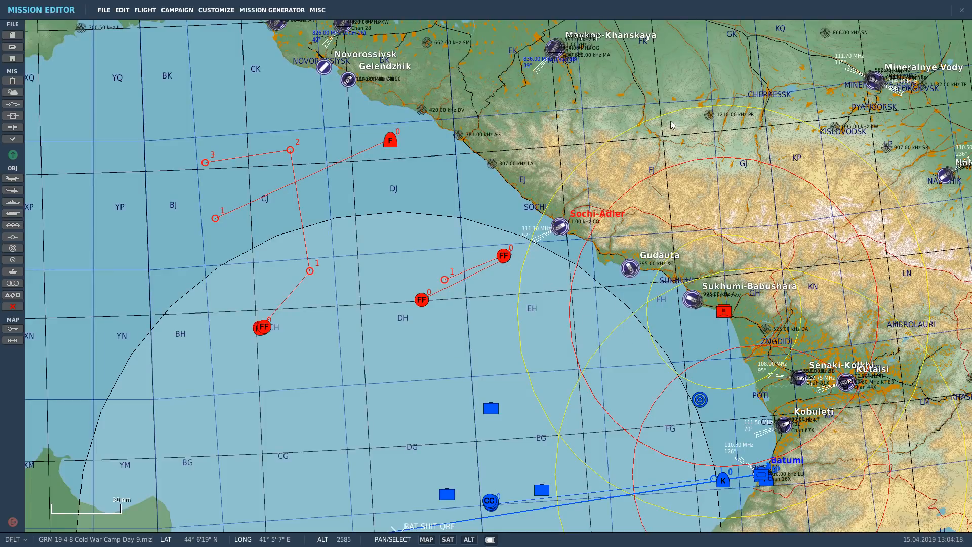
# Step: Duplicate the Su-33 QRF group three times inside the BAT SHIT QRF zone
pyautogui.scroll(-1, 694, 109)
pyautogui.click(473, 138)
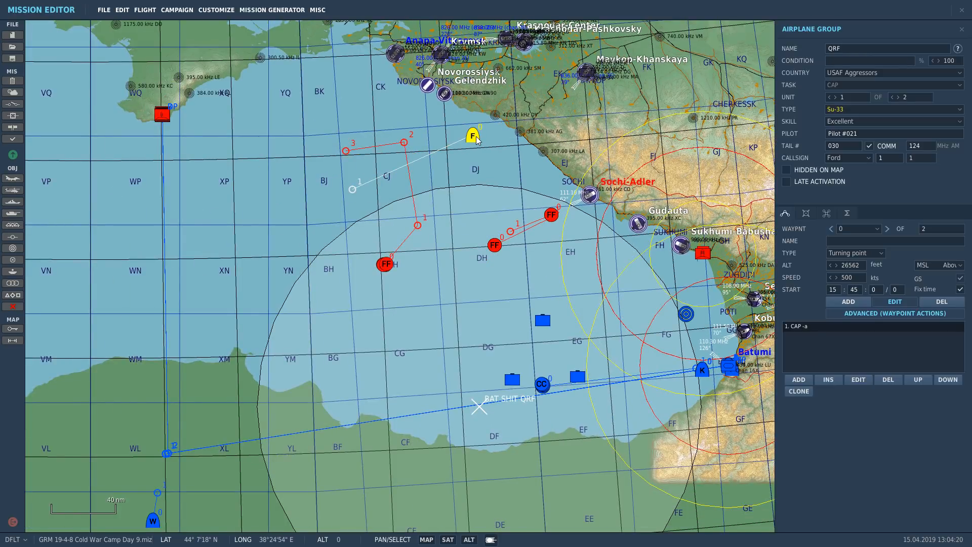
pyautogui.hotkey('ctrl', 'v')
pyautogui.hotkey('ctrl', 'v')
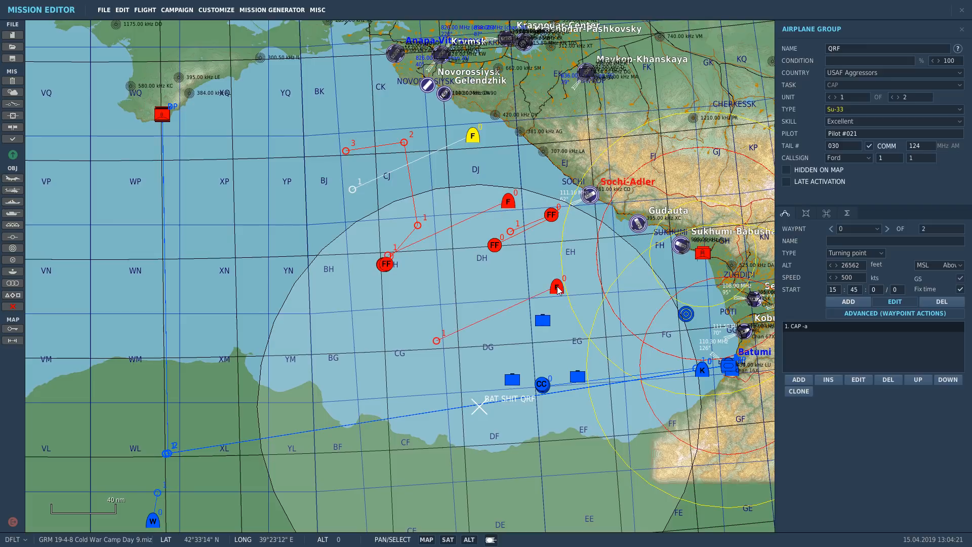
pyautogui.hotkey('ctrl', 'v')
pyautogui.click(547, 350)
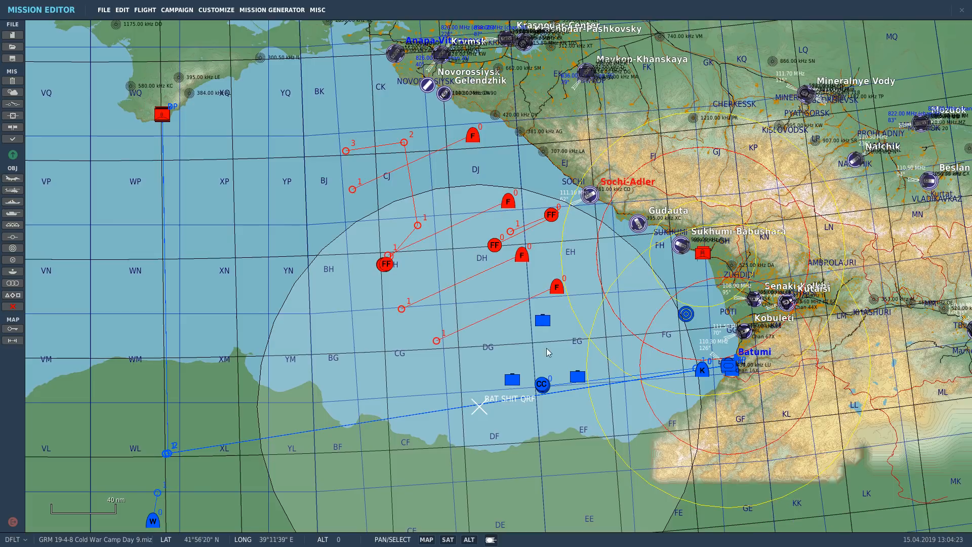
# Step: Move the QRF #002 copy off Sochi and the QRF #003 copy near the western ship group, repositioning waypoint 1 of both
pyautogui.moveTo(557, 288); pyautogui.dragTo(433, 245)
pyautogui.moveTo(436, 341); pyautogui.dragTo(537, 195)
pyautogui.moveTo(528, 296); pyautogui.dragTo(504, 253)
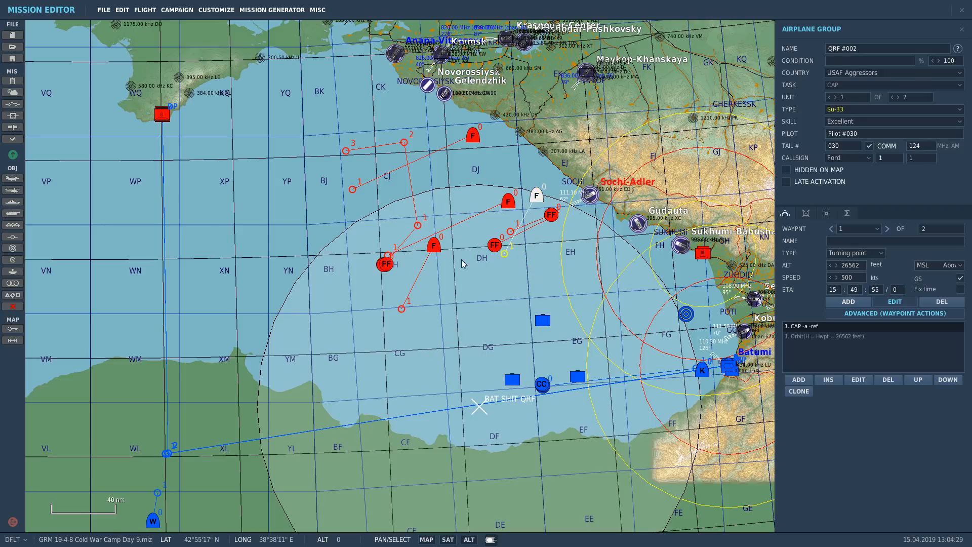
pyautogui.click(463, 264)
pyautogui.moveTo(434, 246); pyautogui.dragTo(426, 217)
pyautogui.moveTo(402, 309); pyautogui.dragTo(370, 266)
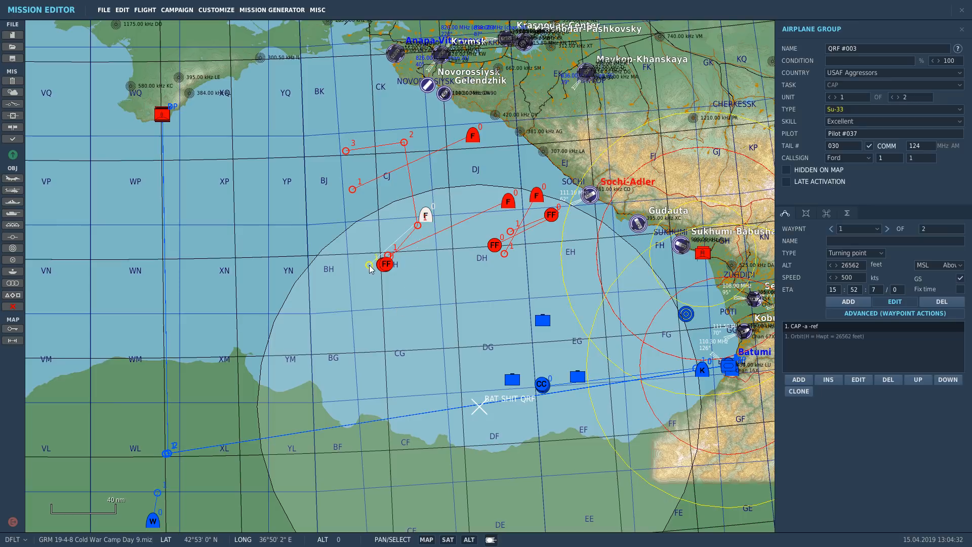
# Step: Measure from the blue route's western and southern legs to the area around QRF #003's waypoint 1
pyautogui.click(12, 340)
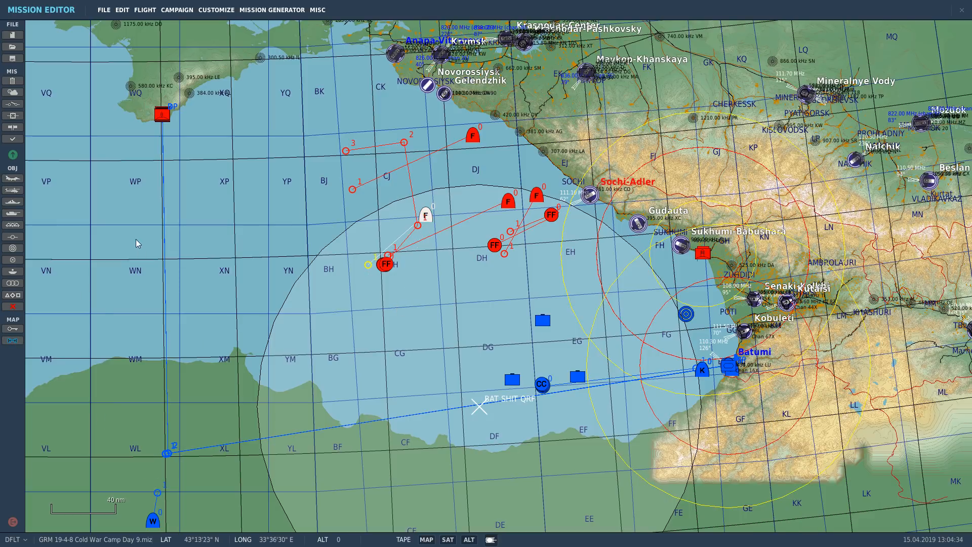
pyautogui.moveTo(166, 273); pyautogui.dragTo(330, 271)
pyautogui.moveTo(344, 425); pyautogui.dragTo(342, 262)
pyautogui.click(12, 341)
# Step: Move QRF #003's waypoint 1 west into grid BH and its start point just north of the western ship group
pyautogui.click(355, 268)
pyautogui.moveTo(353, 266); pyautogui.dragTo(345, 265)
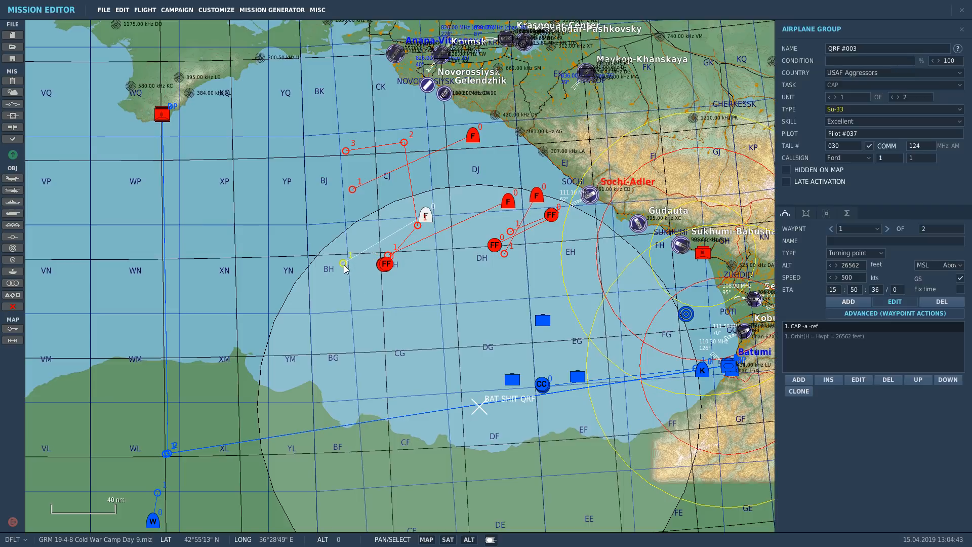
pyautogui.moveTo(426, 217); pyautogui.dragTo(395, 229)
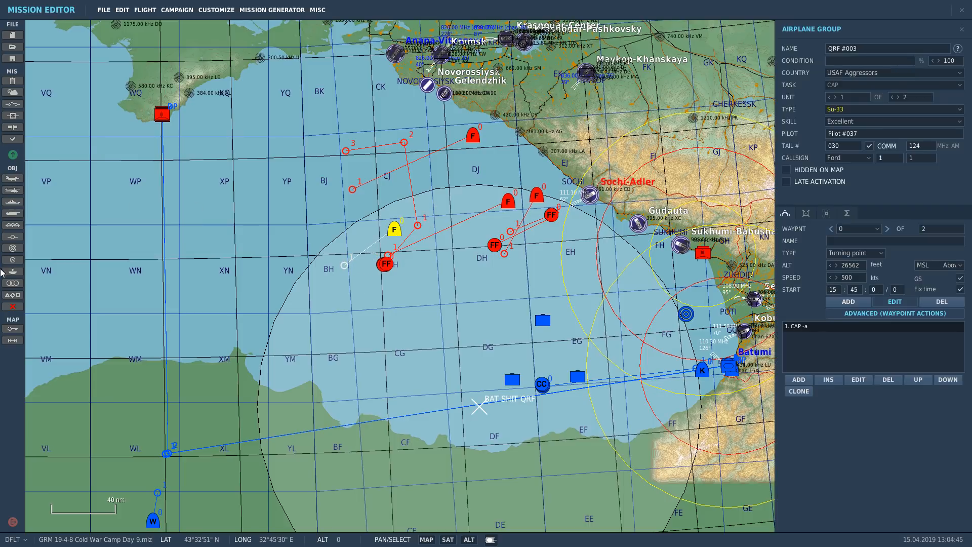
# Step: Measure due east from the northern end of the blue route at Crimea's southern coast
pyautogui.click(12, 341)
pyautogui.moveTo(169, 114); pyautogui.dragTo(332, 116)
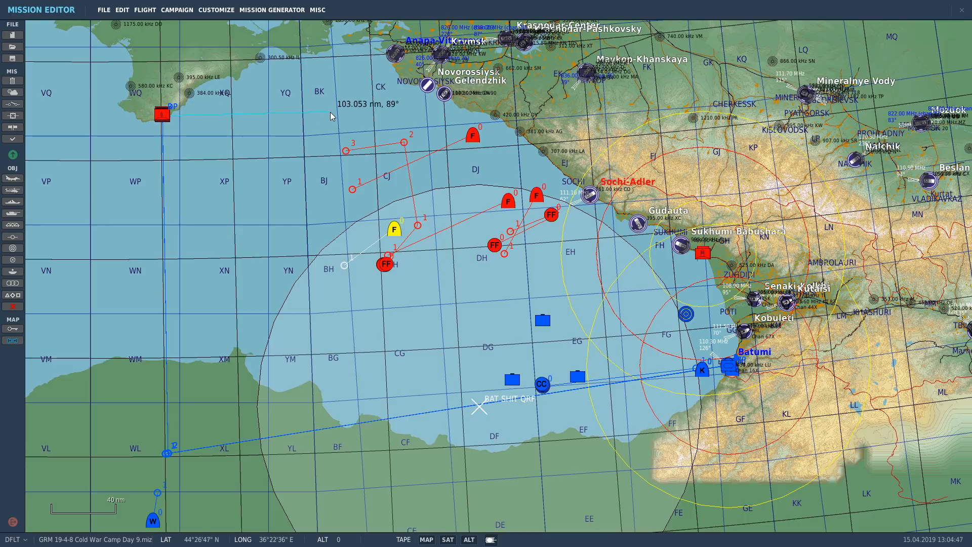
pyautogui.click(12, 341)
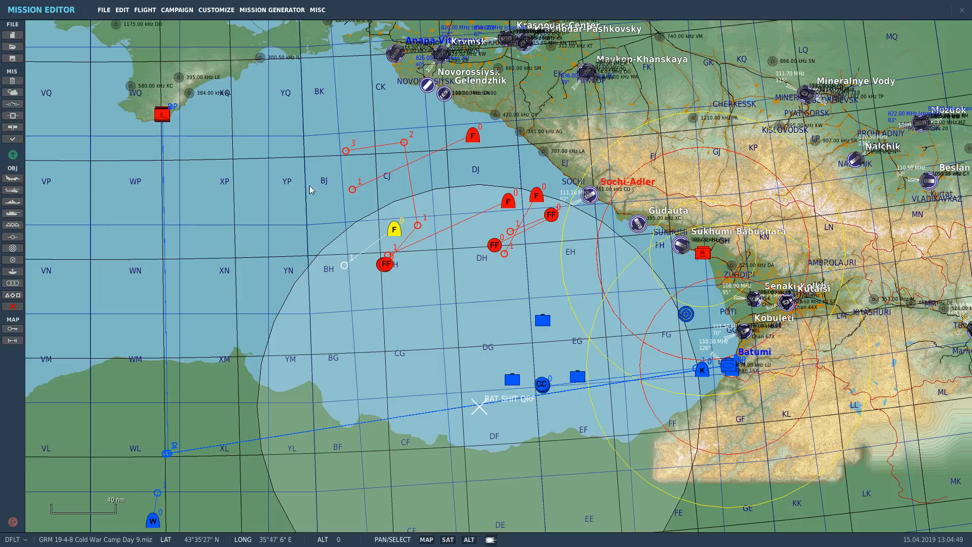
# Step: Move waypoint 1 of the original QRF group northwest into grid BK and shift its start point slightly north
pyautogui.click(342, 181)
pyautogui.moveTo(354, 190); pyautogui.dragTo(329, 115)
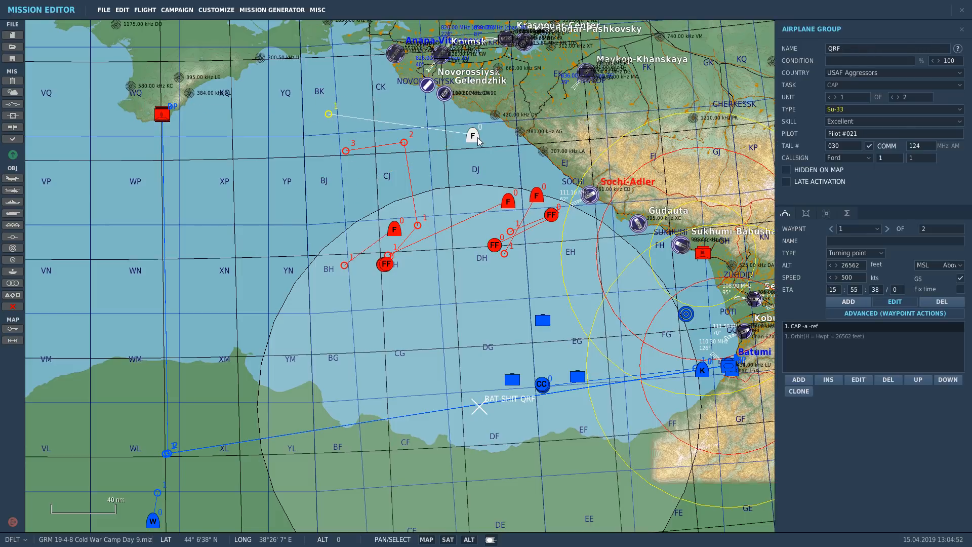
pyautogui.click(478, 137)
pyautogui.moveTo(474, 133); pyautogui.dragTo(471, 128)
pyautogui.click(486, 175)
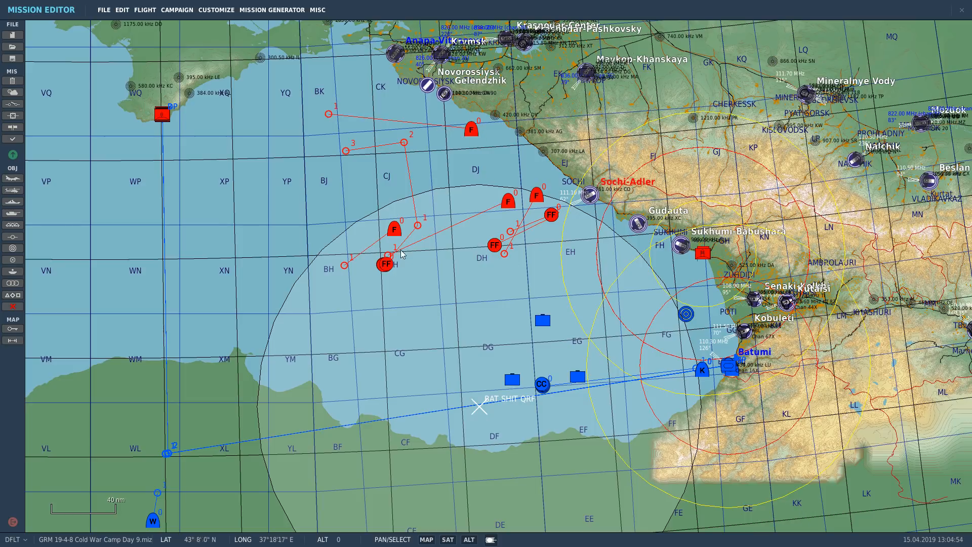
# Step: Move QRF #001's waypoint 1 south of the middle ship group and measure northward past it from the blue route
pyautogui.click(389, 256)
pyautogui.moveTo(389, 256); pyautogui.dragTo(472, 290)
pyautogui.click(12, 340)
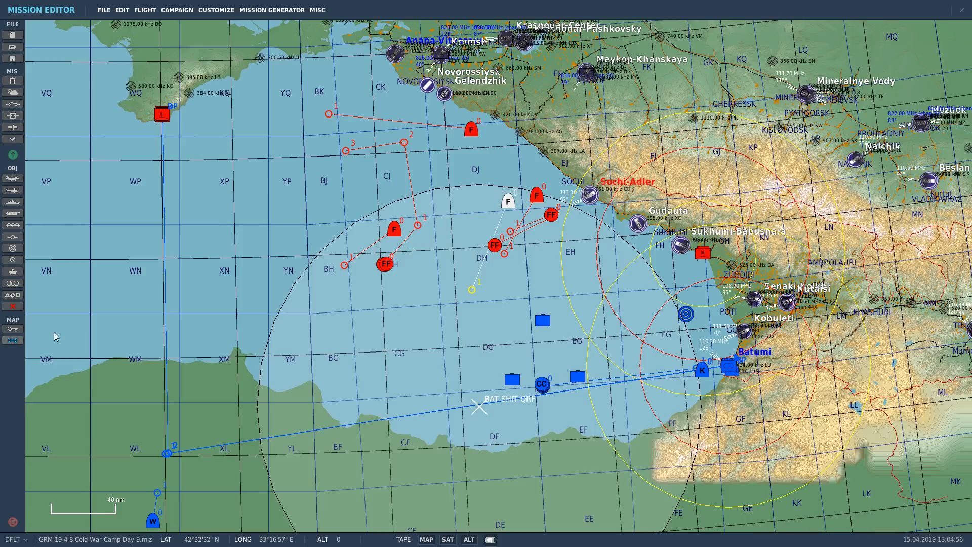
pyautogui.moveTo(488, 394); pyautogui.dragTo(468, 244)
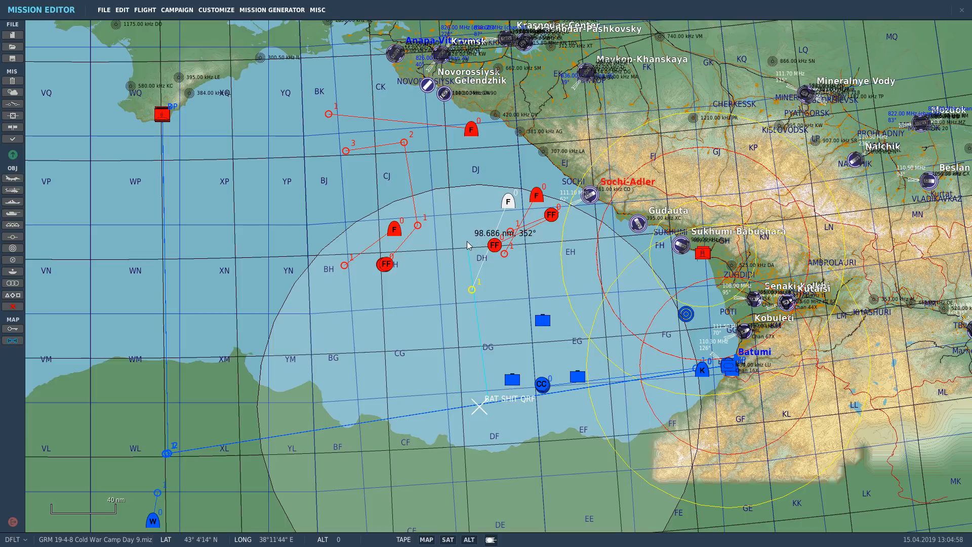
pyautogui.click(5, 342)
# Step: Move QRF #001's waypoint 1 north to just west of the middle ship group and its start point north to the zone's edge
pyautogui.click(467, 241)
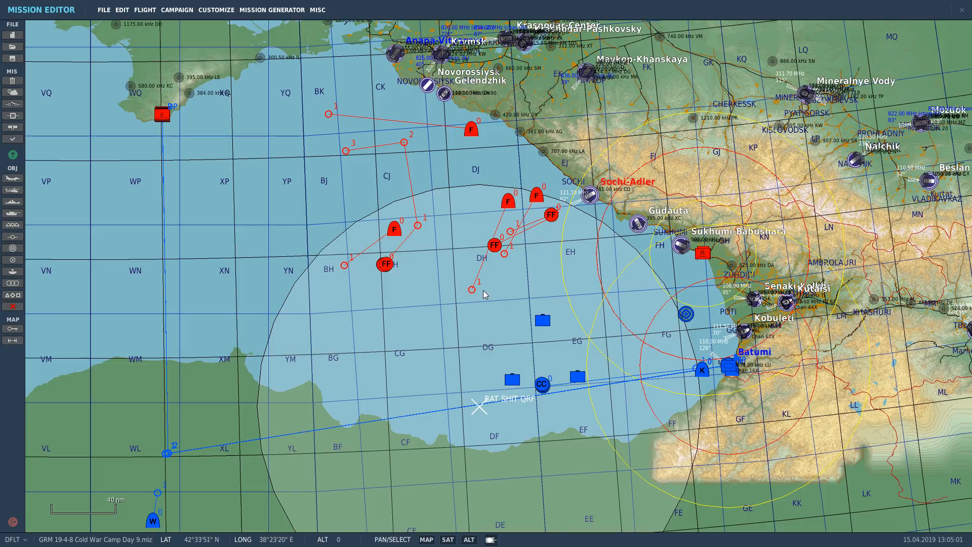
pyautogui.moveTo(472, 290); pyautogui.dragTo(466, 243)
pyautogui.moveTo(508, 201)
pyautogui.mouseDown()
pyautogui.moveTo(512, 171)
pyautogui.moveTo(512, 184)
pyautogui.mouseUp()
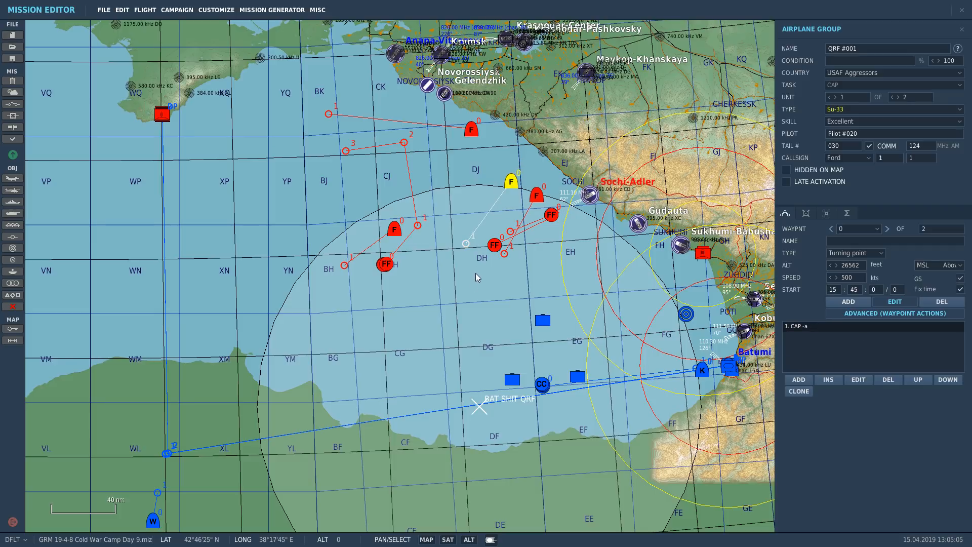
# Step: Measure from the eastern part of the blue route northwest to the sea south of Sochi-Adler
pyautogui.click(13, 340)
pyautogui.moveTo(652, 380); pyautogui.dragTo(576, 226)
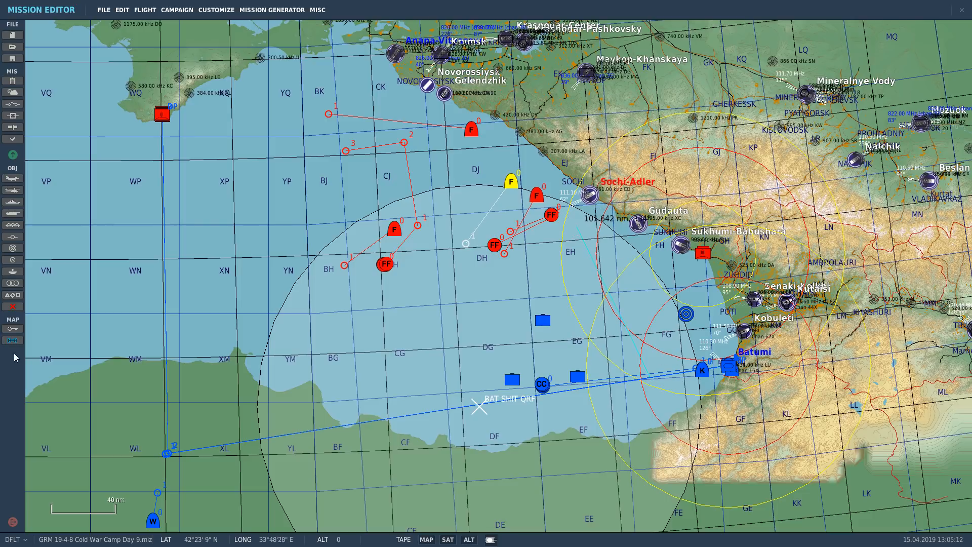
pyautogui.click(12, 340)
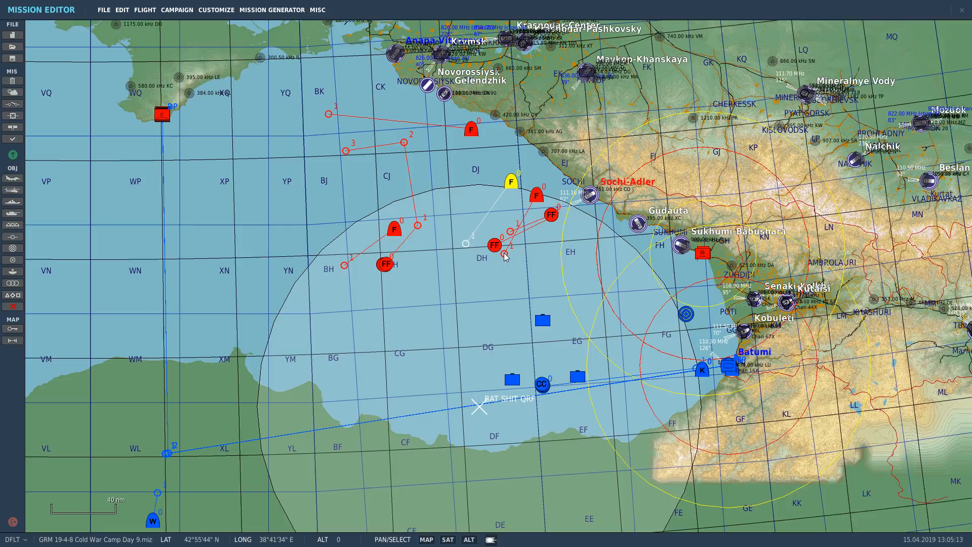
# Step: Move QRF #002's waypoint 1 east to the sea south of Sochi-Adler and select the group's start point
pyautogui.moveTo(505, 254); pyautogui.dragTo(578, 226)
pyautogui.click(537, 257)
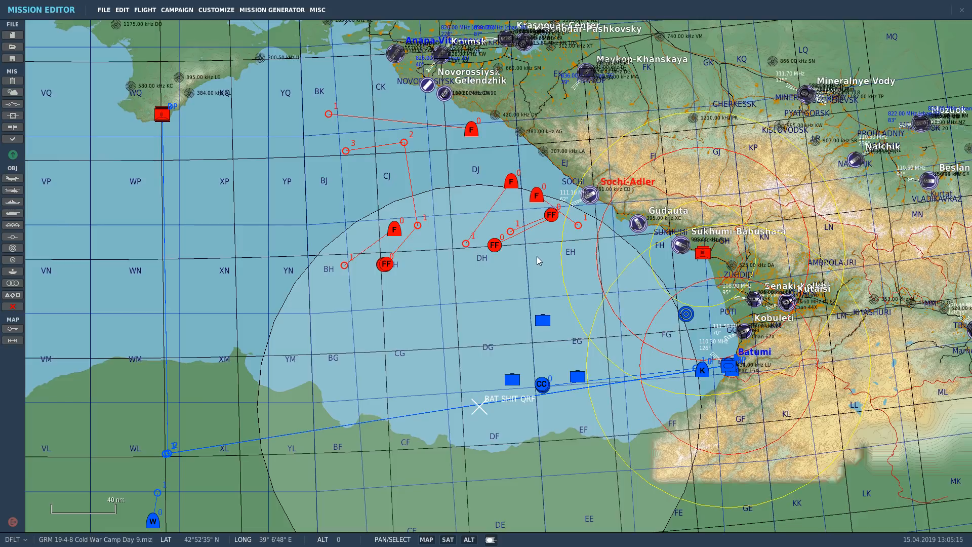
pyautogui.click(537, 196)
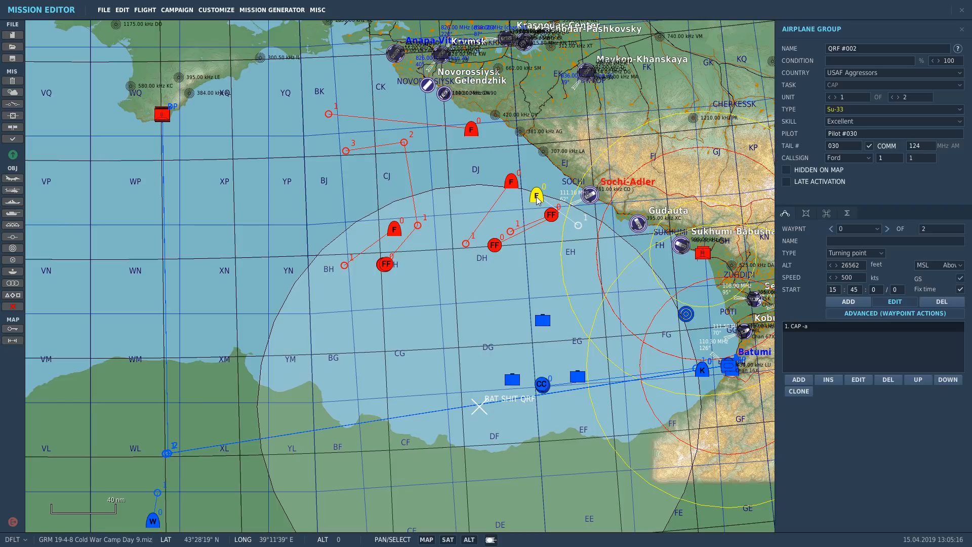
# Step: Check QRF #002's actions at waypoint 1 and the group's weapons loadout
pyautogui.click(887, 229)
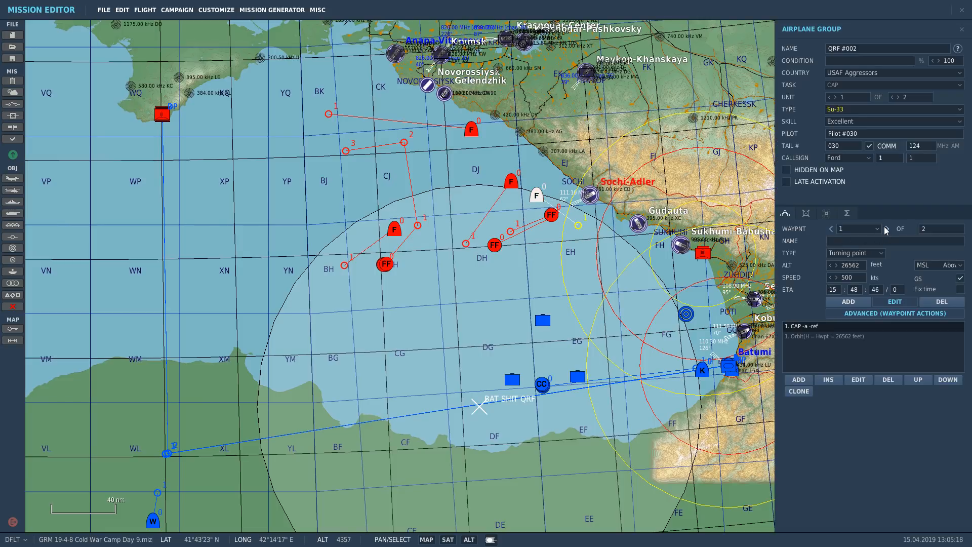
pyautogui.click(831, 230)
pyautogui.click(806, 213)
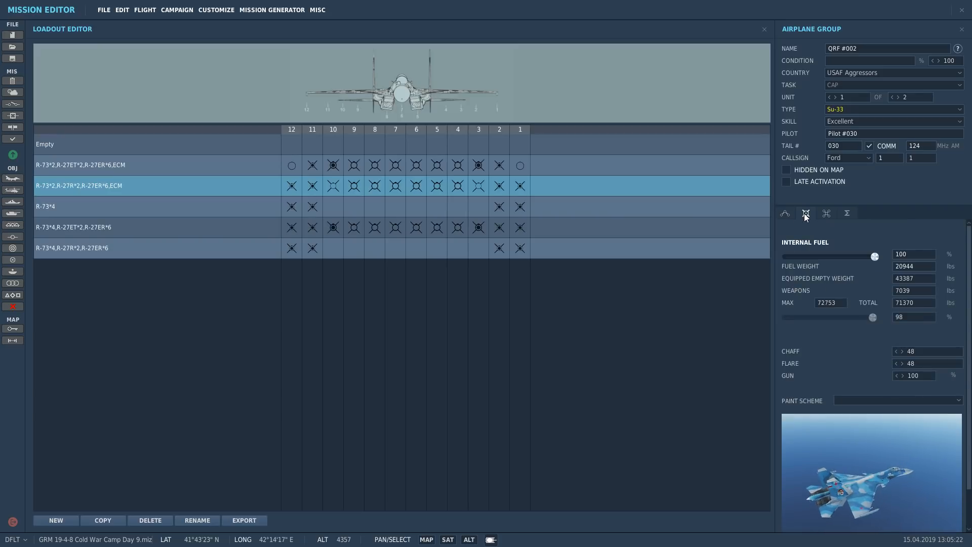
pyautogui.click(765, 33)
pyautogui.click(517, 308)
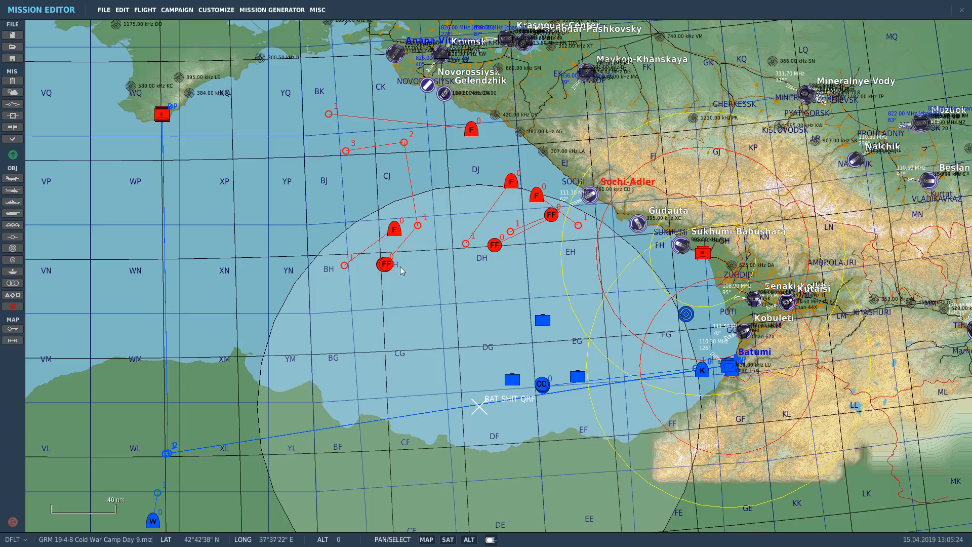
# Step: Select QRF #003's waypoint 1 to check its actions and save the mission
pyautogui.click(345, 265)
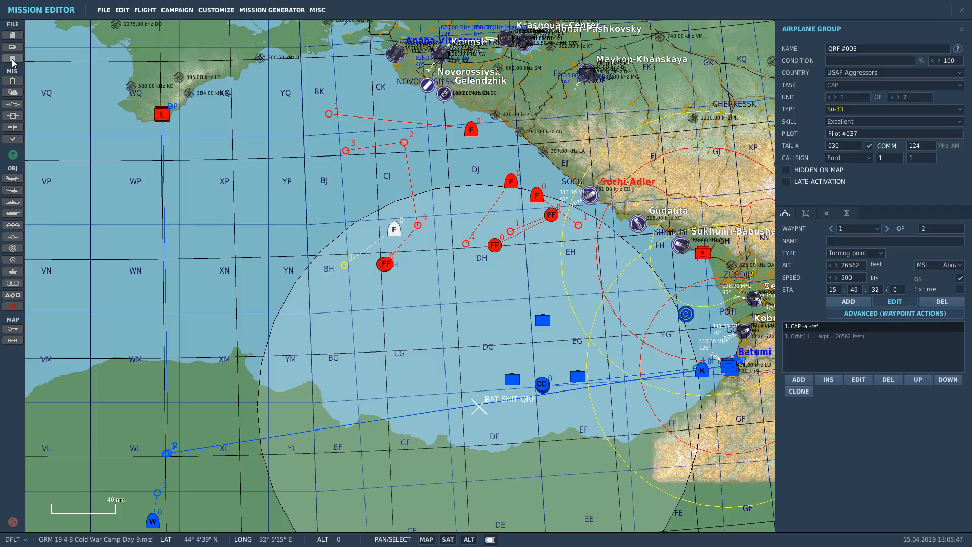
pyautogui.click(18, 59)
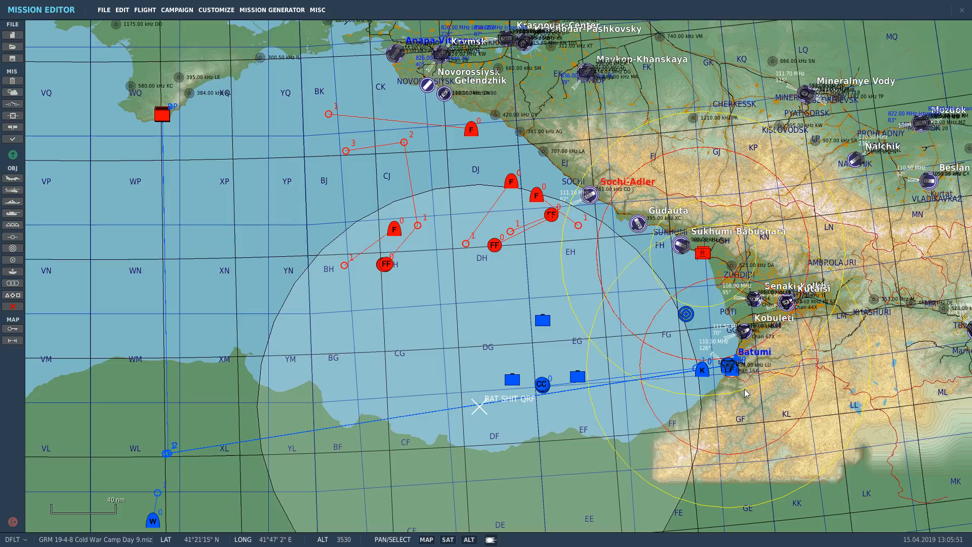
# Step: Delete the Invisible action from tanker BUICK #001's start waypoint and check the actions at its waypoint 1
pyautogui.scroll(10, 746, 394)
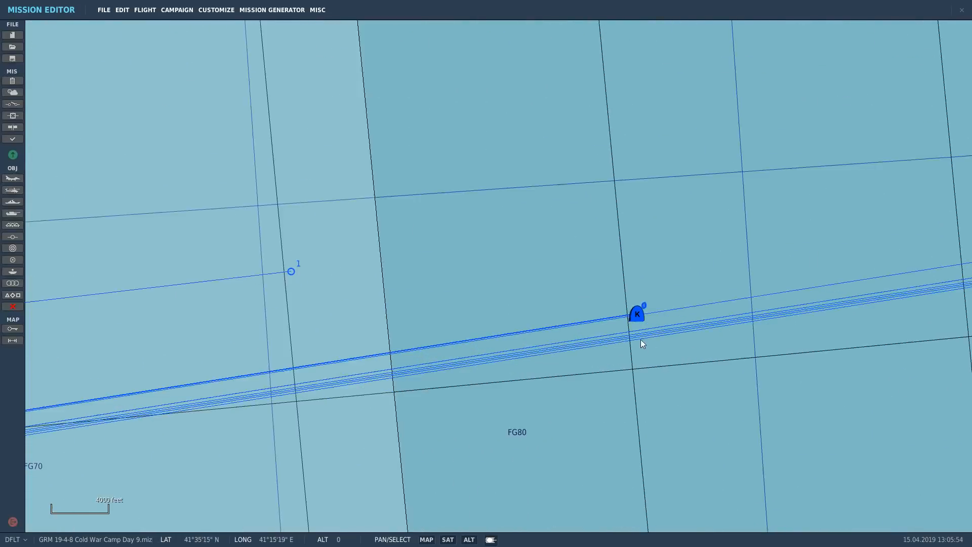
pyautogui.scroll(8, 641, 343)
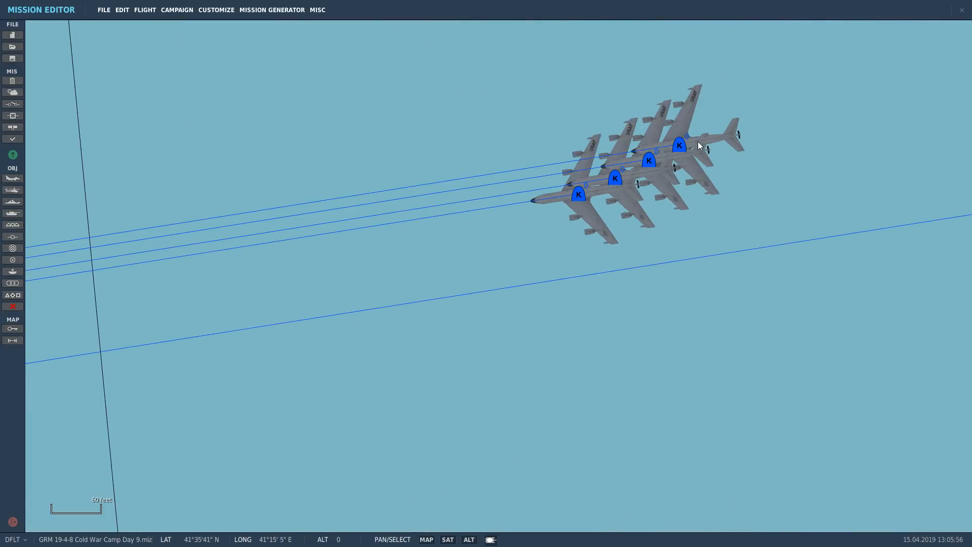
pyautogui.click(620, 179)
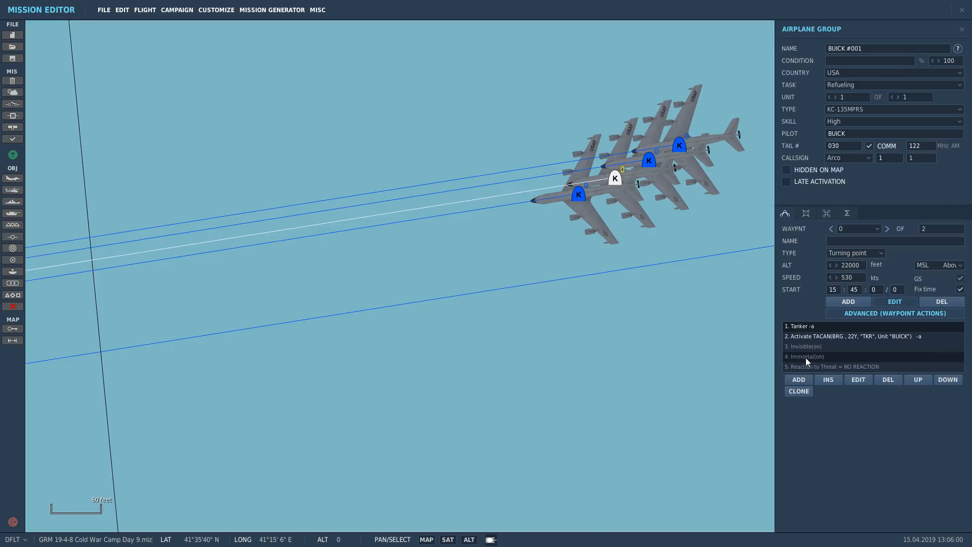
pyautogui.click(804, 347)
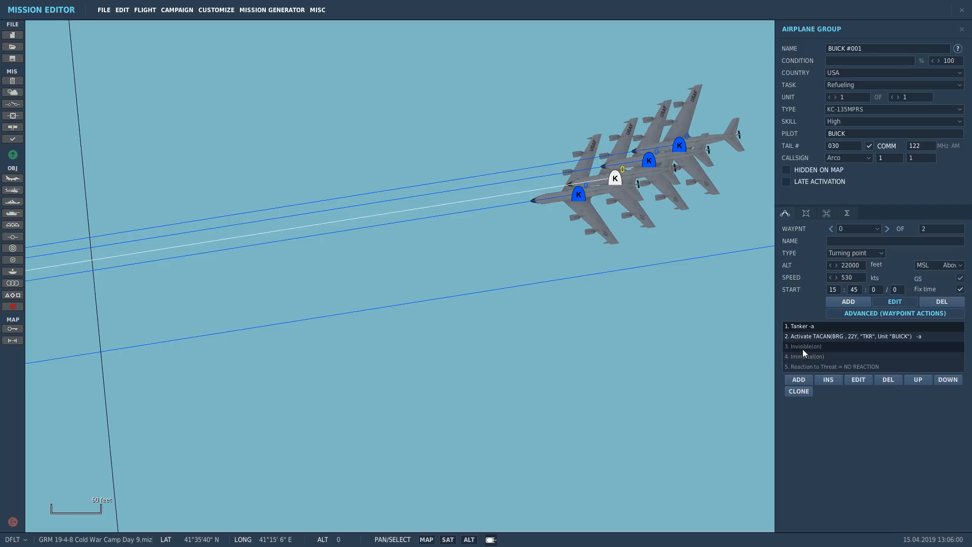
pyautogui.click(887, 380)
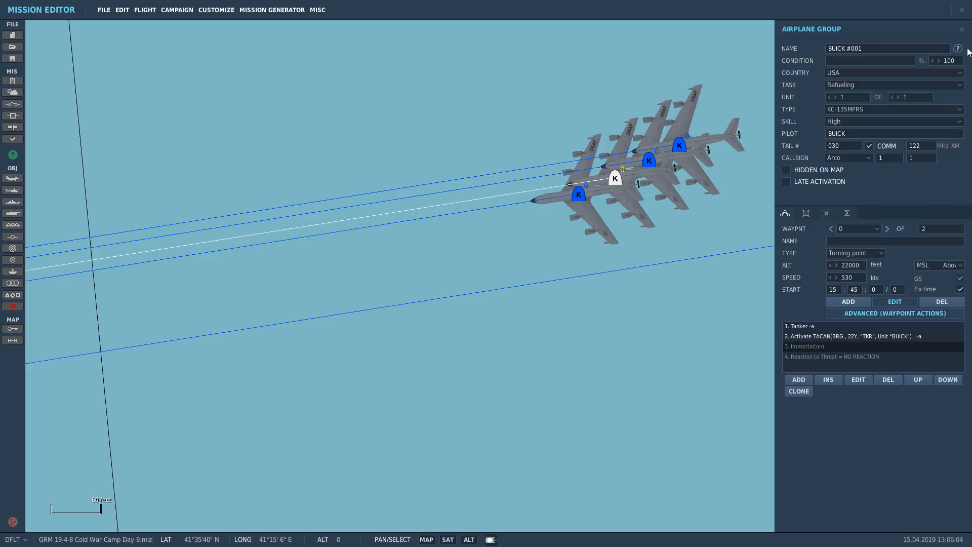
pyautogui.click(887, 229)
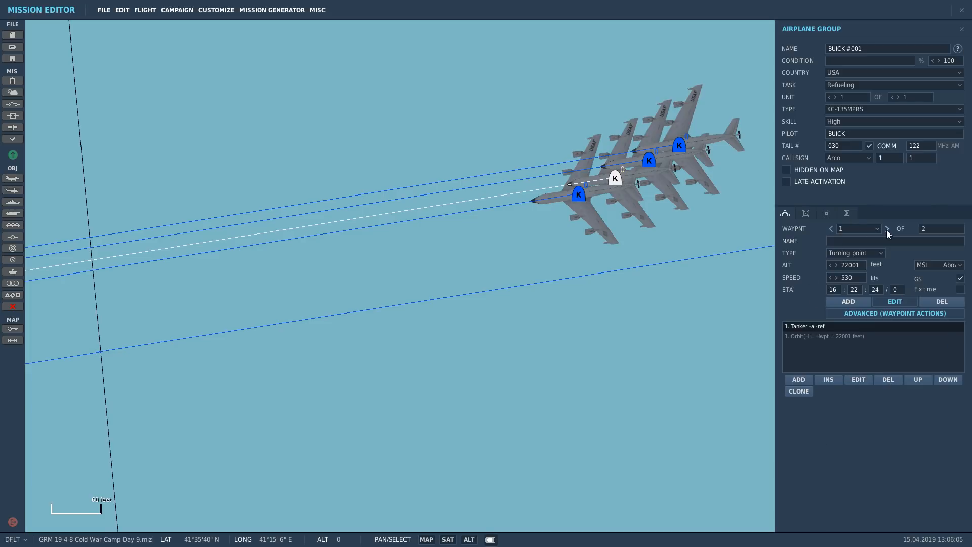
pyautogui.click(831, 230)
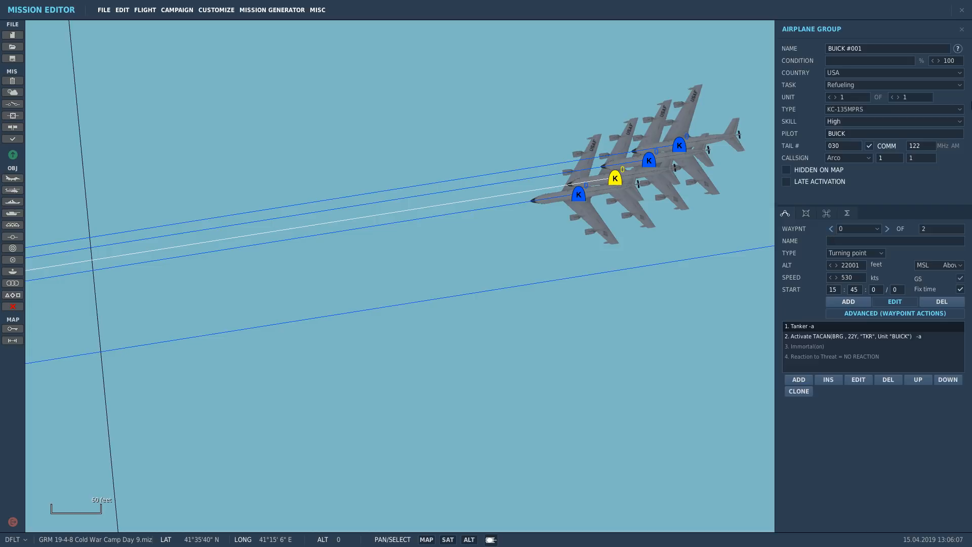
pyautogui.click(963, 29)
# Step: Move the E-2D AWACS group's start point slightly south and save the mission
pyautogui.scroll(-10, 594, 329)
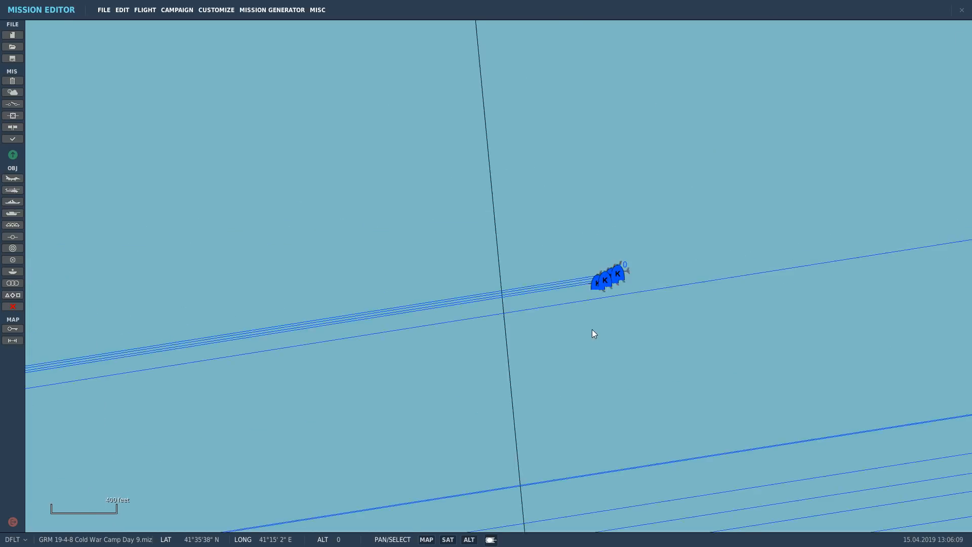
pyautogui.scroll(-5, 596, 335)
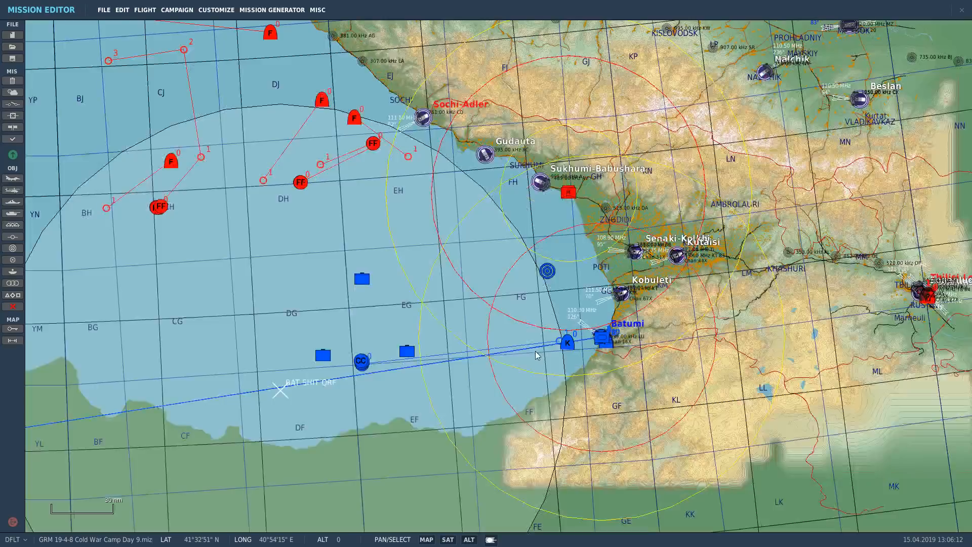
pyautogui.scroll(-2, 536, 351)
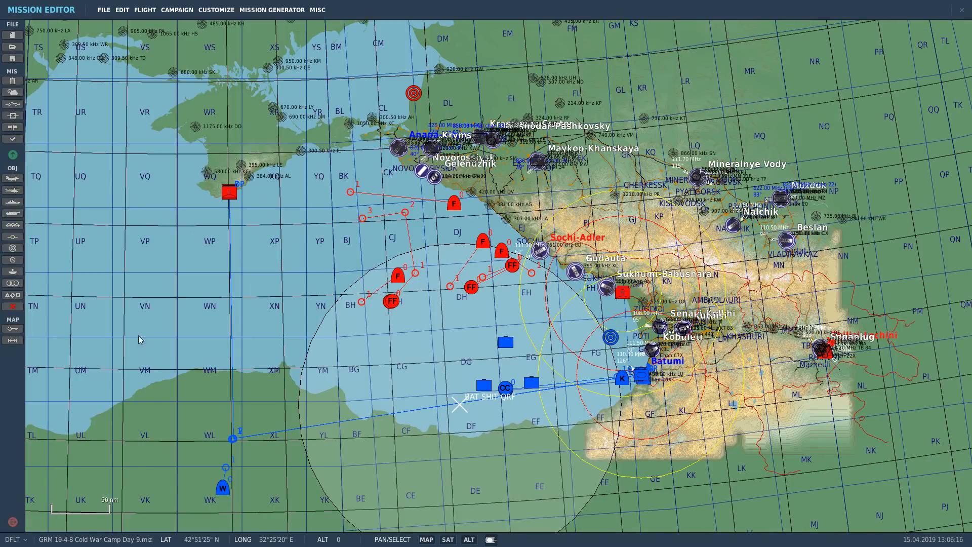
pyautogui.click(226, 489)
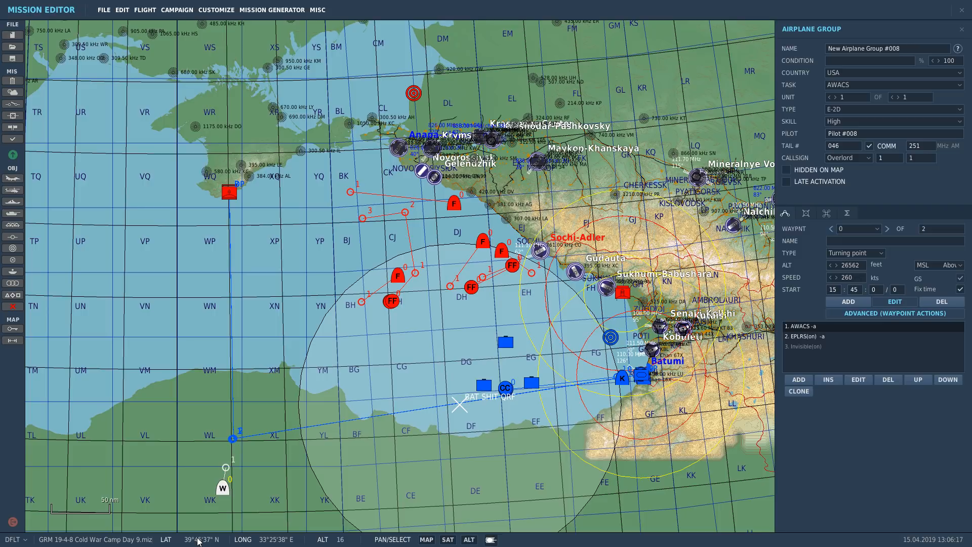
pyautogui.moveTo(224, 495); pyautogui.dragTo(224, 499)
pyautogui.click(10, 61)
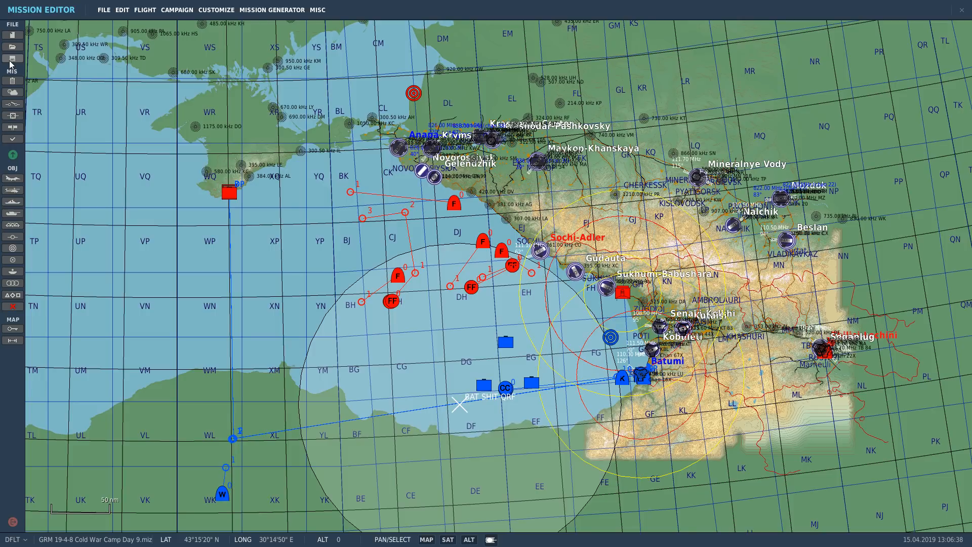
pyautogui.click(12, 59)
# Step: Launch the mission from its briefing and dismiss the coalition choice without joining a side
pyautogui.click(12, 154)
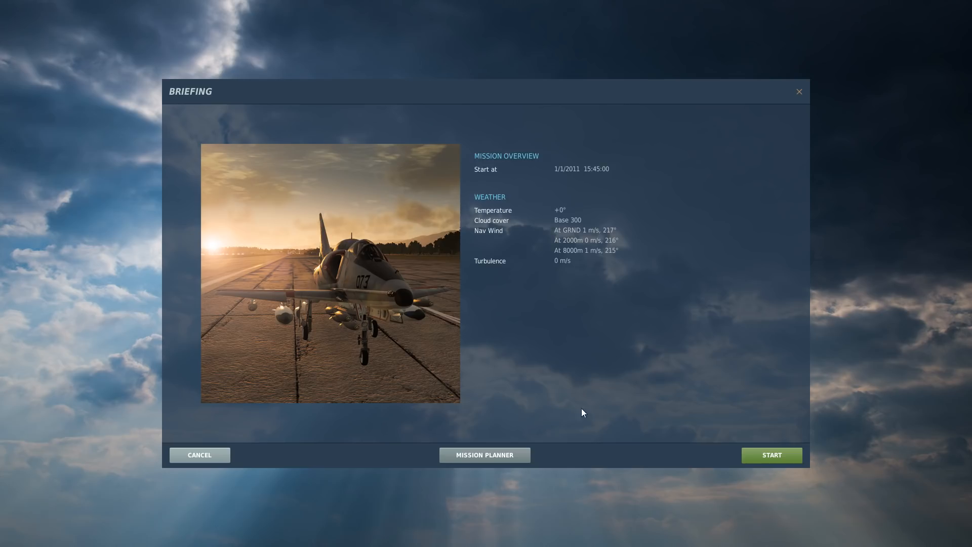
pyautogui.click(797, 458)
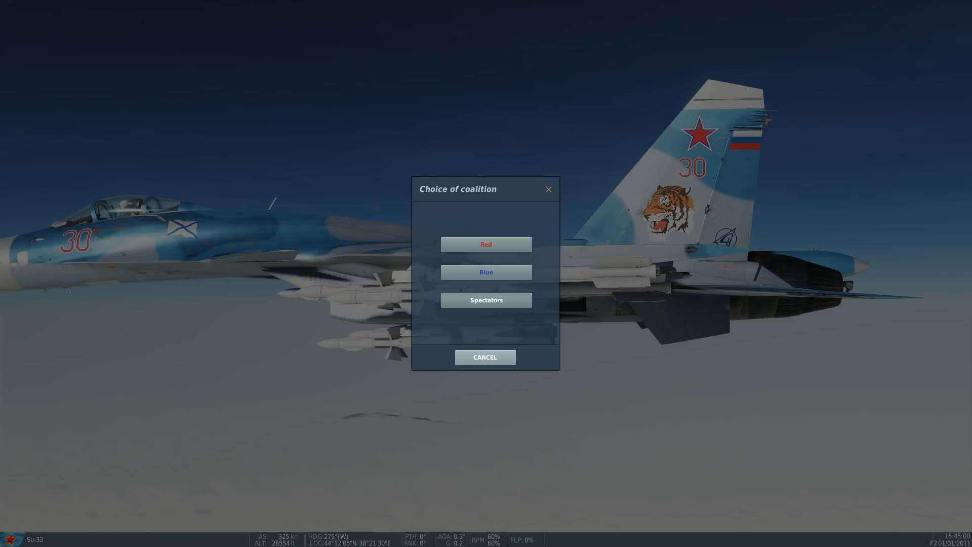
pyautogui.click(485, 357)
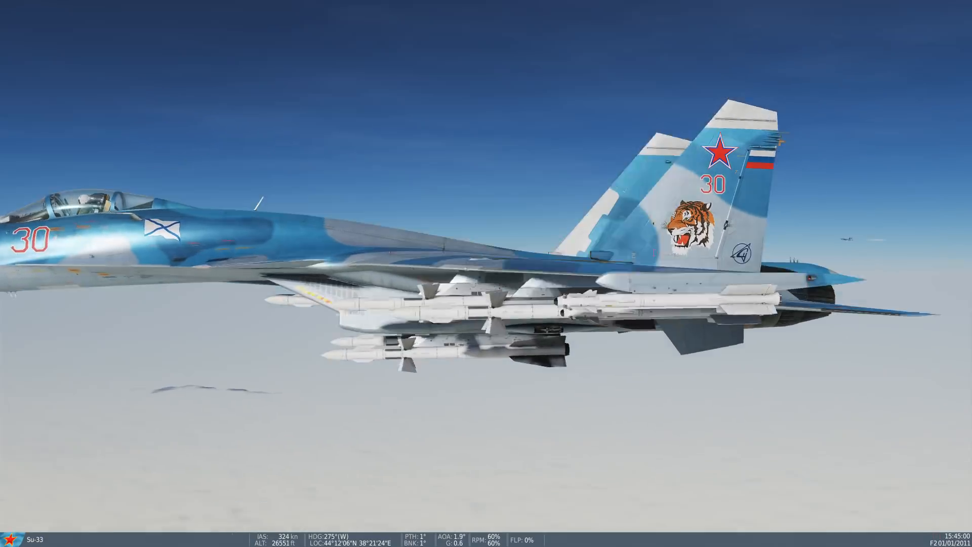
# Step: Show the whole battle area on the in-mission map and speed up the simulation to 20x
pyautogui.press('F10')
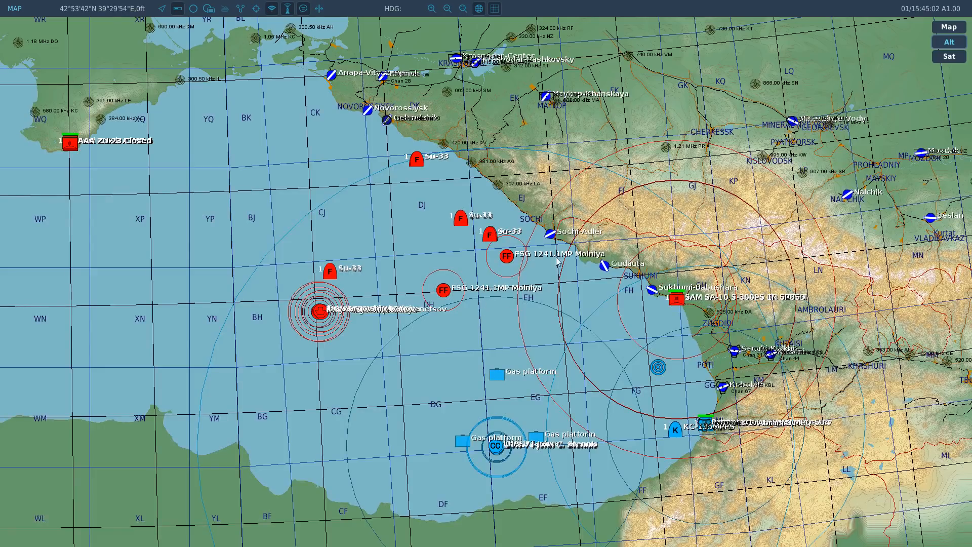
pyautogui.scroll(-1, 399, 357)
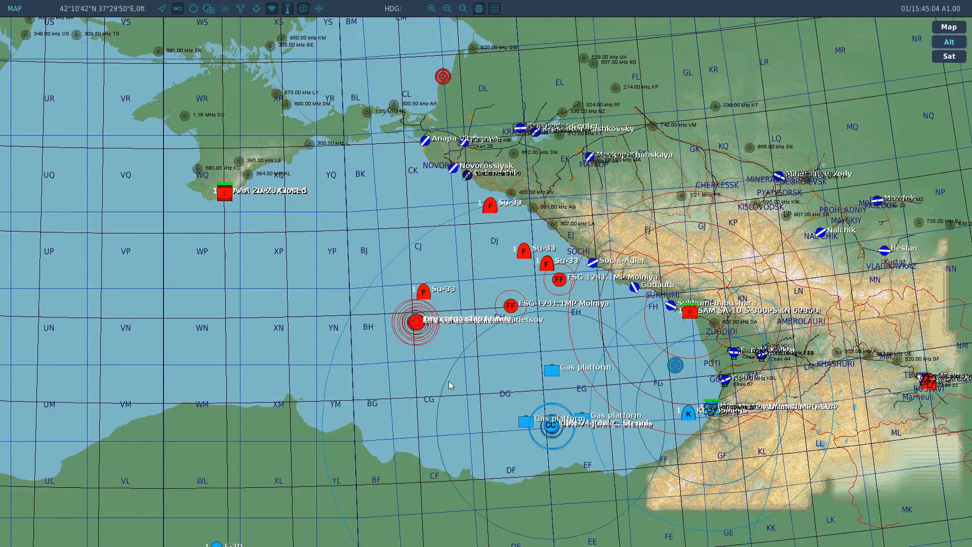
pyautogui.scroll(-1, 449, 381)
pyautogui.hotkey('ctrl', 'z')
pyautogui.hotkey('ctrl', 'z')
pyautogui.hotkey('ctrl', 'z')
pyautogui.hotkey('ctrl', 'z')
pyautogui.hotkey('ctrl', 'z')
pyautogui.hotkey('ctrl', 'z')
pyautogui.hotkey('ctrl', 'z')
pyautogui.hotkey('ctrl', 'z')
pyautogui.hotkey('ctrl', 'z')
pyautogui.hotkey('ctrl', 'z')
pyautogui.hotkey('ctrl', 'z')
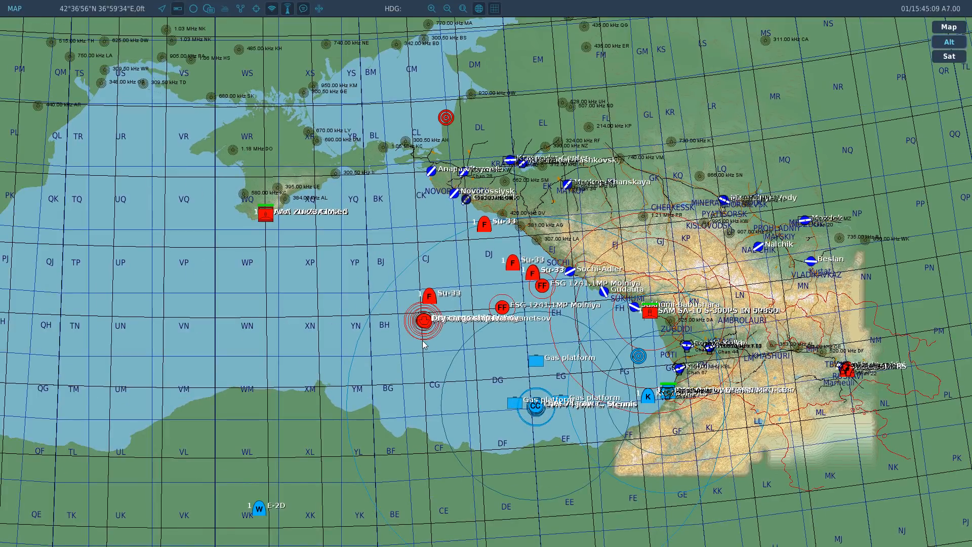
pyautogui.hotkey('ctrl', 'z')
pyautogui.hotkey('ctrl', 'z')
pyautogui.hotkey('ctrl', 'z')
pyautogui.hotkey('ctrl', 'z')
pyautogui.hotkey('ctrl', 'z')
pyautogui.hotkey('ctrl', 'z')
pyautogui.hotkey('ctrl', 'z')
pyautogui.hotkey('ctrl', 'z')
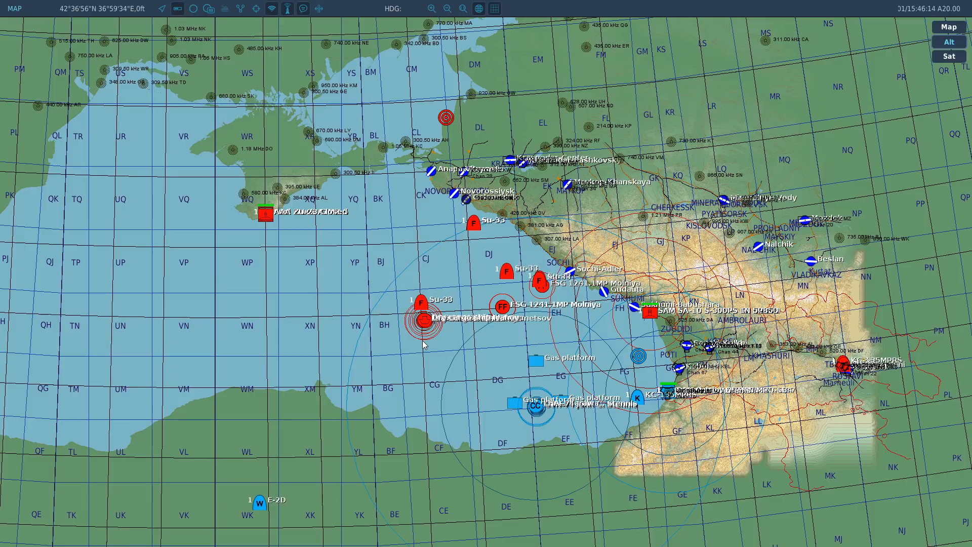
# Step: Inspect QRF #003's Su-33 and the E-2D AWACS on the in-mission map while they follow their routes
pyautogui.click(411, 337)
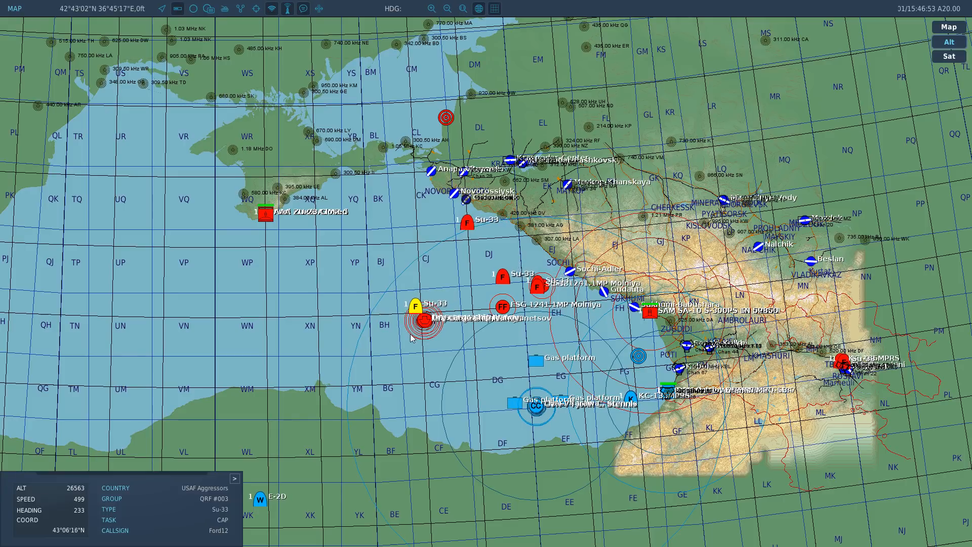
pyautogui.scroll(-1, 419, 276)
pyautogui.scroll(5, 292, 450)
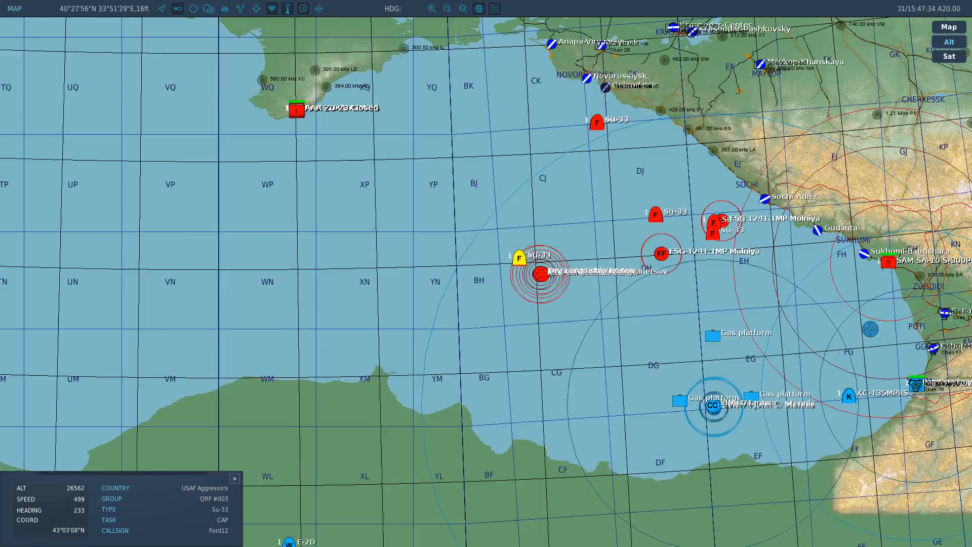
pyautogui.click(289, 539)
pyautogui.scroll(-5, 340, 447)
pyautogui.scroll(3, 333, 306)
pyautogui.scroll(-2, 347, 306)
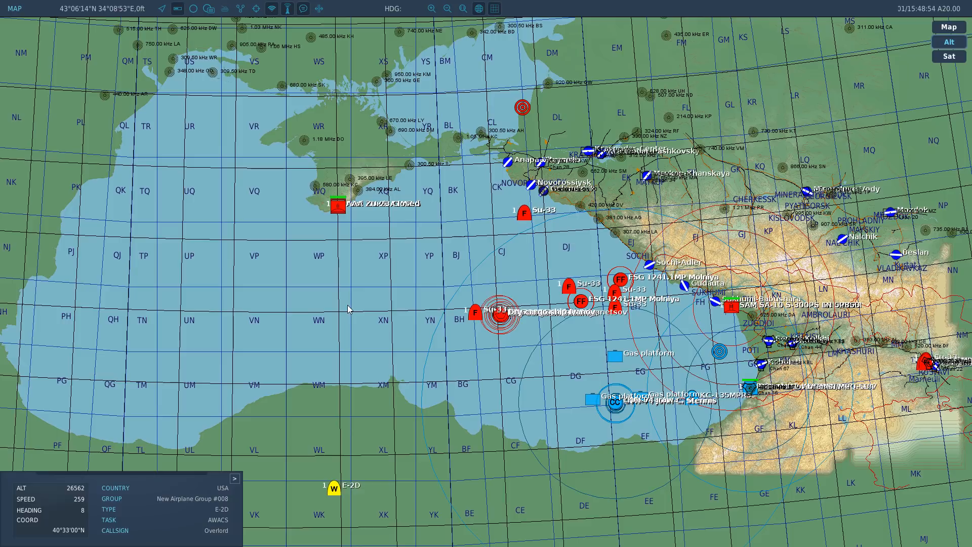
# Step: Watch the Su-33 groups approach the tankers and gas platforms, and inspect QRF #001 on the map at normal time speed
pyautogui.scroll(5, 679, 403)
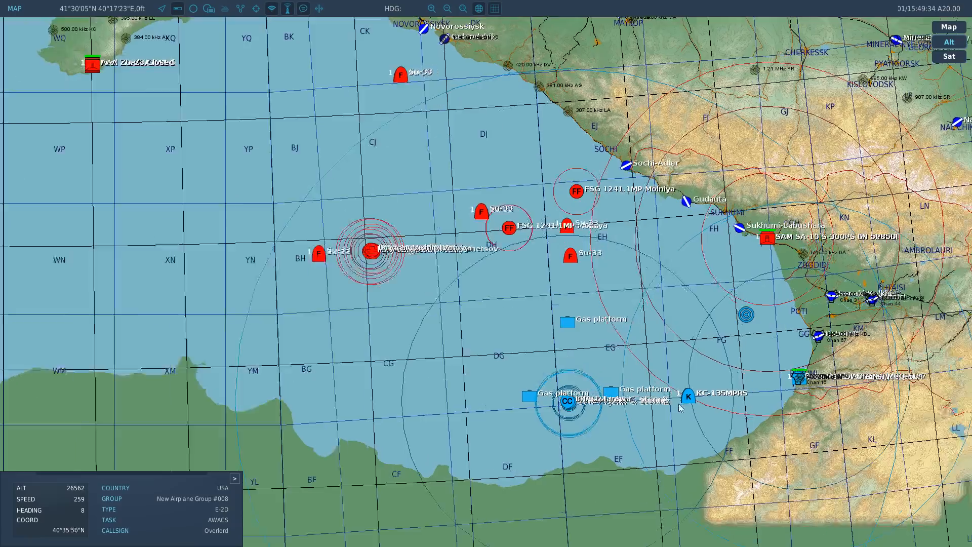
pyautogui.click(500, 175)
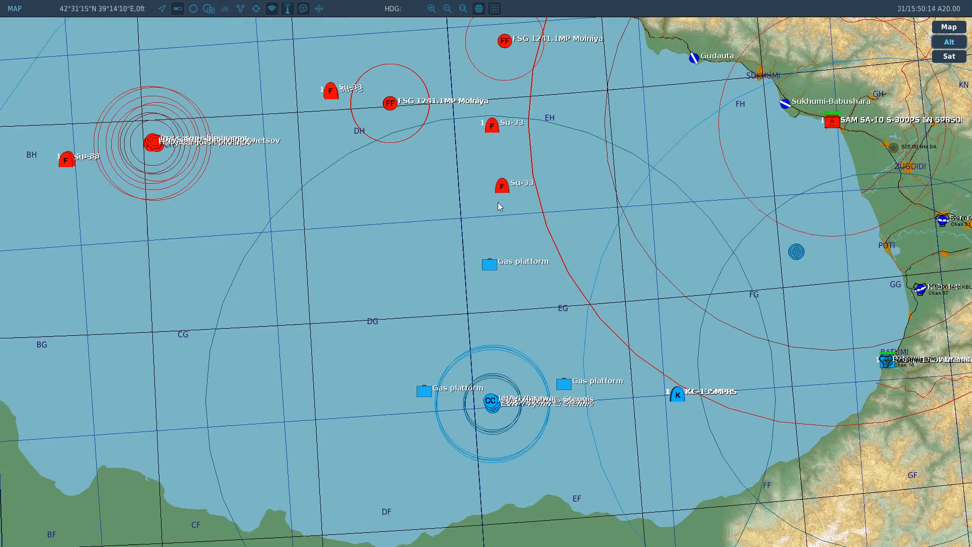
pyautogui.scroll(-2, 627, 263)
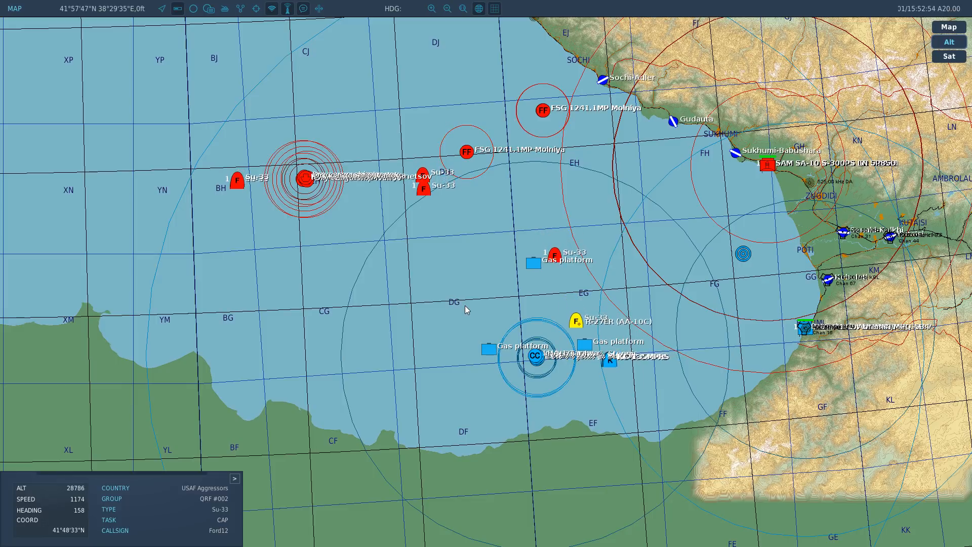
pyautogui.click(424, 193)
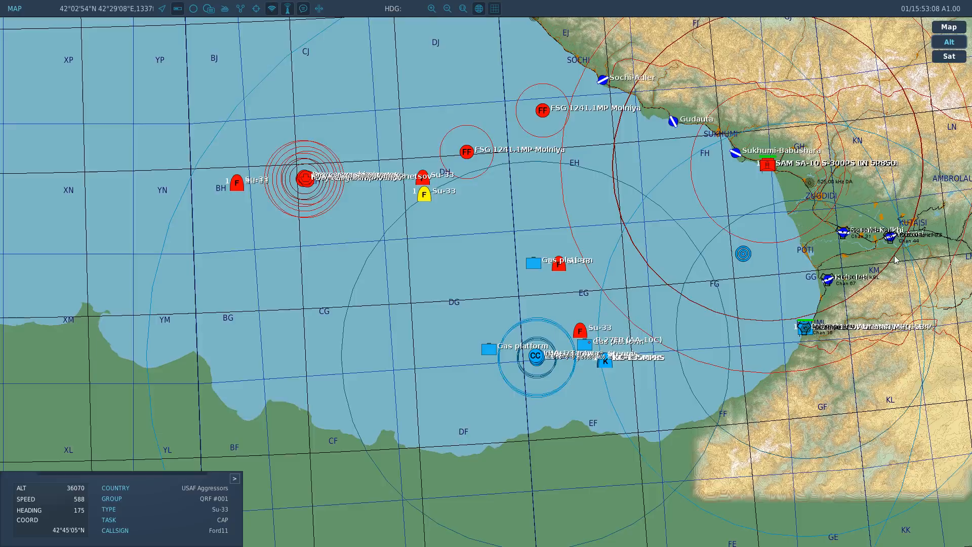
pyautogui.scroll(-2, 806, 447)
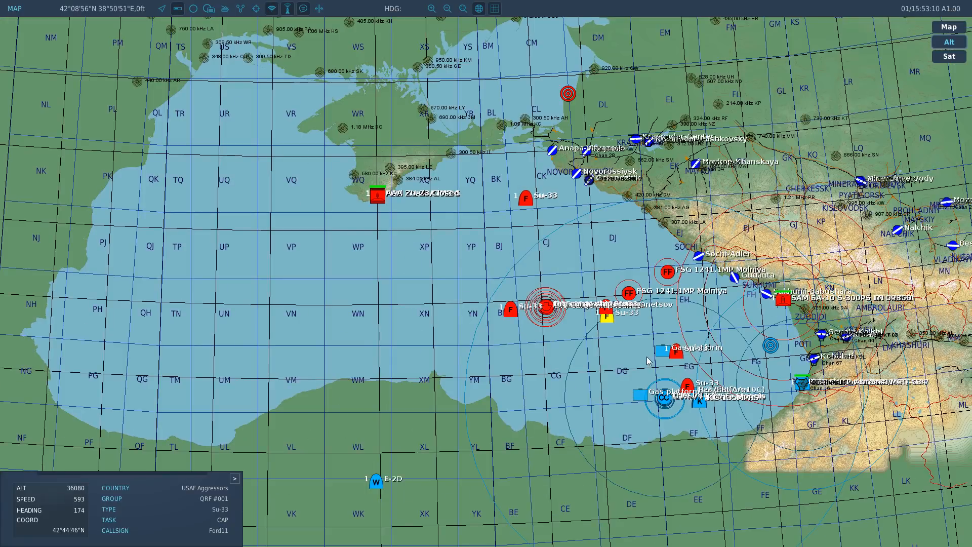
# Step: Quit the running mission and return from the debriefing to the mission editor's map
pyautogui.press('Escape')
pyautogui.click(484, 330)
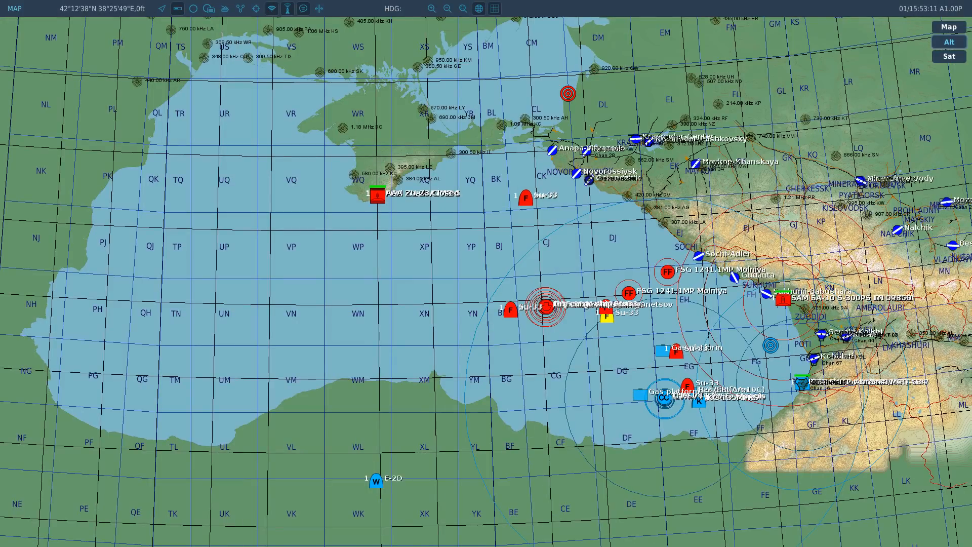
pyautogui.click(194, 462)
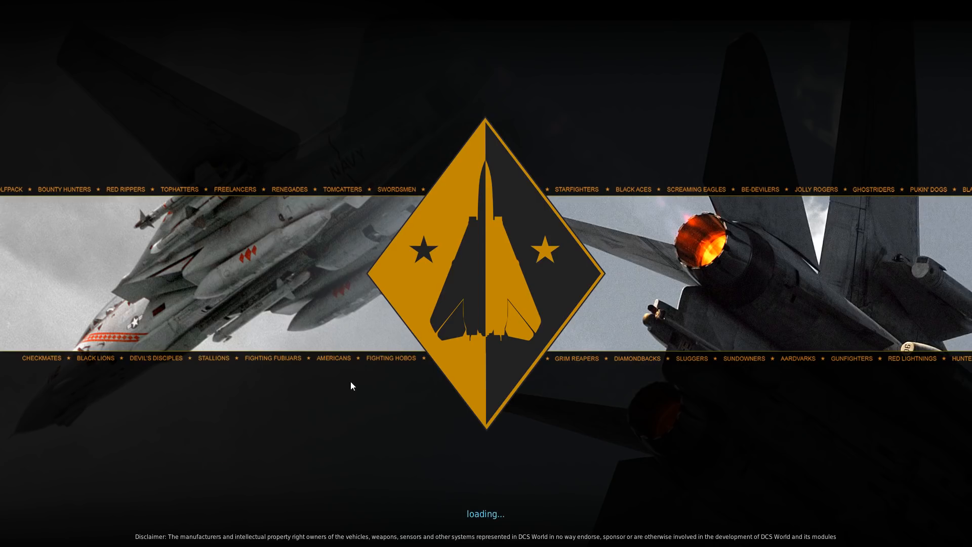
pyautogui.scroll(1, 451, 402)
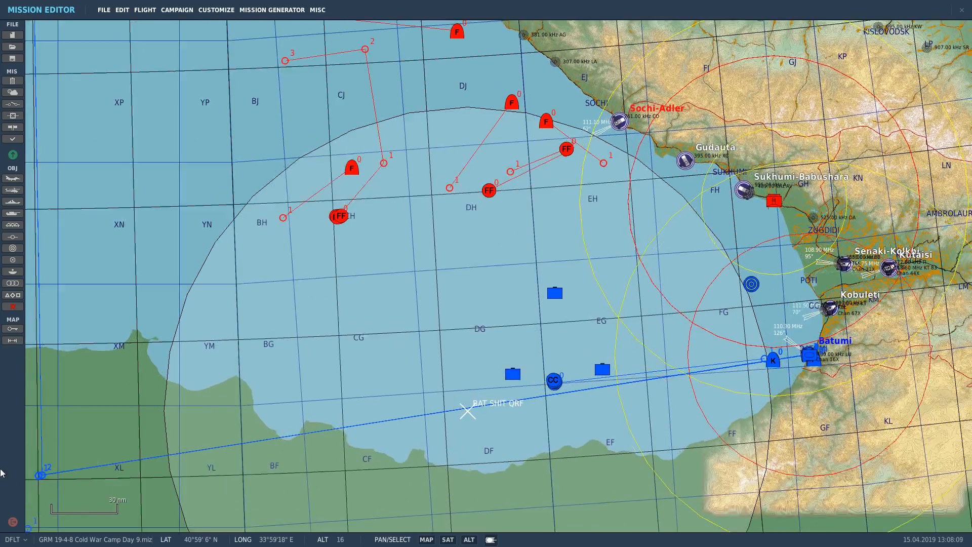
# Step: Measure northward from the blue route near the eastern gas platform, and move QRF #002's waypoint 1 north toward the Sochi coast
pyautogui.click(13, 340)
pyautogui.moveTo(629, 383); pyautogui.dragTo(604, 163)
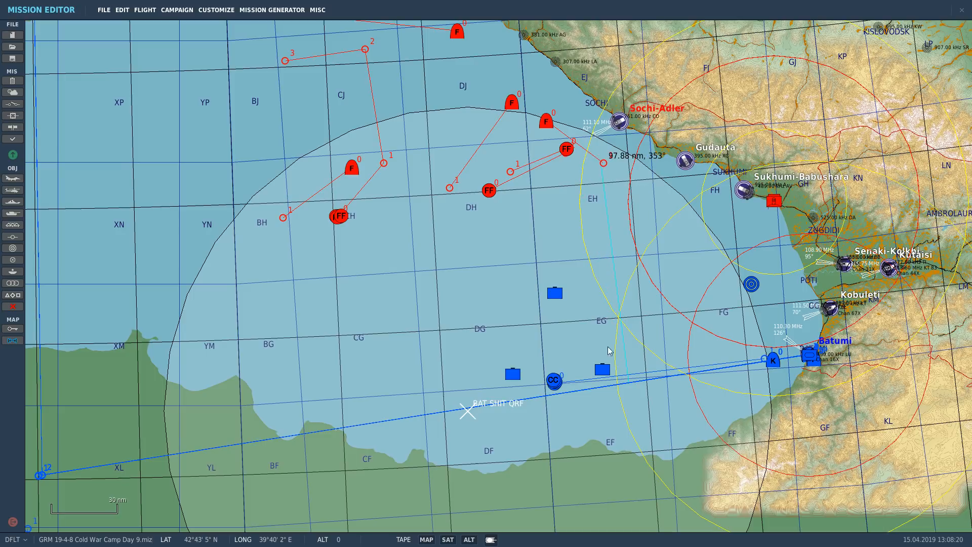
pyautogui.moveTo(643, 386); pyautogui.dragTo(592, 120)
pyautogui.click(13, 342)
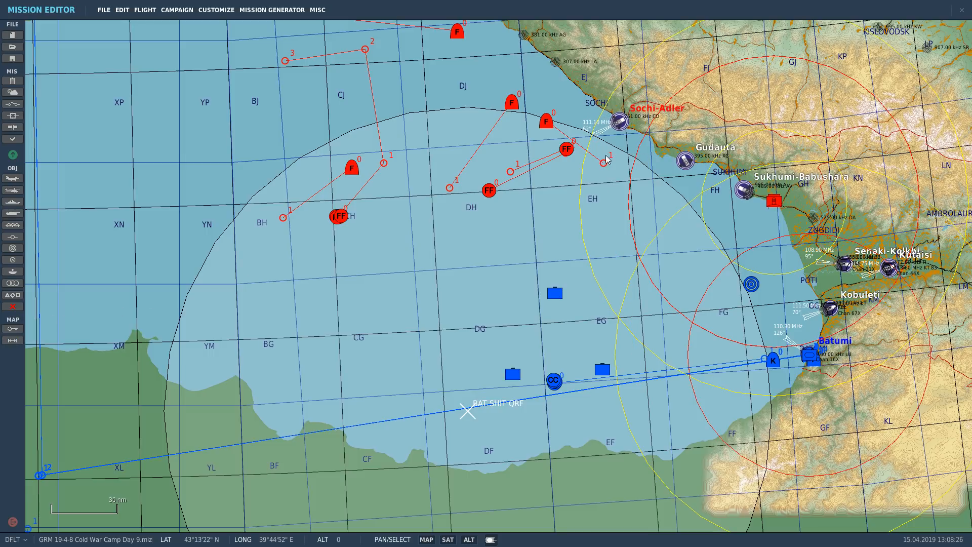
pyautogui.moveTo(604, 162); pyautogui.dragTo(647, 382)
# Step: Measure northward from the blue route near the western gas platform, and move QRF #001's waypoint 1 farther north
pyautogui.click(12, 341)
pyautogui.moveTo(503, 405)
pyautogui.mouseDown()
pyautogui.moveTo(433, 177)
pyautogui.moveTo(446, 143)
pyautogui.mouseUp()
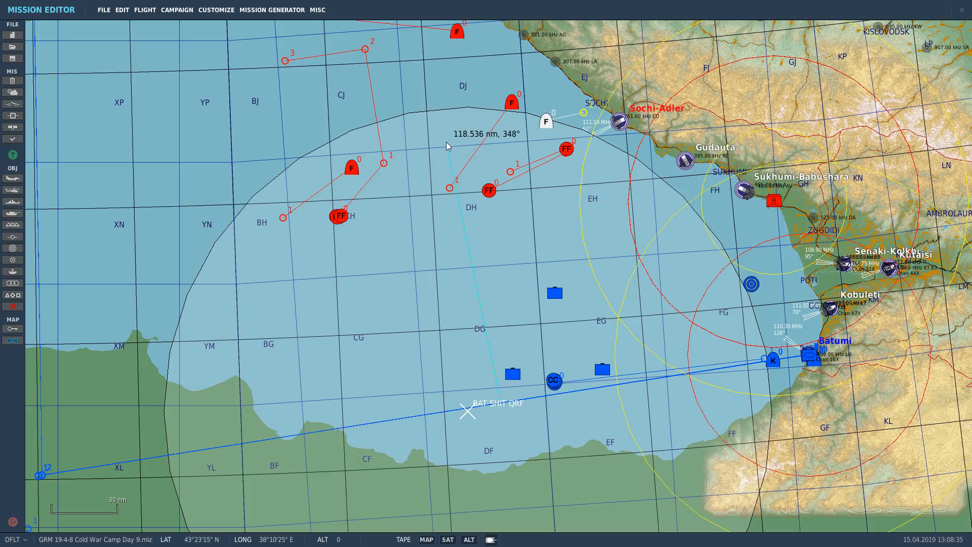
pyautogui.click(13, 340)
pyautogui.moveTo(450, 188); pyautogui.dragTo(445, 142)
pyautogui.click(479, 228)
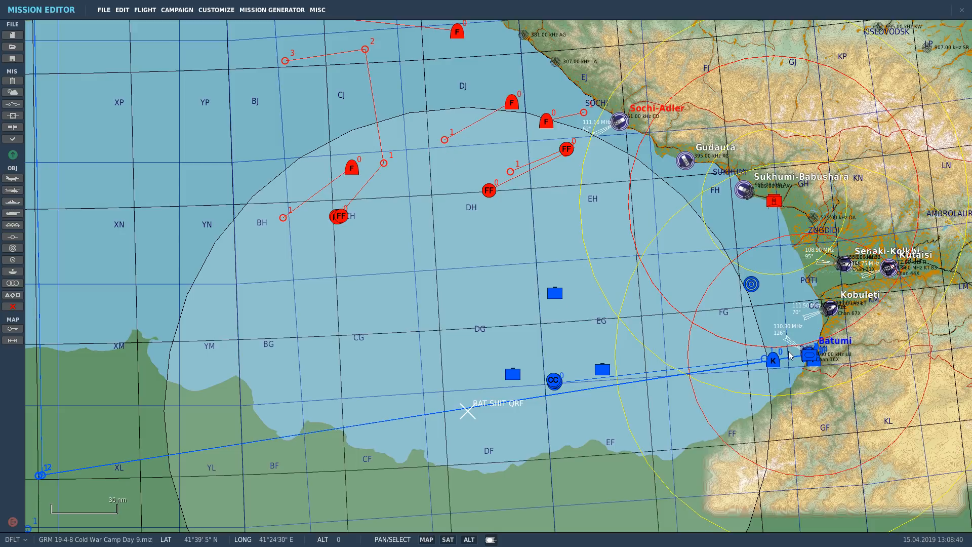
# Step: Measure east and north from the long blue route, and move QRF #003's waypoint 1 northeast, closer to its starting point
pyautogui.scroll(-1, 780, 227)
pyautogui.moveTo(46, 251); pyautogui.dragTo(429, 333)
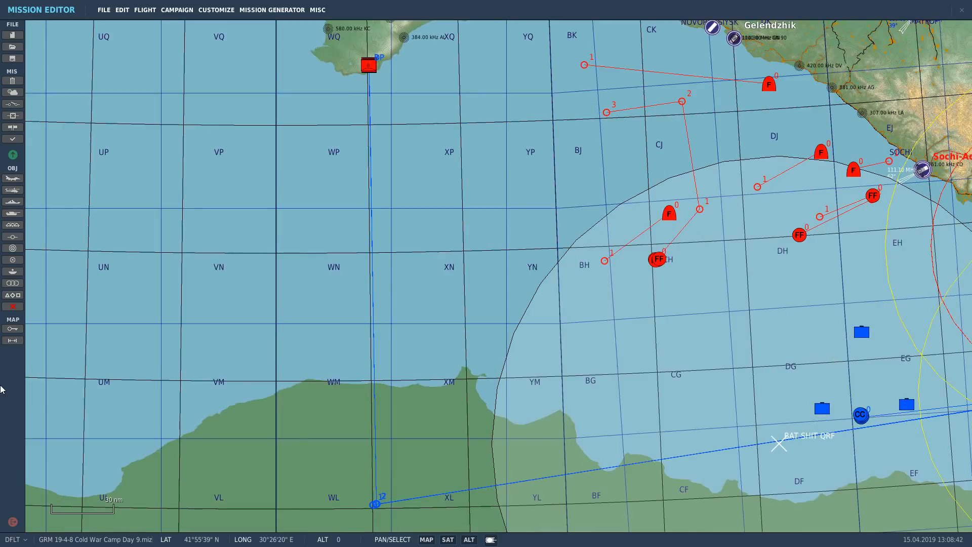
pyautogui.click(12, 341)
pyautogui.moveTo(372, 266); pyautogui.dragTo(624, 254)
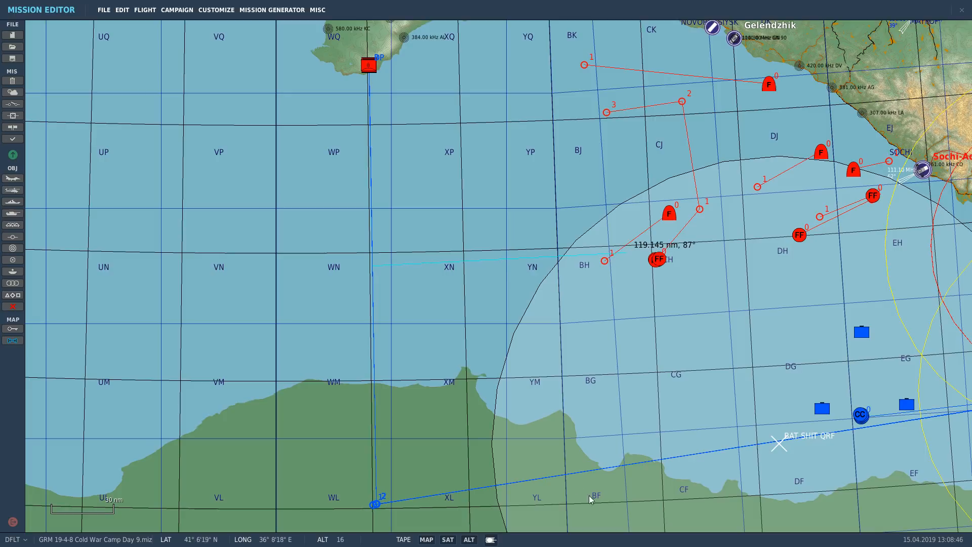
pyautogui.moveTo(631, 466); pyautogui.dragTo(621, 207)
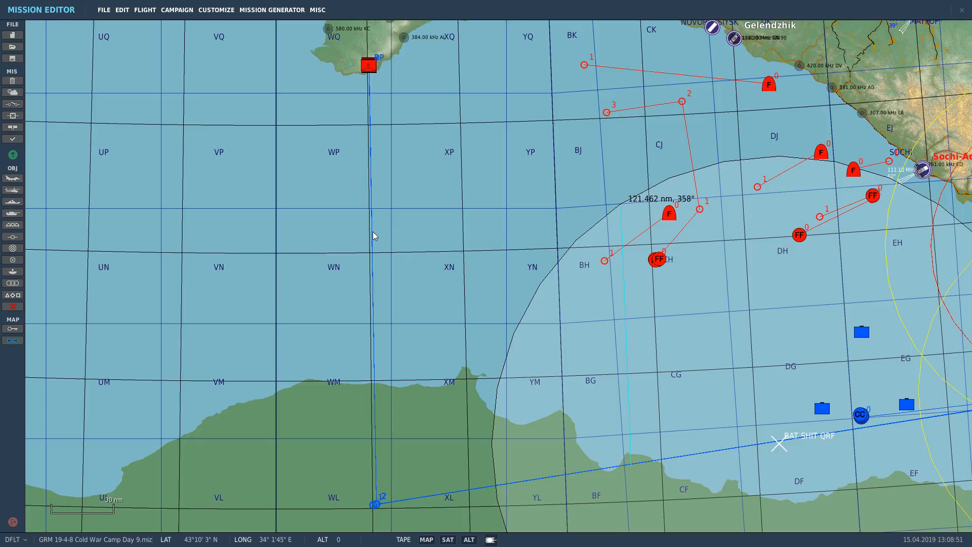
pyautogui.moveTo(372, 232); pyautogui.dragTo(648, 229)
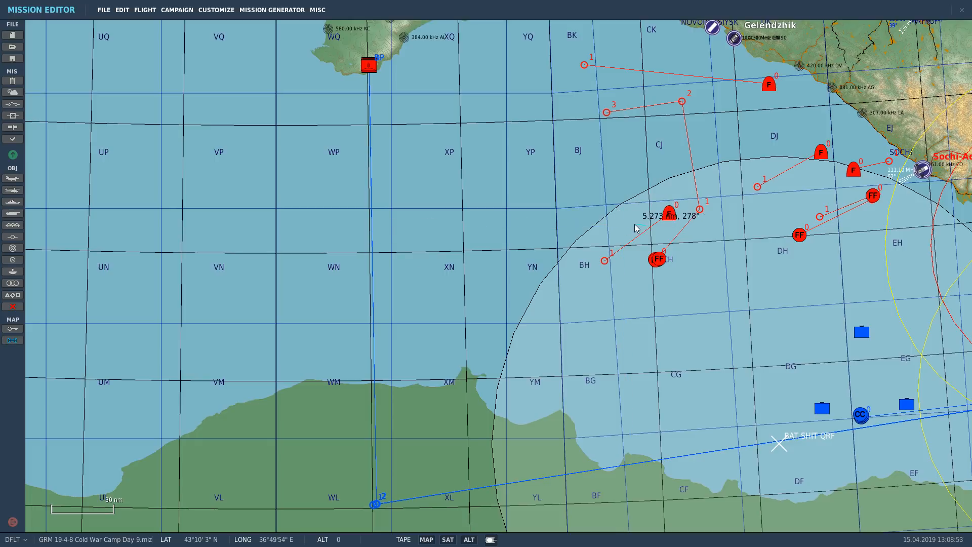
pyautogui.click(13, 340)
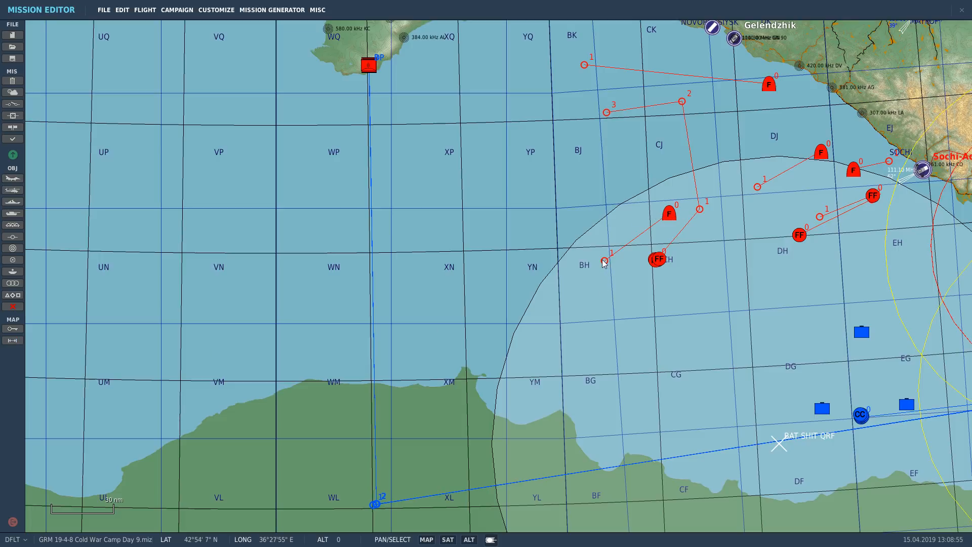
pyautogui.moveTo(605, 262); pyautogui.dragTo(640, 236)
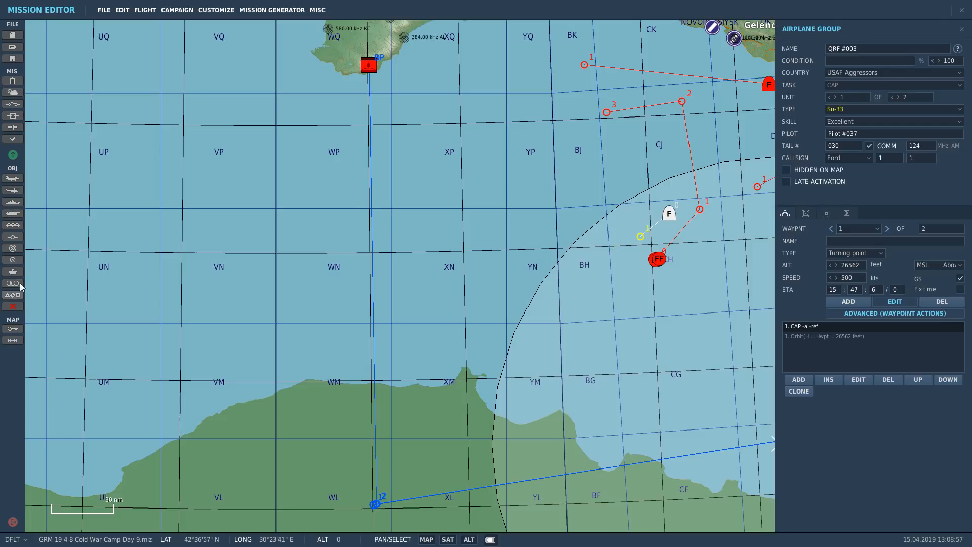
# Step: Measure again from both legs of the blue route, and move QRF #003's waypoint 1 north to just northwest of its start
pyautogui.click(12, 340)
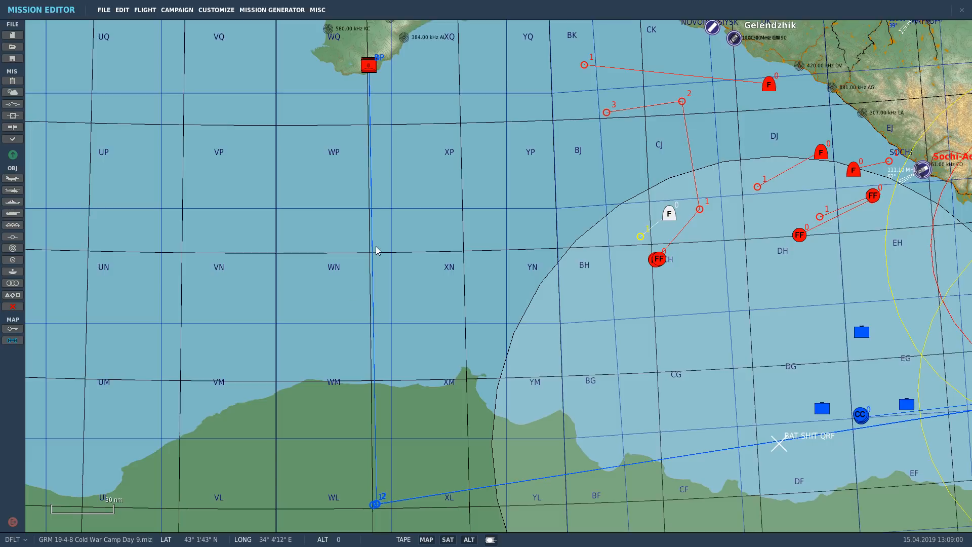
pyautogui.moveTo(373, 246); pyautogui.dragTo(631, 237)
pyautogui.moveTo(656, 462); pyautogui.dragTo(630, 204)
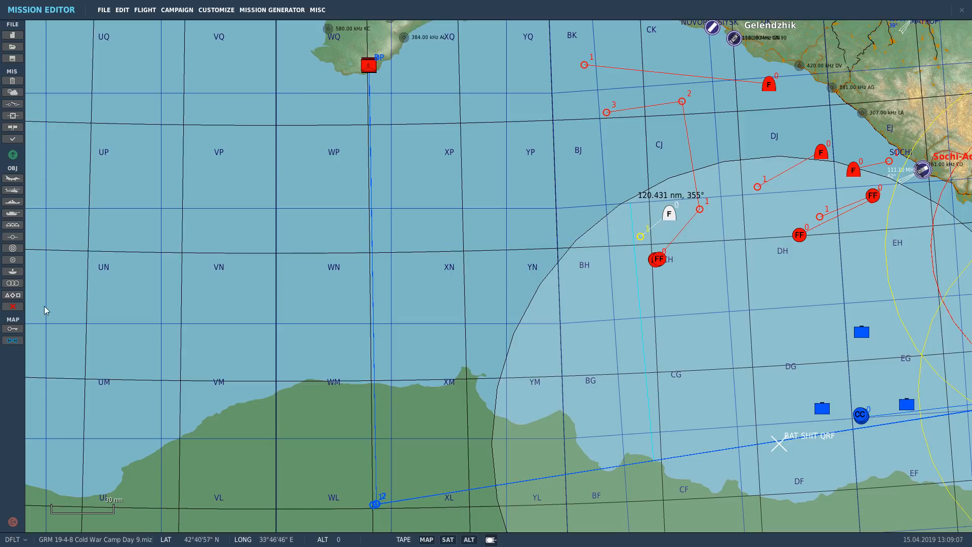
pyautogui.click(13, 340)
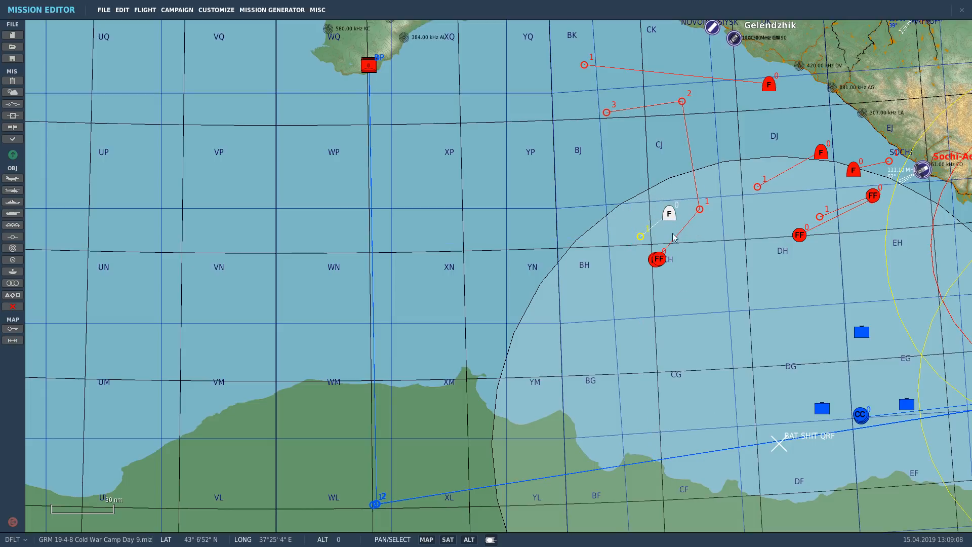
pyautogui.click(641, 237)
pyautogui.moveTo(641, 237); pyautogui.dragTo(637, 203)
# Step: Measure eastward from the red site in southern Crimea, and move waypoint 1 of the northernmost QRF group farther east
pyautogui.moveTo(676, 79); pyautogui.dragTo(608, 162)
pyautogui.scroll(2, 608, 162)
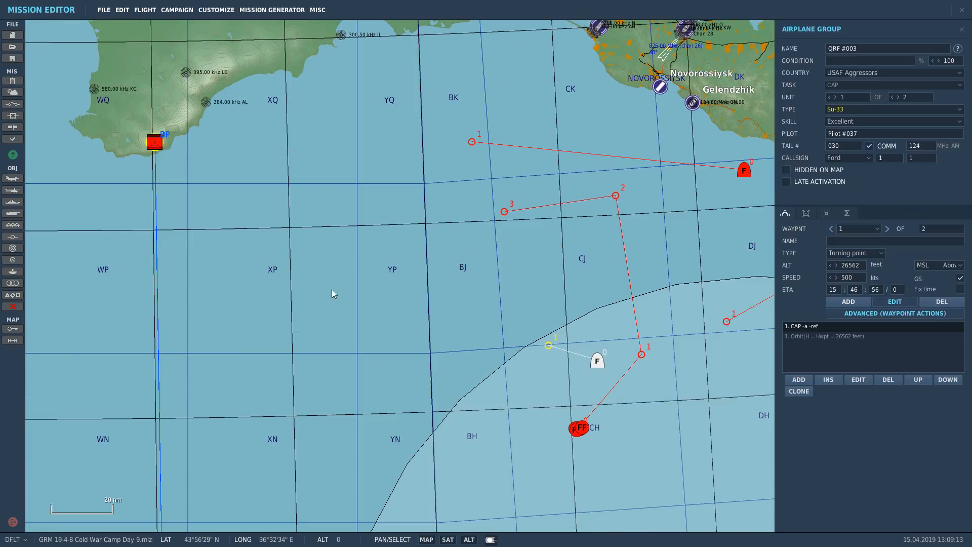
pyautogui.click(10, 340)
pyautogui.moveTo(156, 153); pyautogui.dragTo(534, 143)
pyautogui.click(13, 340)
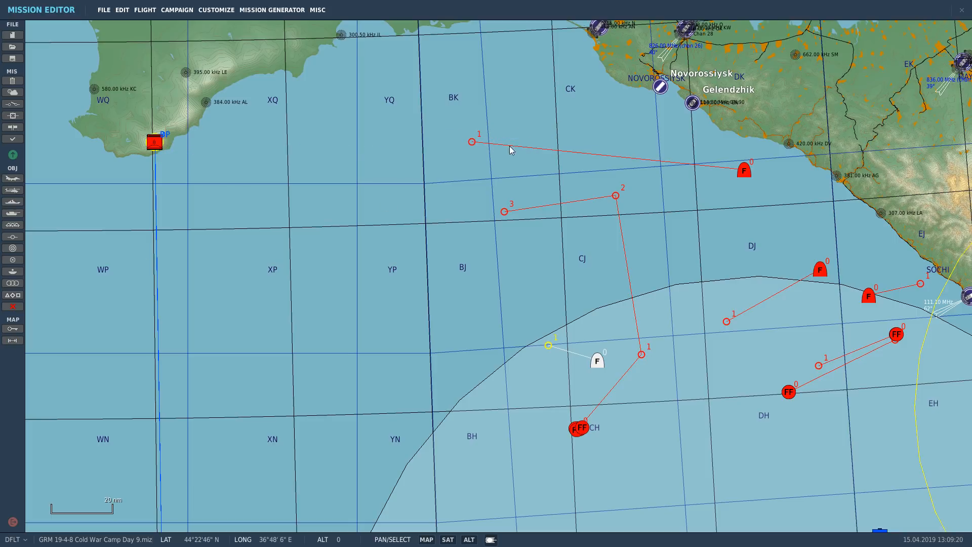
pyautogui.click(478, 142)
pyautogui.moveTo(479, 144); pyautogui.dragTo(514, 143)
# Step: Start a test run of the mission, join as a spectator and show the in-mission map
pyautogui.scroll(-4, 433, 210)
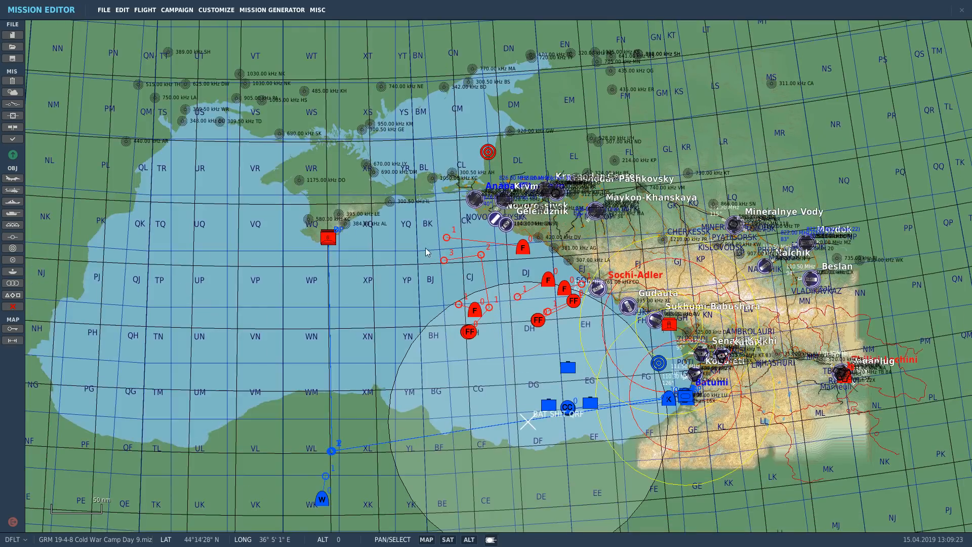
pyautogui.click(442, 259)
pyautogui.click(16, 157)
pyautogui.click(766, 455)
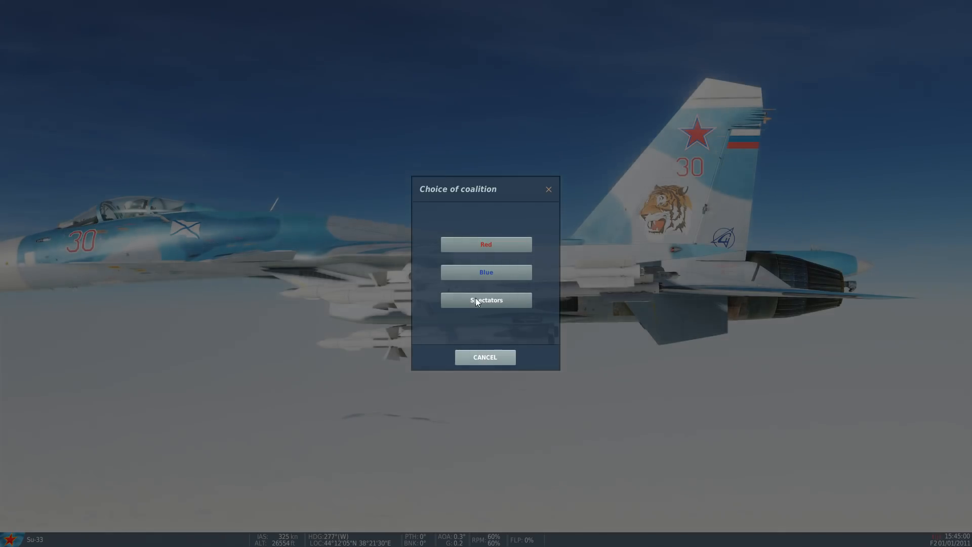
pyautogui.click(476, 301)
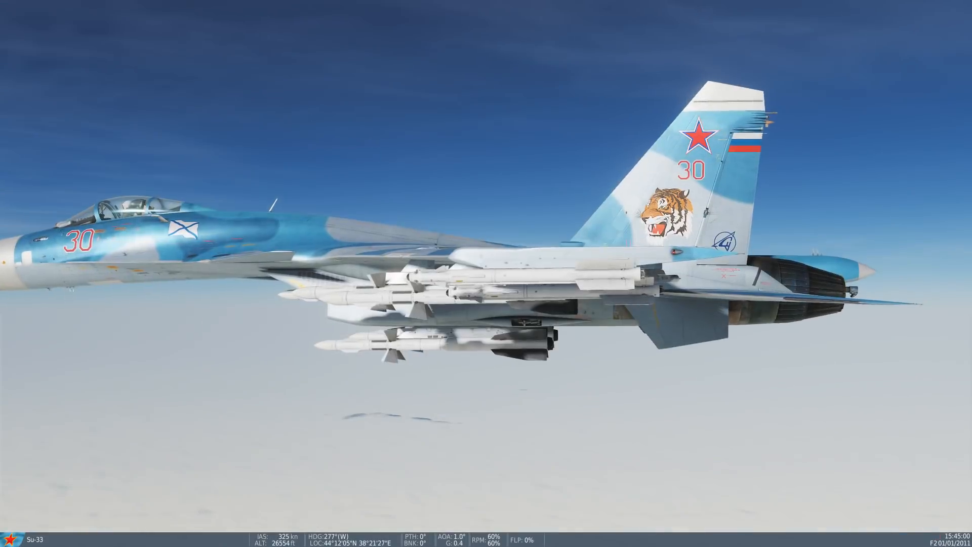
pyautogui.press('F10')
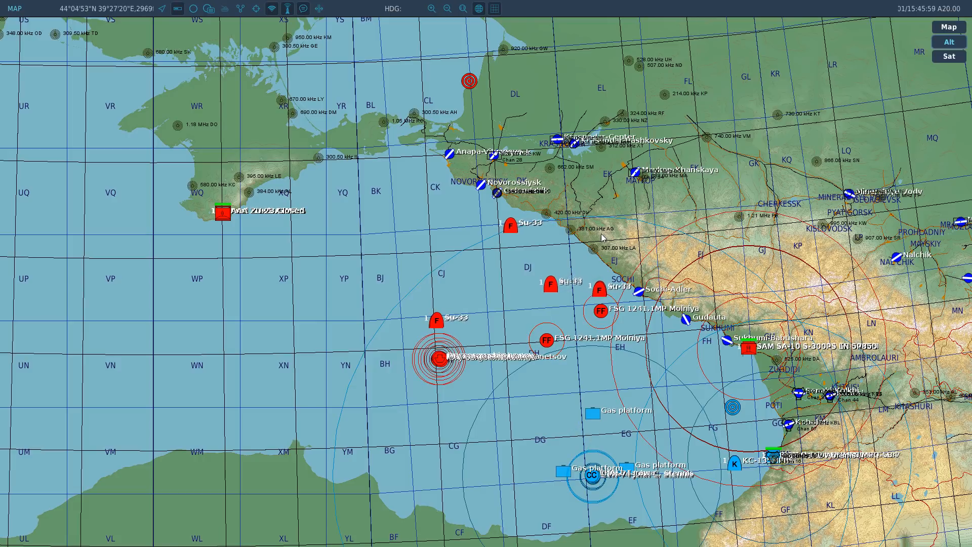
# Step: Watch the Su-33 groups across the battle area at 20x speed, and inspect aircraft of QRF #002 and QRF #003
pyautogui.scroll(-3, 602, 238)
pyautogui.scroll(4, 406, 455)
pyautogui.scroll(-2, 634, 314)
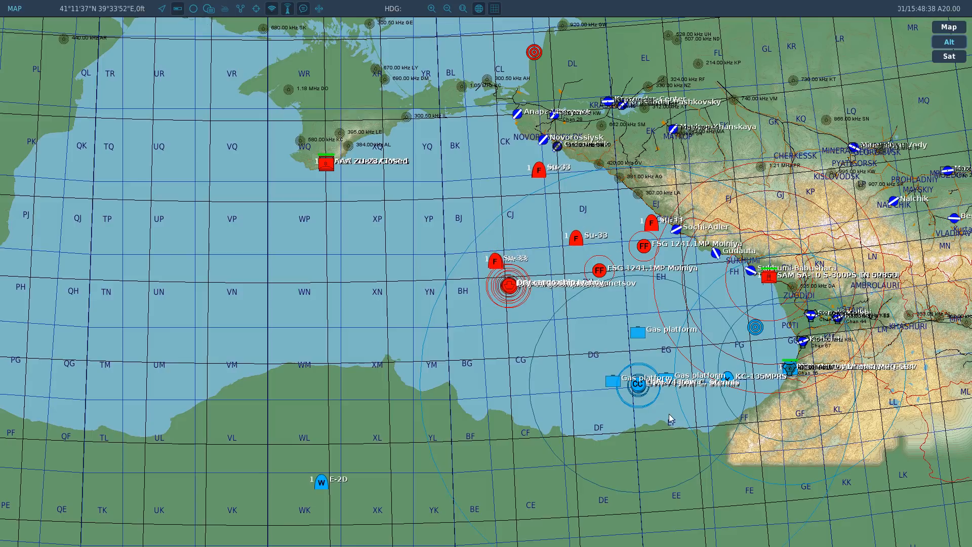
pyautogui.scroll(2, 365, 478)
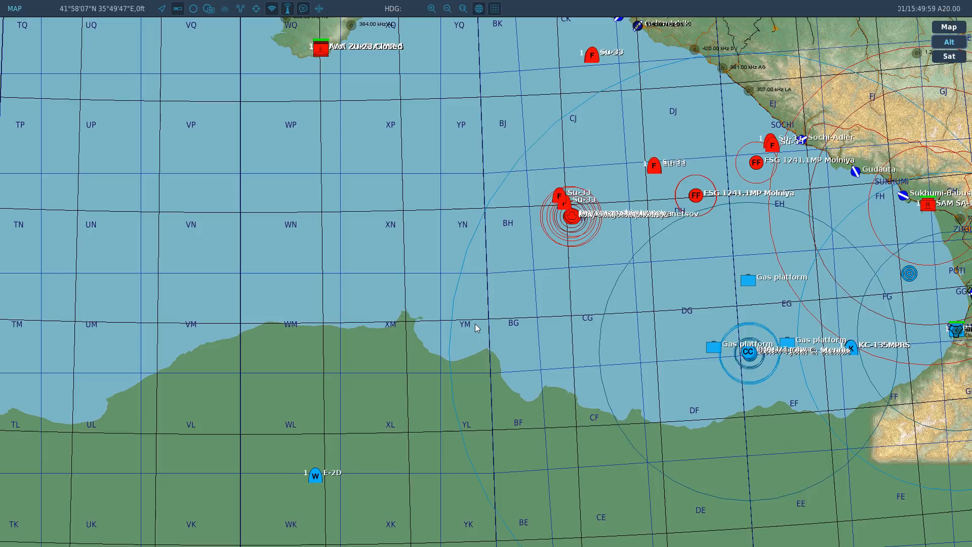
pyautogui.scroll(1, 864, 272)
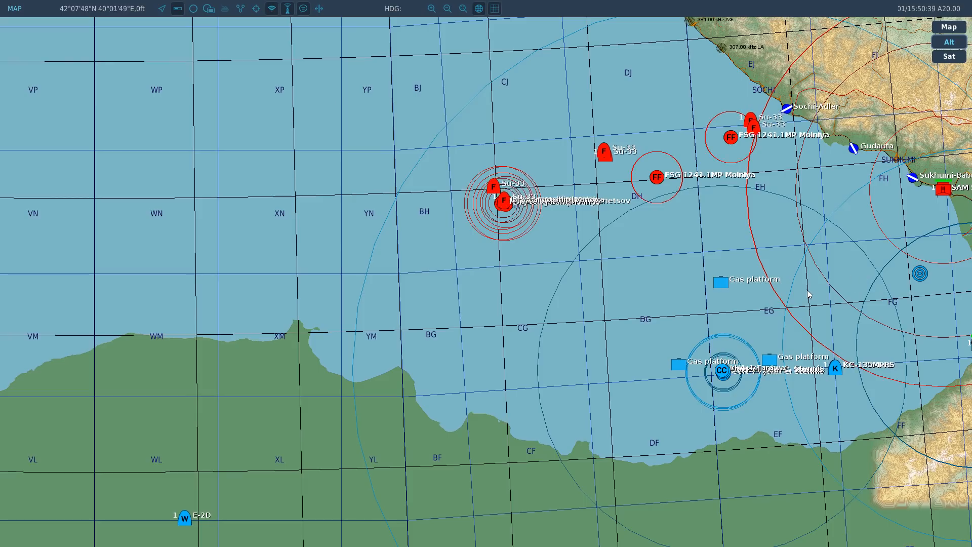
pyautogui.click(753, 135)
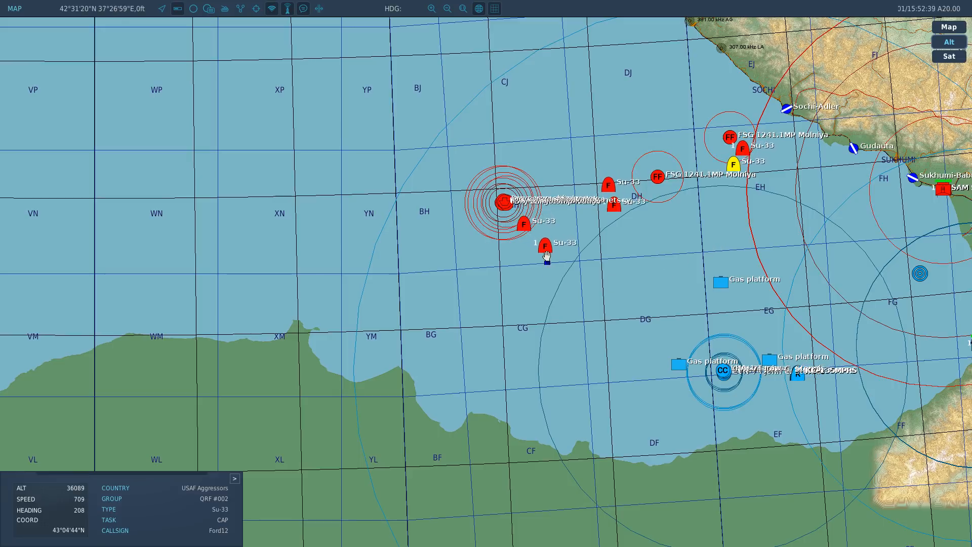
pyautogui.click(546, 251)
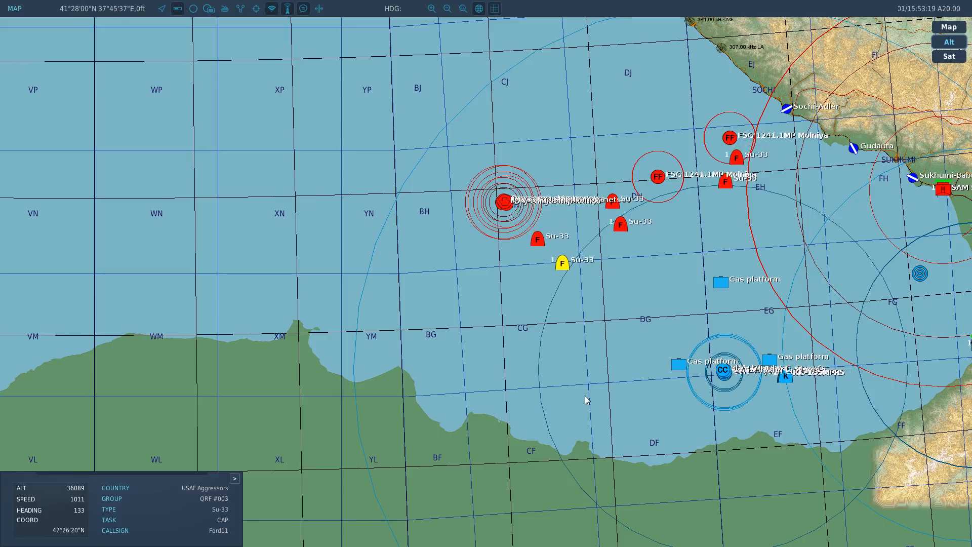
# Step: Return the simulation to normal time speed and examine the Su-33 positions relative to the tanker and gas platforms
pyautogui.scroll(-2, 684, 323)
pyautogui.hotkey('shift', 'z')
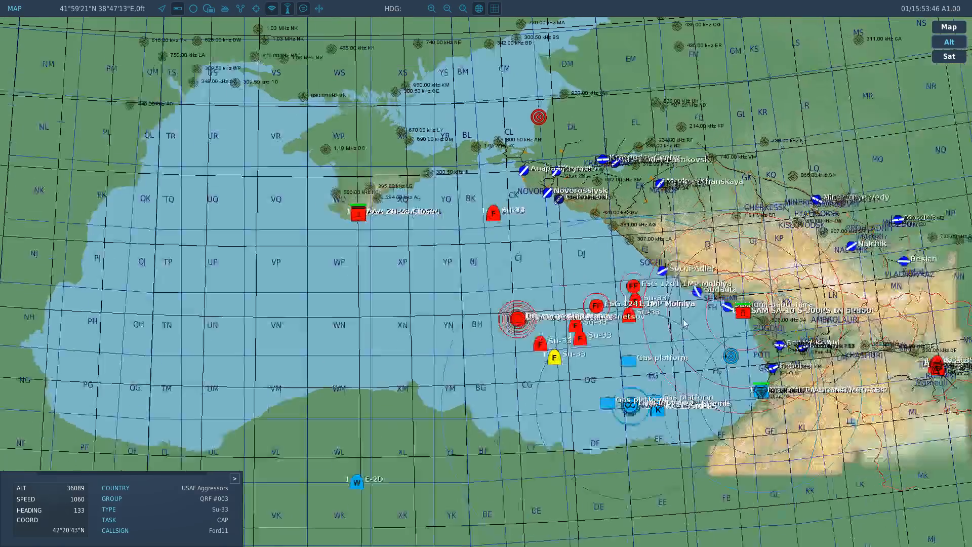
pyautogui.scroll(2, 563, 349)
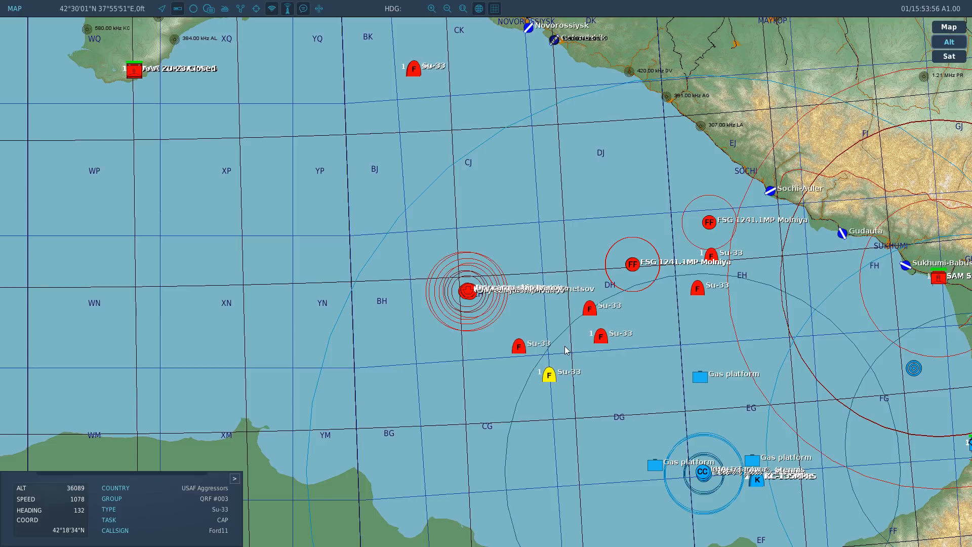
pyautogui.scroll(-2, 566, 345)
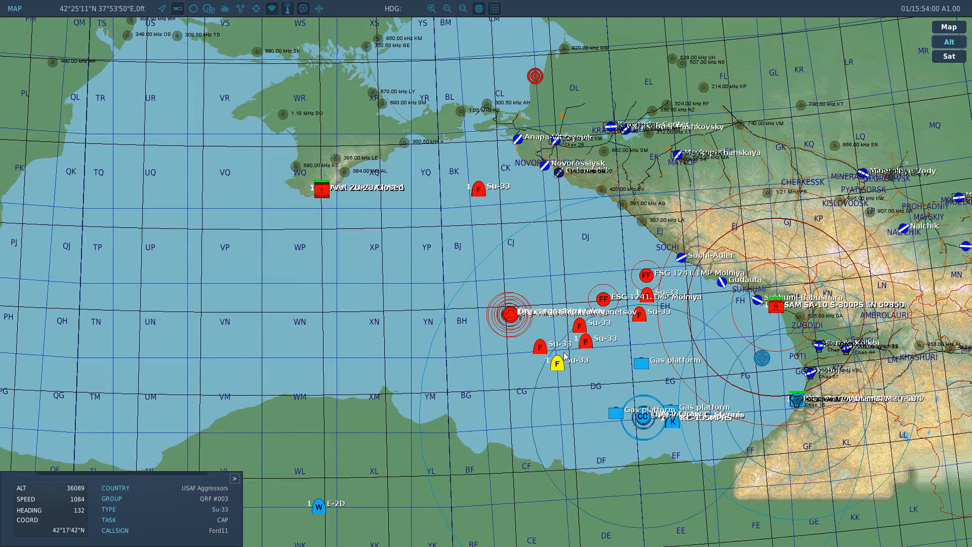
# Step: Quit the test run and return from the debriefing to the mission editor
pyautogui.press('Escape')
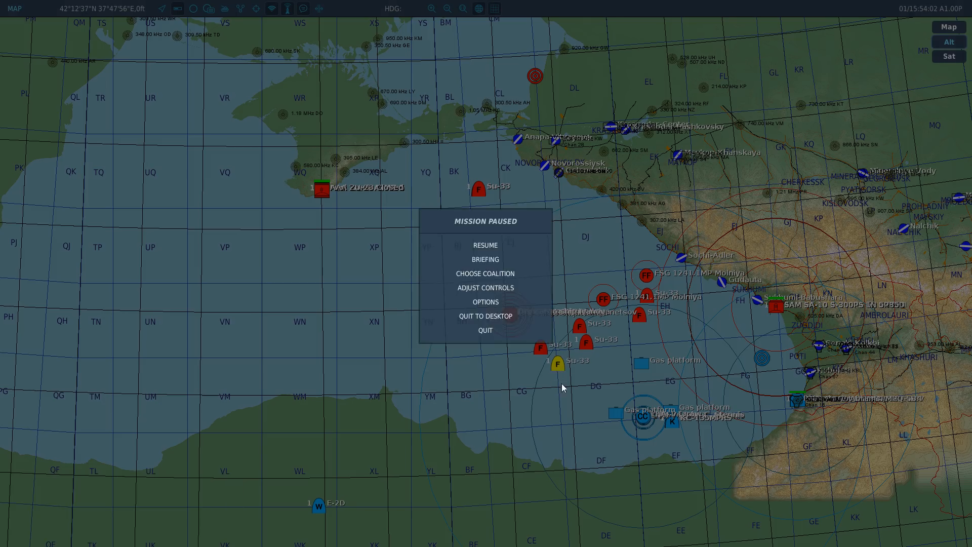
pyautogui.click(510, 332)
pyautogui.click(216, 455)
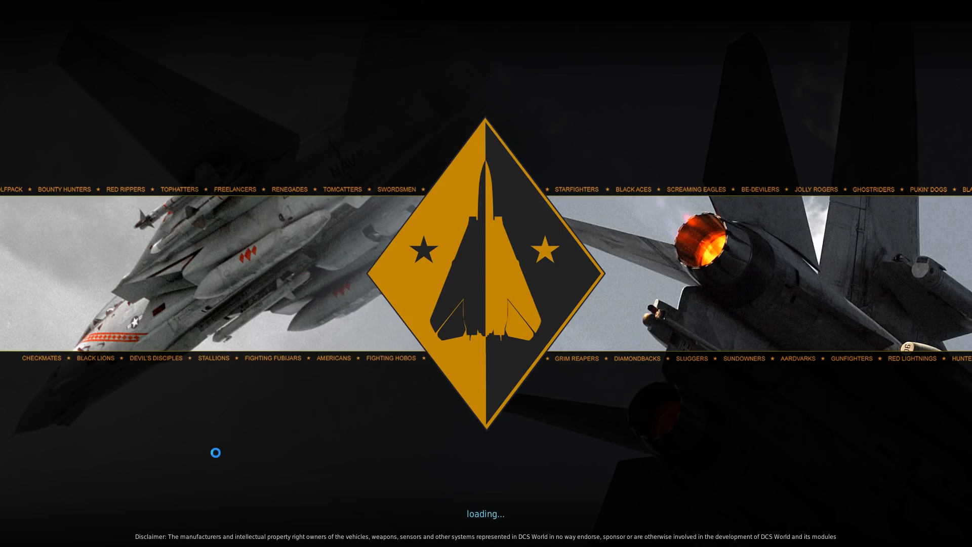
# Step: Measure from the blue route near the carrier to QRF #001's start, and move its waypoint 1 just north of that start
pyautogui.scroll(3, 446, 458)
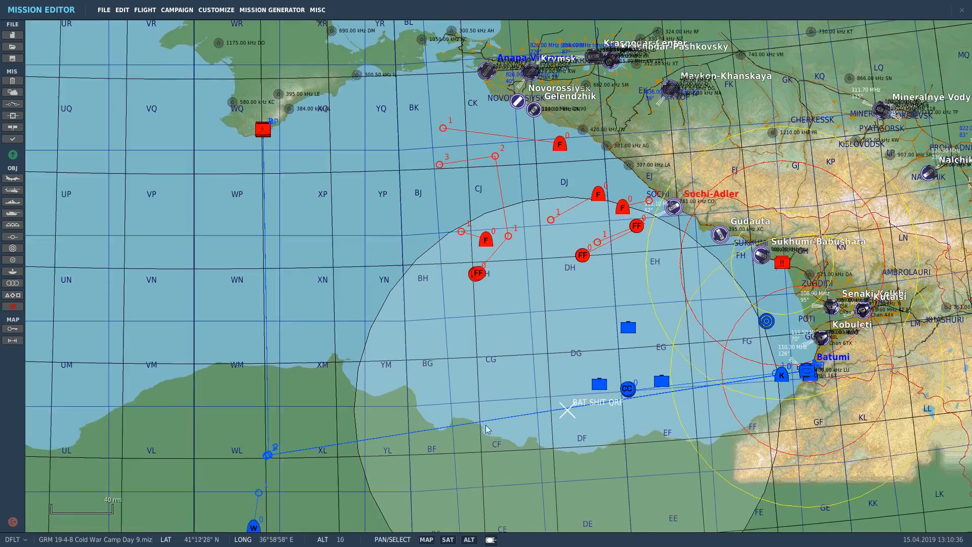
pyautogui.click(13, 341)
pyautogui.scroll(-2, 379, 395)
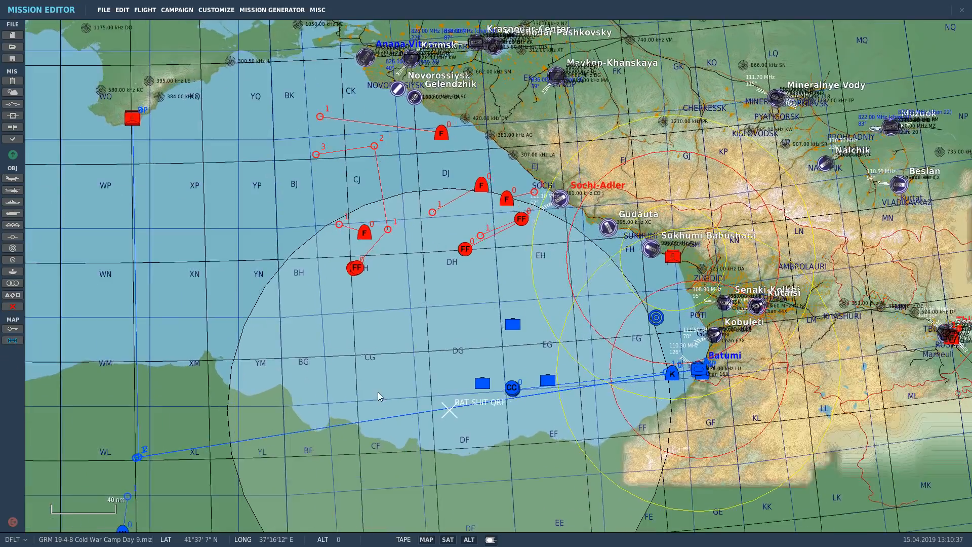
pyautogui.moveTo(521, 396); pyautogui.dragTo(481, 174)
pyautogui.moveTo(432, 213); pyautogui.dragTo(468, 171)
pyautogui.moveTo(432, 212); pyautogui.dragTo(458, 177)
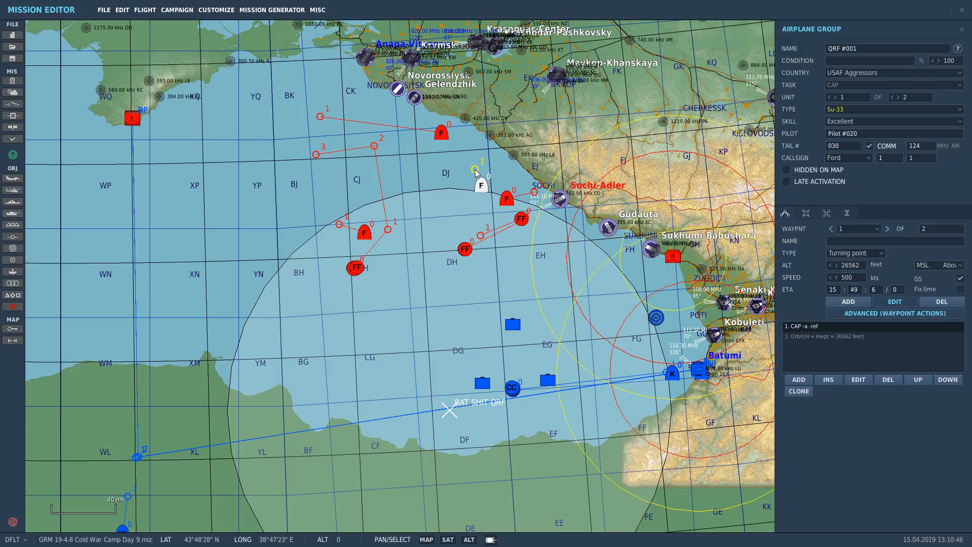
# Step: Reposition waypoint 1 of the Su-33 groups: QRF #002 north, QRF #001 slightly west, QRF #003 northeast, and QRF slightly southeast
pyautogui.moveTo(536, 194); pyautogui.dragTo(537, 166)
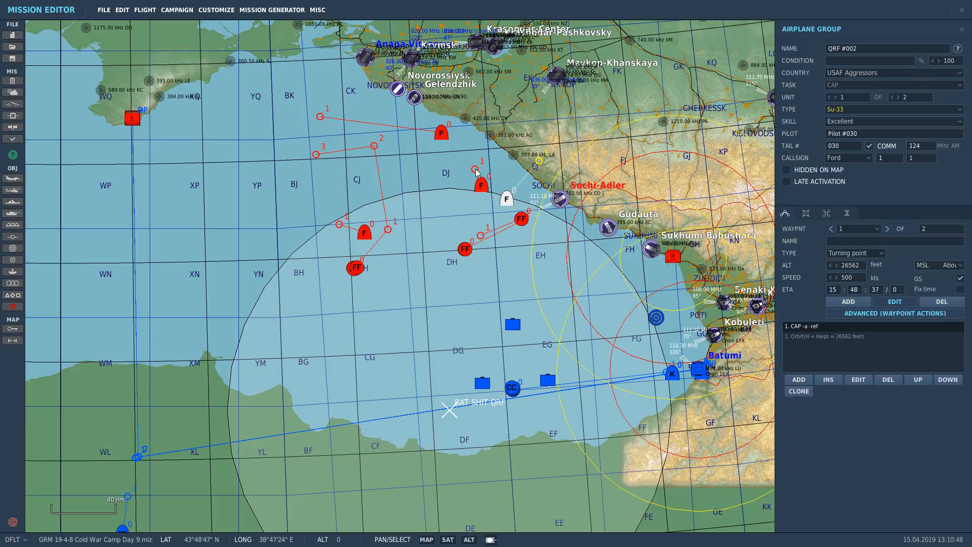
pyautogui.moveTo(476, 171); pyautogui.dragTo(461, 177)
pyautogui.moveTo(339, 224); pyautogui.dragTo(374, 189)
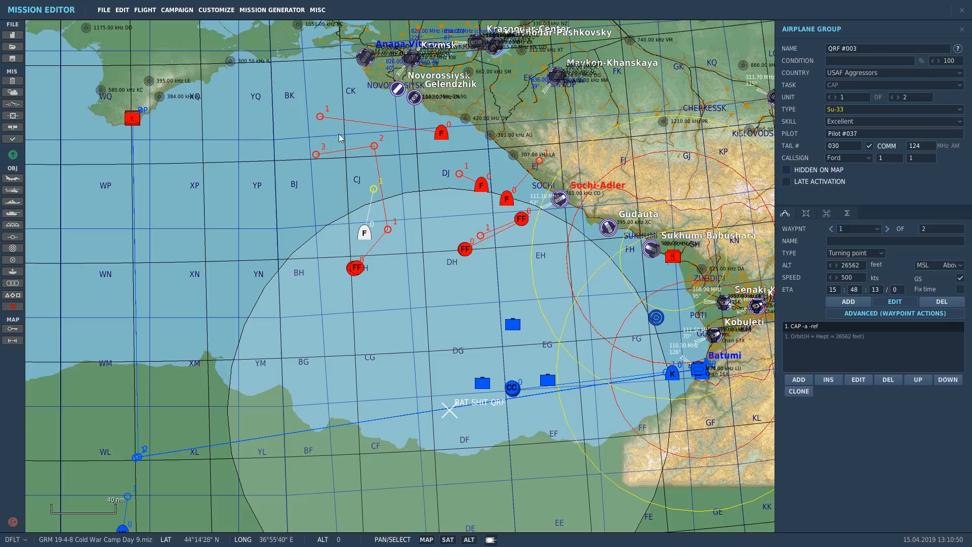
pyautogui.moveTo(320, 117); pyautogui.dragTo(332, 122)
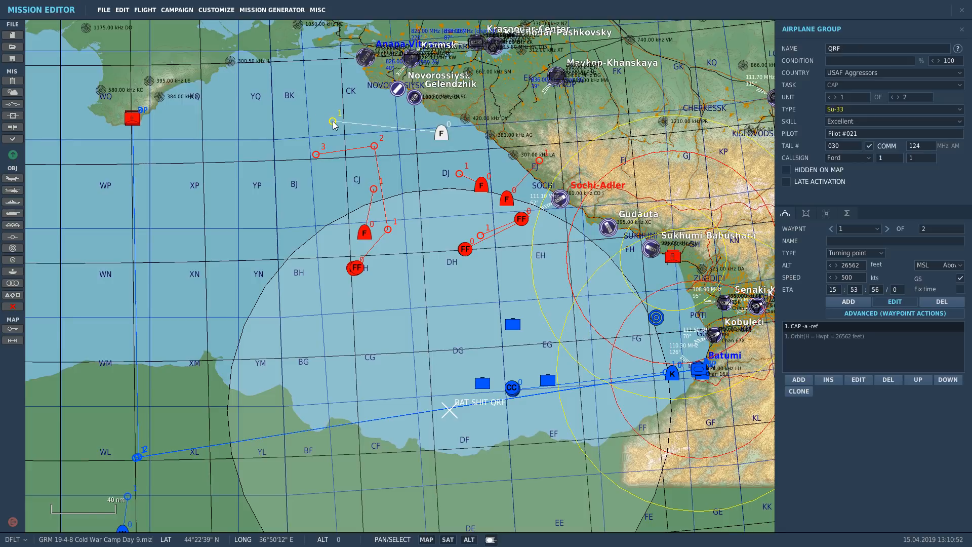
# Step: Measure the distances from the blue route to waypoint 1 of each of the four Su-33 QRF groups
pyautogui.click(13, 340)
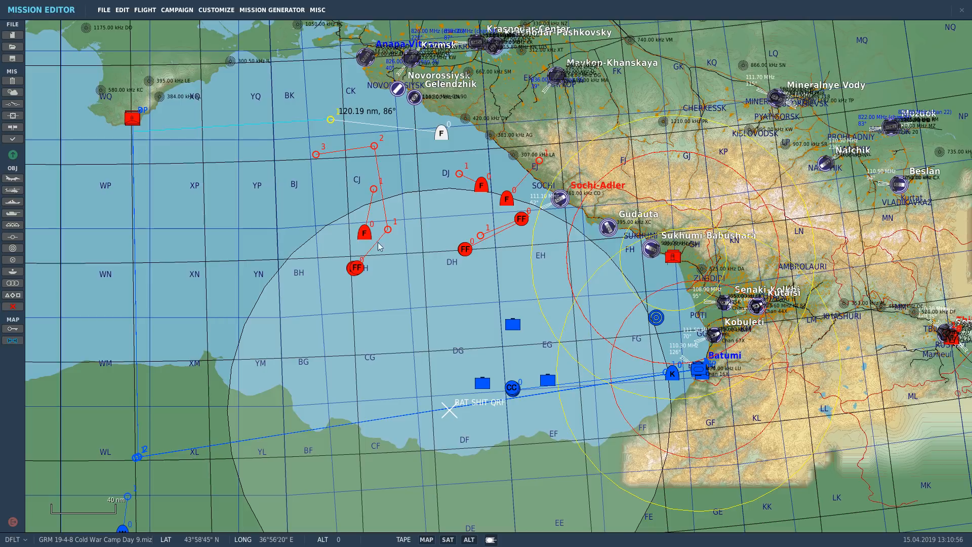
pyautogui.moveTo(401, 145); pyautogui.dragTo(374, 191)
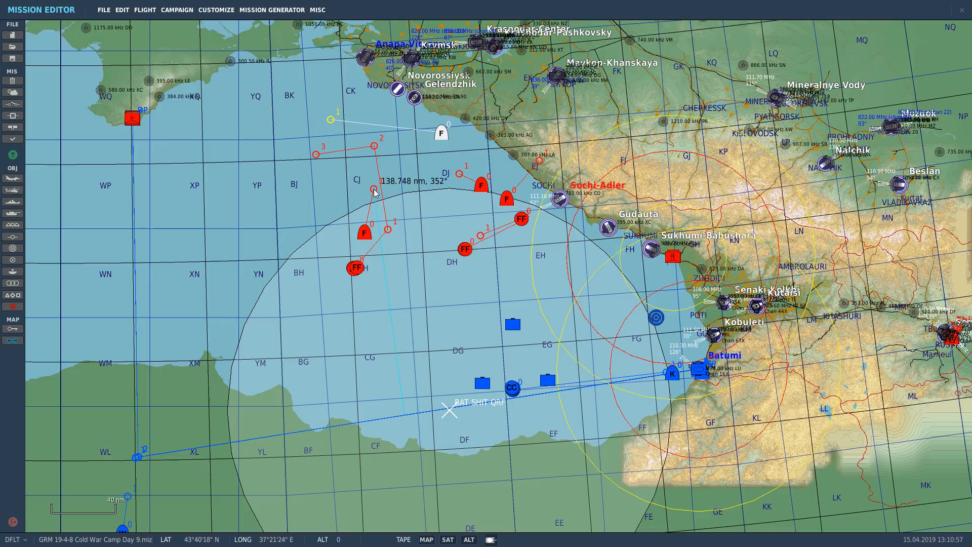
pyautogui.moveTo(136, 207); pyautogui.dragTo(372, 190)
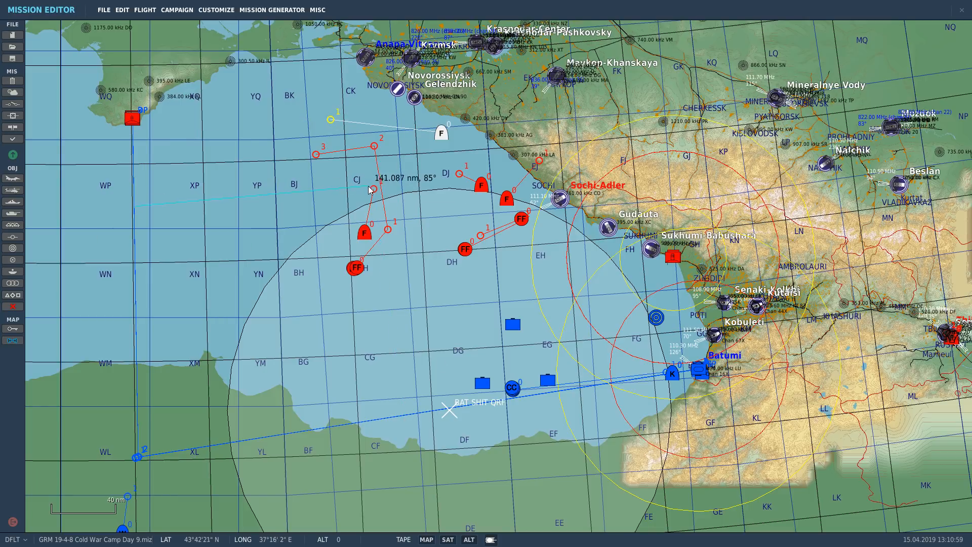
pyautogui.moveTo(500, 402); pyautogui.dragTo(461, 176)
pyautogui.moveTo(592, 390)
pyautogui.mouseDown()
pyautogui.moveTo(602, 148)
pyautogui.moveTo(541, 164)
pyautogui.mouseUp()
pyautogui.scroll(-1, 478, 365)
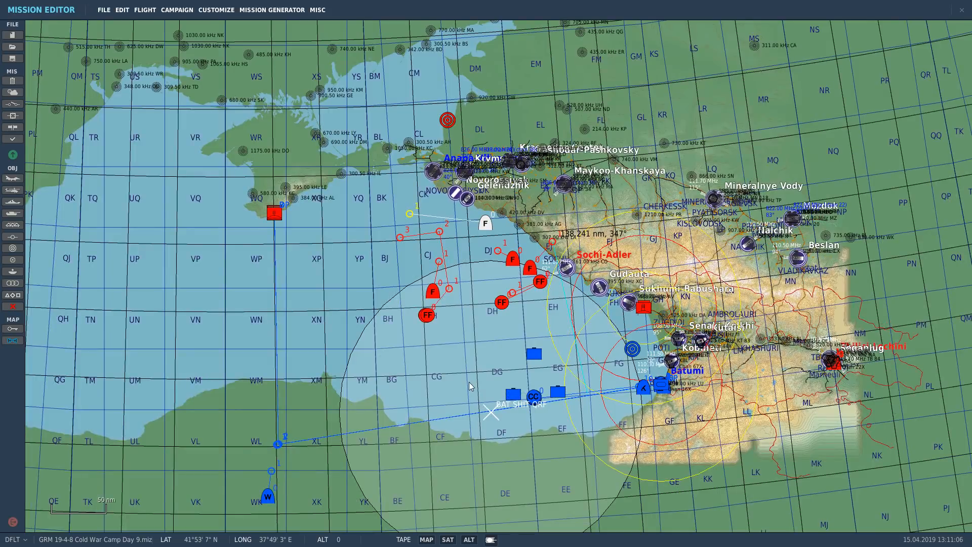
# Step: Move the start of New Ship Group #001 northeast, to the water off the coast between Gelendzhik and Sochi-Adler
pyautogui.click(13, 342)
pyautogui.scroll(3, 459, 319)
pyautogui.click(381, 312)
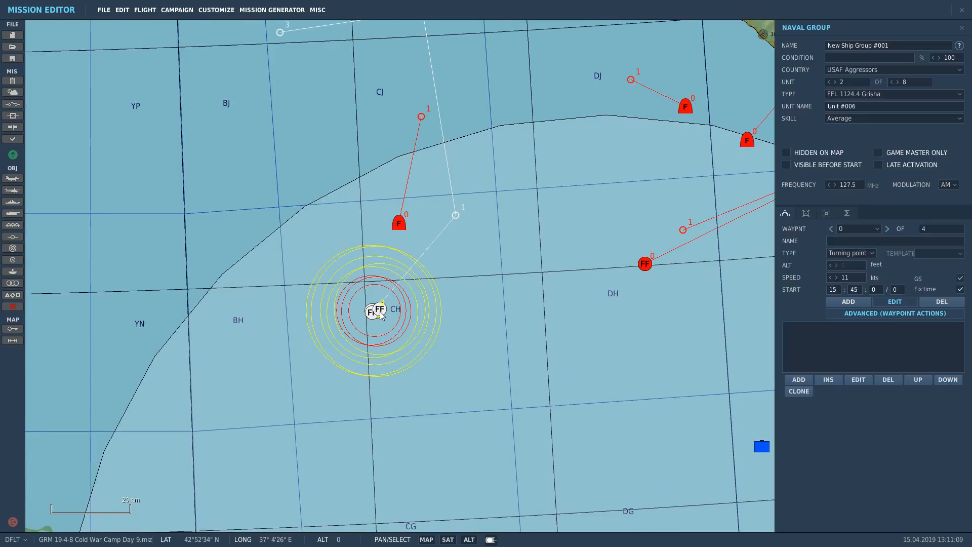
pyautogui.moveTo(381, 314)
pyautogui.mouseDown()
pyautogui.moveTo(435, 305)
pyautogui.moveTo(378, 316)
pyautogui.mouseUp()
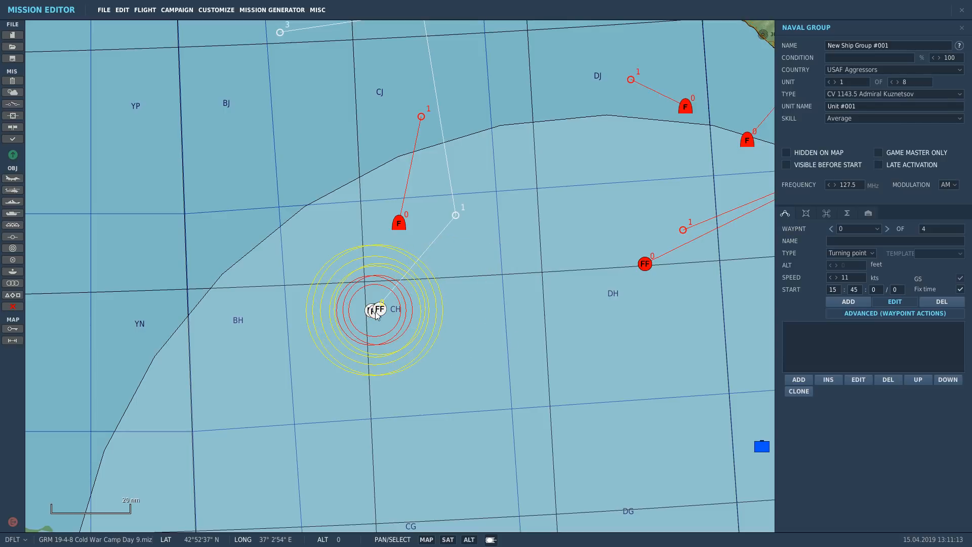
pyautogui.scroll(-3, 376, 315)
pyautogui.click(367, 342)
pyautogui.moveTo(378, 316); pyautogui.dragTo(460, 229)
# Step: Measure from the blue gas platforms near the carrier to the start of New Ship Group #001
pyautogui.click(12, 341)
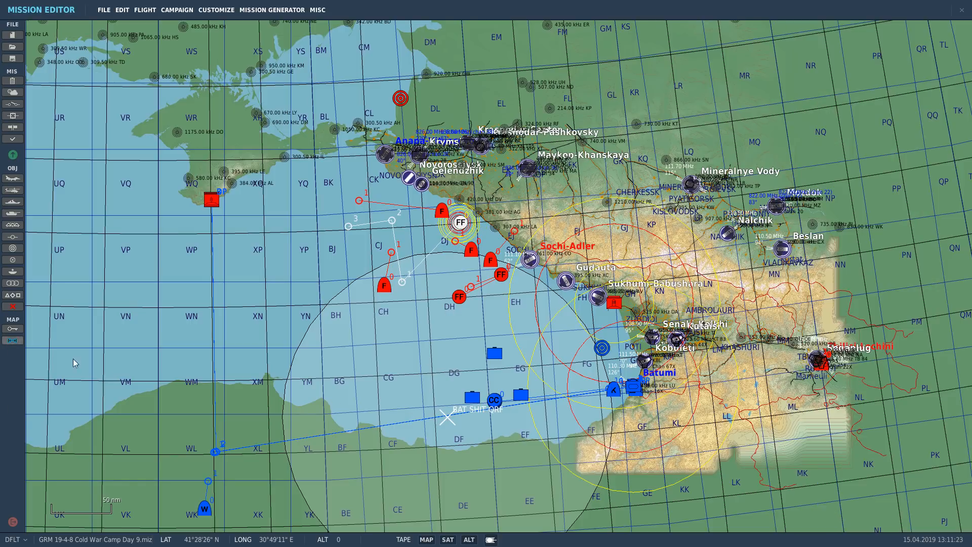
pyautogui.moveTo(508, 373); pyautogui.dragTo(467, 225)
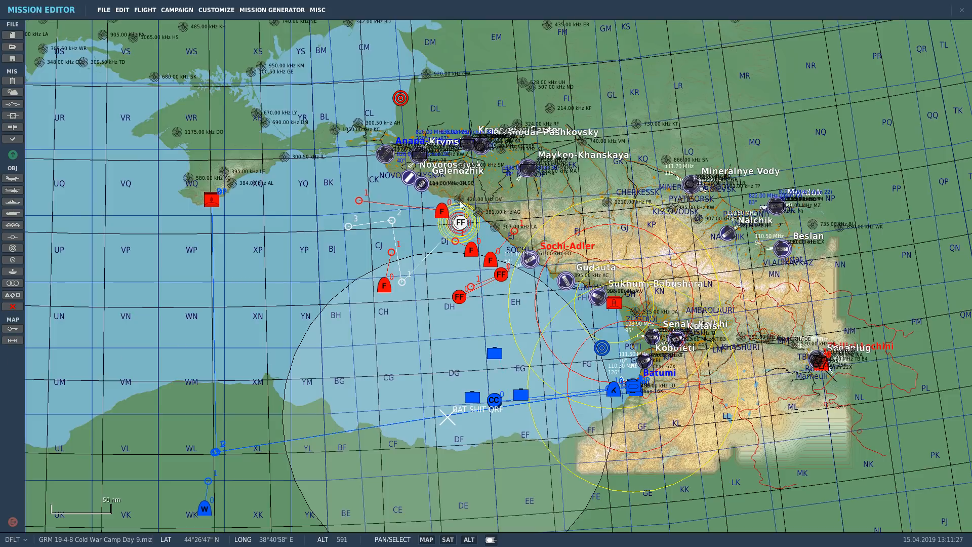
pyautogui.click(564, 213)
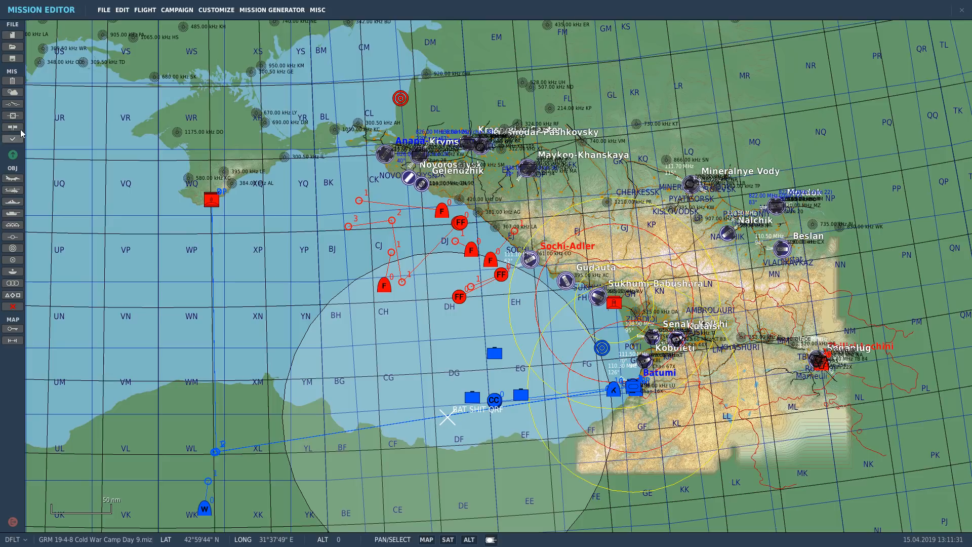
# Step: Test-run the mission as a spectator and inspect the Su-33 groups QRF #003 and QRF on the map
pyautogui.click(13, 155)
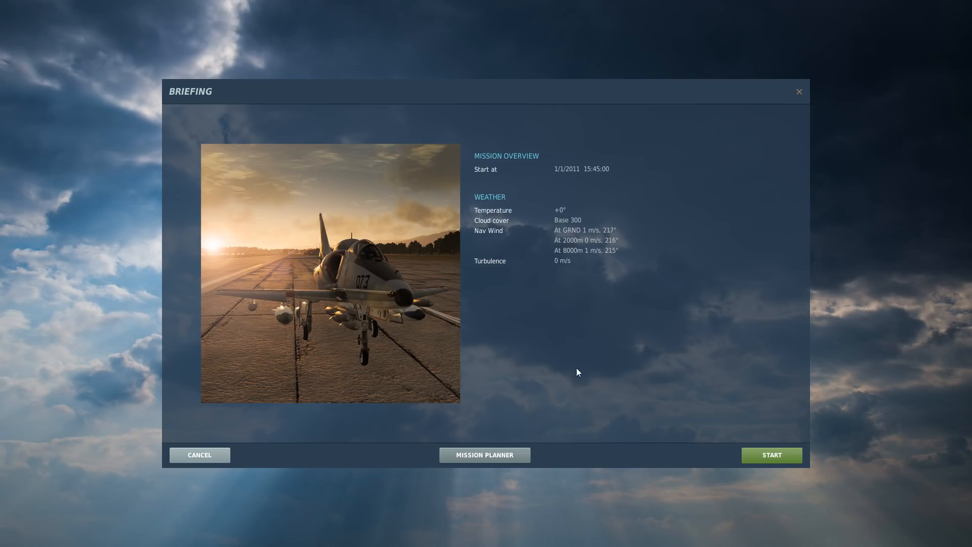
pyautogui.click(753, 452)
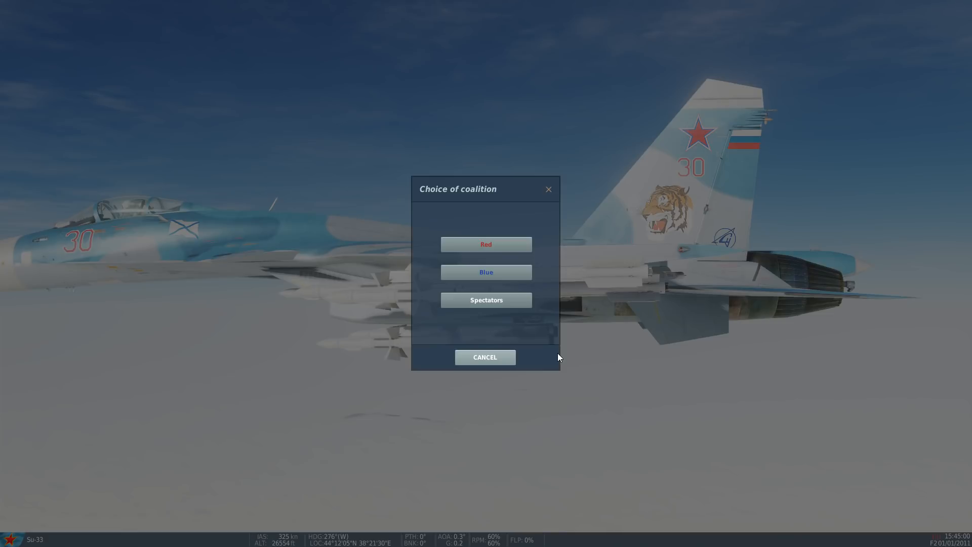
pyautogui.click(497, 300)
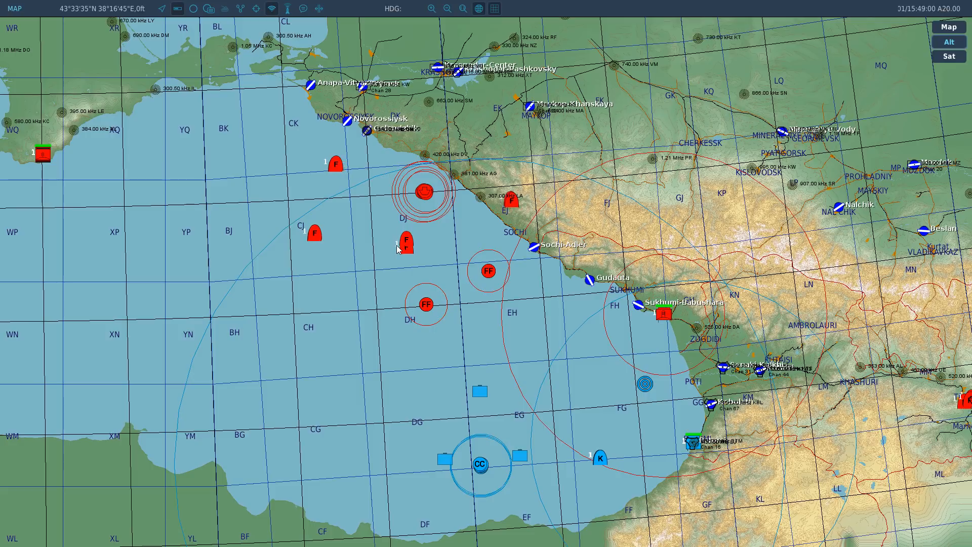
pyautogui.click(405, 255)
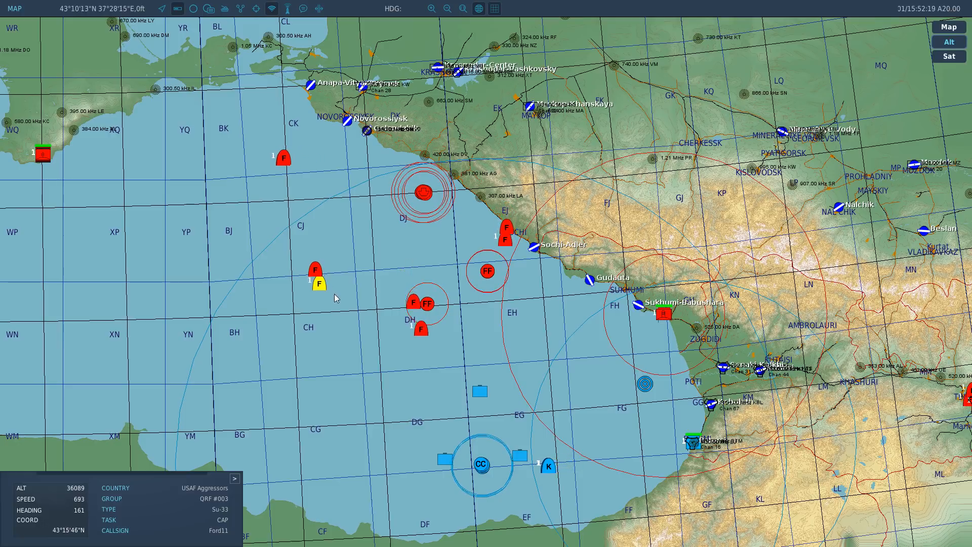
pyautogui.press('Escape')
pyautogui.press('Escape')
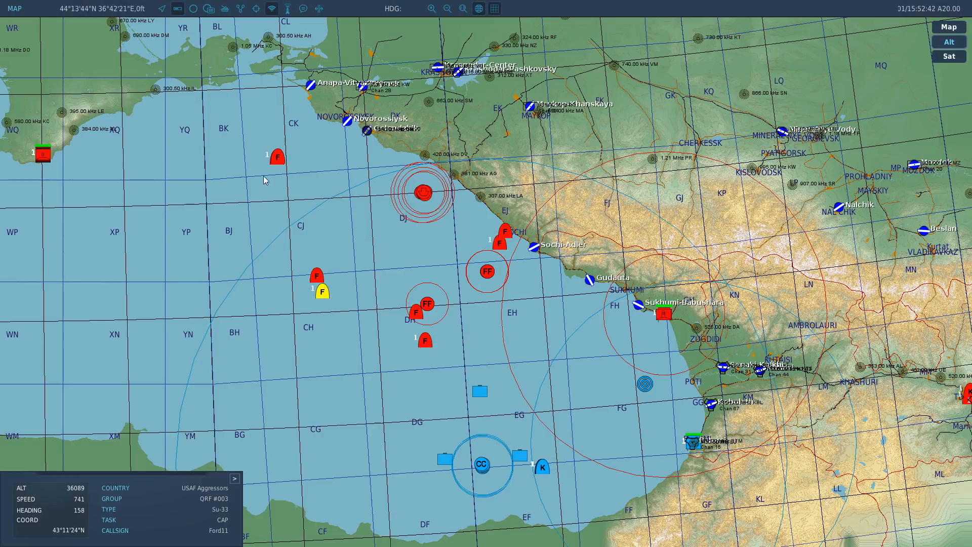
pyautogui.click(276, 154)
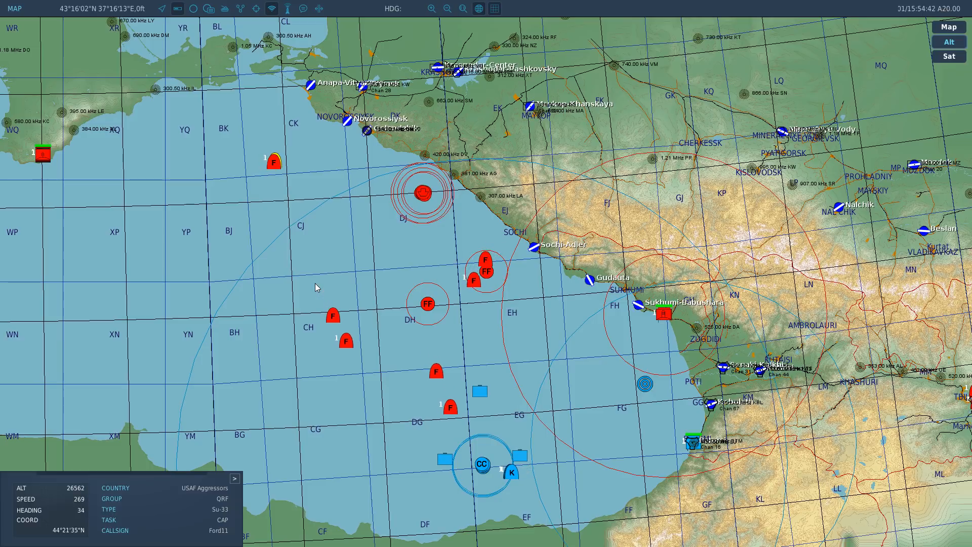
# Step: End the test run and return from the debriefing to the mission editor
pyautogui.press('Escape')
pyautogui.press('Escape')
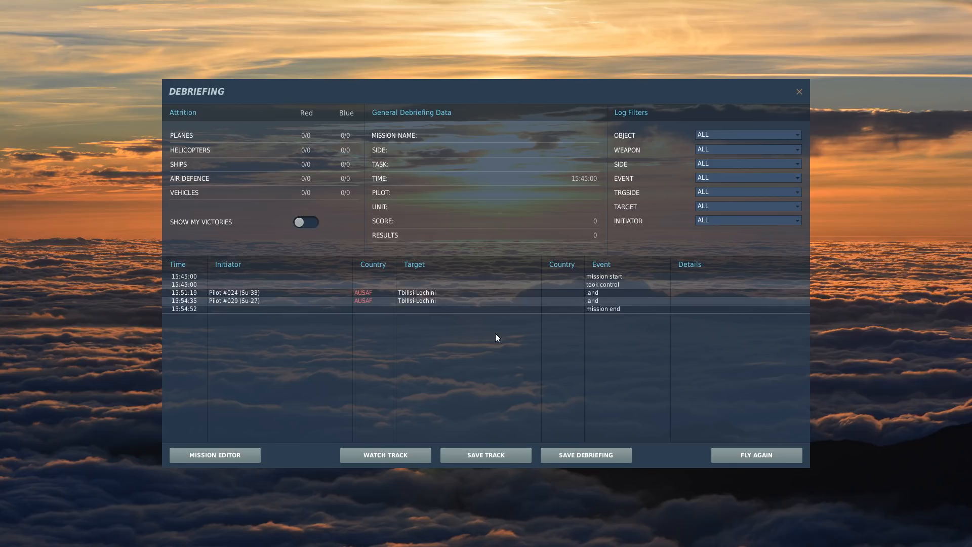
pyautogui.click(244, 459)
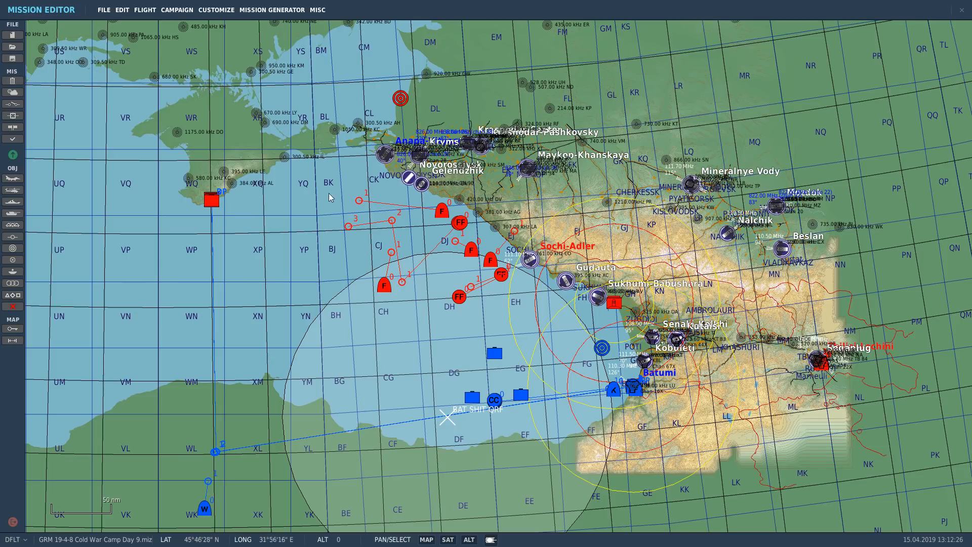
# Step: Delete New Ship Group #001 and the two other red ship groups southeast of it
pyautogui.click(459, 223)
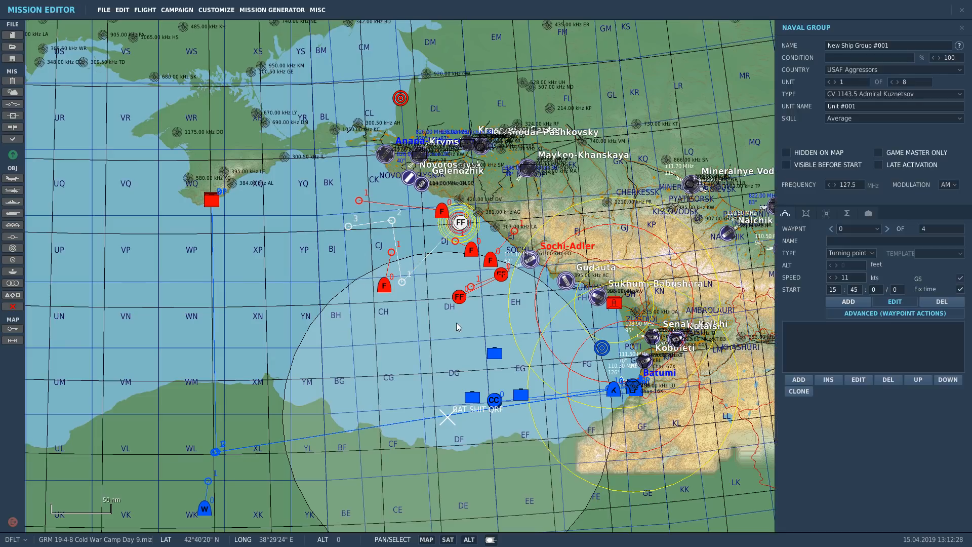
pyautogui.press('Delete')
pyautogui.click(460, 298)
pyautogui.press('Delete')
pyautogui.click(501, 275)
pyautogui.press('Delete')
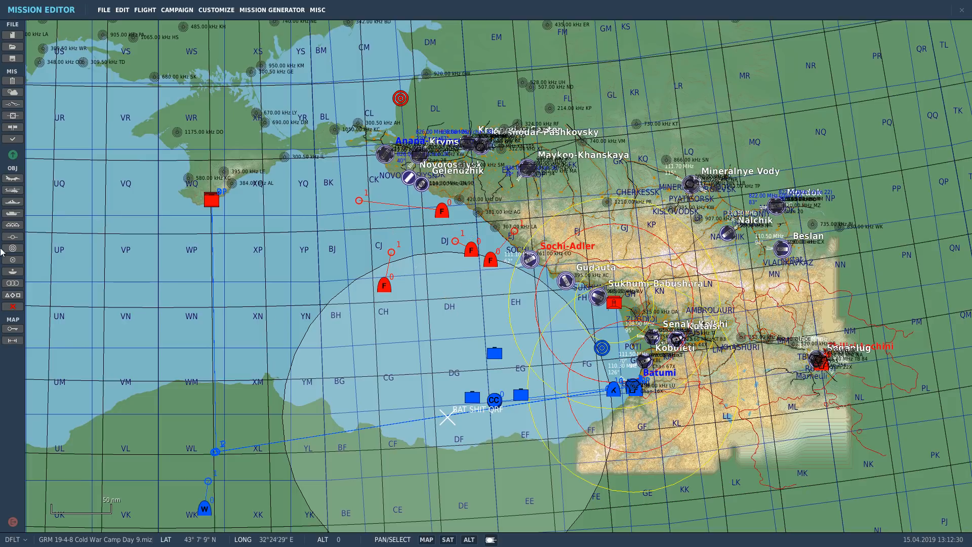
# Step: Start another test run without saving the mission changes, joining as a spectator
pyautogui.click(15, 157)
pyautogui.click(486, 305)
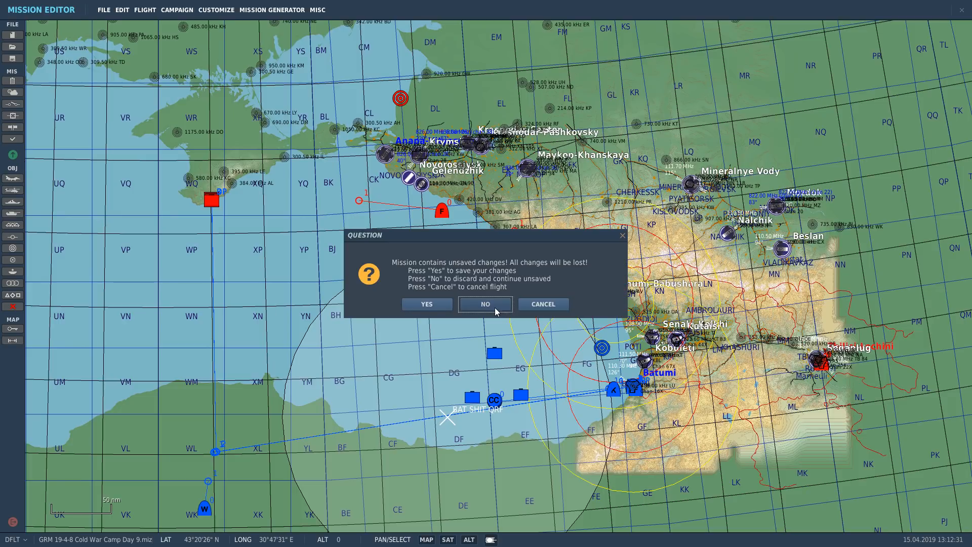
pyautogui.click(750, 449)
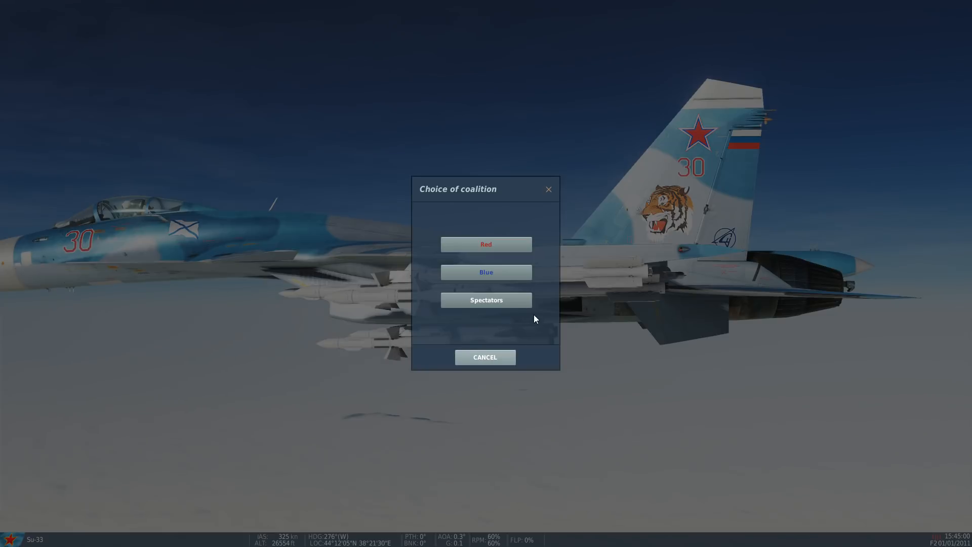
pyautogui.click(490, 306)
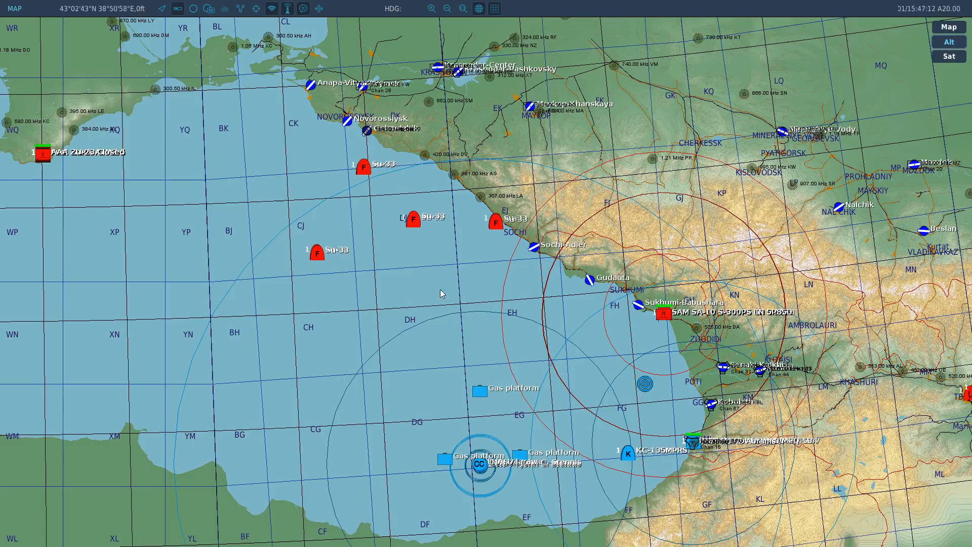
# Step: Inspect QRF #003 and QRF #001 on the map and compare their positions with the tanker and gas platforms
pyautogui.click(419, 237)
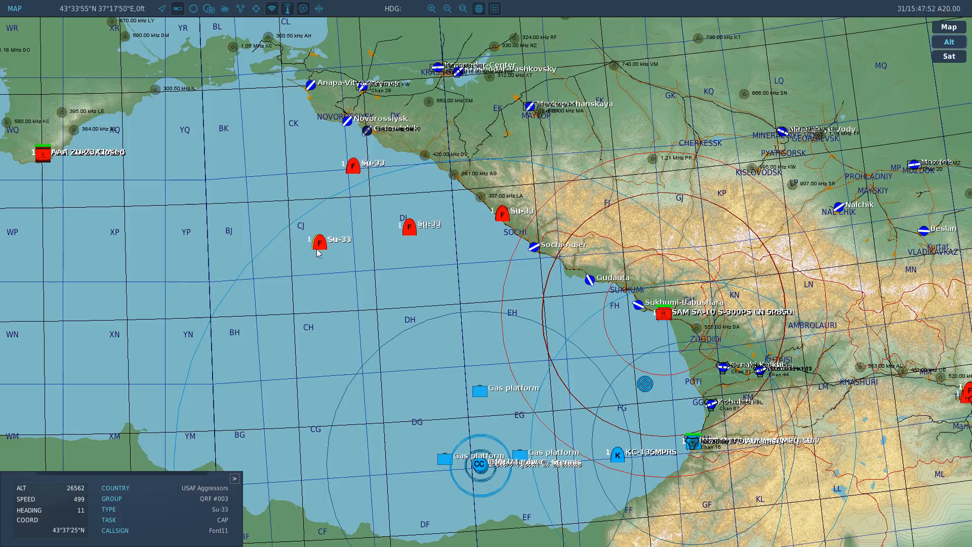
pyautogui.click(414, 246)
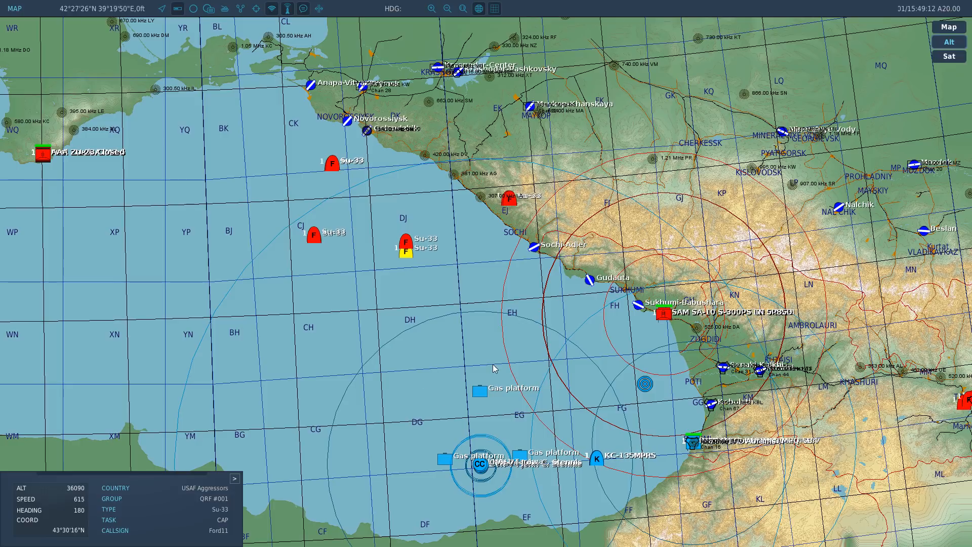
pyautogui.scroll(-3, 486, 359)
pyautogui.scroll(3, 464, 303)
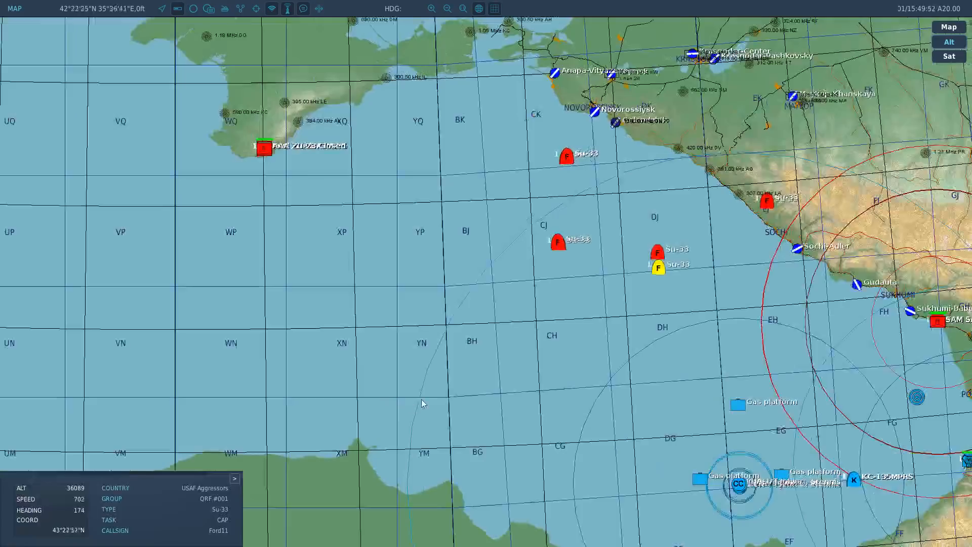
# Step: Restore normal simulation speed, quit the test run and go back to the mission editor
pyautogui.hotkey('shift', 'z')
pyautogui.press('Escape')
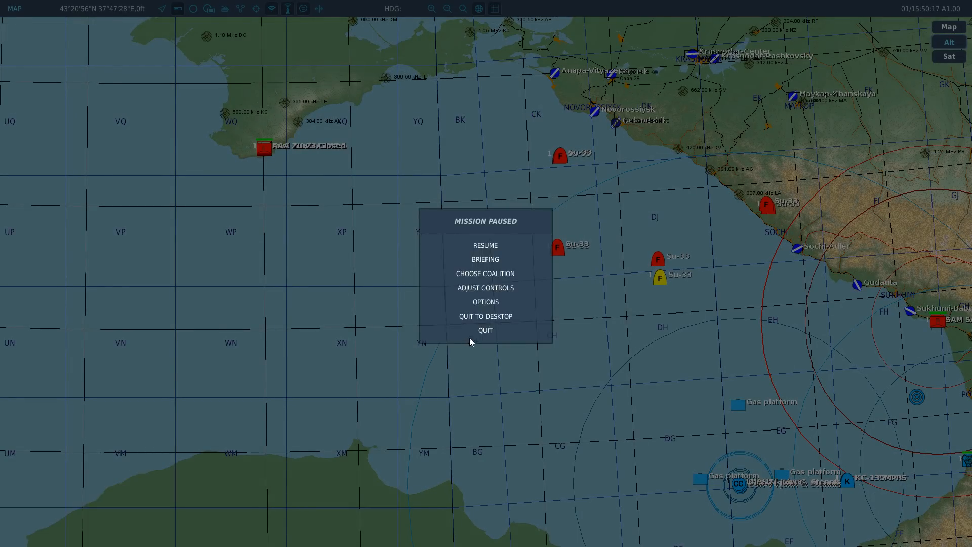
pyautogui.click(474, 334)
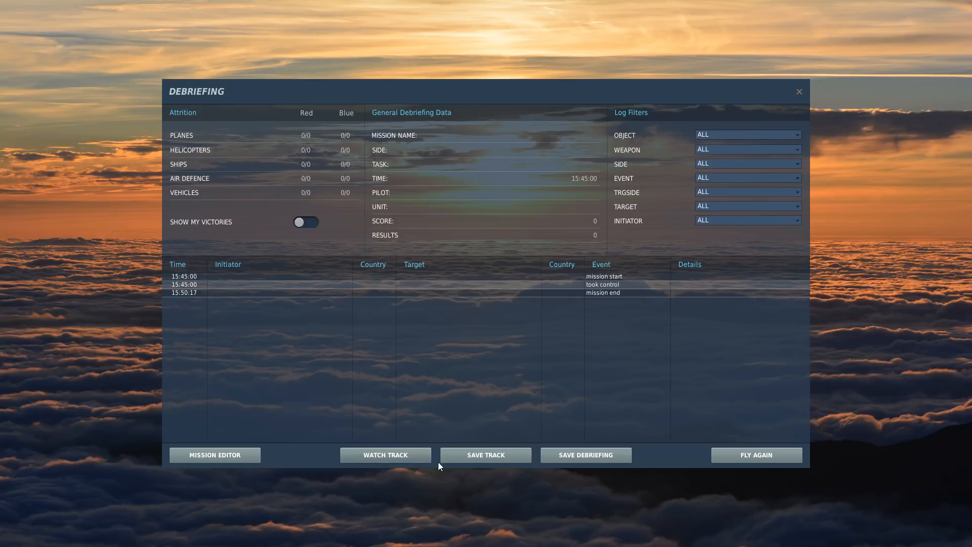
pyautogui.click(248, 459)
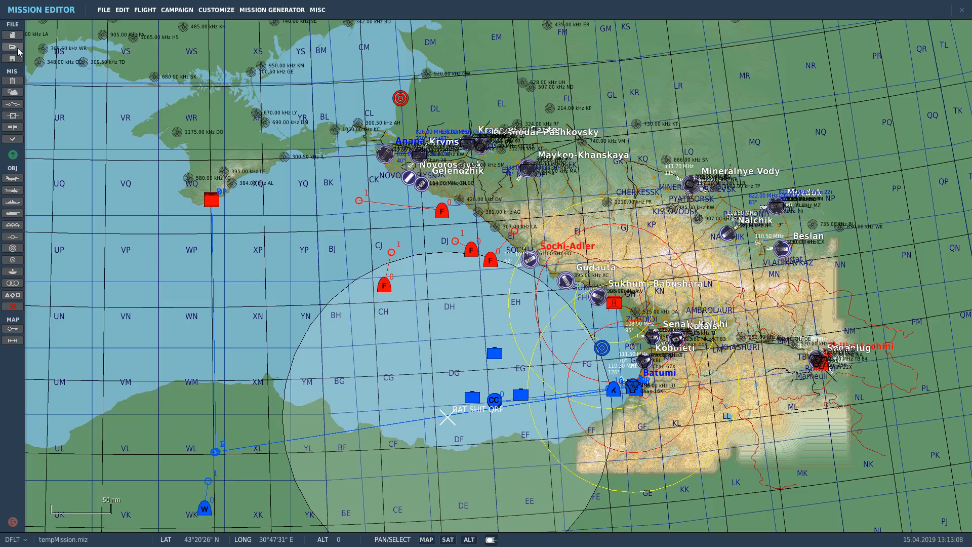
# Step: Reopen GRM 19-4-8 Cold War Camp Day 9.miz and move New Ship Group #001's start southwest, just east of QRF #003
pyautogui.click(15, 49)
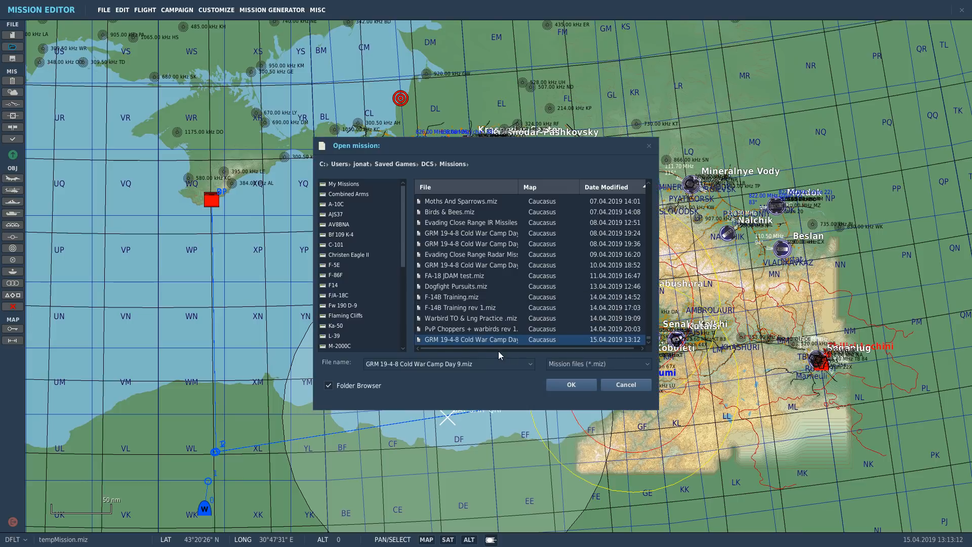
pyautogui.click(571, 385)
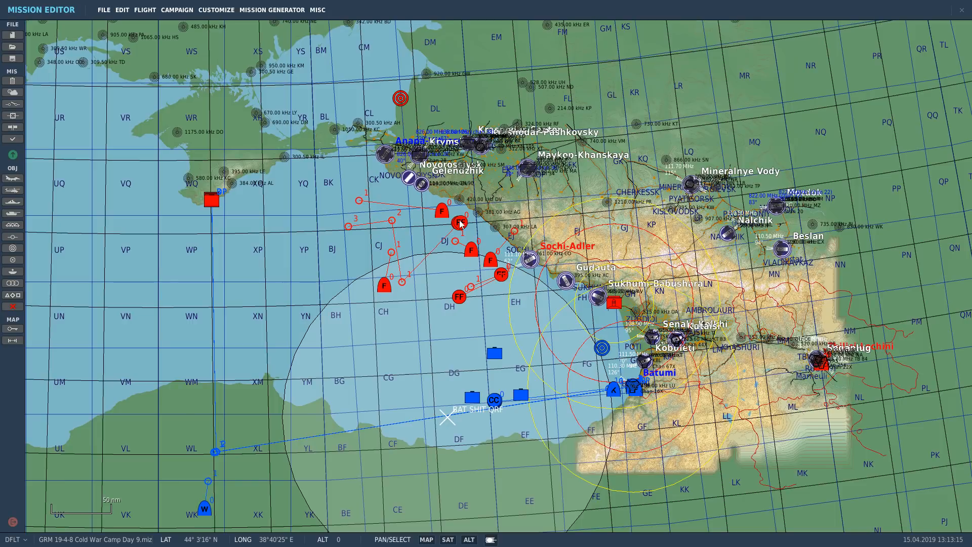
pyautogui.moveTo(460, 222); pyautogui.dragTo(424, 268)
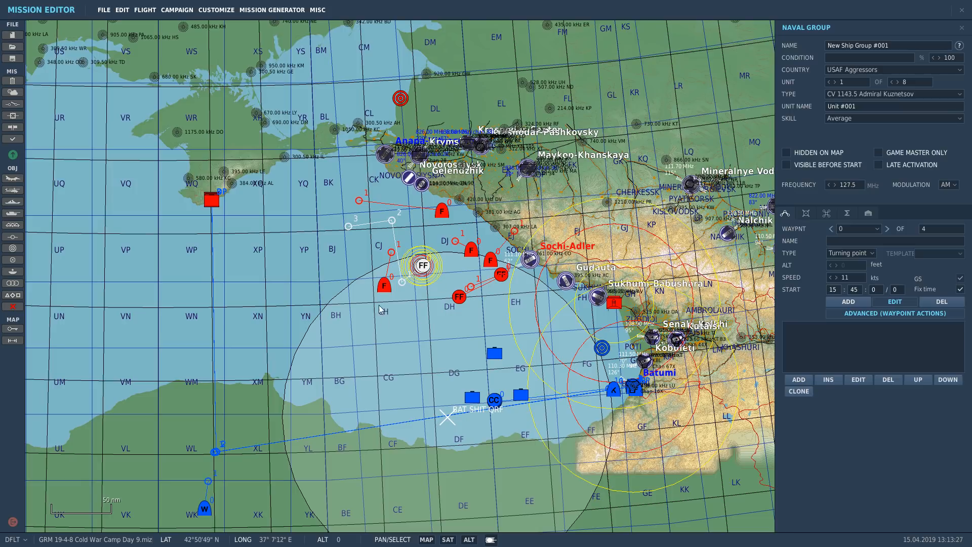
# Step: Try adding a Set Option action for AA Missile attack ranges, launch by target threat estimate, to QRF #003's waypoint 0
pyautogui.click(388, 289)
pyautogui.click(385, 288)
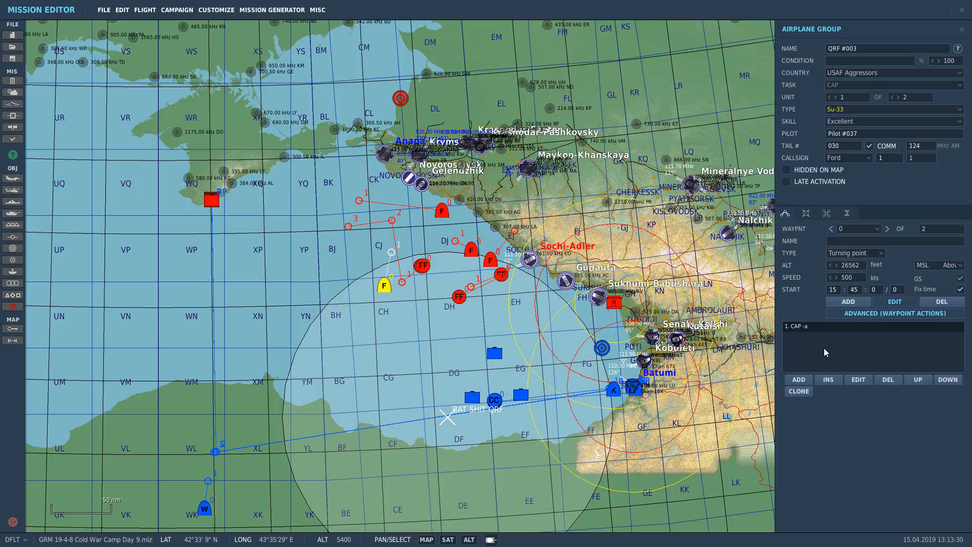
pyautogui.click(799, 380)
pyautogui.click(646, 194)
pyautogui.click(651, 235)
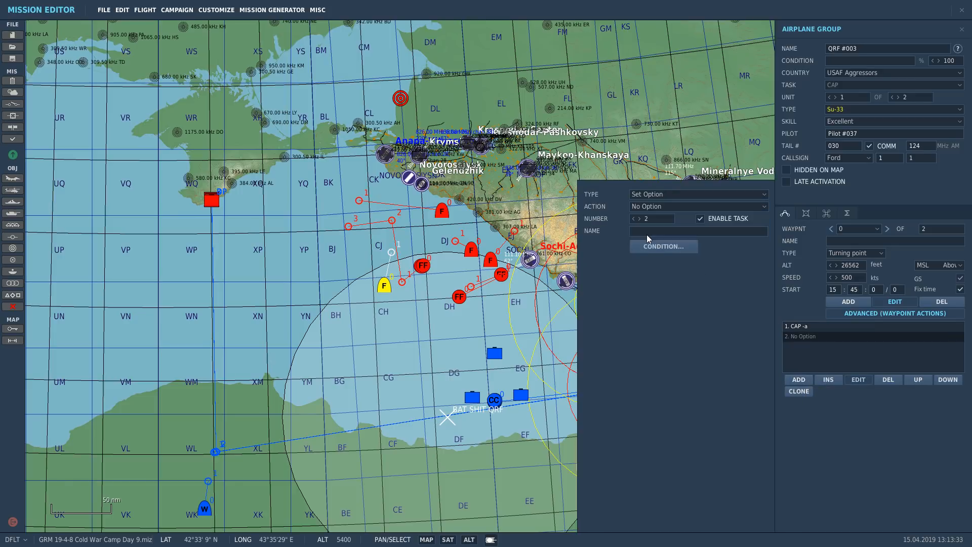
pyautogui.click(647, 206)
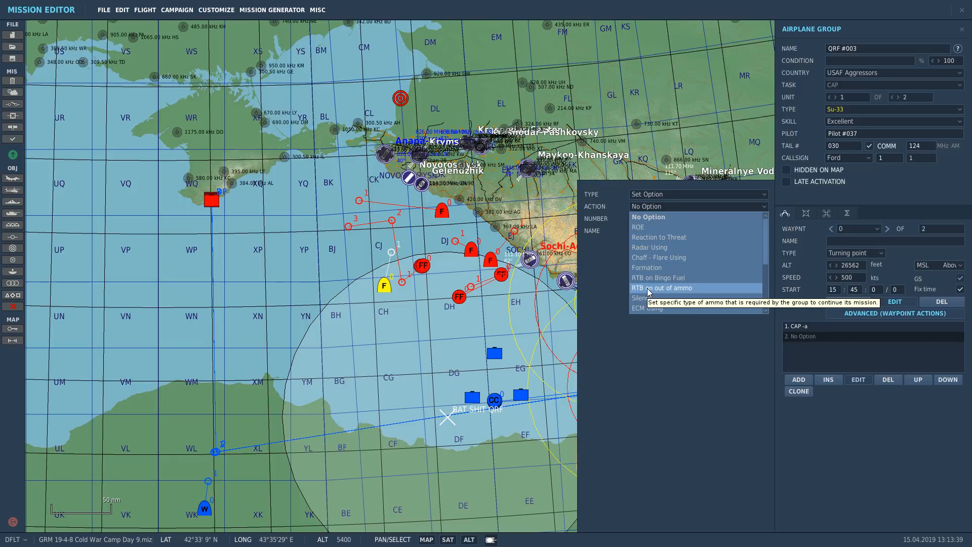
pyautogui.scroll(-3, 652, 292)
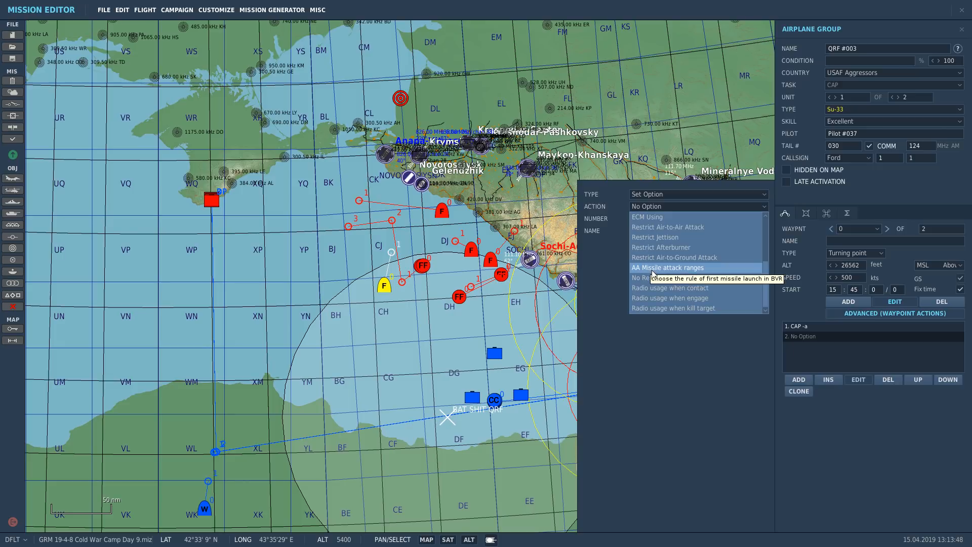
pyautogui.click(669, 268)
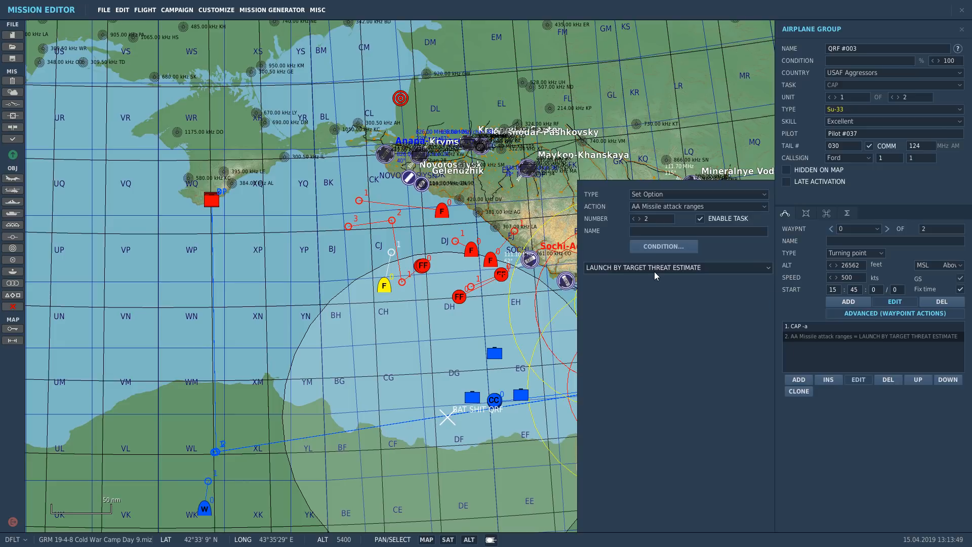
pyautogui.click(640, 272)
# Step: Examine the commands, tasks and enroute tasks available for QRF #003's second waypoint action, and close the group's settings
pyautogui.click(653, 199)
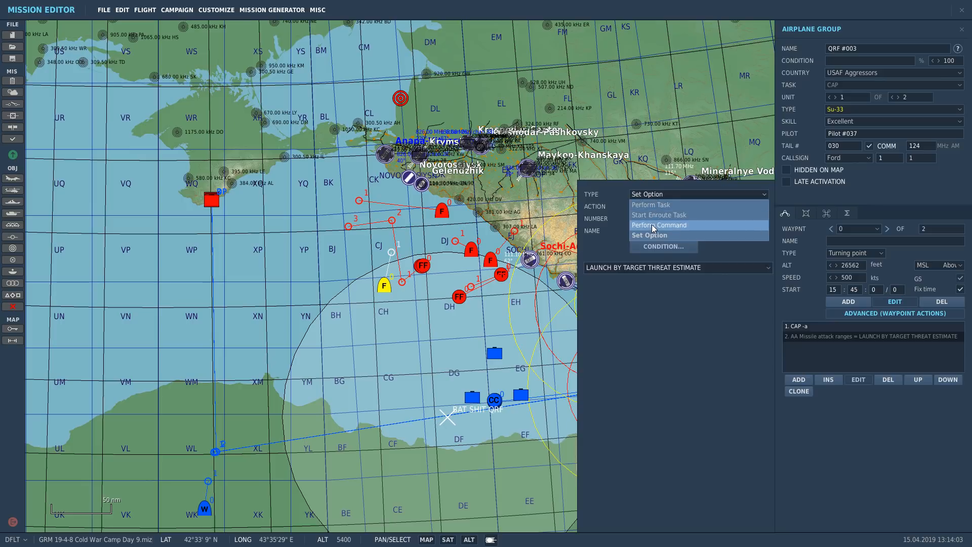
pyautogui.click(653, 226)
pyautogui.click(653, 206)
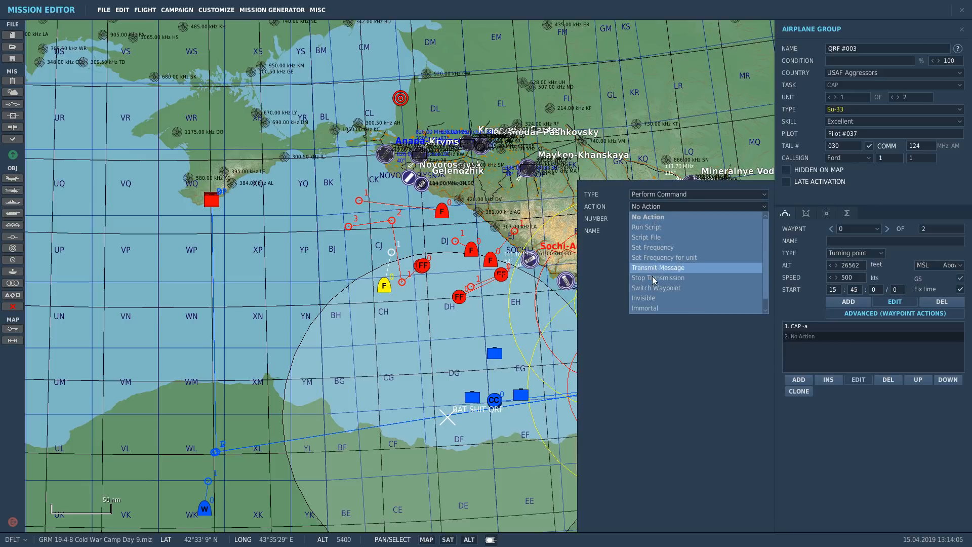
pyautogui.scroll(-1, 652, 297)
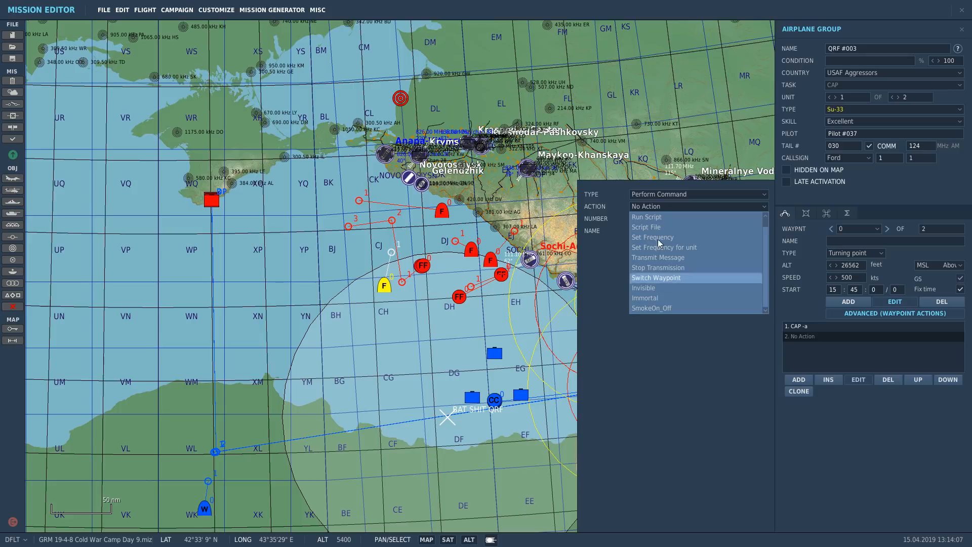
pyautogui.click(655, 209)
pyautogui.click(655, 195)
pyautogui.click(655, 202)
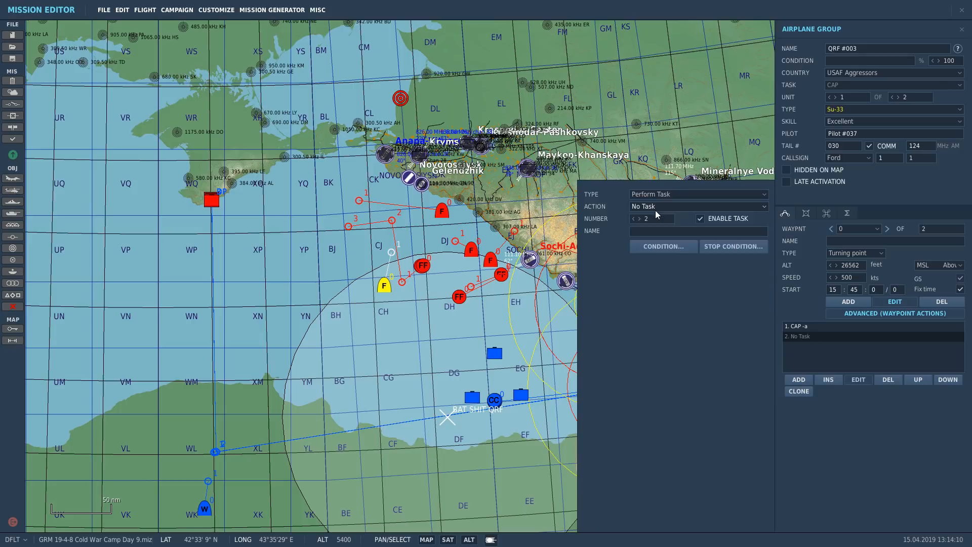
pyautogui.click(656, 209)
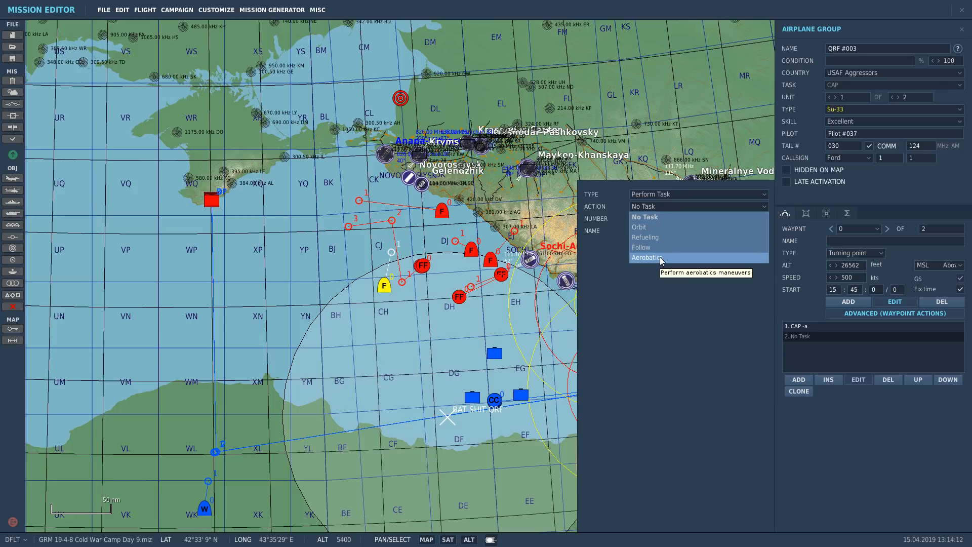
pyautogui.click(654, 196)
pyautogui.click(657, 208)
pyautogui.click(661, 208)
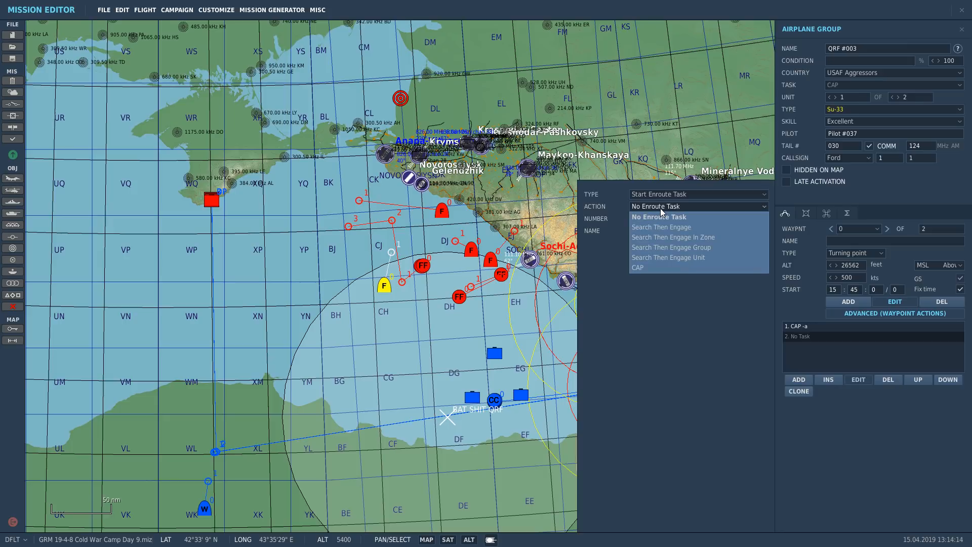
pyautogui.click(658, 215)
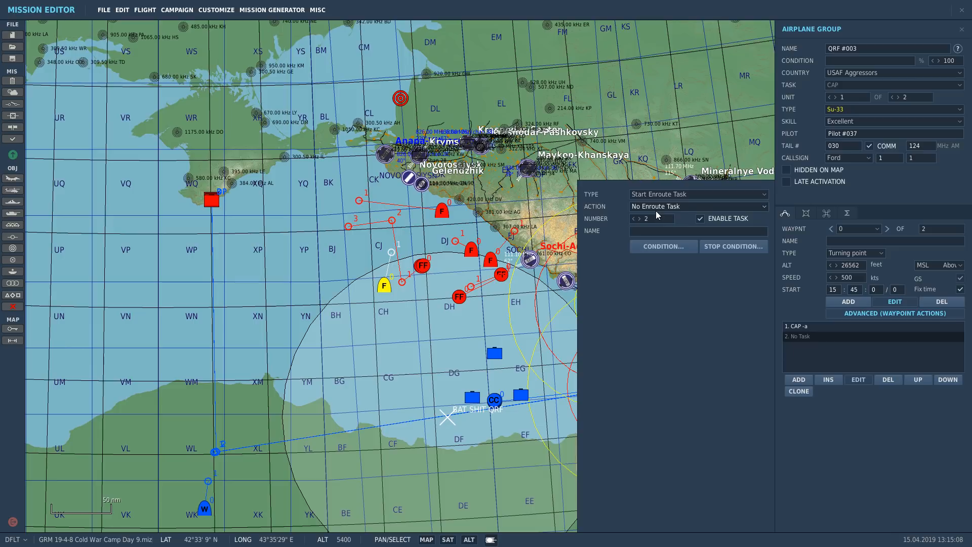
pyautogui.click(963, 30)
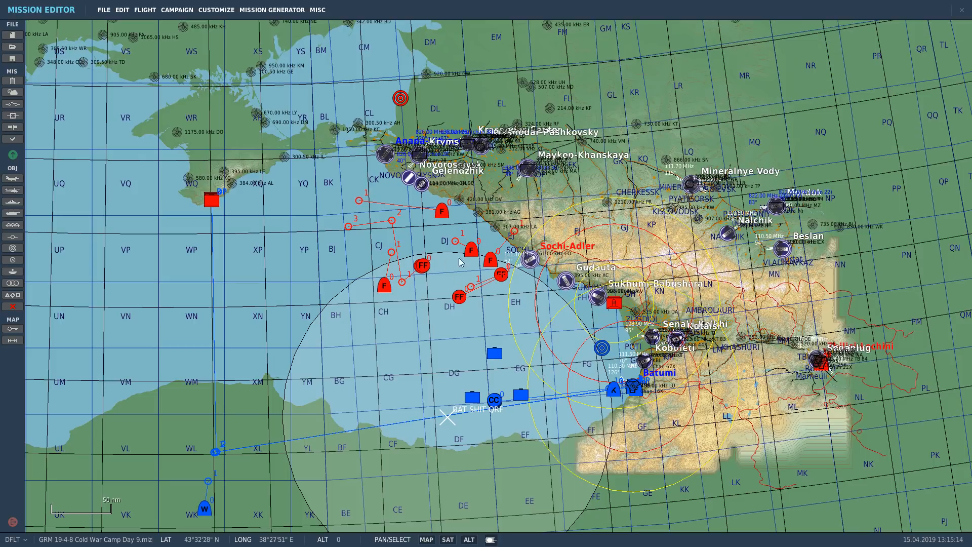
# Step: Review the red QRF groups over the Black Sea one after another on the map
pyautogui.click(491, 260)
pyautogui.click(471, 252)
pyautogui.click(430, 268)
pyautogui.click(384, 284)
pyautogui.click(441, 213)
# Step: Add a Perform Command action set to Invisible at waypoint 0 of the BUICK #001 tanker near Batumi
pyautogui.click(614, 389)
pyautogui.scroll(15, 613, 389)
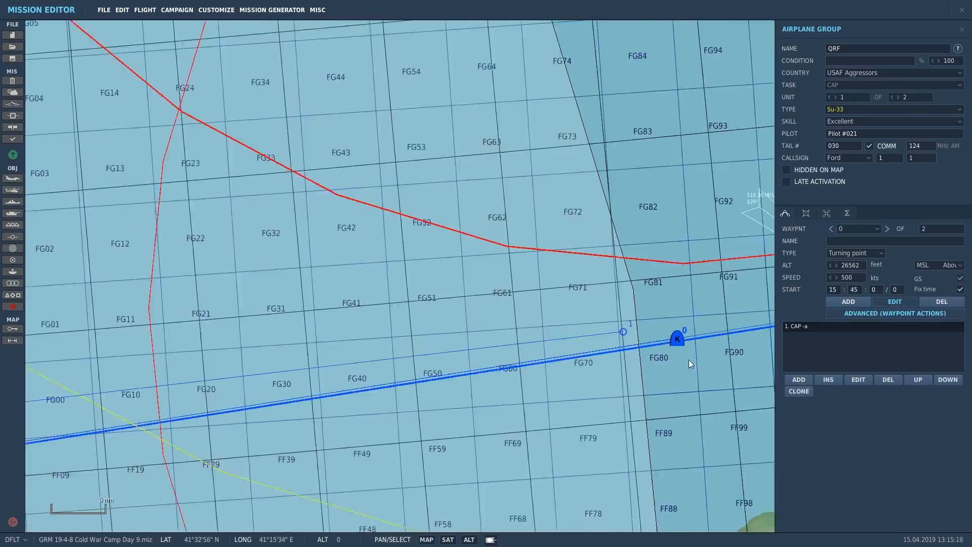
pyautogui.scroll(10, 655, 309)
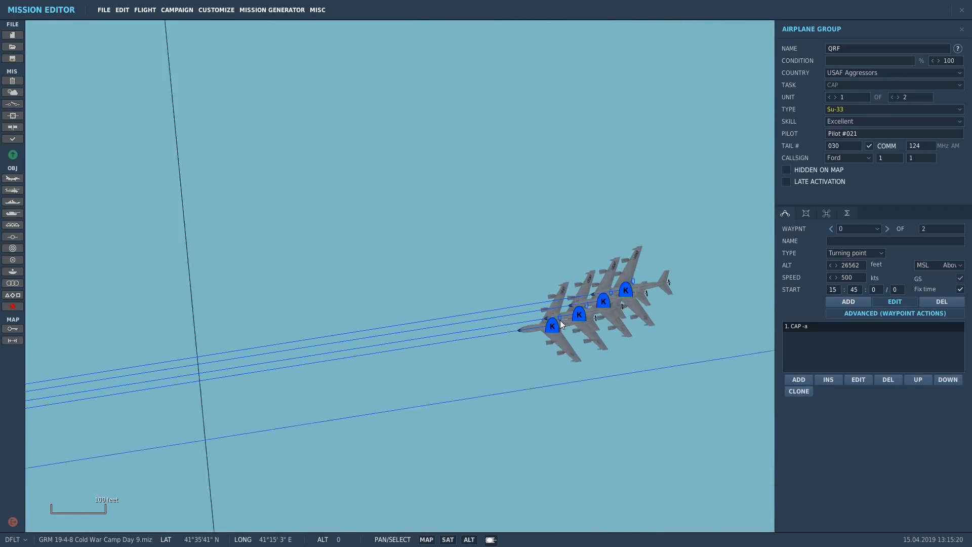
pyautogui.click(593, 317)
pyautogui.click(799, 379)
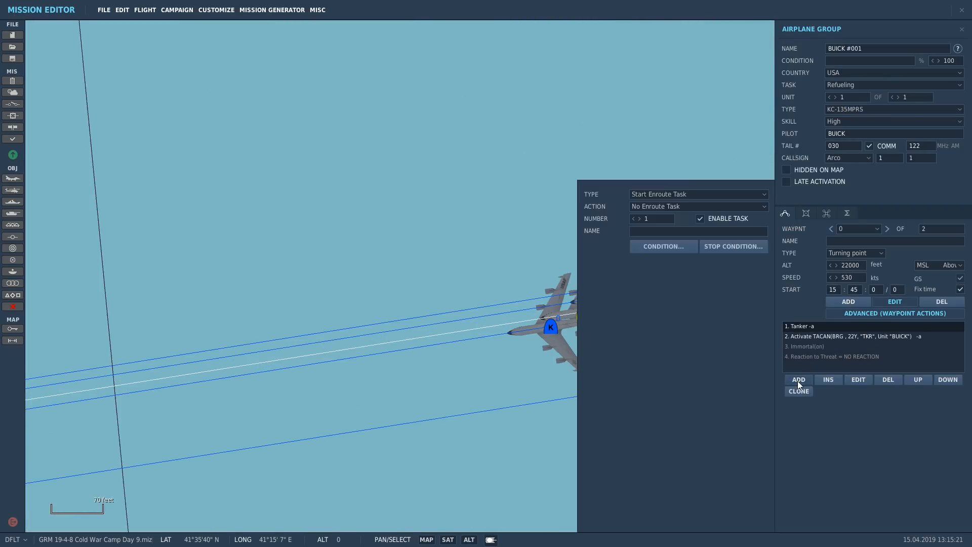
pyautogui.click(648, 195)
pyautogui.click(651, 226)
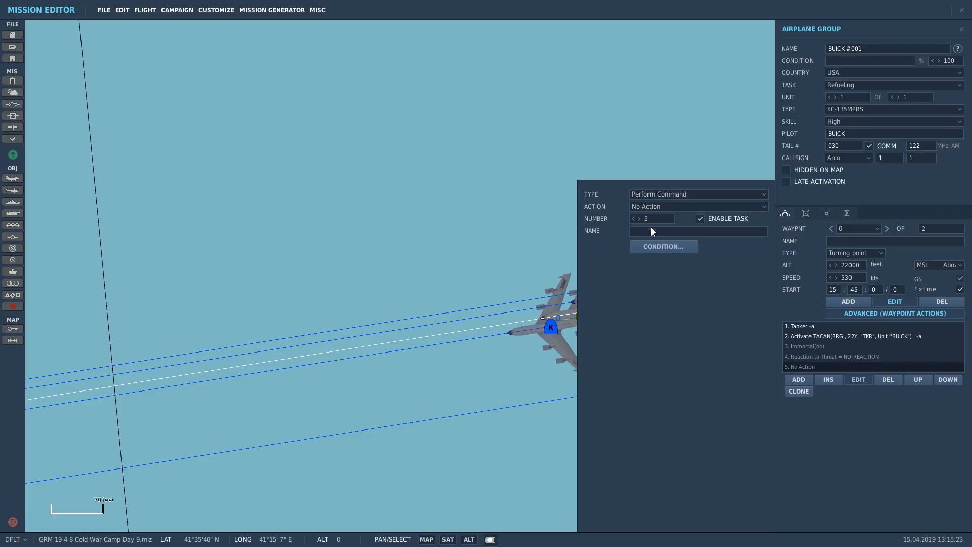
pyautogui.click(651, 207)
pyautogui.click(648, 297)
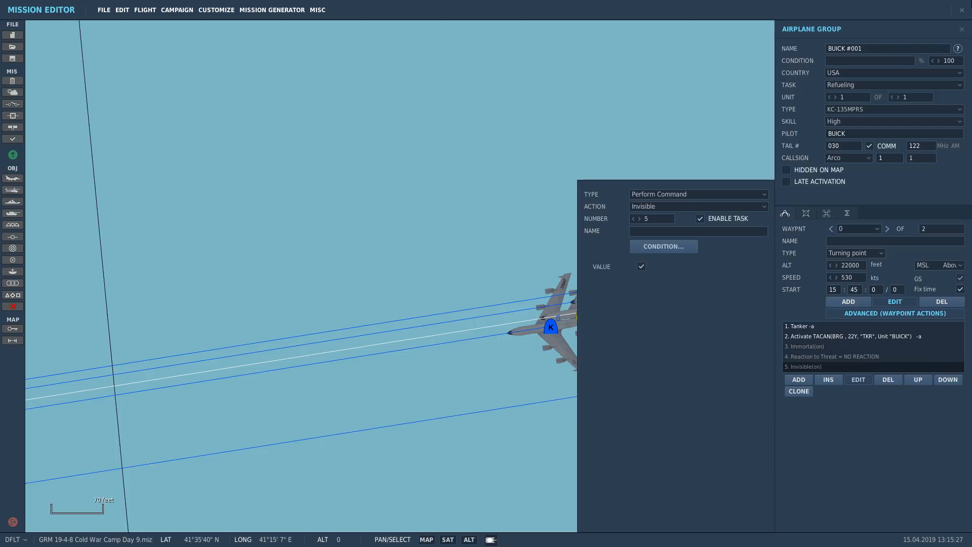
pyautogui.click(963, 29)
# Step: Paste a copy of the DAGGER #001 tanker just behind the tanker formation
pyautogui.scroll(1, 664, 284)
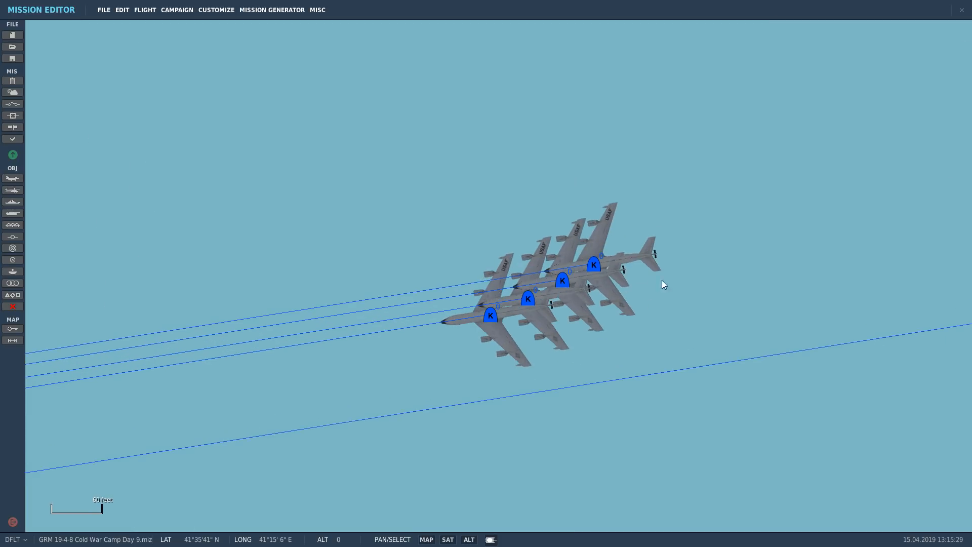
pyautogui.click(597, 263)
pyautogui.hotkey('ctrl', 'v')
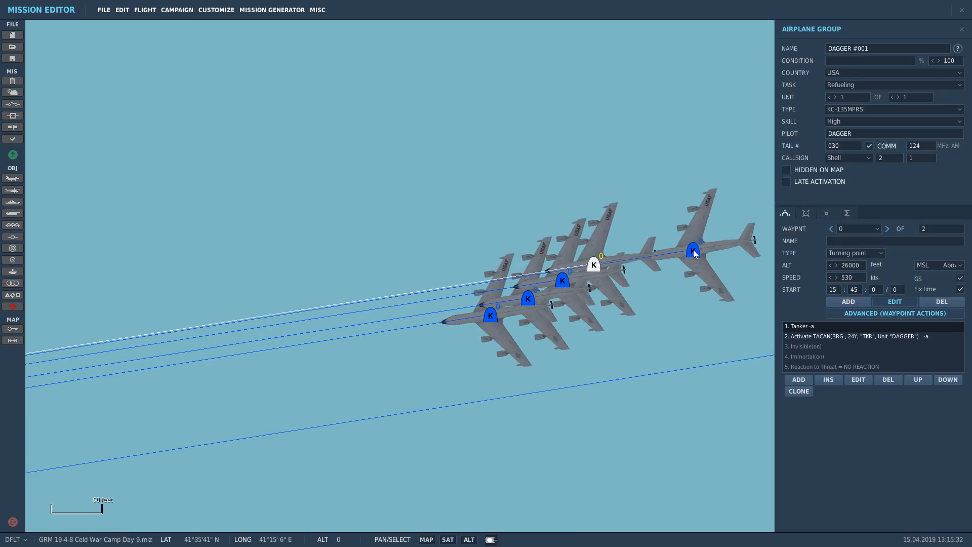
# Step: Change the copied tanker group's task to Fighter Sweep and open its aircraft type choices
pyautogui.click(840, 110)
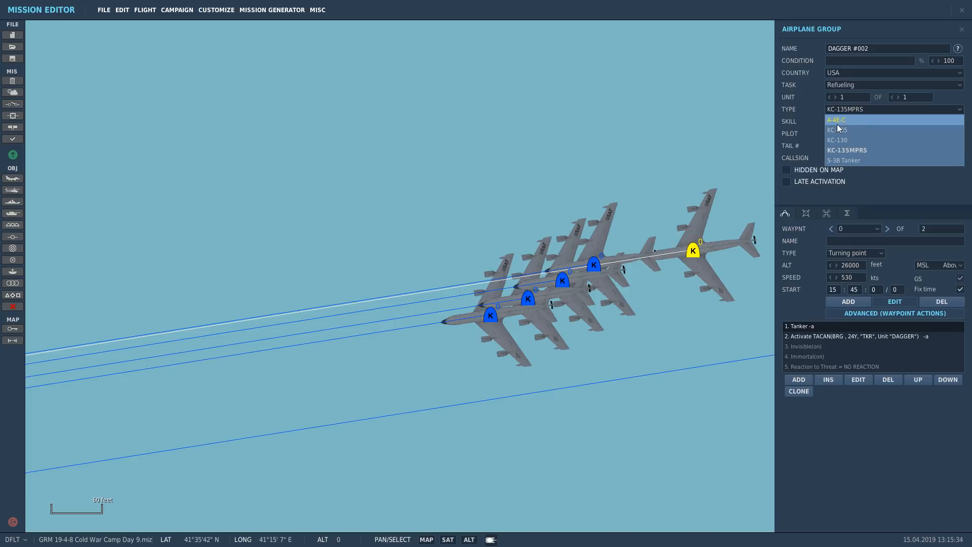
pyautogui.click(844, 108)
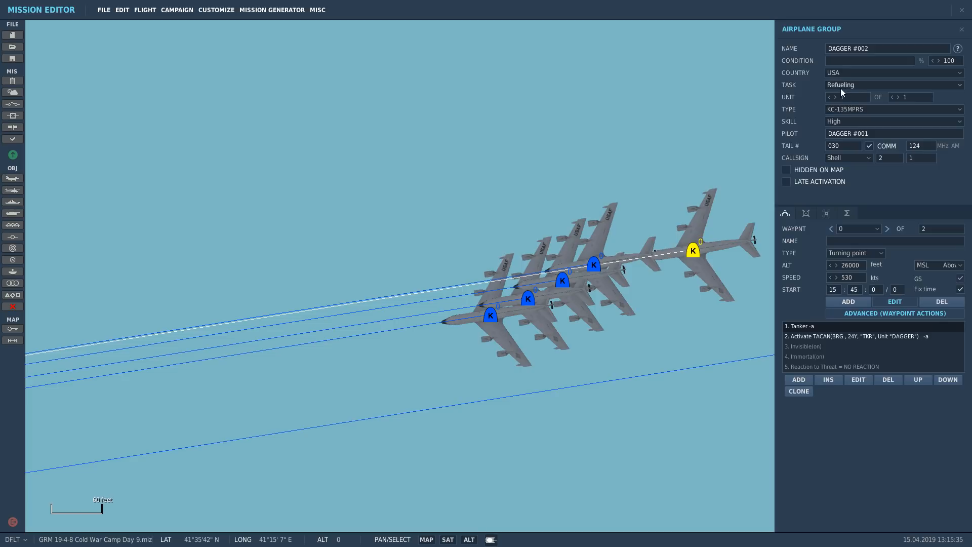
pyautogui.click(841, 87)
pyautogui.click(843, 96)
pyautogui.click(843, 85)
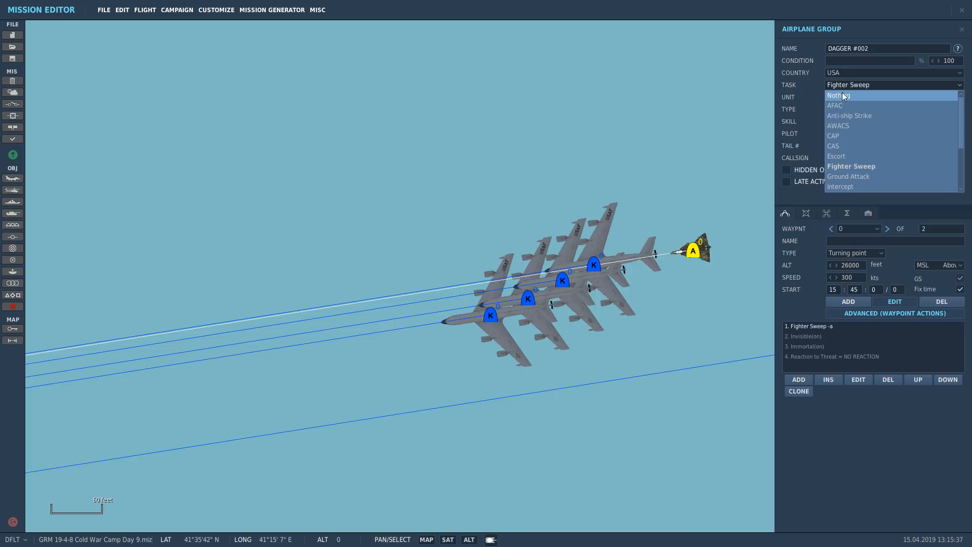
pyautogui.click(844, 86)
pyautogui.click(844, 108)
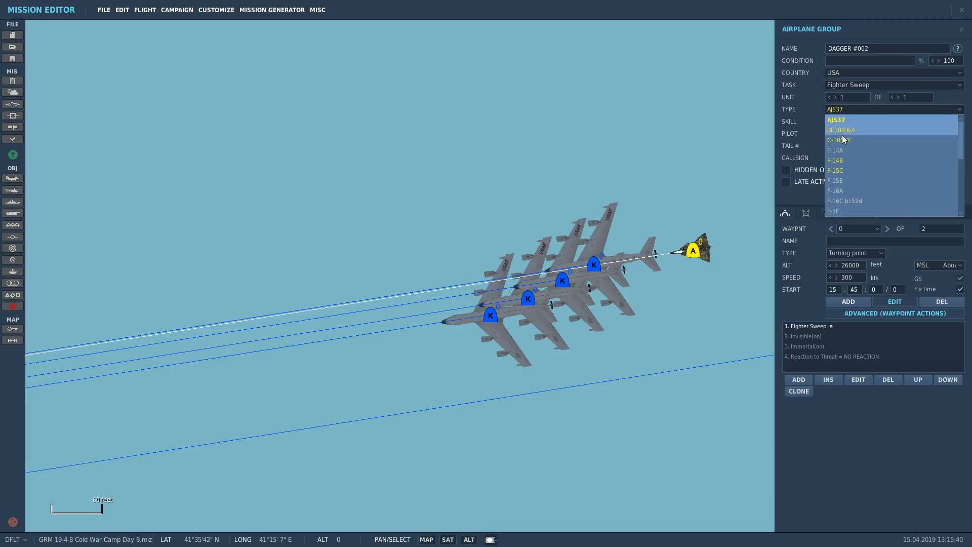
# Step: Set the DAGGER #002 group's aircraft type to F-14B and delete its Invisible and Immortal waypoint actions
pyautogui.click(841, 160)
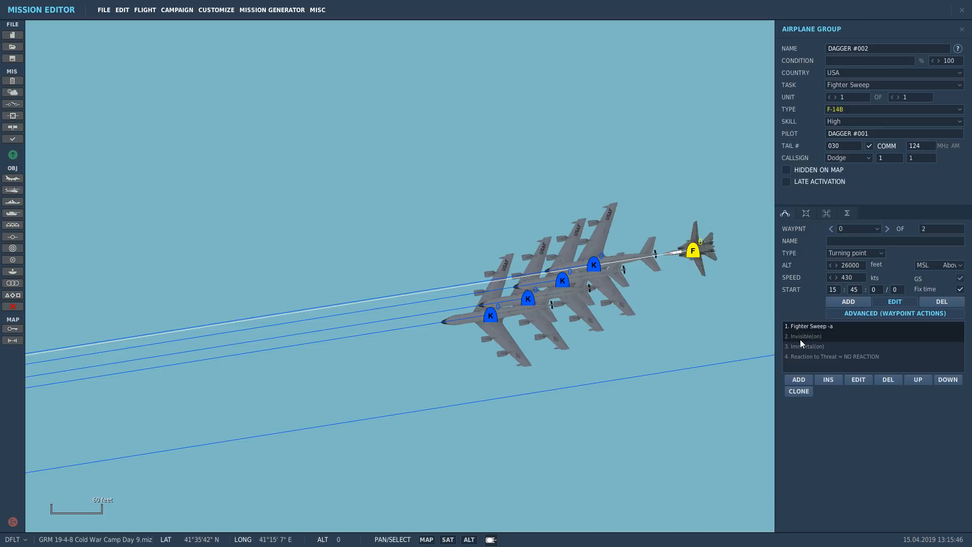
pyautogui.click(884, 382)
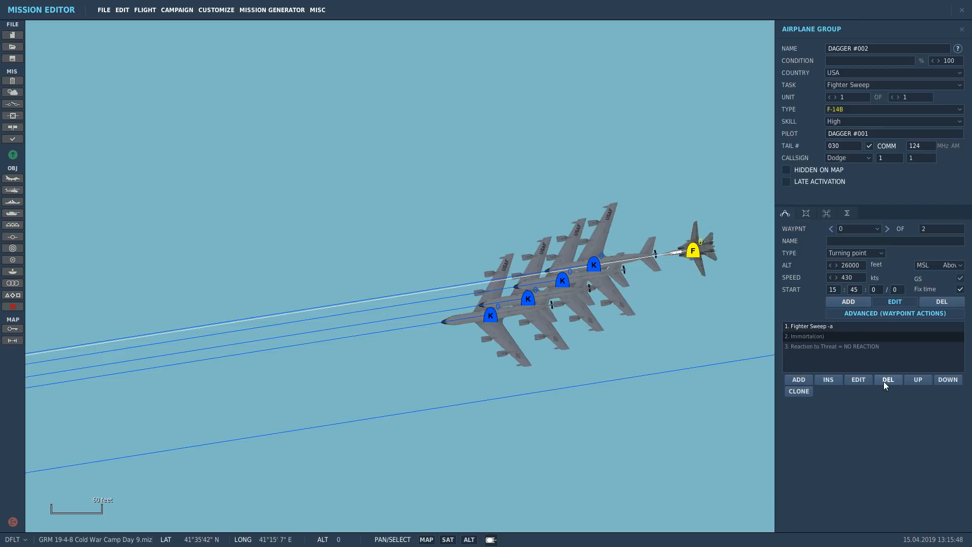
pyautogui.click(884, 383)
# Step: Equip the F-14B with the AIM-54A-MK47*2, AIM-7M*3, AIM-9M*2, XT*2 loadout and return to its waypoint settings
pyautogui.click(807, 214)
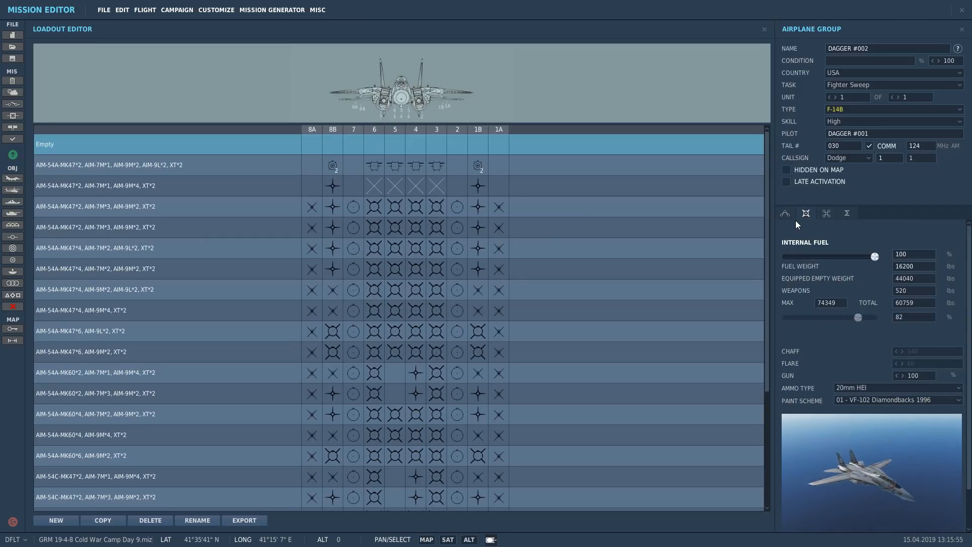
pyautogui.click(792, 213)
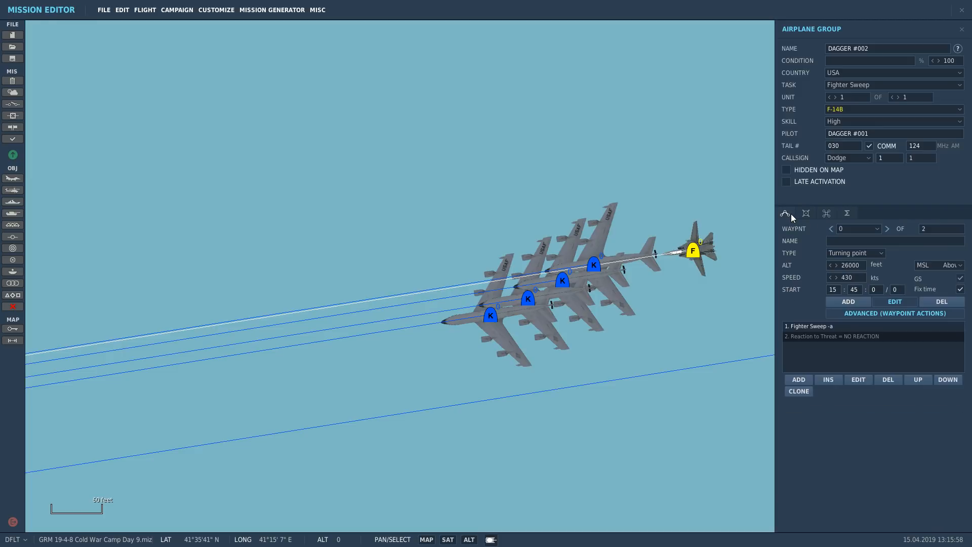
pyautogui.click(807, 213)
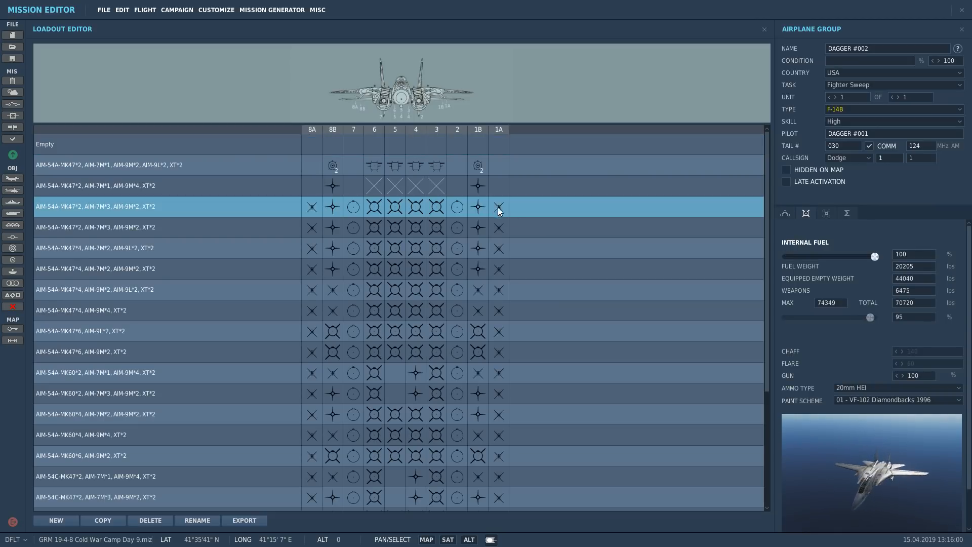
pyautogui.click(786, 214)
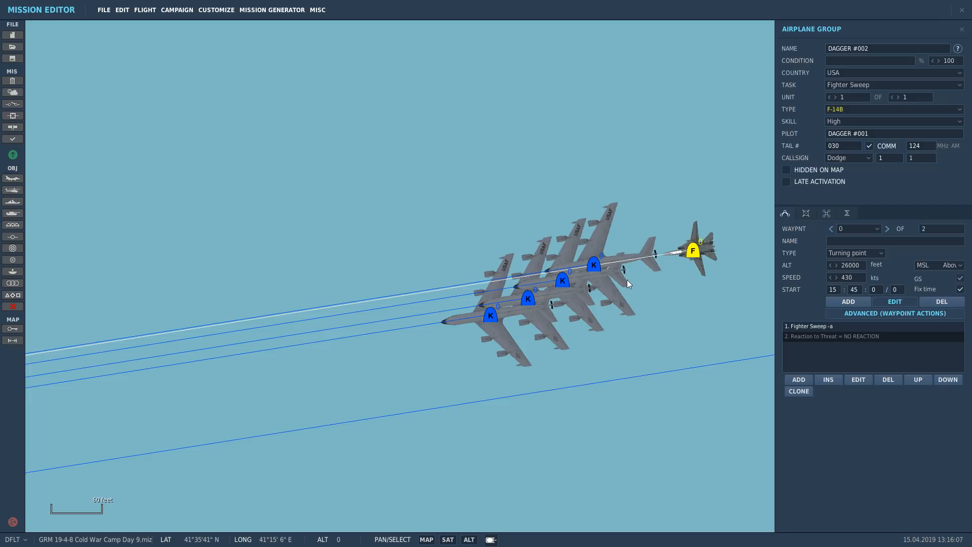
pyautogui.scroll(2, 627, 280)
pyautogui.scroll(-1, 559, 260)
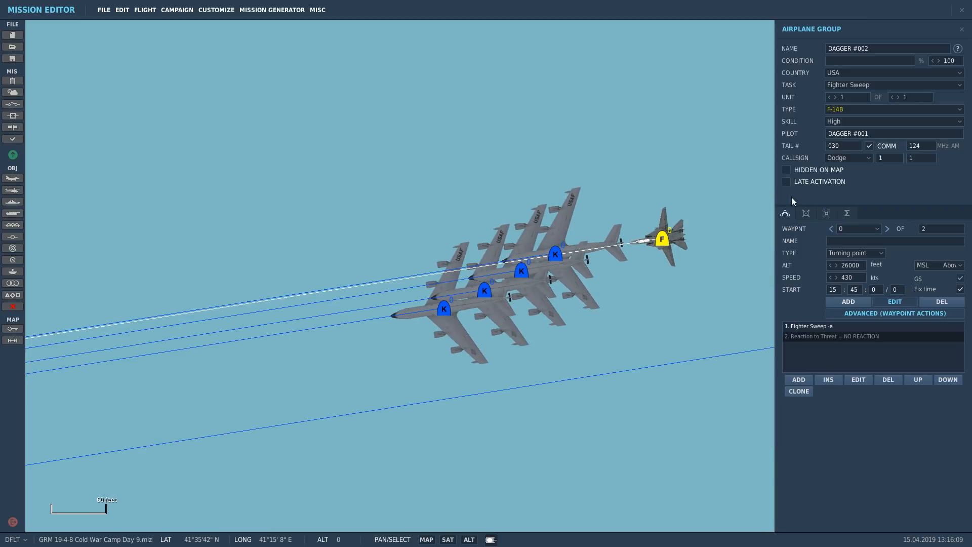
pyautogui.click(807, 213)
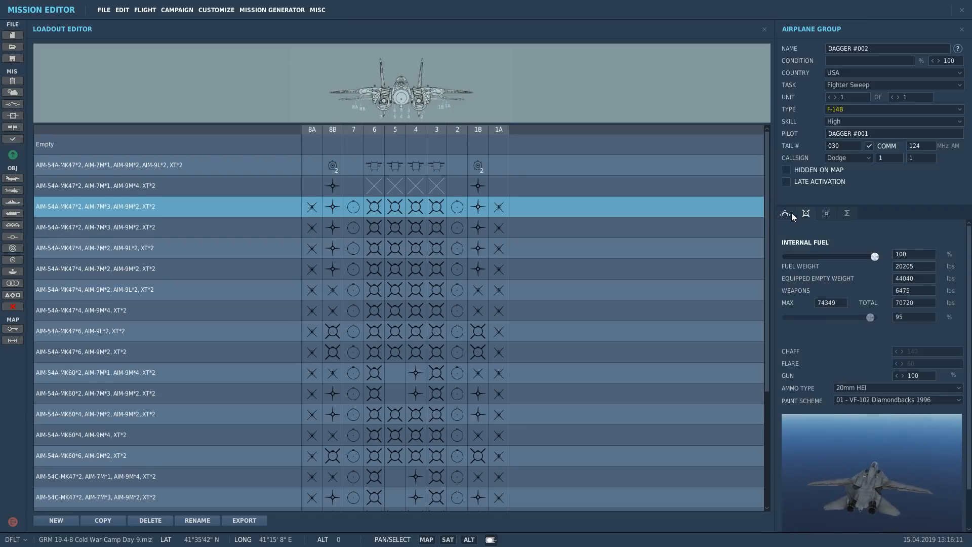
pyautogui.click(786, 212)
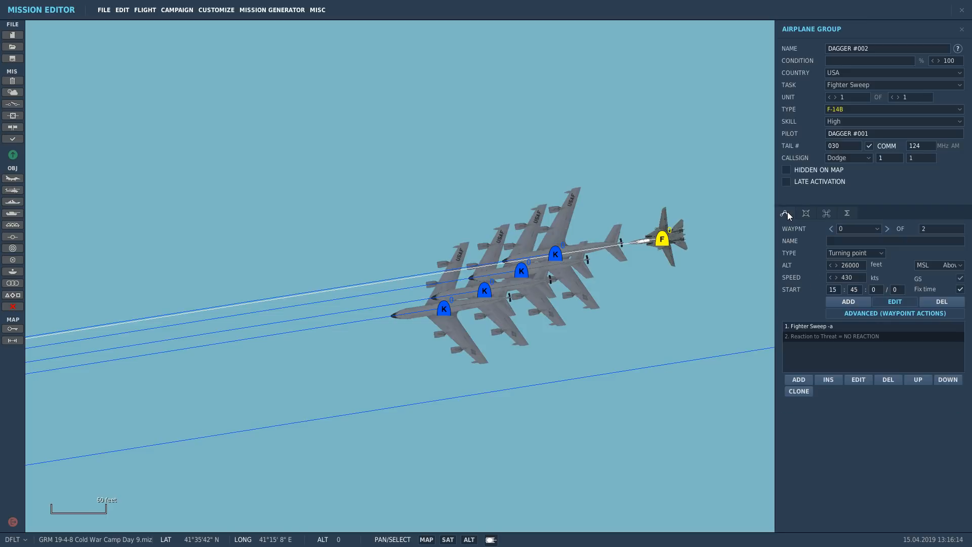
# Step: Add a Set Option action to the F-14B's waypoint 0 with ROE set to WEAPON HOLD, and close the group settings
pyautogui.click(804, 378)
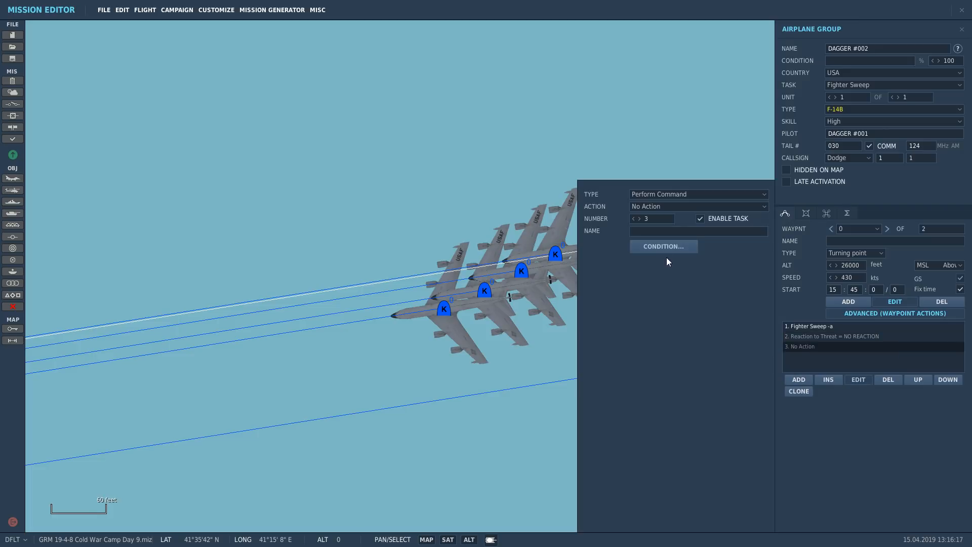
pyautogui.click(646, 197)
pyautogui.click(647, 235)
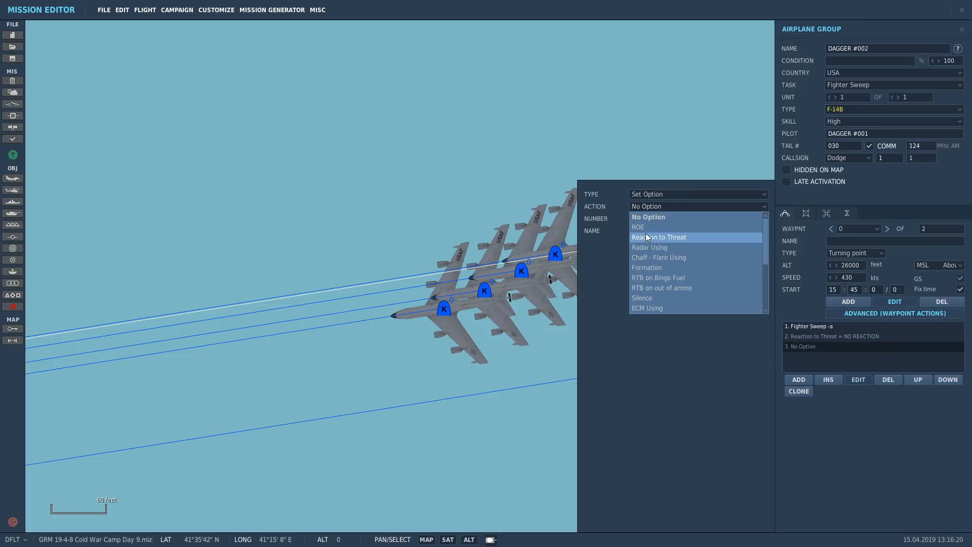
pyautogui.click(644, 229)
pyautogui.click(634, 267)
pyautogui.click(628, 282)
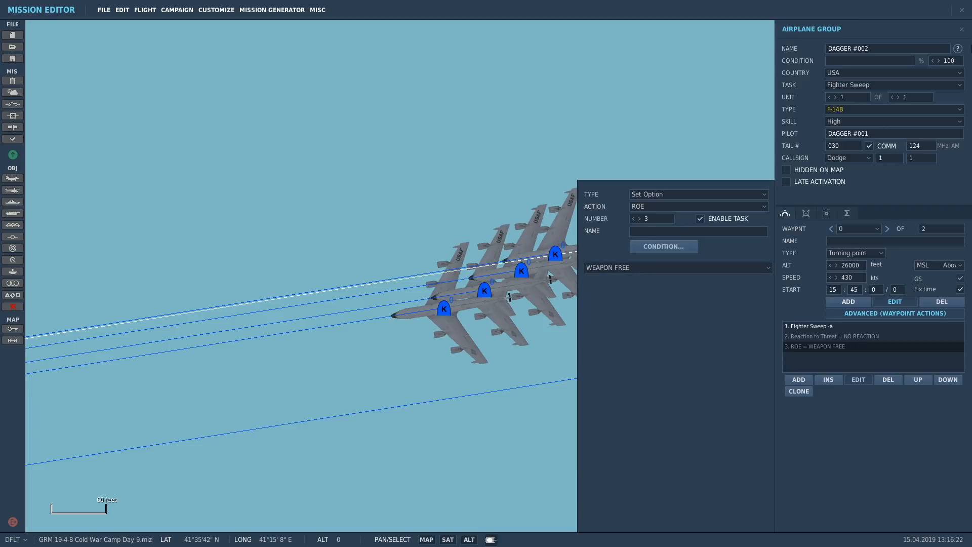
pyautogui.click(647, 265)
pyautogui.click(619, 320)
pyautogui.click(962, 29)
pyautogui.scroll(-10, 618, 226)
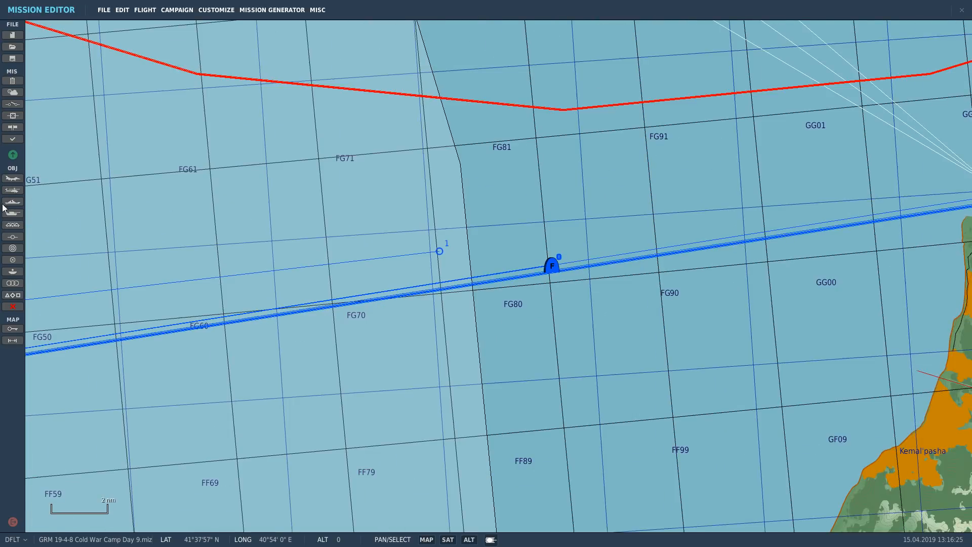
# Step: Start the mission without saving the changes and join as a spectator
pyautogui.click(13, 160)
pyautogui.click(494, 306)
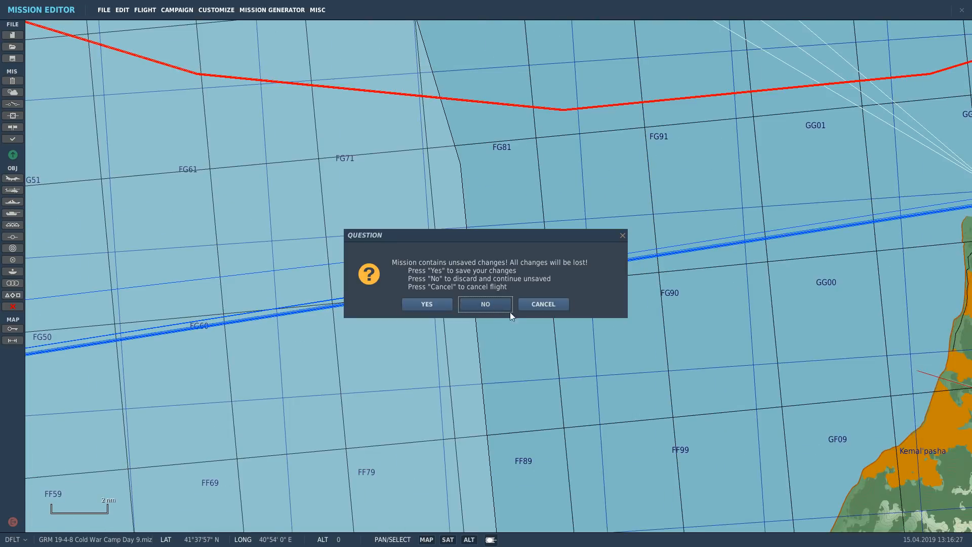
pyautogui.click(795, 456)
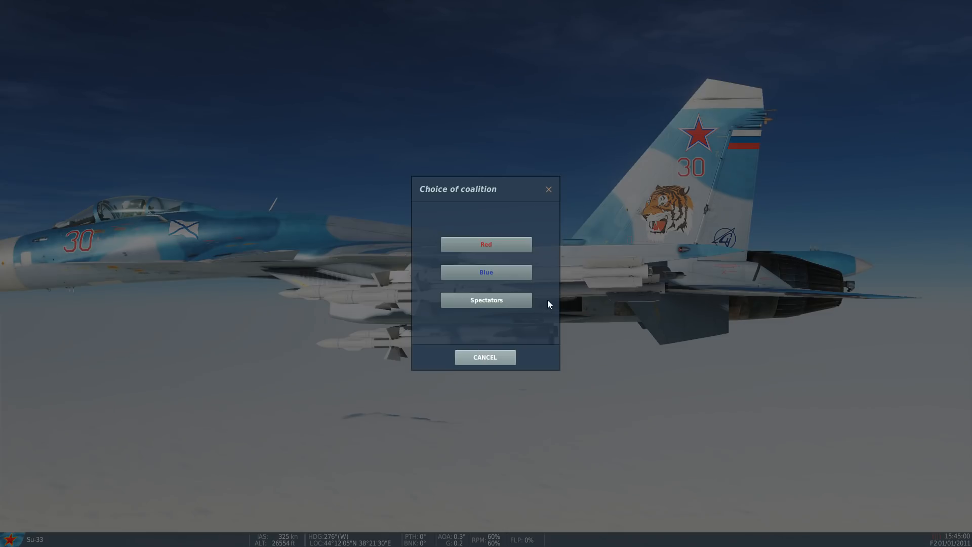
pyautogui.click(495, 305)
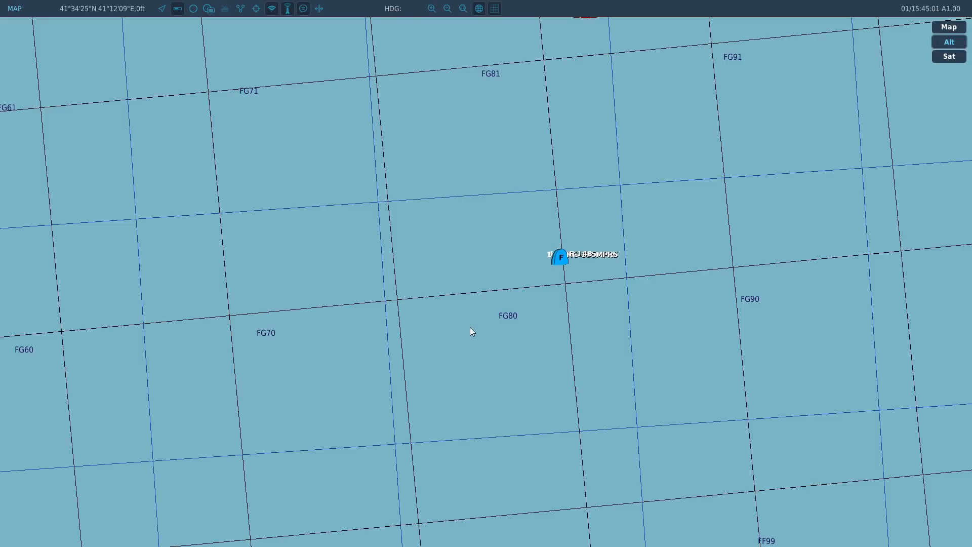
# Step: Select the F-14B on the map and watch its flight with the tankers in external view at accelerated time
pyautogui.scroll(5, 557, 260)
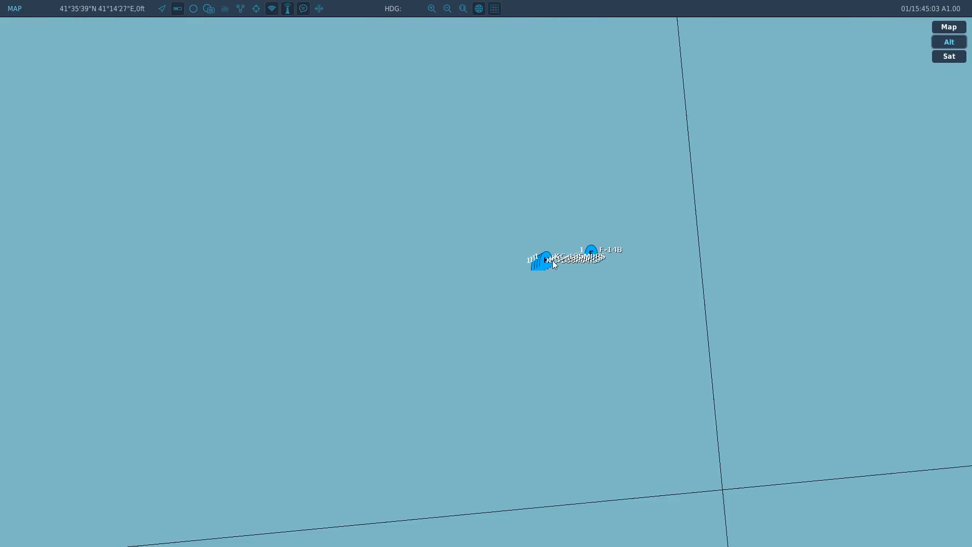
pyautogui.click(573, 261)
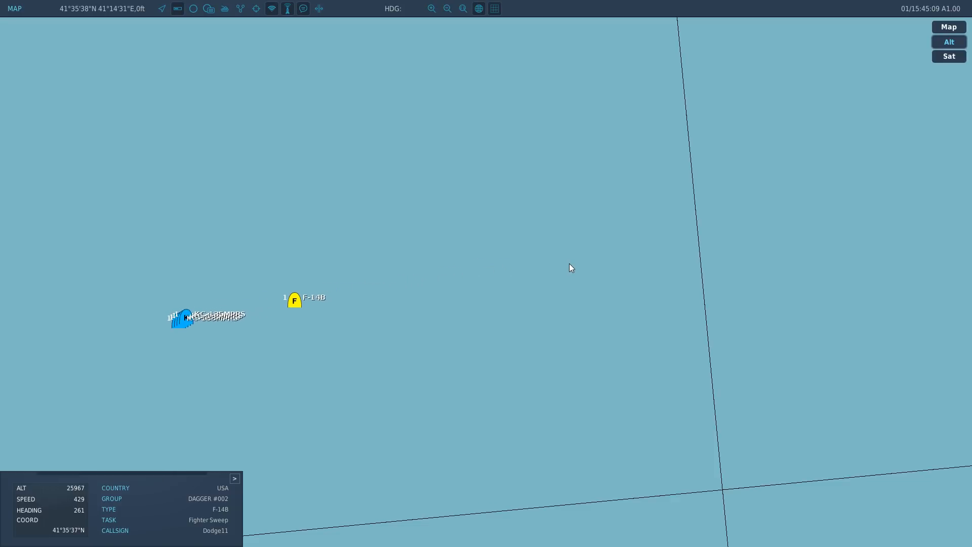
pyautogui.press('F2')
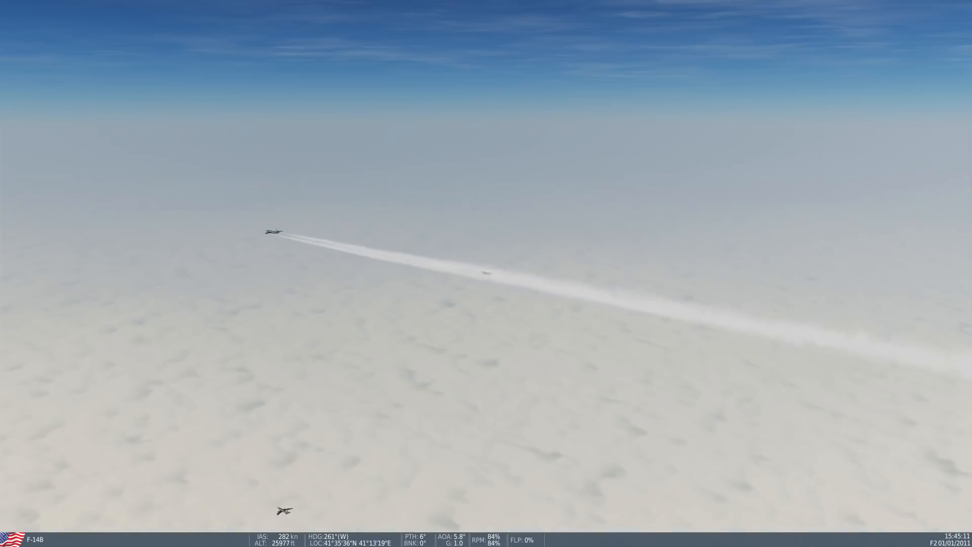
pyautogui.hotkey('ctrl', 'z')
pyautogui.hotkey('ctrl', 'z')
pyautogui.hotkey('ctrl', 'z')
pyautogui.hotkey('ctrl', 'z')
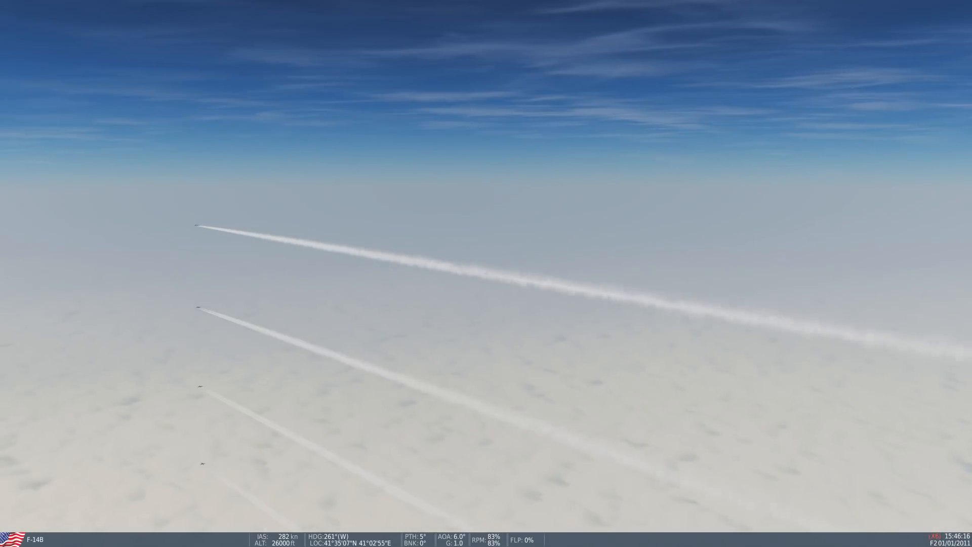
# Step: Monitor the F-14B, the tankers and the approaching Su-33 flights on the theatre map at varying time acceleration
pyautogui.press('F10')
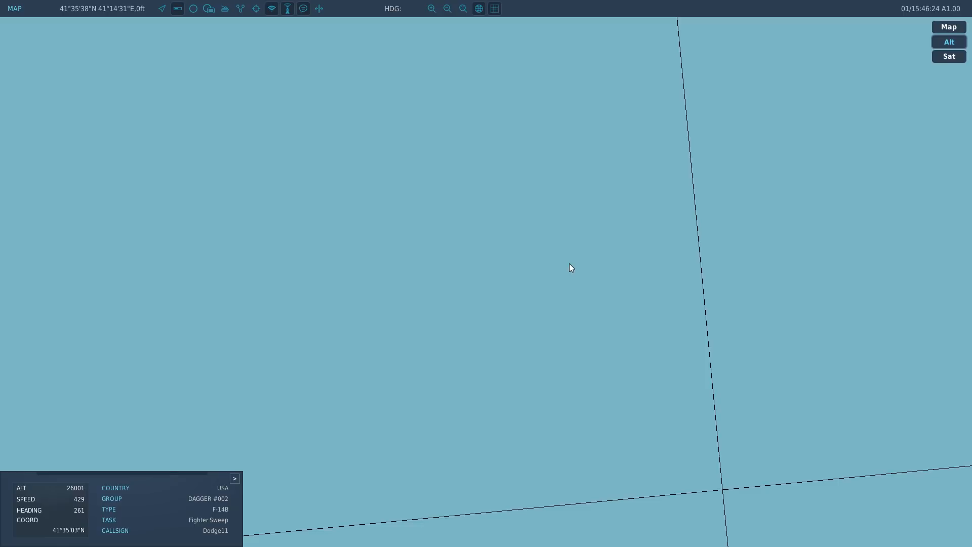
pyautogui.scroll(-5, 501, 271)
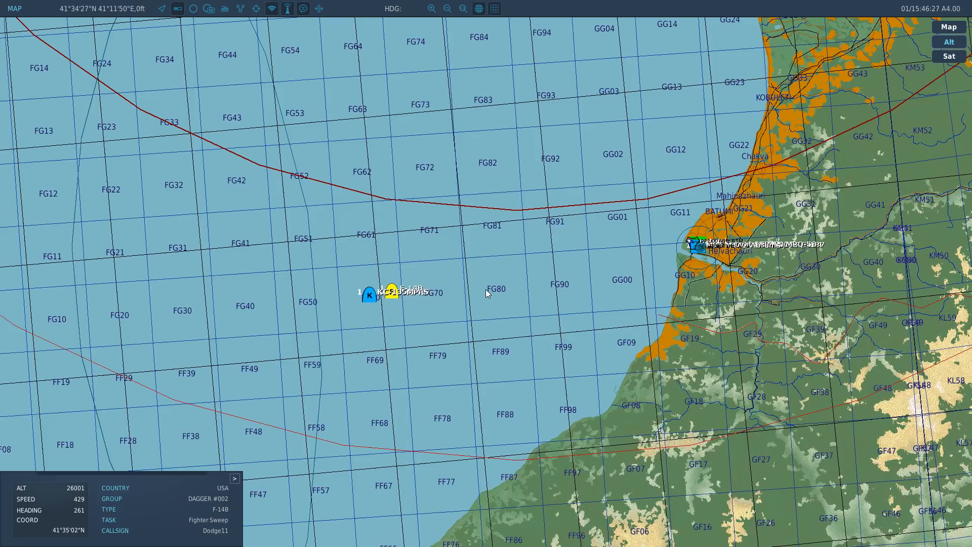
pyautogui.scroll(-4, 485, 290)
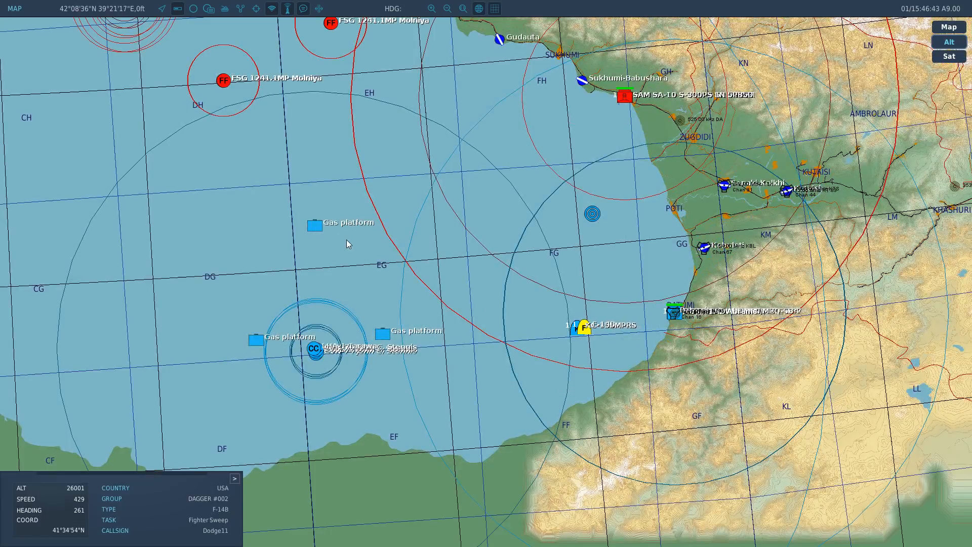
pyautogui.scroll(-3, 354, 251)
pyautogui.scroll(2, 148, 203)
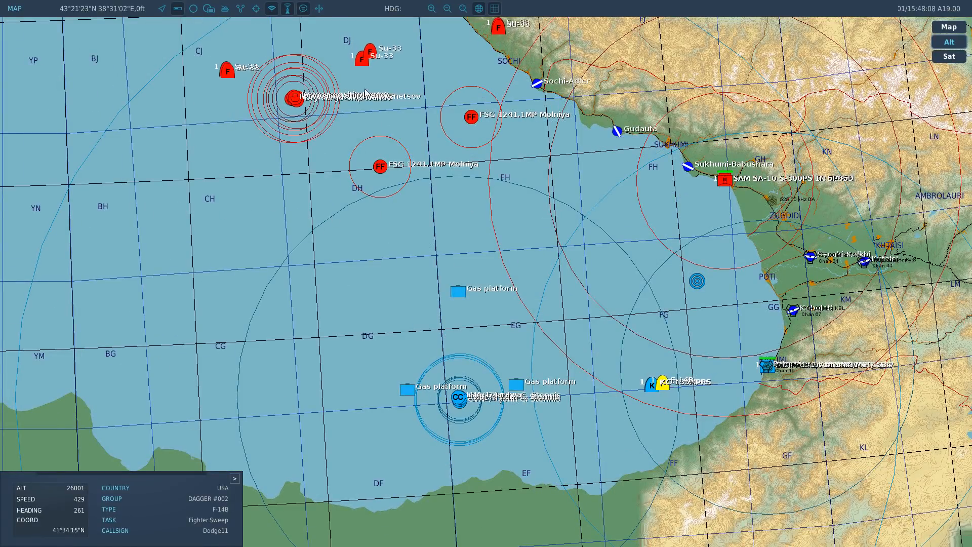
pyautogui.click(361, 61)
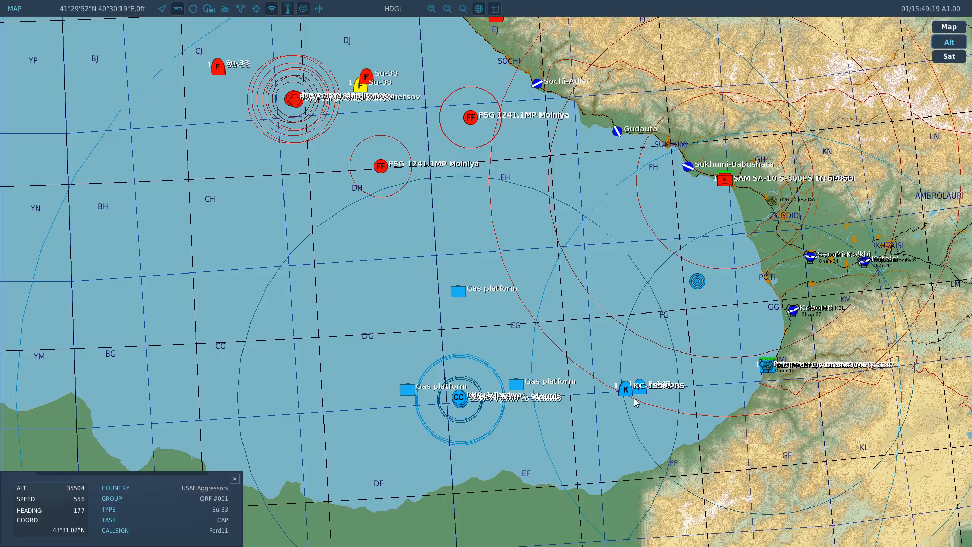
pyautogui.press('F3')
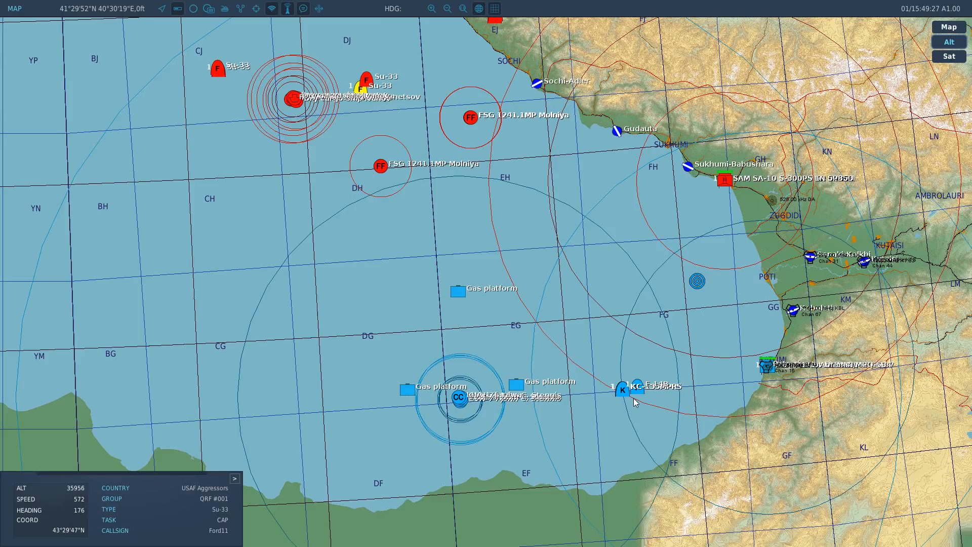
pyautogui.scroll(-2, 499, 347)
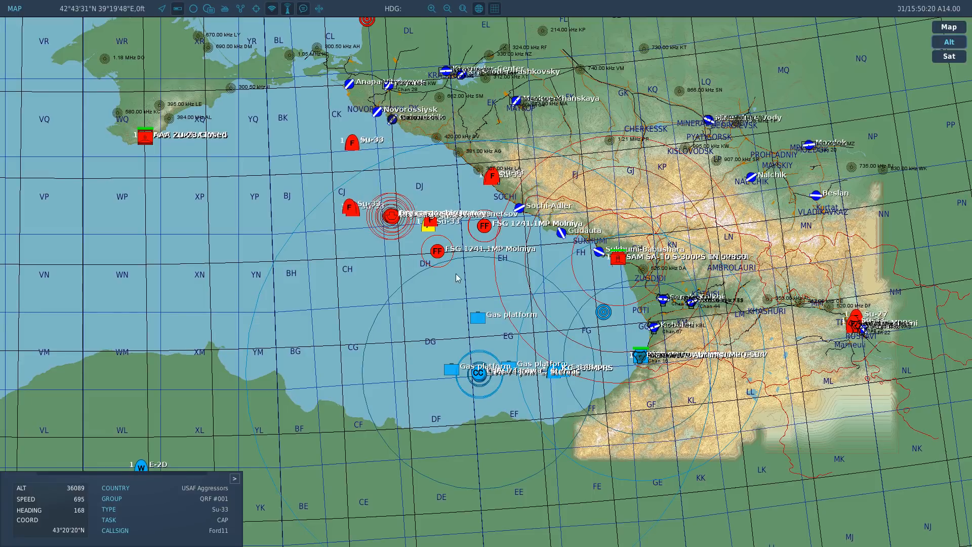
pyautogui.scroll(2, 403, 269)
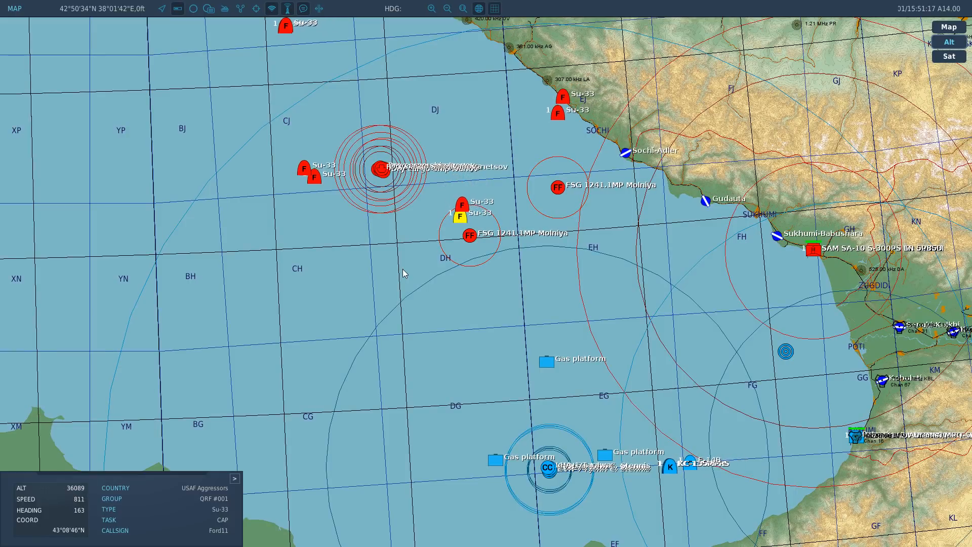
# Step: Quit the running mission and return from the debriefing to the mission editor
pyautogui.press('Escape')
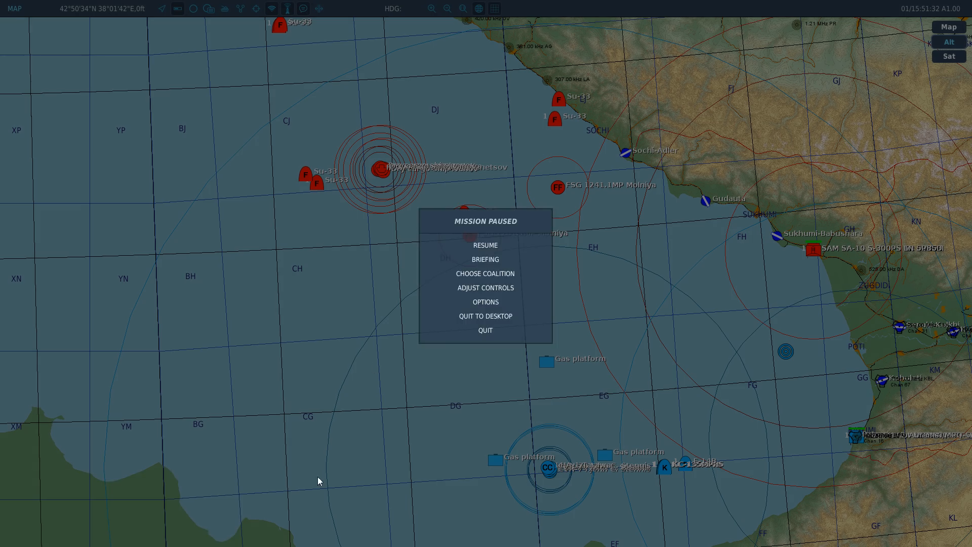
pyautogui.click(489, 327)
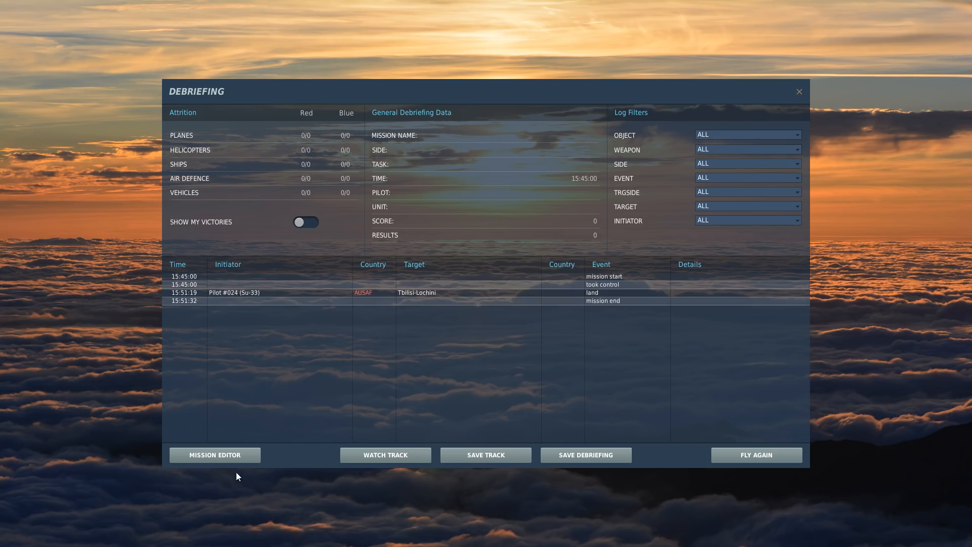
pyautogui.click(235, 455)
# Step: Locate the F-14B behind the KC-135 formation near Batumi and review its group settings and waypoint actions
pyautogui.scroll(-3, 504, 443)
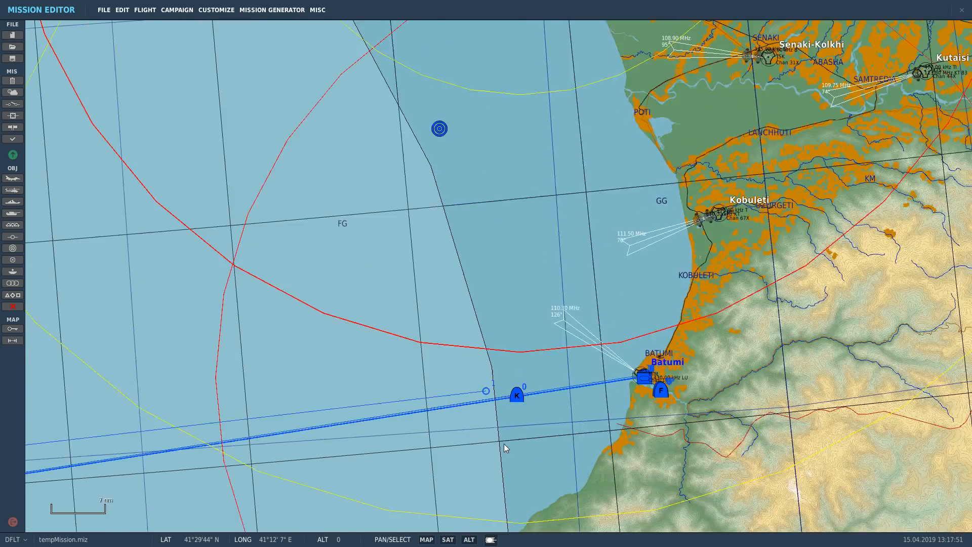
pyautogui.scroll(-3, 503, 444)
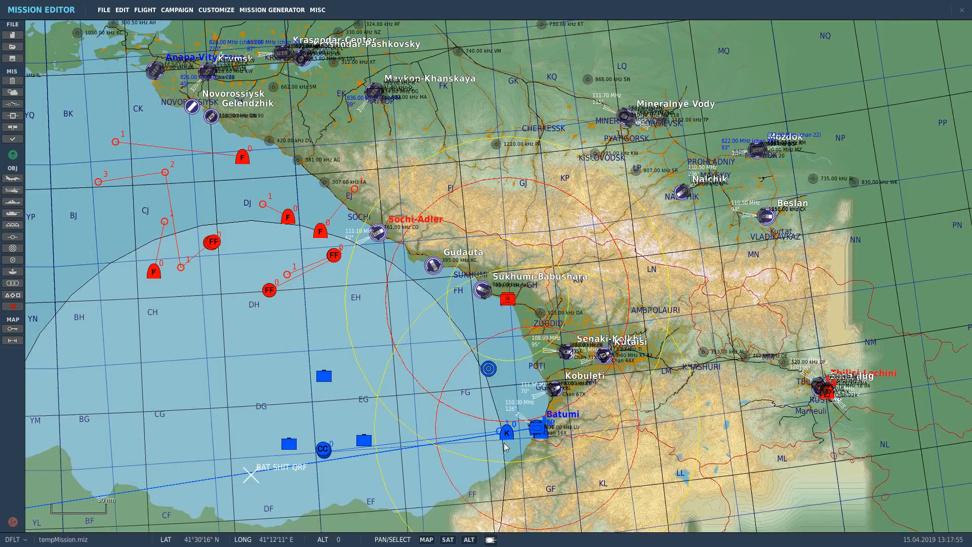
pyautogui.scroll(8, 506, 440)
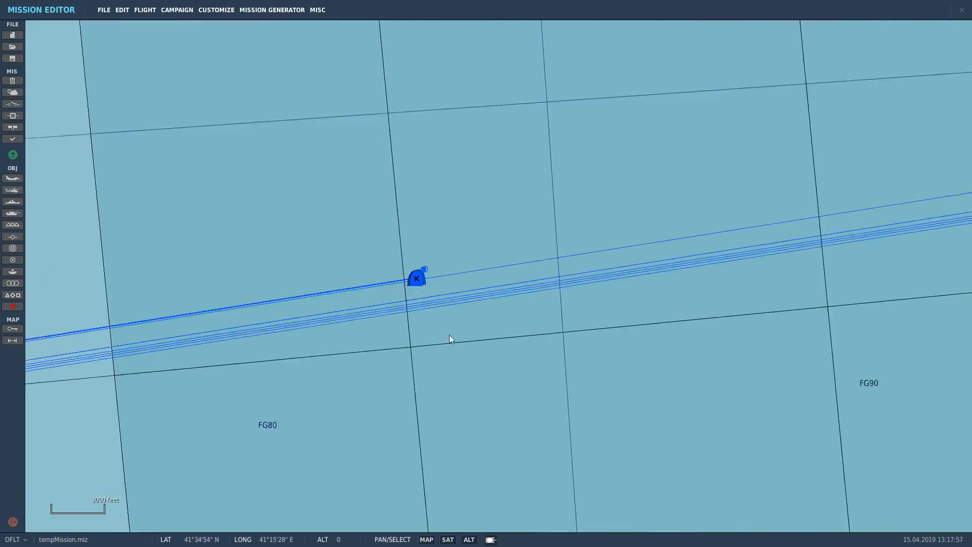
pyautogui.scroll(6, 396, 237)
pyautogui.click(430, 262)
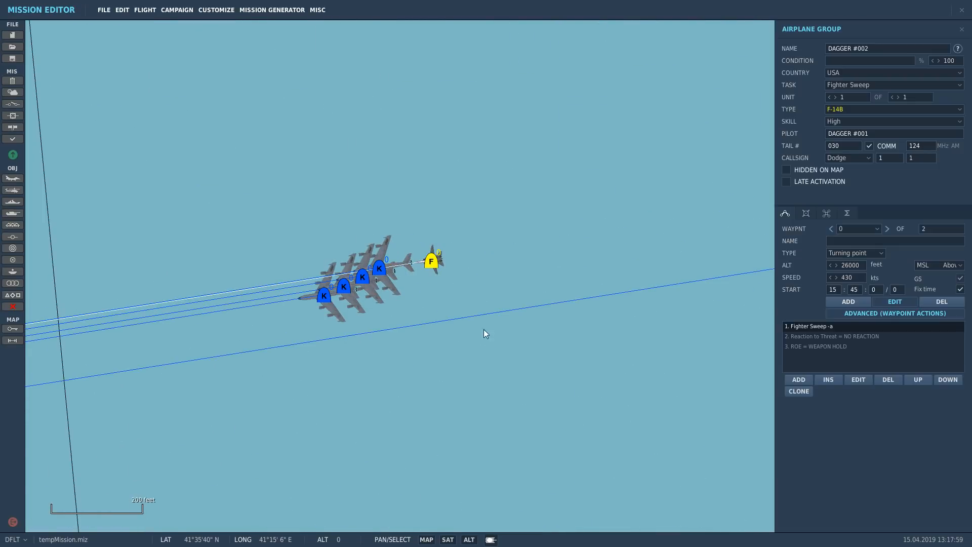
pyautogui.click(585, 382)
pyautogui.scroll(-10, 585, 382)
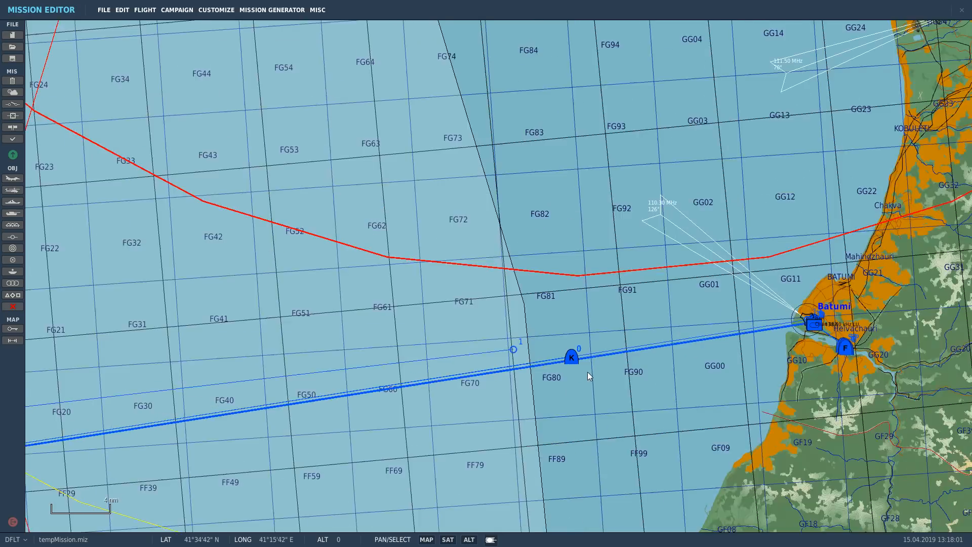
# Step: Move waypoint 1 of QRF #002 southeast off the Gudauta coast and waypoint 1 of QRF #001 south into grid DH
pyautogui.scroll(-6, 588, 374)
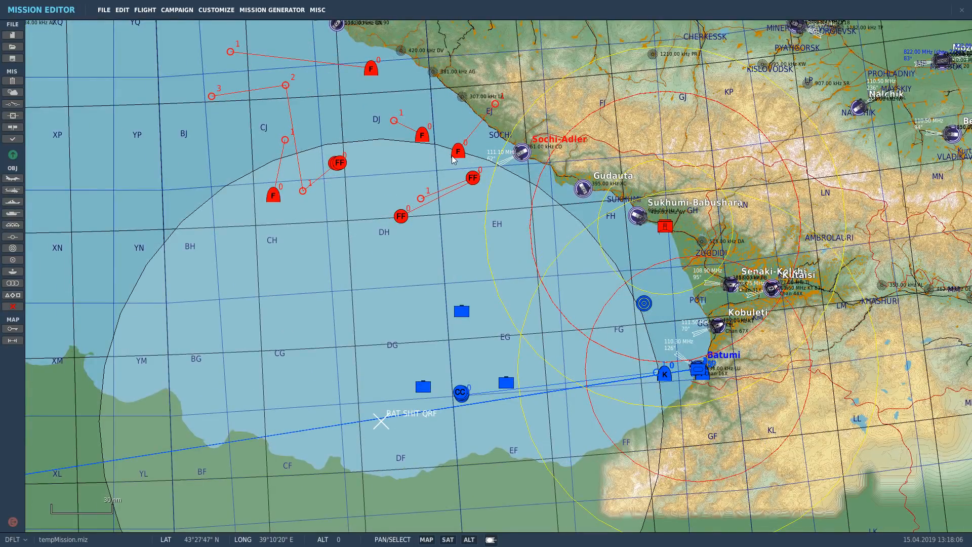
pyautogui.moveTo(500, 107); pyautogui.dragTo(506, 131)
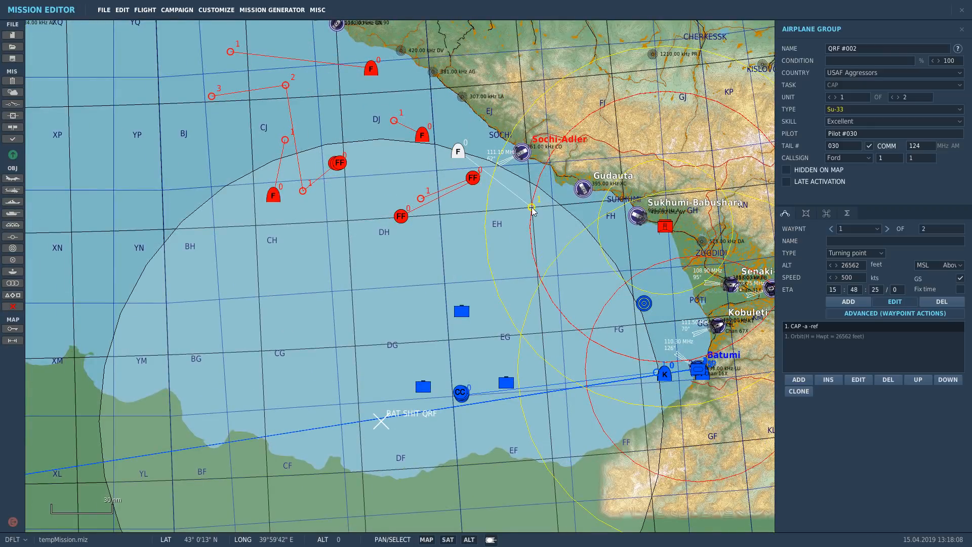
pyautogui.moveTo(394, 121); pyautogui.dragTo(382, 230)
# Step: Move waypoint 1 of the QRF group farther west towards Crimea and waypoint 1 of QRF #003 southwest between grids BH and CH
pyautogui.scroll(-3, 382, 229)
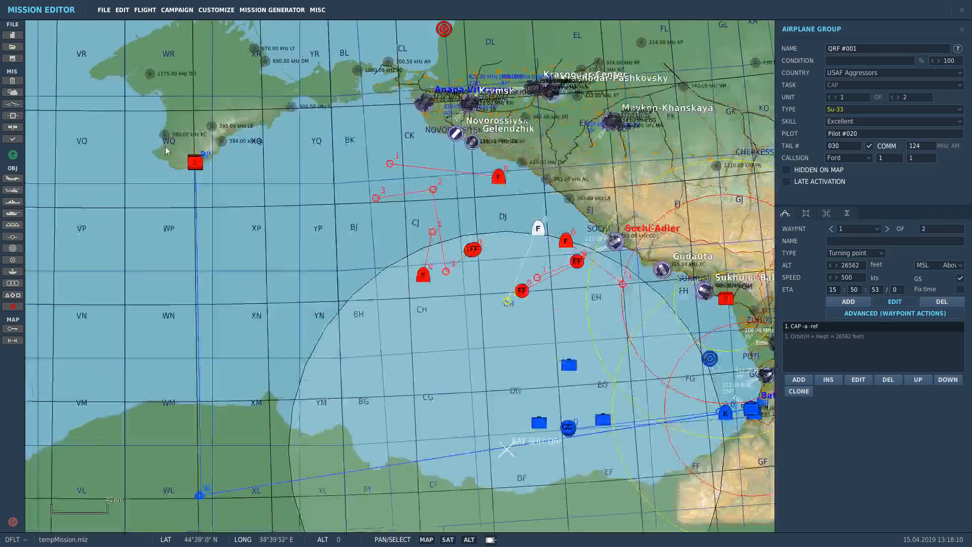
pyautogui.scroll(4, 167, 148)
pyautogui.moveTo(468, 170); pyautogui.dragTo(431, 172)
pyautogui.scroll(-2, 501, 164)
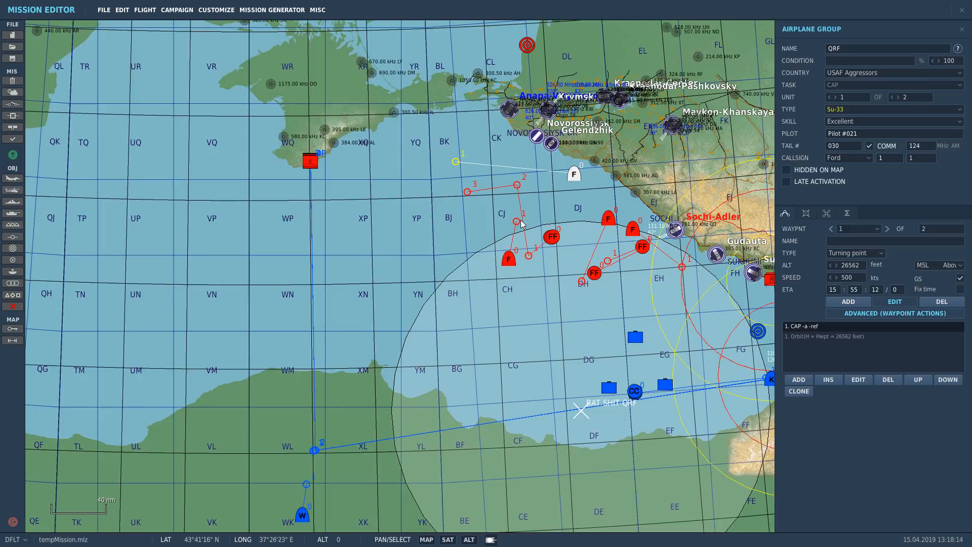
pyautogui.moveTo(522, 222); pyautogui.dragTo(479, 294)
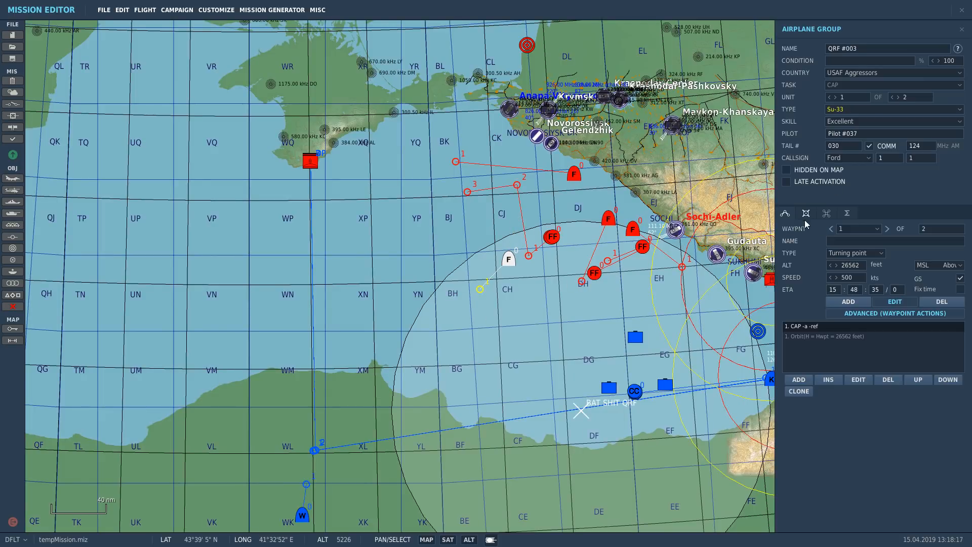
# Step: Add a ROE option set to Return Fire to the starting waypoint of Su-33 group QRF #003
pyautogui.click(832, 230)
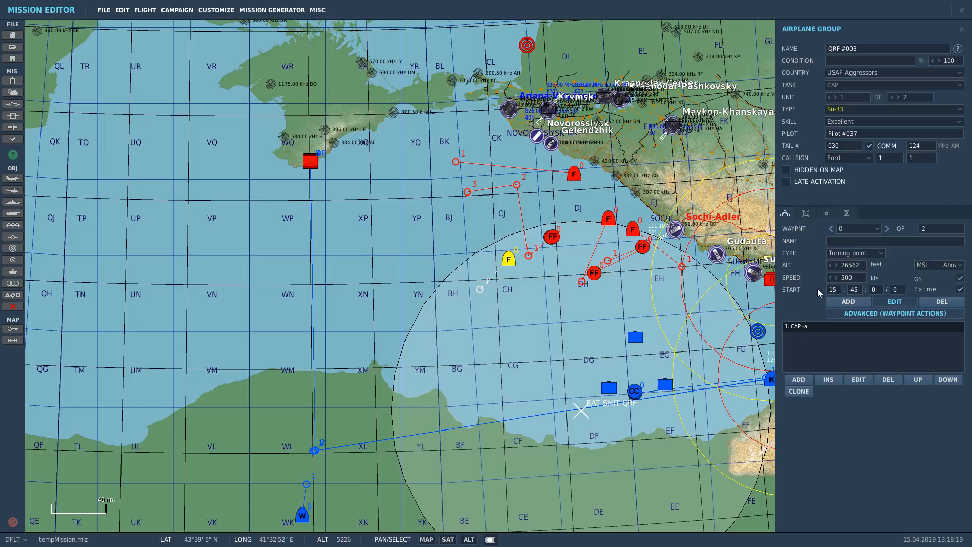
pyautogui.click(796, 381)
pyautogui.click(645, 195)
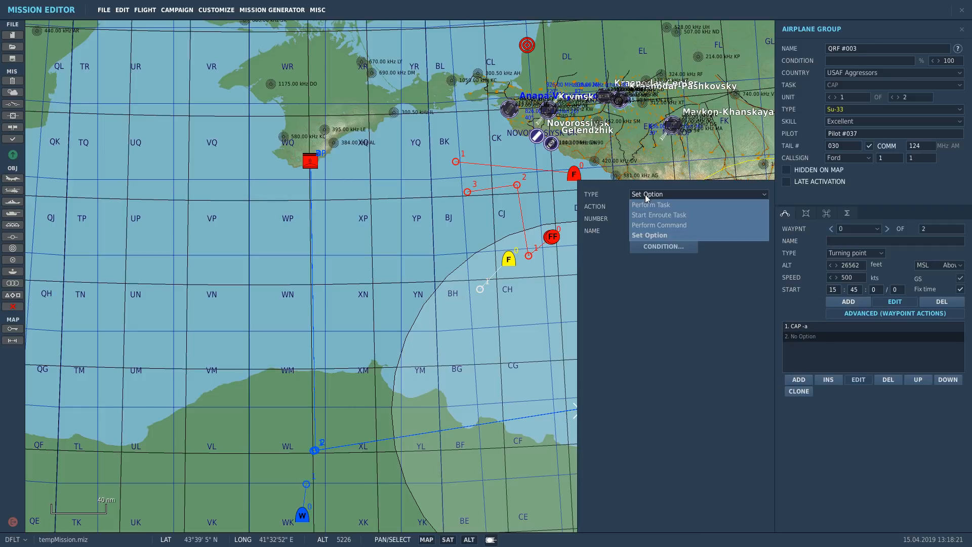
pyautogui.click(656, 235)
pyautogui.click(652, 208)
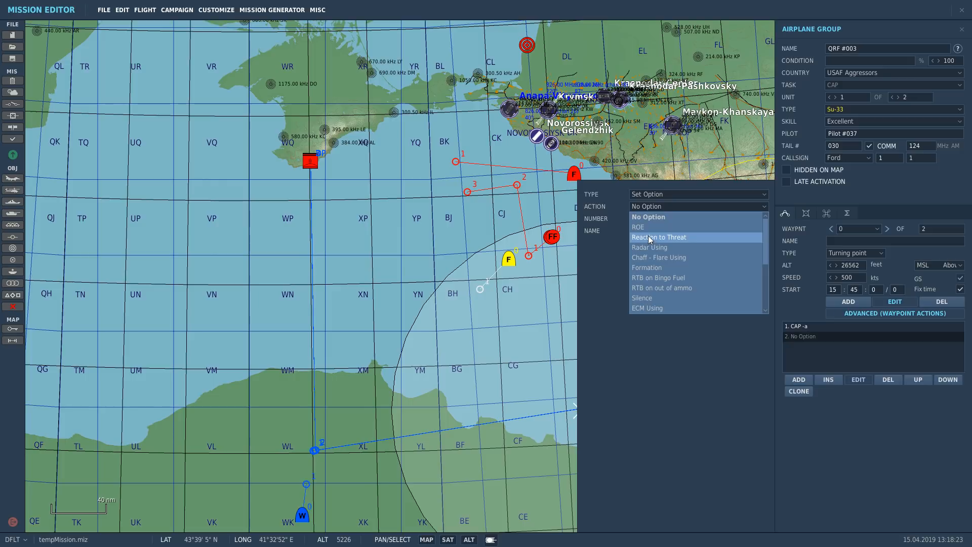
pyautogui.click(648, 235)
pyautogui.click(625, 268)
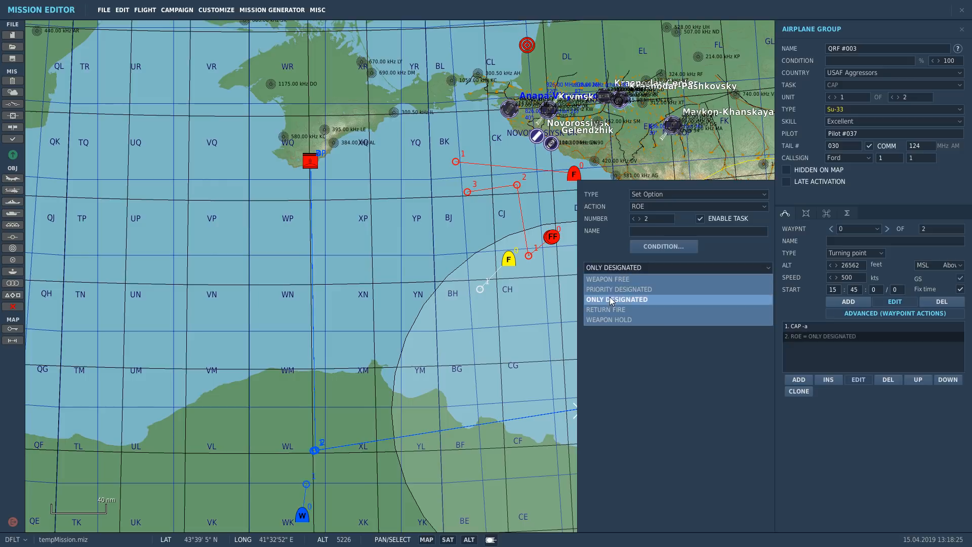
pyautogui.click(607, 310)
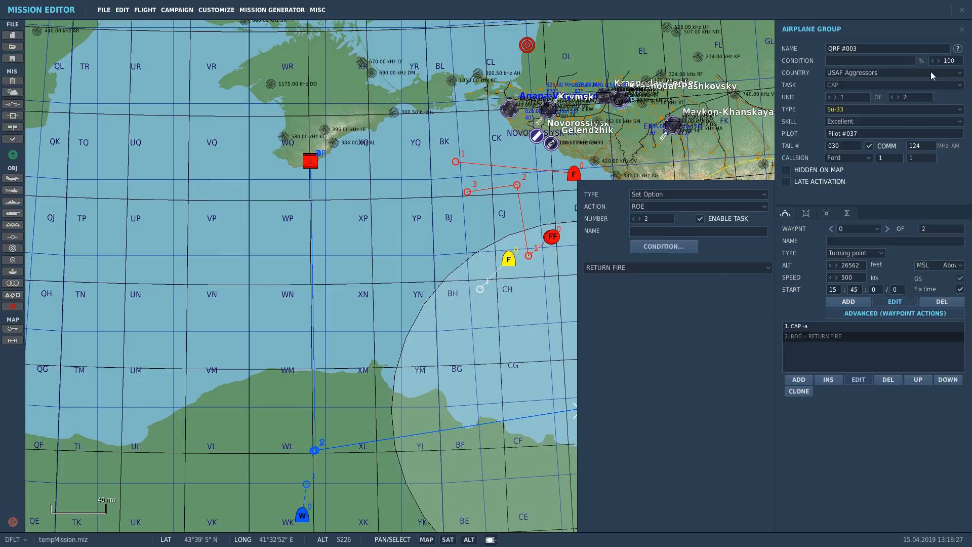
pyautogui.click(963, 31)
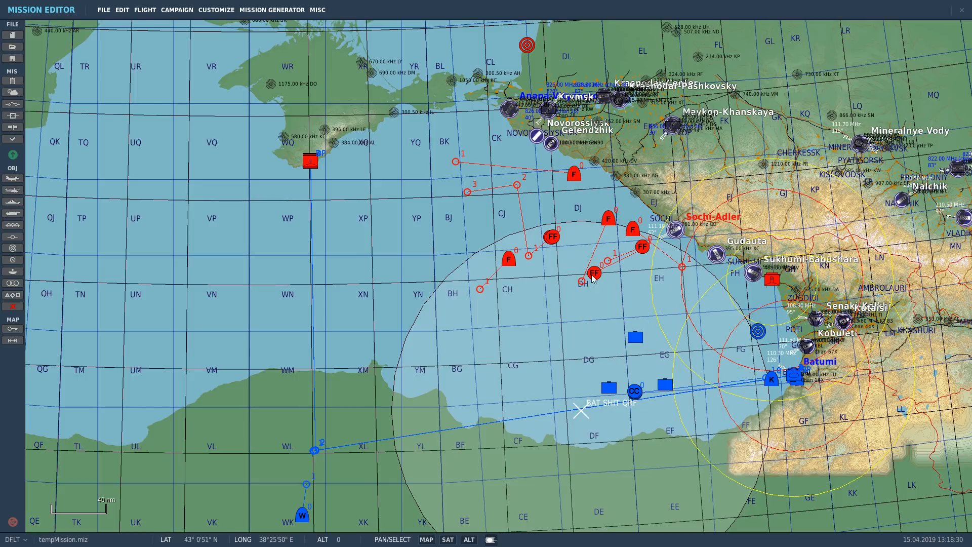
# Step: Give Su-33 group QRF #001 a ROE option of Return Fire at waypoint 0
pyautogui.click(608, 221)
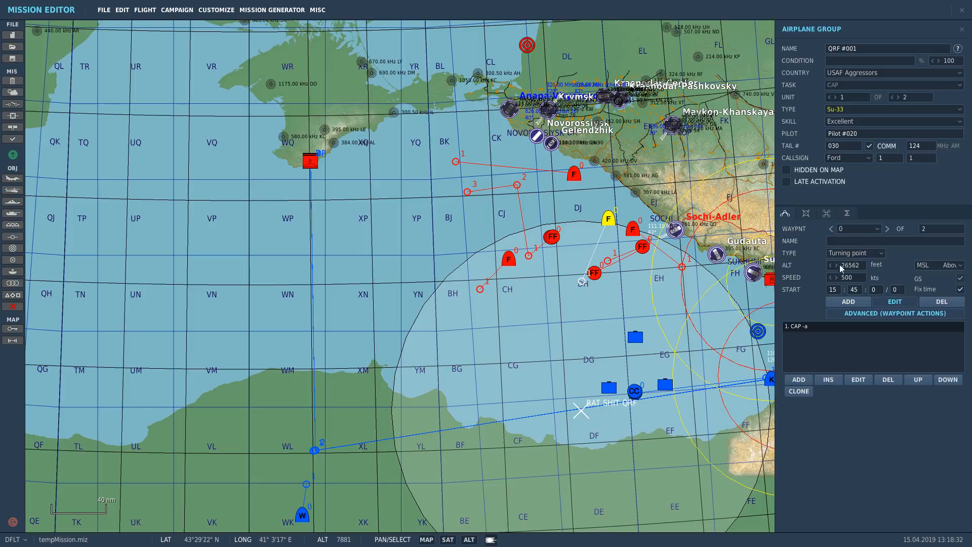
pyautogui.click(800, 380)
pyautogui.click(649, 194)
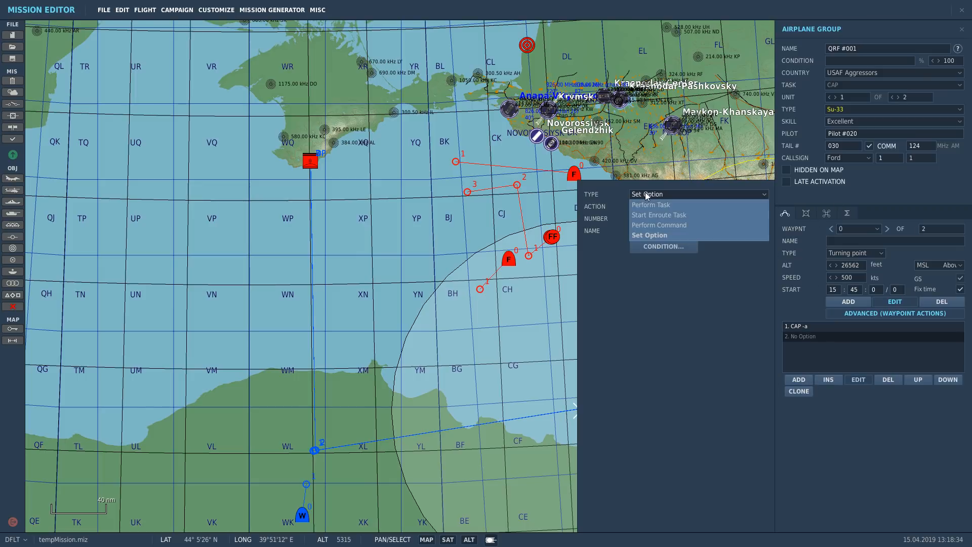
pyautogui.click(649, 234)
pyautogui.click(649, 208)
pyautogui.click(643, 229)
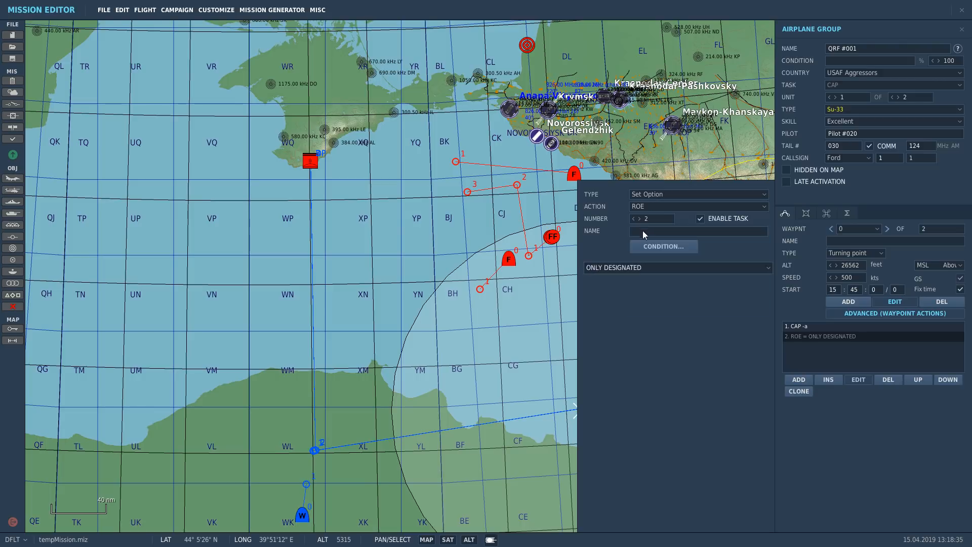
pyautogui.click(631, 269)
pyautogui.click(607, 282)
pyautogui.click(608, 270)
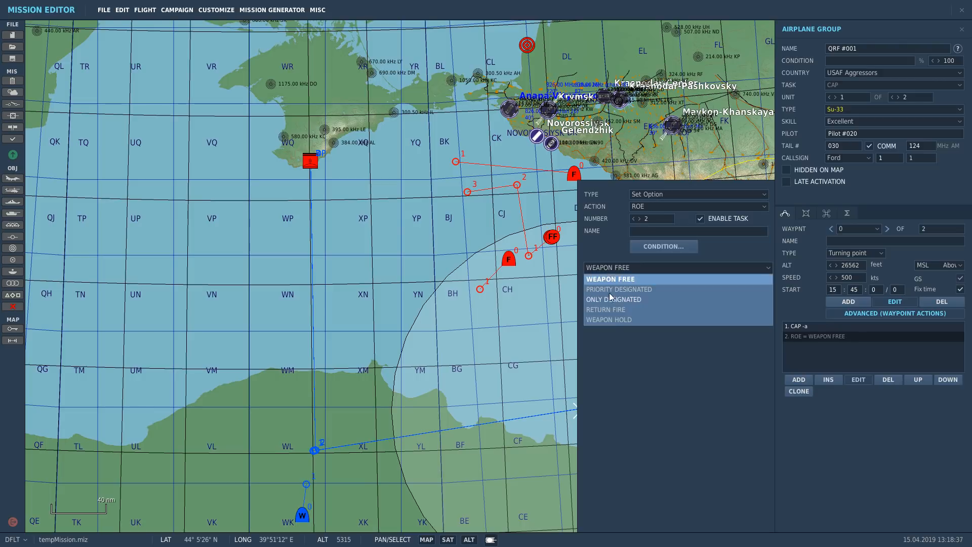
pyautogui.click(609, 312)
pyautogui.click(566, 277)
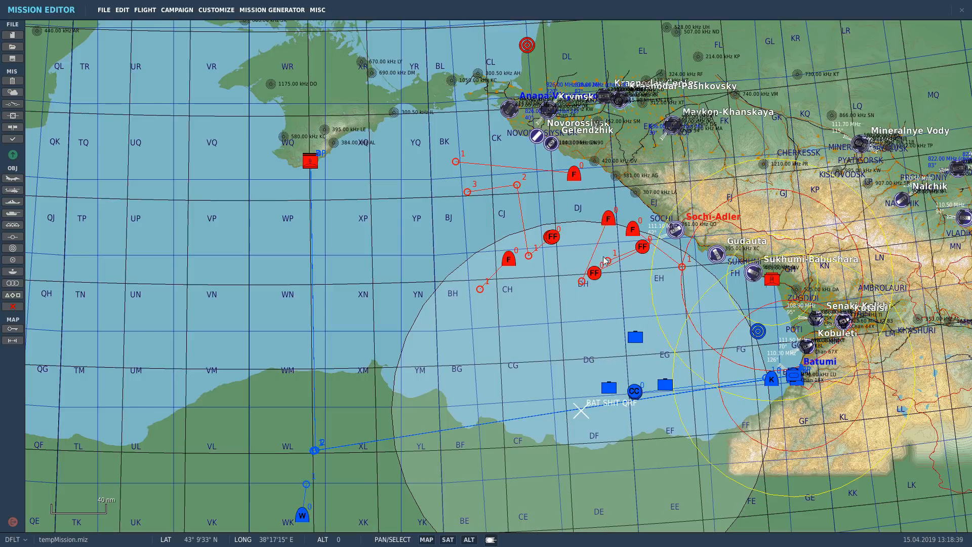
# Step: Add a ROE option to waypoint 0 of QRF #002, matching the rule used by the other QRF flights
pyautogui.click(640, 234)
pyautogui.click(799, 381)
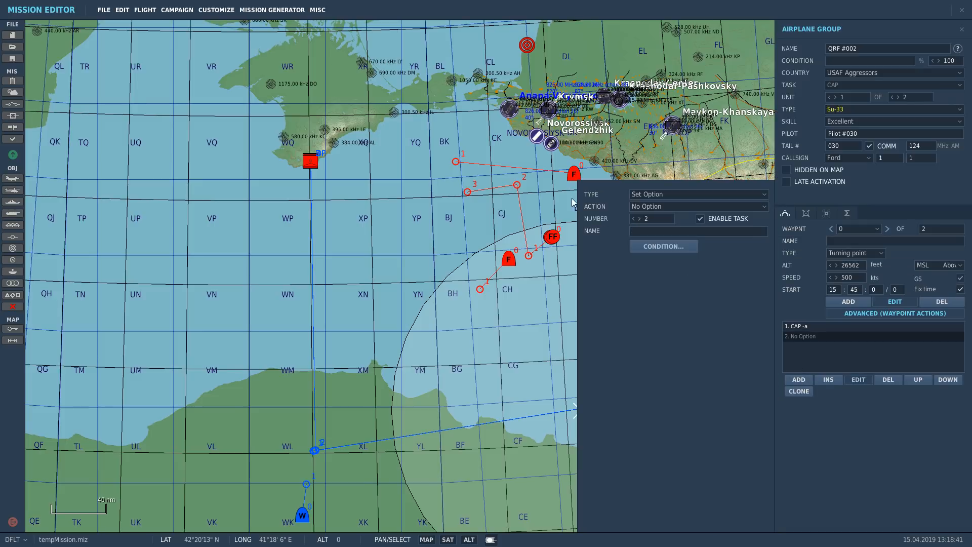
pyautogui.click(638, 207)
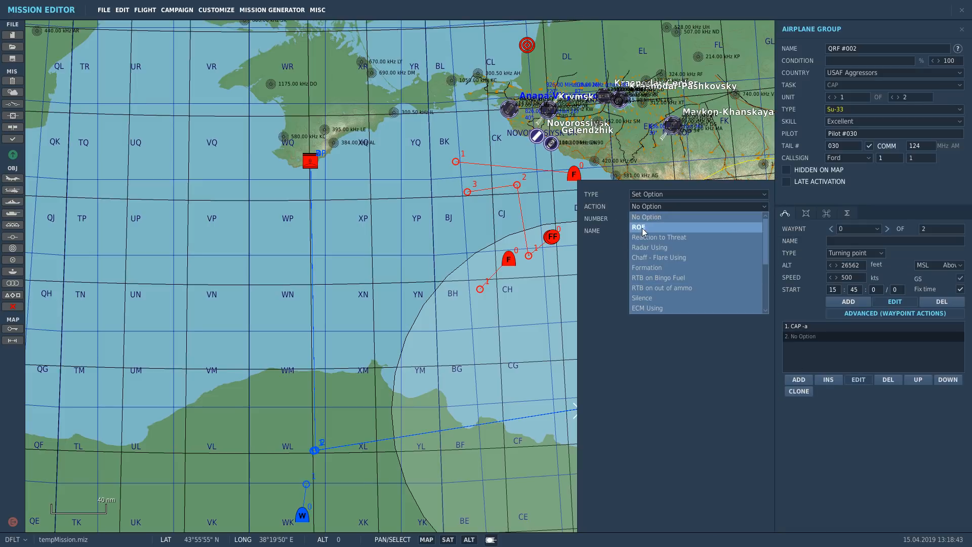
pyautogui.click(638, 218)
pyautogui.click(640, 273)
pyautogui.click(616, 318)
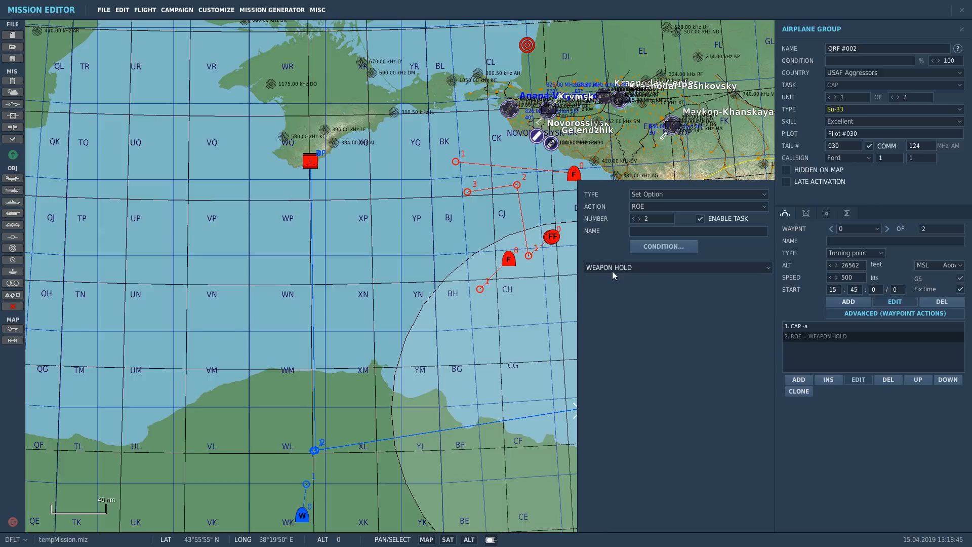
pyautogui.click(612, 270)
pyautogui.click(613, 304)
# Step: Add a ROE option of Return Fire to waypoint 0 of the northernmost Su-33 group, QRF
pyautogui.click(576, 174)
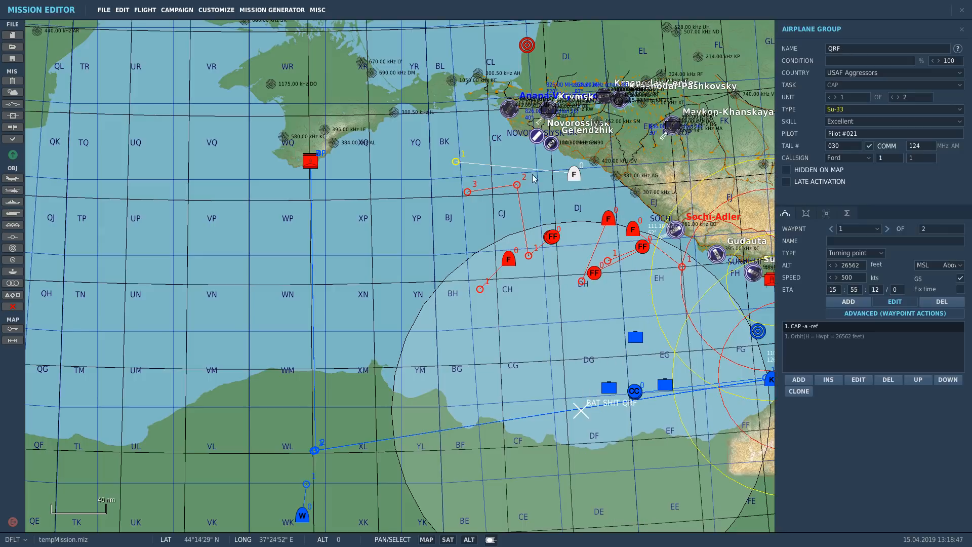
pyautogui.click(798, 380)
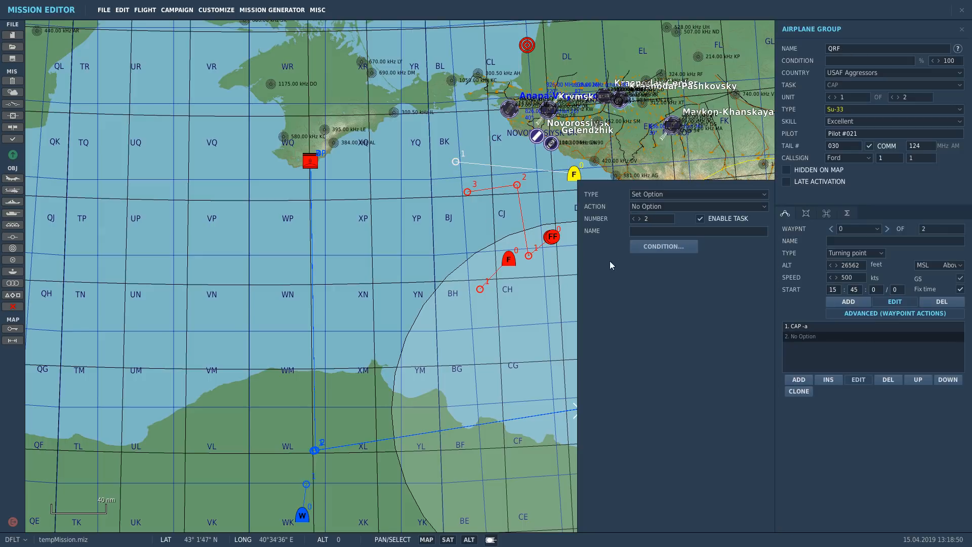
pyautogui.click(631, 195)
pyautogui.click(638, 195)
pyautogui.click(650, 194)
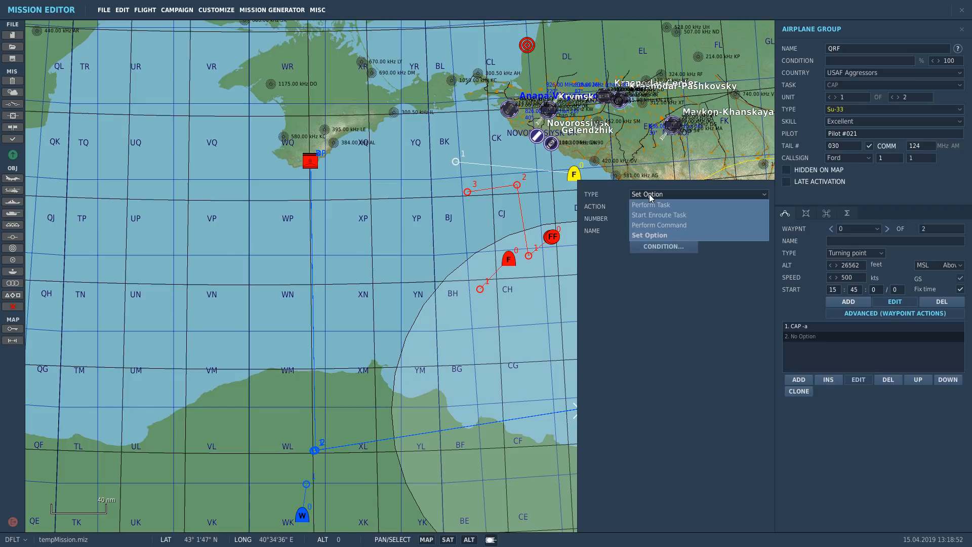
pyautogui.click(641, 235)
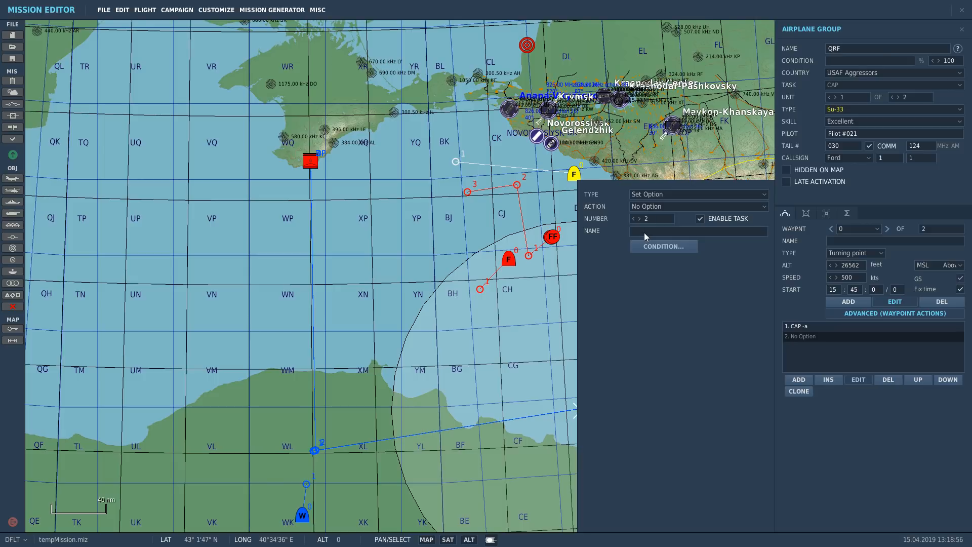
pyautogui.click(647, 208)
pyautogui.click(639, 227)
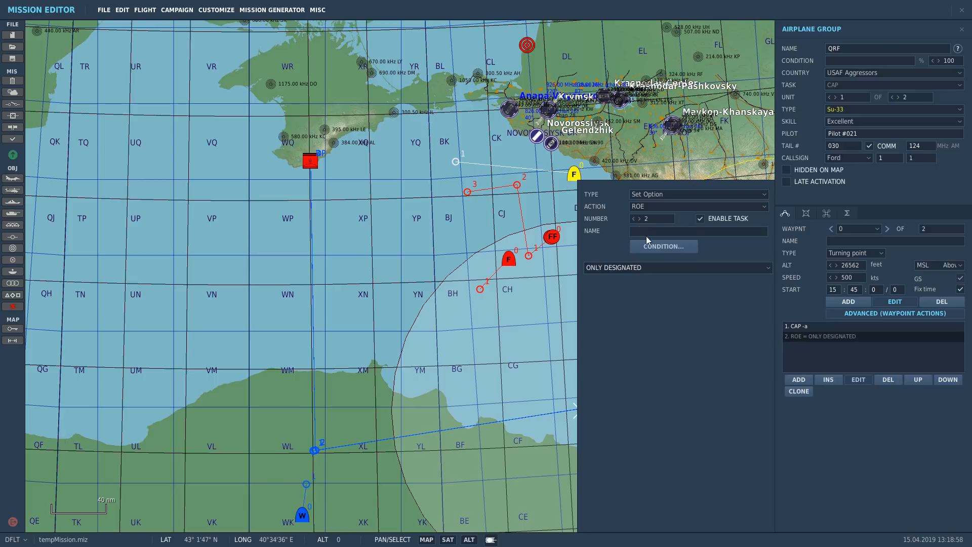
pyautogui.click(634, 268)
pyautogui.click(619, 311)
pyautogui.click(962, 29)
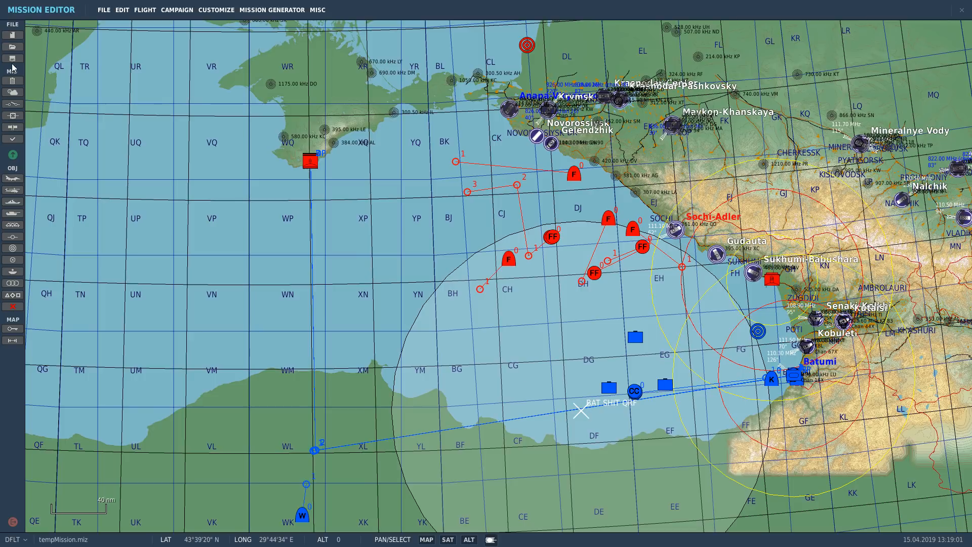
# Step: Save the mission over the existing file GRM 19-4-8 Cold War Camp Day 9.miz
pyautogui.hotkey('ctrl', 's')
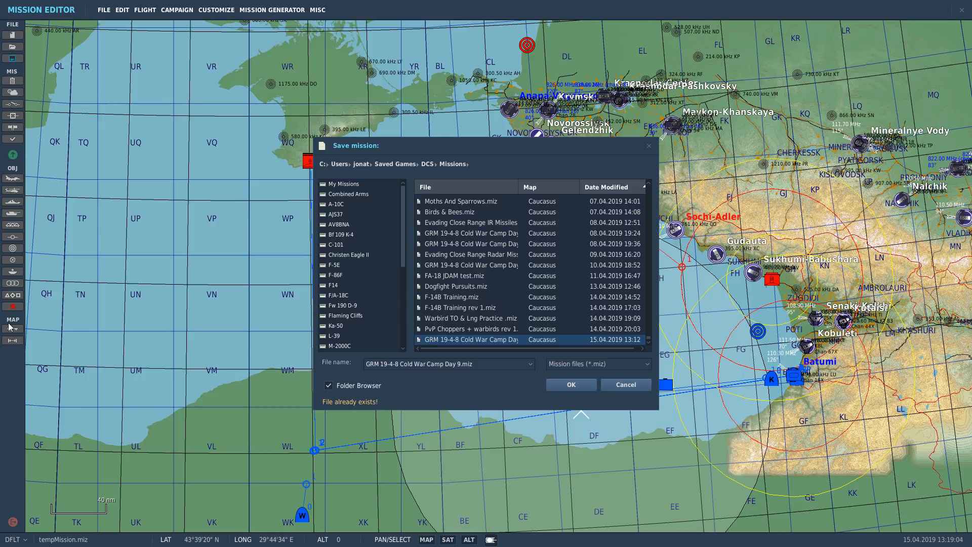
pyautogui.click(572, 385)
pyautogui.click(458, 299)
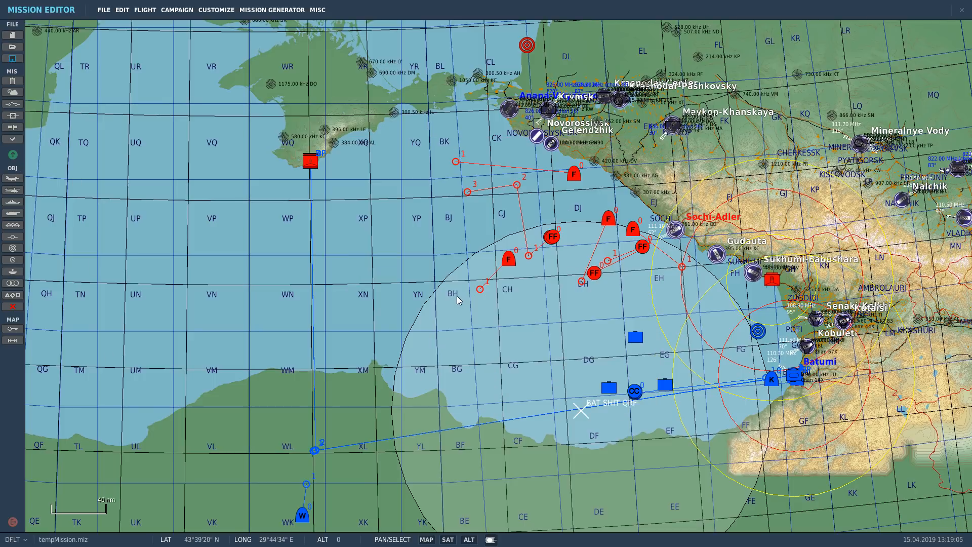
# Step: Measure from QRF's waypoint 1 to the Crimean red unit, and extend waypoint 1 of all four QRF groups farther outward
pyautogui.click(14, 341)
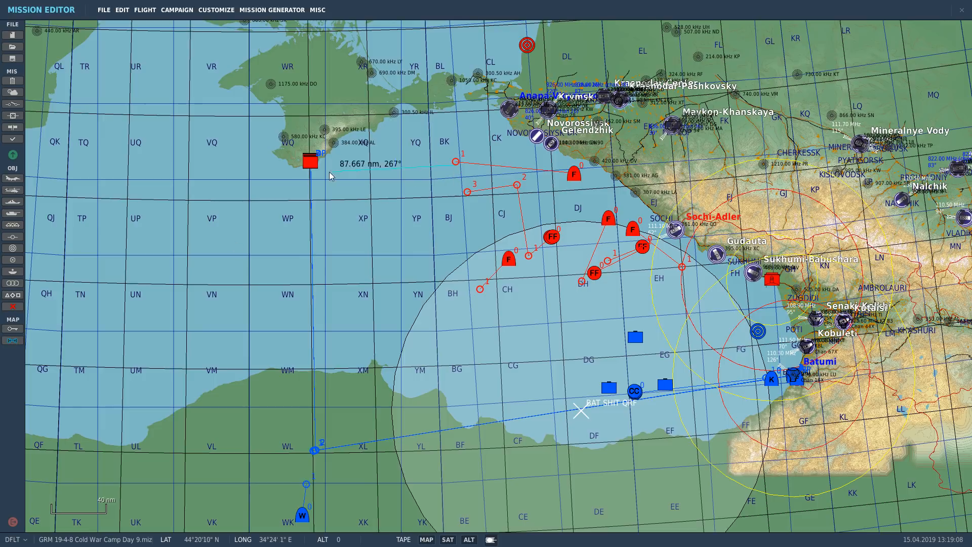
pyautogui.moveTo(329, 172); pyautogui.dragTo(317, 166)
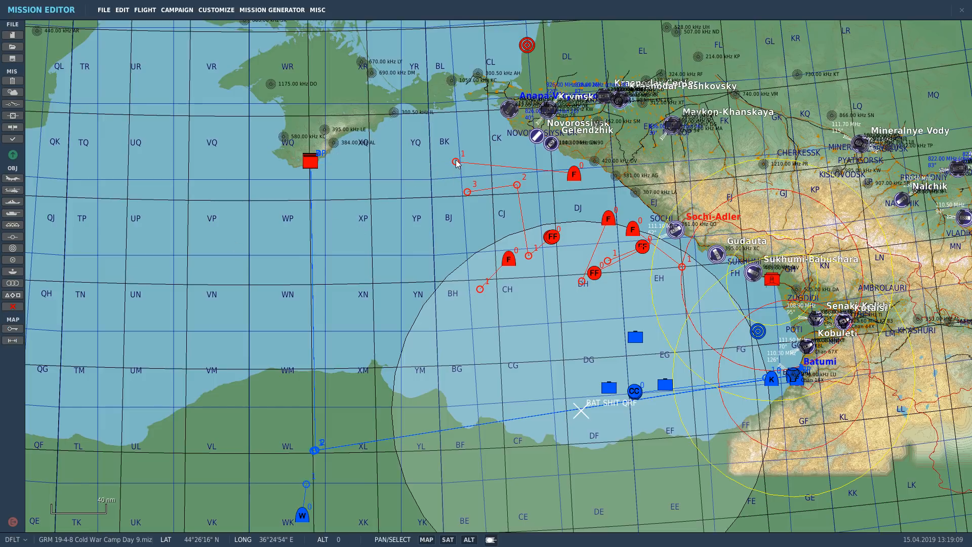
pyautogui.moveTo(457, 162); pyautogui.dragTo(439, 165)
pyautogui.moveTo(479, 289); pyautogui.dragTo(462, 306)
pyautogui.moveTo(582, 281); pyautogui.dragTo(587, 290)
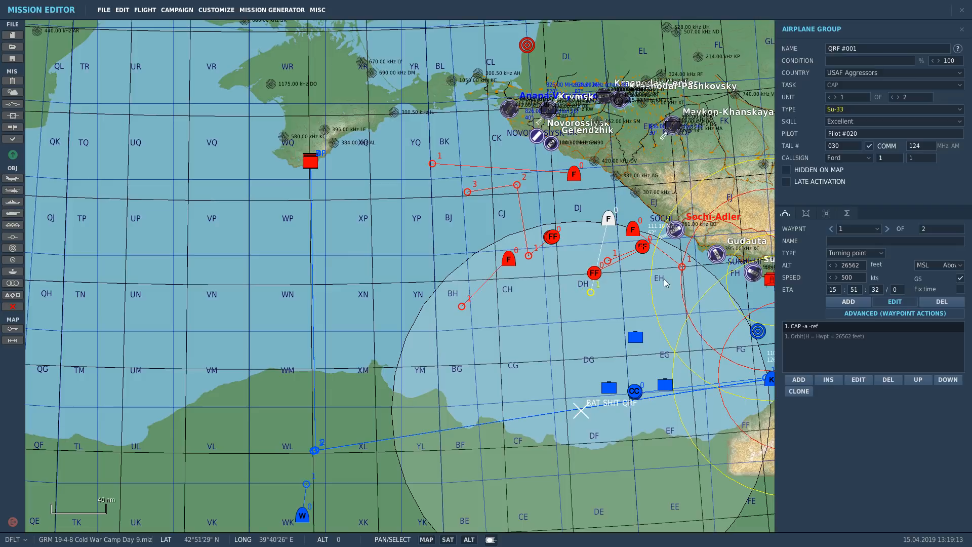
pyautogui.moveTo(683, 269); pyautogui.dragTo(693, 278)
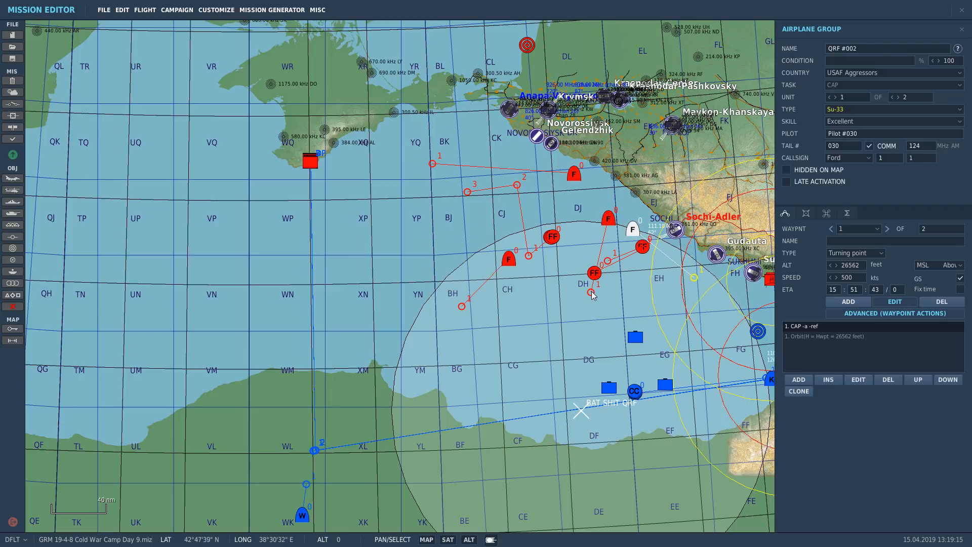
pyautogui.moveTo(593, 296); pyautogui.dragTo(595, 303)
pyautogui.click(463, 307)
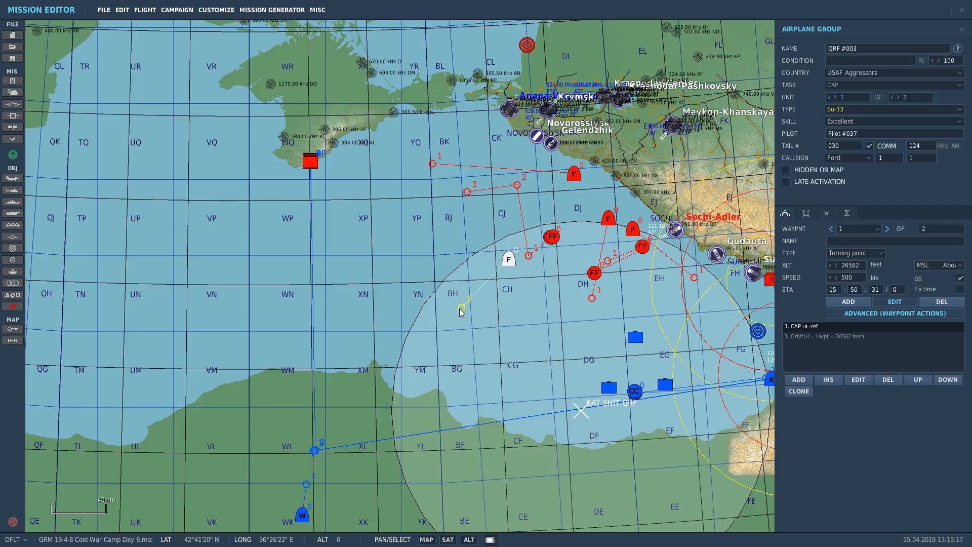
pyautogui.moveTo(455, 315); pyautogui.dragTo(452, 318)
# Step: Measure the distances from waypoint 1 of QRF #003, QRF #001 and QRF #002 southward to the blue flight route
pyautogui.click(459, 277)
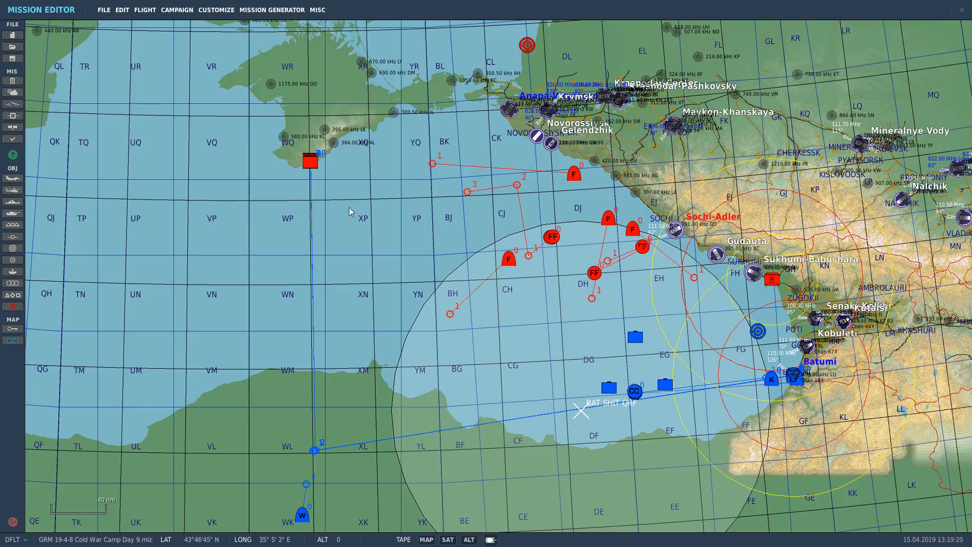
pyautogui.moveTo(451, 314); pyautogui.dragTo(470, 425)
pyautogui.moveTo(592, 298); pyautogui.dragTo(618, 374, button='right')
pyautogui.moveTo(690, 277); pyautogui.dragTo(714, 389, button='right')
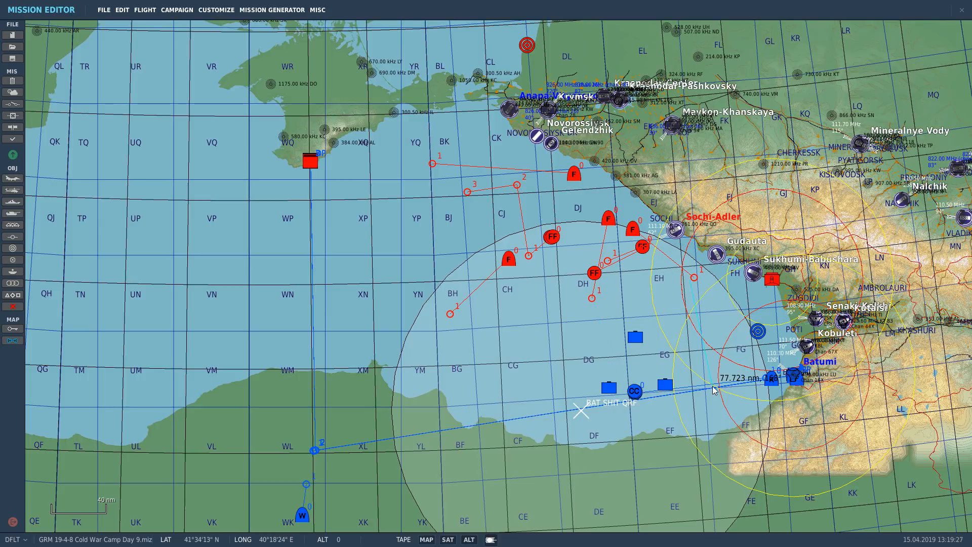
pyautogui.click(11, 342)
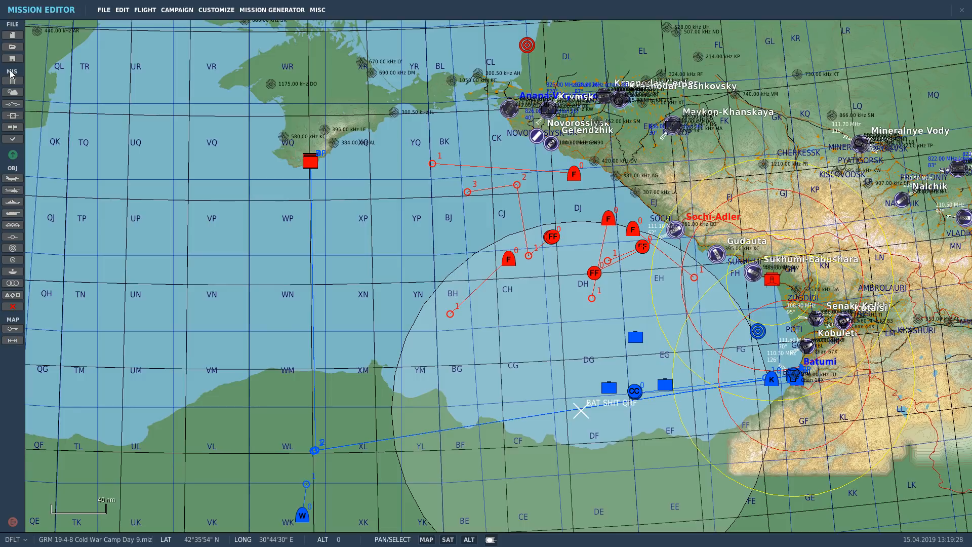
# Step: Run the mission as a spectator, watch the flight movements on the theatre map, and quit back to the mission editor
pyautogui.click(13, 154)
pyautogui.click(772, 455)
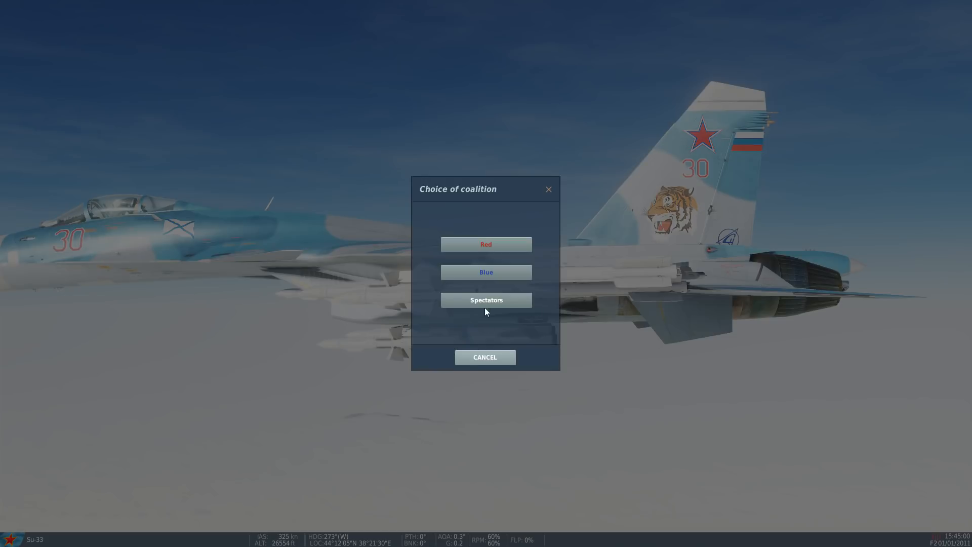
pyautogui.click(485, 302)
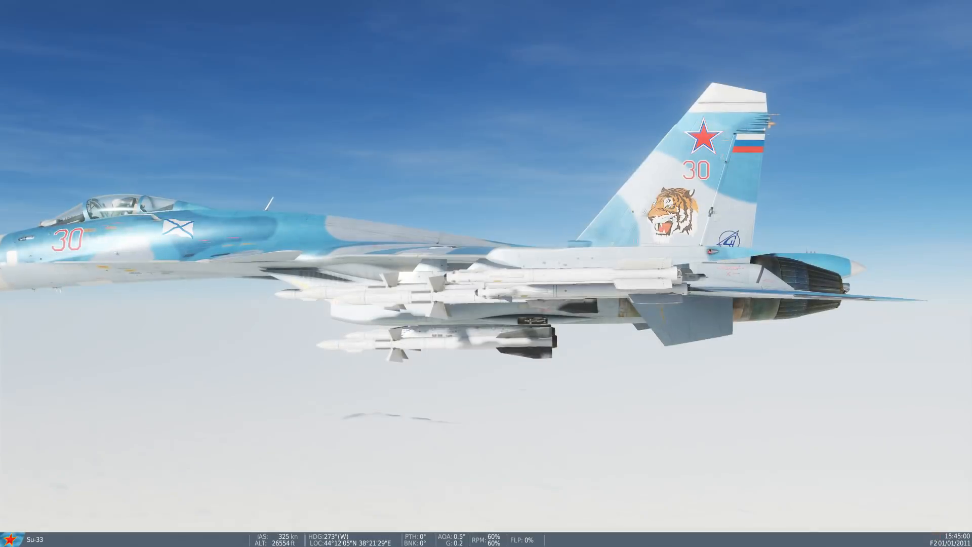
pyautogui.press('F10')
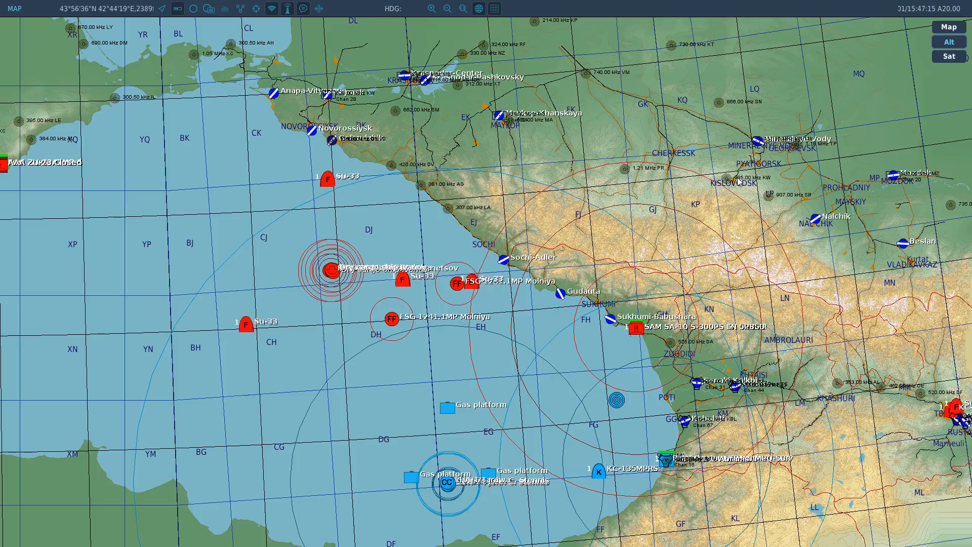
pyautogui.scroll(-3, 583, 304)
pyautogui.scroll(3, 415, 430)
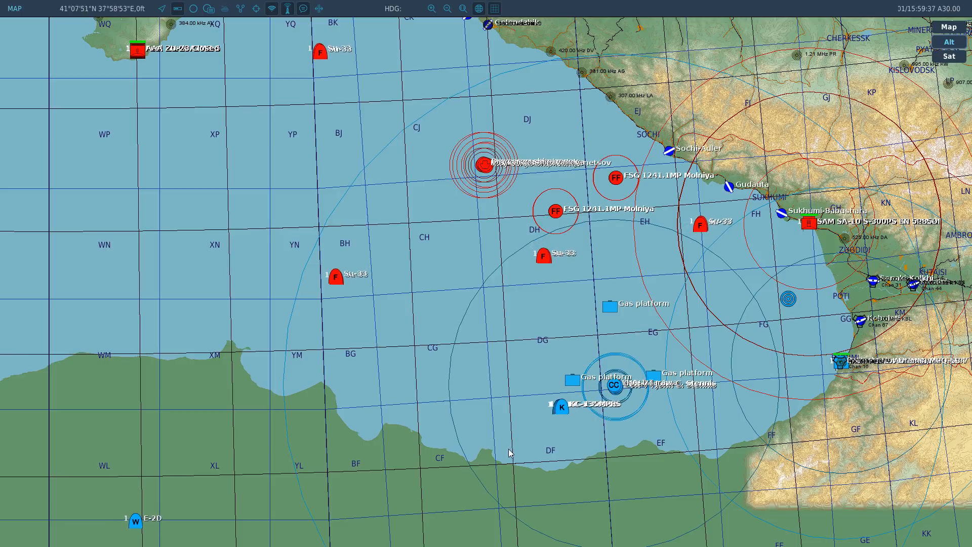
pyautogui.press('Escape')
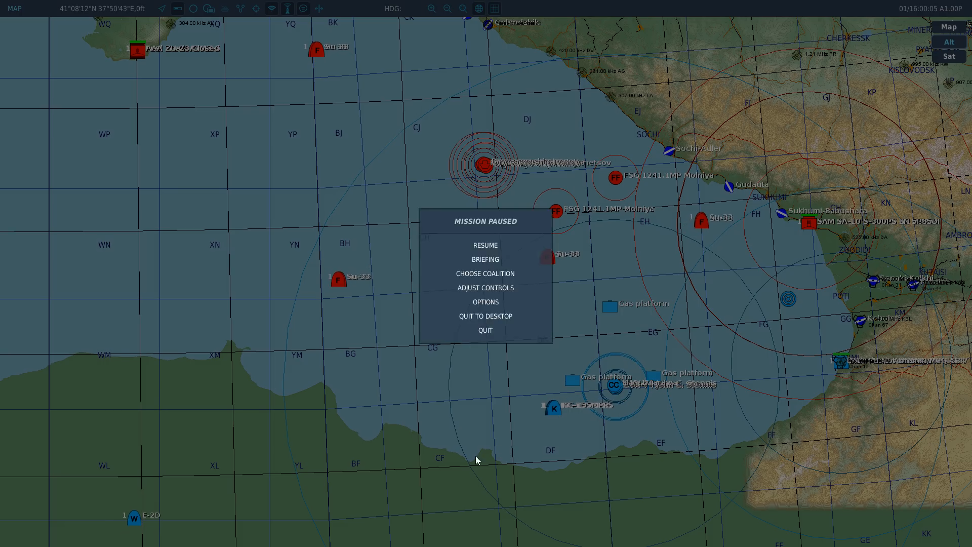
pyautogui.click(484, 334)
pyautogui.click(214, 454)
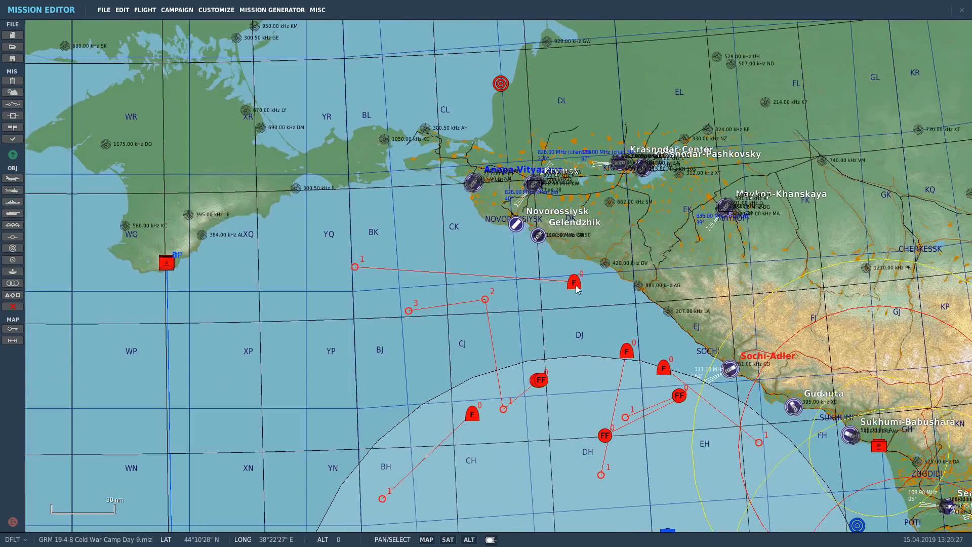
# Step: Move QRF and its waypoint 1 north over the Sea of Azov, and shift QRF #003's waypoint 1 northward to grid BJ
pyautogui.moveTo(574, 284); pyautogui.dragTo(452, 100)
pyautogui.moveTo(356, 267); pyautogui.dragTo(342, 138)
pyautogui.scroll(-1, 349, 152)
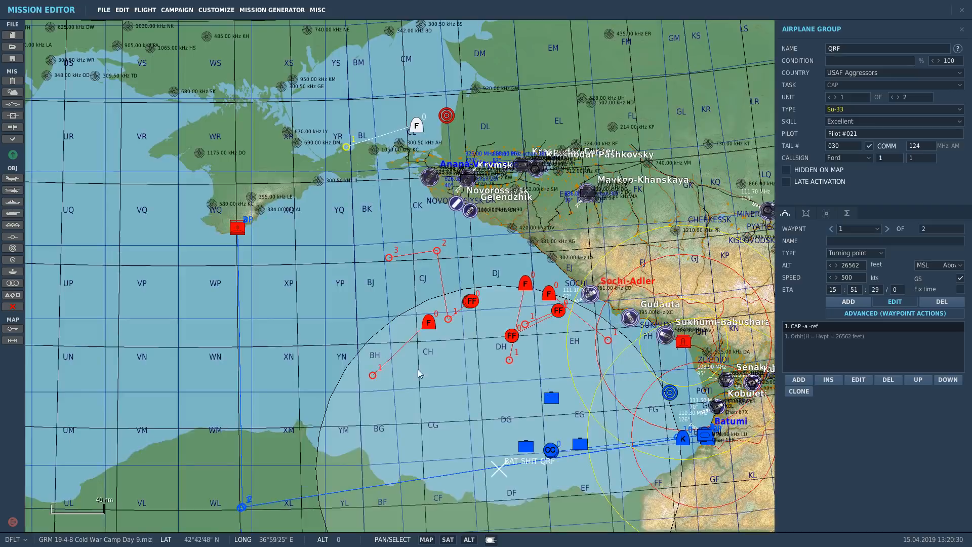
pyautogui.moveTo(380, 376); pyautogui.dragTo(381, 275)
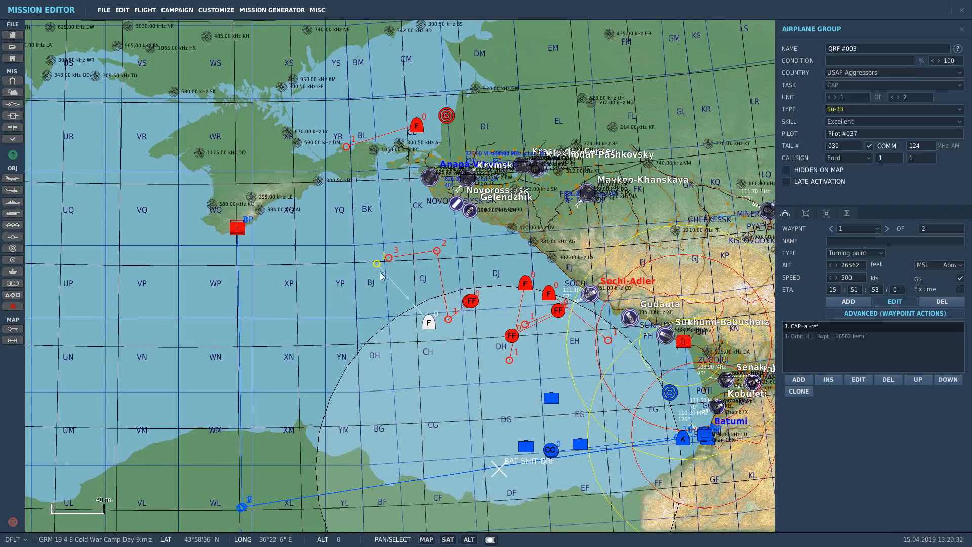
# Step: Shift waypoint 1 of QRF #001 and QRF #002 westward, and measure from QRF #001's waypoint 1 south to the blue flight route
pyautogui.click(525, 283)
pyautogui.moveTo(509, 360); pyautogui.dragTo(394, 353)
pyautogui.moveTo(610, 342); pyautogui.dragTo(517, 330)
pyautogui.moveTo(395, 353); pyautogui.dragTo(396, 489)
pyautogui.click(12, 341)
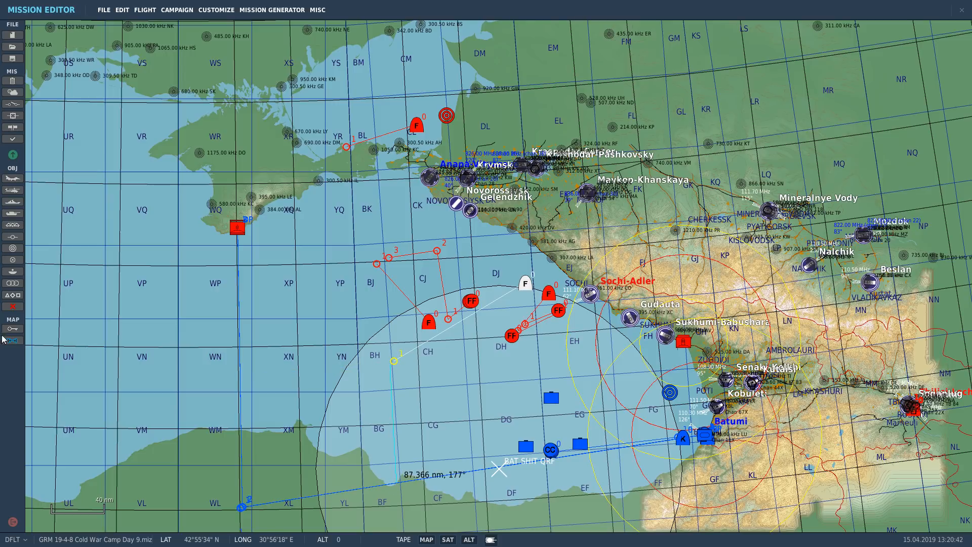
# Step: Nudge QRF #001's waypoint 1 slightly west, and move waypoint 3 of the Admiral Kuznetsov ship group southward
pyautogui.click(394, 361)
pyautogui.moveTo(390, 258); pyautogui.dragTo(387, 295)
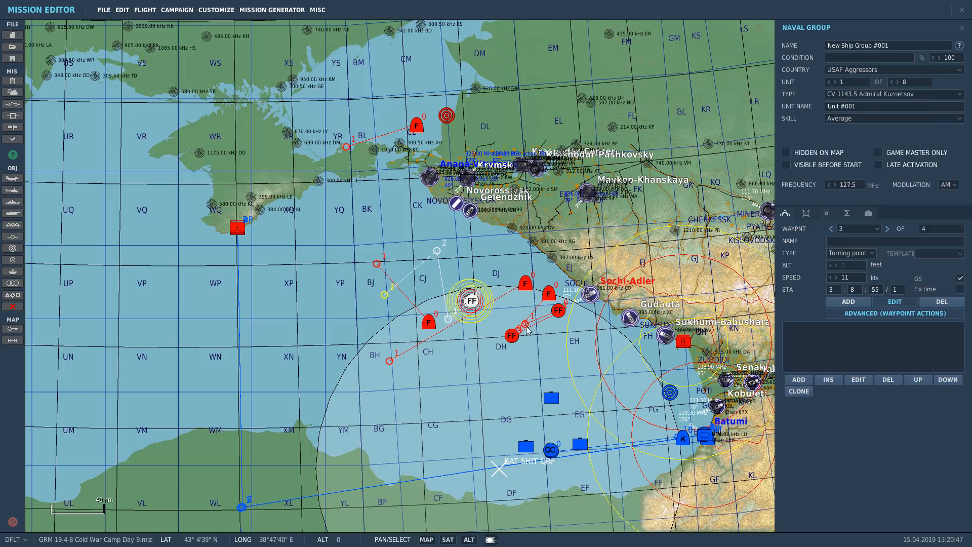
pyautogui.click(558, 298)
# Step: Measure from QRF #002's waypoint 1 south to the blue flight route, and nudge that waypoint slightly southward
pyautogui.click(546, 298)
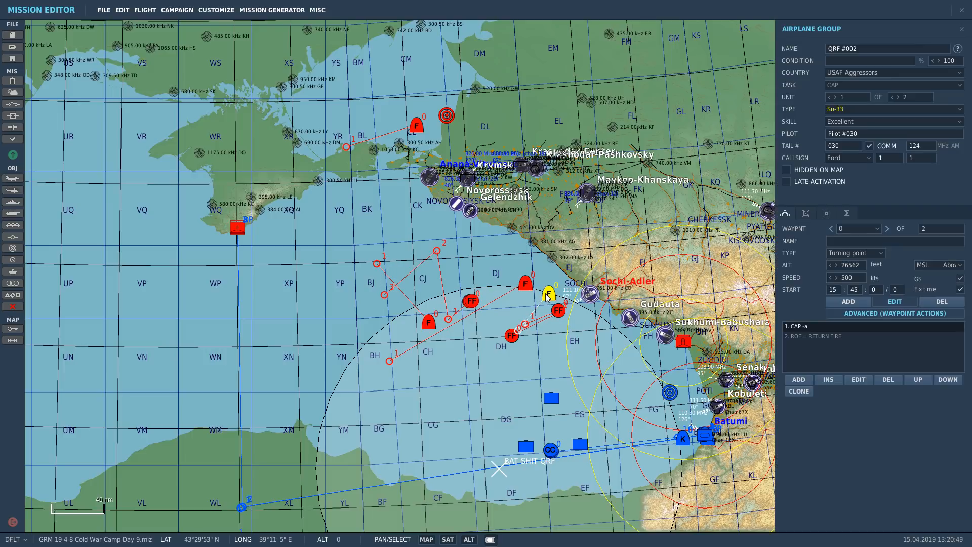
pyautogui.click(12, 341)
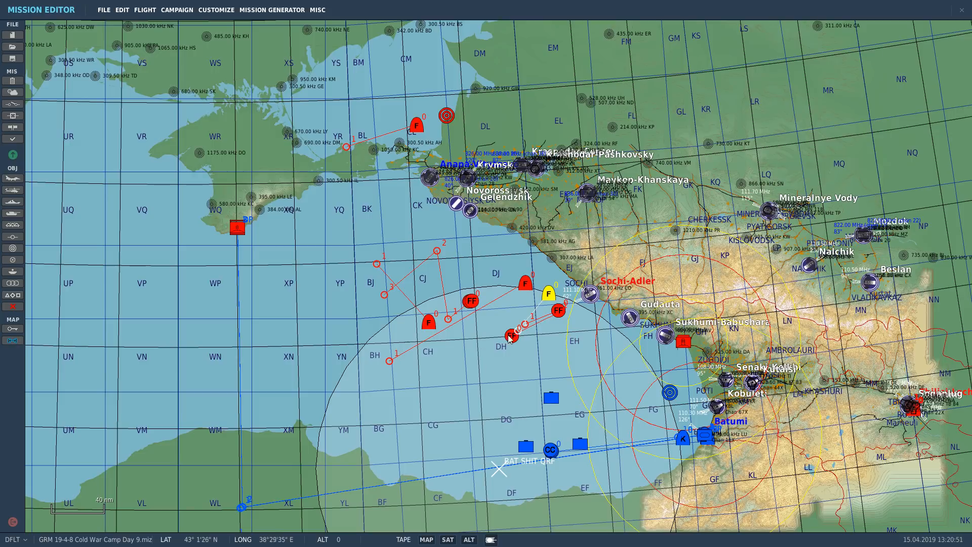
pyautogui.moveTo(520, 333); pyautogui.dragTo(546, 464)
pyautogui.click(15, 340)
pyautogui.scroll(3, 549, 437)
pyautogui.click(480, 202)
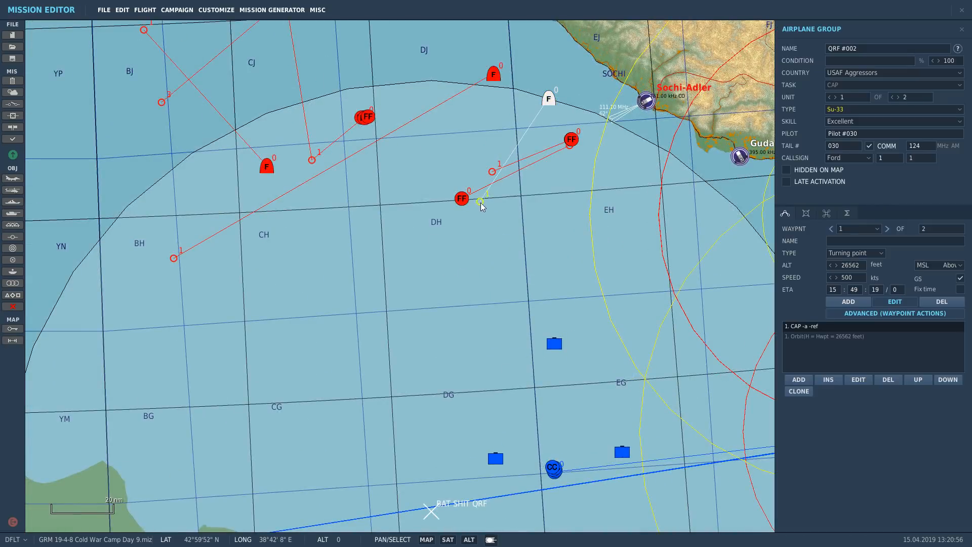
# Step: Measure from QRF #001's waypoint 1 west to the blue north-south route, and shift waypoint 1 of QRF #001 and QRF #003 farther west
pyautogui.scroll(-2, 449, 253)
pyautogui.click(13, 340)
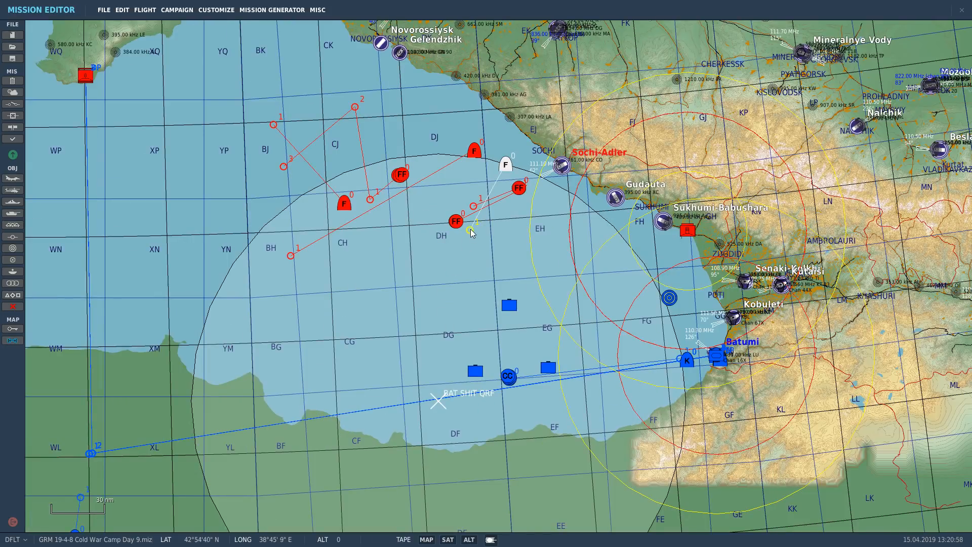
pyautogui.moveTo(289, 258); pyautogui.dragTo(90, 267)
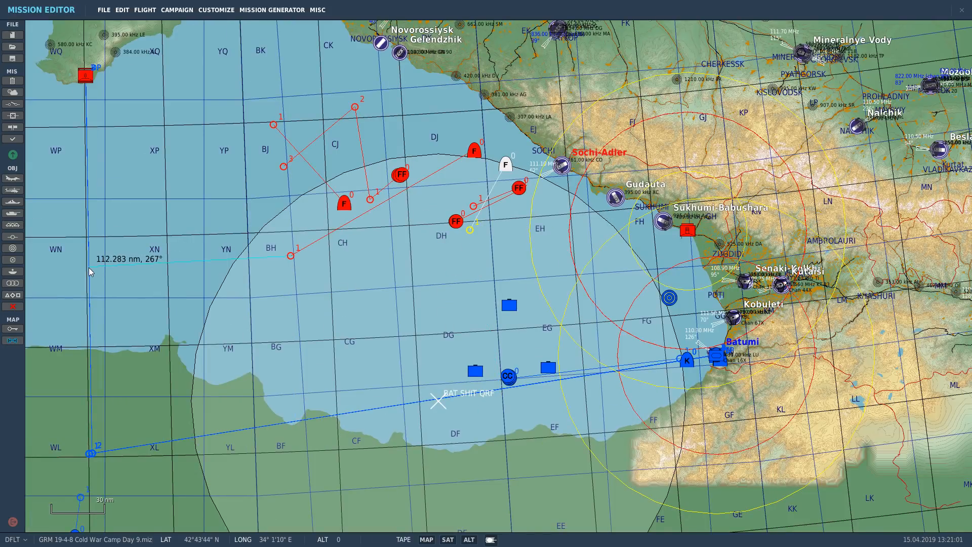
pyautogui.click(12, 341)
pyautogui.click(259, 312)
pyautogui.moveTo(291, 257); pyautogui.dragTo(268, 261)
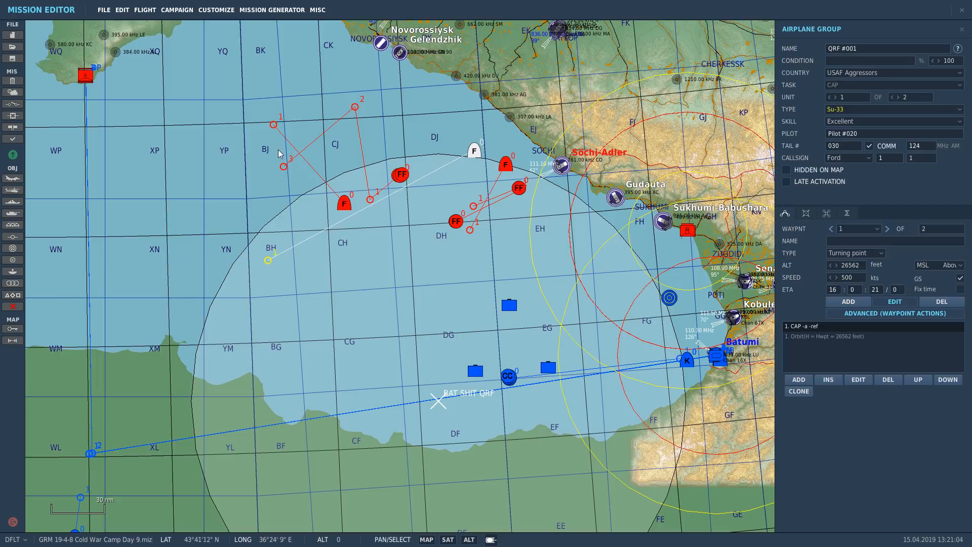
pyautogui.moveTo(273, 124); pyautogui.dragTo(263, 145)
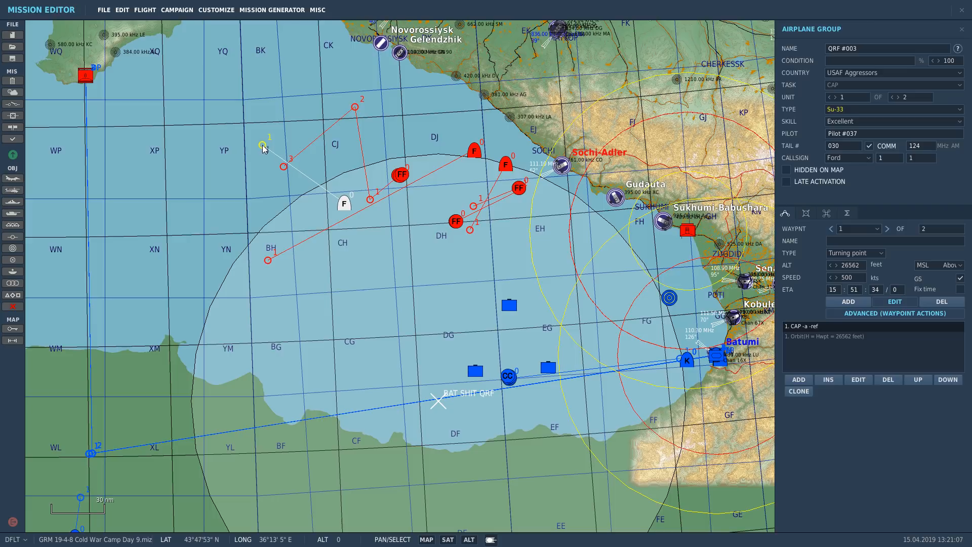
# Step: Move QRF's starting point farther north over the Sea of Azov and its waypoint 1 northwest, nearer Crimea's northeastern coast
pyautogui.scroll(-3, 262, 145)
pyautogui.moveTo(203, 71); pyautogui.dragTo(238, 217)
pyautogui.scroll(4, 253, 208)
pyautogui.moveTo(461, 148); pyautogui.dragTo(376, 28)
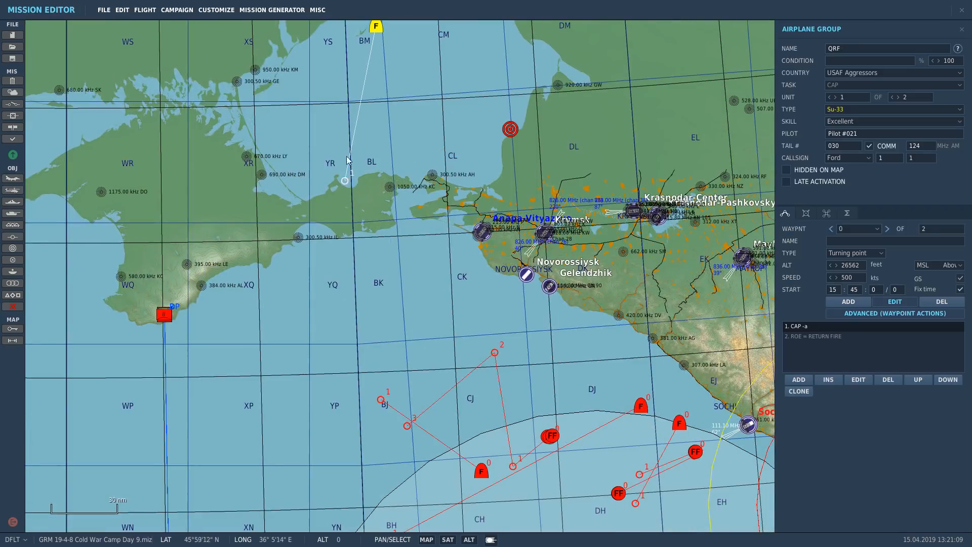
pyautogui.moveTo(345, 180); pyautogui.dragTo(315, 159)
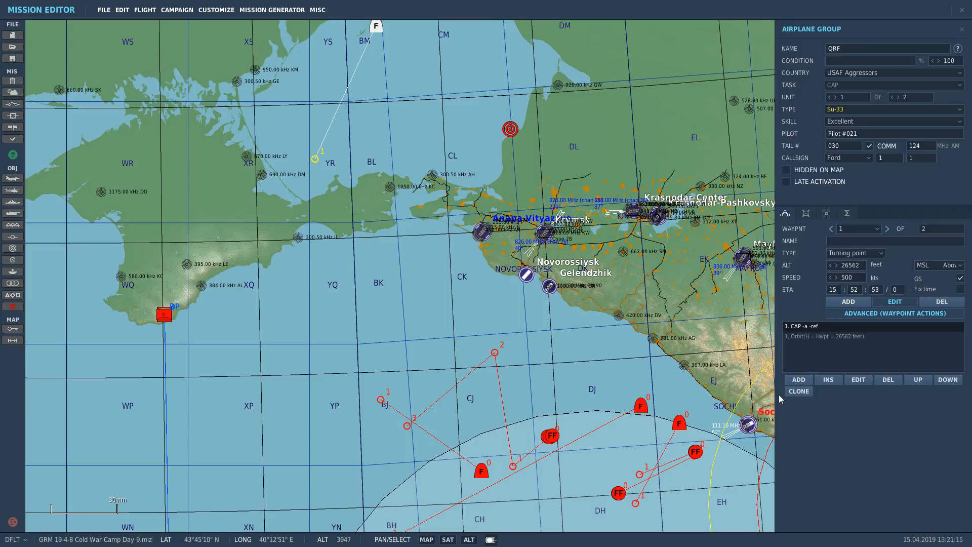
# Step: Set the ROE option on QRF's waypoint 0 to Weapon Free, and delete that option from the waypoint actions
pyautogui.click(833, 229)
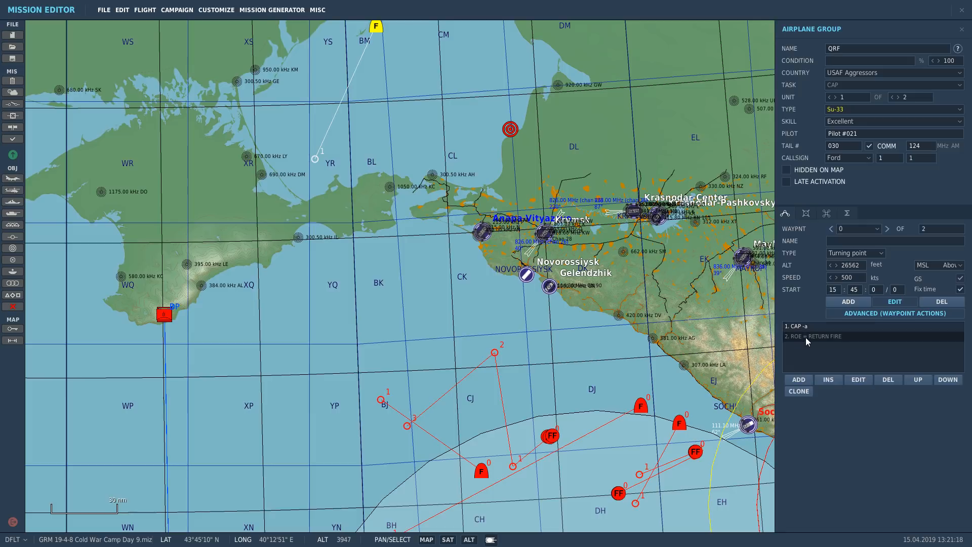
pyautogui.click(806, 336)
pyautogui.click(632, 269)
pyautogui.click(601, 281)
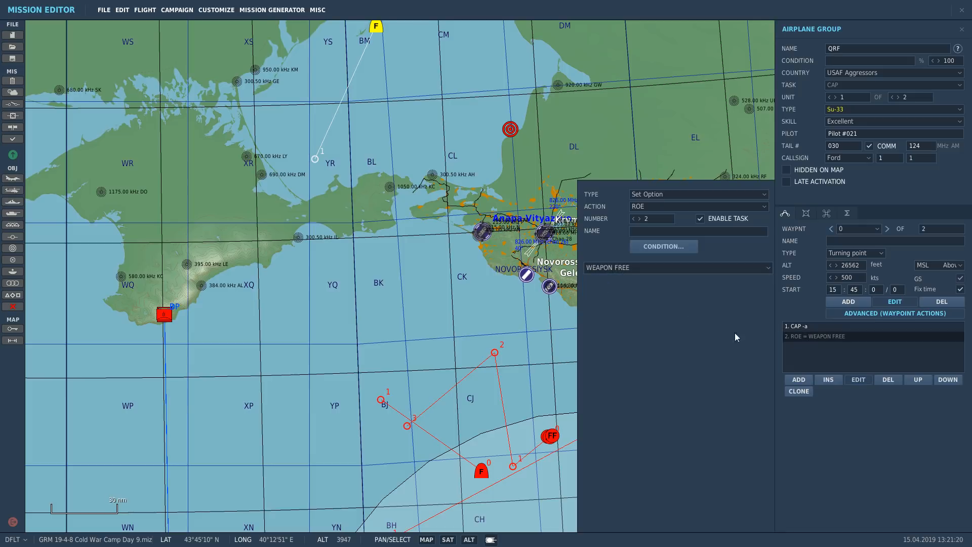
pyautogui.click(888, 379)
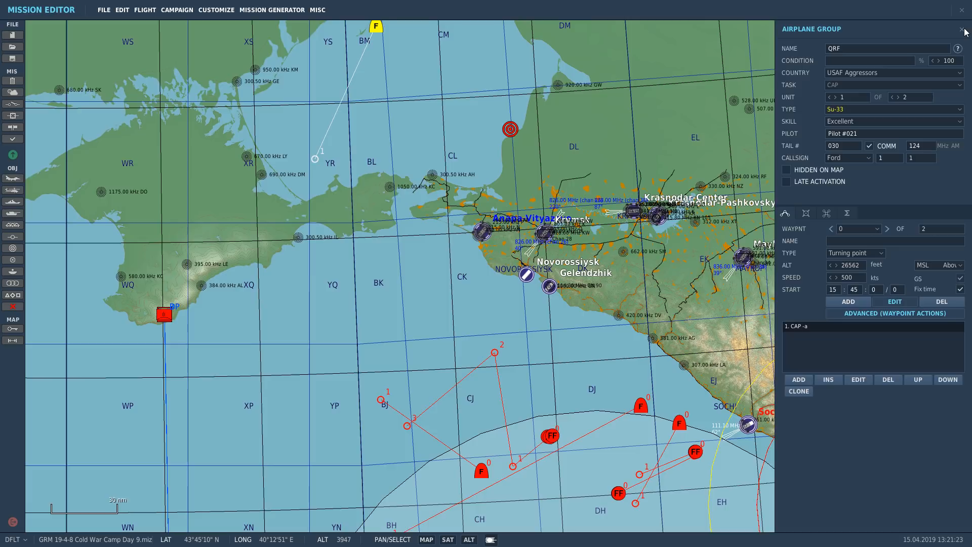
# Step: Nudge QRF's waypoint 1 westward, and measure from the Crimean red unit to that waypoint
pyautogui.click(962, 30)
pyautogui.click(314, 159)
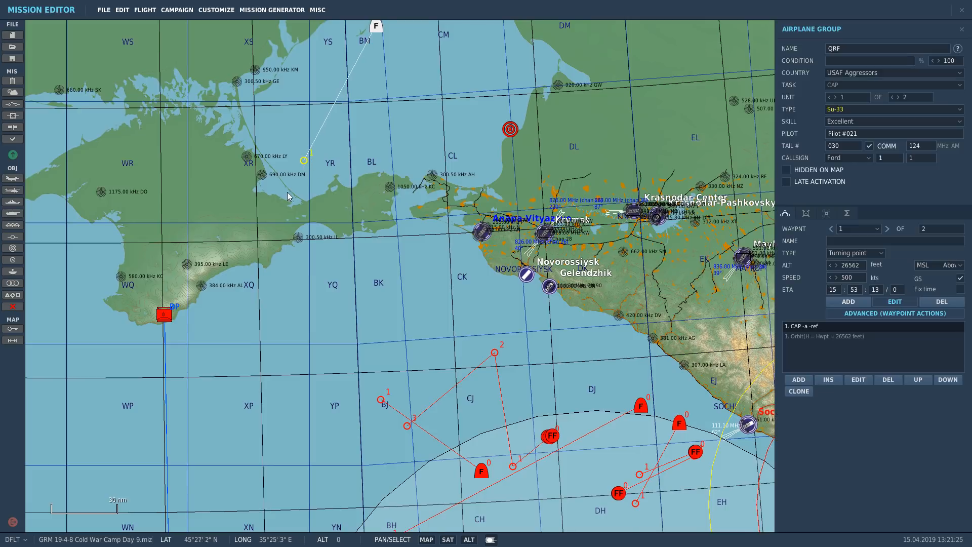
pyautogui.scroll(-4, 287, 192)
pyautogui.scroll(5, 52, 197)
pyautogui.click(4, 341)
pyautogui.moveTo(450, 323); pyautogui.dragTo(595, 168)
pyautogui.click(13, 341)
# Step: Move QRF's starting point southwest across the Sea of Azov, closer to its waypoint 1
pyautogui.scroll(-2, 555, 231)
pyautogui.click(557, 109)
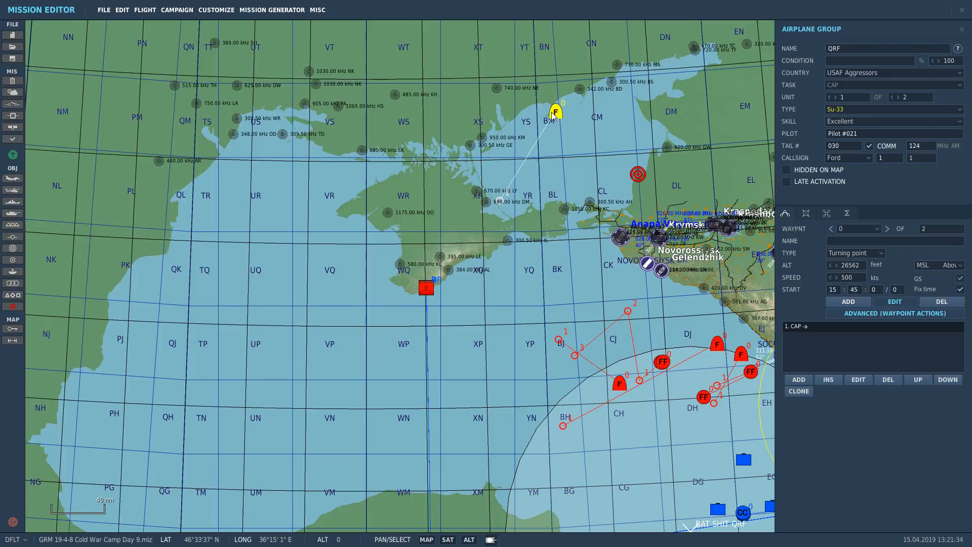
pyautogui.moveTo(558, 109); pyautogui.dragTo(519, 172)
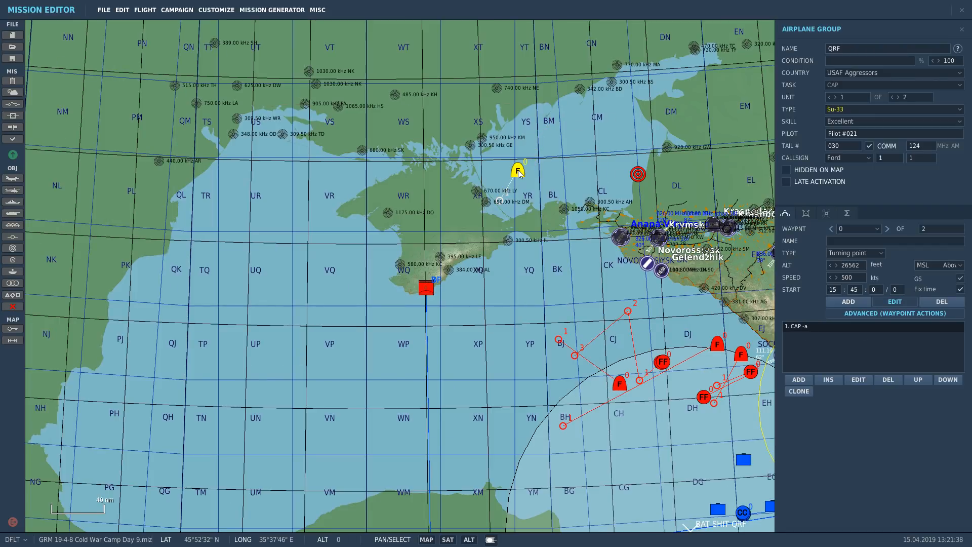
pyautogui.click(589, 202)
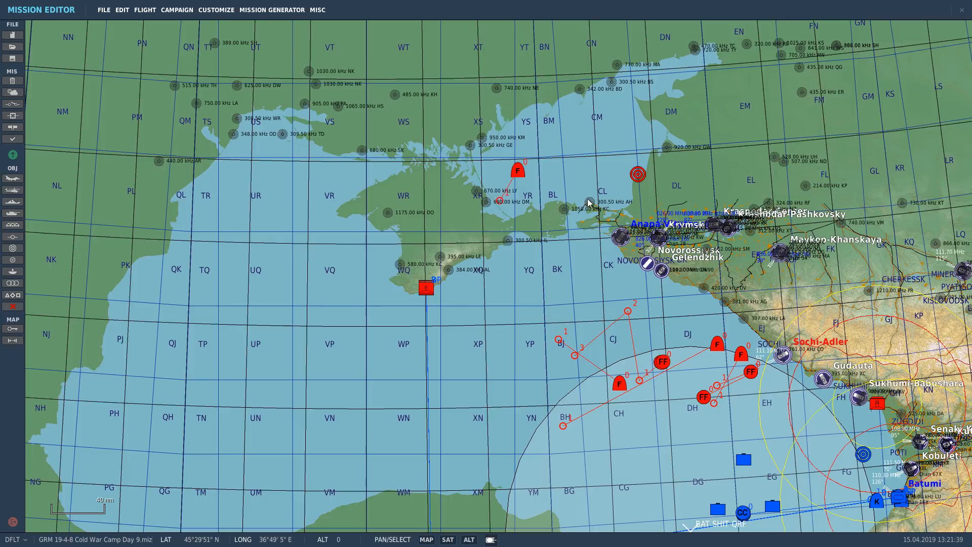
pyautogui.click(519, 177)
# Step: Review QRF's waypoint 1 position, its Su-33 loadout and the Orbit task settings at waypoint 1
pyautogui.scroll(-3, 439, 205)
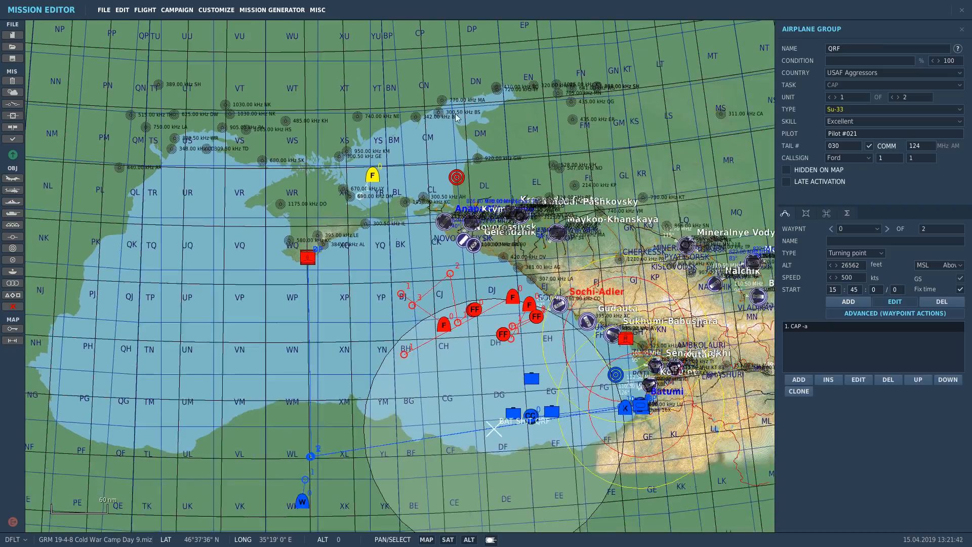
pyautogui.scroll(8, 346, 205)
pyautogui.click(395, 193)
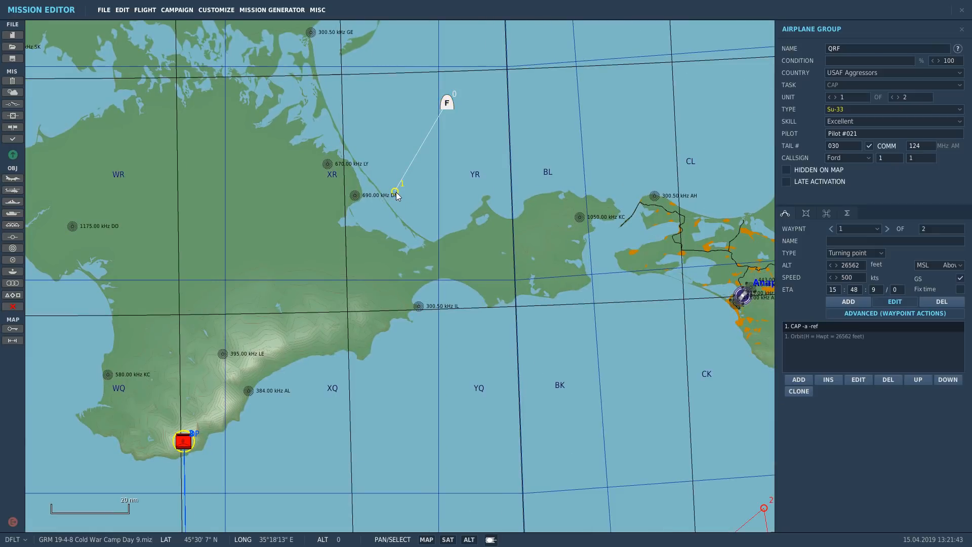
pyautogui.scroll(-2, 436, 140)
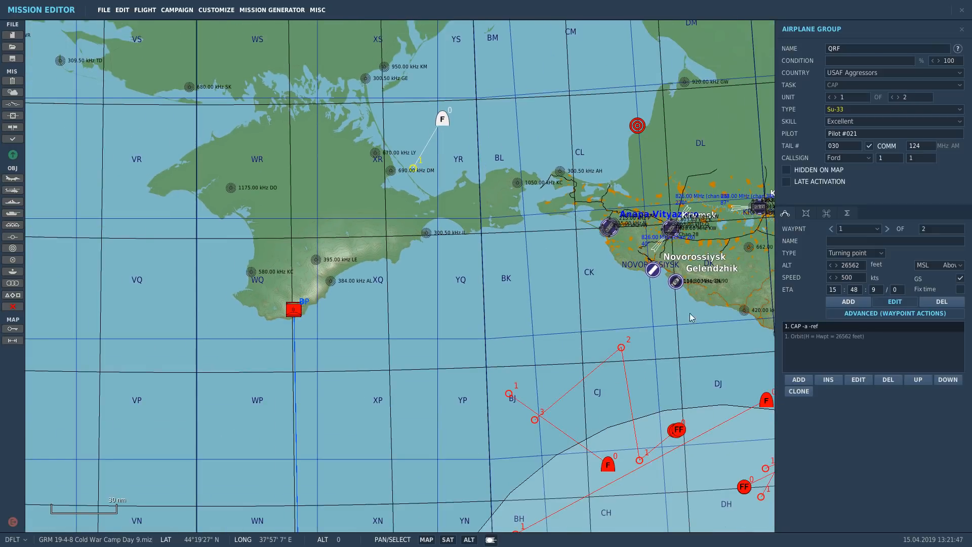
pyautogui.click(807, 214)
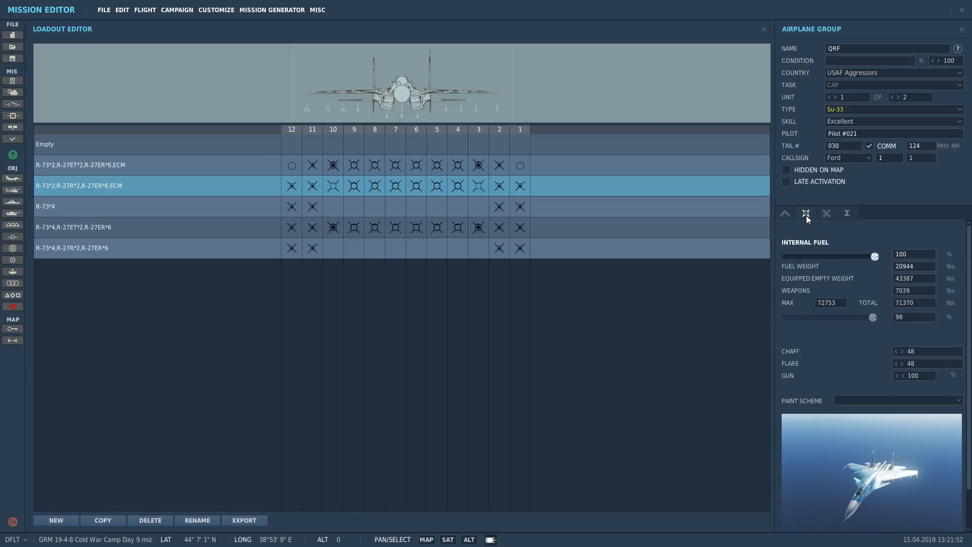
pyautogui.click(786, 214)
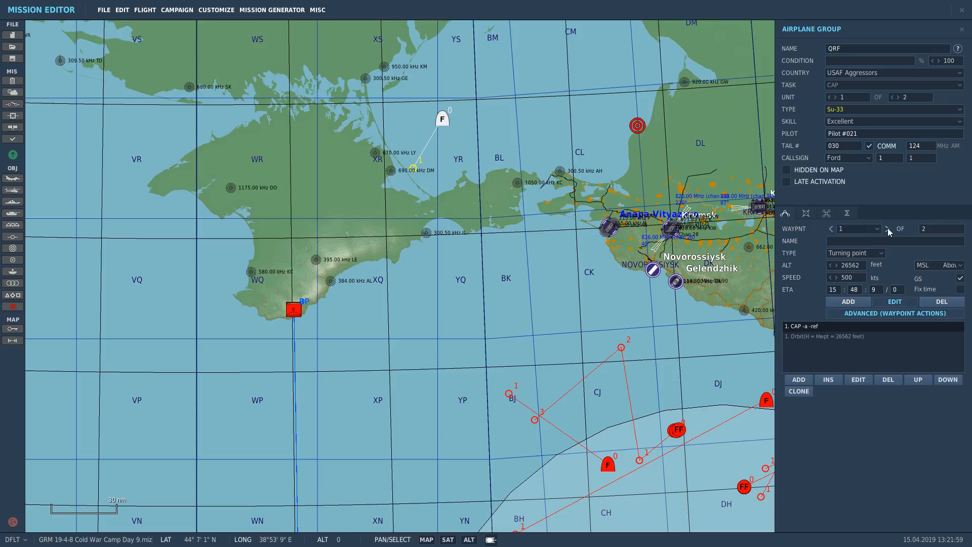
pyautogui.click(820, 336)
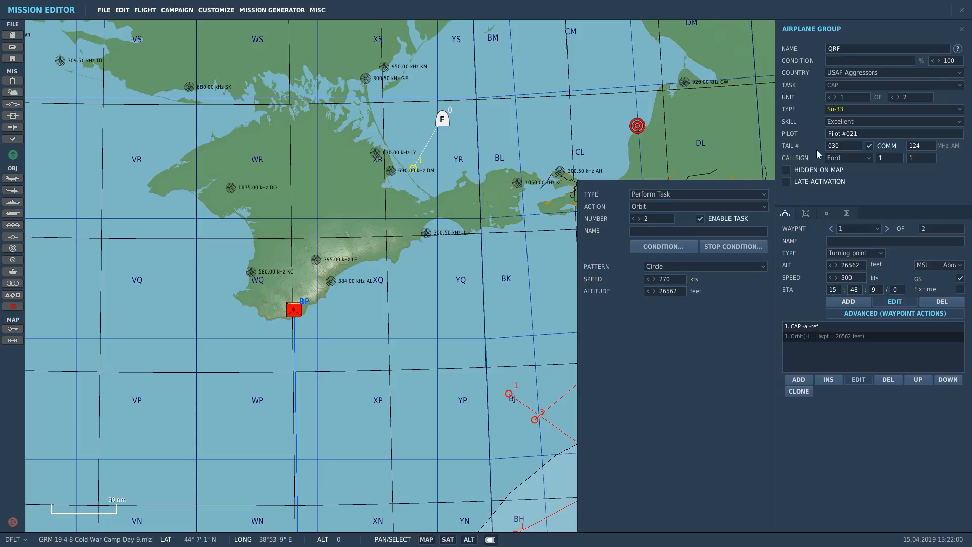
pyautogui.click(962, 29)
pyautogui.scroll(-3, 600, 279)
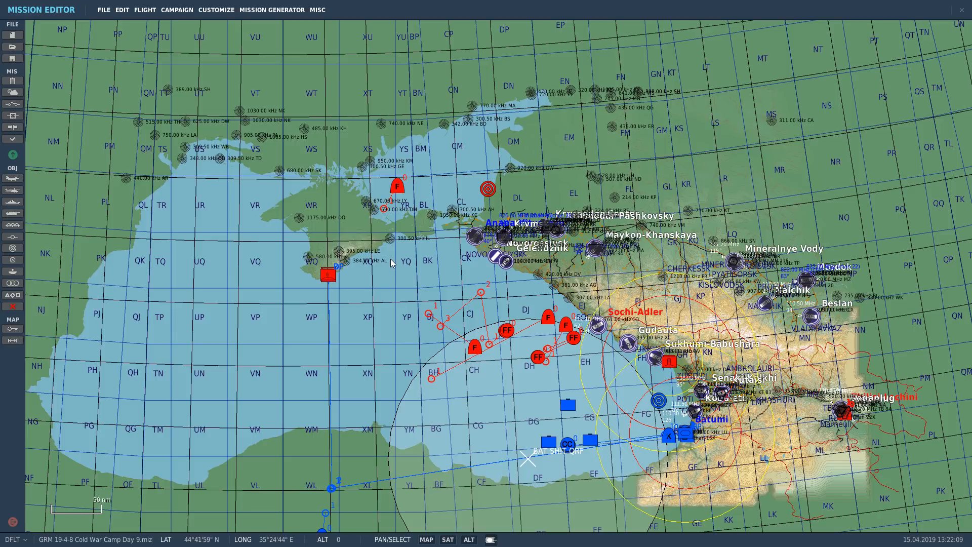
pyautogui.scroll(1, 429, 196)
pyautogui.scroll(-1, 437, 192)
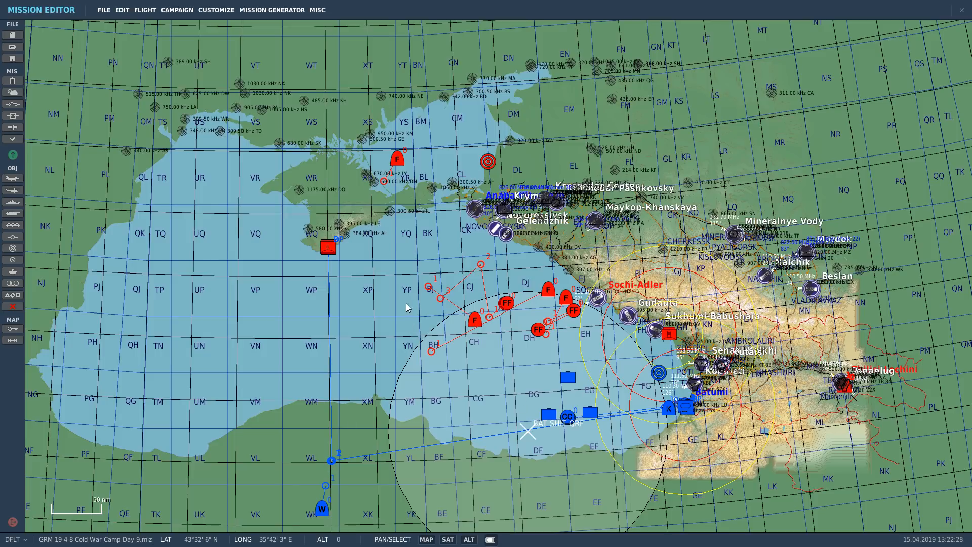
pyautogui.scroll(5, 406, 303)
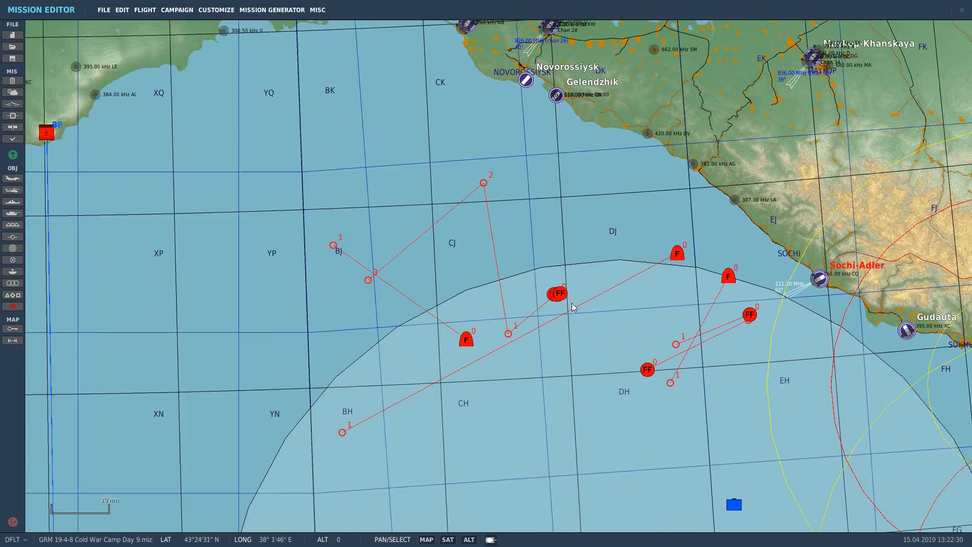
# Step: Review the Su-33 groups QRF #002, QRF #003, QRF #001 and QRF, comparing their waypoint 0 actions and routes
pyautogui.scroll(5, 797, 366)
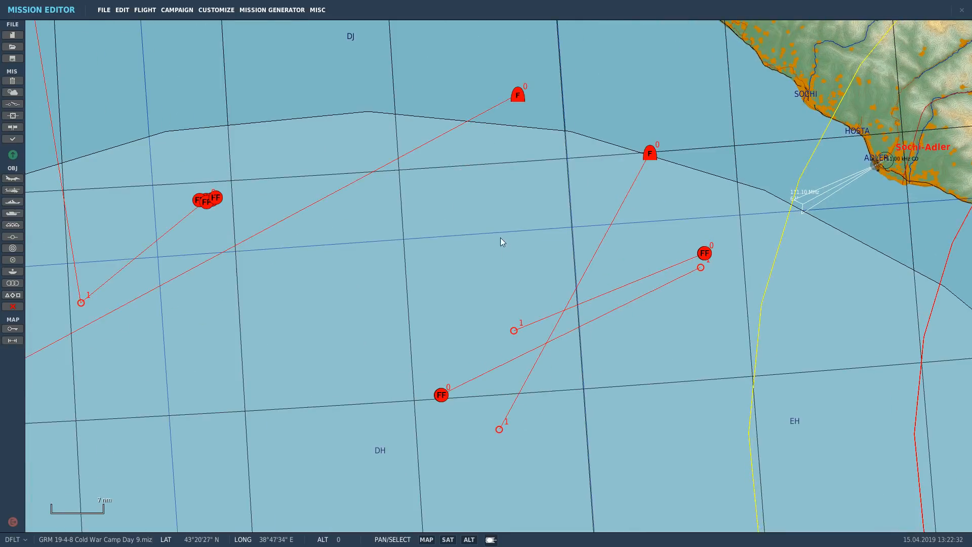
pyautogui.scroll(-6, 501, 242)
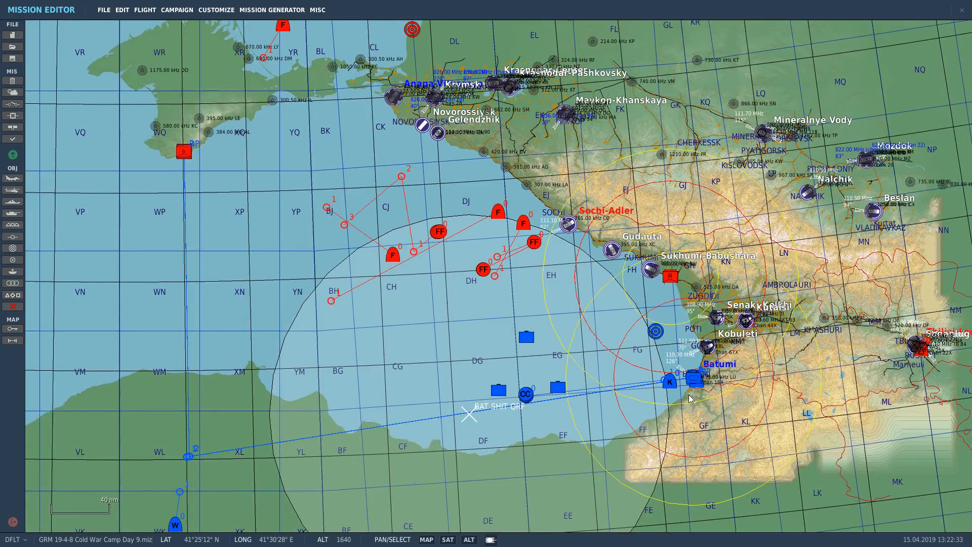
pyautogui.click(523, 224)
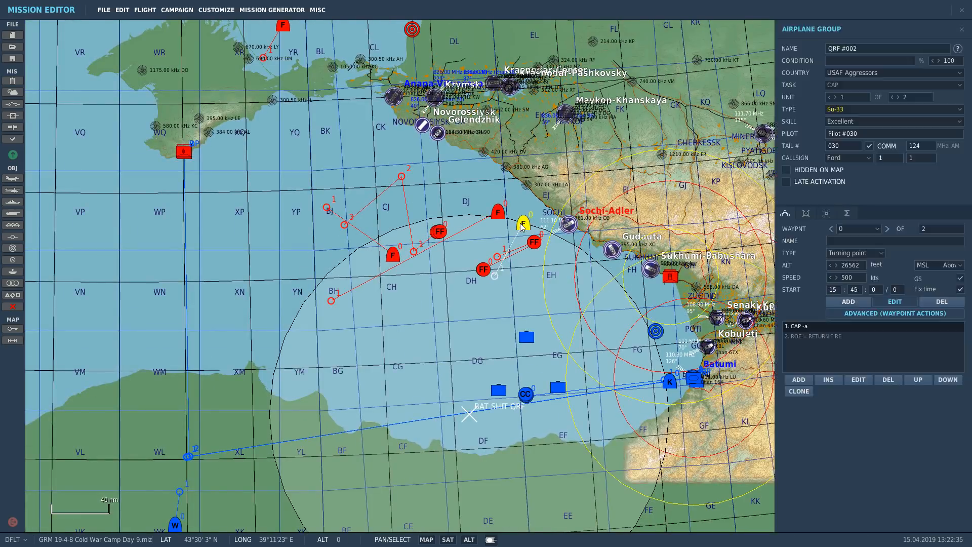
pyautogui.click(396, 256)
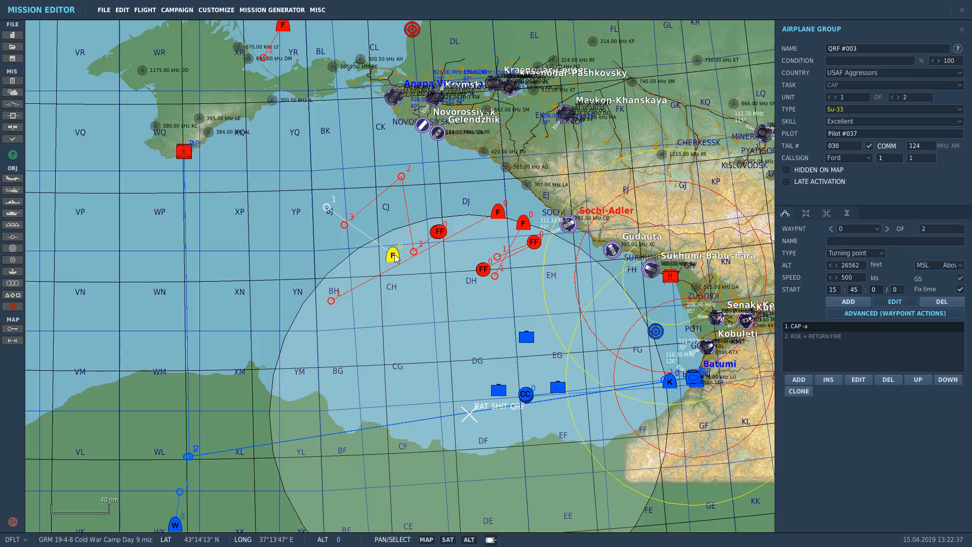
pyautogui.click(498, 213)
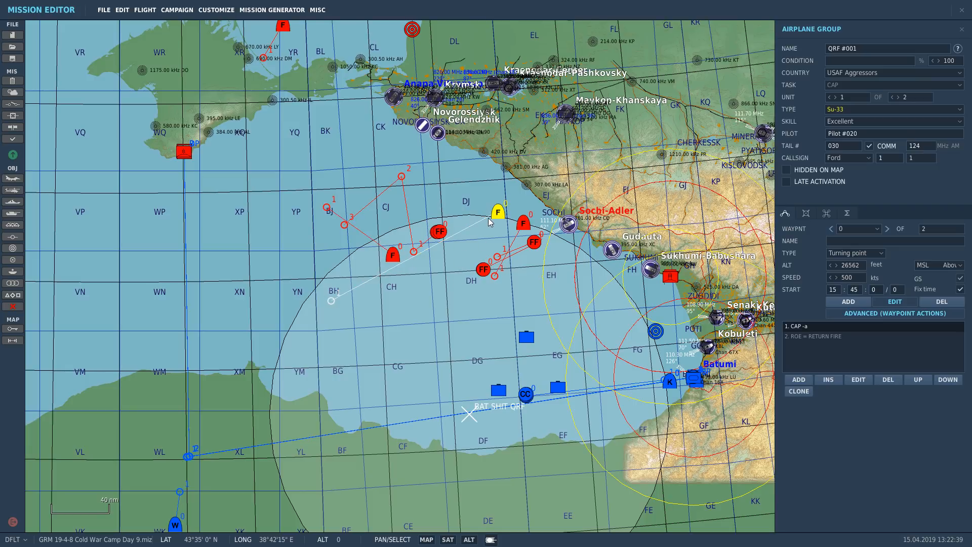
pyautogui.click(286, 29)
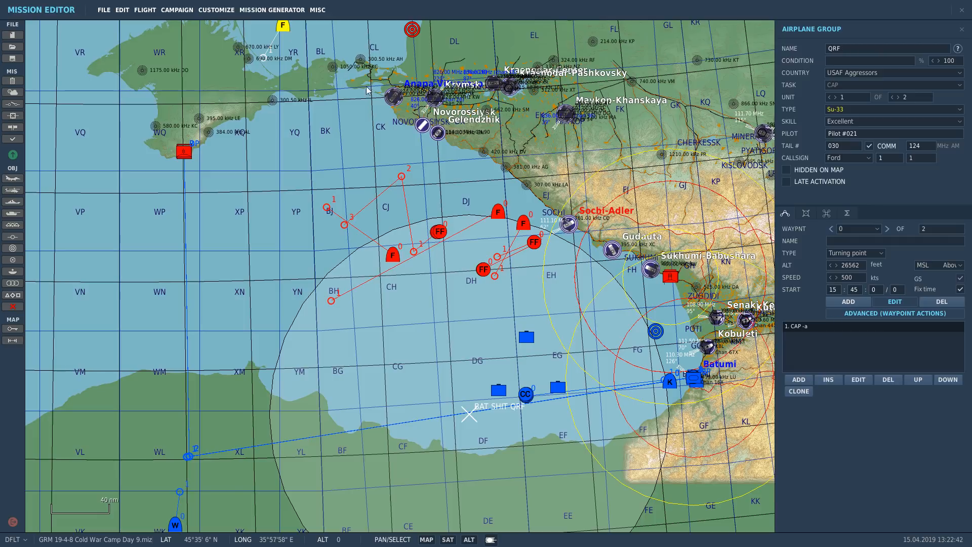
pyautogui.click(535, 140)
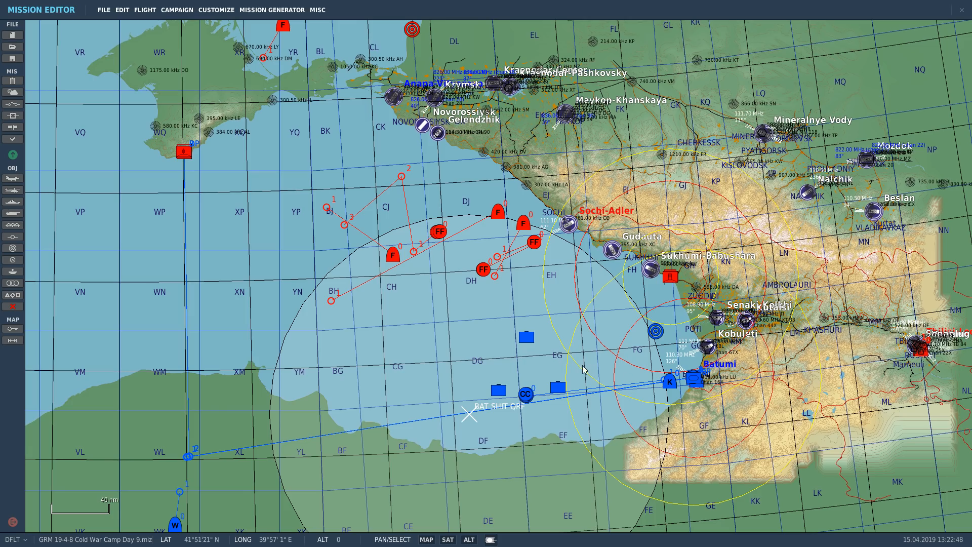
# Step: Inspect the HAMMER #001 tanker west of Batumi, checking its actions and timing at waypoints 0 and 1
pyautogui.scroll(10, 658, 378)
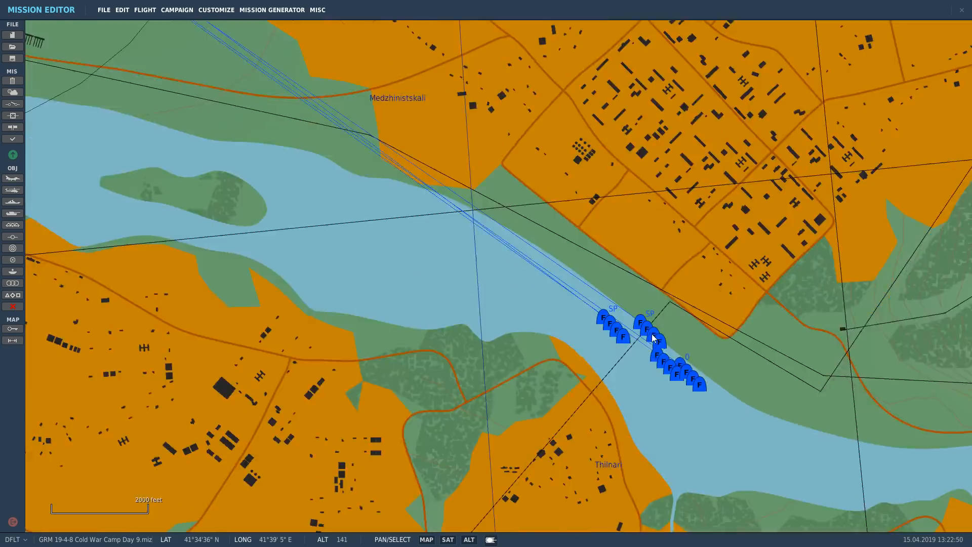
pyautogui.scroll(-10, 653, 338)
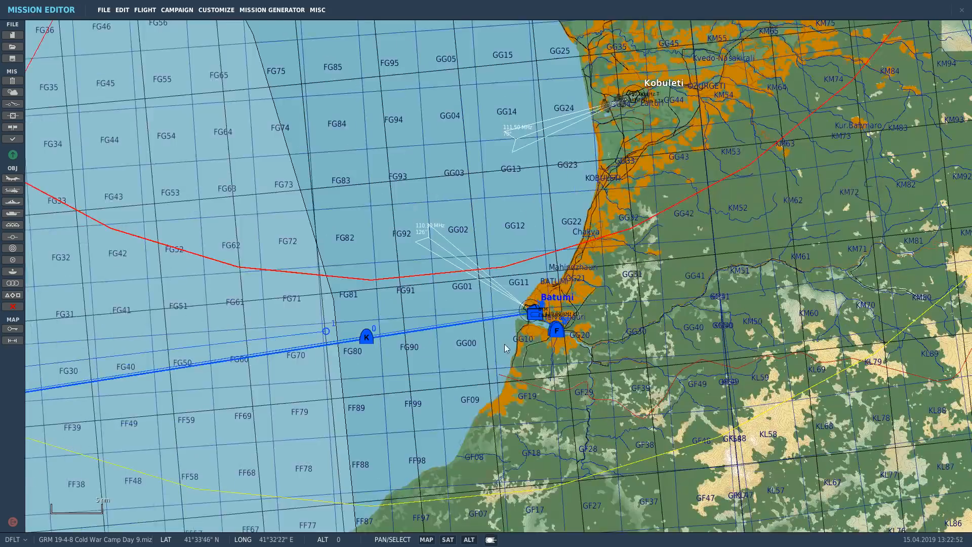
pyautogui.scroll(-5, 505, 348)
pyautogui.scroll(-2, 114, 447)
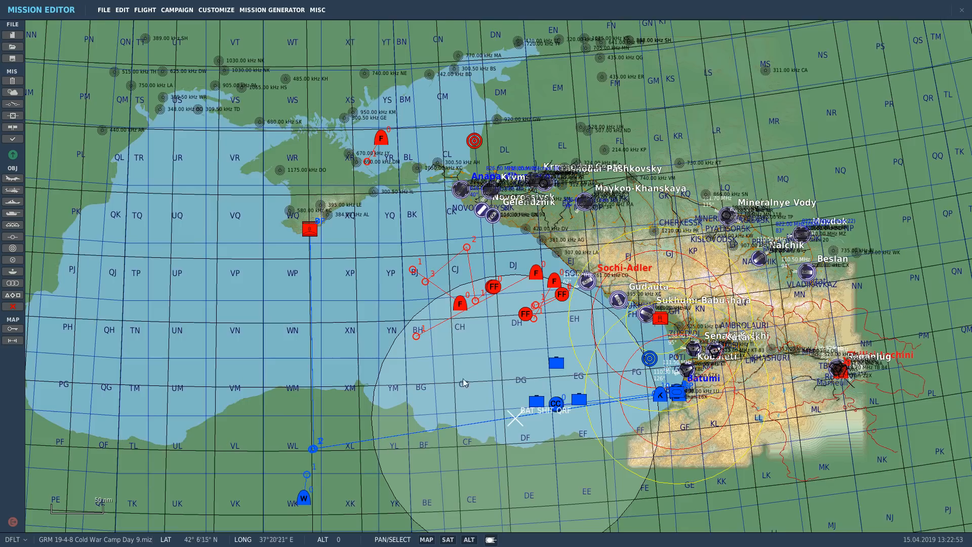
pyautogui.scroll(12, 652, 349)
pyautogui.scroll(4, 658, 344)
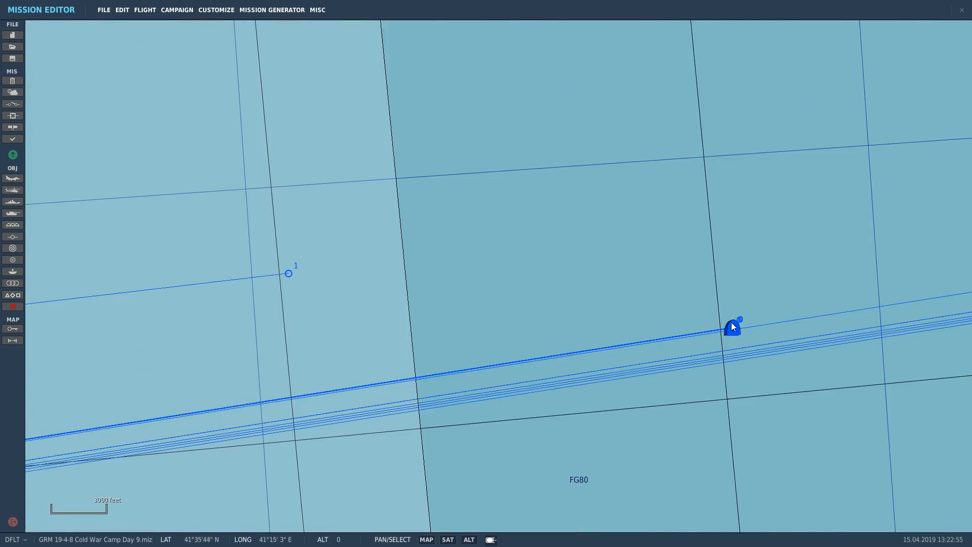
pyautogui.click(733, 331)
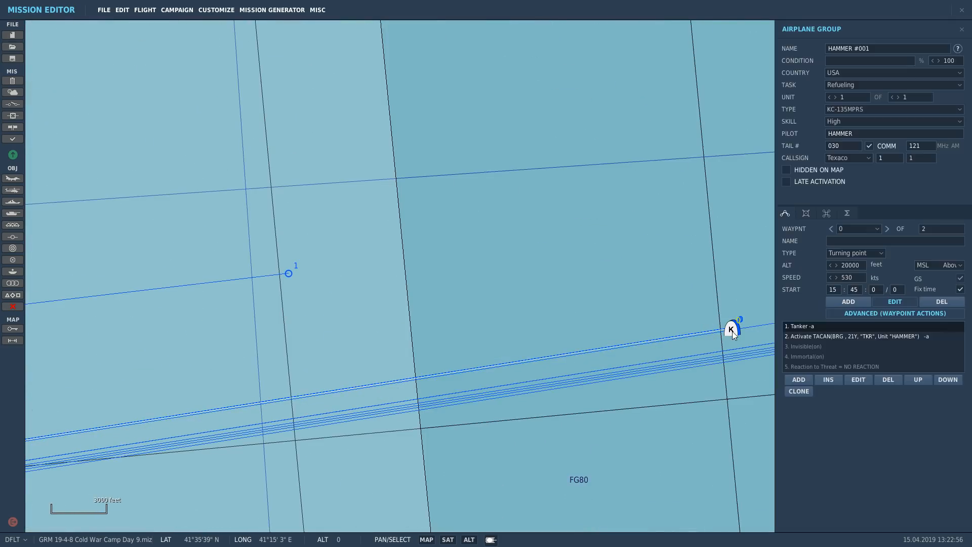
pyautogui.click(887, 228)
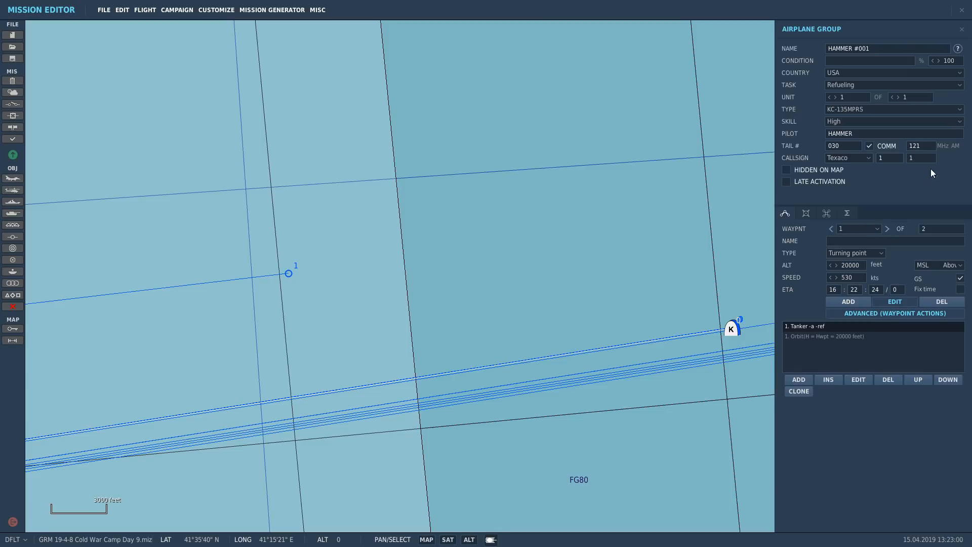
pyautogui.click(962, 10)
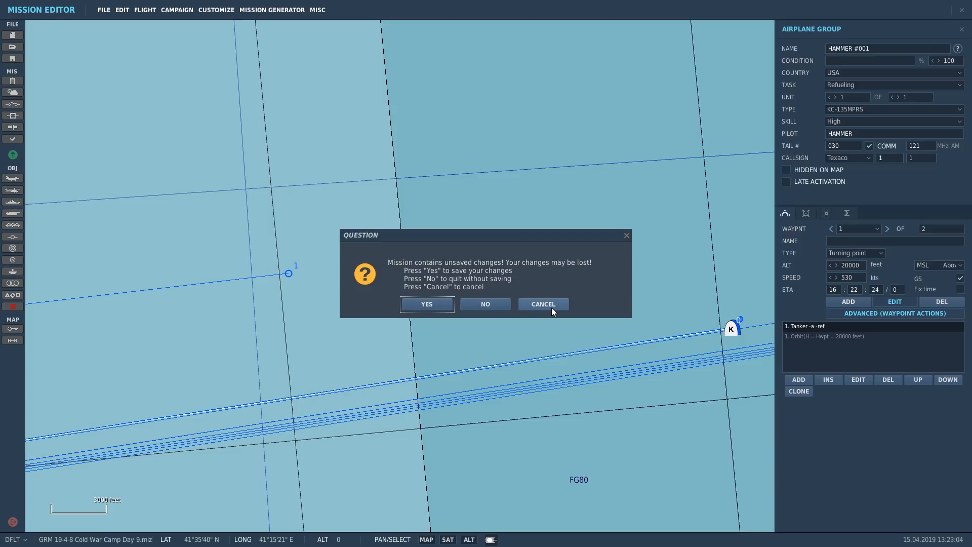
pyautogui.click(550, 306)
pyautogui.click(962, 29)
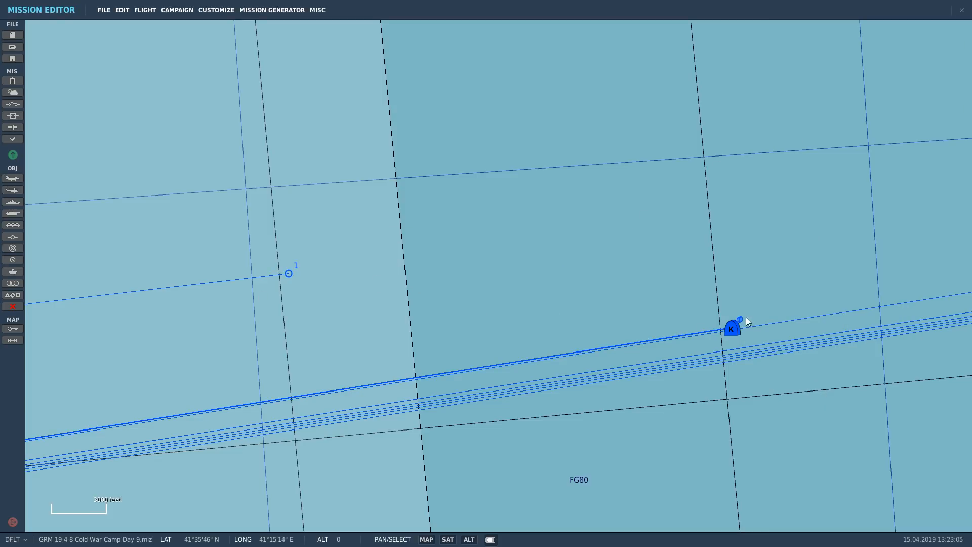
# Step: Check the clustered KC-135MPRS tankers and turn off late activation on BUICK #001, SABRE #001 and DAGGER #001
pyautogui.click(732, 331)
pyautogui.scroll(8, 707, 311)
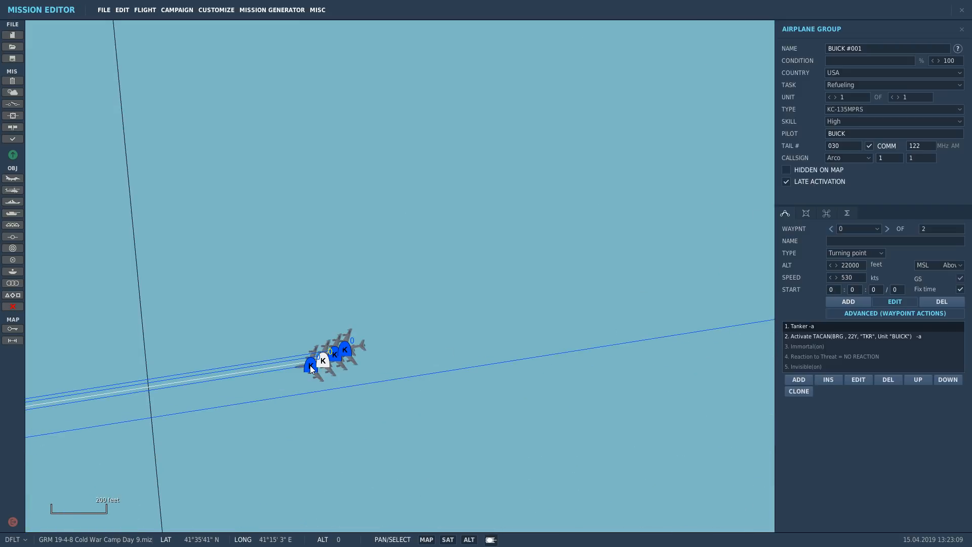
pyautogui.click(310, 366)
pyautogui.click(332, 357)
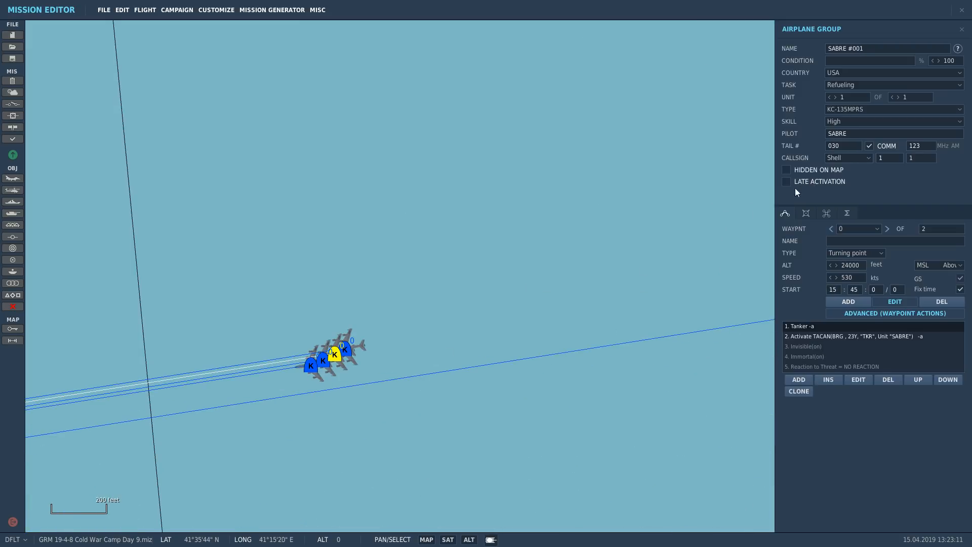
pyautogui.click(347, 351)
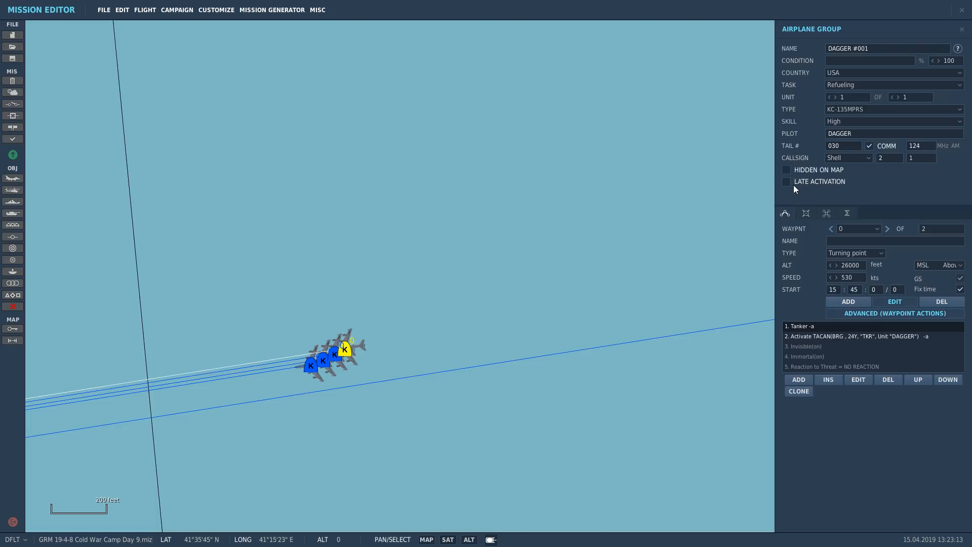
# Step: Add a new USA airplane group just west of the tankers, with one waypoint farther west
pyautogui.click(496, 189)
pyautogui.click(13, 178)
pyautogui.scroll(-10, 554, 192)
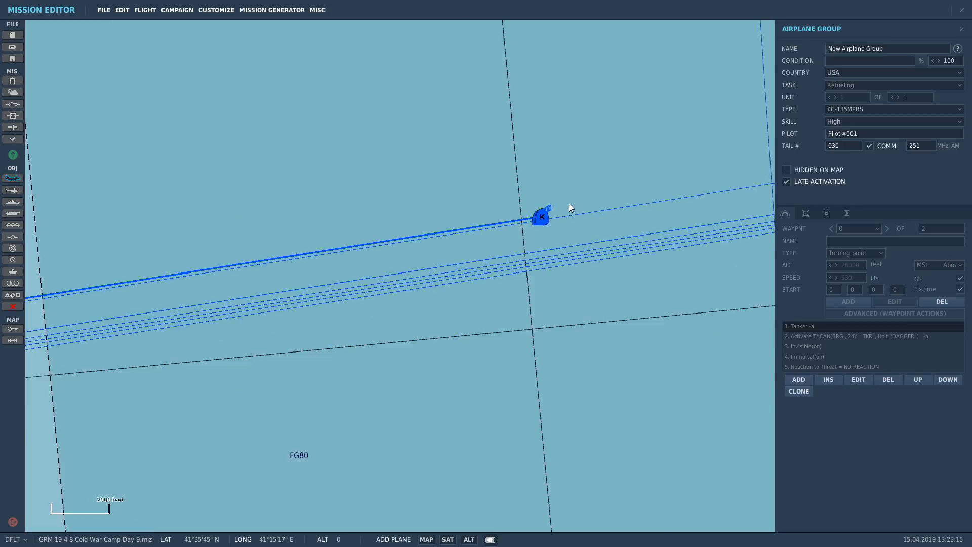
pyautogui.moveTo(364, 308); pyautogui.dragTo(454, 316, button='right')
pyautogui.click(538, 229)
pyautogui.click(429, 242)
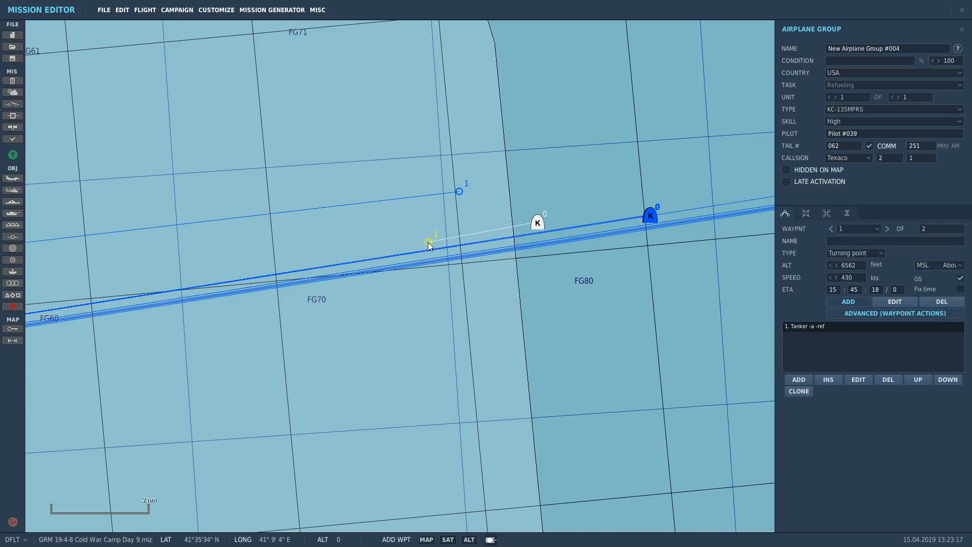
# Step: Set the new group's task to Fighter Sweep, its type to F-15C and its skill to Client
pyautogui.click(837, 84)
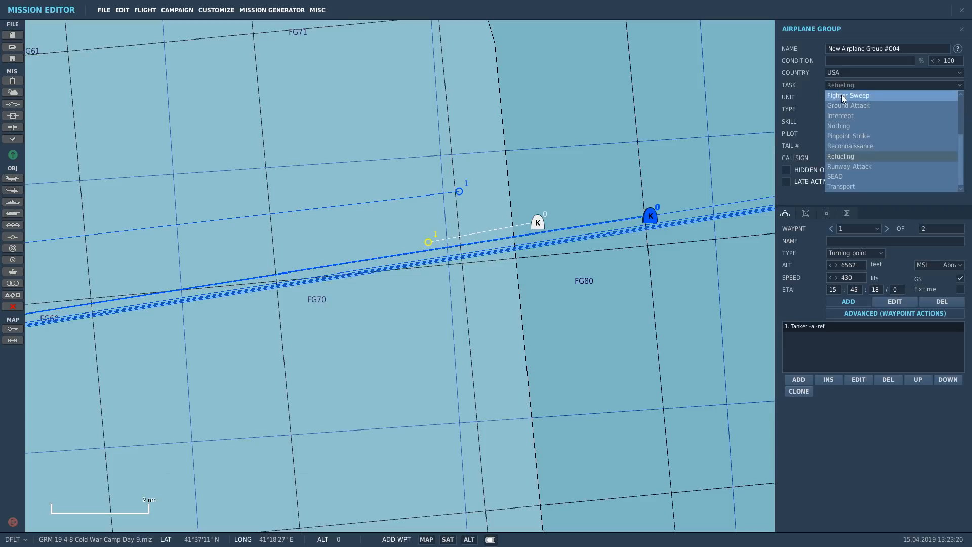
pyautogui.click(842, 96)
pyautogui.click(843, 110)
pyautogui.scroll(-1, 843, 120)
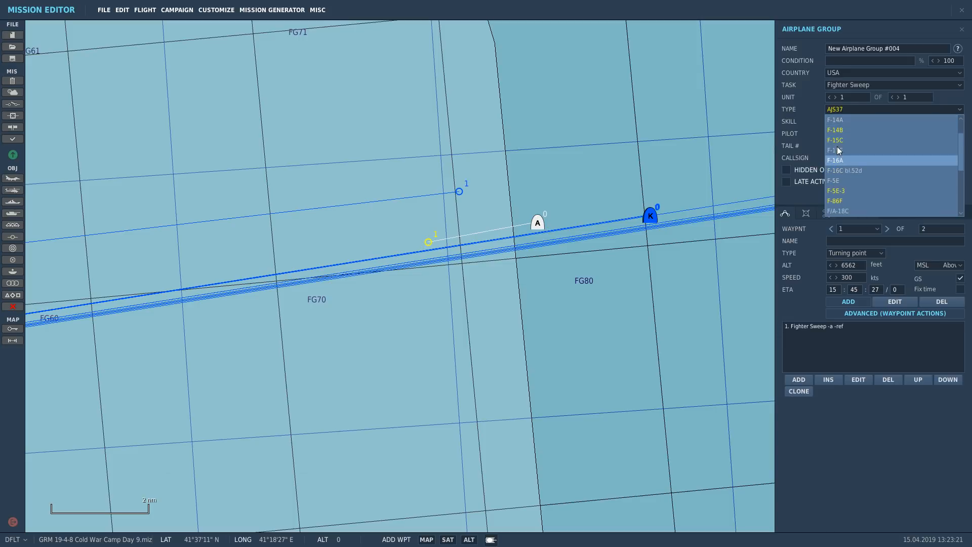
pyautogui.click(838, 141)
pyautogui.click(839, 124)
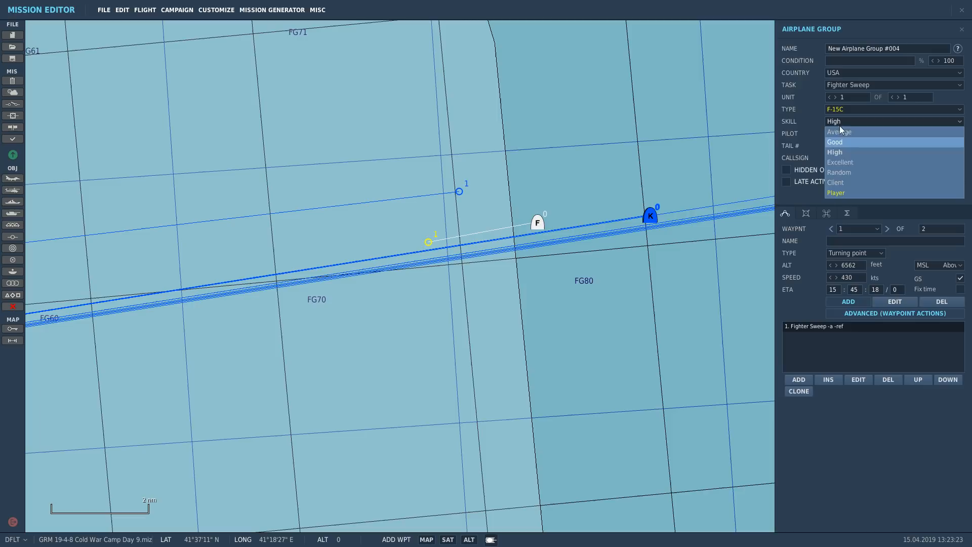
pyautogui.click(837, 183)
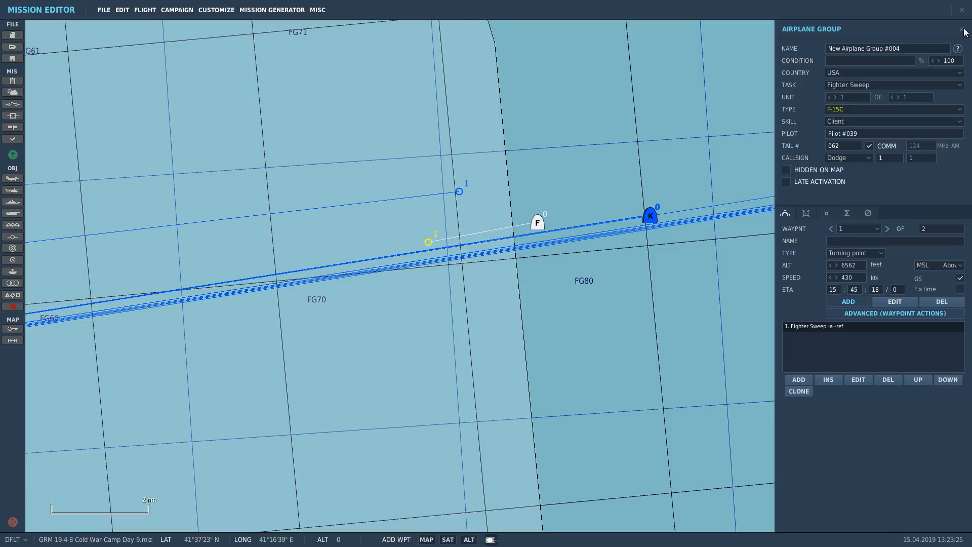
pyautogui.click(963, 30)
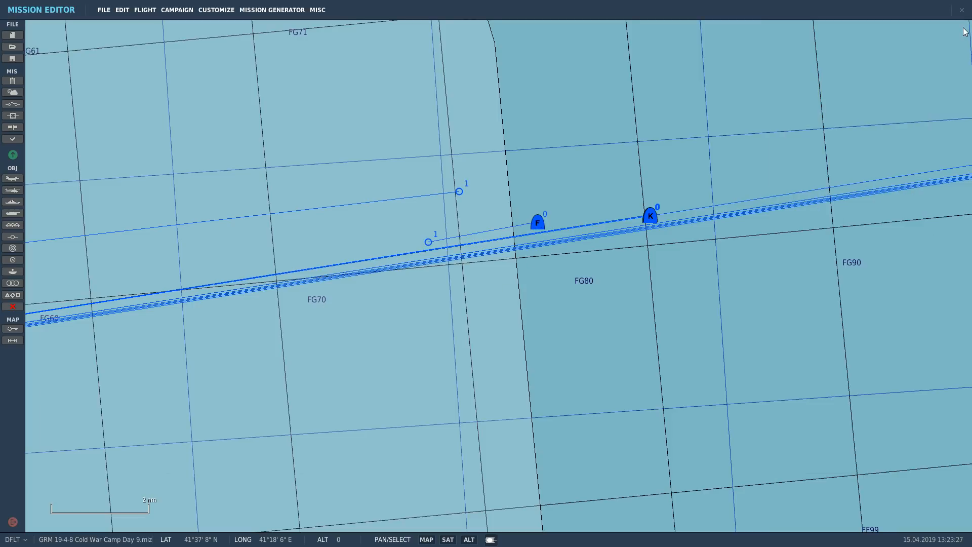
# Step: Delete the newly added F-15C group beside the tankers
pyautogui.scroll(-5, 664, 290)
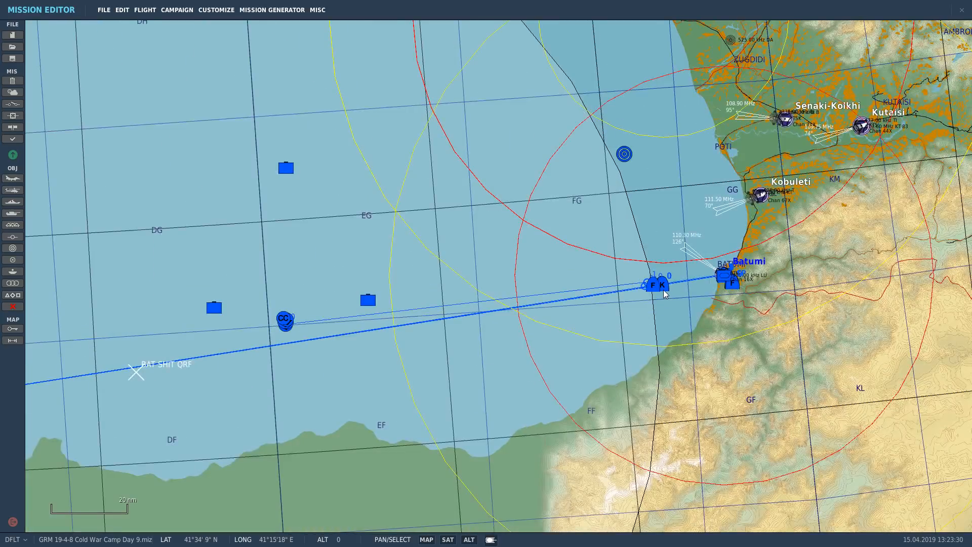
pyautogui.scroll(5, 665, 292)
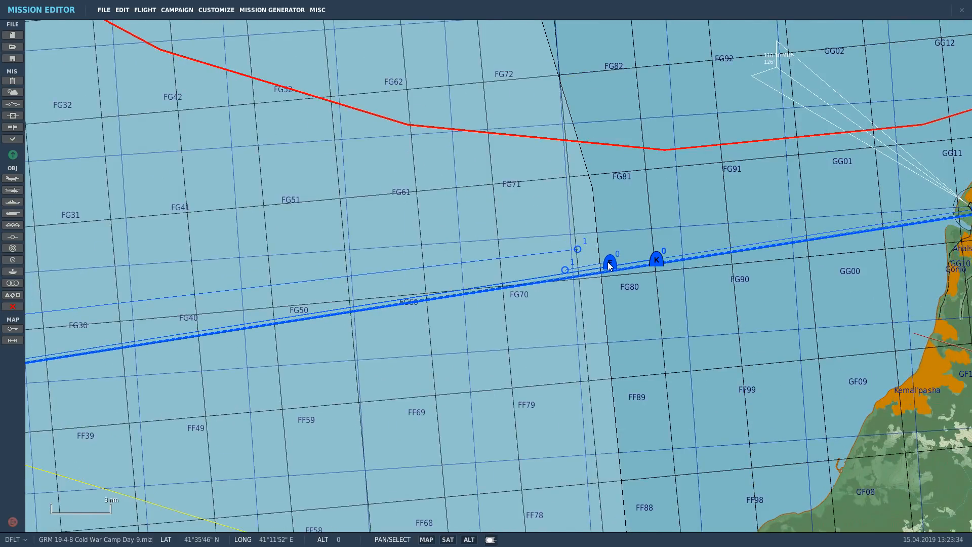
pyautogui.click(610, 264)
pyautogui.press('Delete')
# Step: Change waypoint 0 of the F-14B group HAMMER at Batumi to a Turning point
pyautogui.scroll(-3, 321, 324)
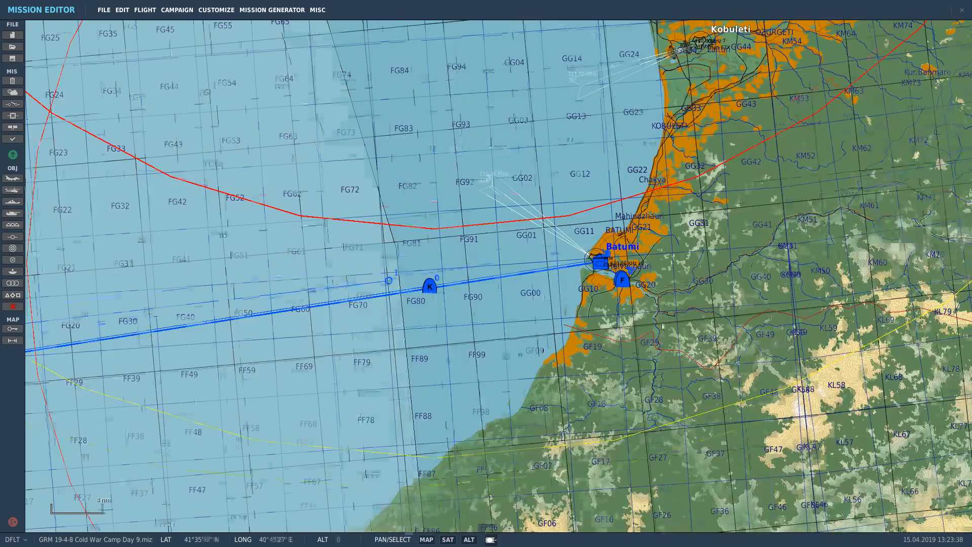
pyautogui.scroll(12, 659, 304)
pyautogui.scroll(5, 646, 446)
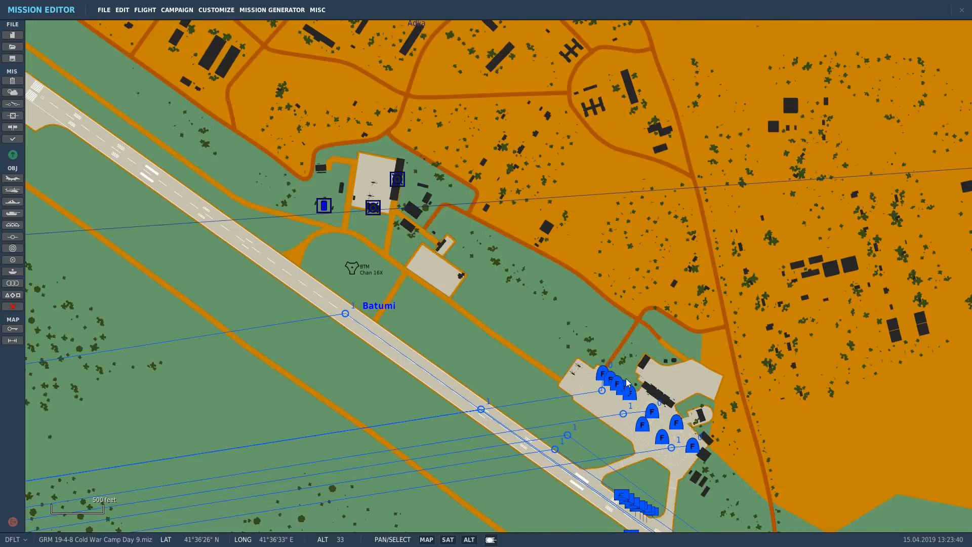
pyautogui.click(625, 393)
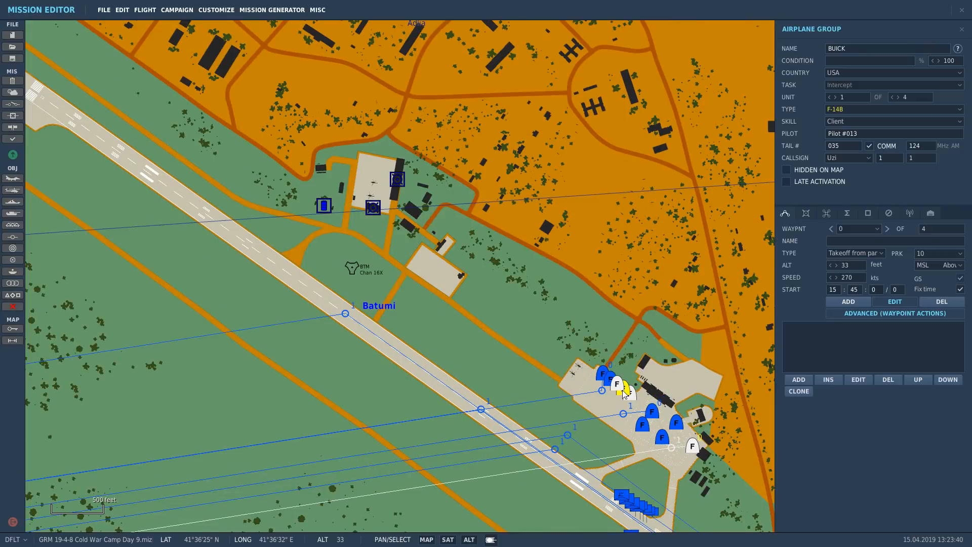
pyautogui.click(653, 412)
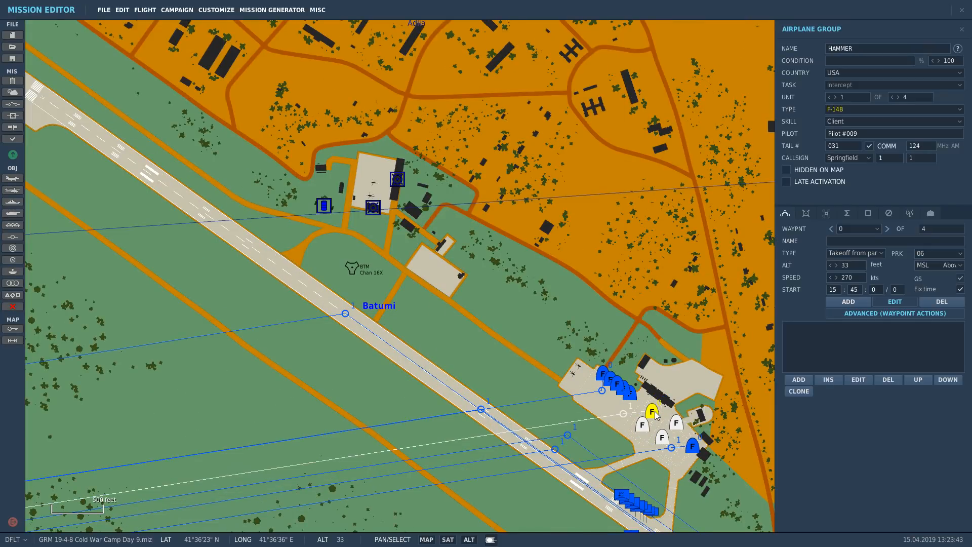
pyautogui.scroll(-3, 656, 415)
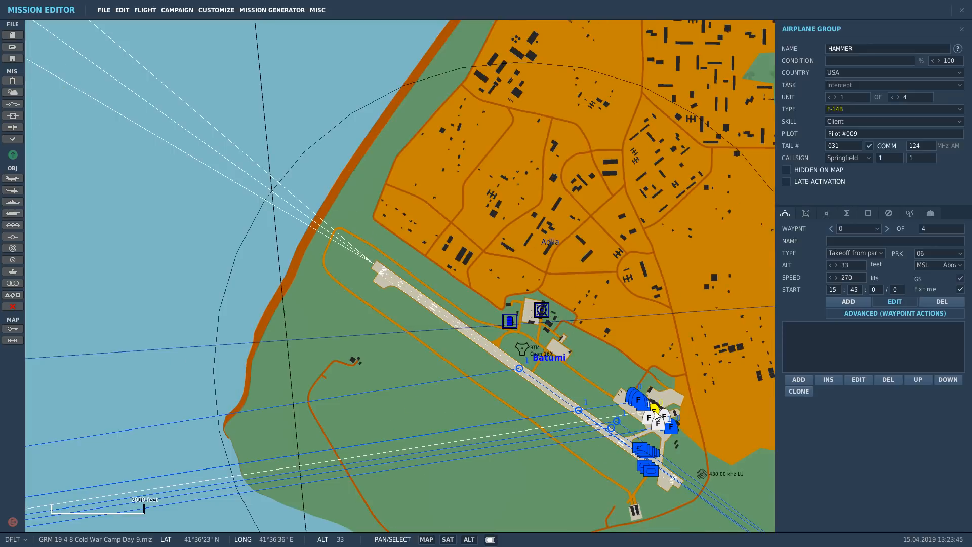
pyautogui.click(865, 253)
pyautogui.click(852, 266)
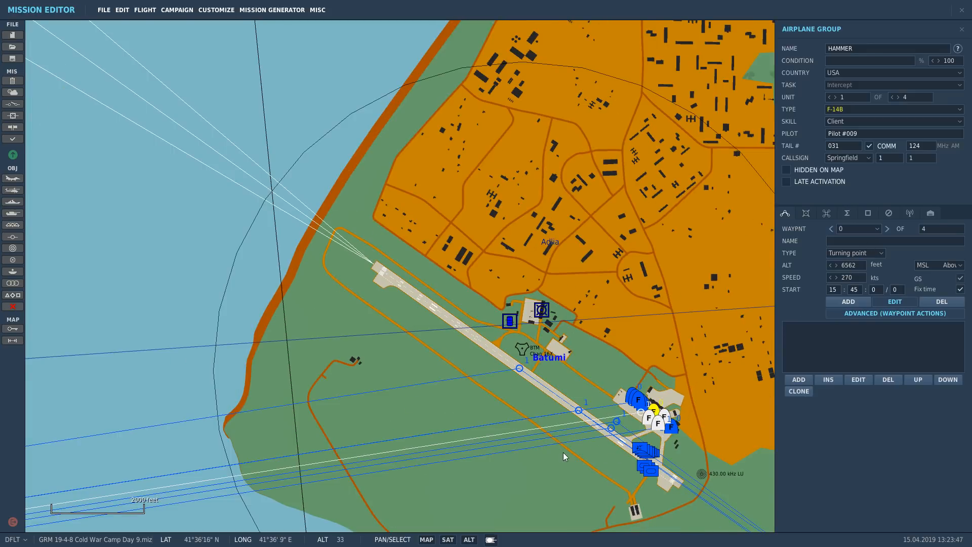
# Step: Move HAMMER's waypoint 0 from Batumi westward over the sea, just northwest of the KC-135MPRS tankers
pyautogui.scroll(4, 633, 423)
pyautogui.moveTo(731, 375); pyautogui.dragTo(696, 234)
pyautogui.scroll(-2, 699, 236)
pyautogui.scroll(-7, 699, 237)
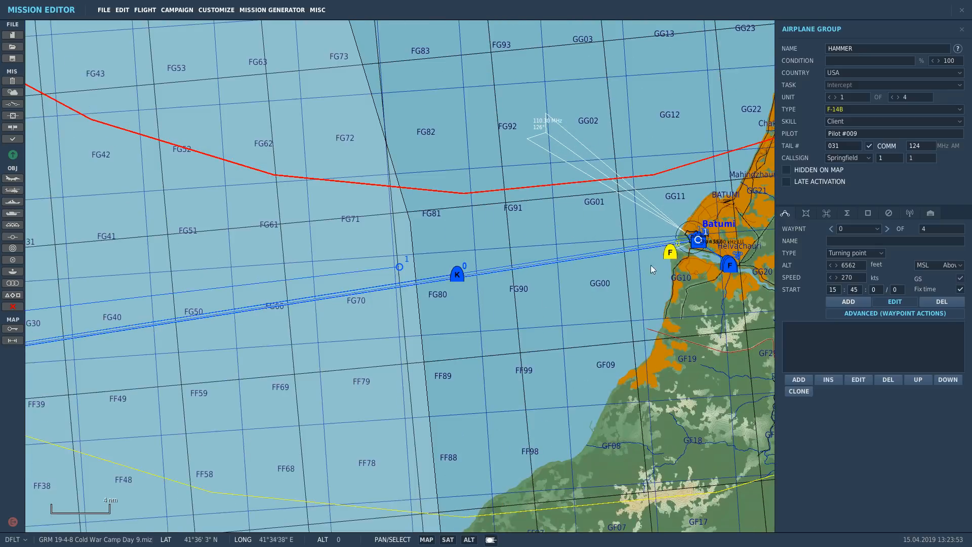
pyautogui.moveTo(670, 253); pyautogui.dragTo(434, 217)
pyautogui.scroll(2, 408, 318)
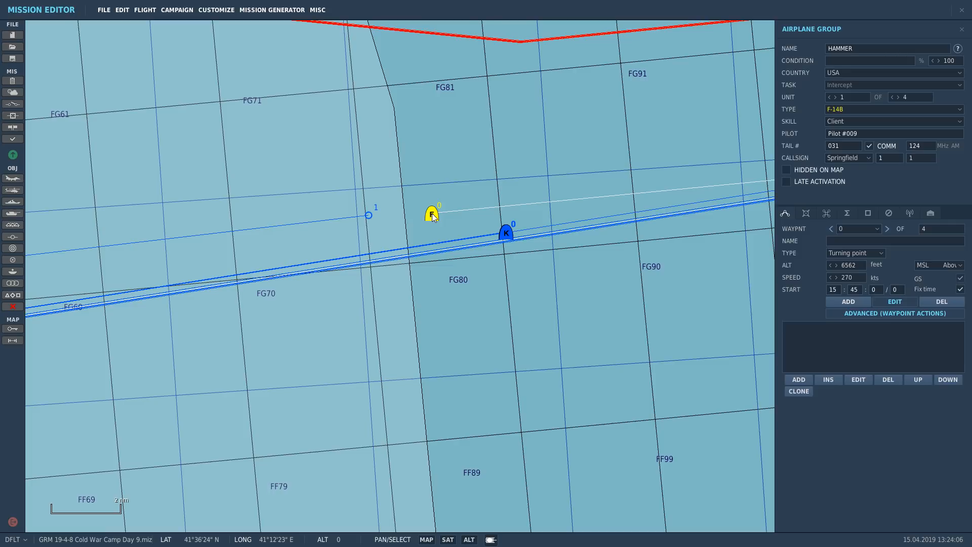
# Step: Nudge HAMMER's waypoint 0 slightly southwest and change the group's aircraft type to F-15C
pyautogui.click(432, 213)
pyautogui.moveTo(432, 214); pyautogui.dragTo(428, 218)
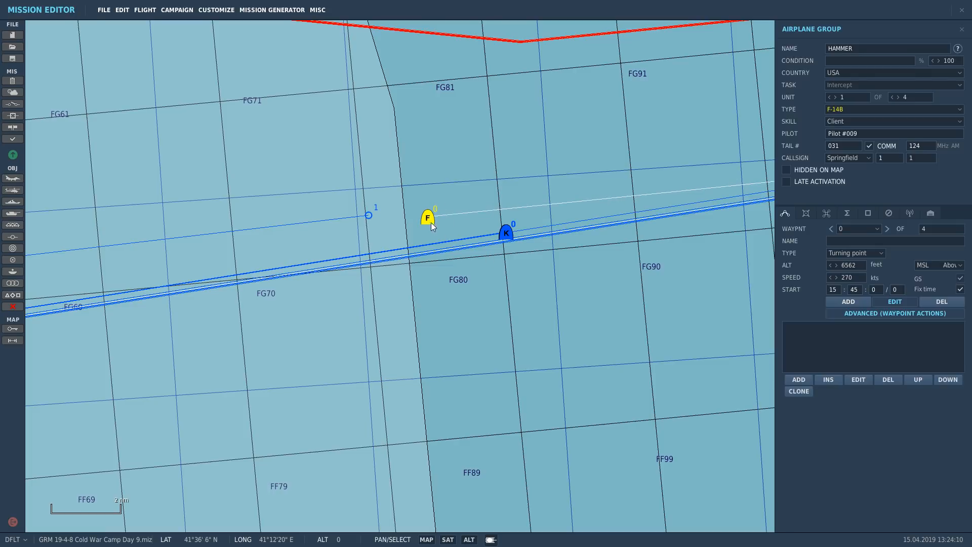
pyautogui.click(845, 108)
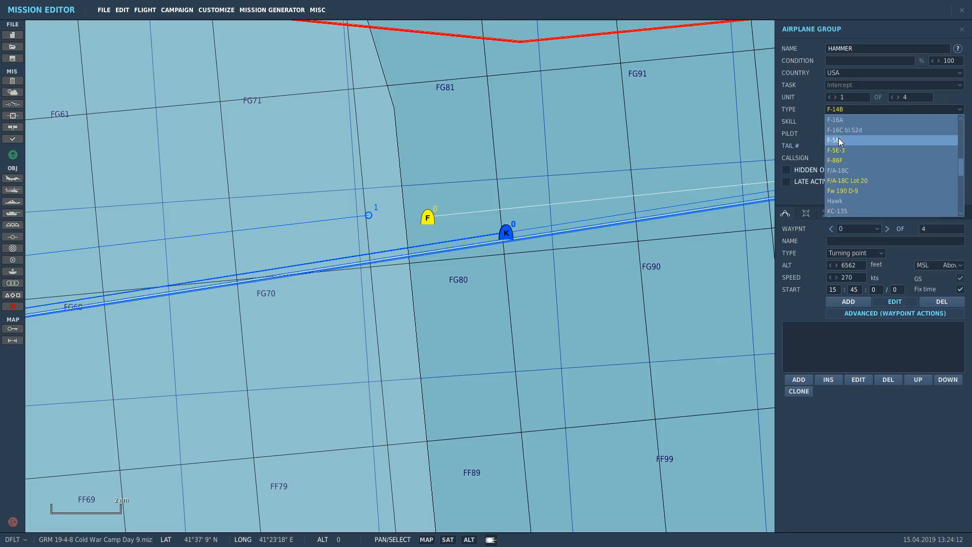
pyautogui.scroll(2, 843, 167)
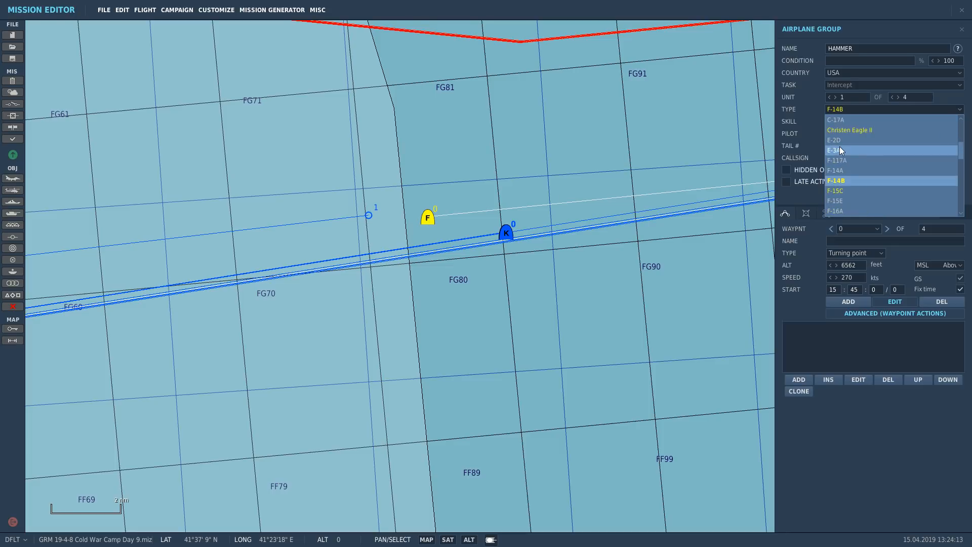
pyautogui.click(848, 193)
pyautogui.click(847, 107)
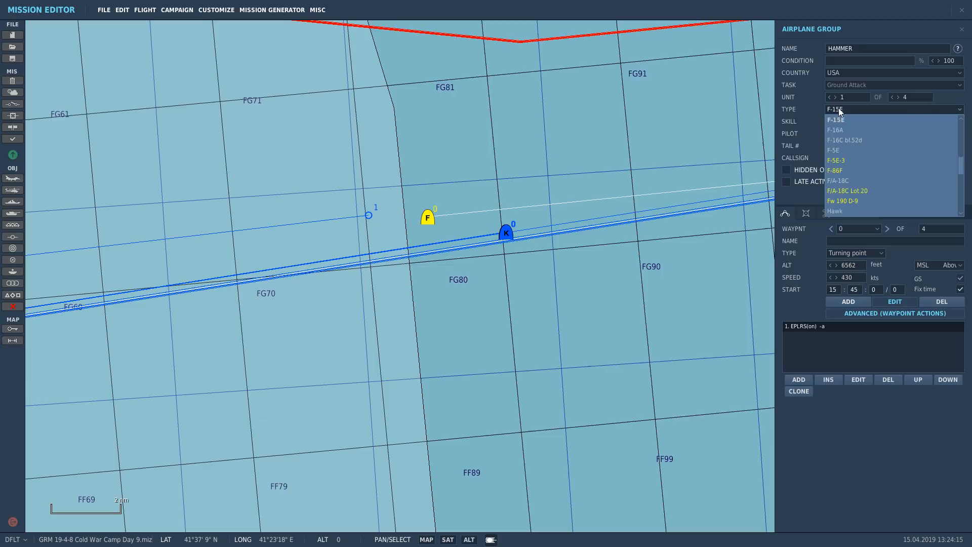
pyautogui.scroll(3, 840, 166)
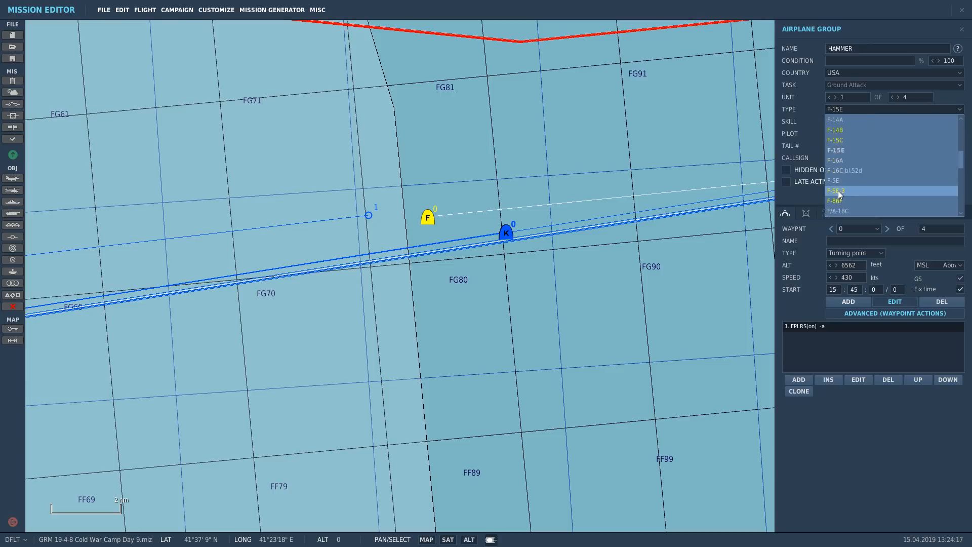
pyautogui.click(840, 170)
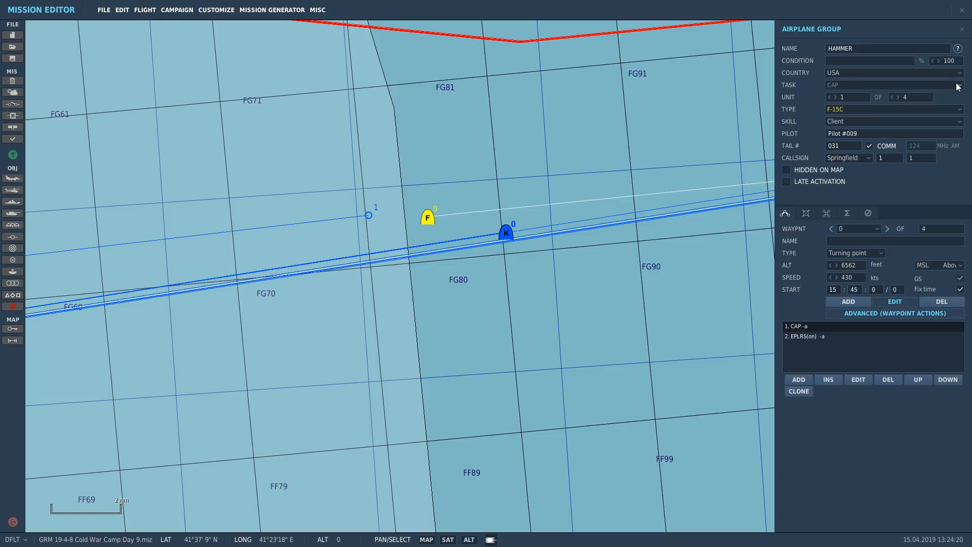
pyautogui.click(963, 29)
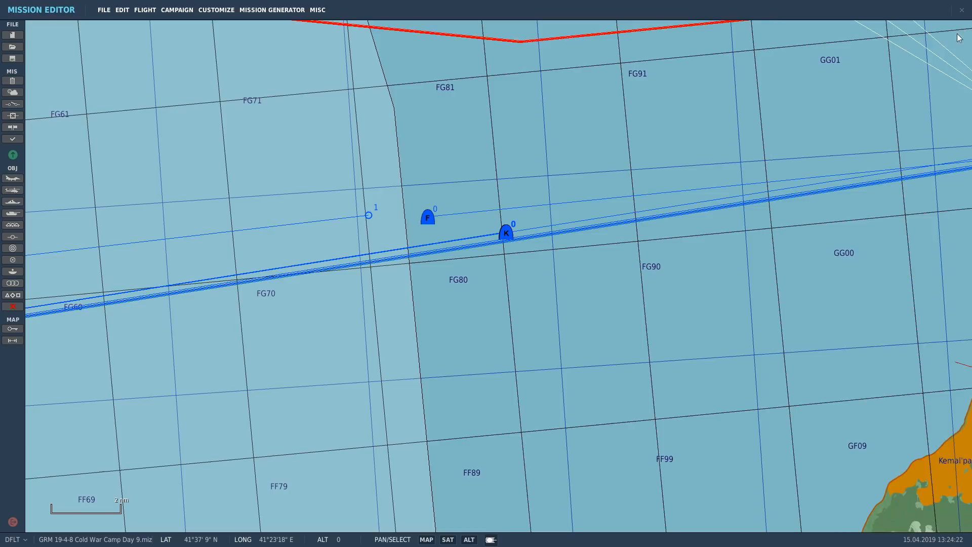
# Step: Run the mission without saving the changes, join as a spectator and view the theatre map
pyautogui.click(13, 155)
pyautogui.click(486, 305)
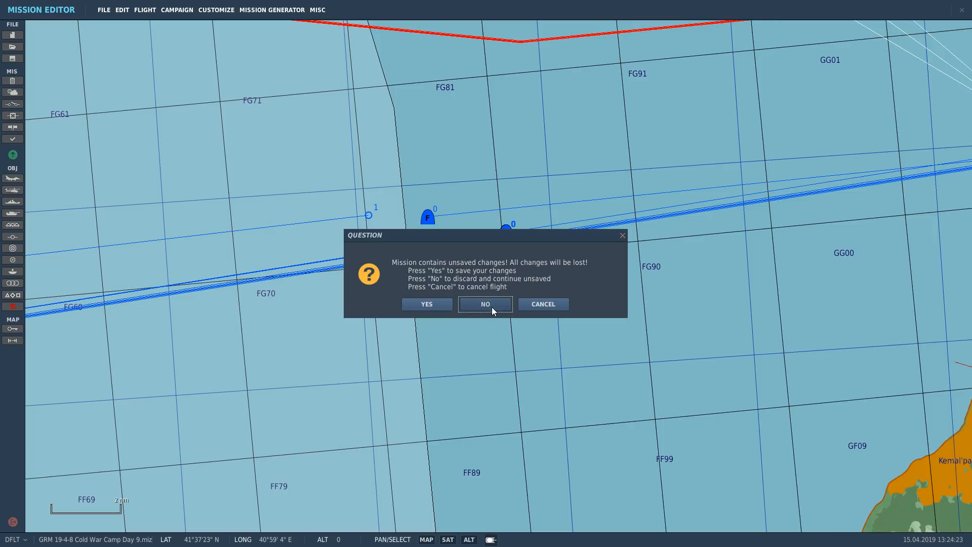
pyautogui.click(758, 455)
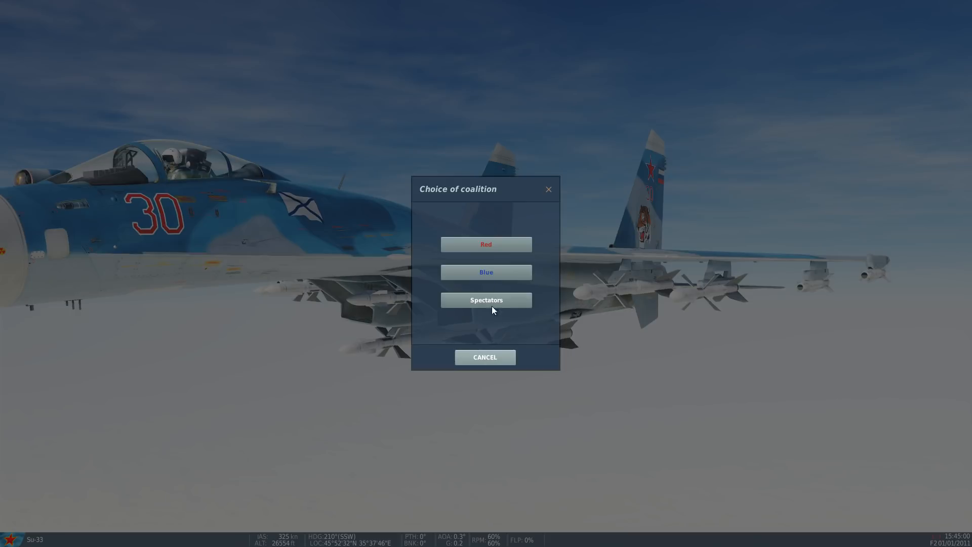
pyautogui.click(491, 304)
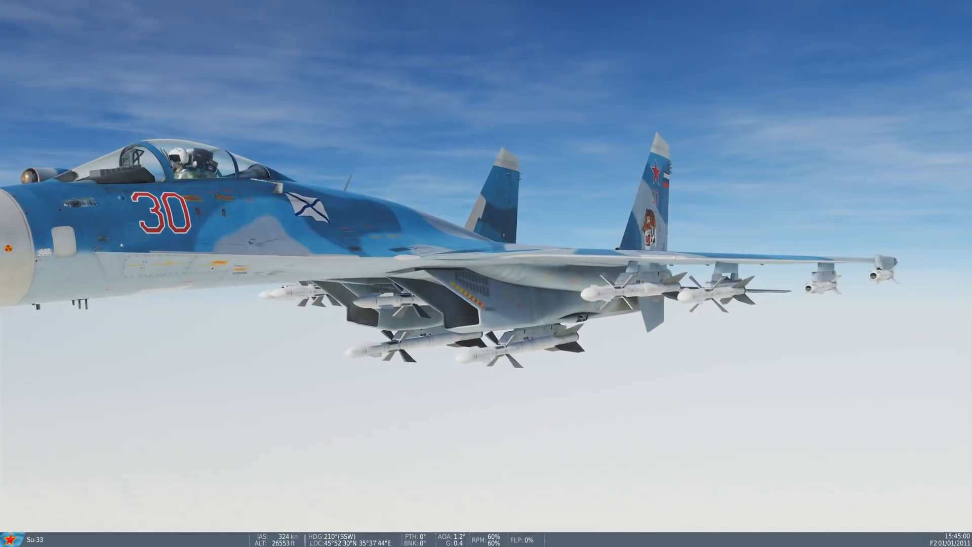
pyautogui.scroll(-4, 490, 303)
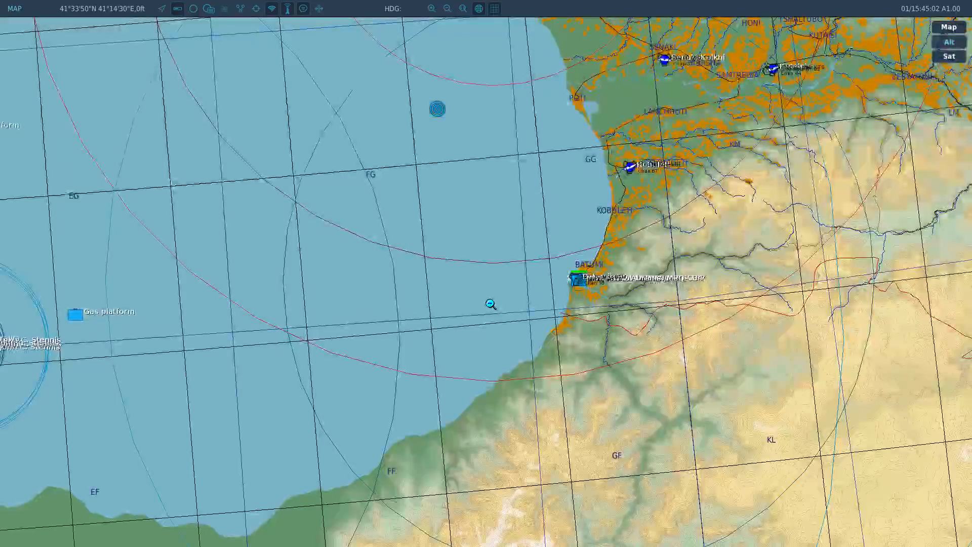
# Step: Join the Blue coalition as pilot 031 of the F-15C group HAMMER with an air start and begin flying
pyautogui.press('Escape')
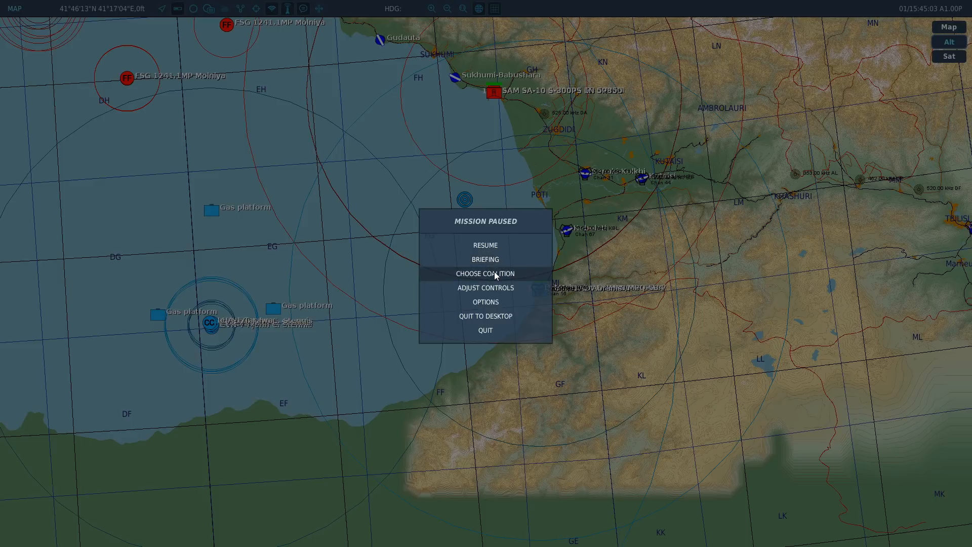
pyautogui.click(495, 271)
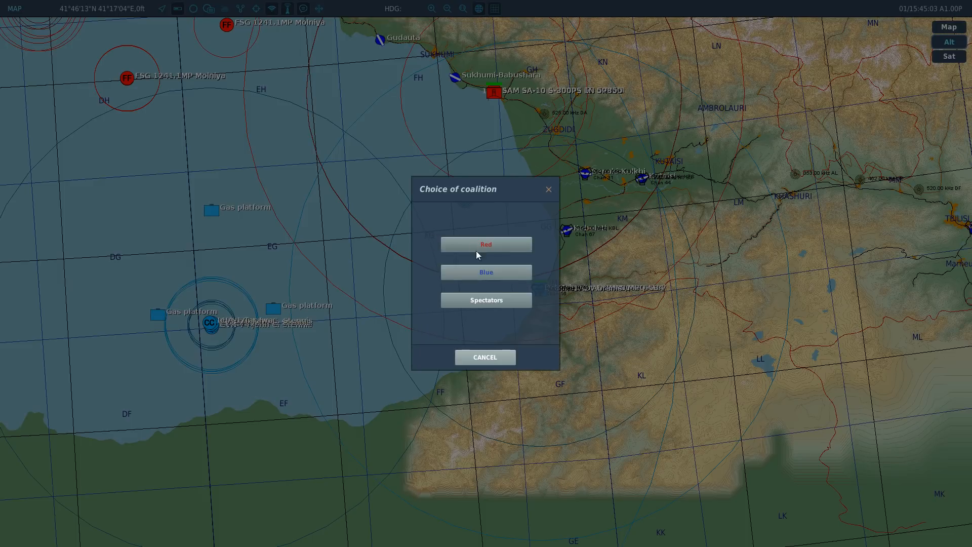
pyautogui.click(489, 276)
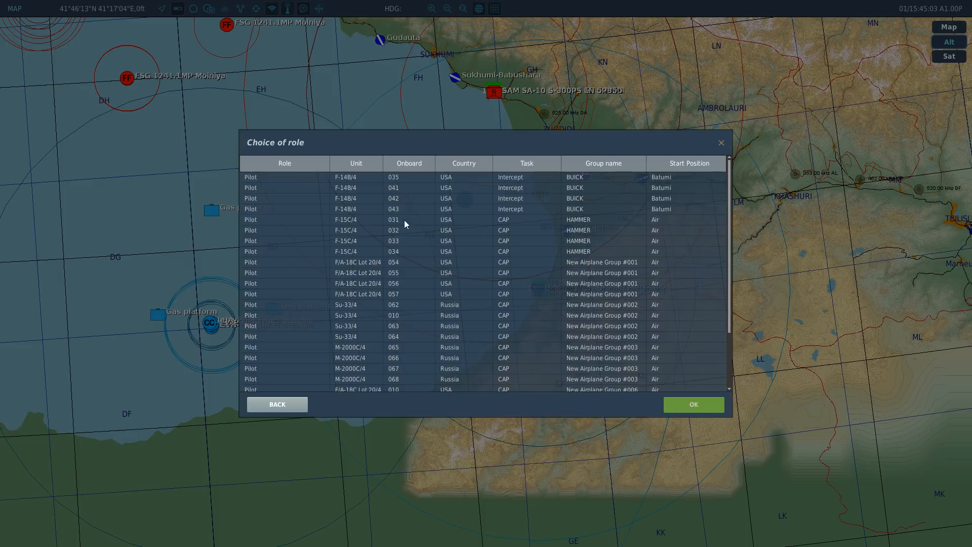
pyautogui.click(559, 222)
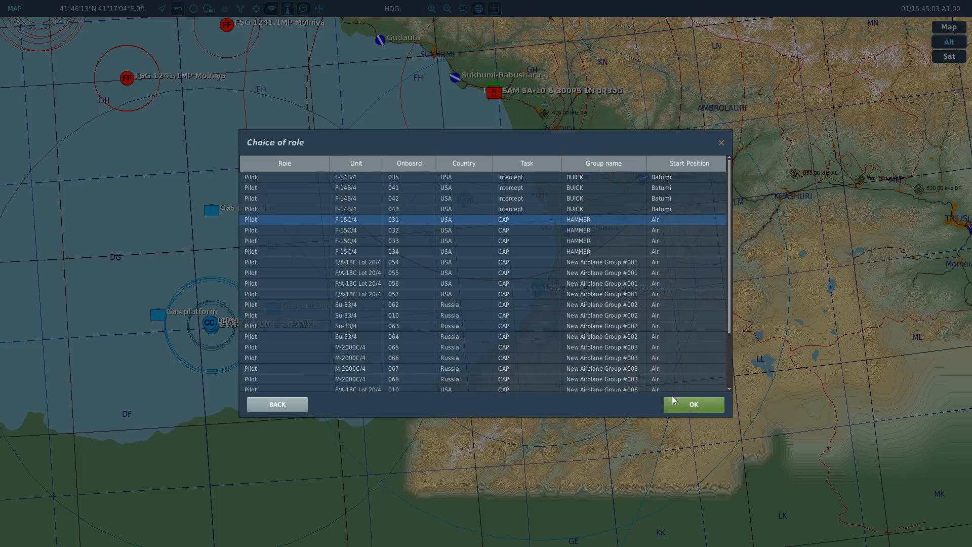
pyautogui.click(675, 403)
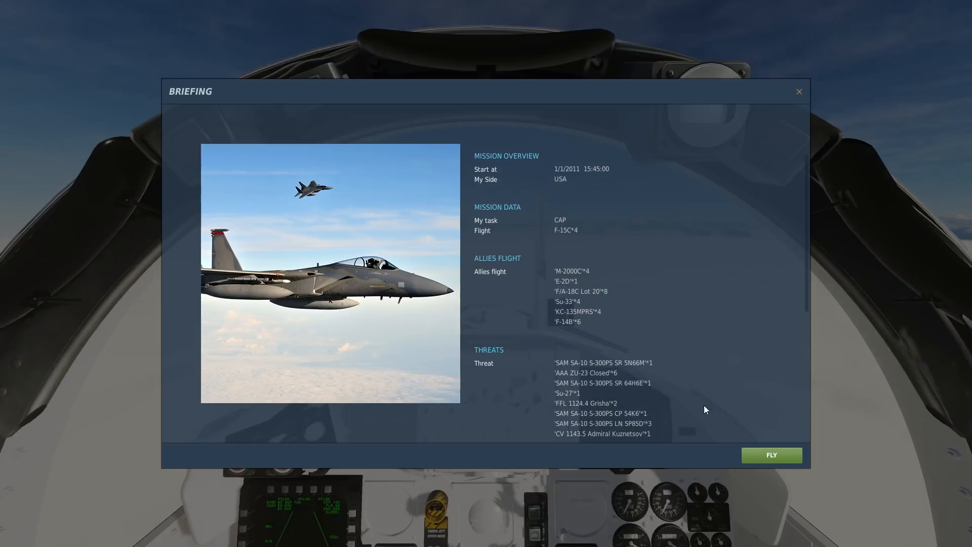
pyautogui.click(760, 451)
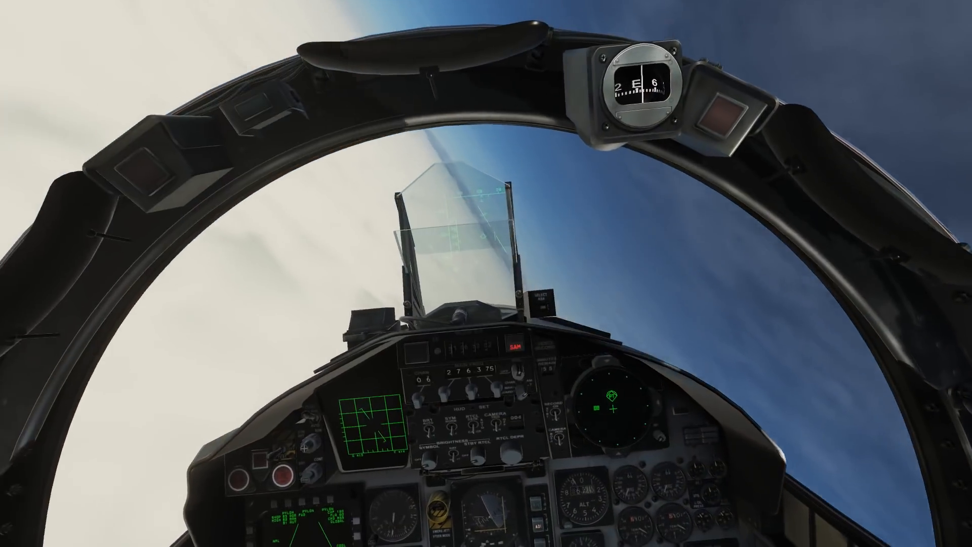
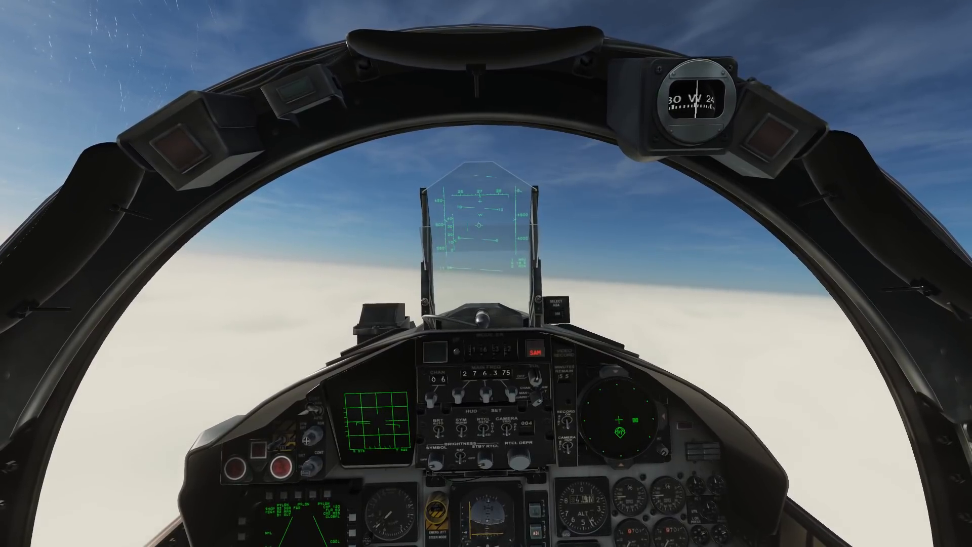
# Step: Check the map briefly during the F-15C flight, then leave the aircraft and rejoin as a spectator
pyautogui.press('F10')
pyautogui.press('F1')
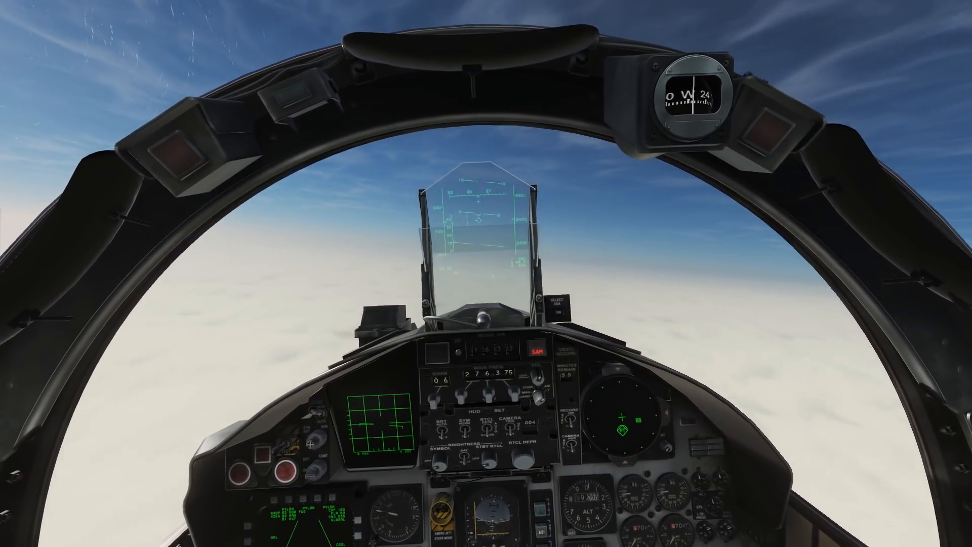
pyautogui.press('Escape')
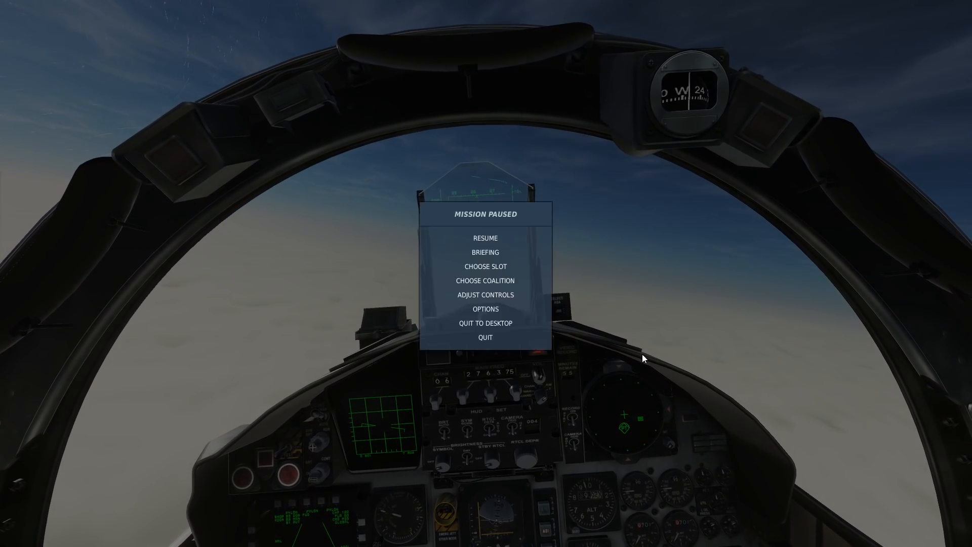
pyautogui.click(490, 277)
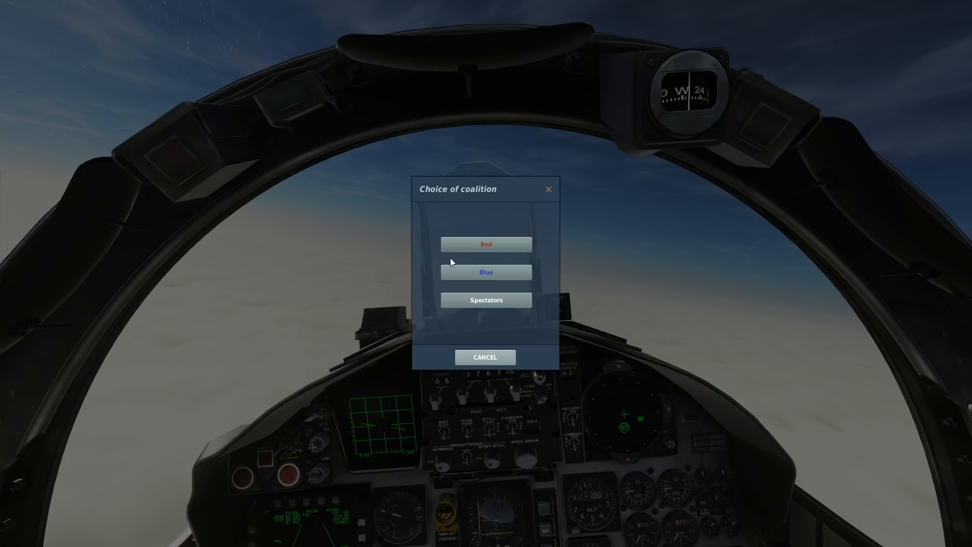
pyautogui.click(470, 302)
pyautogui.click(772, 454)
# Step: Examine the KC-135MPRS tankers over the sea west of Batumi and the Su-33 patrols on the map
pyautogui.press('F10')
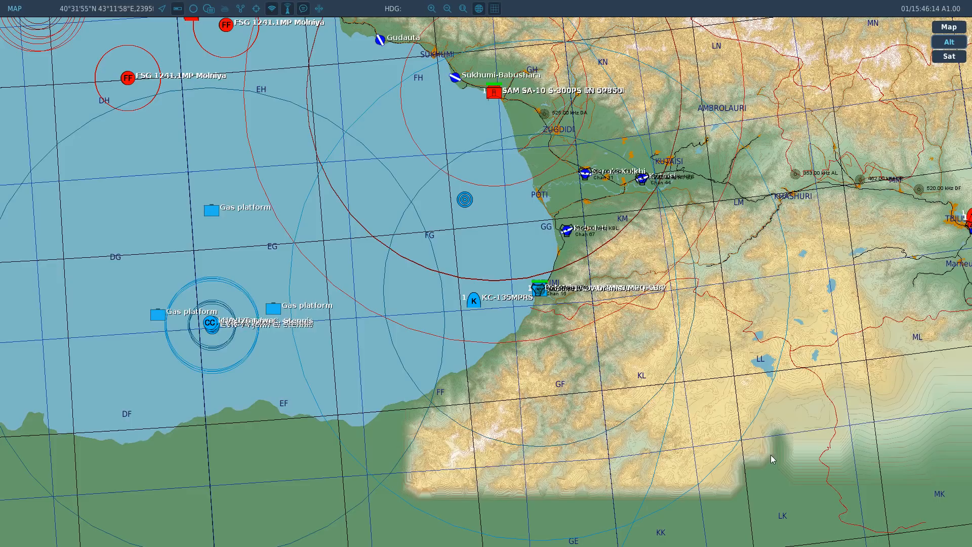
pyautogui.scroll(-2, 405, 314)
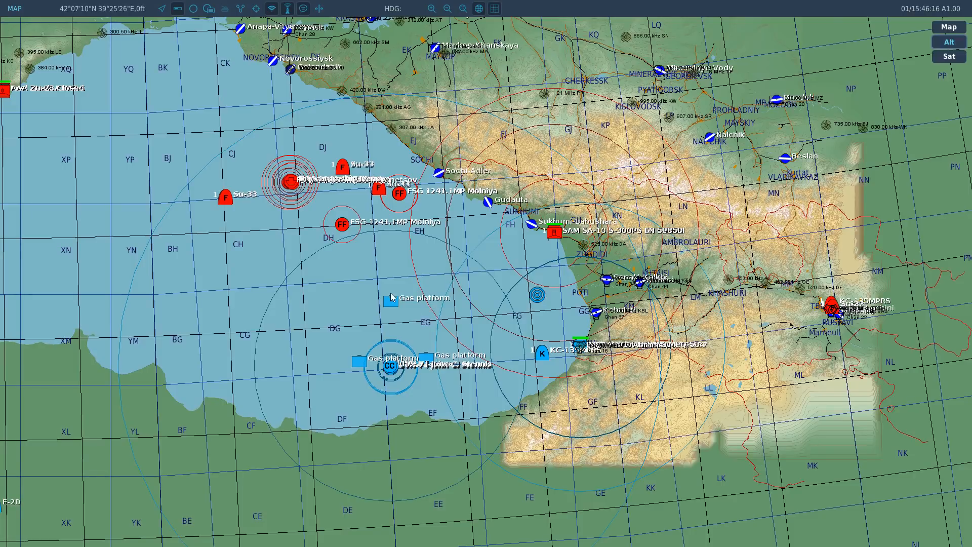
pyautogui.scroll(3, 533, 347)
pyautogui.scroll(5, 533, 347)
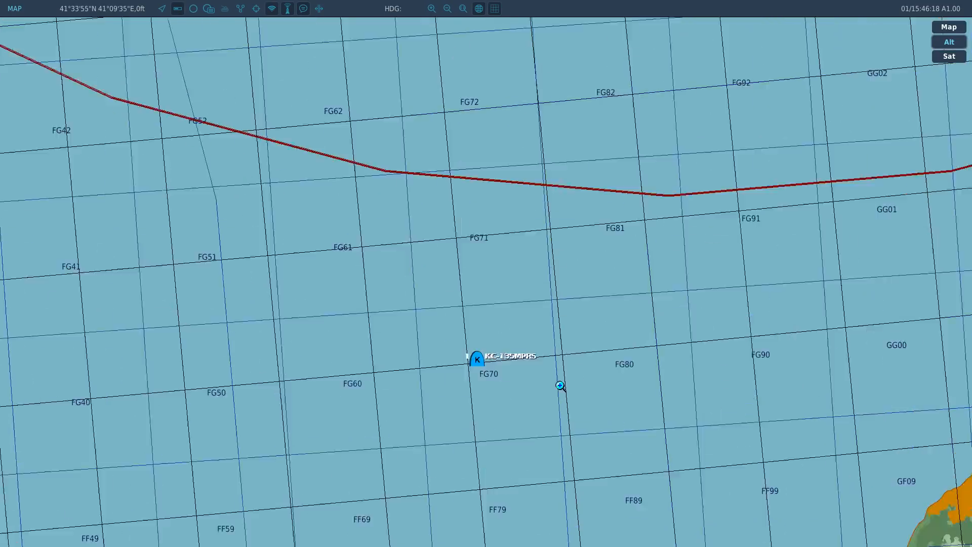
pyautogui.click(360, 318)
pyautogui.scroll(-1, 733, 400)
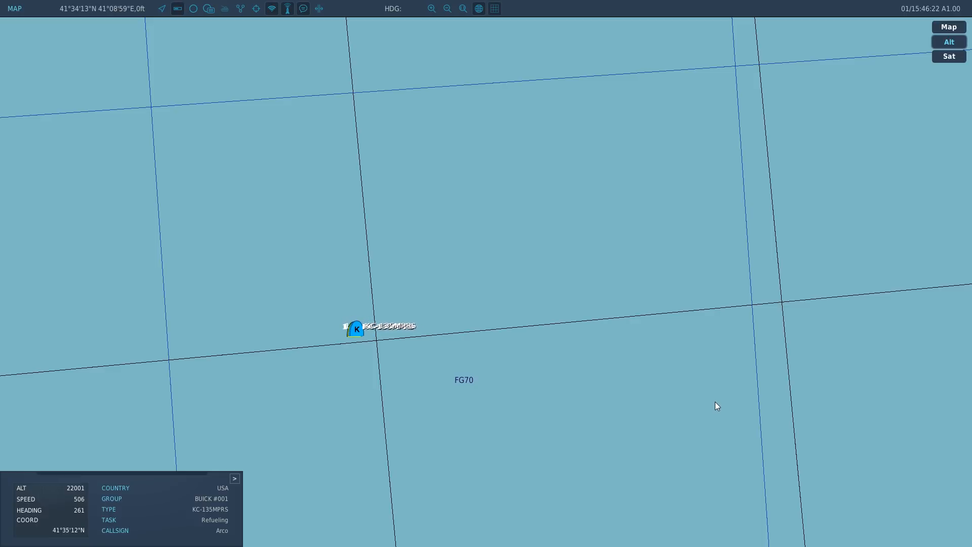
pyautogui.scroll(-3, 712, 405)
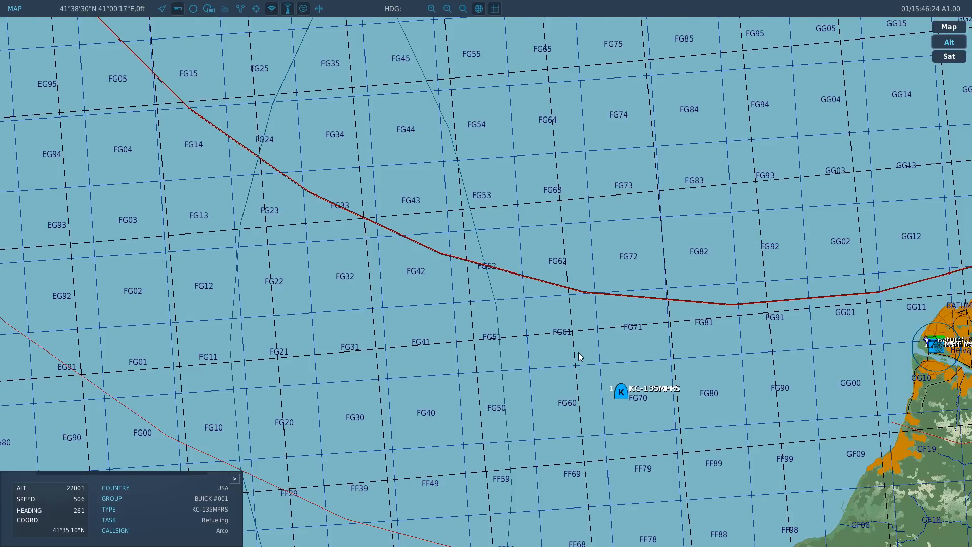
pyautogui.scroll(-4, 585, 375)
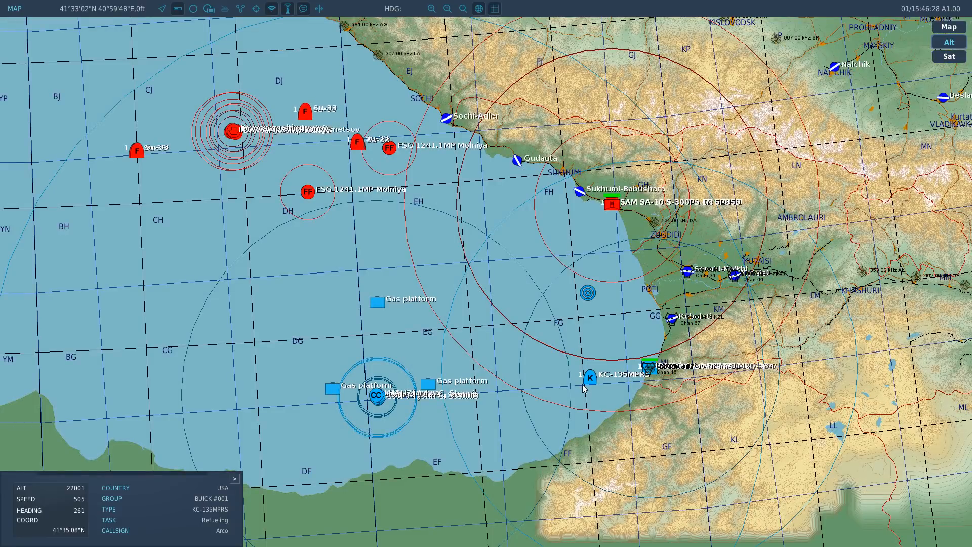
pyautogui.scroll(-1, 588, 384)
# Step: End the test flight, return to the mission editor and reopen GRM 19-4-8 Cold War Camp Day 9.miz
pyautogui.press('Escape')
pyautogui.press('Escape')
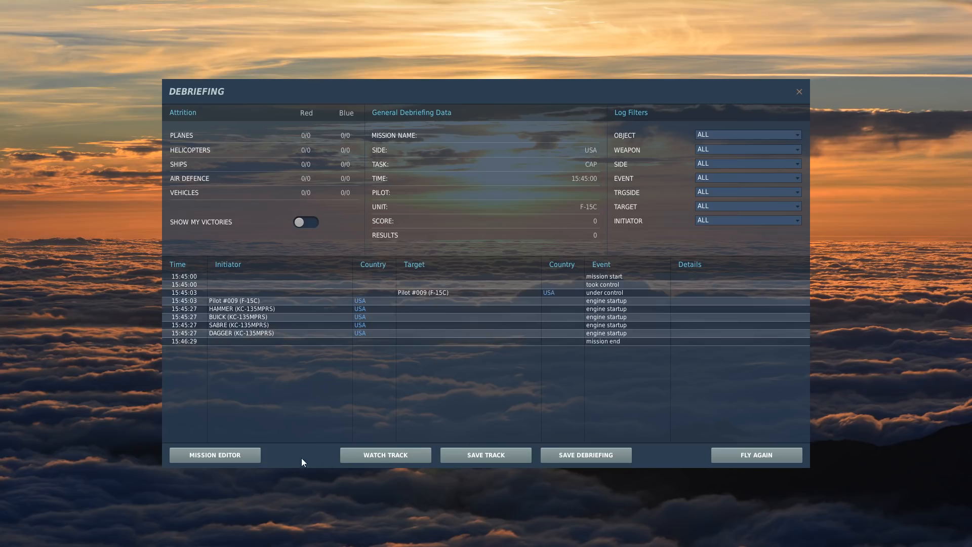
pyautogui.click(215, 455)
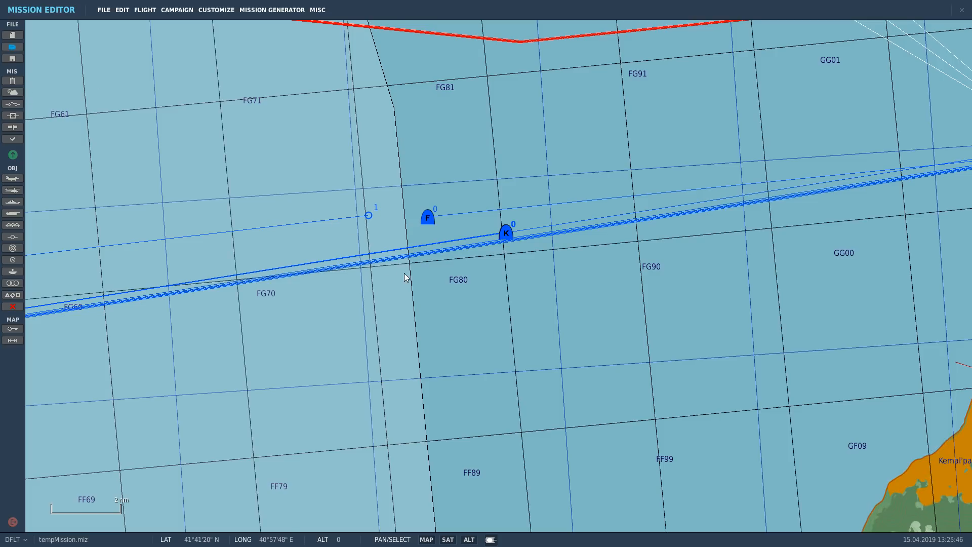
pyautogui.hotkey('ctrl', 'o')
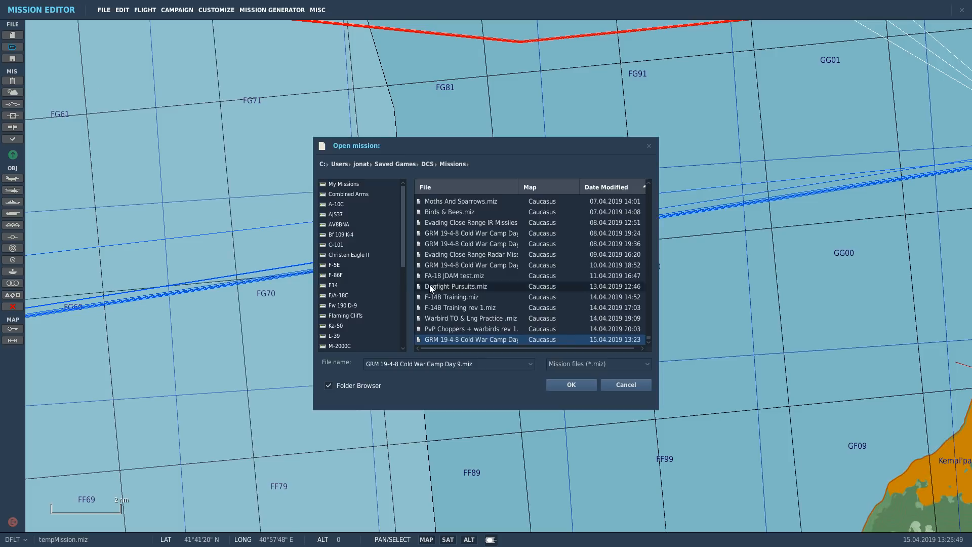
pyautogui.click(563, 387)
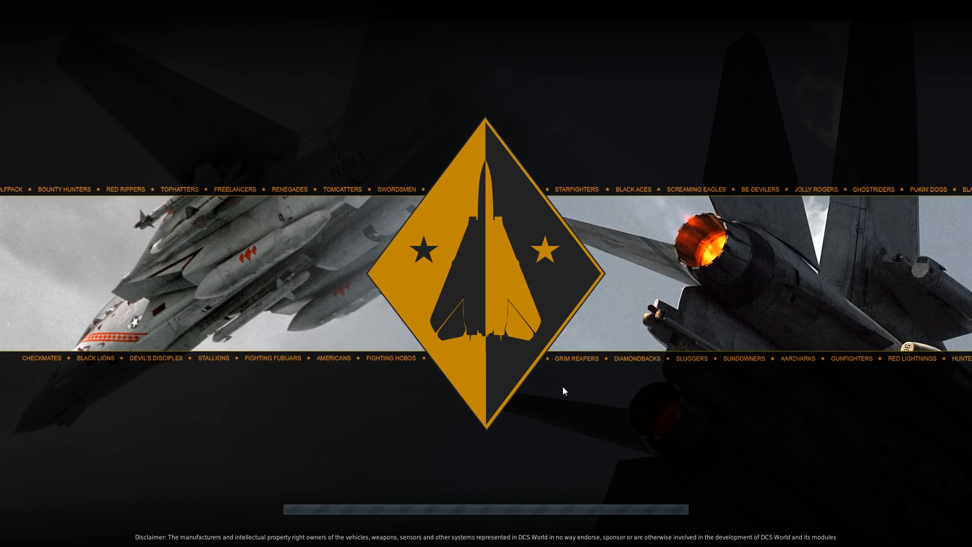
# Step: Measure the distance along the tanker route from just west of the KC-135MPRS start point to Batumi
pyautogui.scroll(2, 861, 289)
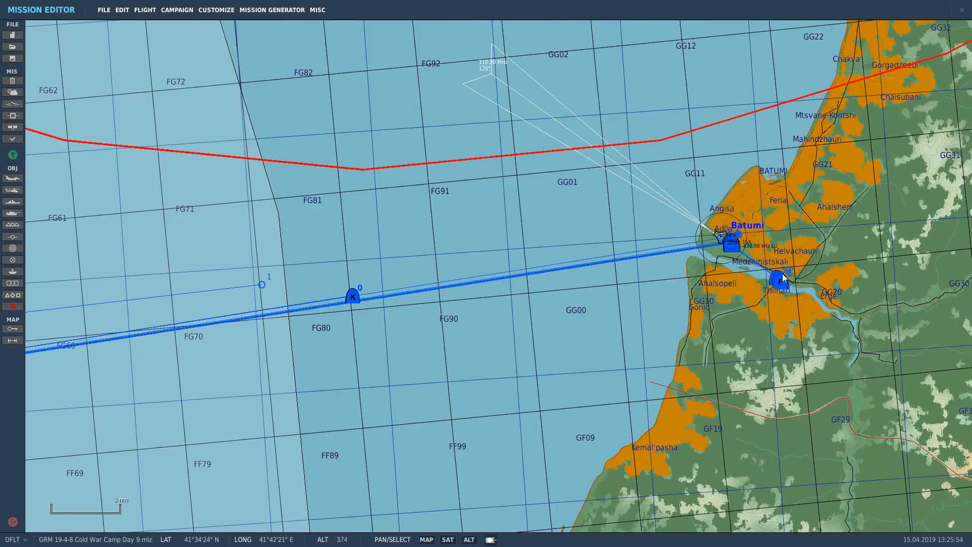
pyautogui.click(13, 341)
pyautogui.moveTo(290, 308); pyautogui.dragTo(736, 243)
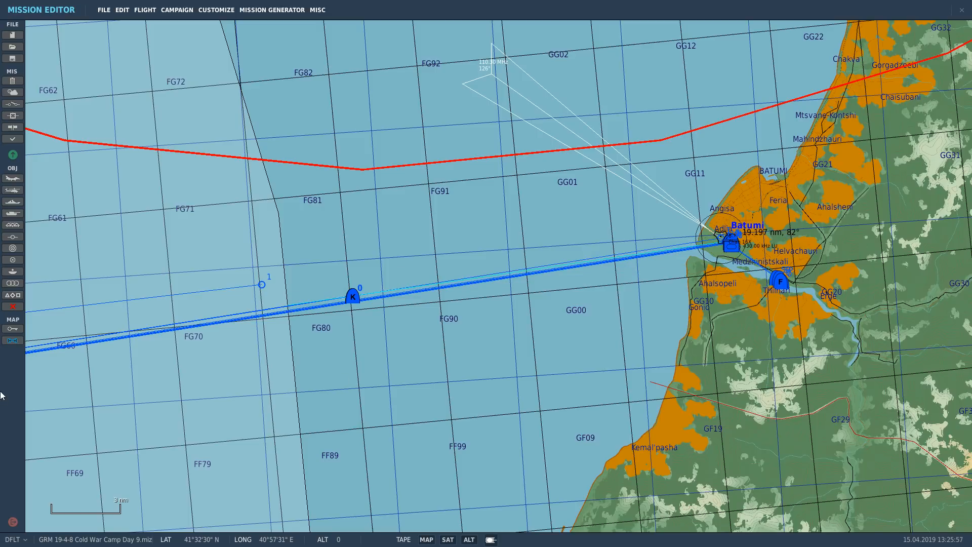
pyautogui.click(13, 340)
pyautogui.scroll(-2, 667, 253)
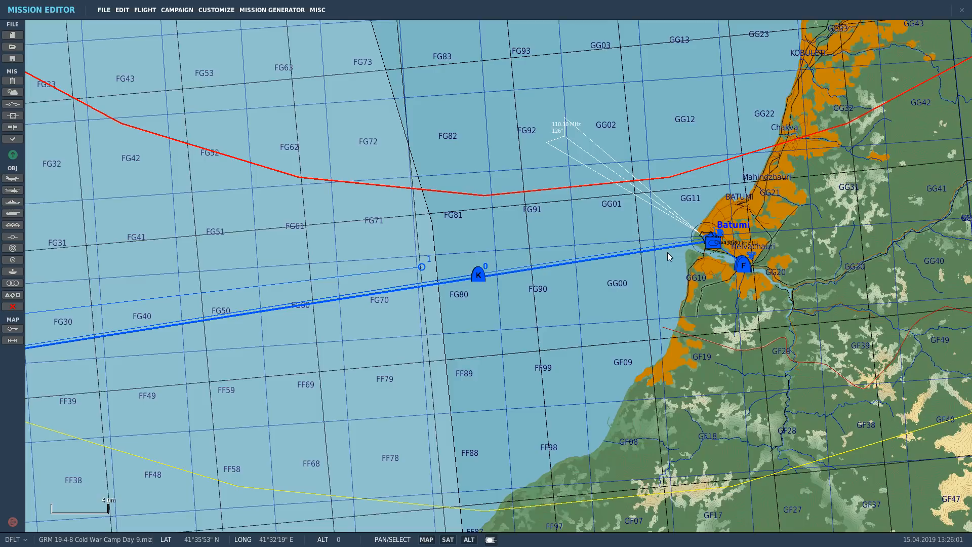
# Step: Select the KC-135MPRS tanker west of Batumi and measure a short distance west-southwest from its start point
pyautogui.click(478, 275)
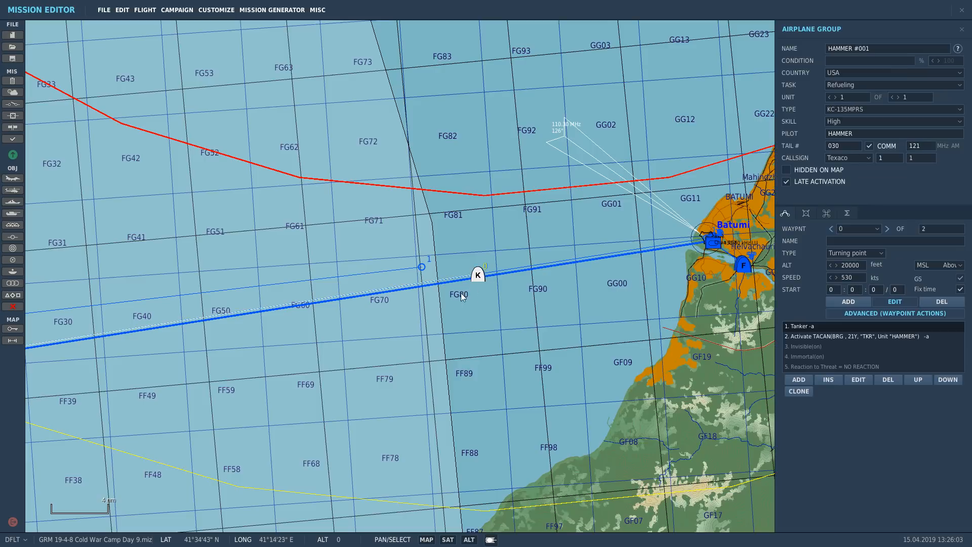
pyautogui.click(3, 343)
pyautogui.moveTo(479, 276); pyautogui.dragTo(439, 287)
pyautogui.click(13, 340)
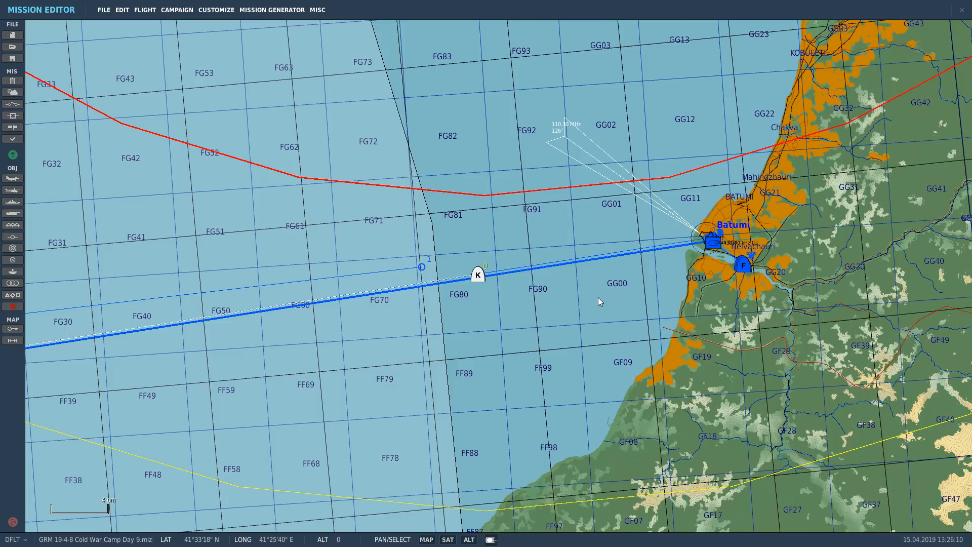
# Step: Inspect the M-2000C, Su-33 and F/A-18C client groups parked southeast of Batumi
pyautogui.scroll(7, 744, 268)
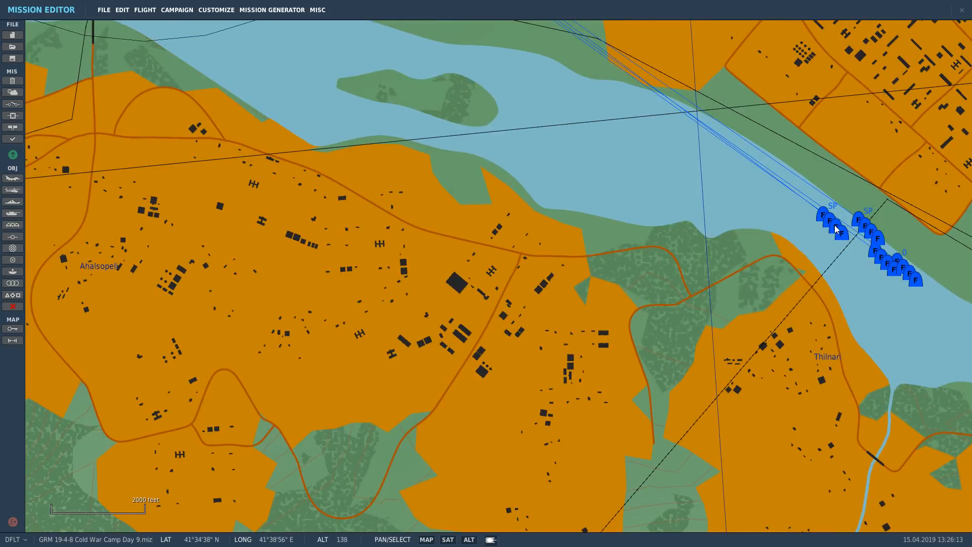
pyautogui.click(836, 230)
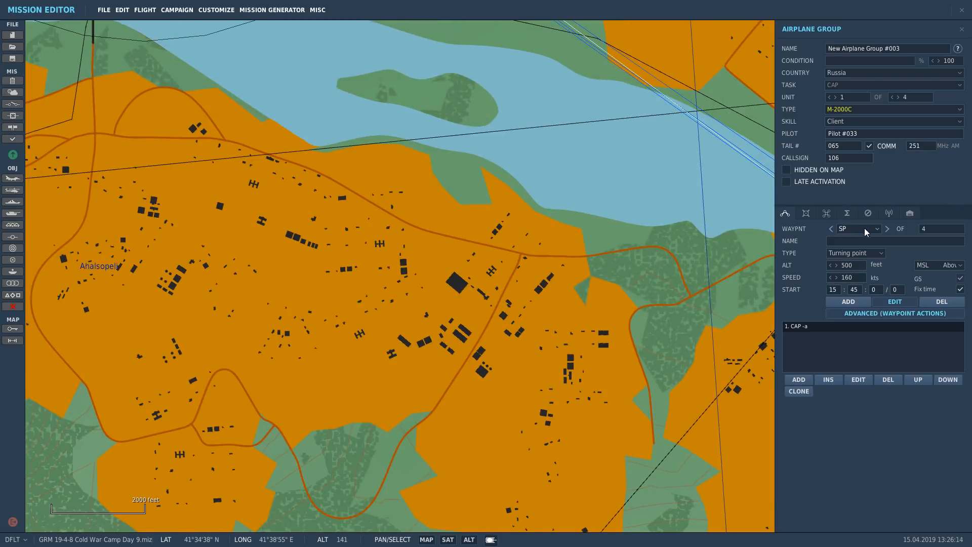
pyautogui.scroll(3, 707, 272)
pyautogui.click(695, 181)
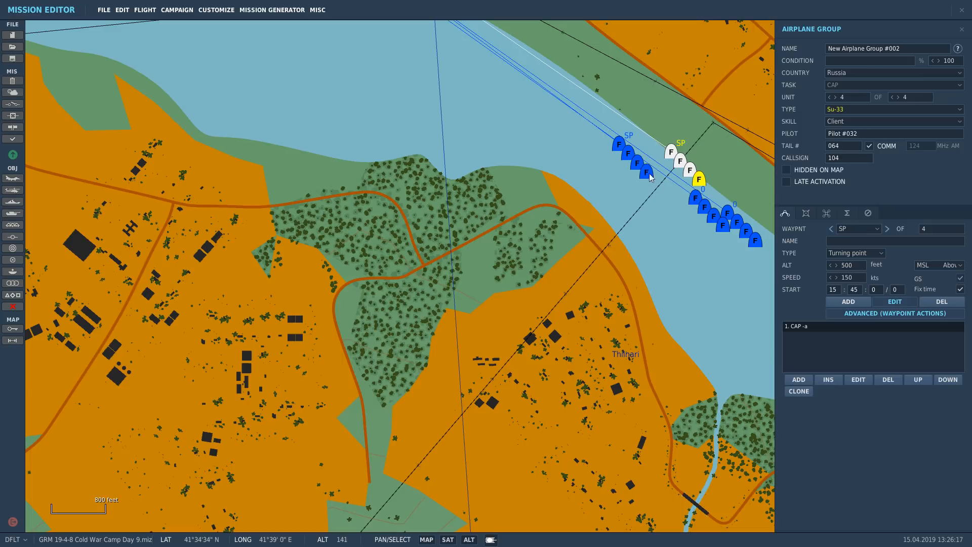
pyautogui.click(710, 214)
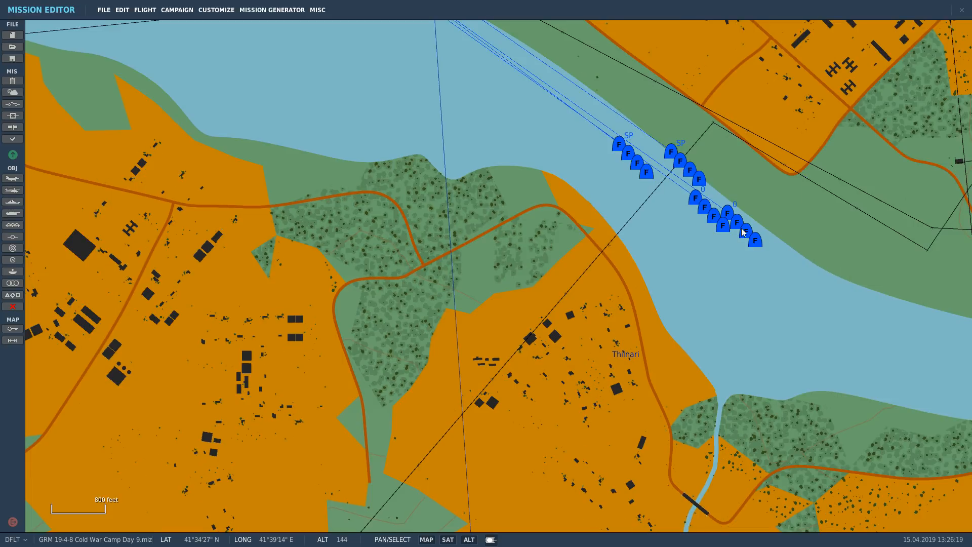
pyautogui.click(725, 227)
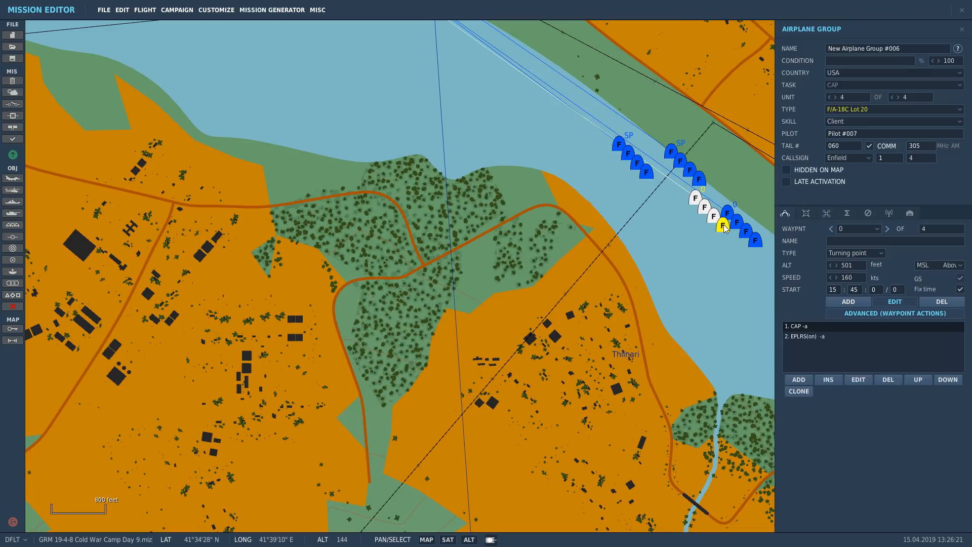
# Step: Measure the F/A-18C route legs from Batumi to waypoint 2 and between the Crimean target and waypoint 2
pyautogui.scroll(-12, 618, 259)
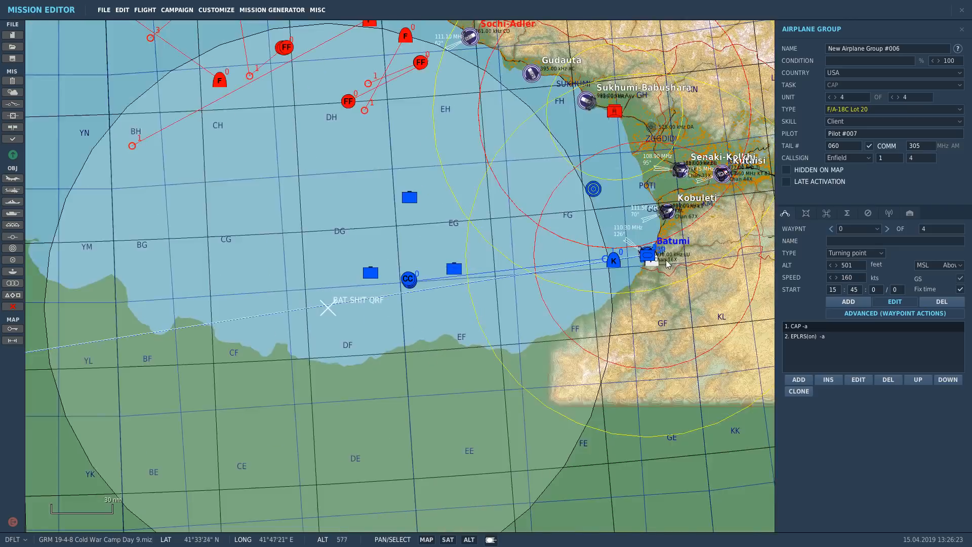
pyautogui.scroll(2, 537, 381)
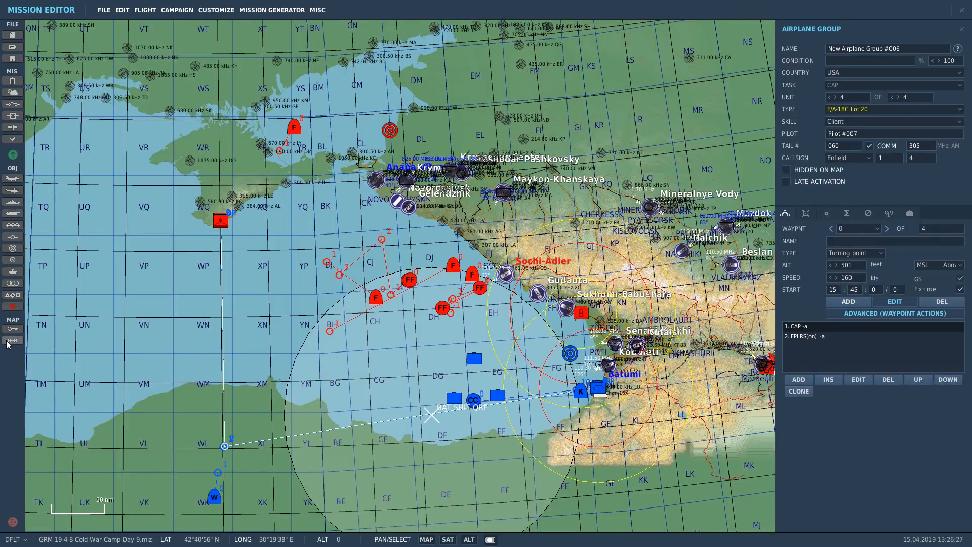
pyautogui.click(12, 340)
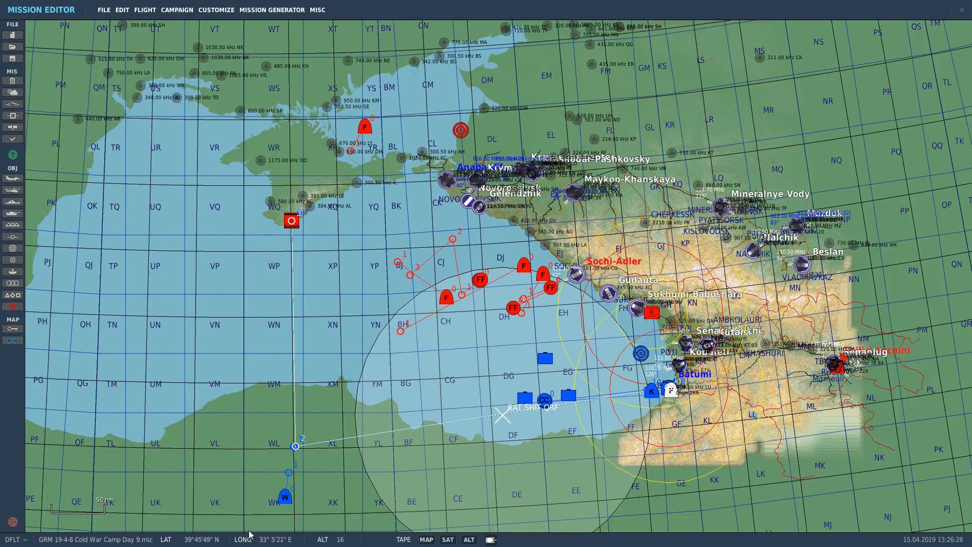
pyautogui.moveTo(729, 379); pyautogui.dragTo(297, 442)
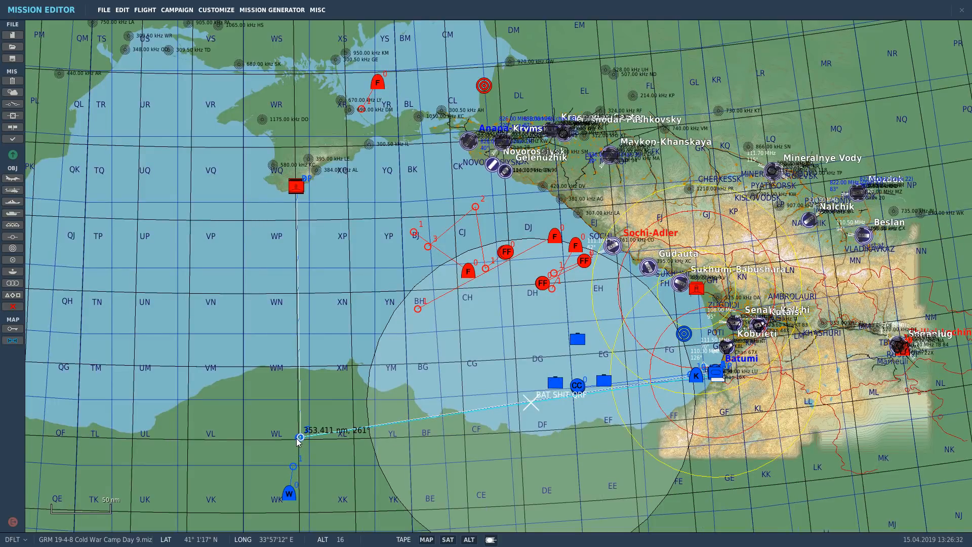
pyautogui.moveTo(297, 188); pyautogui.dragTo(299, 444)
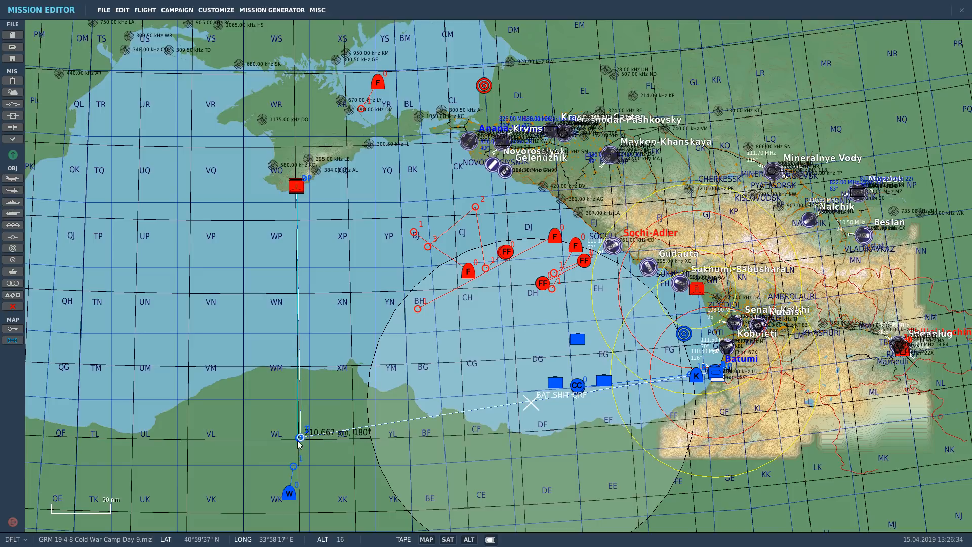
pyautogui.click(11, 342)
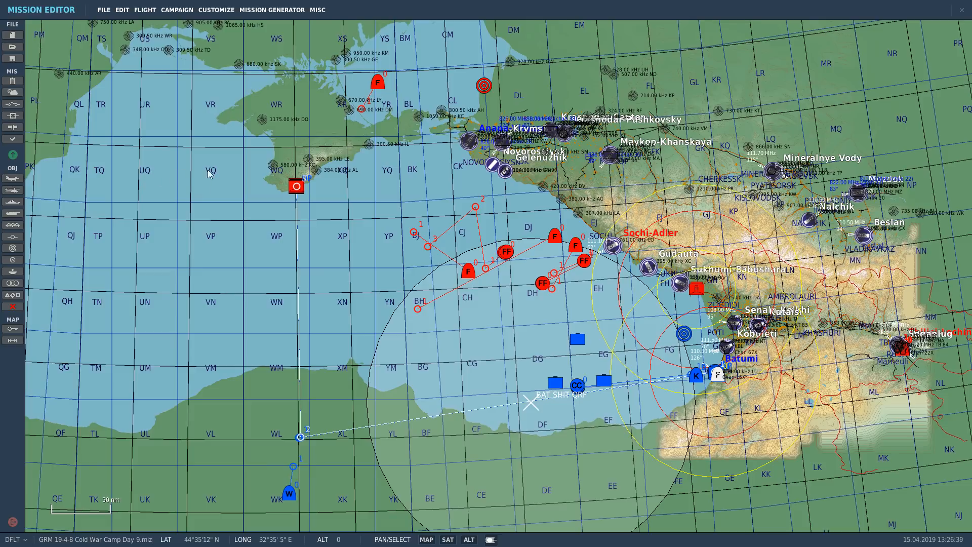
# Step: Save the mission and review its mission options and its time and weather settings
pyautogui.click(10, 59)
pyautogui.click(13, 140)
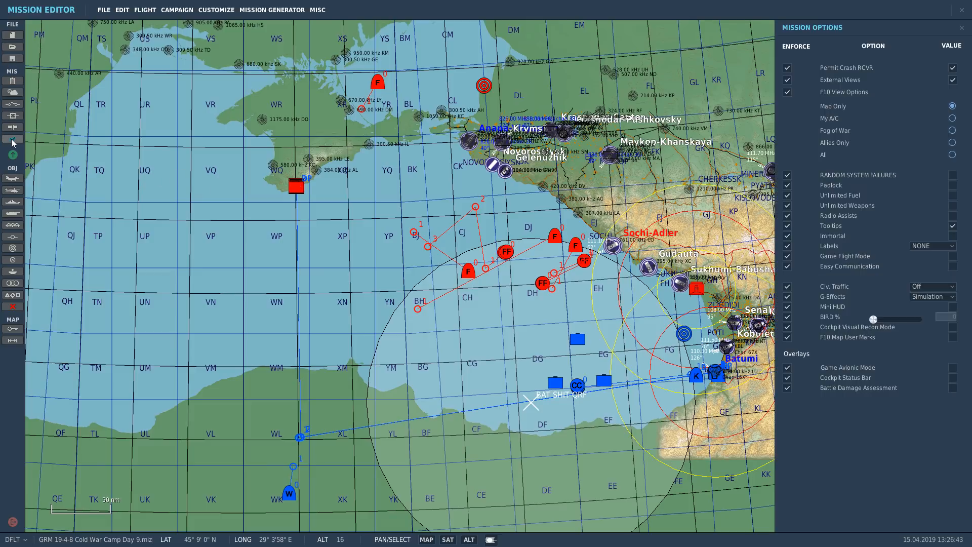
pyautogui.click(13, 140)
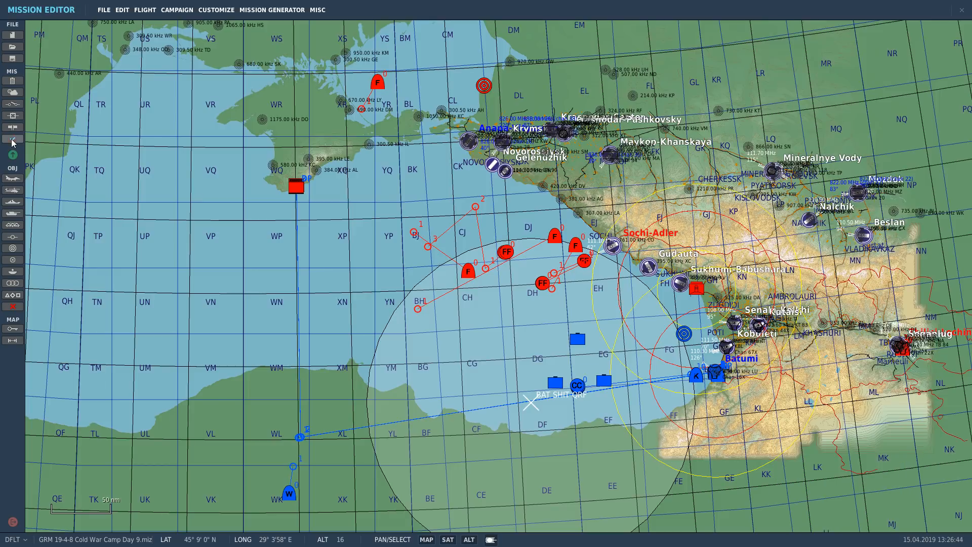
pyautogui.click(13, 94)
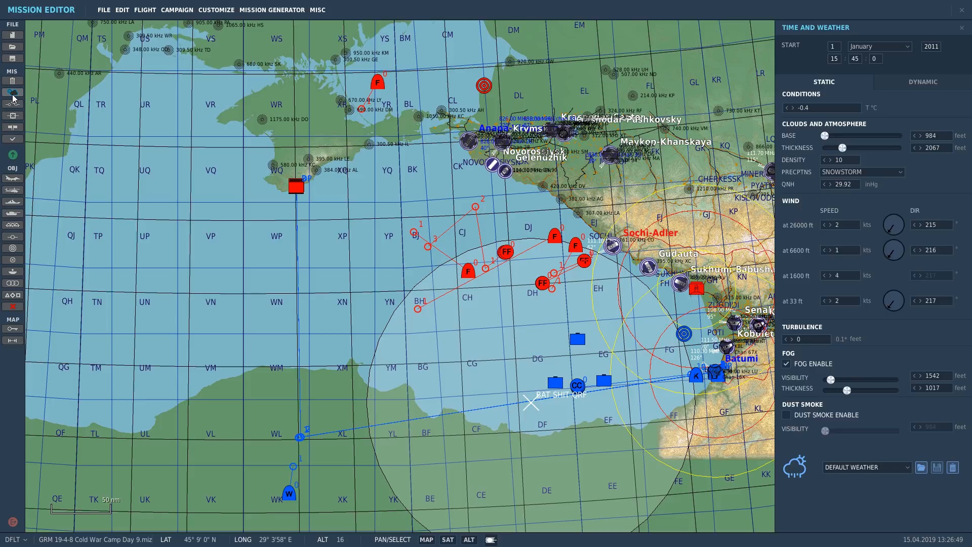
pyautogui.click(13, 94)
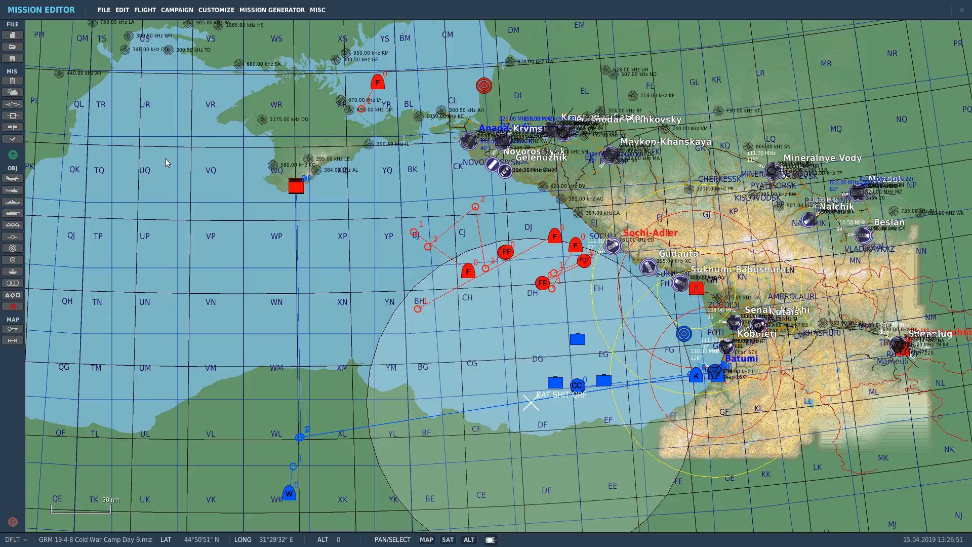
# Step: Launch the mission and join it as a spectator
pyautogui.click(13, 154)
pyautogui.click(759, 458)
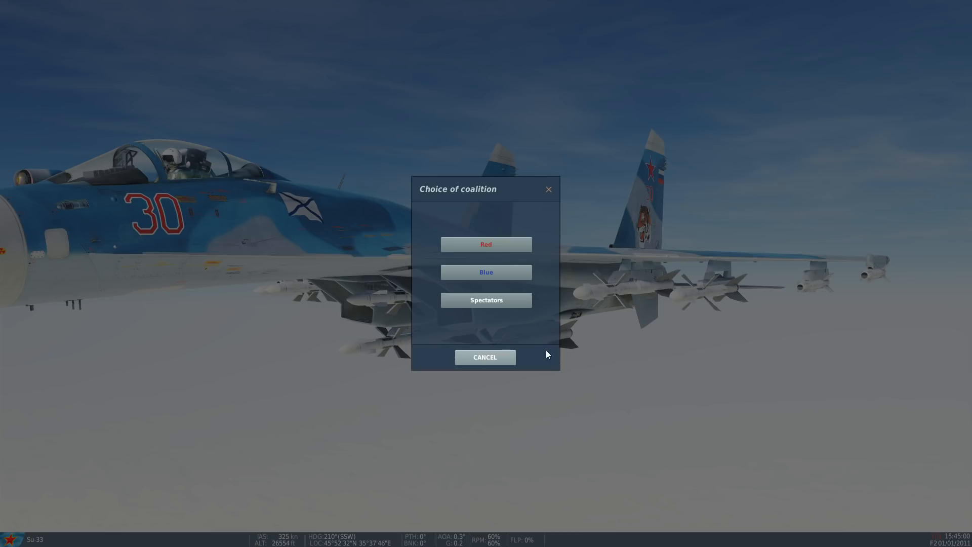
pyautogui.click(486, 300)
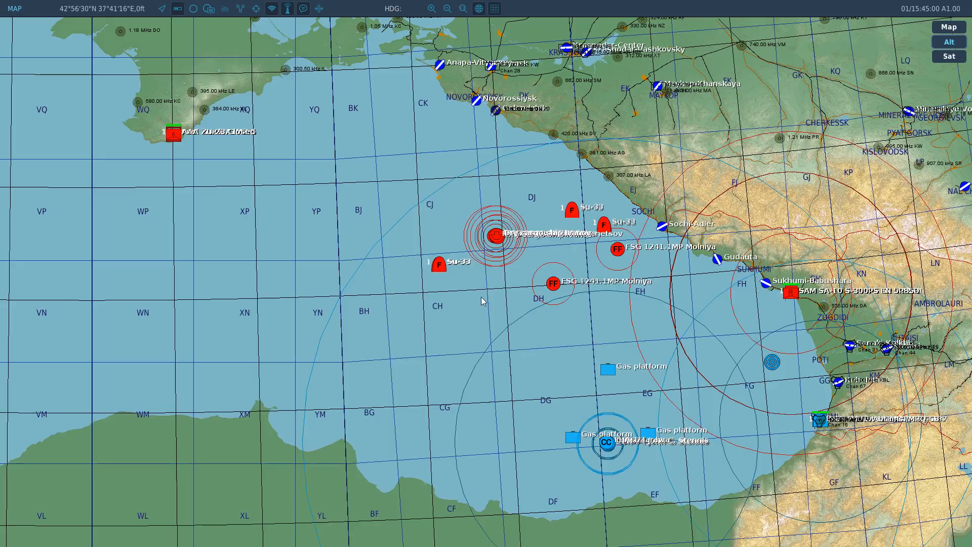
# Step: Hide the threat rings, unit labels and grid on the in-game map, framing the whole eastern Black Sea
pyautogui.scroll(1, 685, 372)
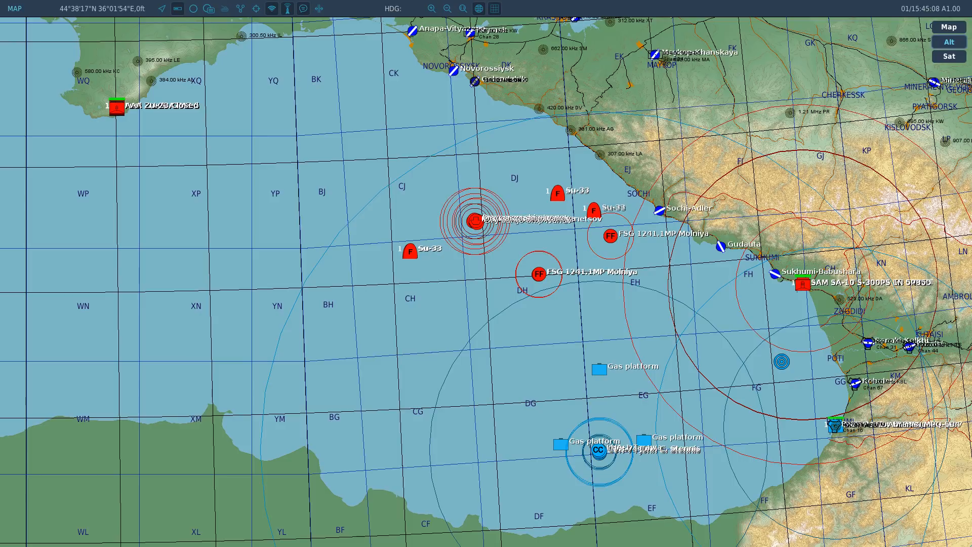
pyautogui.click(272, 8)
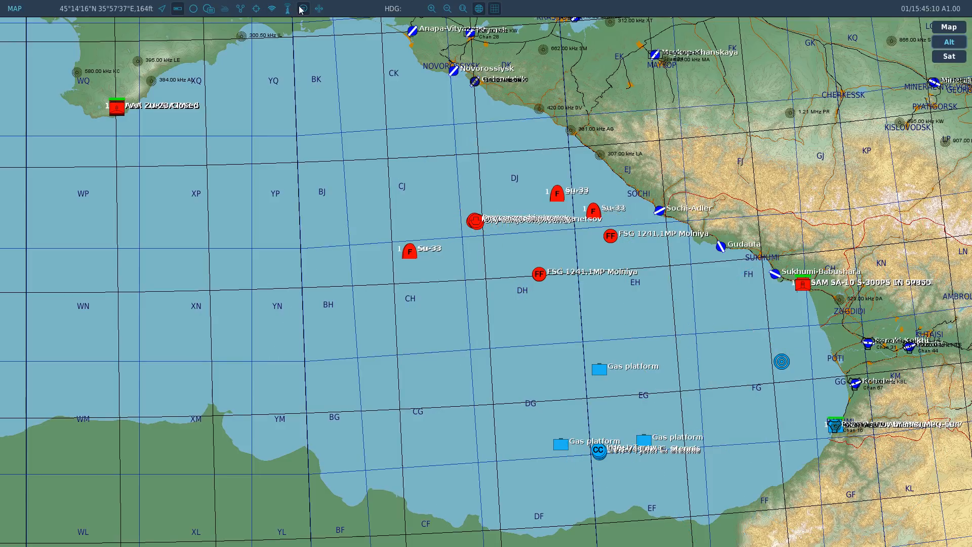
pyautogui.click(303, 8)
pyautogui.click(495, 8)
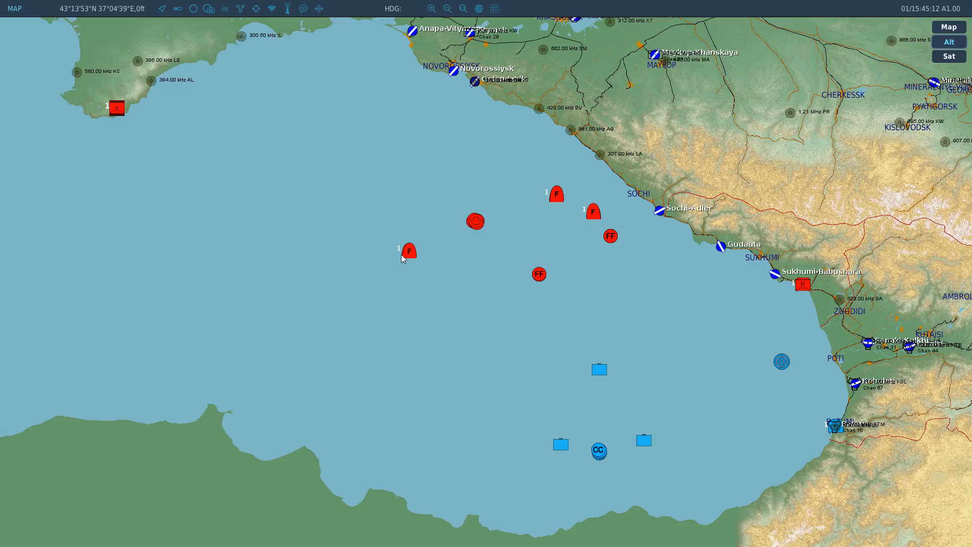
pyautogui.scroll(-1, 400, 255)
pyautogui.scroll(-1, 400, 255)
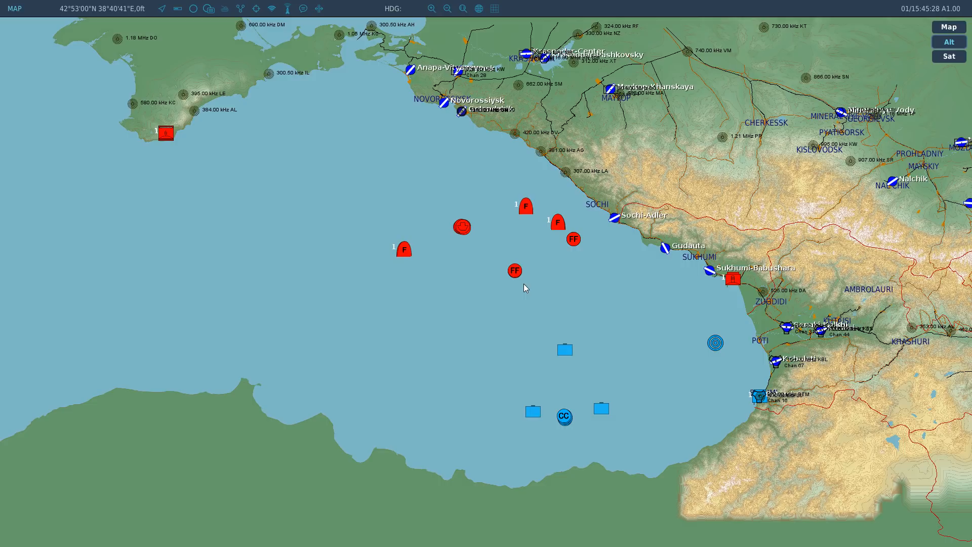
# Step: End the test flight, return to the mission editor and exit it
pyautogui.press('Escape')
pyautogui.click(471, 339)
pyautogui.click(256, 454)
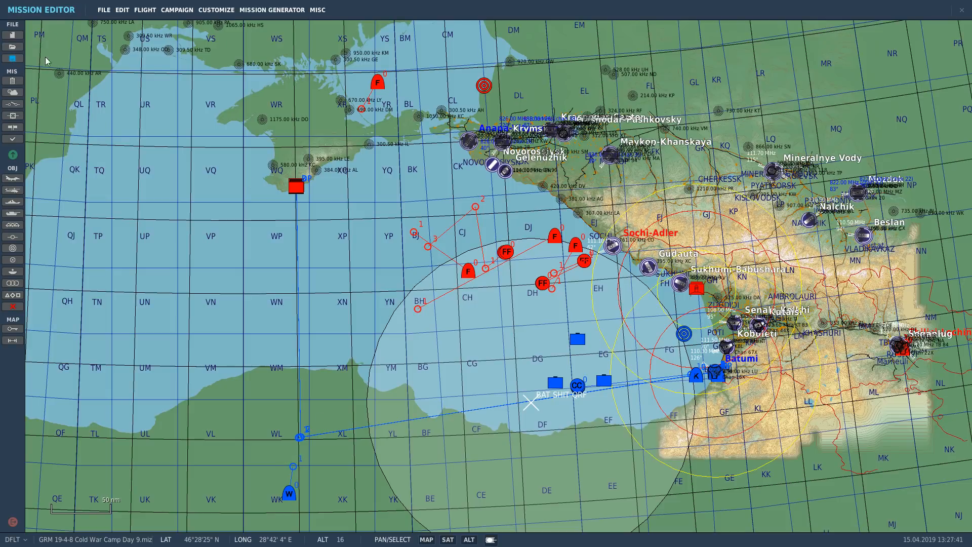
pyautogui.click(104, 9)
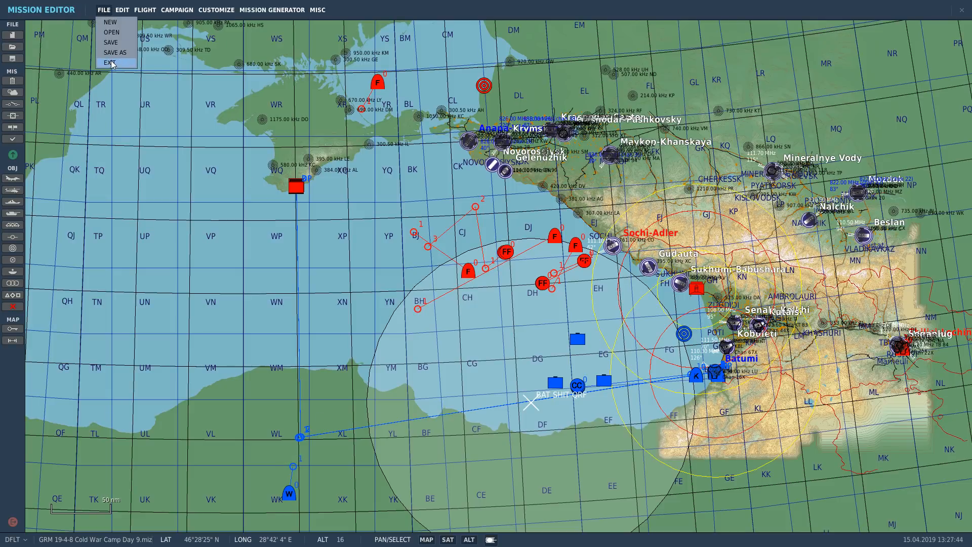
pyautogui.click(114, 62)
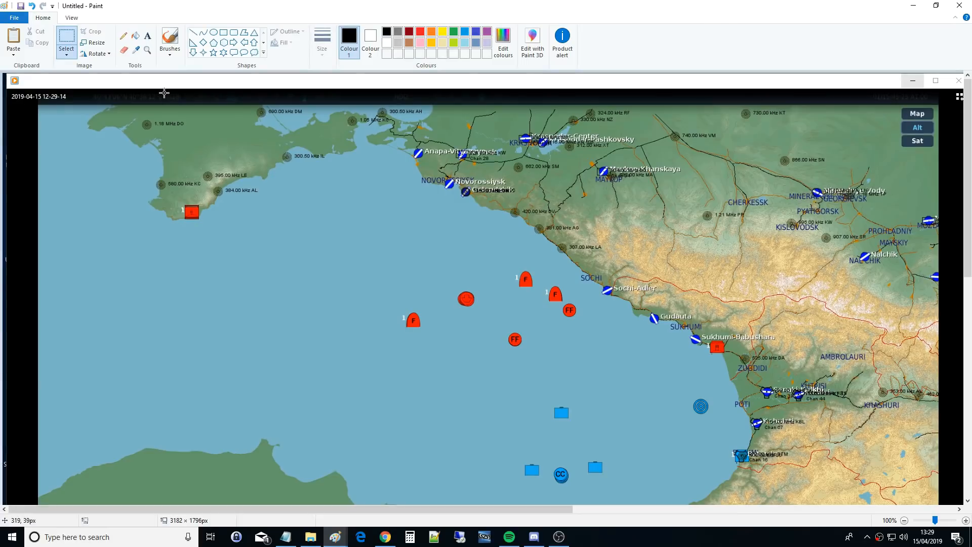
# Step: In Paint, select the map part of the screenshot and shift it past the canvas's upper-left edges to cut off its borders
pyautogui.click(147, 50)
pyautogui.rightClick(284, 282)
pyautogui.click(169, 41)
pyautogui.click(65, 40)
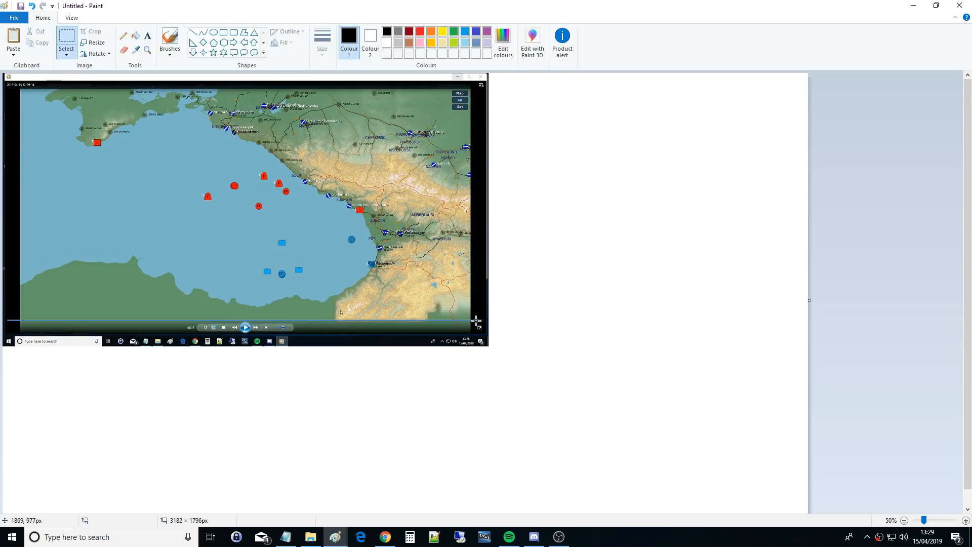
pyautogui.moveTo(476, 320); pyautogui.dragTo(2, 73)
pyautogui.moveTo(275, 232); pyautogui.dragTo(207, 188)
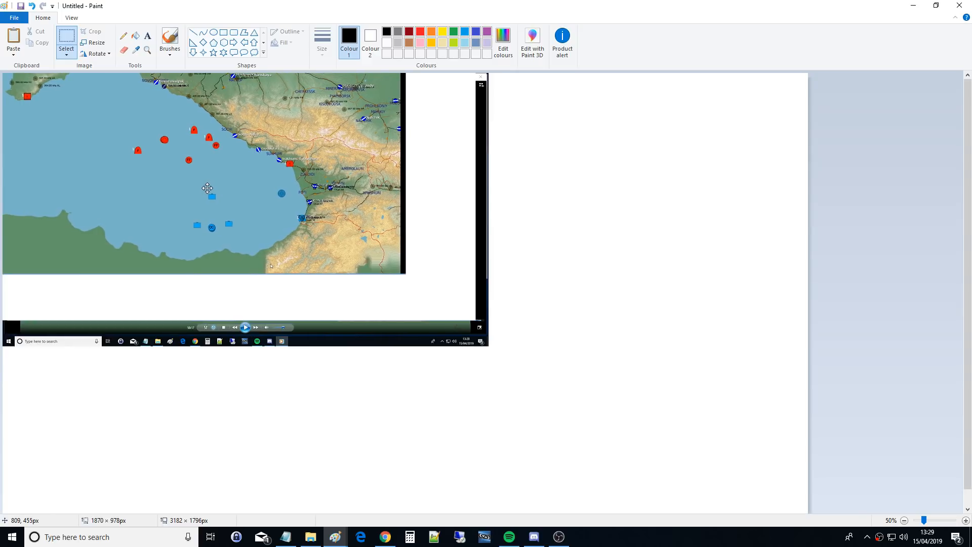
pyautogui.click(317, 358)
pyautogui.scroll(-1, 354, 420)
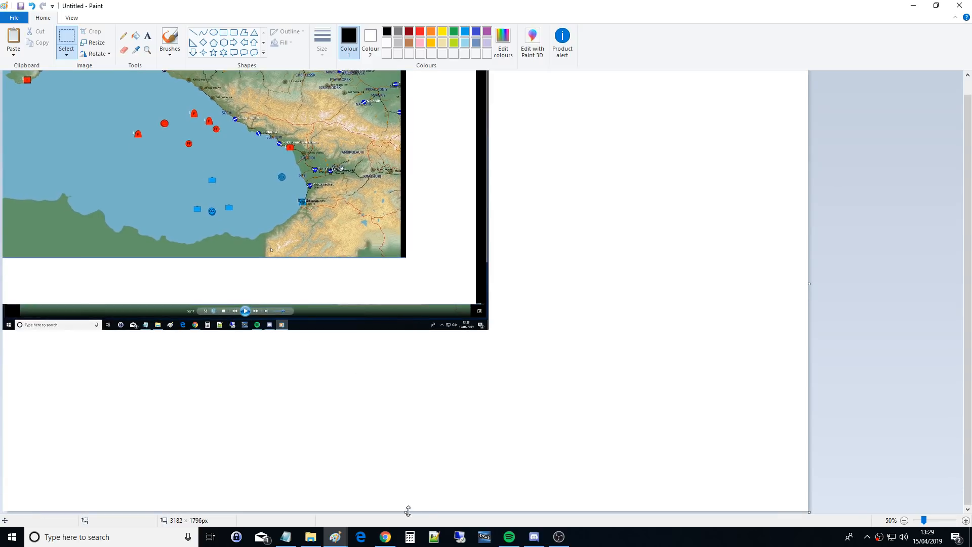
pyautogui.moveTo(405, 512); pyautogui.dragTo(441, 247)
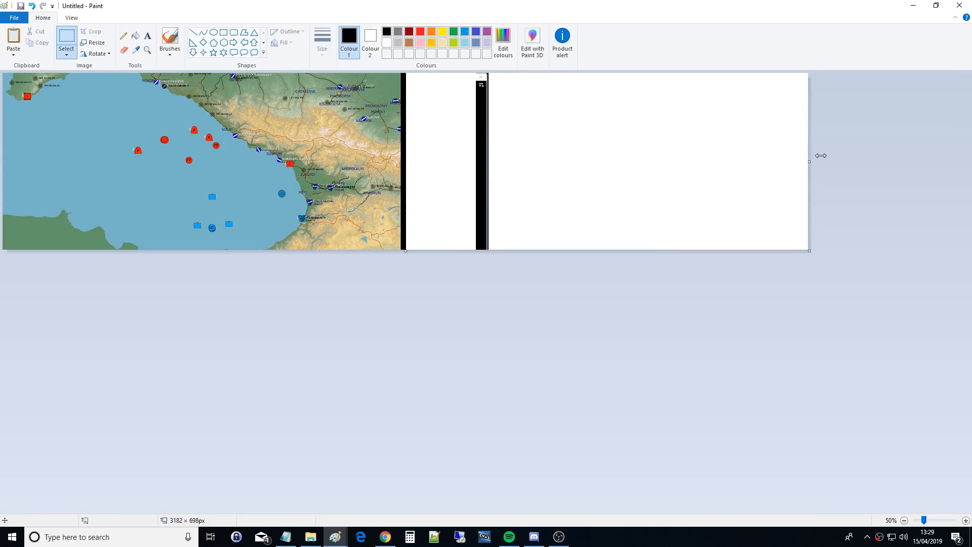
pyautogui.hotkey('ctrl', 'v')
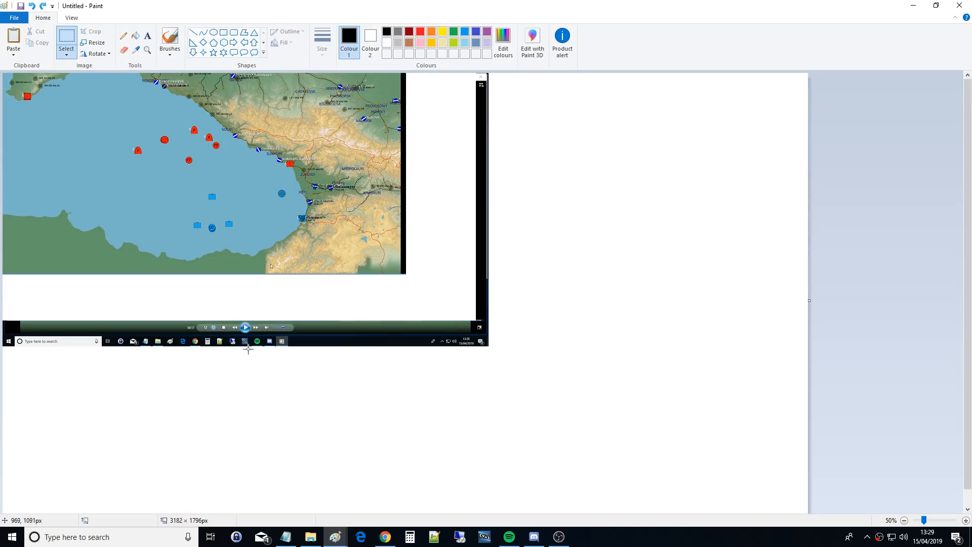
pyautogui.scroll(-1, 286, 506)
pyautogui.moveTo(406, 512); pyautogui.dragTo(347, 250)
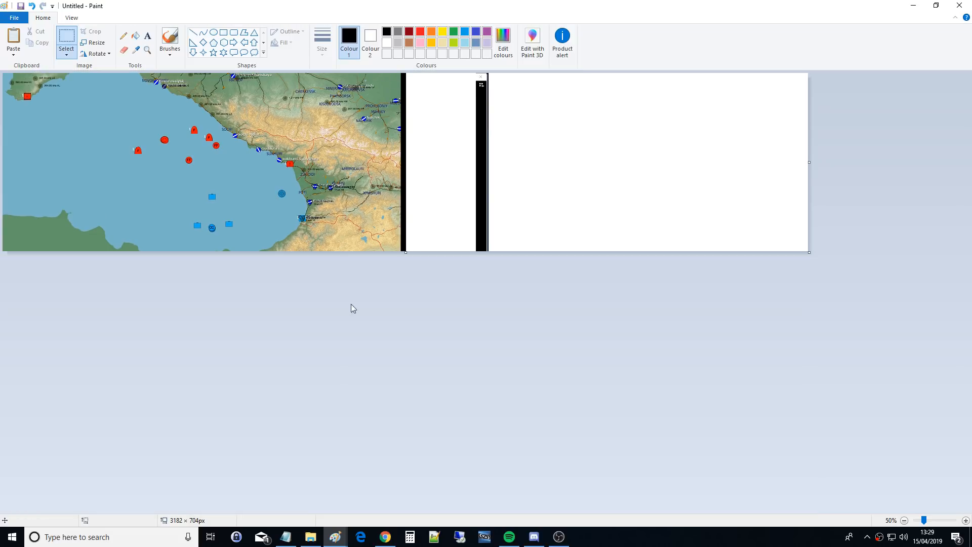
pyautogui.hotkey('ctrl', 'z')
# Step: Trim the canvas to the map's lower and right edges, then extend it with blank space to 2232 × 1510 px
pyautogui.scroll(-1, 376, 473)
pyautogui.moveTo(408, 512); pyautogui.dragTo(405, 264)
pyautogui.moveTo(812, 173); pyautogui.dragTo(325, 373)
pyautogui.moveTo(325, 266); pyautogui.dragTo(569, 456)
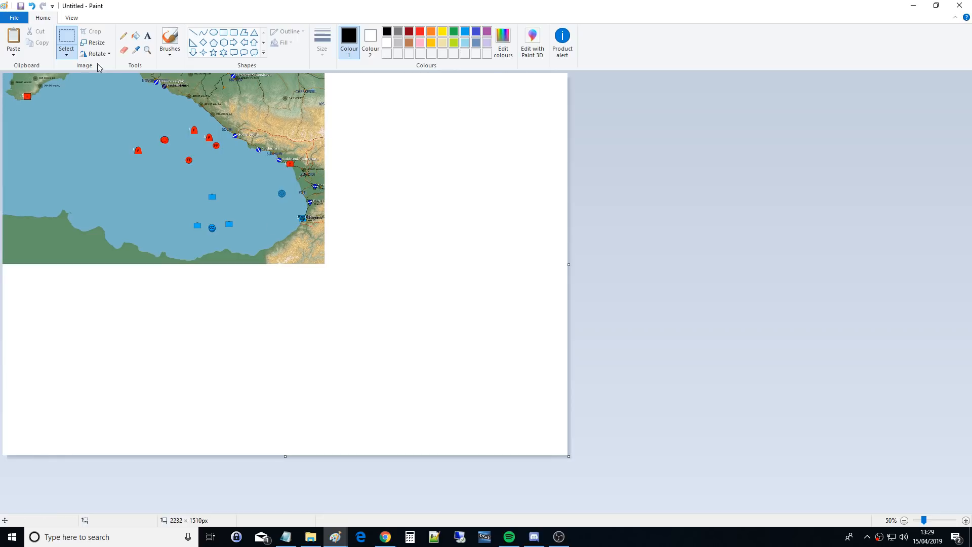
# Step: Draw a thick indigo route line from Batumi to the map's southwest land corner, and from there north to the red unit on the Crimean coast
pyautogui.click(146, 50)
pyautogui.click(126, 177)
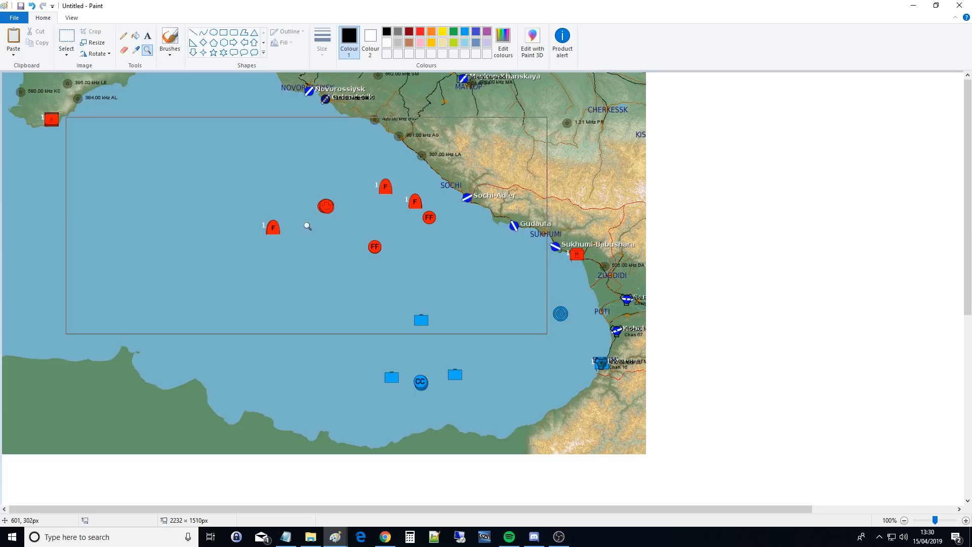
pyautogui.click(170, 38)
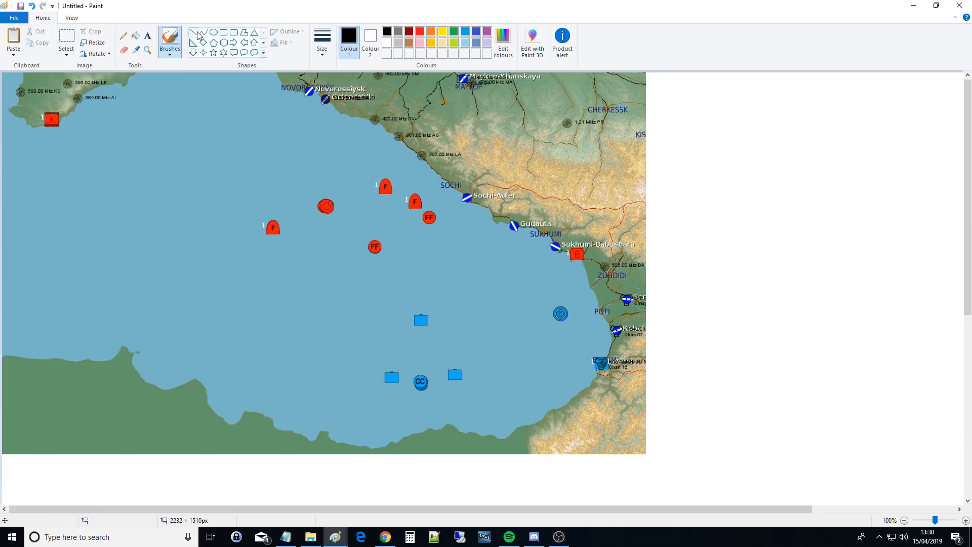
pyautogui.click(193, 32)
pyautogui.click(465, 32)
pyautogui.click(476, 33)
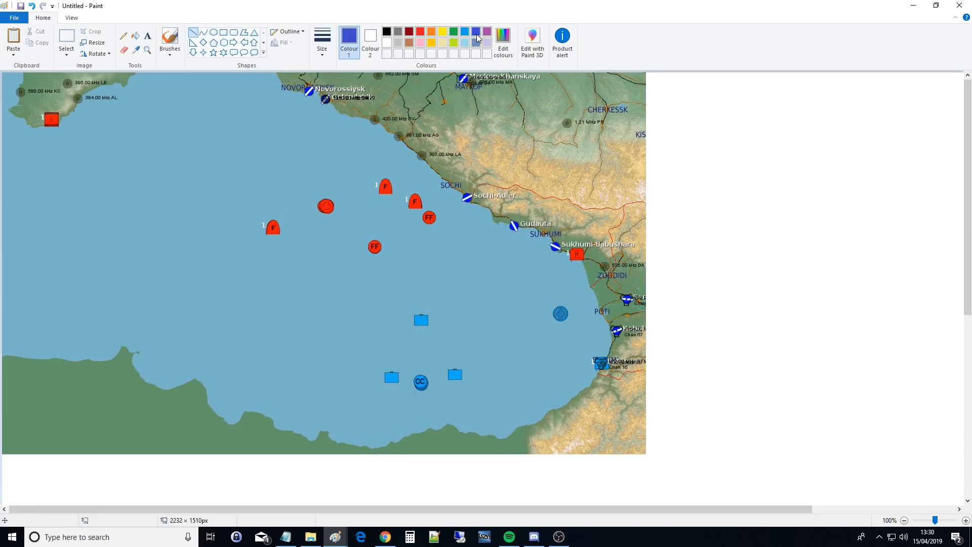
pyautogui.click(324, 41)
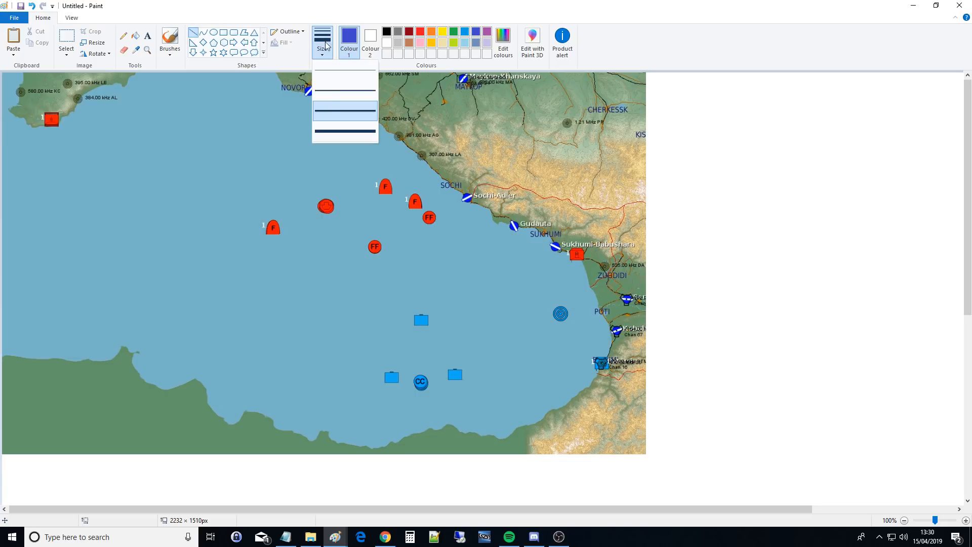
pyautogui.click(334, 108)
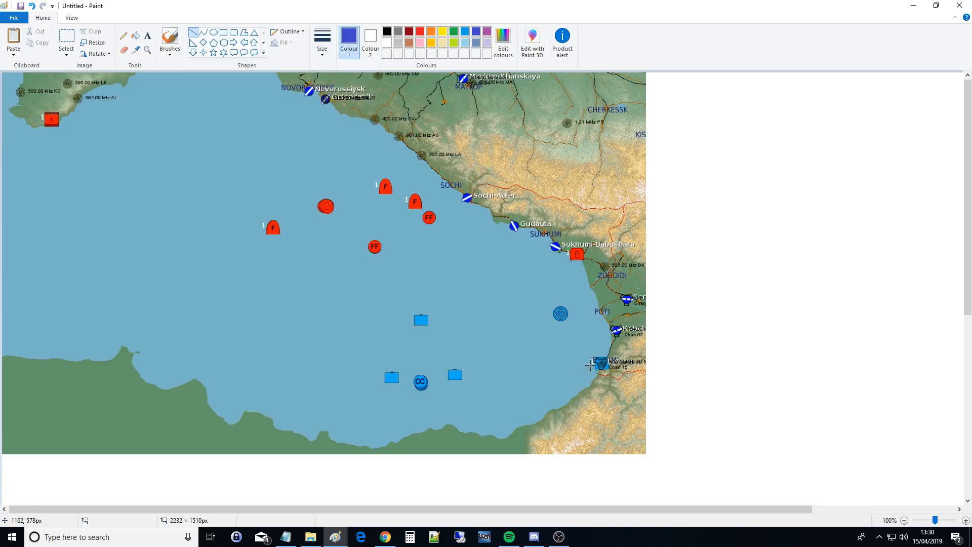
pyautogui.moveTo(591, 364); pyautogui.dragTo(51, 126)
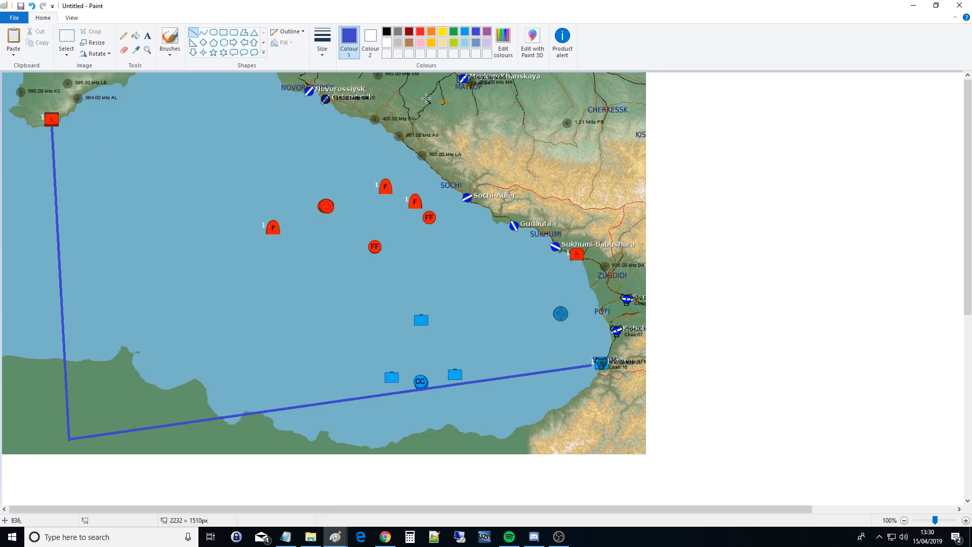
# Step: Draw thin black dimension lines with end ticks alongside the western and southern legs of the route
pyautogui.click(386, 32)
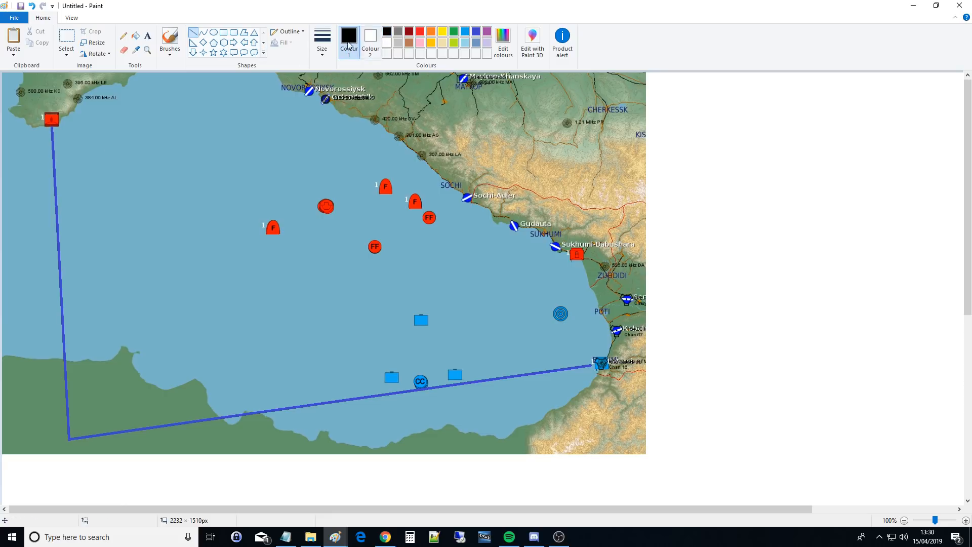
pyautogui.click(322, 43)
pyautogui.click(331, 71)
pyautogui.moveTo(28, 119); pyautogui.dragTo(50, 443)
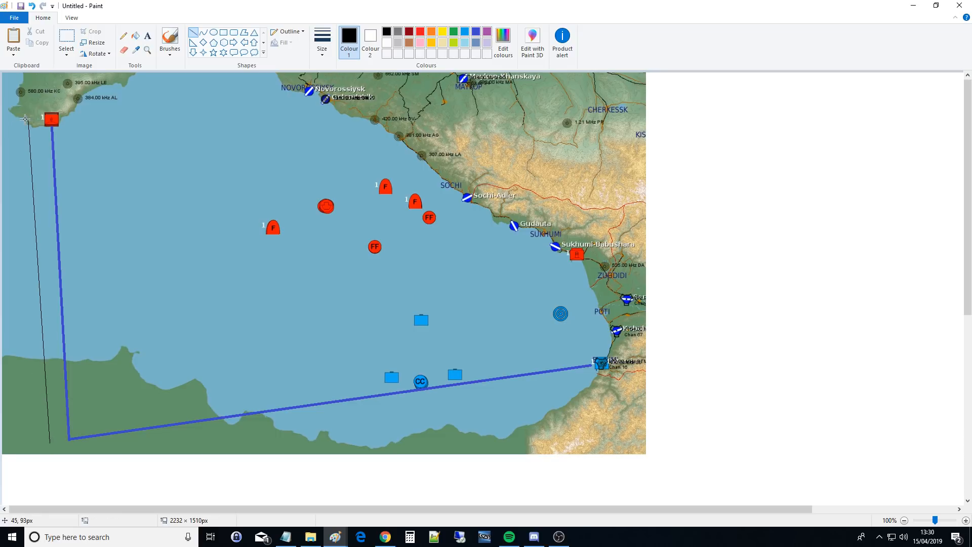
pyautogui.moveTo(28, 118); pyautogui.dragTo(30, 118)
pyautogui.moveTo(48, 444); pyautogui.dragTo(597, 378)
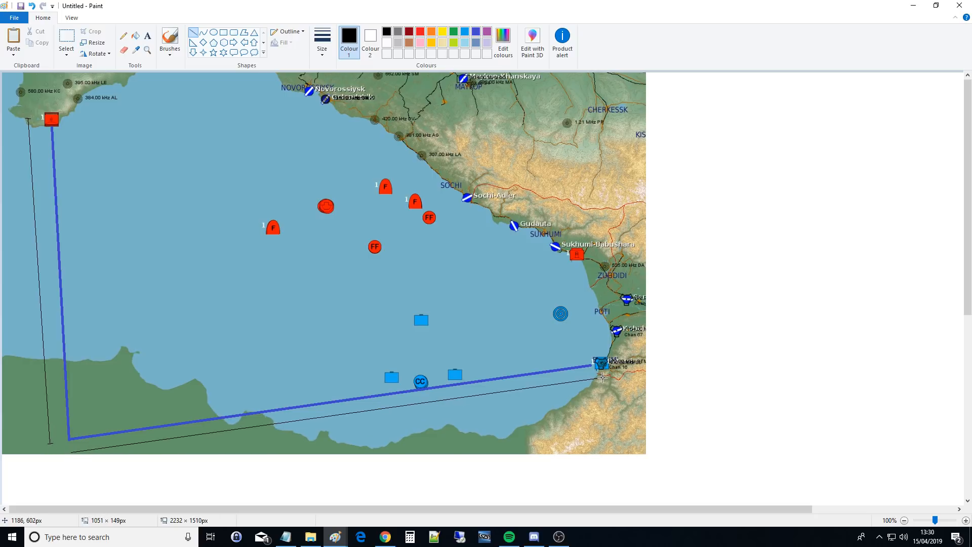
pyautogui.click(598, 344)
pyautogui.moveTo(603, 375); pyautogui.dragTo(603, 380)
# Step: Label the southern leg's dimension line with the bold text 355NM
pyautogui.click(147, 36)
pyautogui.moveTo(434, 432); pyautogui.dragTo(439, 432)
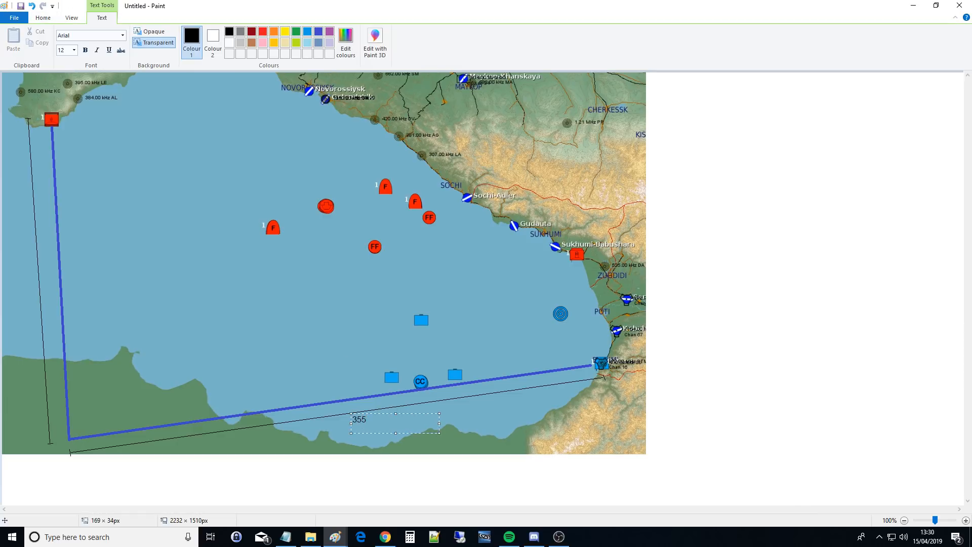
pyautogui.hotkey('ctrl', 'a')
pyautogui.click(85, 50)
pyautogui.press('Right')
# Step: Add the bold label 210NM beside the western dimension line, nudging it just inside the map's edge
pyautogui.moveTo(3, 282); pyautogui.dragTo(49, 300)
pyautogui.write('210')
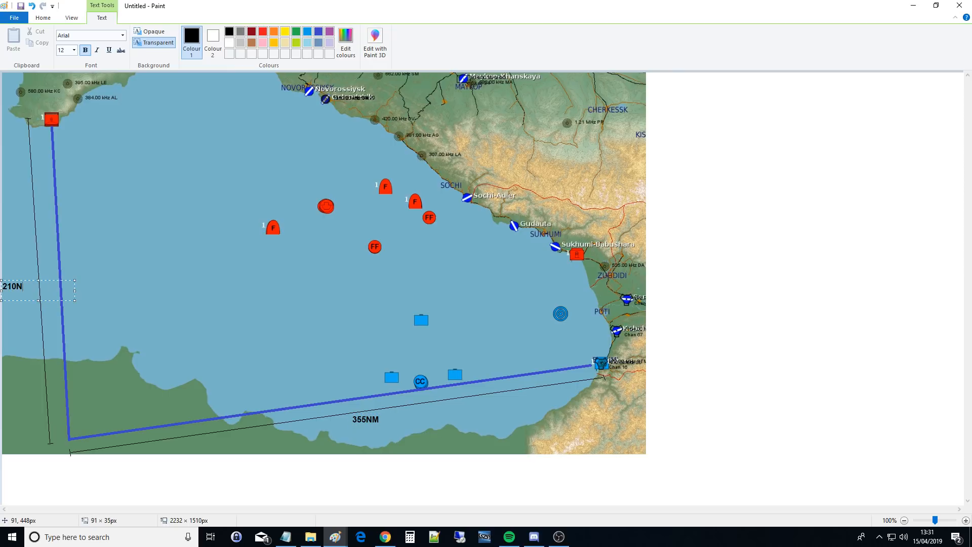
pyautogui.write('NM')
pyautogui.moveTo(2, 281); pyautogui.dragTo(11, 293)
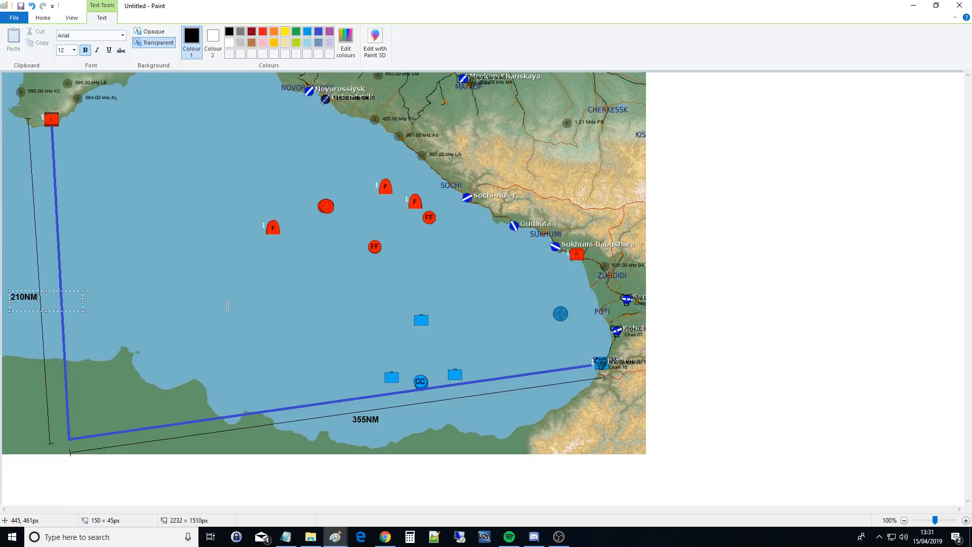
pyautogui.click(7, 286)
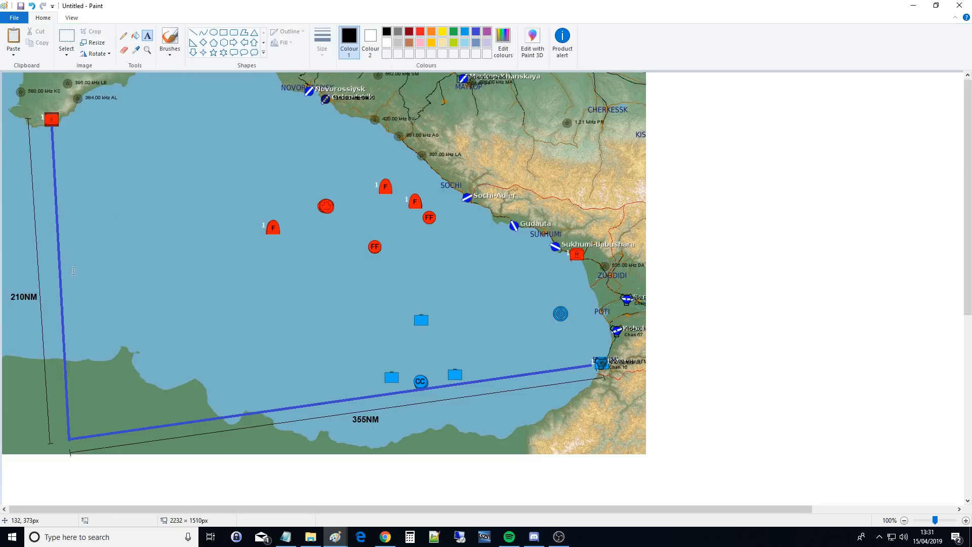
pyautogui.click(532, 538)
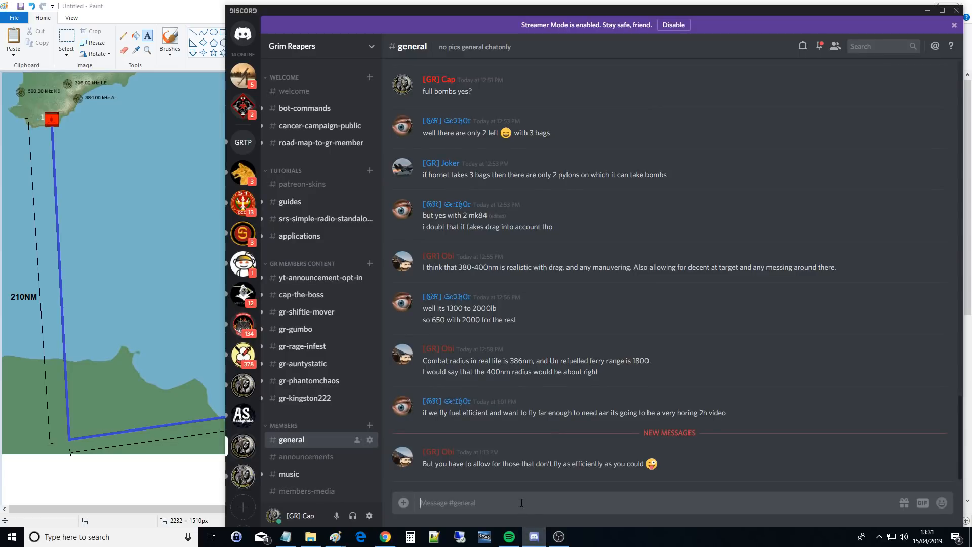
pyautogui.write('hmm')
pyautogui.press('BackSpace')
pyautogui.click(170, 2)
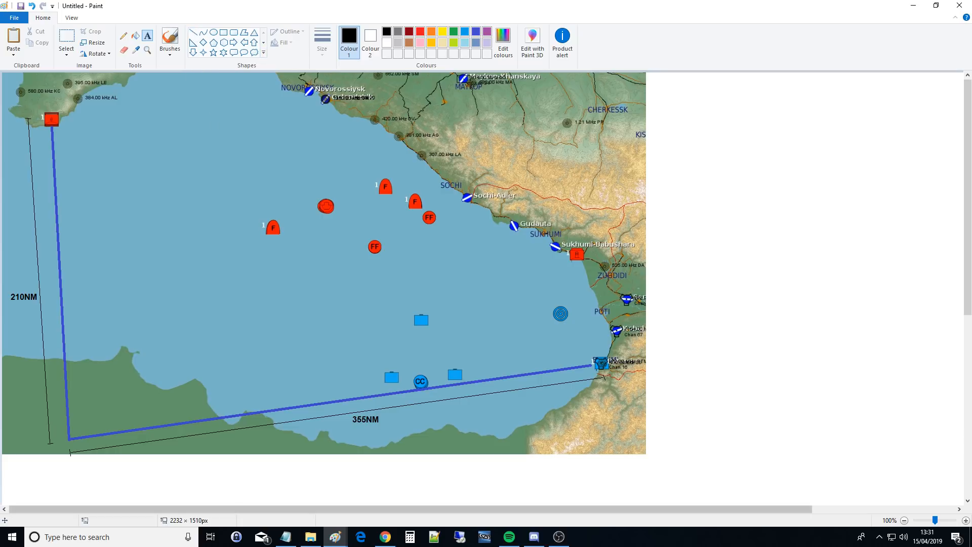
# Step: Switch to File Explorer and select the Untitled5 image in the Plane movies > 2 folder
pyautogui.moveTo(317, 543)
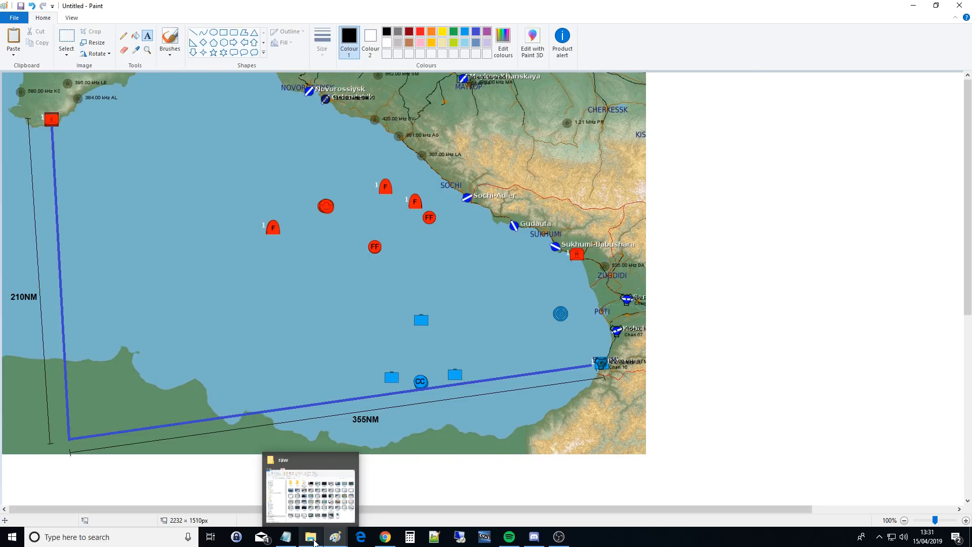
pyautogui.click(315, 542)
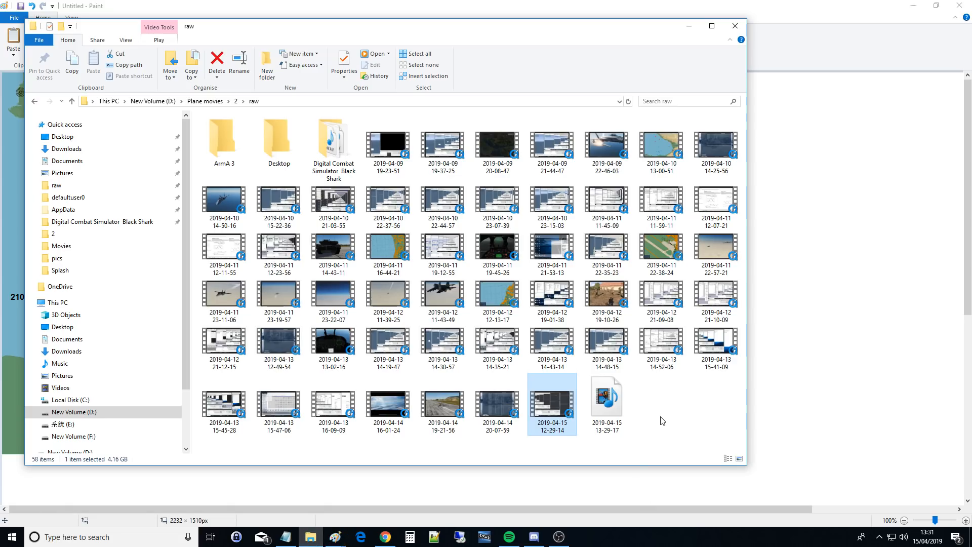
pyautogui.click(236, 102)
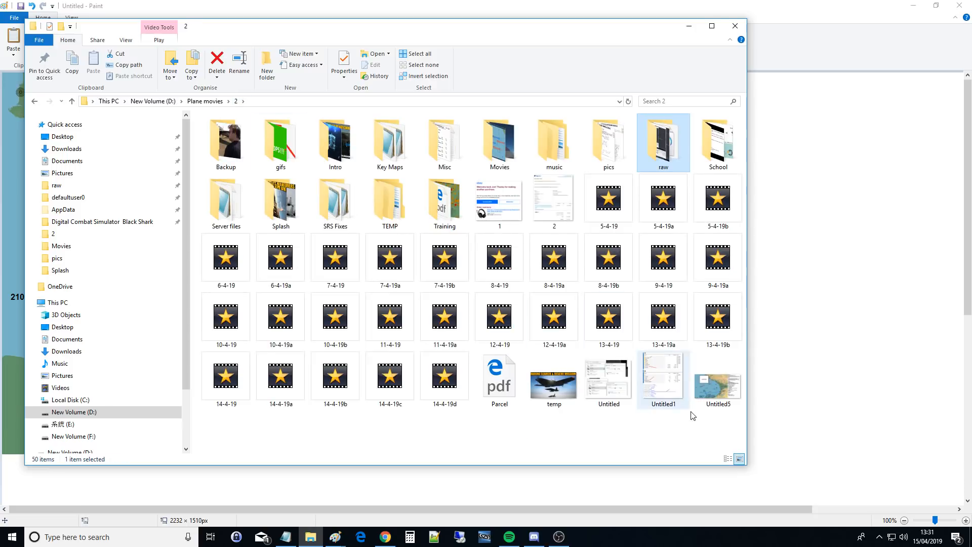
pyautogui.click(707, 397)
pyautogui.rightClick(708, 396)
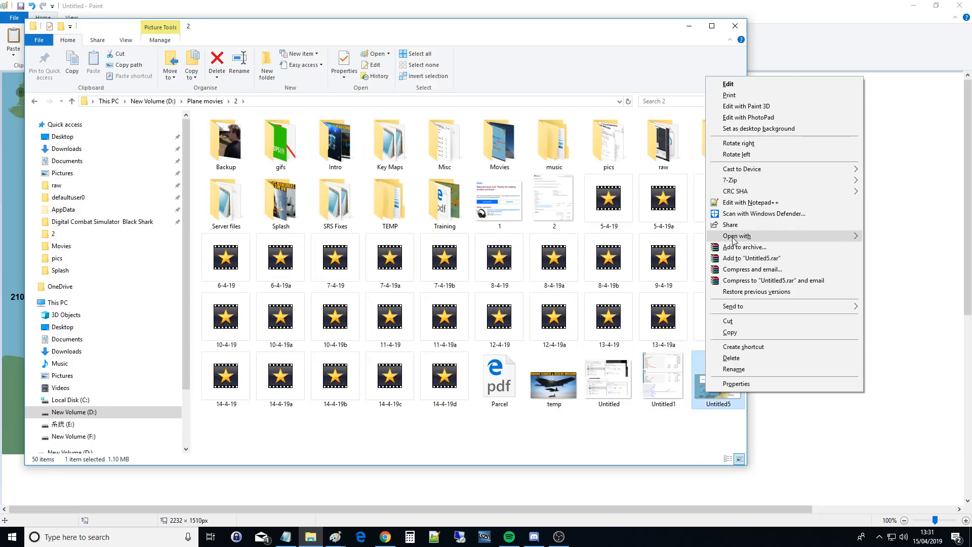
pyautogui.moveTo(735, 237)
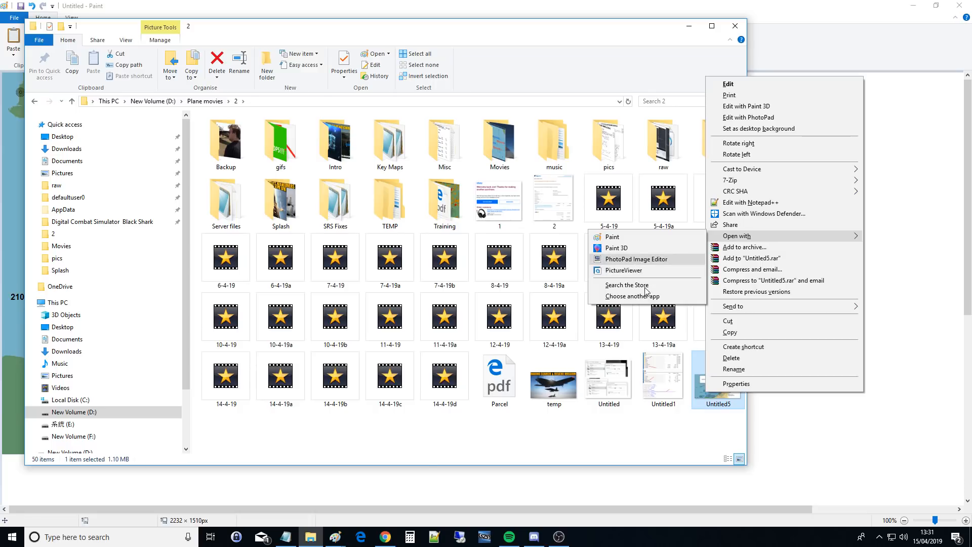
# Step: Start a new Paint window and open the Untitled5 briefing image in it
pyautogui.click(336, 538)
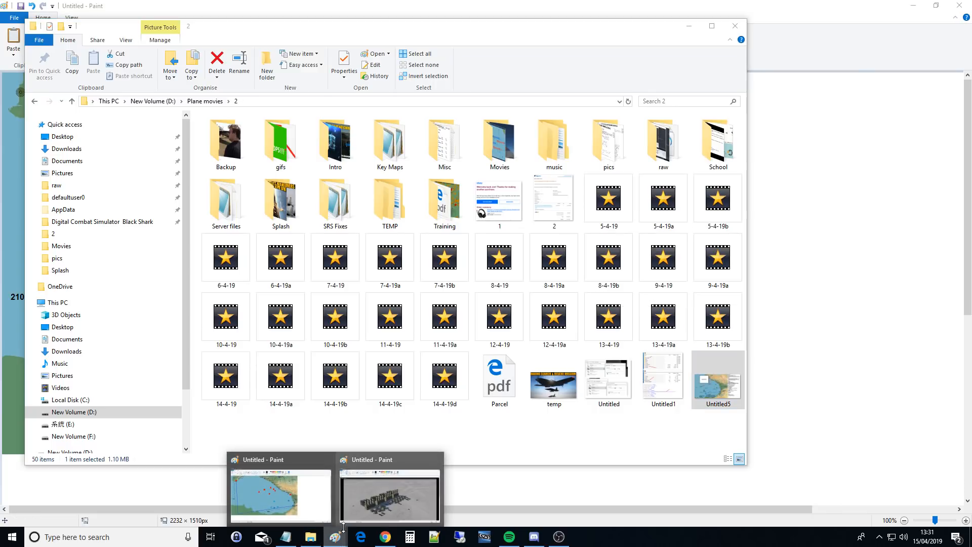
pyautogui.rightClick(336, 538)
pyautogui.click(317, 484)
pyautogui.click(312, 537)
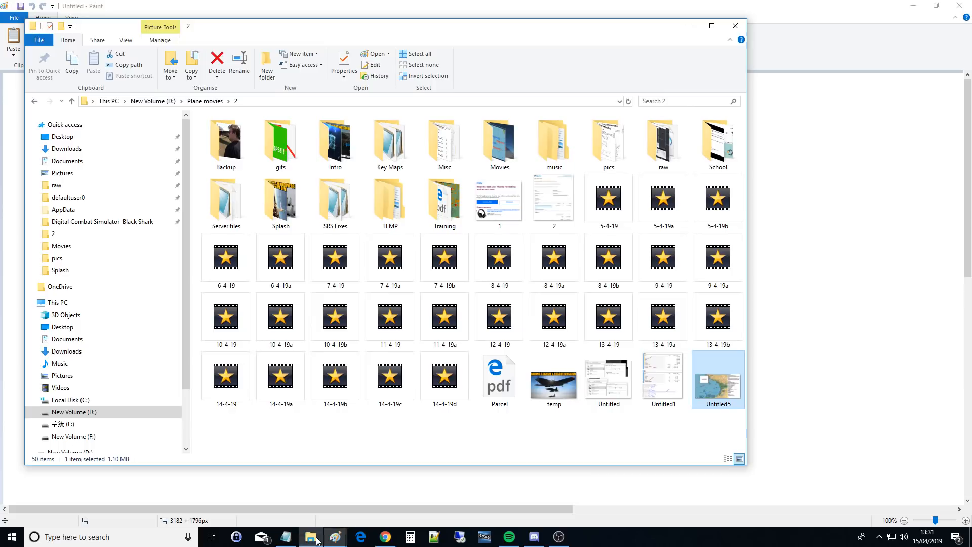
pyautogui.moveTo(727, 382); pyautogui.dragTo(796, 401)
pyautogui.click(796, 401)
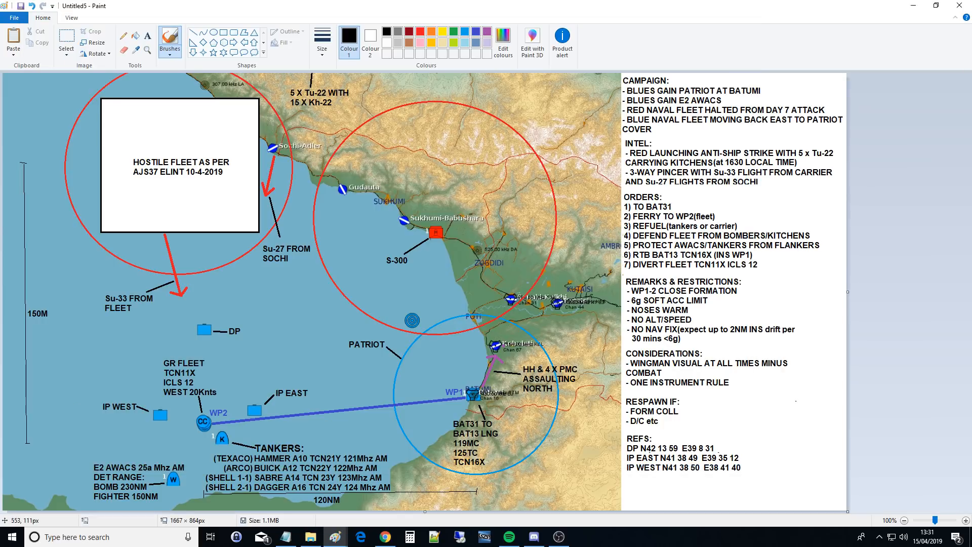
# Step: Copy the TANKERS text block from Untitled5 into the new map image, placing it on the sea west of the blue fleet
pyautogui.click(67, 39)
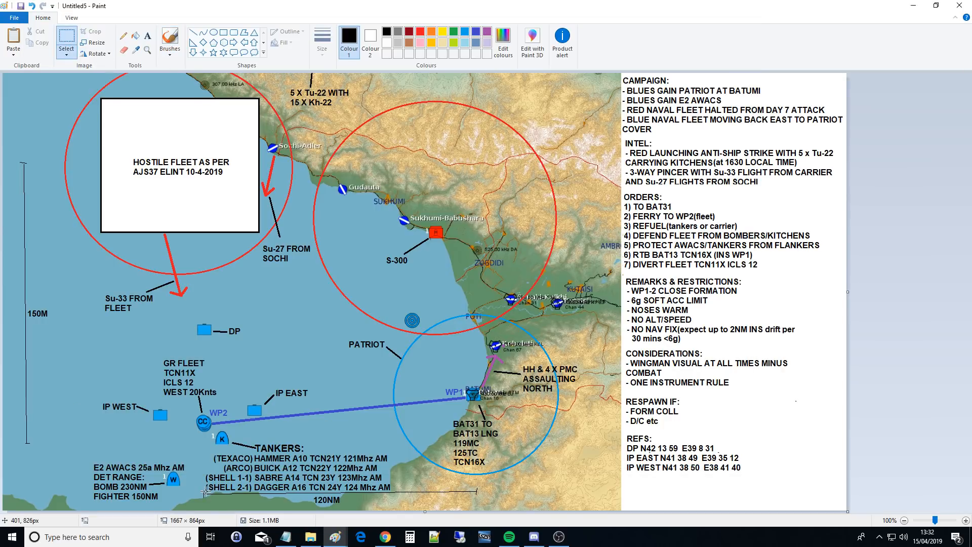
pyautogui.moveTo(204, 491); pyautogui.dragTo(394, 450)
pyautogui.click(335, 537)
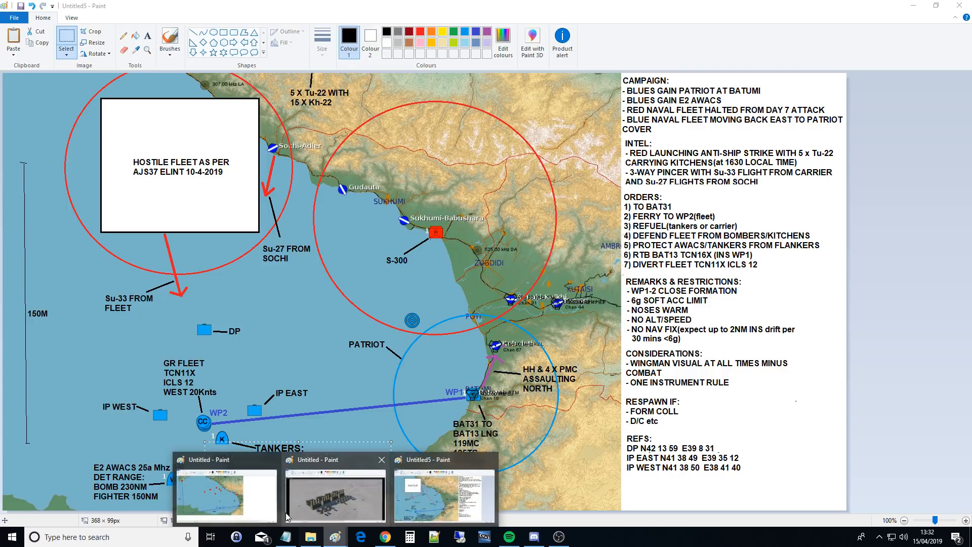
pyautogui.click(227, 494)
pyautogui.hotkey('ctrl', 'v')
pyautogui.moveTo(95, 104)
pyautogui.mouseDown()
pyautogui.moveTo(267, 336)
pyautogui.moveTo(252, 356)
pyautogui.mouseUp()
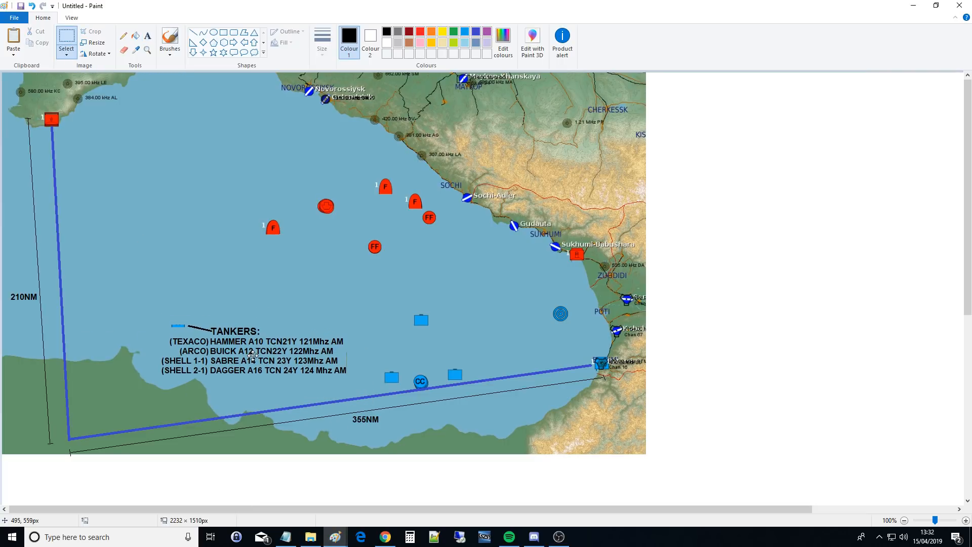
# Step: Erase the leftover icon and pointer line beside the TANKERS heading and fill the gap with the sampled sea colour
pyautogui.moveTo(158, 308); pyautogui.dragTo(211, 337)
pyautogui.press('Delete')
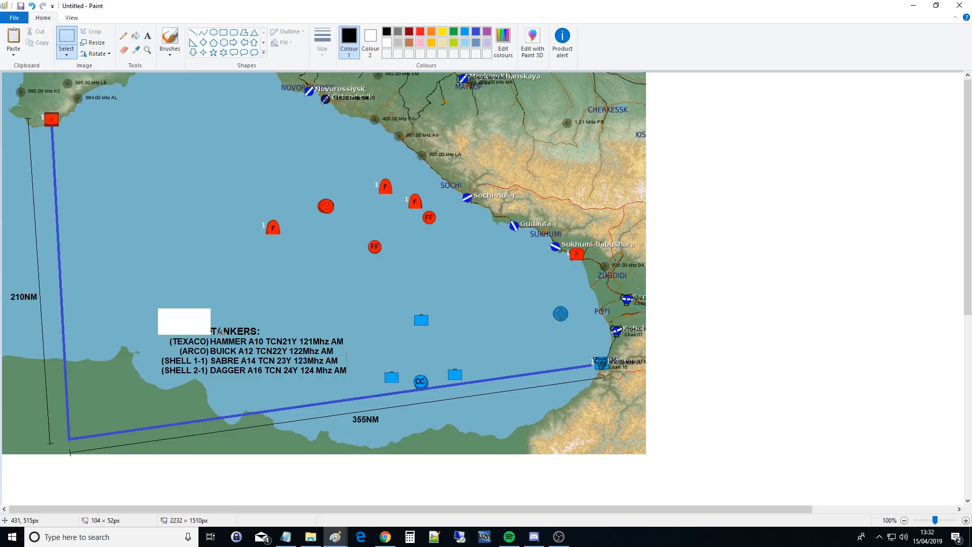
pyautogui.click(137, 50)
pyautogui.click(152, 99)
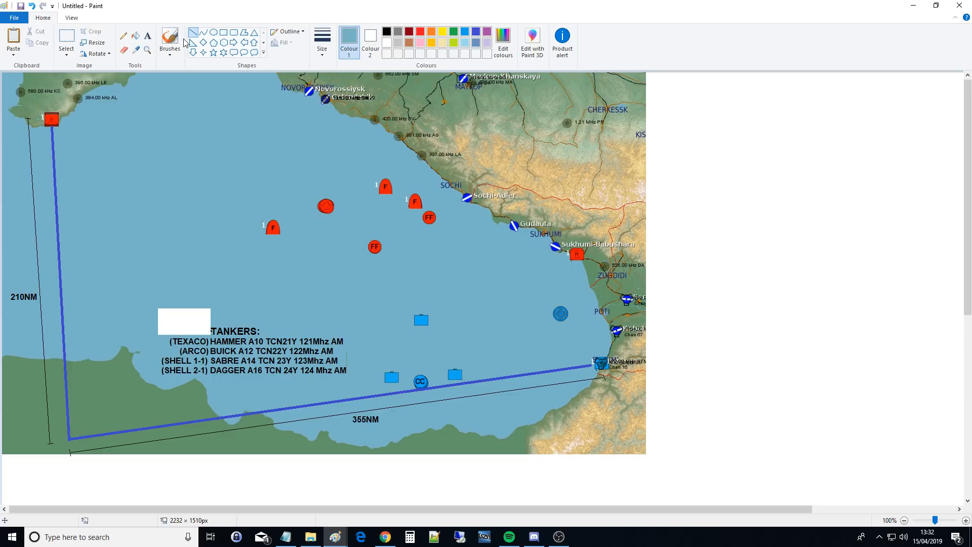
pyautogui.click(135, 36)
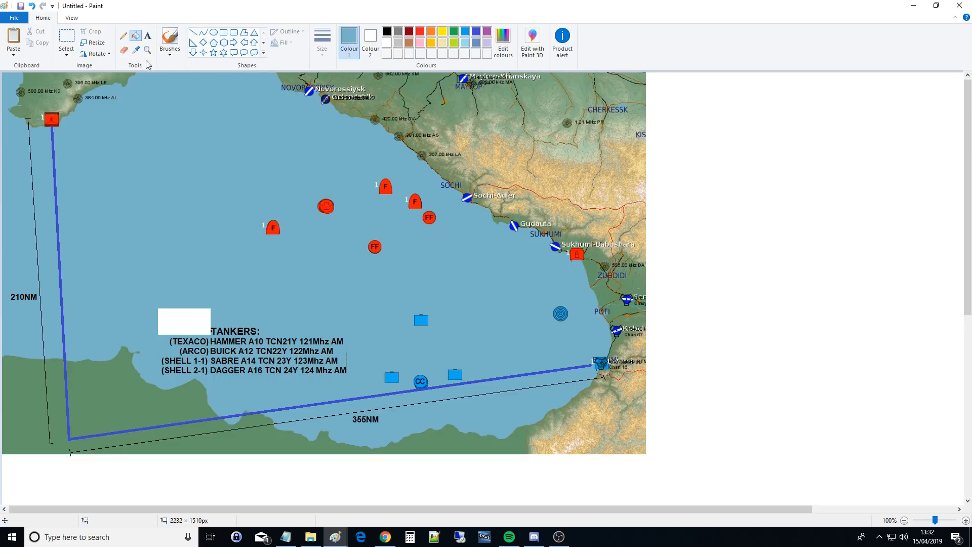
pyautogui.click(179, 320)
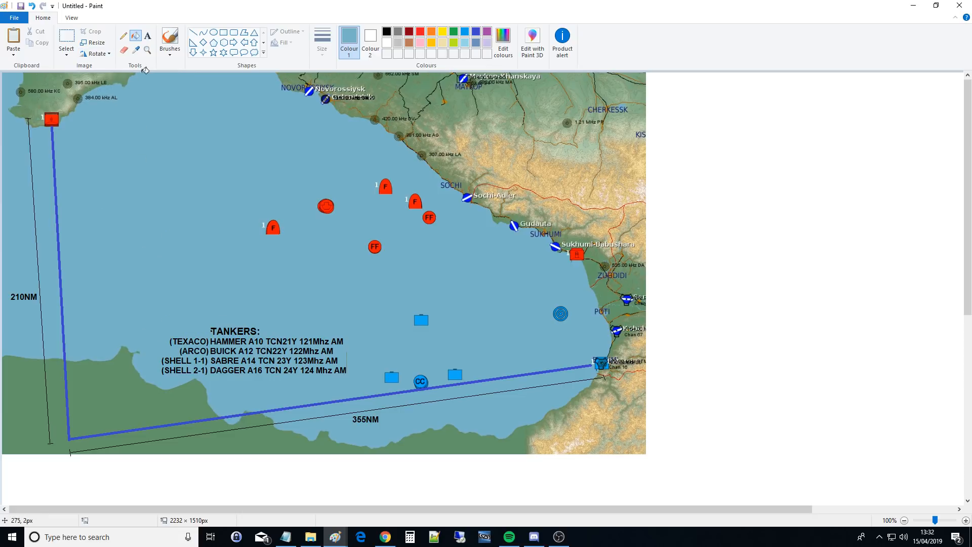
# Step: Draw a black leader line from the route's southwest corner to the SHELL 1-1 entry of the tanker list
pyautogui.click(194, 33)
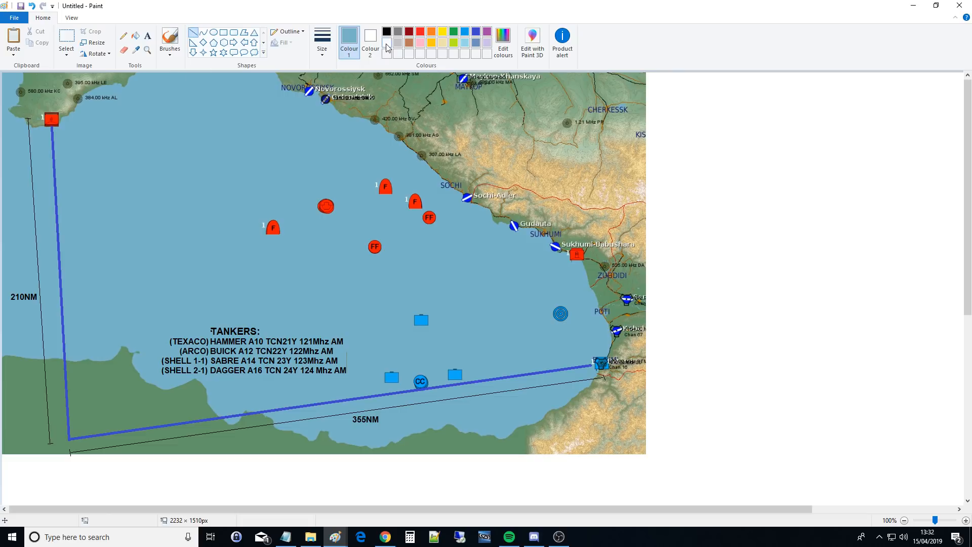
pyautogui.click(322, 42)
pyautogui.click(327, 79)
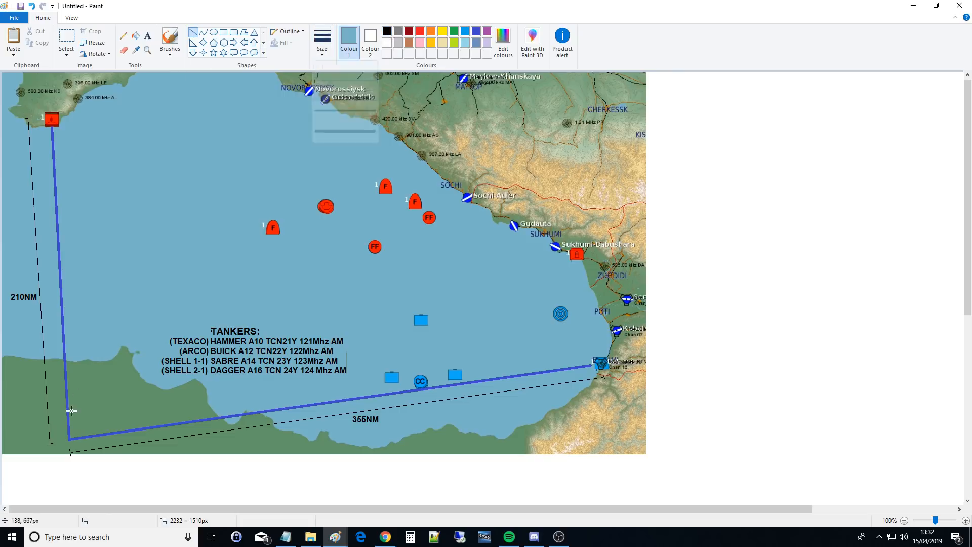
pyautogui.moveTo(75, 432); pyautogui.dragTo(163, 349)
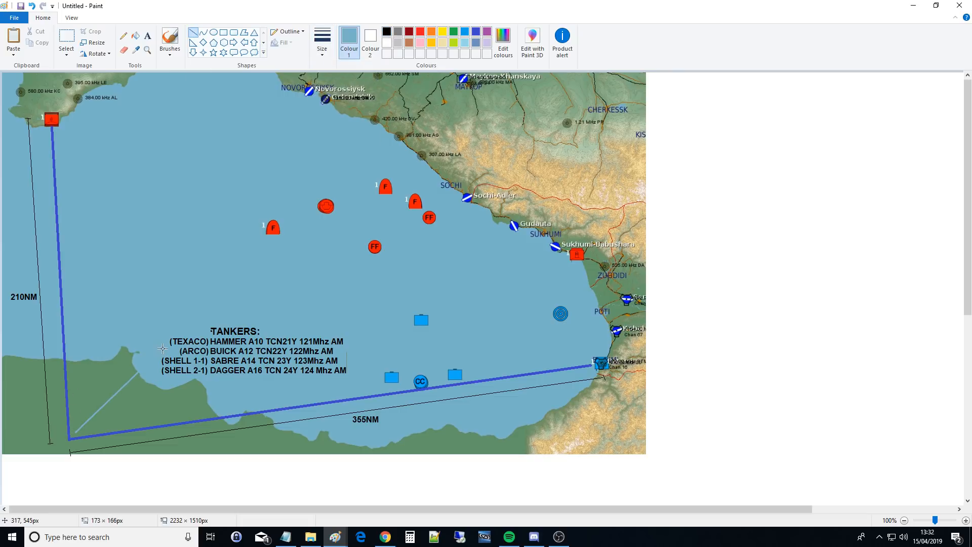
pyautogui.click(387, 33)
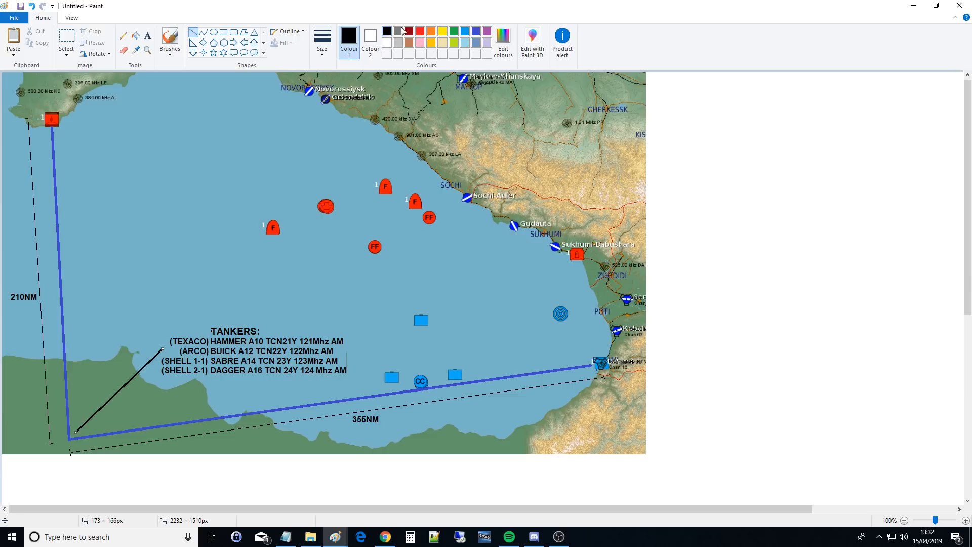
pyautogui.moveTo(162, 349); pyautogui.dragTo(160, 364)
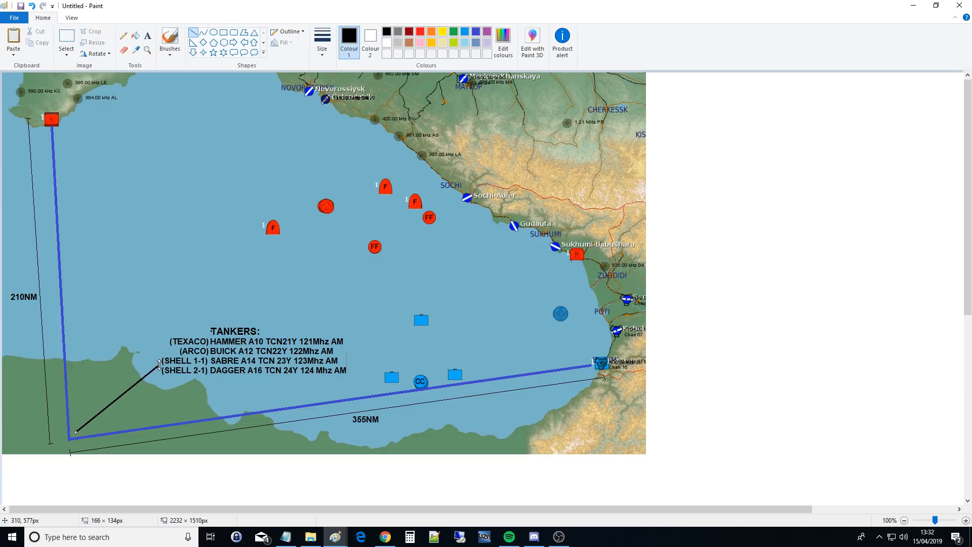
# Step: Copy the digit 2 from the tanker text over the altitude tens digits, making SABRE A24 and DAGGER A26
pyautogui.click(147, 50)
pyautogui.click(281, 379)
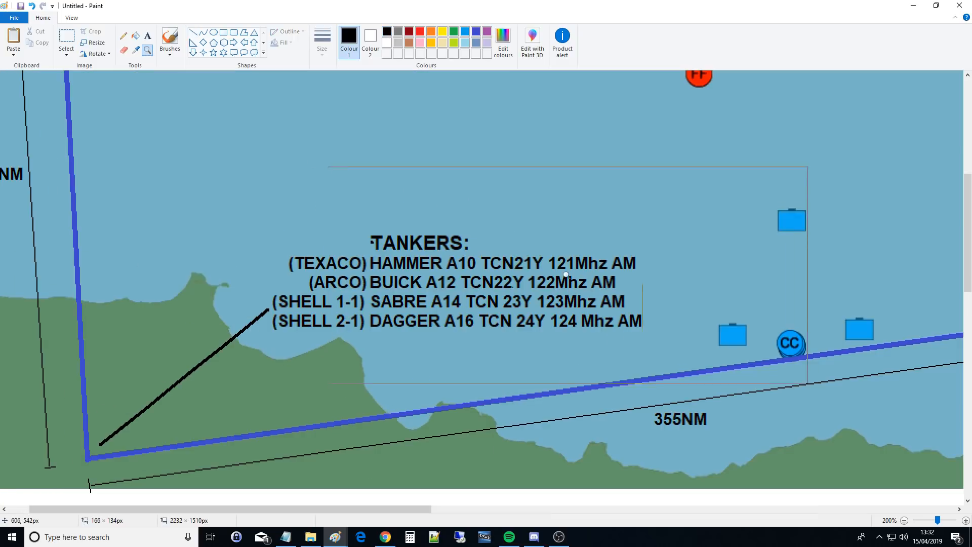
pyautogui.click(324, 374)
pyautogui.click(385, 236)
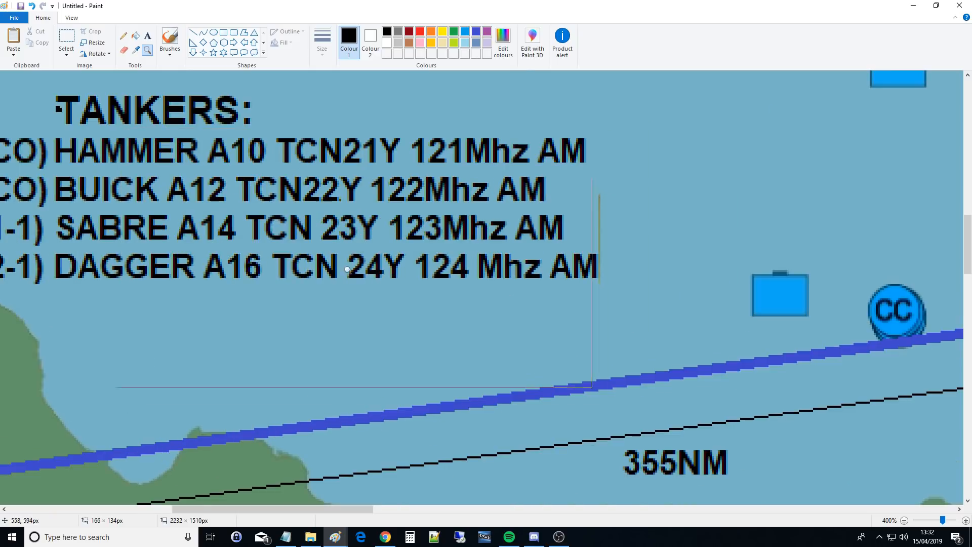
pyautogui.click(67, 38)
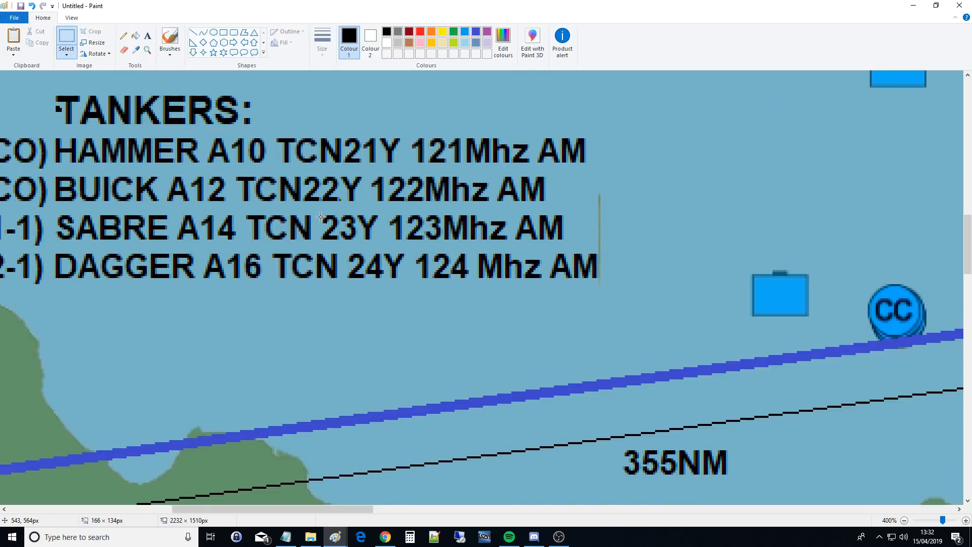
pyautogui.moveTo(322, 214); pyautogui.dragTo(339, 239)
pyautogui.hotkey('ctrl', 'c')
pyautogui.hotkey('ctrl', 'v')
pyautogui.moveTo(8, 80); pyautogui.dragTo(208, 223)
pyautogui.hotkey('ctrl', 'v')
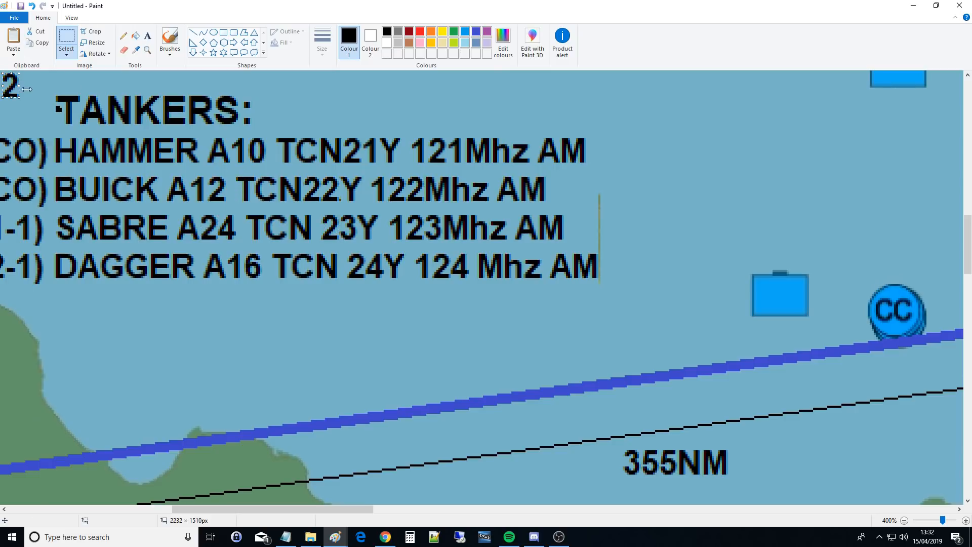
pyautogui.moveTo(8, 84); pyautogui.dragTo(225, 265)
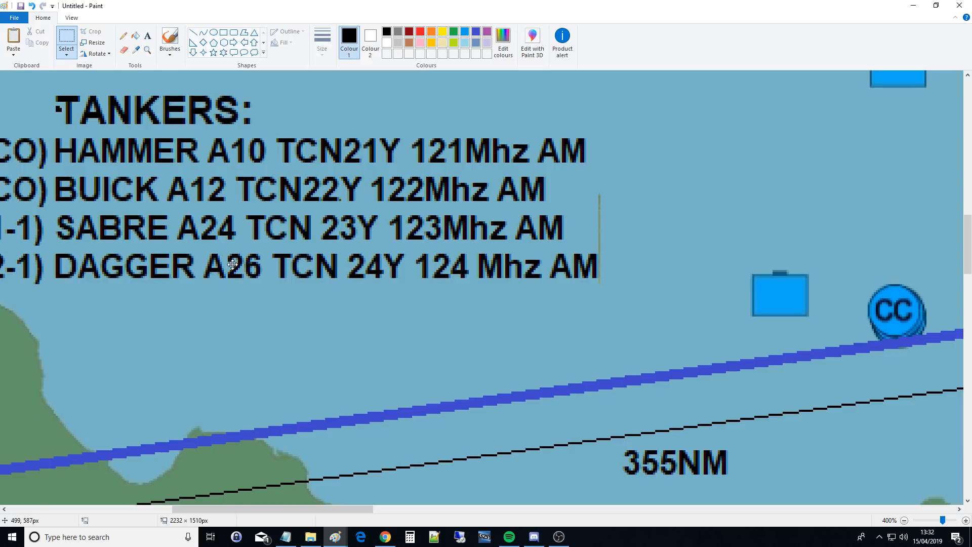
# Step: Paste the copied digit 2 over the remaining tanker altitudes, making BUICK A22 and HAMMER A20
pyautogui.hotkey('ctrl', 'v')
pyautogui.moveTo(10, 84); pyautogui.dragTo(197, 189)
pyautogui.hotkey('ctrl', 'v')
pyautogui.moveTo(10, 85); pyautogui.dragTo(239, 152)
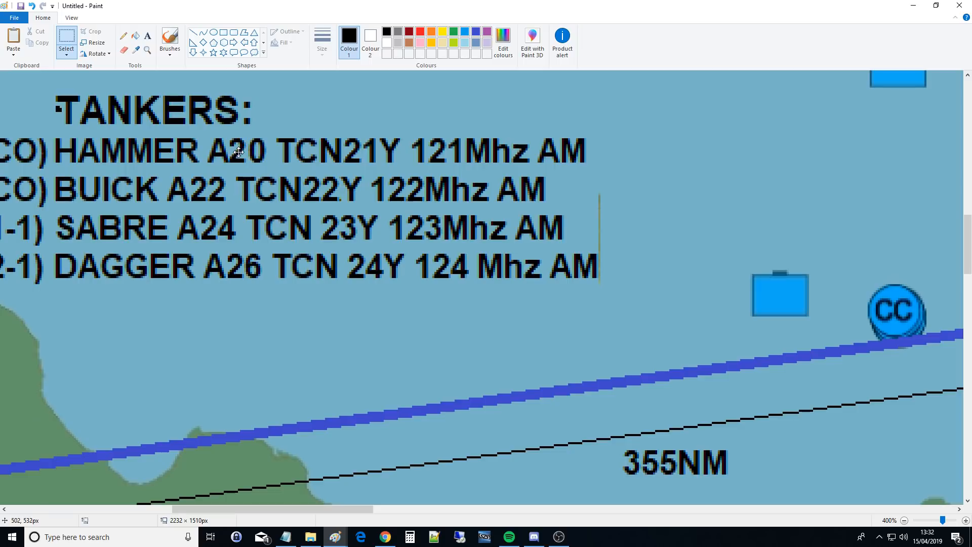
pyautogui.click(147, 50)
pyautogui.rightClick(389, 213)
pyautogui.rightClick(389, 214)
pyautogui.rightClick(532, 214)
pyautogui.rightClick(679, 267)
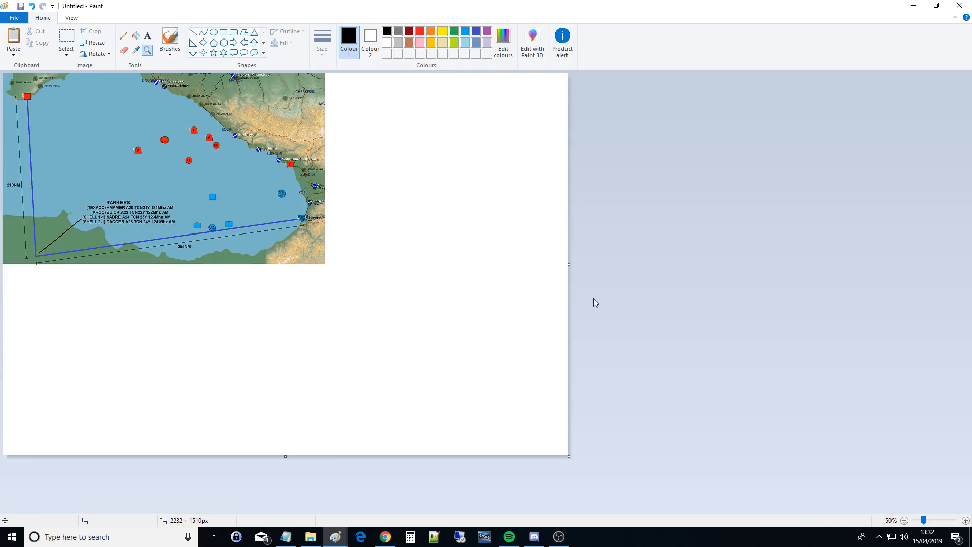
# Step: Draw a short black leader line from the red icon at the route's northwest end and label it TARGET
pyautogui.click(80, 194)
pyautogui.press('Escape')
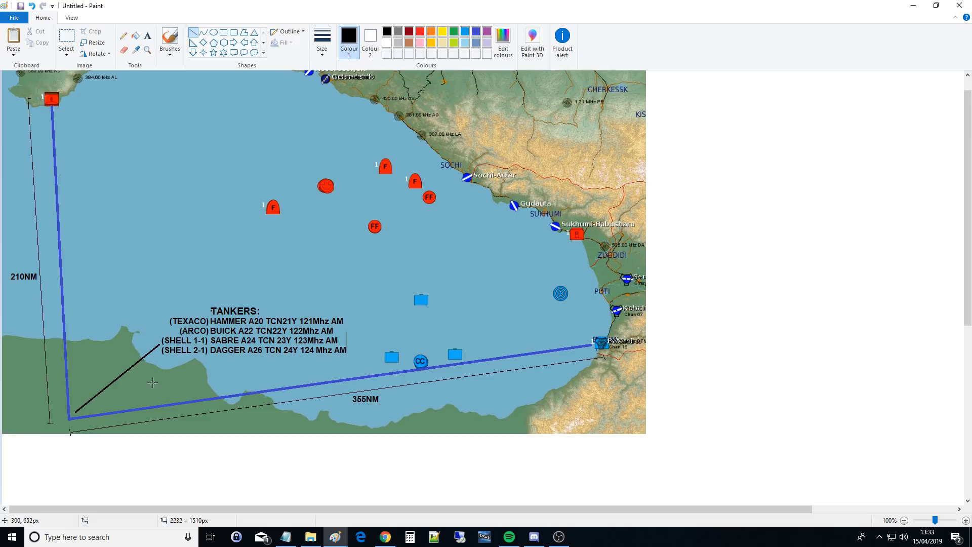
pyautogui.moveTo(61, 107); pyautogui.dragTo(193, 139)
pyautogui.click(147, 35)
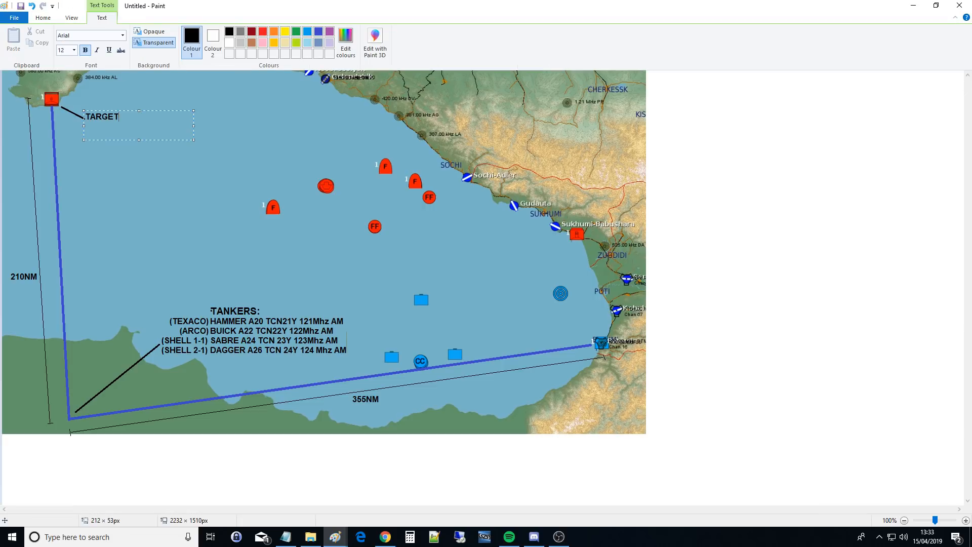
pyautogui.moveTo(85, 111); pyautogui.dragTo(88, 113)
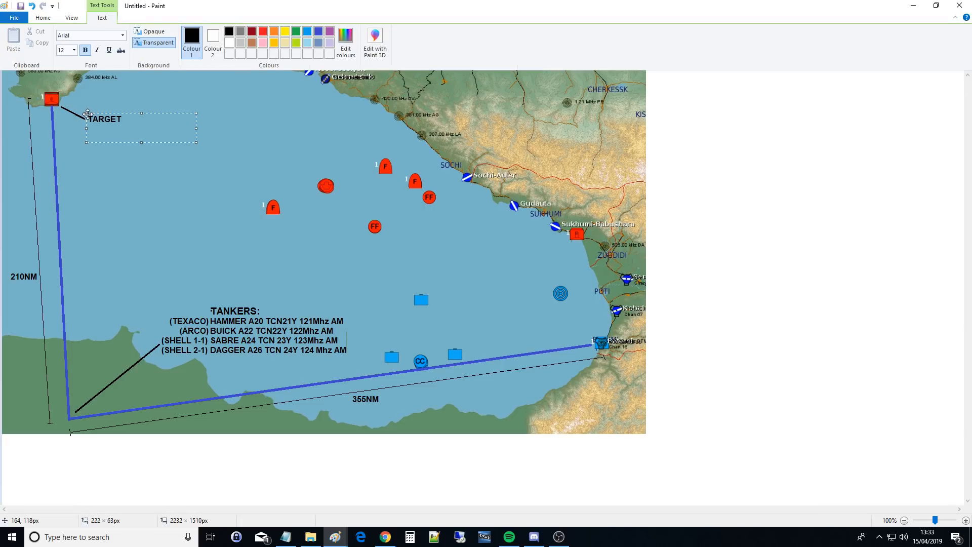
pyautogui.click(386, 235)
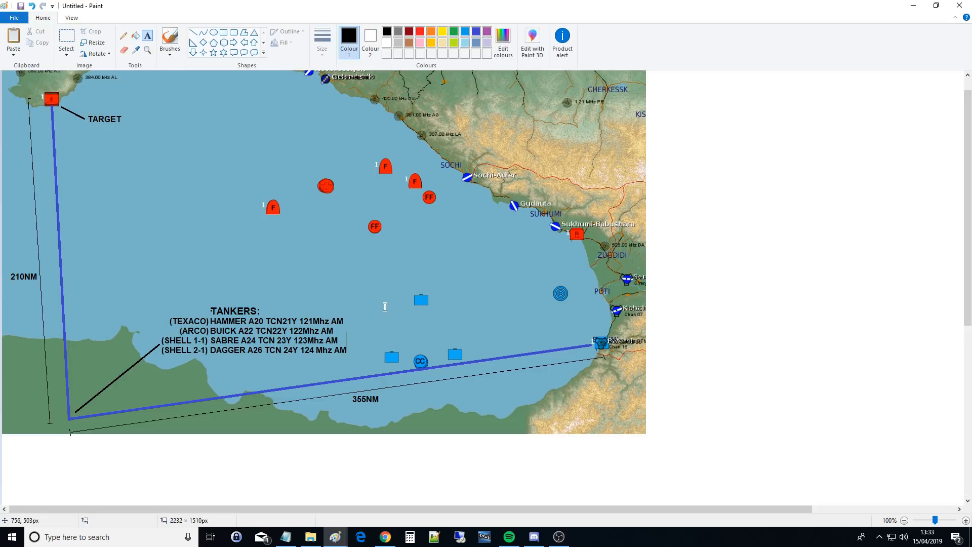
# Step: Draw a thick red freehand pencil line from the coast near Poti, along the inner side of the blue route, to north of the target
pyautogui.click(420, 32)
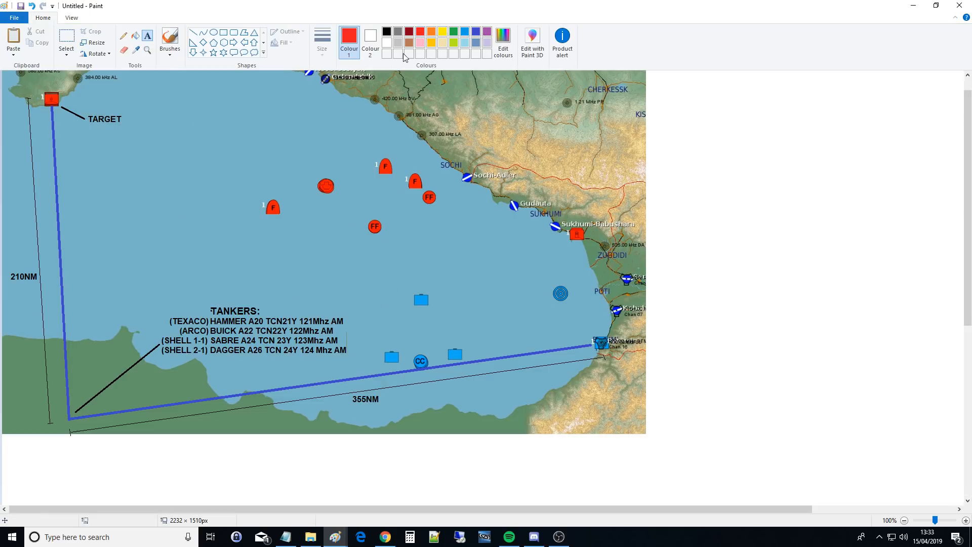
pyautogui.click(203, 33)
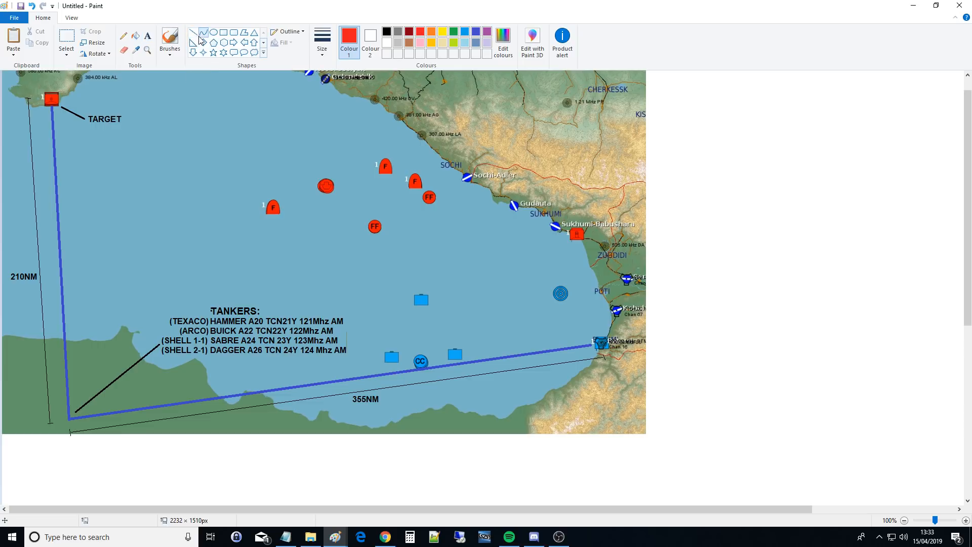
pyautogui.click(291, 32)
pyautogui.click(288, 45)
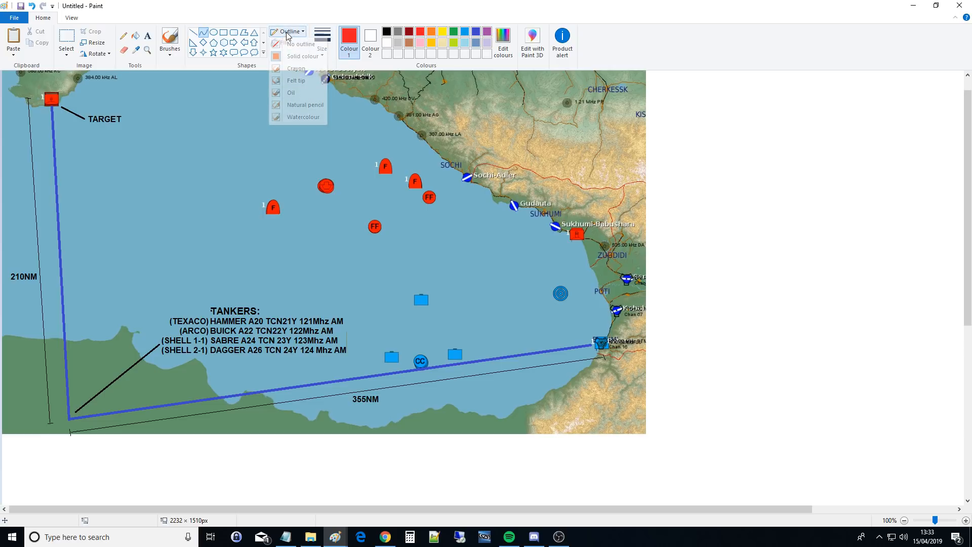
pyautogui.click(123, 36)
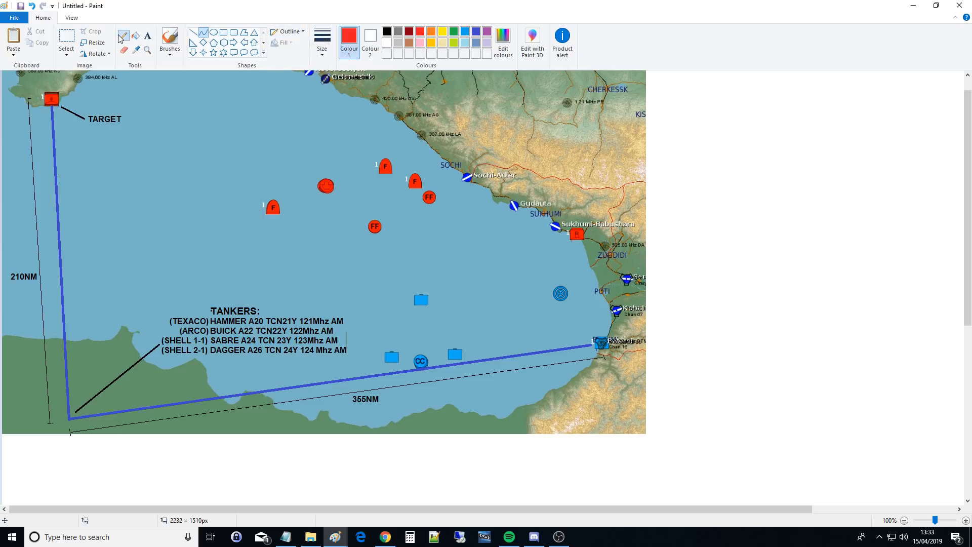
pyautogui.click(322, 40)
pyautogui.click(349, 133)
pyautogui.moveTo(642, 293)
pyautogui.mouseDown()
pyautogui.moveTo(458, 339)
pyautogui.moveTo(415, 335)
pyautogui.moveTo(208, 380)
pyautogui.moveTo(143, 380)
pyautogui.moveTo(90, 314)
pyautogui.moveTo(81, 88)
pyautogui.mouseUp()
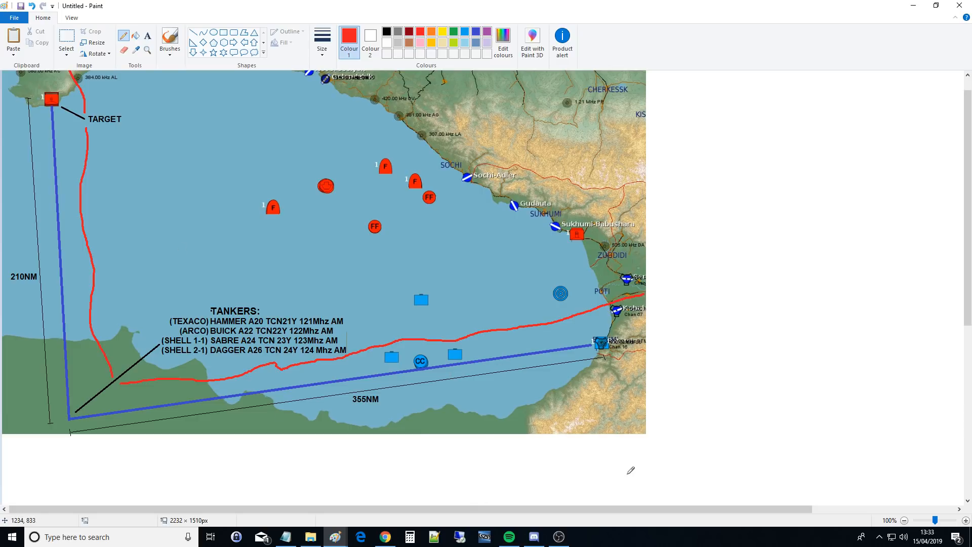
# Step: Draw a black leader line from the red line's western stretch and label it HOSTILE DETECTION PREDICTED on two lines
pyautogui.click(193, 32)
pyautogui.click(389, 32)
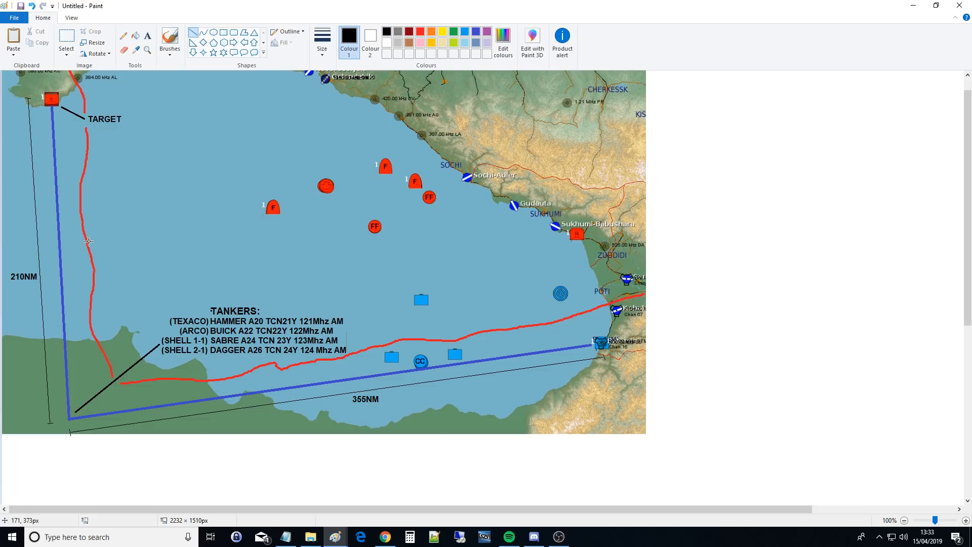
pyautogui.moveTo(89, 241); pyautogui.dragTo(114, 229)
pyautogui.click(148, 36)
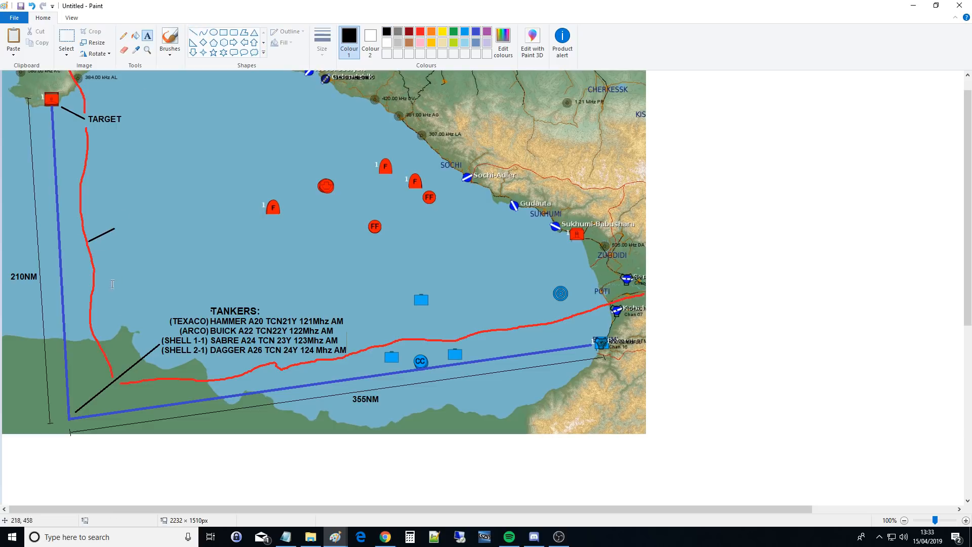
pyautogui.moveTo(215, 236); pyautogui.dragTo(215, 236)
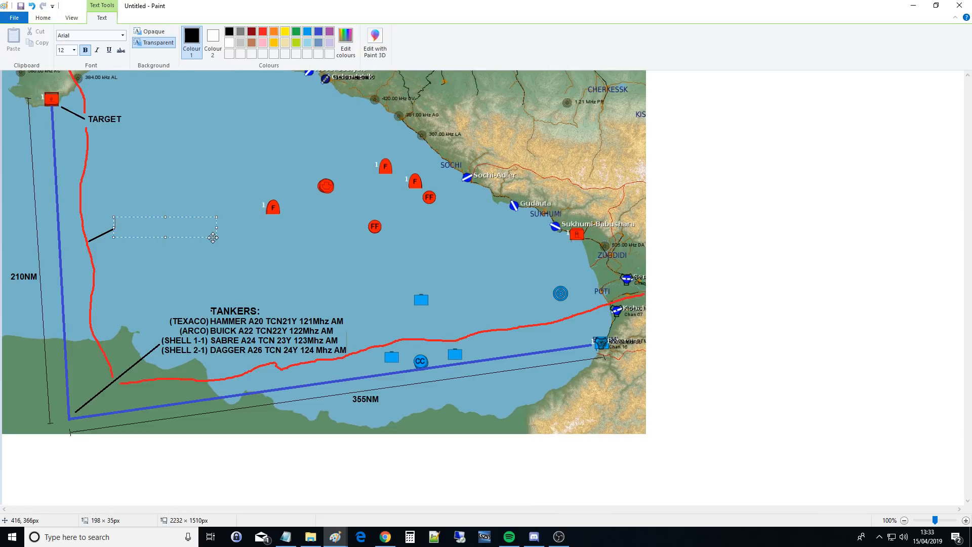
pyautogui.write('HOSTILE DETECTION')
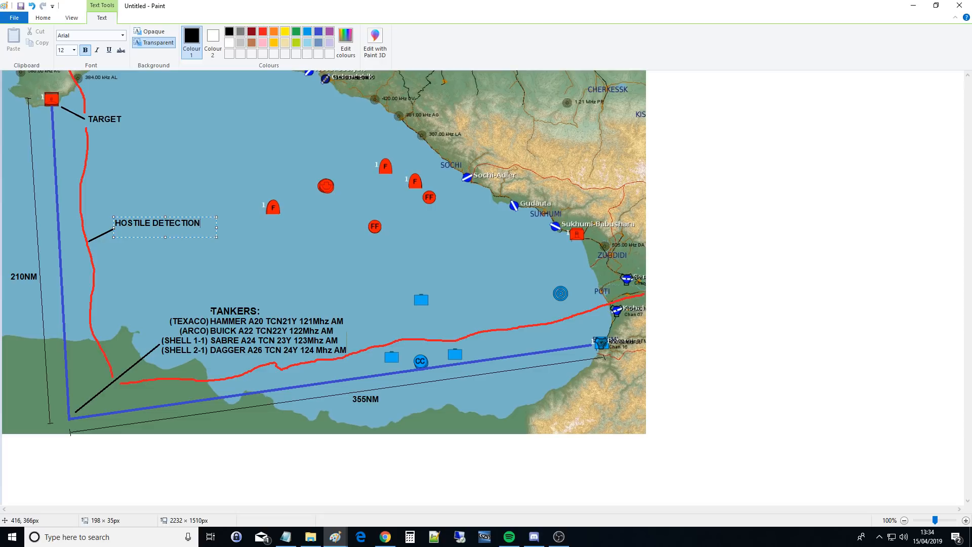
pyautogui.press('Return')
pyautogui.write('PREDICTED')
pyautogui.moveTo(116, 217); pyautogui.dragTo(118, 222)
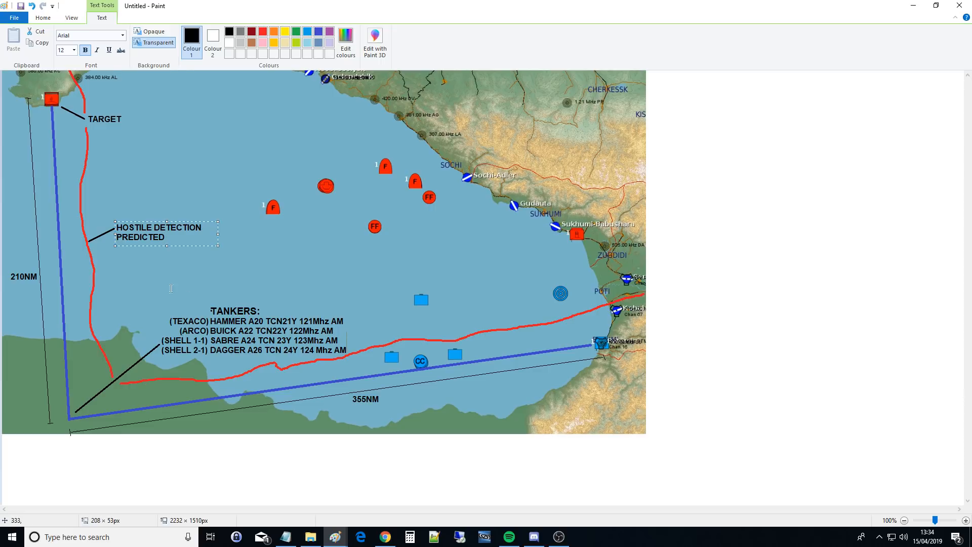
pyautogui.click(185, 167)
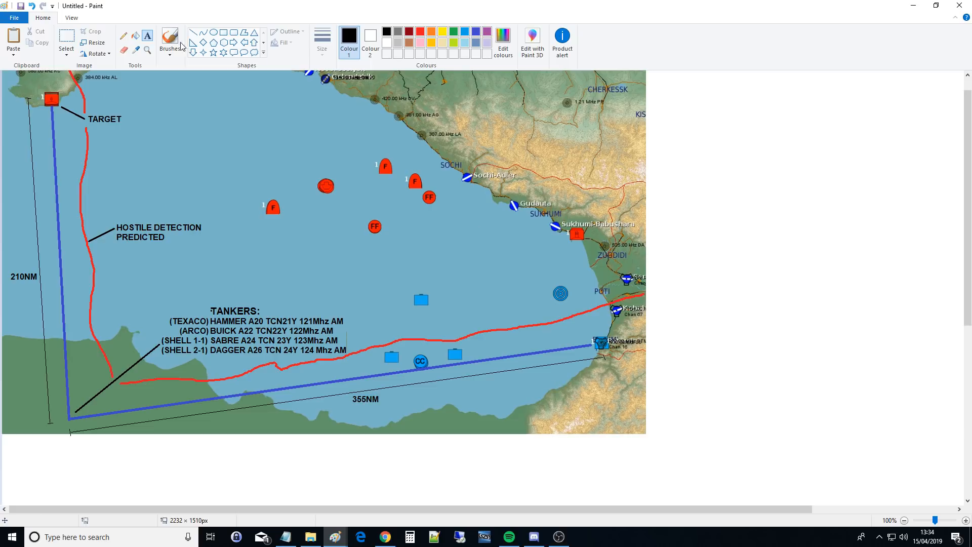
# Step: Draw a short black leader line south from the Batumi airfield and start its label with BATUMI:, TO BAT31 and LNG BAT13
pyautogui.click(193, 32)
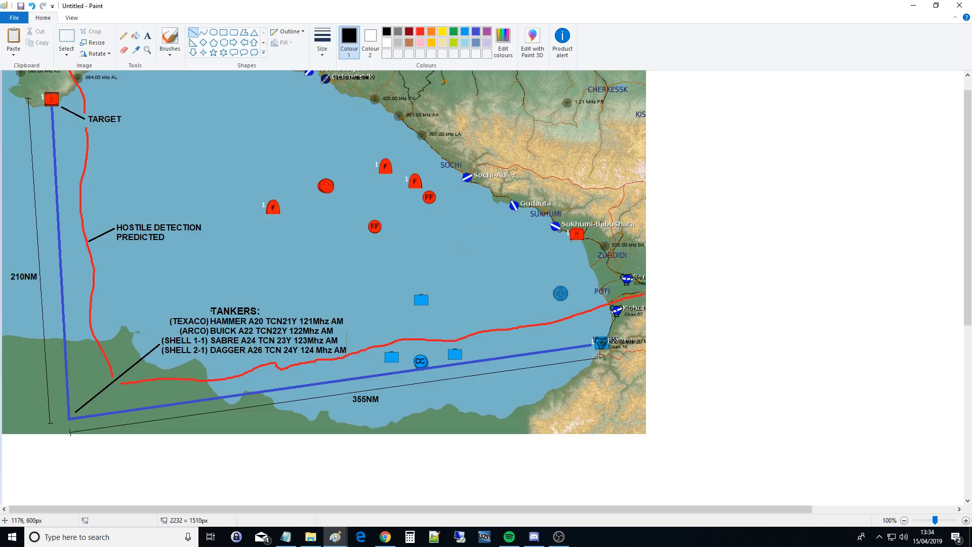
pyautogui.moveTo(606, 354); pyautogui.dragTo(608, 373)
pyautogui.click(147, 36)
pyautogui.moveTo(541, 370); pyautogui.dragTo(651, 440)
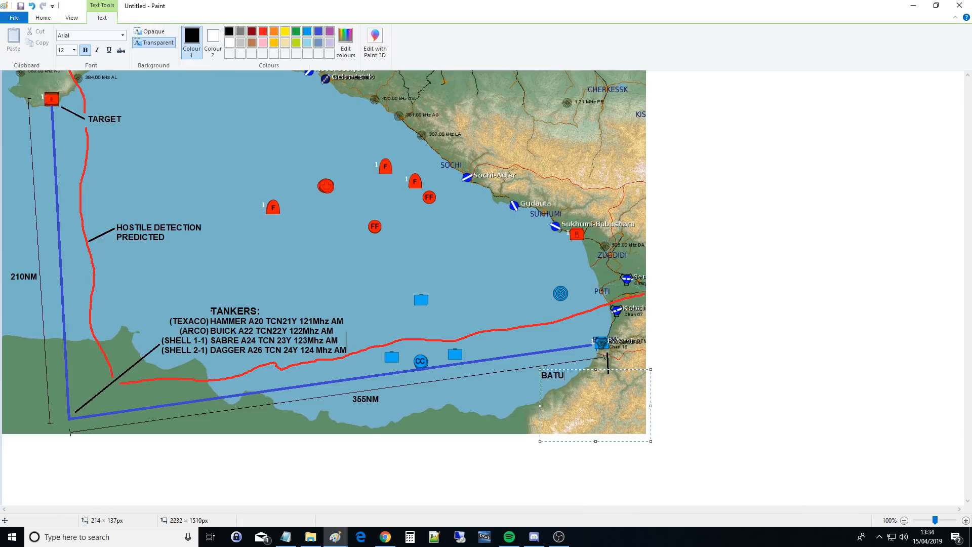
pyautogui.write('BATUMI:')
pyautogui.press('Return')
pyautogui.write('BAT31 ')
pyautogui.write('LNG')
pyautogui.write(' BAT13')
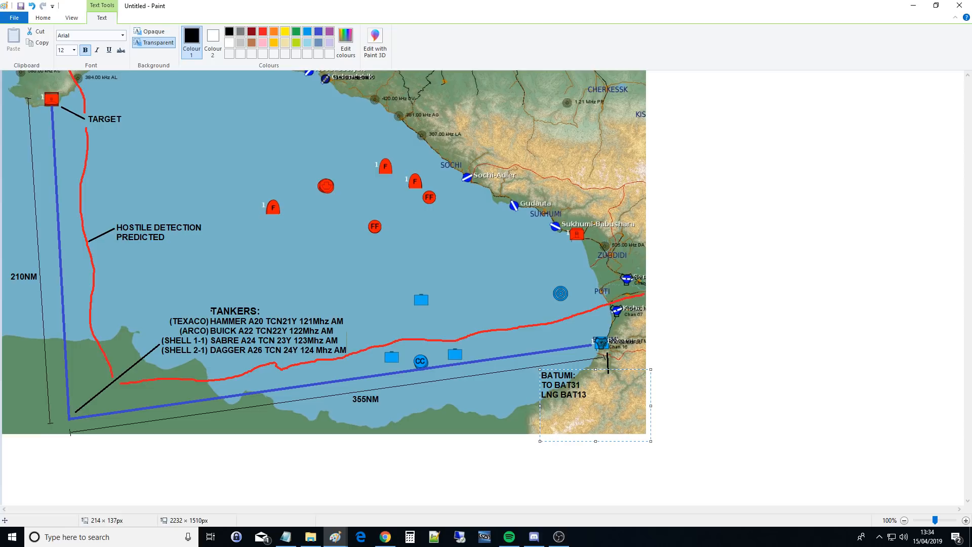
# Step: Add the lines 119MC, 125TC and TCM16X to the Batumi label and place it beneath its leader line
pyautogui.press('Return')
pyautogui.write('119MC')
pyautogui.press('Return')
pyautogui.write('1268')
pyautogui.press('BackSpace')
pyautogui.press('BackSpace')
pyautogui.write('5TC ')
pyautogui.write('TCM16X')
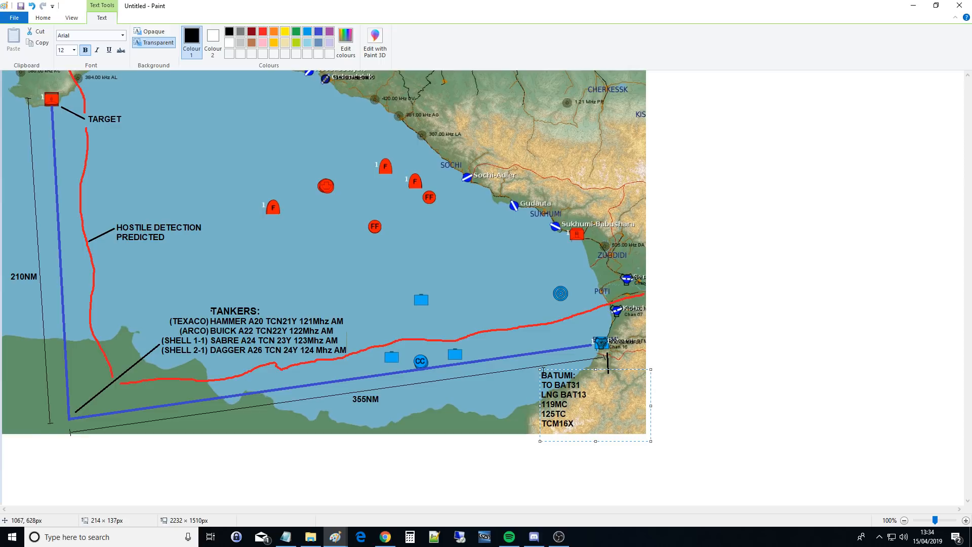
pyautogui.moveTo(543, 369); pyautogui.dragTo(599, 373)
pyautogui.click(535, 323)
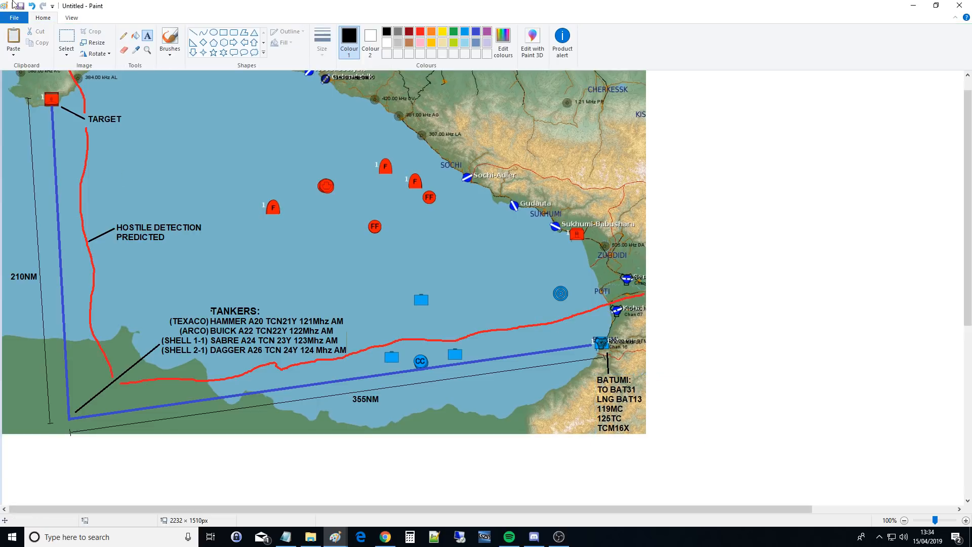
# Step: Add the labels RED FLEET north of the red ship icons and RED CAP southeast of the western red F icon
pyautogui.click(264, 123)
pyautogui.write('RED ')
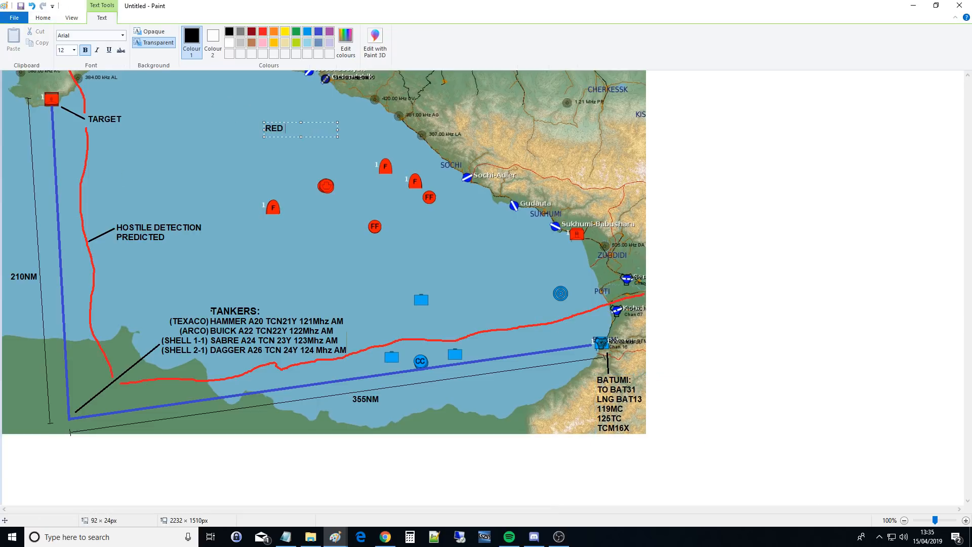
pyautogui.write('FLEET')
pyautogui.moveTo(282, 237); pyautogui.dragTo(359, 258)
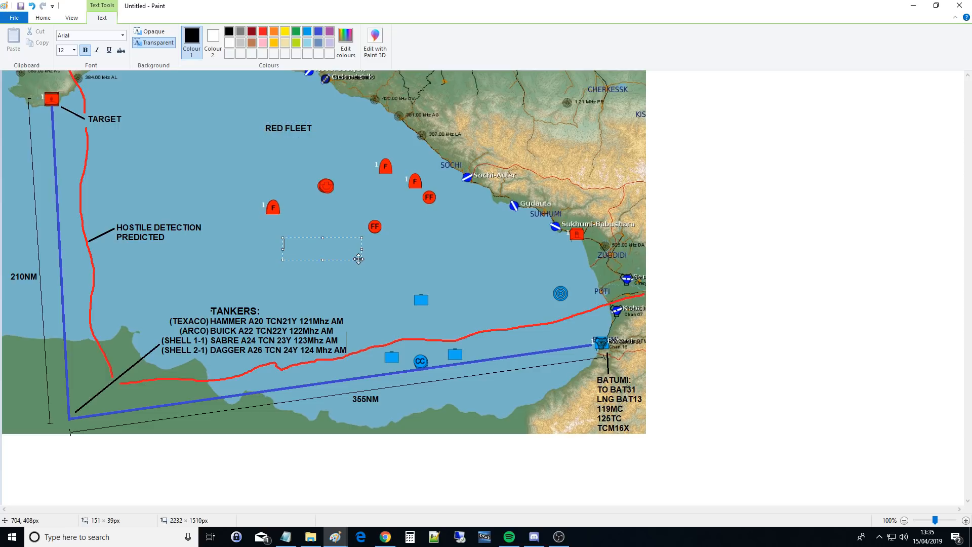
pyautogui.write('RED CAP')
pyautogui.click(299, 231)
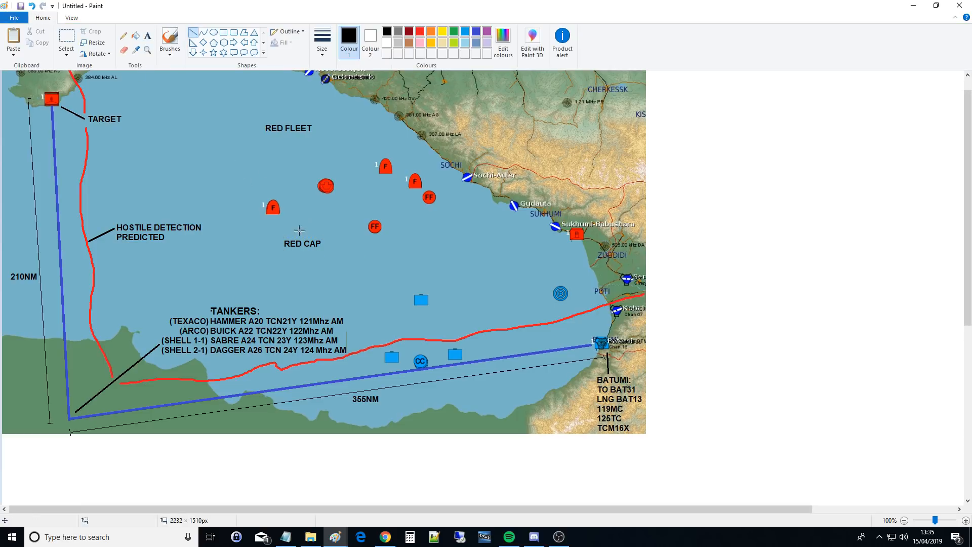
# Step: Draw black lines from RED CAP to the western F icon and from RED FLEET through the red ship and both FF icons
pyautogui.moveTo(287, 234); pyautogui.dragTo(277, 218)
pyautogui.moveTo(319, 178); pyautogui.dragTo(303, 138)
pyautogui.moveTo(341, 193); pyautogui.dragTo(367, 218)
pyautogui.moveTo(393, 219); pyautogui.dragTo(423, 204)
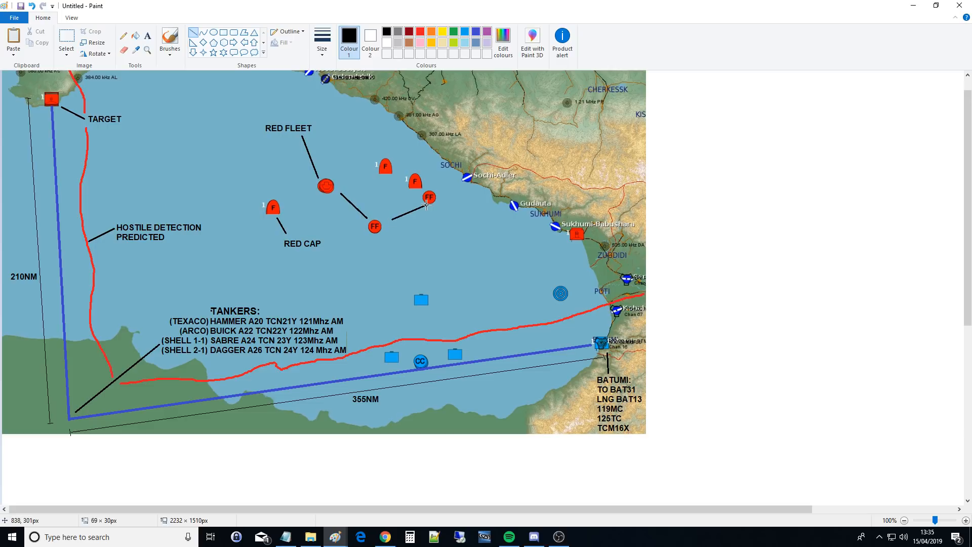
# Step: Save the annotated map as the PNG file Untitled2 in the current folder
pyautogui.click(21, 6)
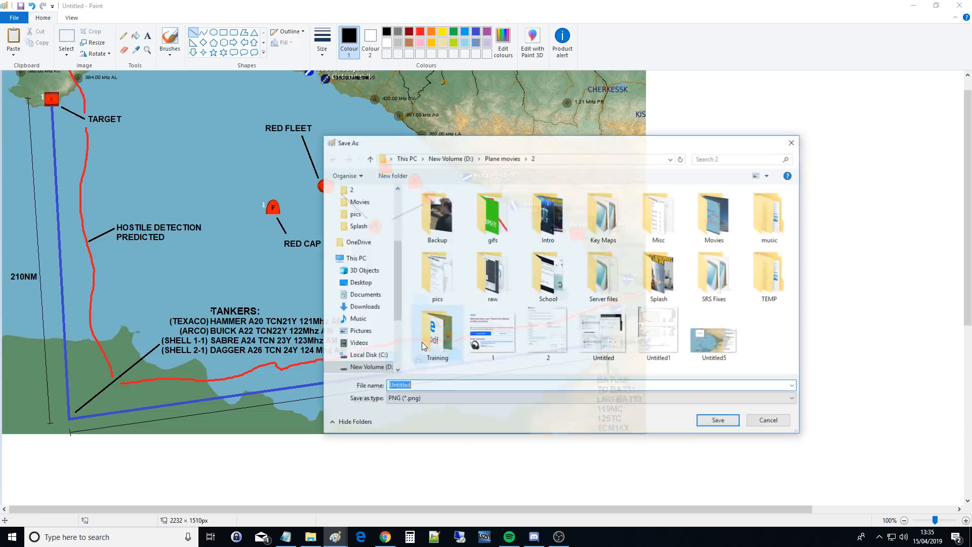
pyautogui.write('Untitled2')
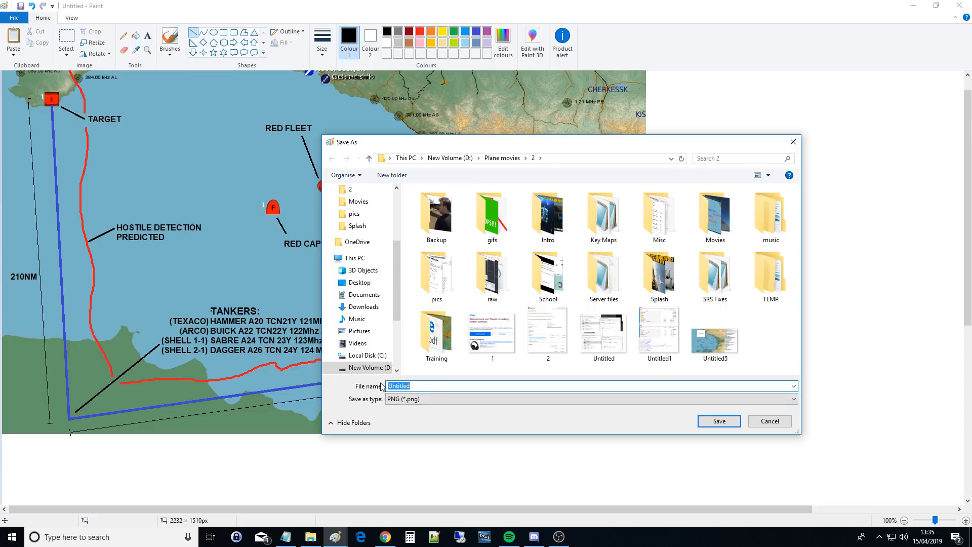
pyautogui.click(719, 421)
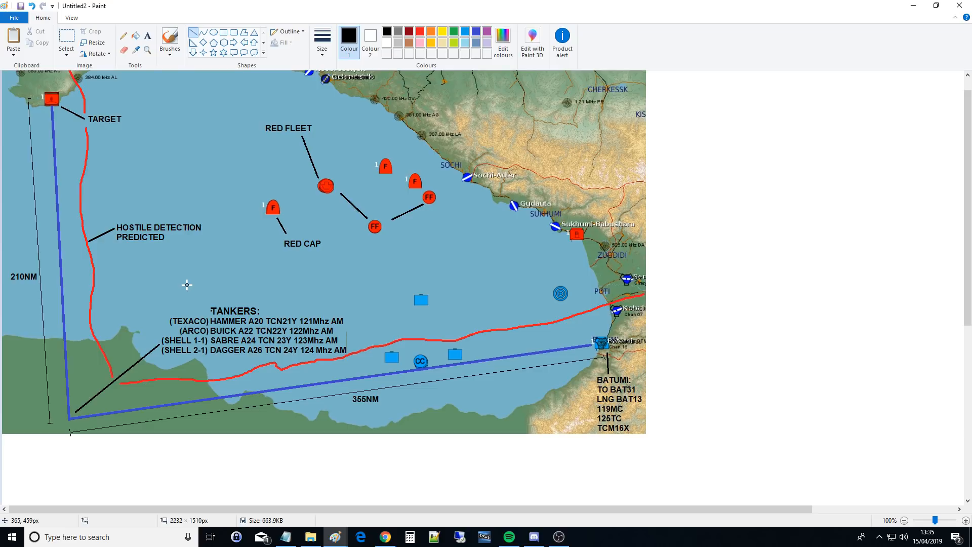
pyautogui.scroll(-6, 187, 285)
pyautogui.scroll(6, 167, 282)
pyautogui.scroll(-2, 284, 493)
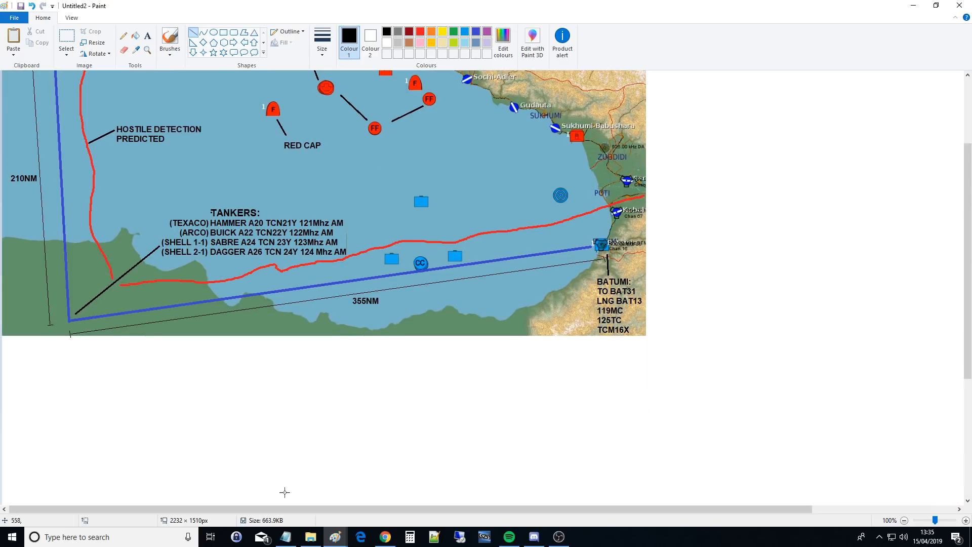
# Step: Copy the briefing notes from CAMPAIGN through REFS in Untitled5 and paste them into the blank area southeast of the map in Untitled2
pyautogui.moveTo(336, 537)
pyautogui.click(444, 486)
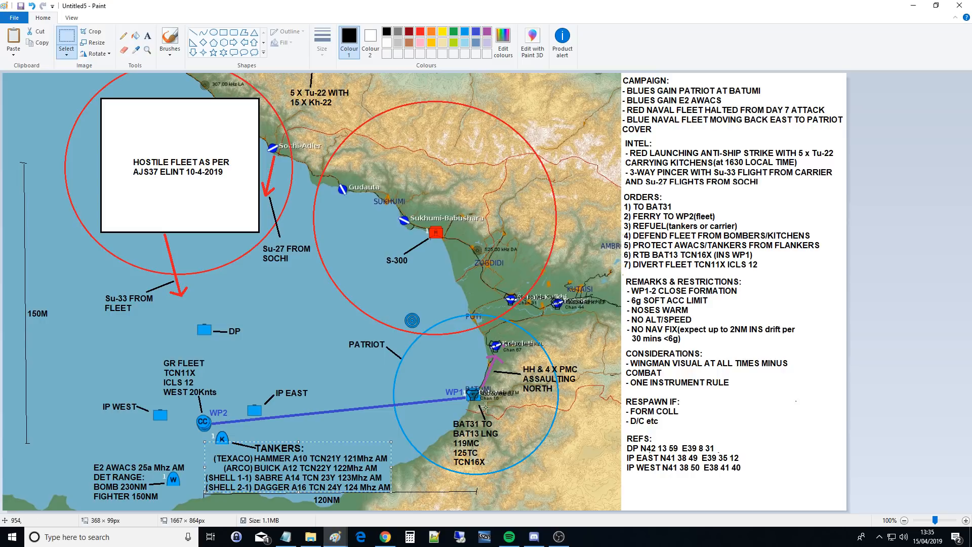
pyautogui.click(68, 39)
pyautogui.moveTo(622, 75)
pyautogui.mouseDown()
pyautogui.moveTo(810, 356)
pyautogui.moveTo(870, 475)
pyautogui.mouseUp()
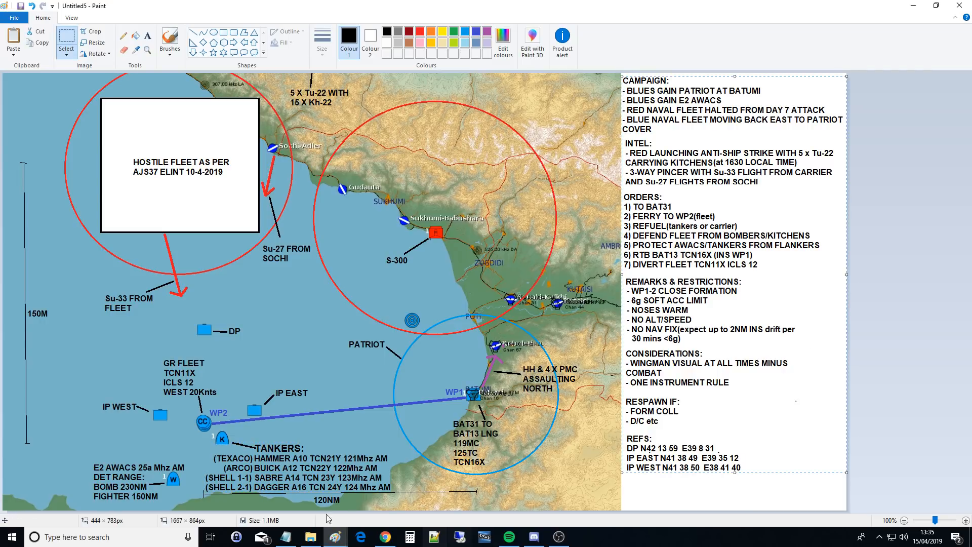
pyautogui.moveTo(335, 537)
pyautogui.click(283, 484)
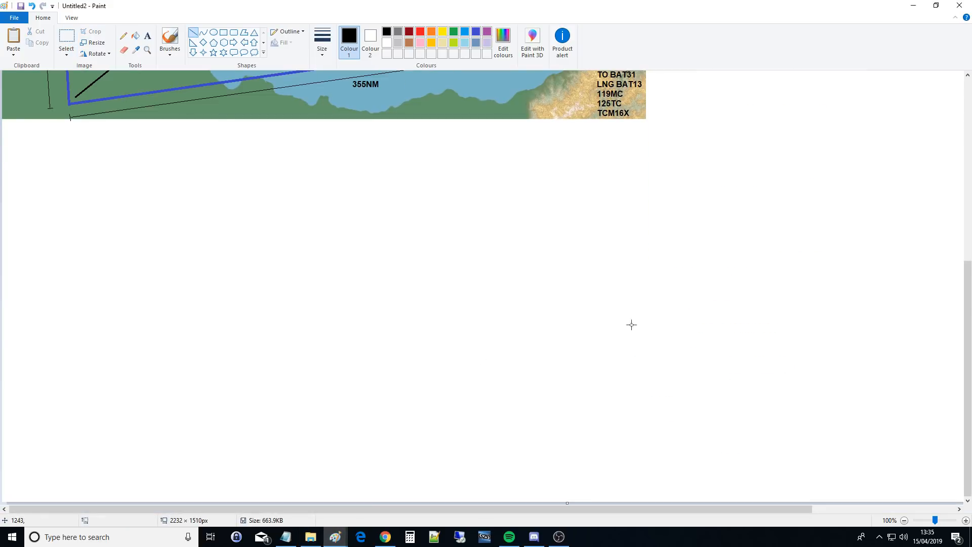
pyautogui.hotkey('ctrl', 'v')
pyautogui.moveTo(141, 189); pyautogui.dragTo(782, 193)
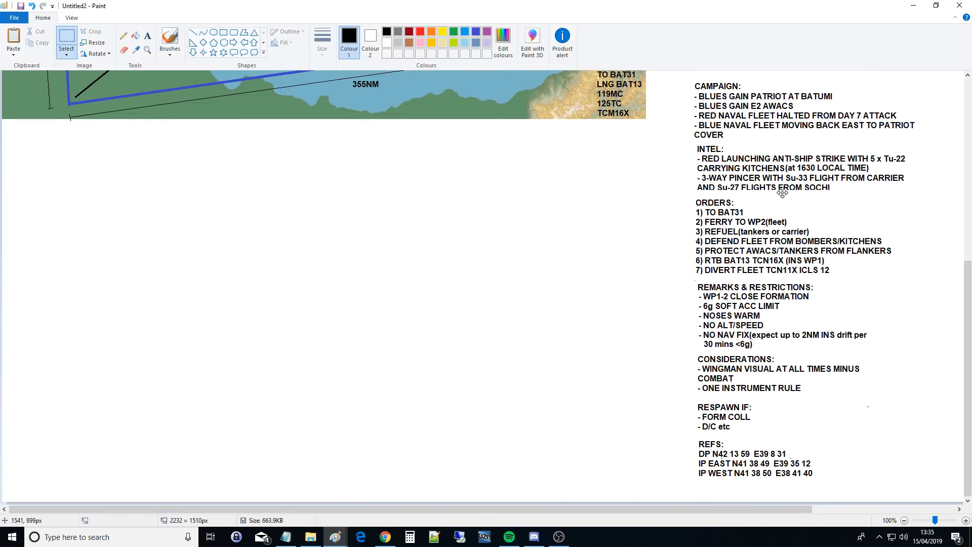
pyautogui.scroll(3, 757, 205)
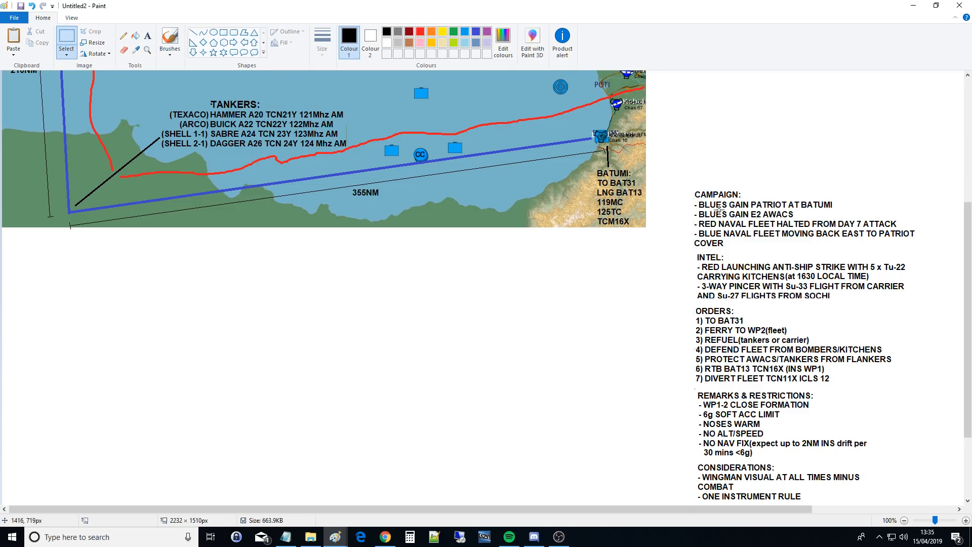
pyautogui.scroll(3, 719, 233)
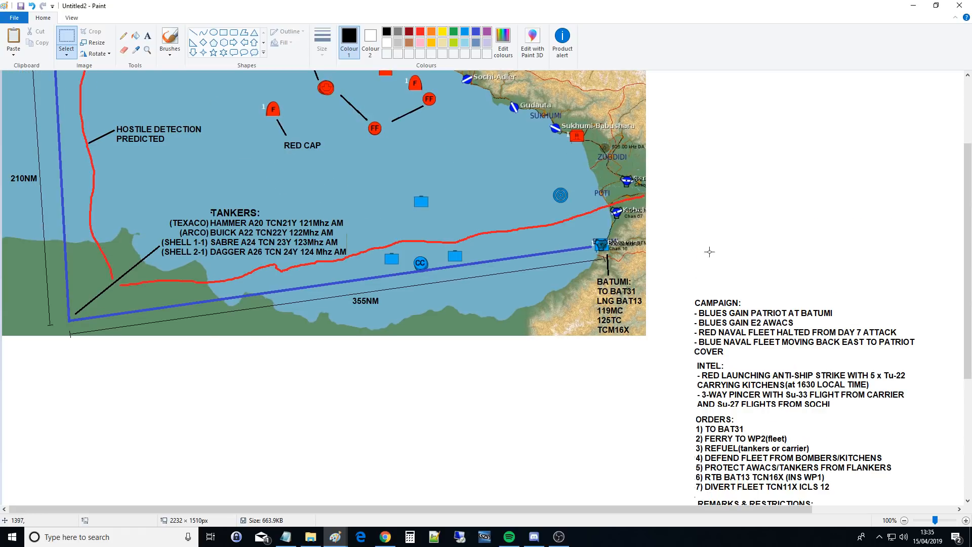
pyautogui.moveTo(686, 288); pyautogui.dragTo(928, 359)
pyautogui.click(702, 192)
pyautogui.moveTo(690, 357); pyautogui.dragTo(938, 414)
pyautogui.click(43, 374)
# Step: Start a text block beneath the map with the heading INTEL: and the line "- KNOW DETECTION RANGE OF RED ELEMENTS"
pyautogui.click(148, 36)
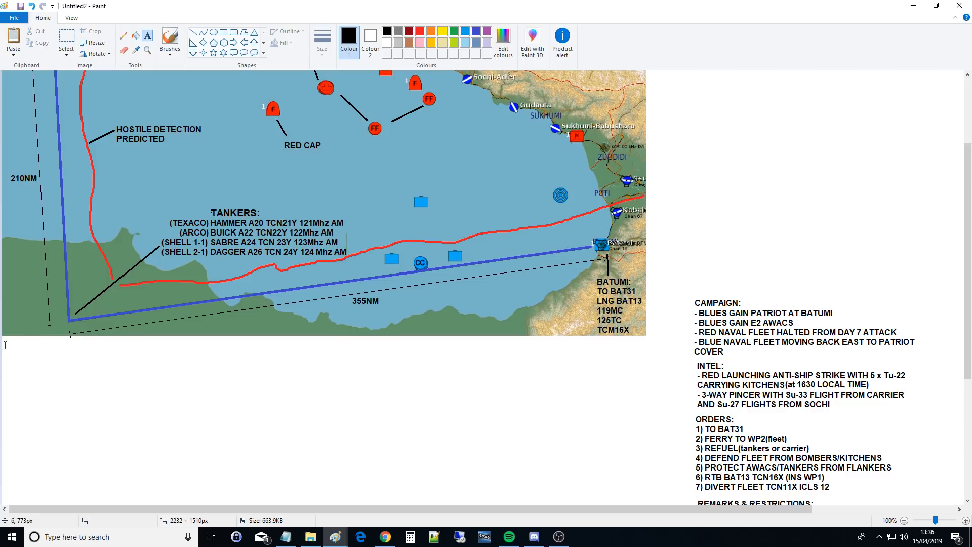
pyautogui.moveTo(5, 343); pyautogui.dragTo(592, 491)
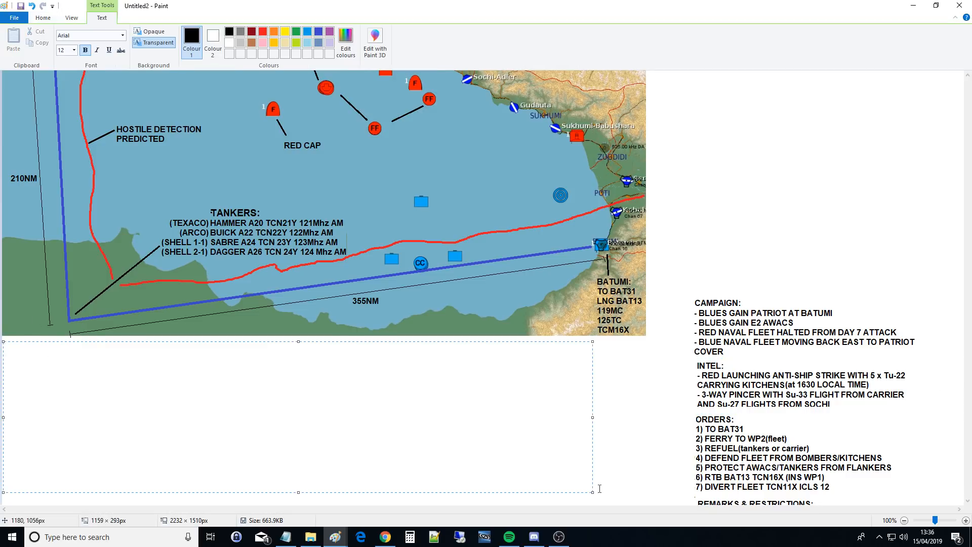
pyautogui.write('INTEL@')
pyautogui.press('BackSpace')
pyautogui.write(':')
pyautogui.press('Return')
pyautogui.write('- KNOW DETECTION RA')
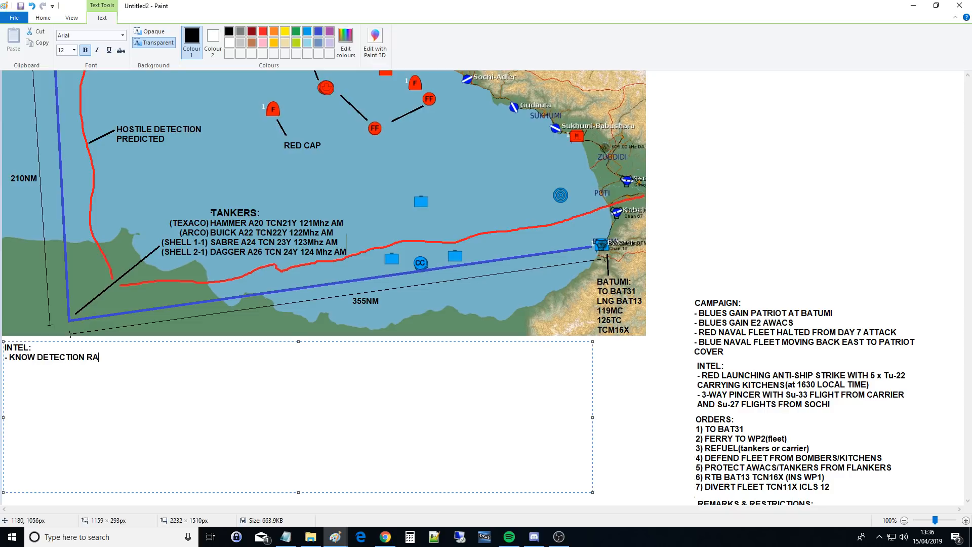
pyautogui.write('NGE')
pyautogui.press('BackSpace')
pyautogui.press('BackSpace')
pyautogui.write('NGE OF RED ELEMENTS  ')
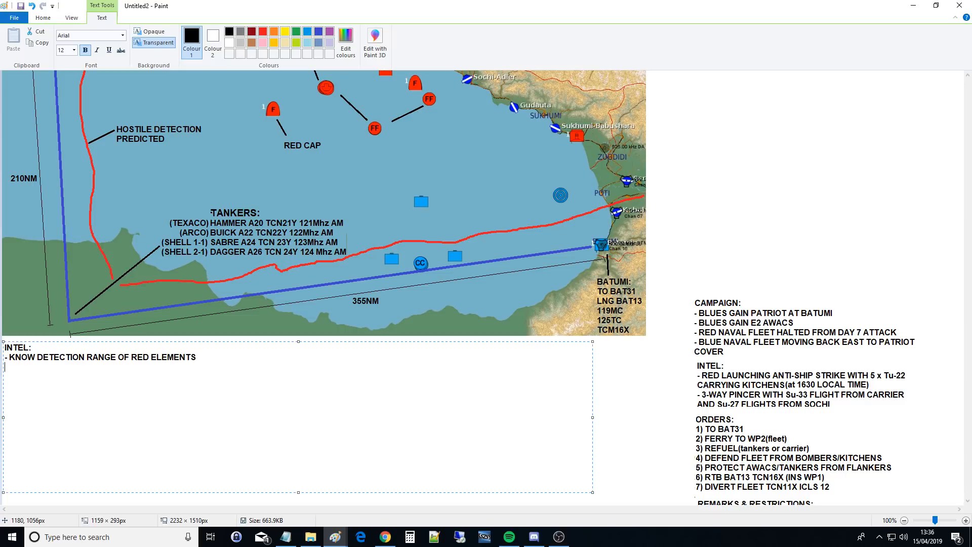
# Step: Add an ORDERS: heading below INTEL with "1) TO BAT31" and "2) LINK WITH TANKERS 20NM WEST OF BAT"
pyautogui.write('ORDERS:')
pyautogui.press('BackSpace')
pyautogui.write('S:')
pyautogui.press('Return')
pyautogui.write('1) TO BAT')
pyautogui.write('31 ')
pyautogui.write('2')
pyautogui.write(')')
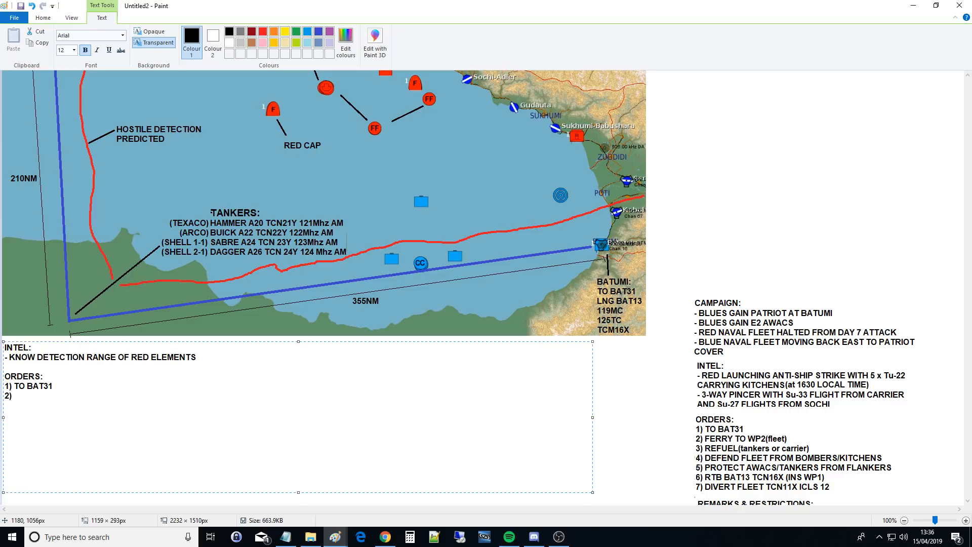
pyautogui.write(' LINK WITH TANKERS 2')
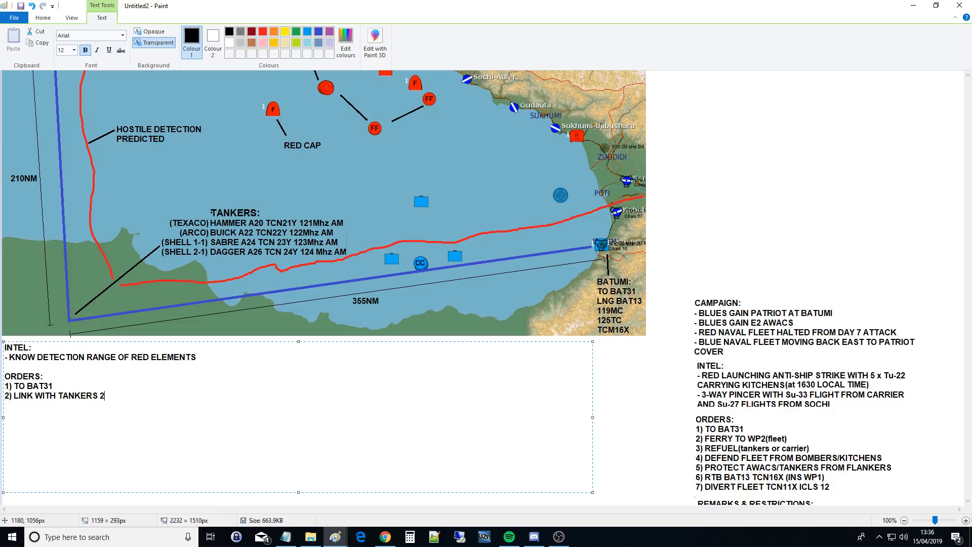
pyautogui.write('0NM WEST OF BAT')
pyautogui.press('Return')
# Step: Continue the orders with "3) FERRY WITH TANKERS 355NM", "4) REFUEL" and "5) FERRY 210NM TARGET"
pyautogui.write('3) FERRY WITH TAN')
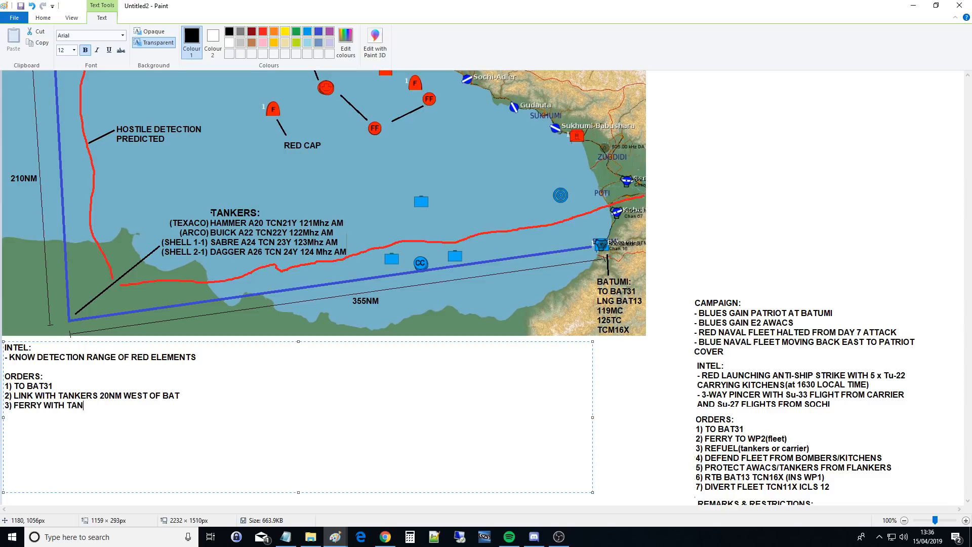
pyautogui.write('KERS 355')
pyautogui.write('NM ')
pyautogui.write('4) REFUEL')
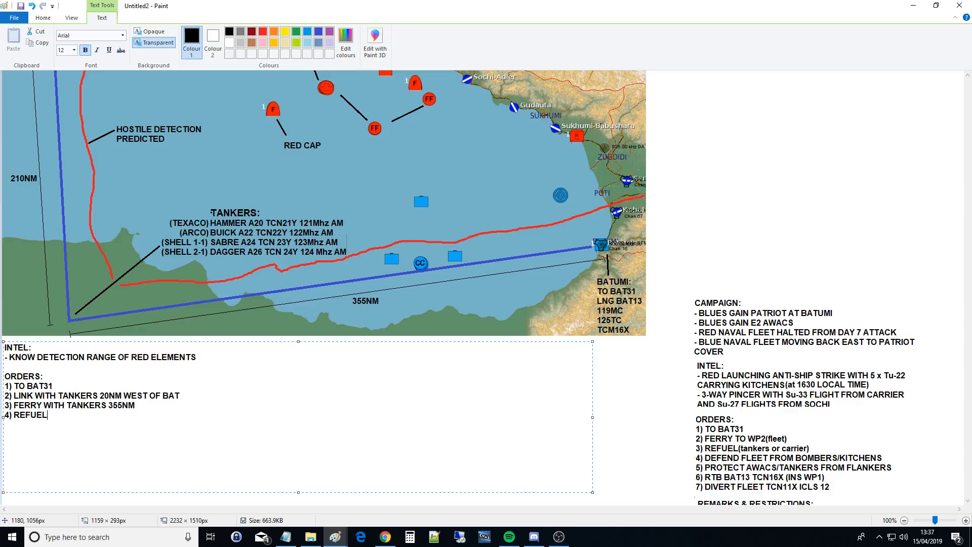
pyautogui.press('Return')
pyautogui.write('5) FERRY 210NM TARGET ')
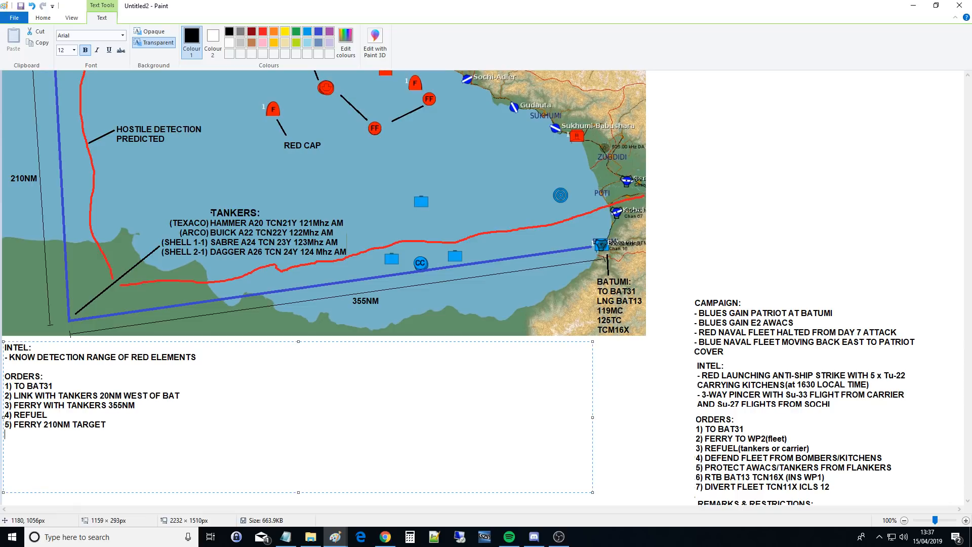
# Step: Continue the orders with "6) BOMB TARGET" and "7) RTB WP2 REFUEL"
pyautogui.write('6')
pyautogui.write(') BOMB TARGET')
pyautogui.write('7')
pyautogui.write(') RTB W')
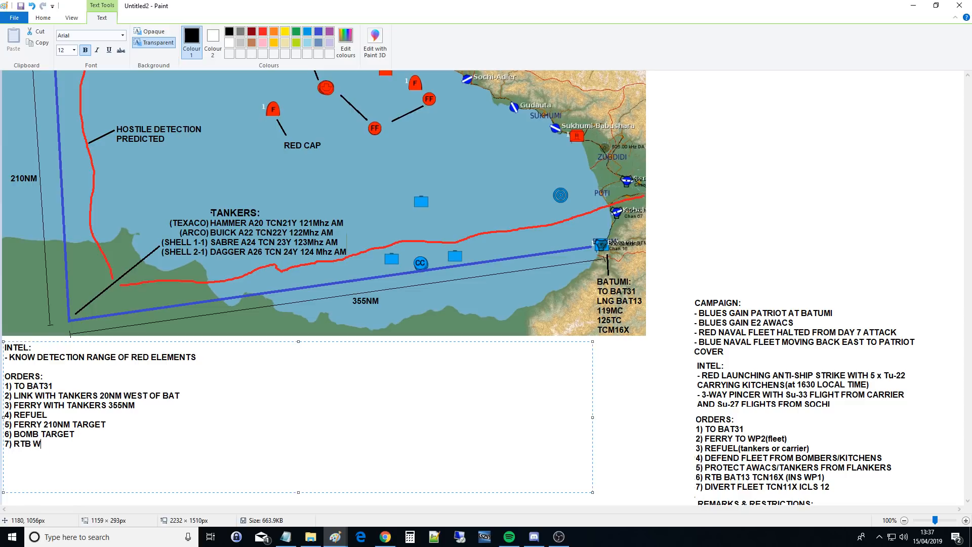
pyautogui.write('P 2 REFUEL')
pyautogui.press('Return')
# Step: Finish the orders with "8) RTB BAT13 WITH TANKERS" and "9) DIVERT FLEET TCN11X ICLS12"
pyautogui.write('8) RTB BAT13 WITH')
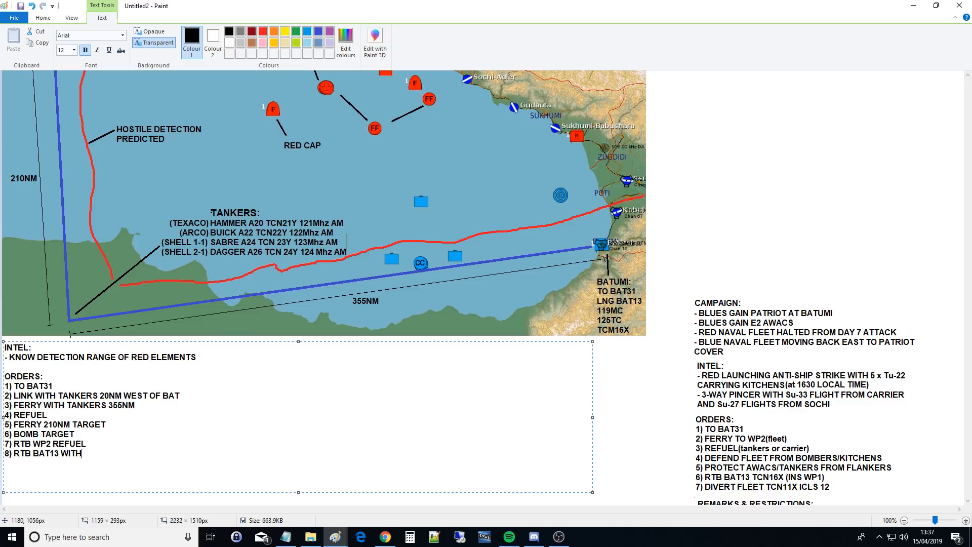
pyautogui.write(' TANKERS')
pyautogui.write('9) DIVERT')
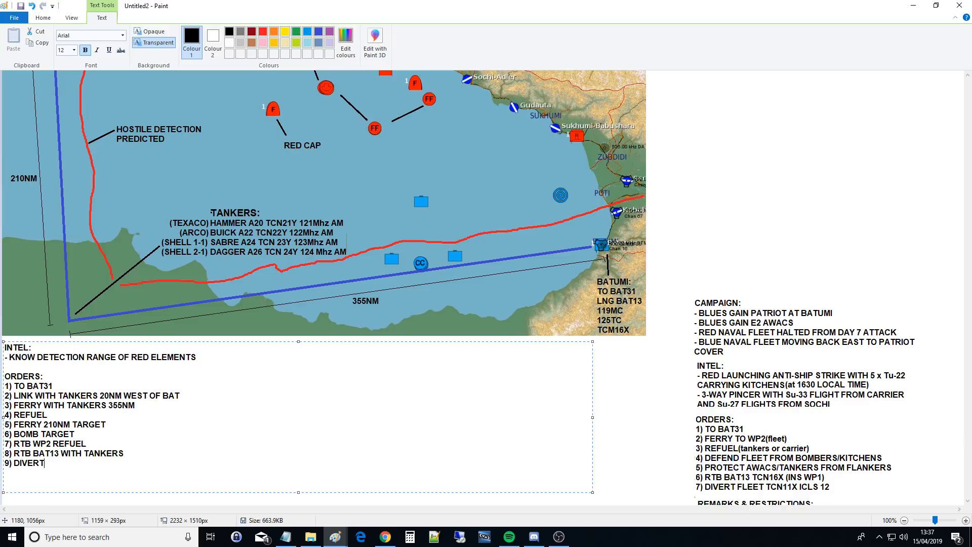
pyautogui.write(' FLEET TCN11X ICLS12')
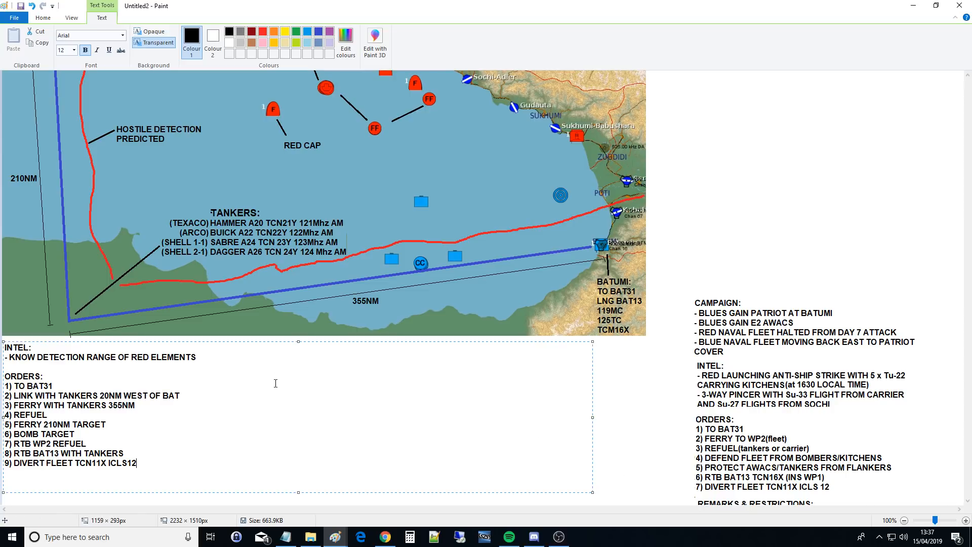
pyautogui.click(625, 395)
# Step: Start a second text block to the right of the orders, headed REMARKS & RESTRICTIONS:
pyautogui.moveTo(233, 345); pyautogui.dragTo(421, 496)
pyautogui.click(428, 426)
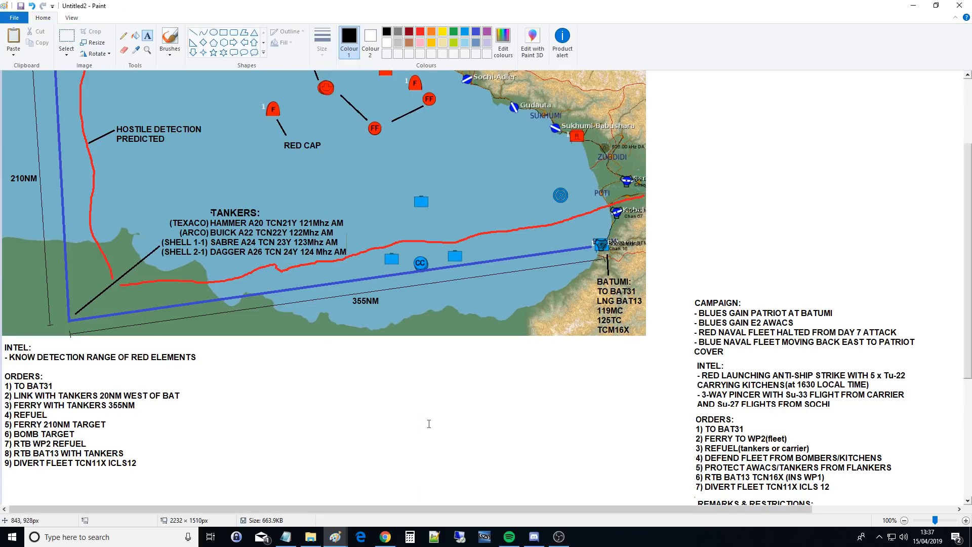
pyautogui.moveTo(223, 343); pyautogui.dragTo(533, 494)
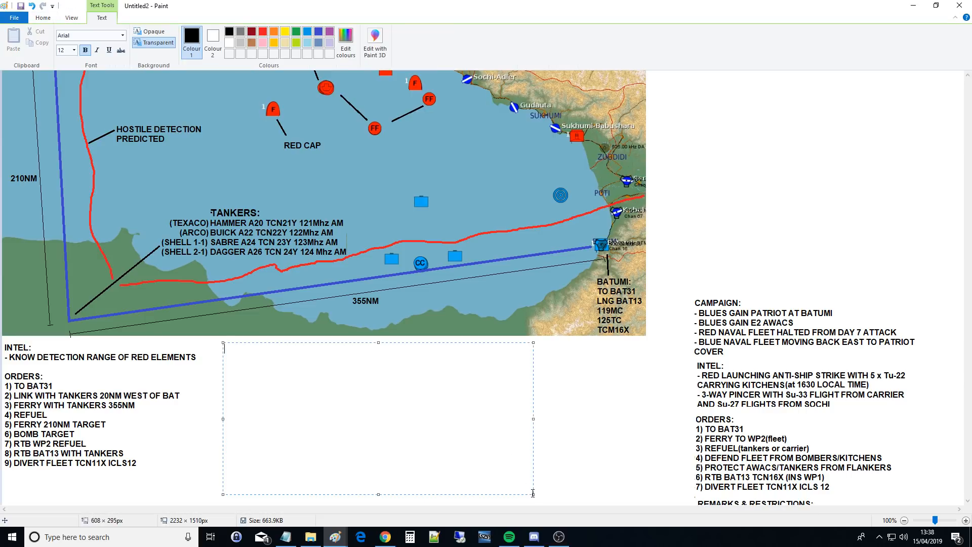
pyautogui.write('REMARKRS')
pyautogui.press('BackSpace')
pyautogui.press('BackSpace')
pyautogui.press('BackSpace')
pyautogui.write('S & RESTRICTIONS:')
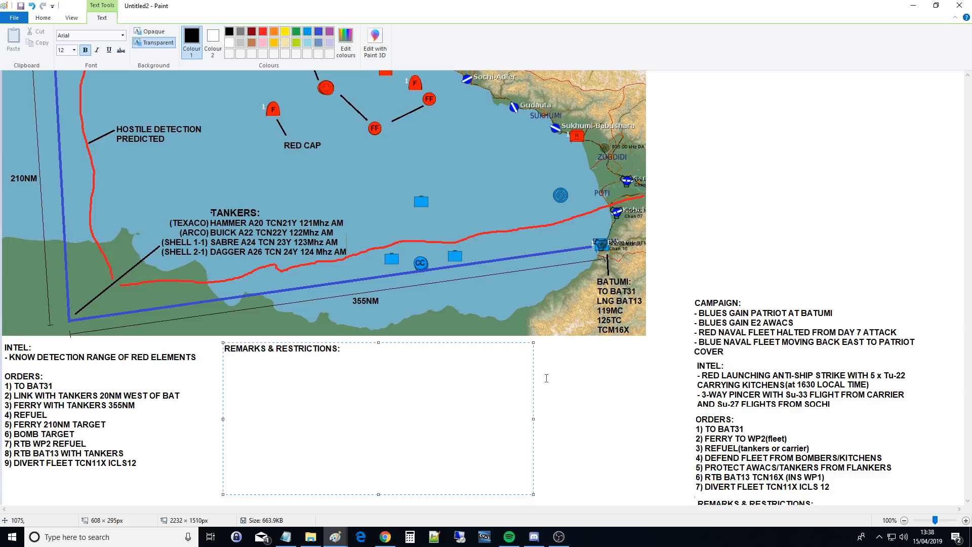
# Step: List "- ALL FERRY CLOSE FORM", "- 6g SOFT LIMIT" and "- NOSE COLD SOFT LIMIT" under REMARKS & RESTRICTIONS
pyautogui.scroll(-3, 609, 290)
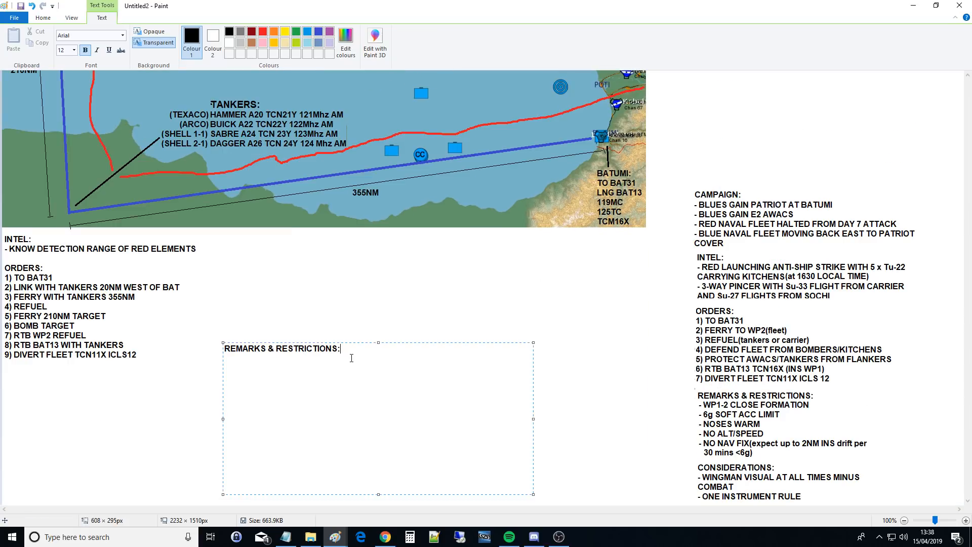
pyautogui.press('Return')
pyautogui.write('- ALL FERRY CLOSE F')
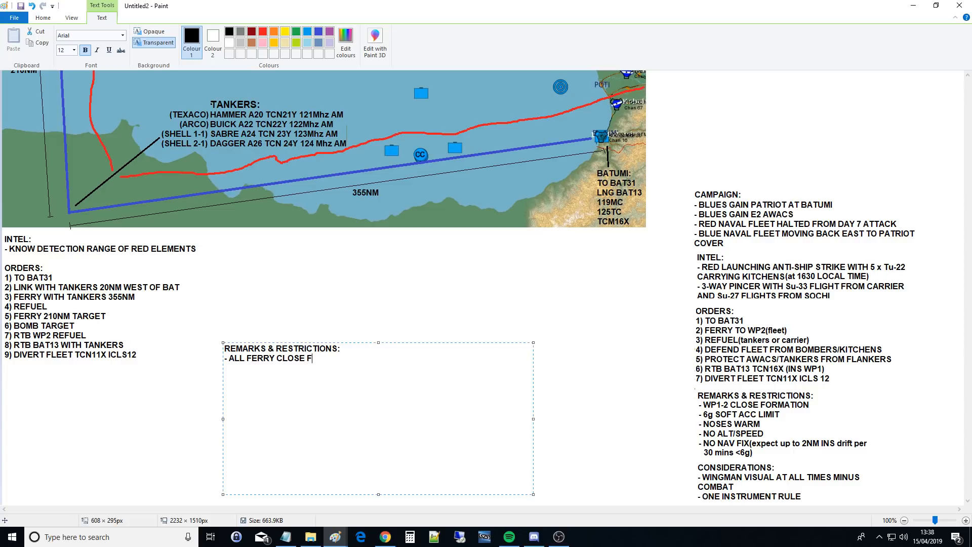
pyautogui.write('ORM')
pyautogui.write(' - 6g SOF')
pyautogui.write('T LIMI')
pyautogui.write('T - N')
pyautogui.write('OSE CO')
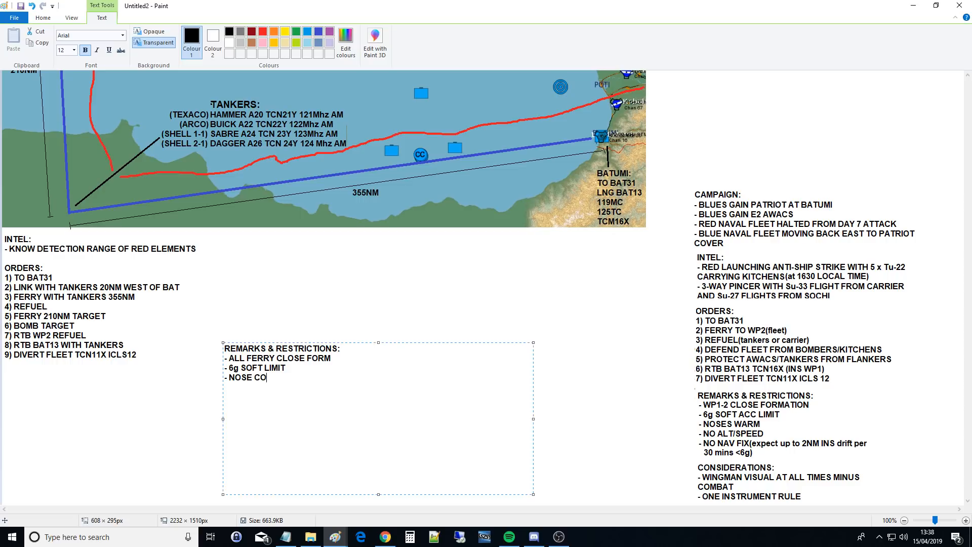
pyautogui.write('LD SOFT LIMIT')
# Step: Add the line "- NO ALT/SPEED" to the remarks and restrictions
pyautogui.write('0 NO AL')
pyautogui.press('BackSpace')
pyautogui.press('BackSpace')
pyautogui.press('BackSpace')
pyautogui.press('BackSpace')
pyautogui.press('BackSpace')
pyautogui.press('BackSpace')
pyautogui.press('BackSpace')
pyautogui.write('- NO ALT/SPEED')
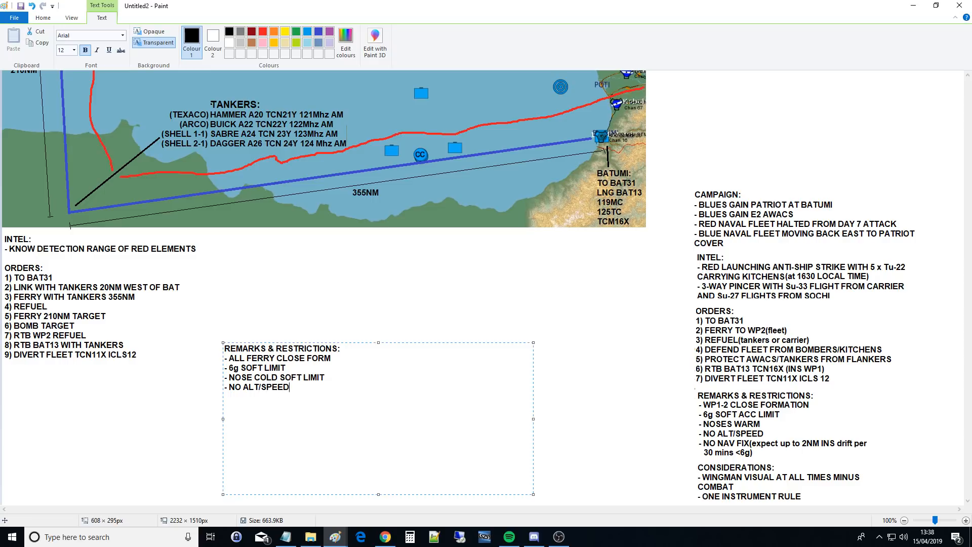
# Step: Add the line "- NO NAV FIX. EXPECT INS DRIFT >4NM PER HOUR" to the remarks and restrictions
pyautogui.write('- NO NAV FIX')
pyautogui.write('. EXPEC')
pyautogui.write('T NAV')
pyautogui.press('BackSpace')
pyautogui.press('BackSpace')
pyautogui.press('BackSpace')
pyautogui.press('BackSpace')
pyautogui.write('INS DRIFT')
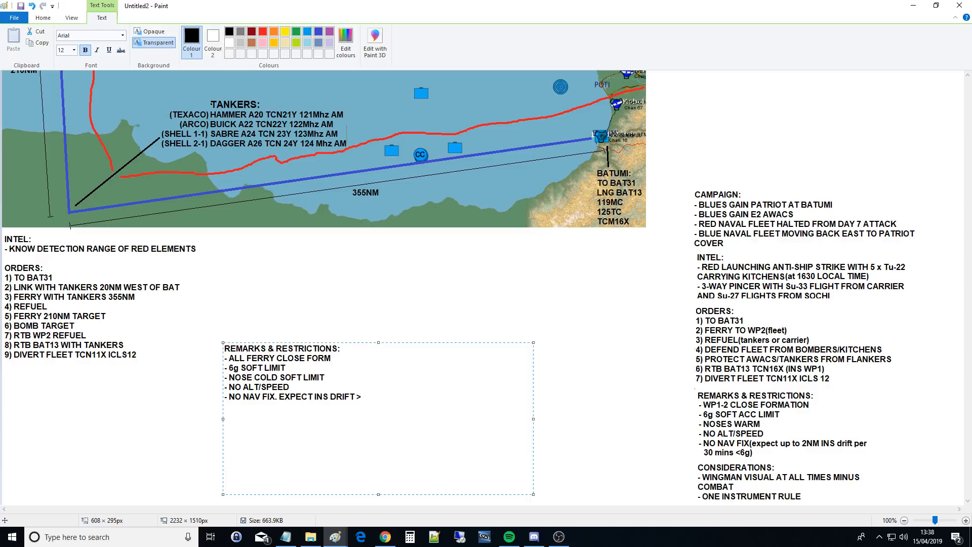
pyautogui.write(' >2NM')
pyautogui.press('BackSpace')
pyautogui.press('BackSpace')
pyautogui.write('NM PER ')
pyautogui.write('HOUR')
# Step: Complete the INS drift remark with the continuation line "ASSUMING SOFT G LIMIT"
pyautogui.write('ASSUM')
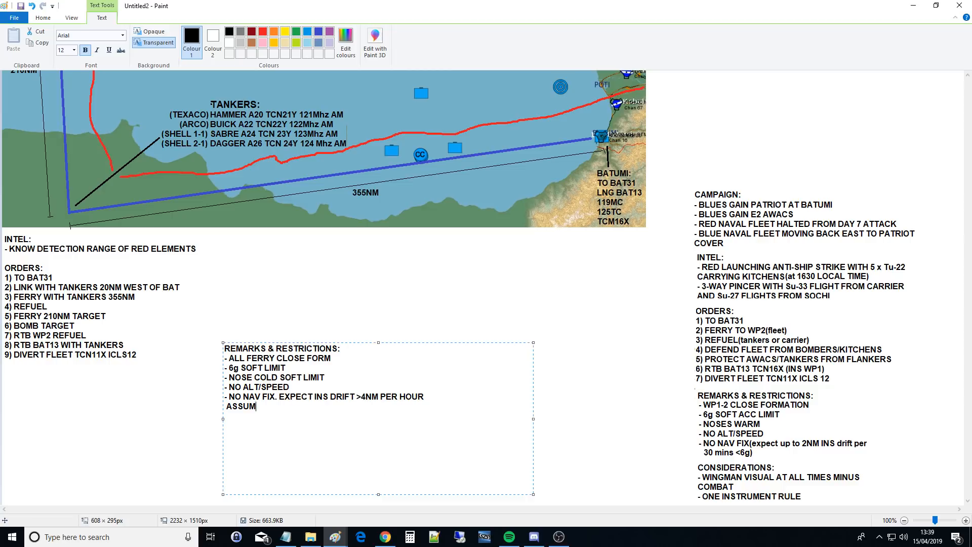
pyautogui.write('ING SOFT G LIIT')
pyautogui.press('BackSpace')
pyautogui.press('BackSpace')
pyautogui.write('MIT  ')
pyautogui.write('CONS')
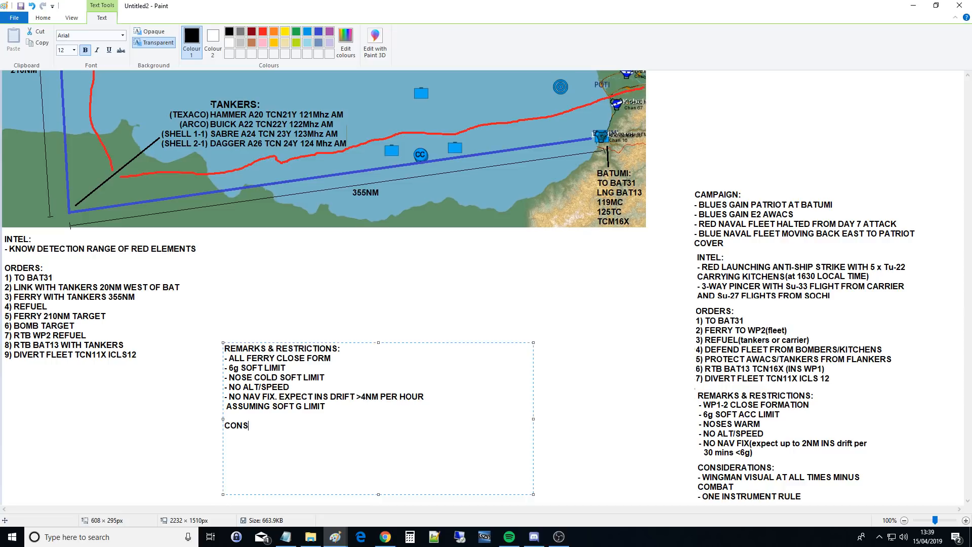
pyautogui.press('BackSpace')
pyautogui.press('BackSpace')
pyautogui.press('BackSpace')
# Step: Move the REMARKS & RESTRICTIONS block up beneath the map, level with the INTEL heading
pyautogui.click(243, 322)
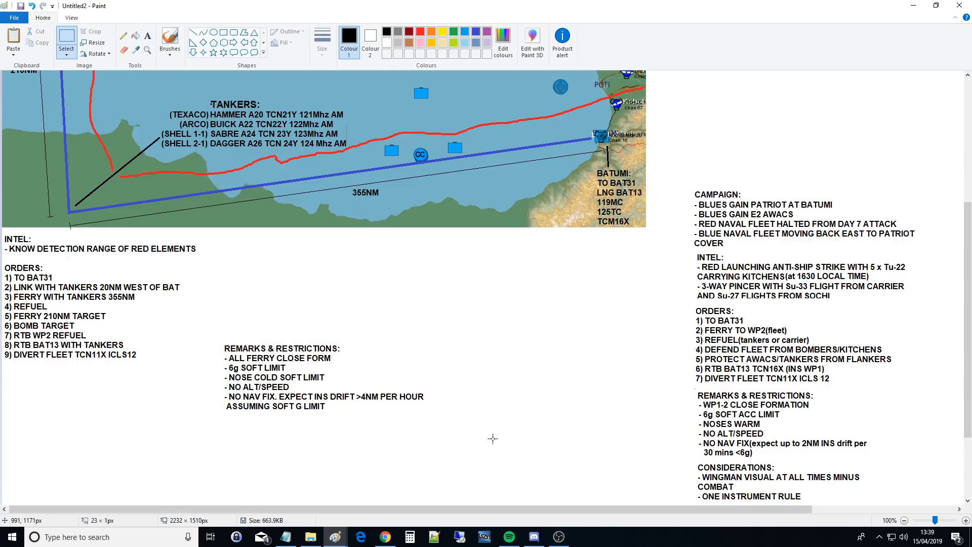
pyautogui.moveTo(504, 439); pyautogui.dragTo(220, 344)
pyautogui.moveTo(283, 396); pyautogui.dragTo(267, 286)
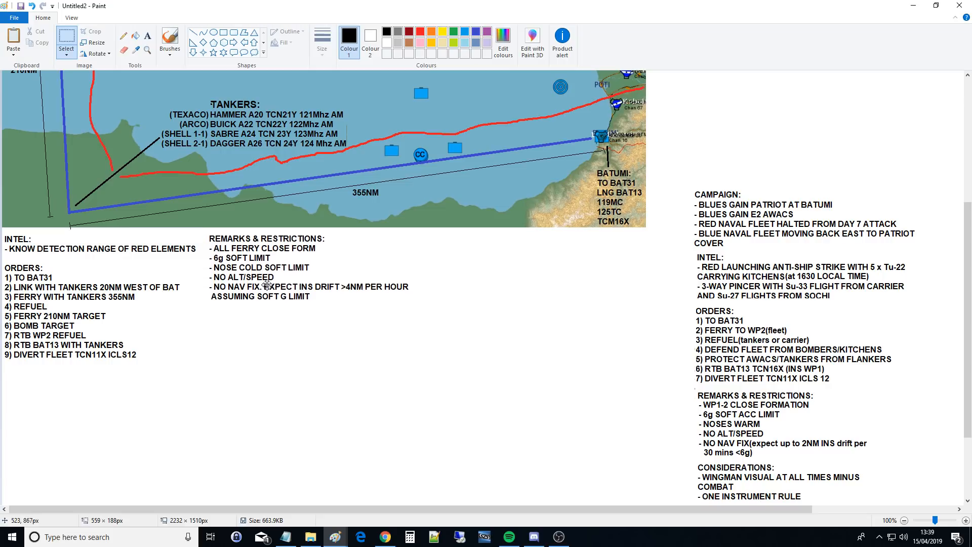
pyautogui.click(527, 447)
# Step: Move the CONSIDERATIONS and RESPAWN IF sections from the pasted notes to directly below the new REMARKS & RESTRICTIONS text
pyautogui.scroll(-3, 591, 451)
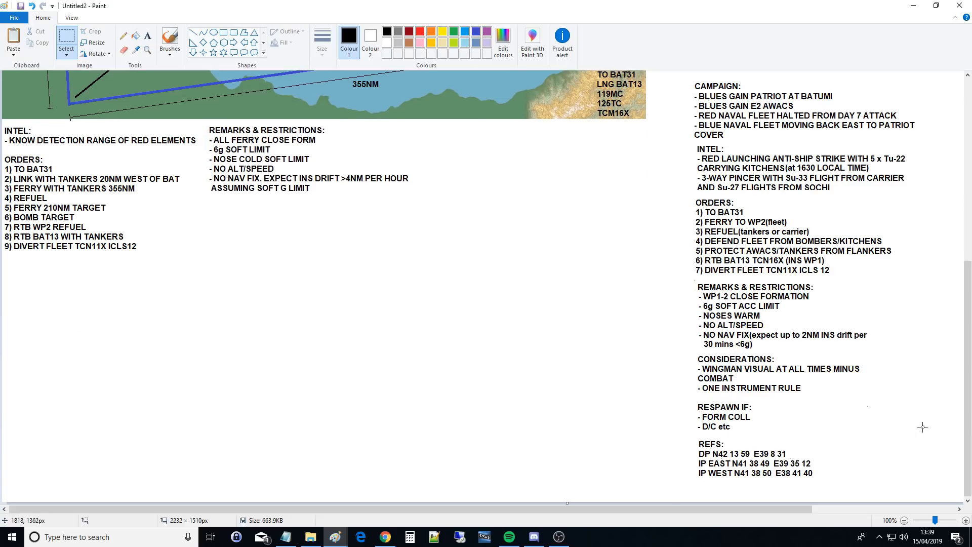
pyautogui.moveTo(922, 430); pyautogui.dragTo(684, 359)
pyautogui.moveTo(723, 383); pyautogui.dragTo(236, 229)
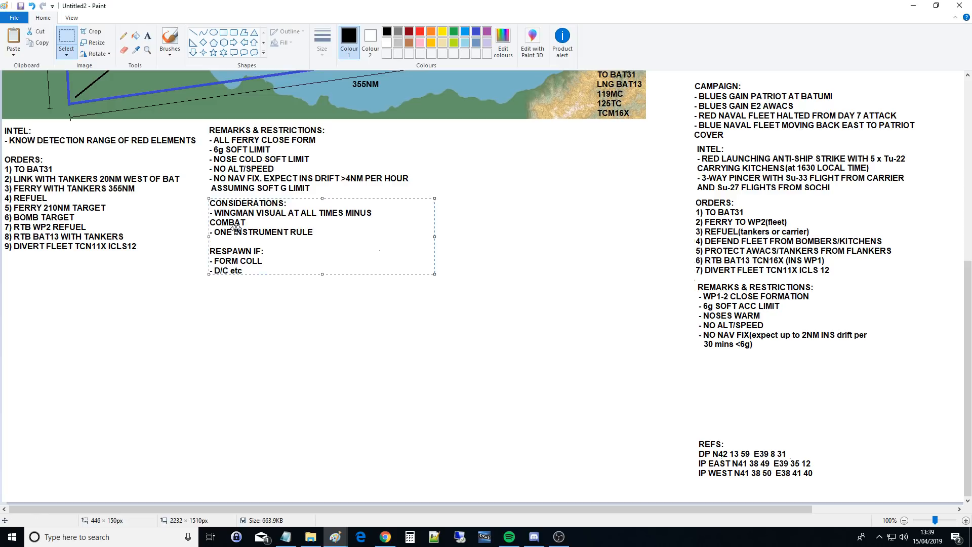
# Step: Nudge the remarks, considerations and respawn column and the INTEL and ORDERS column slightly up towards the map
pyautogui.moveTo(126, 250); pyautogui.dragTo(225, 144)
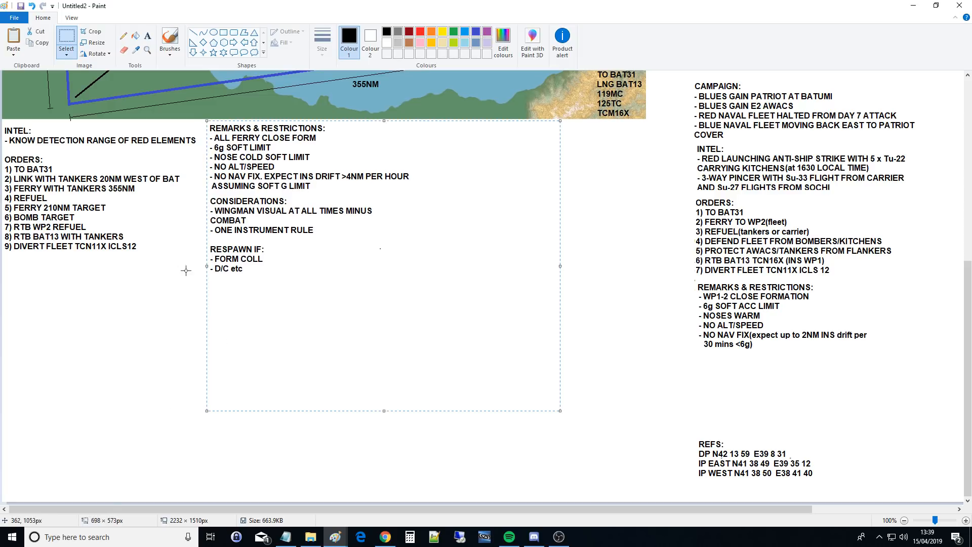
pyautogui.click(119, 299)
pyautogui.moveTo(206, 288); pyautogui.dragTo(2, 86)
pyautogui.moveTo(30, 167); pyautogui.dragTo(30, 164)
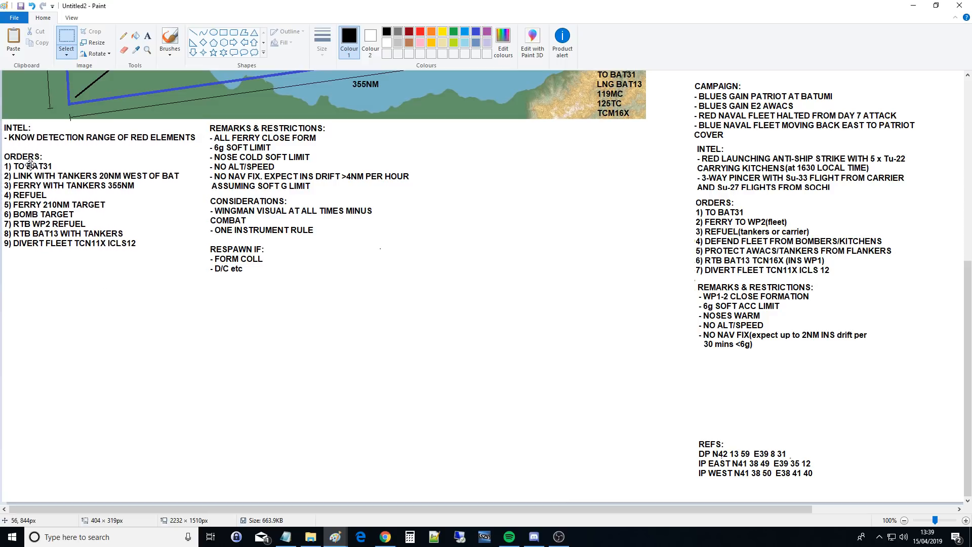
# Step: Delete the old reference notes beside the briefing text and crop the blank canvas to 1272 × 1062 px around the map and text
pyautogui.moveTo(669, 477); pyautogui.dragTo(970, 61)
pyautogui.press('Delete')
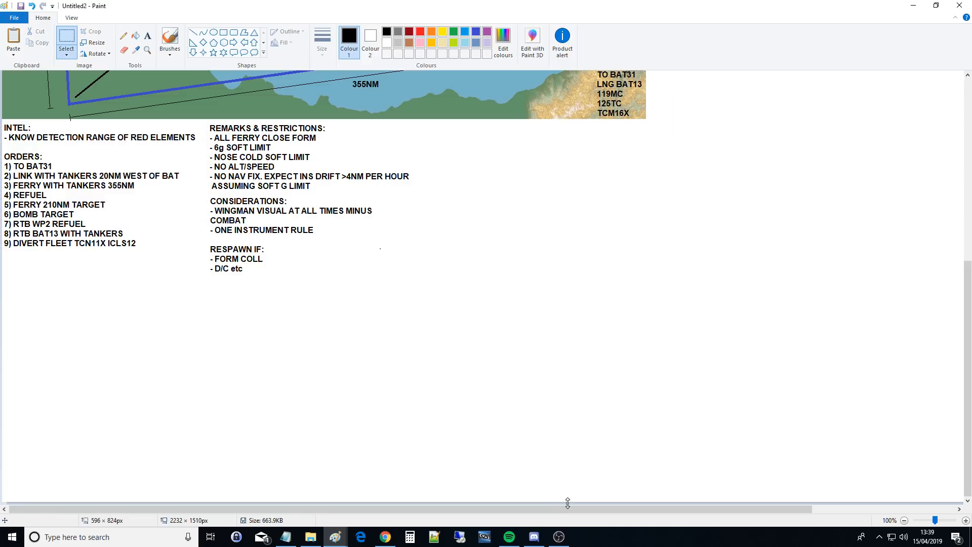
pyautogui.moveTo(568, 503); pyautogui.dragTo(527, 345)
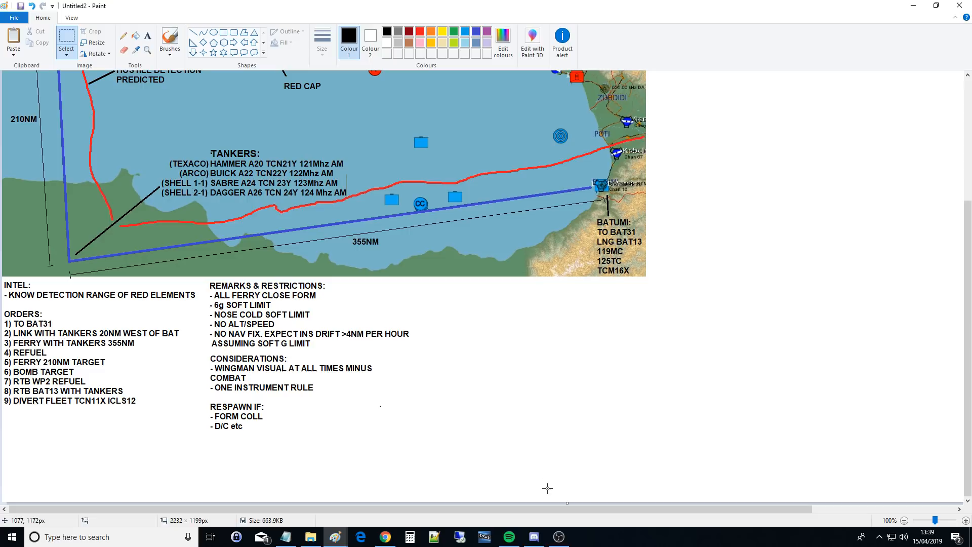
pyautogui.moveTo(568, 503); pyautogui.dragTo(556, 436)
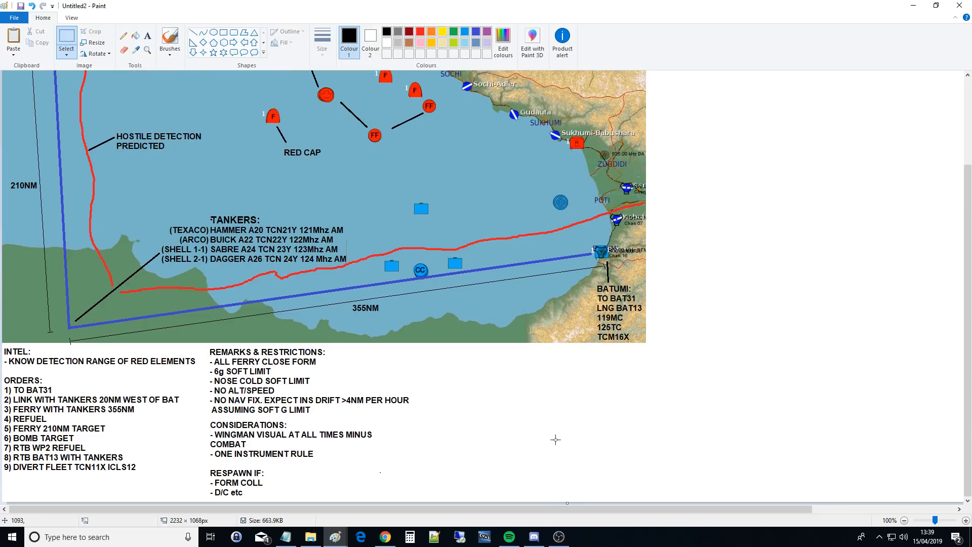
pyautogui.moveTo(567, 503); pyautogui.dragTo(709, 509)
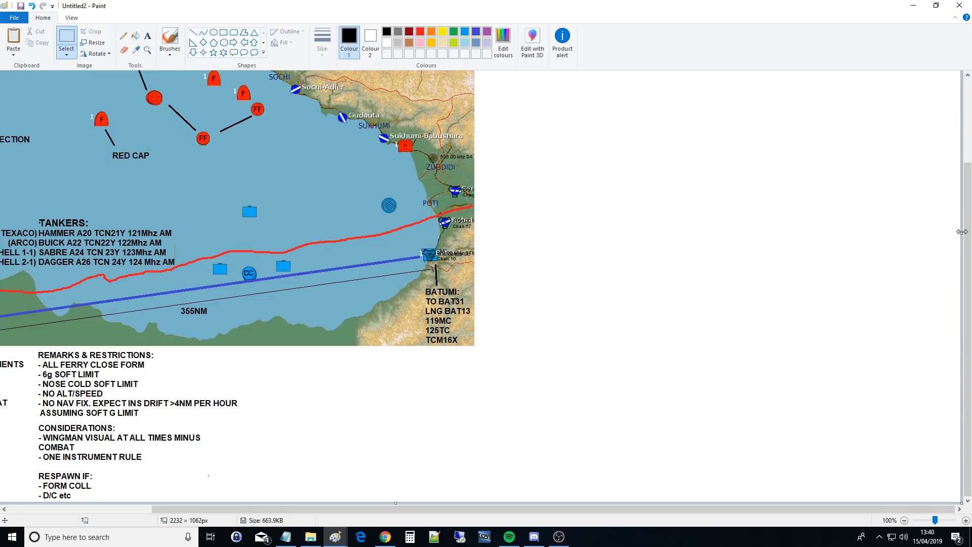
pyautogui.moveTo(962, 231); pyautogui.dragTo(476, 453)
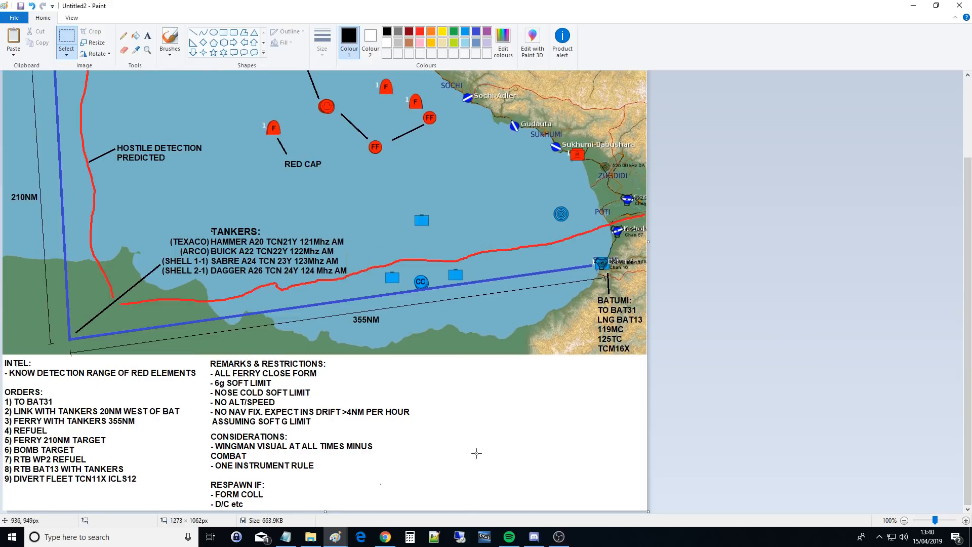
pyautogui.moveTo(647, 243); pyautogui.dragTo(647, 243)
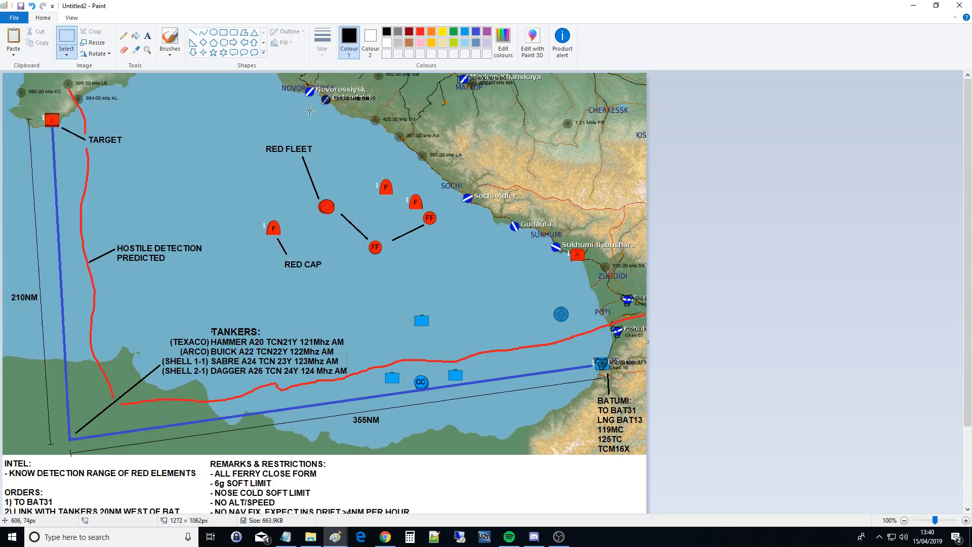
# Step: Add the label "WP2" in indigo text at the route's southwest corner
pyautogui.scroll(3, 304, 101)
pyautogui.click(147, 36)
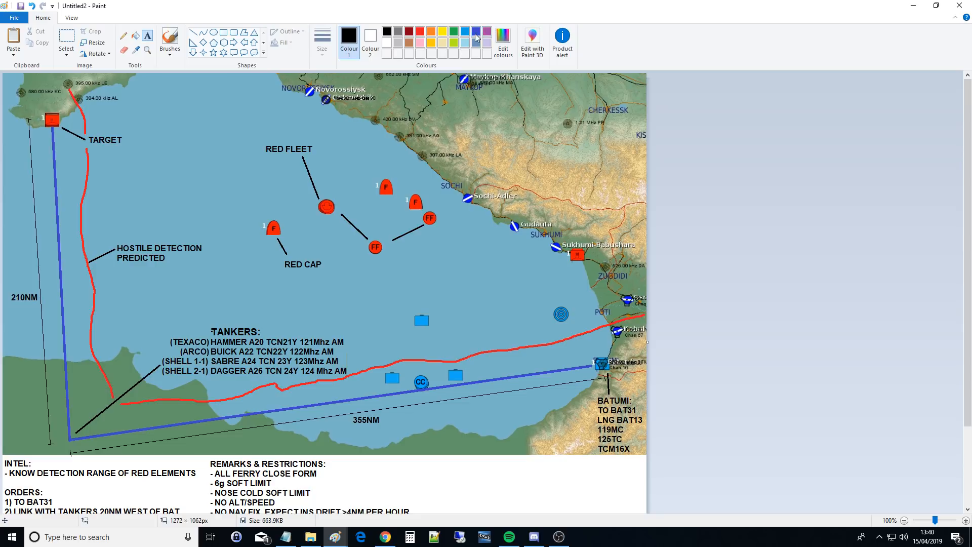
pyautogui.click(476, 32)
pyautogui.moveTo(74, 442); pyautogui.dragTo(118, 448)
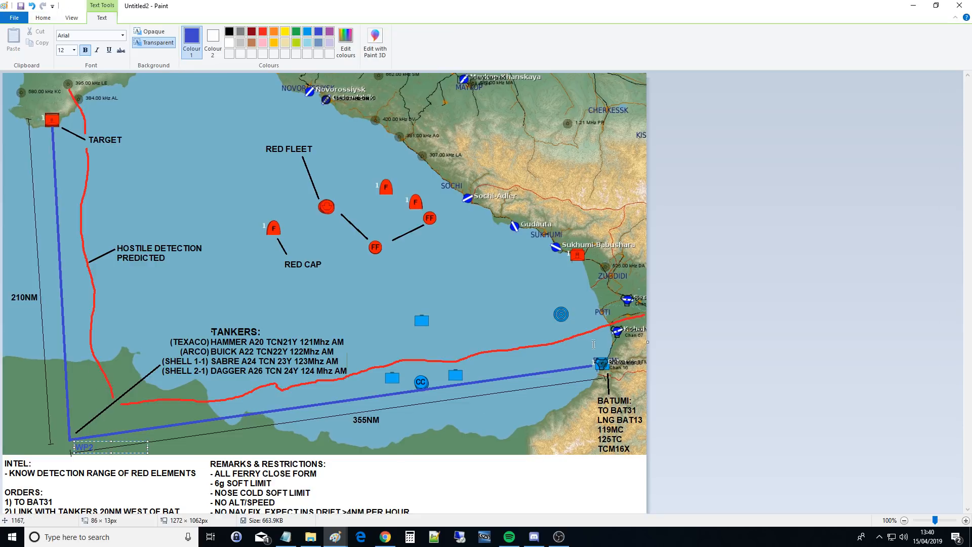
pyautogui.click(589, 344)
# Step: Label the Batumi end of the route "WP1" and the target end "WP3" in the same indigo text
pyautogui.moveTo(589, 344); pyautogui.dragTo(618, 354)
pyautogui.write('WP1')
pyautogui.click(260, 257)
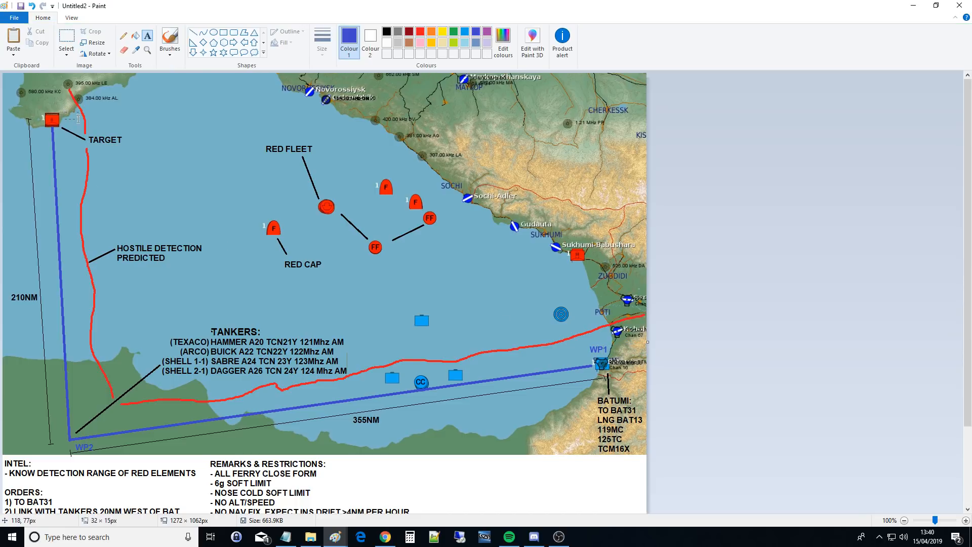
pyautogui.moveTo(61, 110); pyautogui.dragTo(83, 119)
pyautogui.write('WP3')
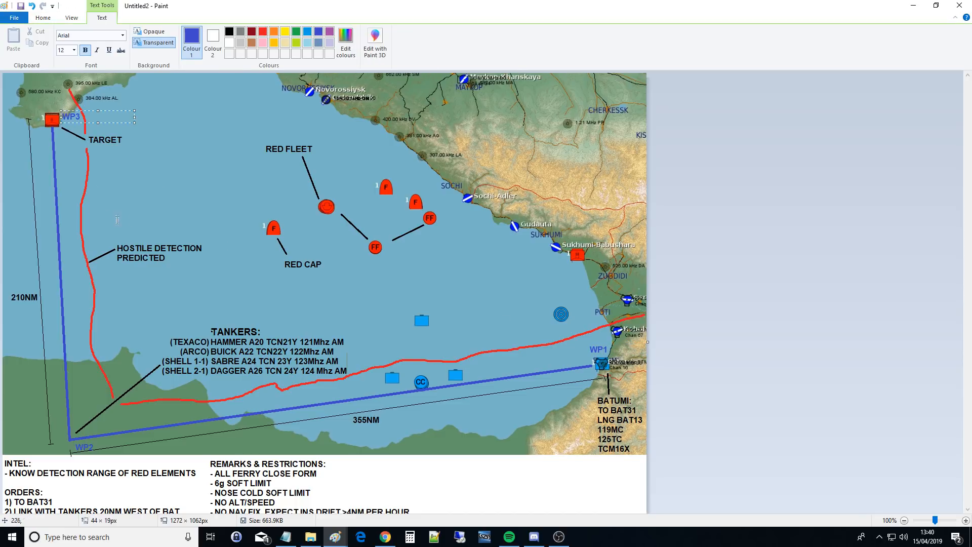
pyautogui.click(136, 218)
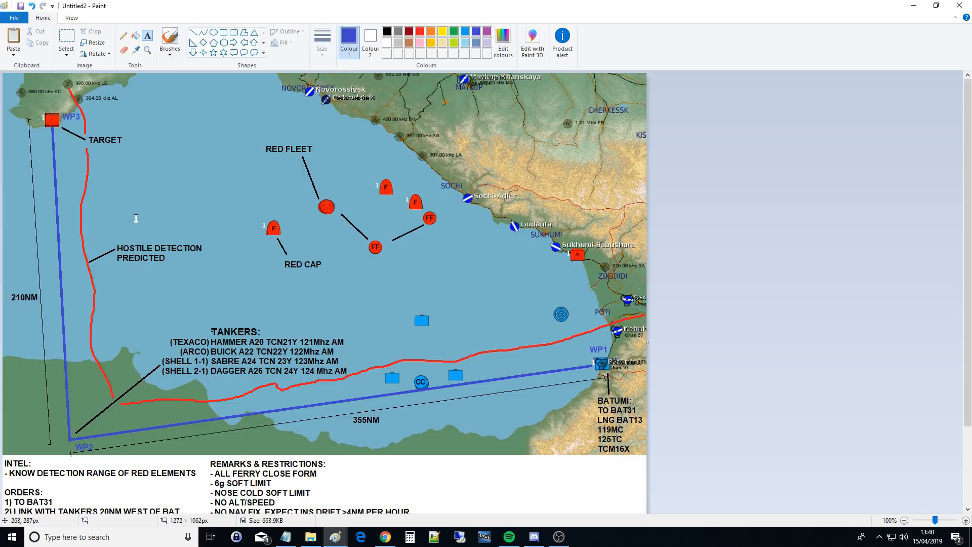
# Step: Move the RESPAWN IF block to the right of REMARKS & RESTRICTIONS and trim the canvas height to 1014 px
pyautogui.scroll(-3, 136, 218)
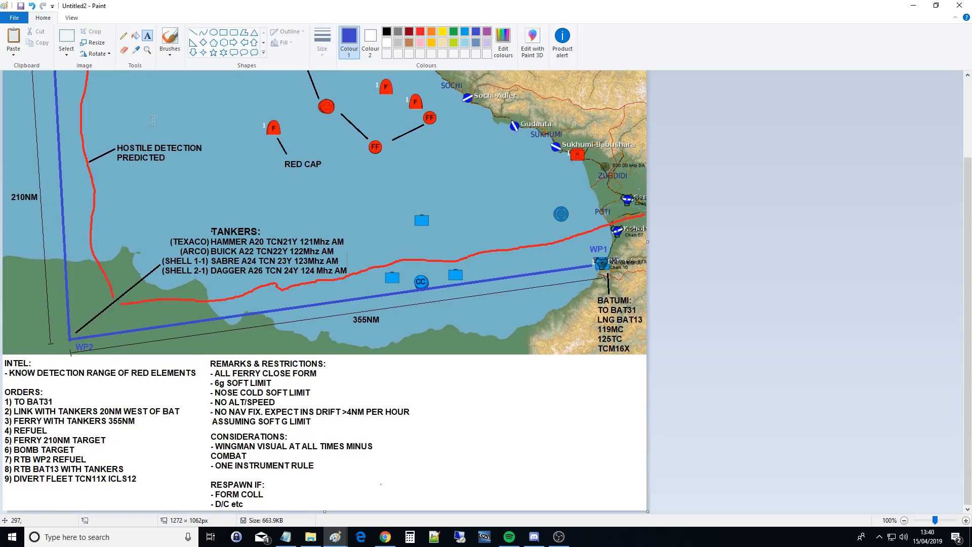
pyautogui.click(66, 38)
pyautogui.moveTo(206, 478)
pyautogui.mouseDown()
pyautogui.moveTo(295, 510)
pyautogui.moveTo(452, 378)
pyautogui.moveTo(491, 379)
pyautogui.mouseUp()
pyautogui.click(273, 502)
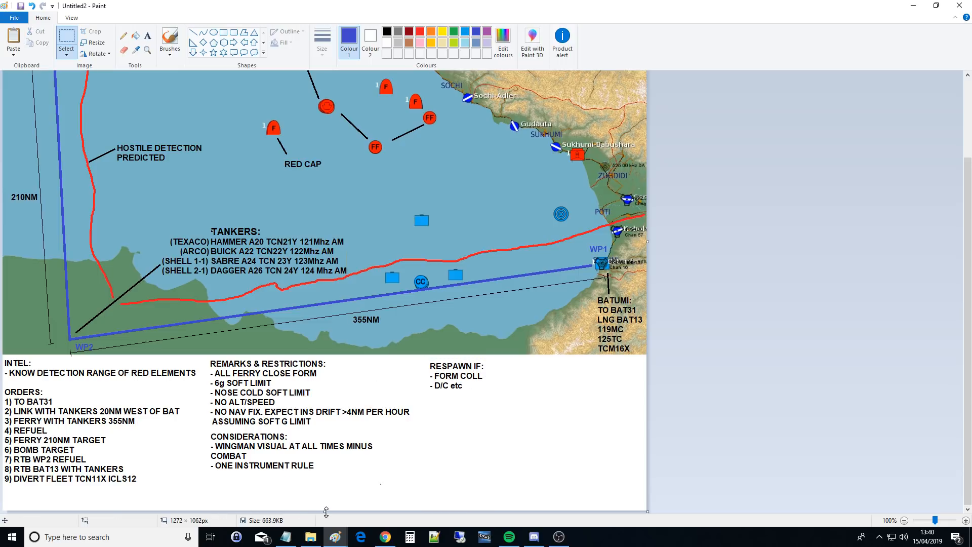
pyautogui.moveTo(325, 512); pyautogui.dragTo(331, 487)
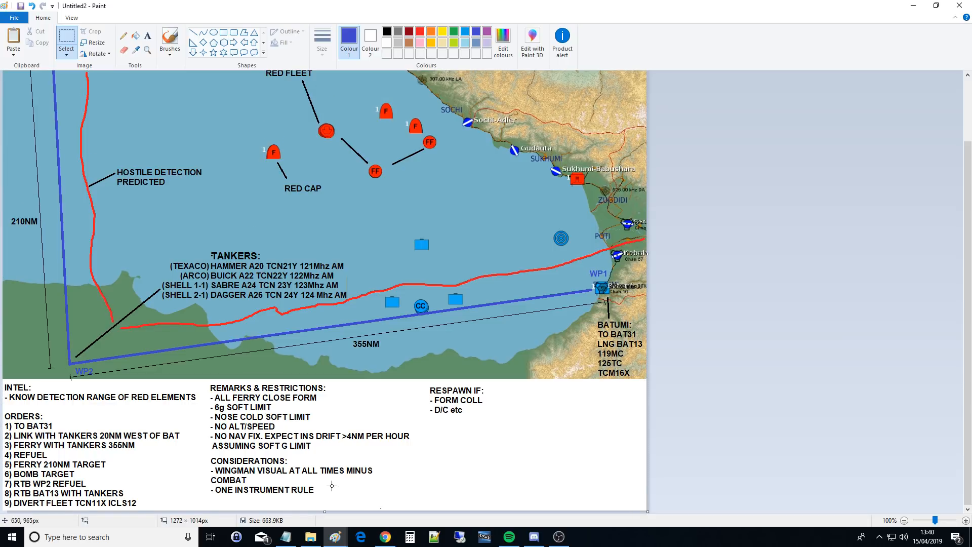
# Step: Save the briefing image, look it over from map to text, and switch to OBS
pyautogui.scroll(3, 337, 482)
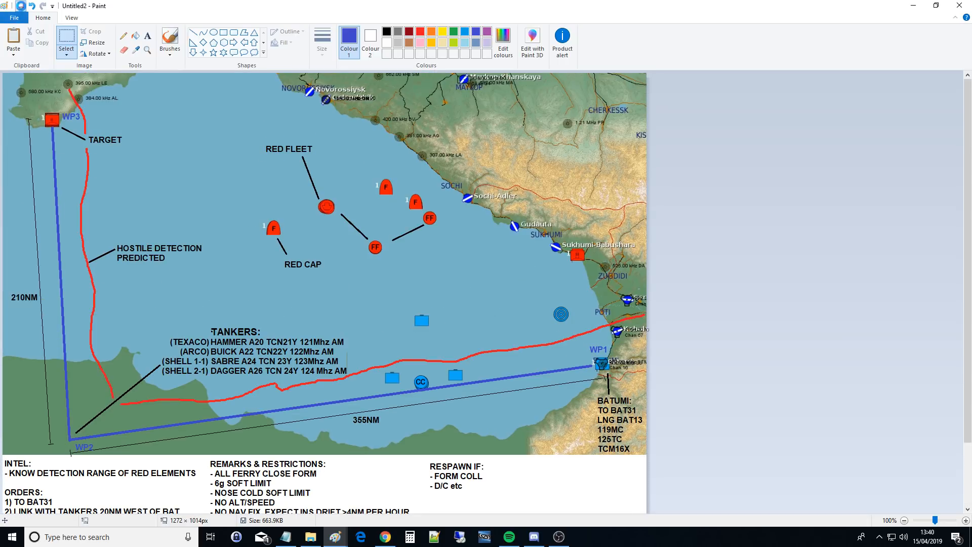
pyautogui.click(20, 5)
pyautogui.scroll(-3, 383, 257)
pyautogui.scroll(3, 393, 284)
pyautogui.click(559, 537)
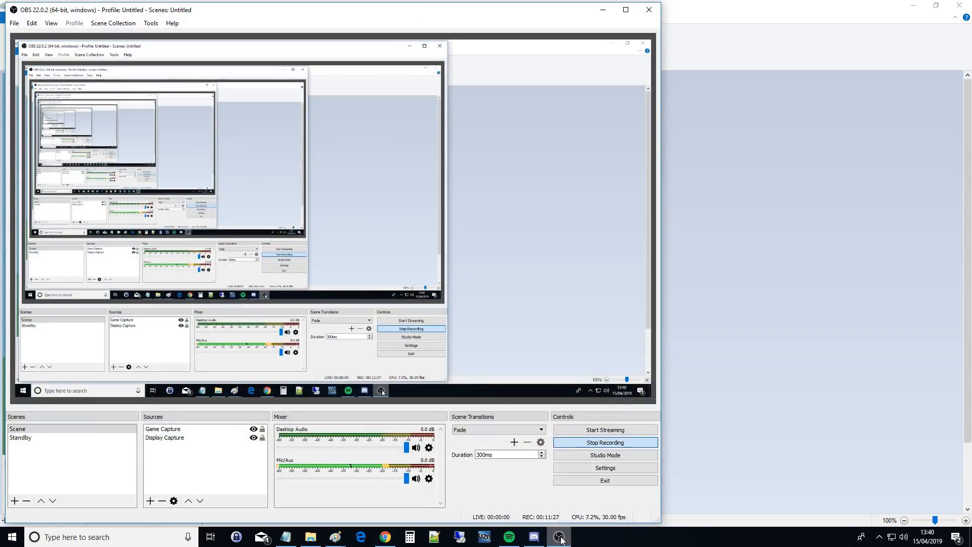